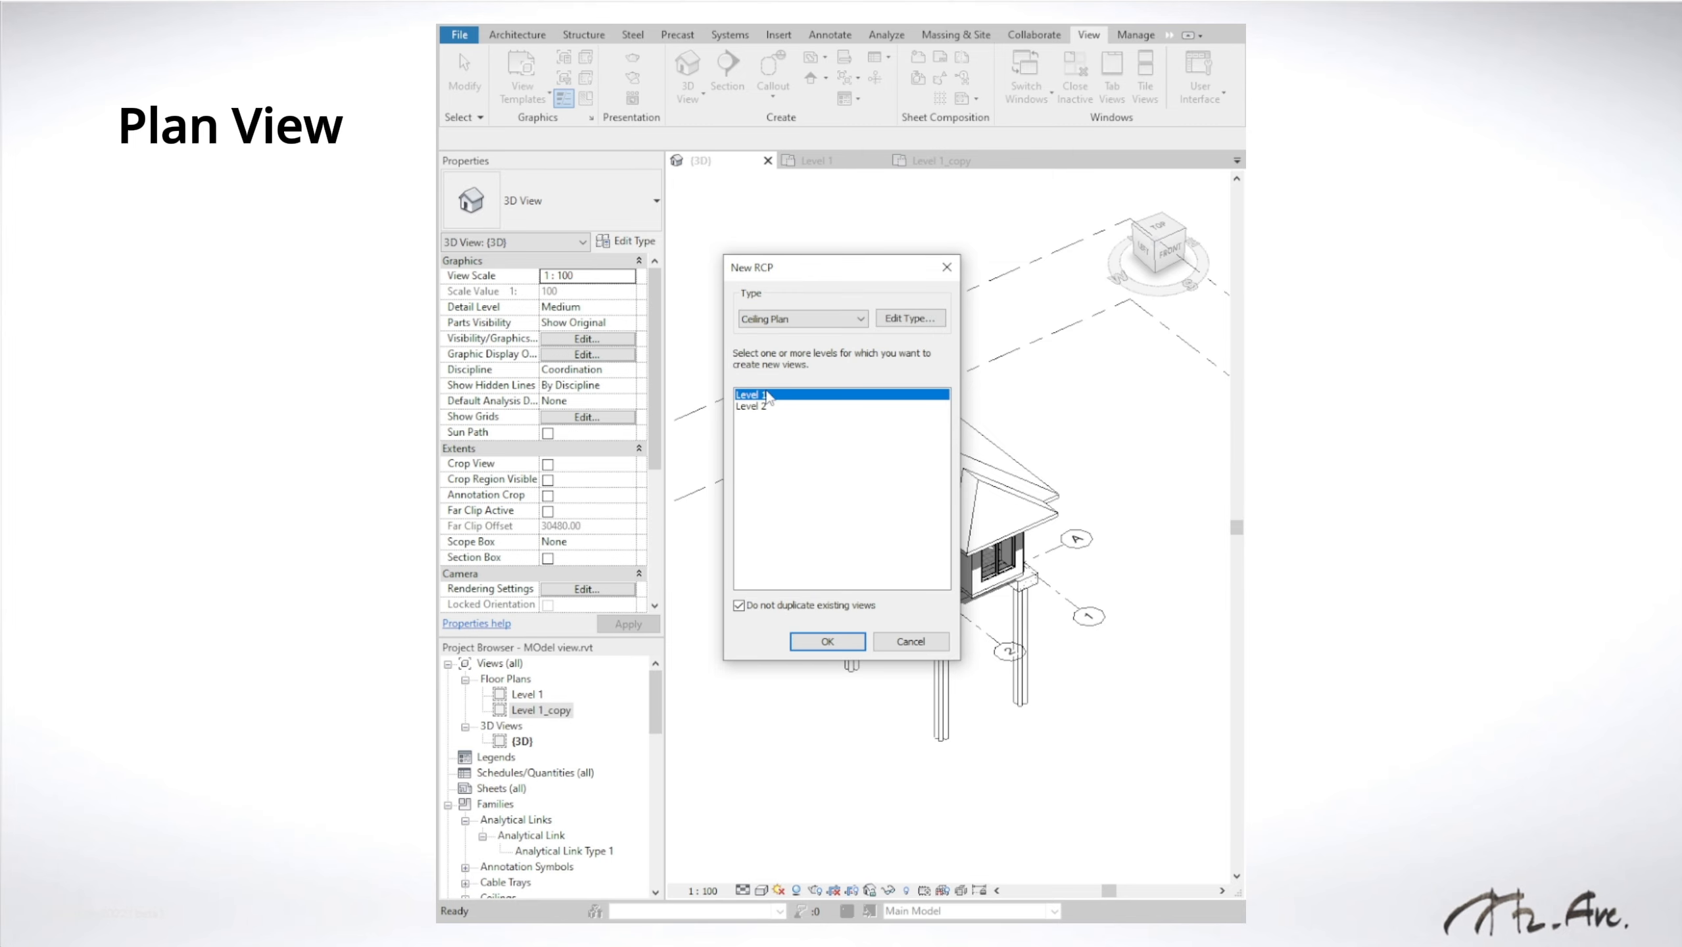
Step: Create a reflected ceiling plan for Level 1 using the Ceiling Plan type and expand the Ceiling Plans group
click(816, 319)
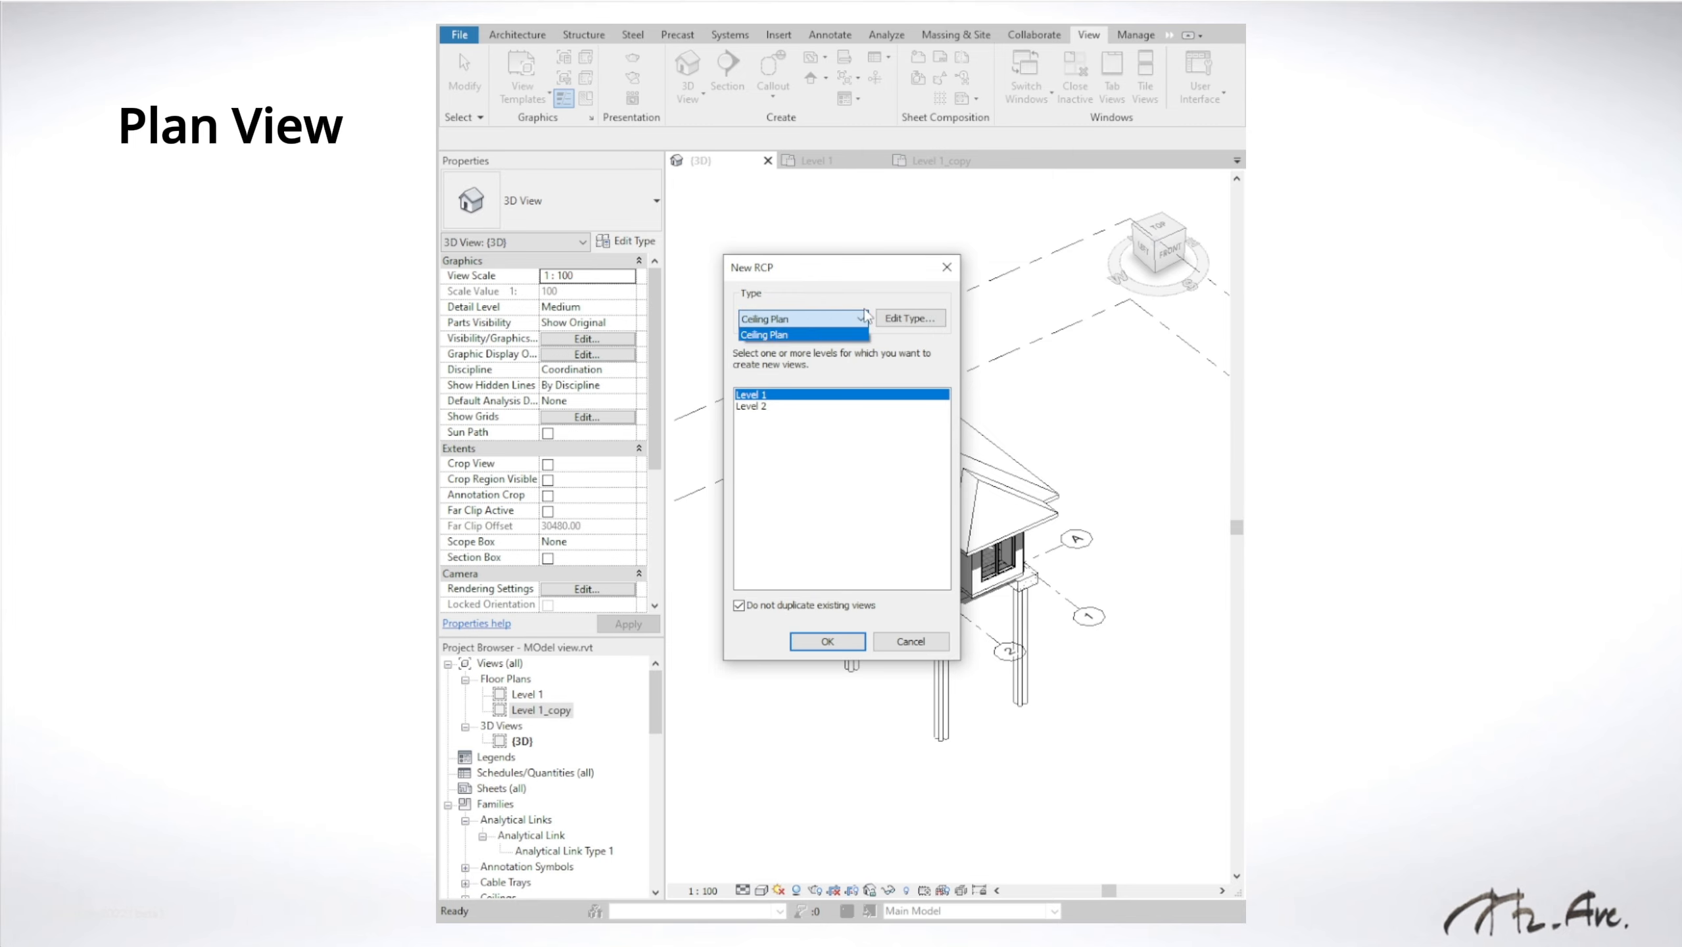
click(855, 335)
click(827, 641)
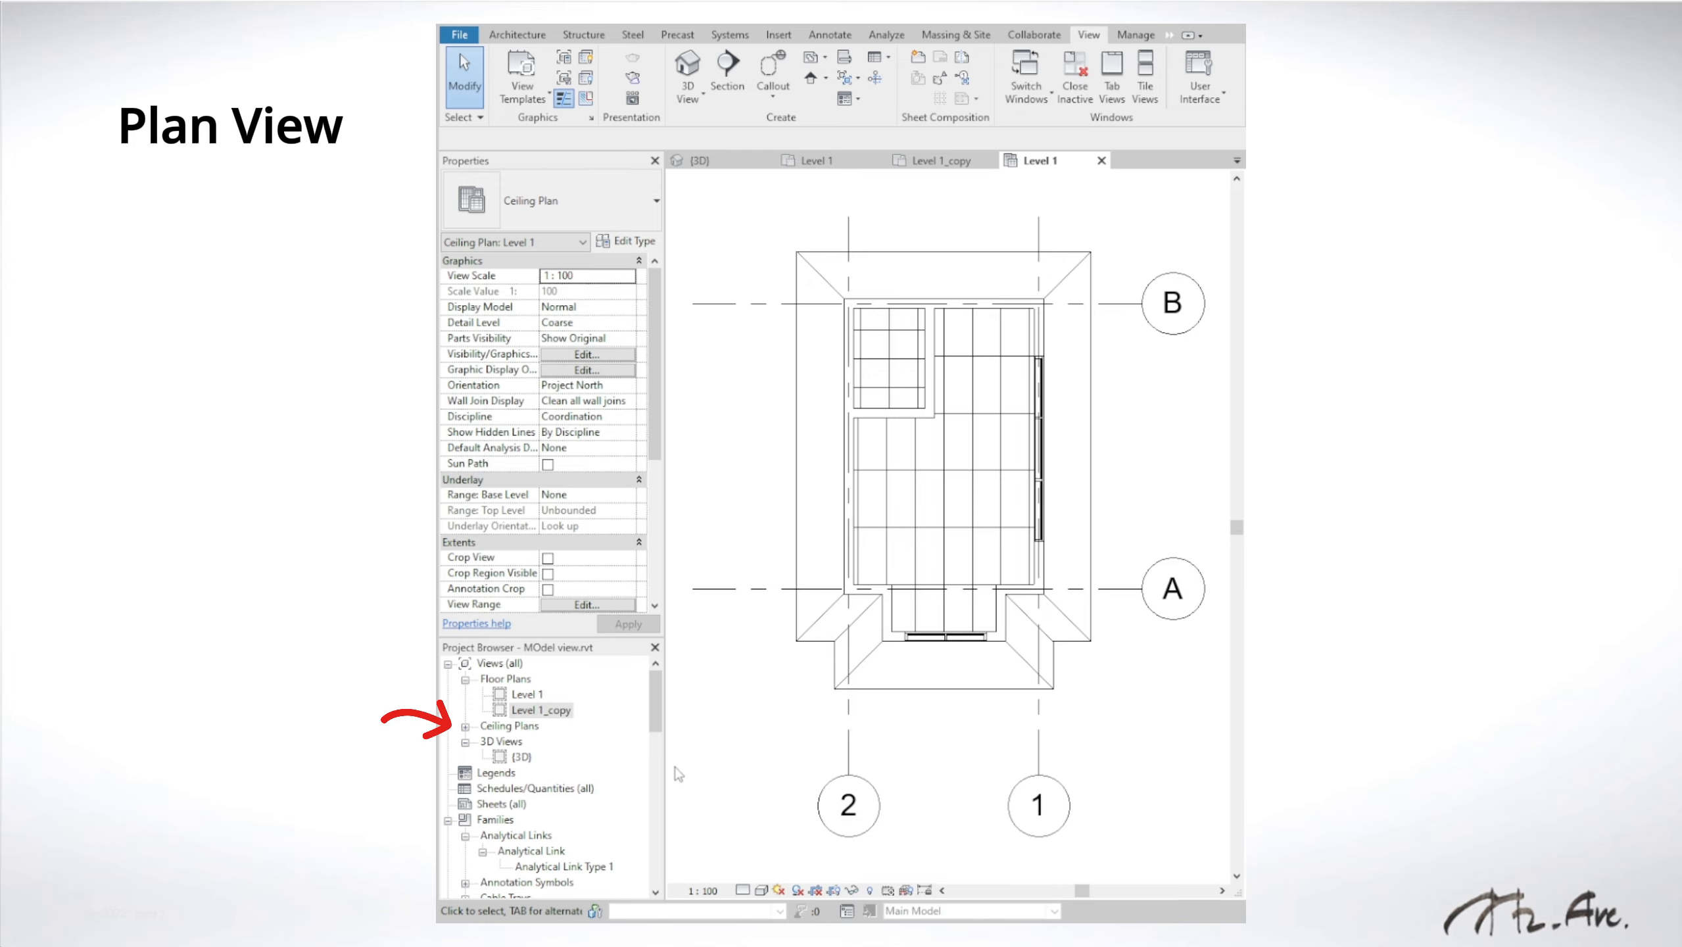
click(540, 709)
click(465, 726)
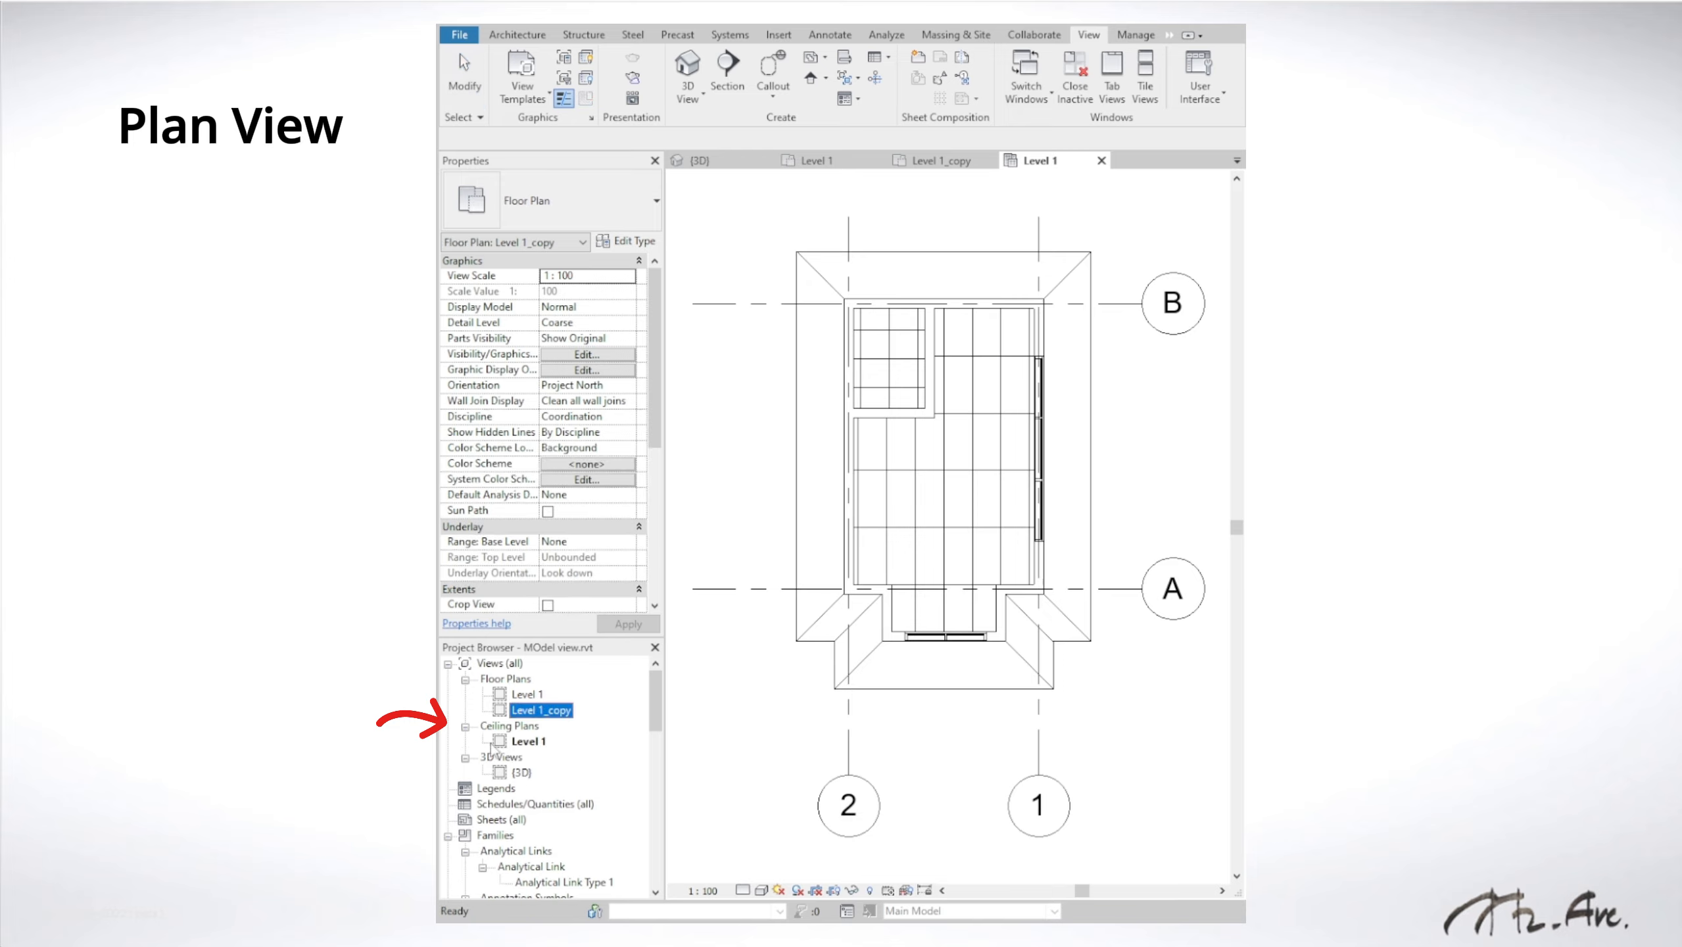
Step: Create a structural plan for Level 1 using the Structural Plan type
click(830, 65)
click(782, 154)
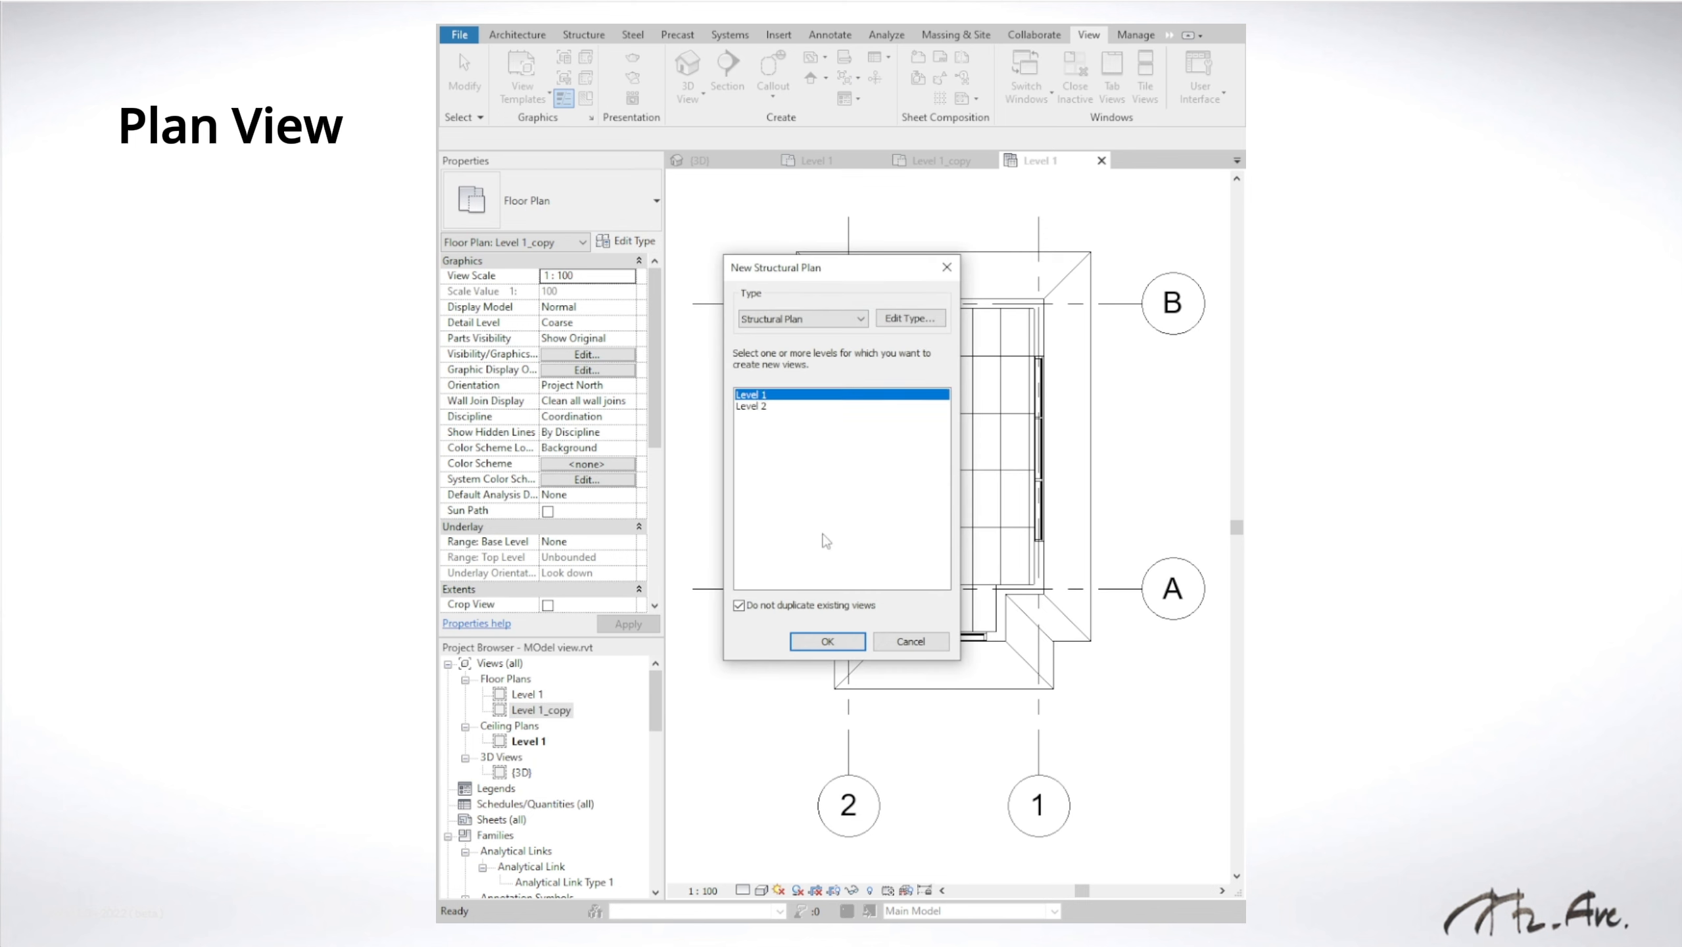
click(827, 641)
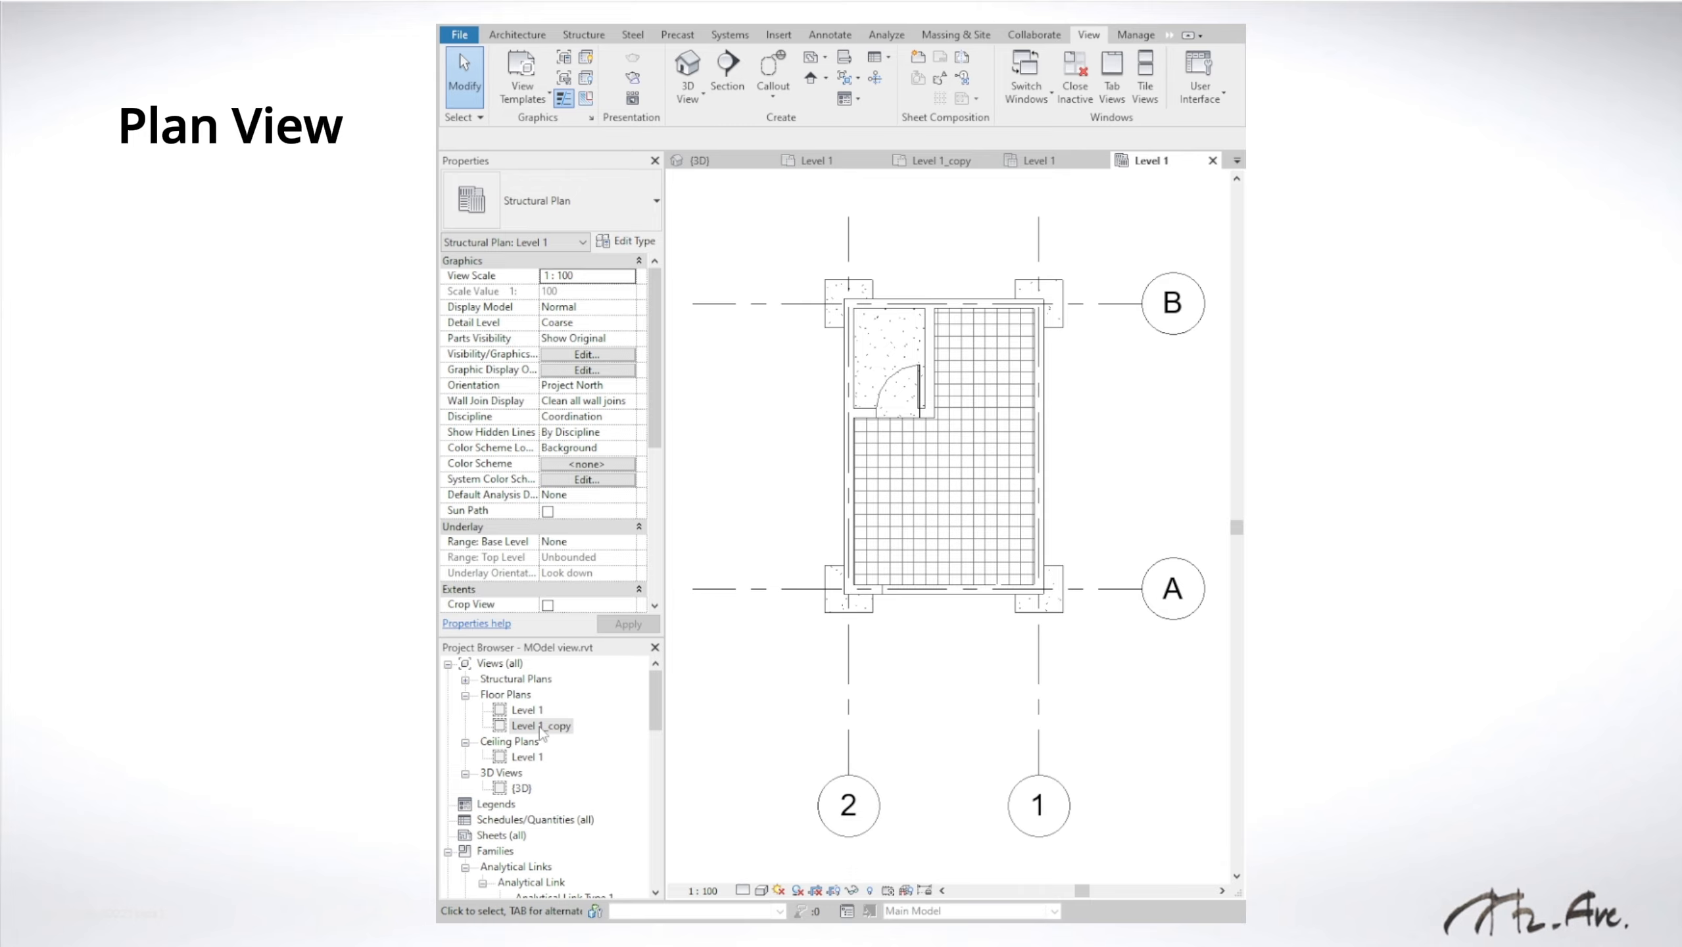
Step: Open the Level 1 floor plan and examine its view range settings alongside the sample view range diagram
double_click(528, 709)
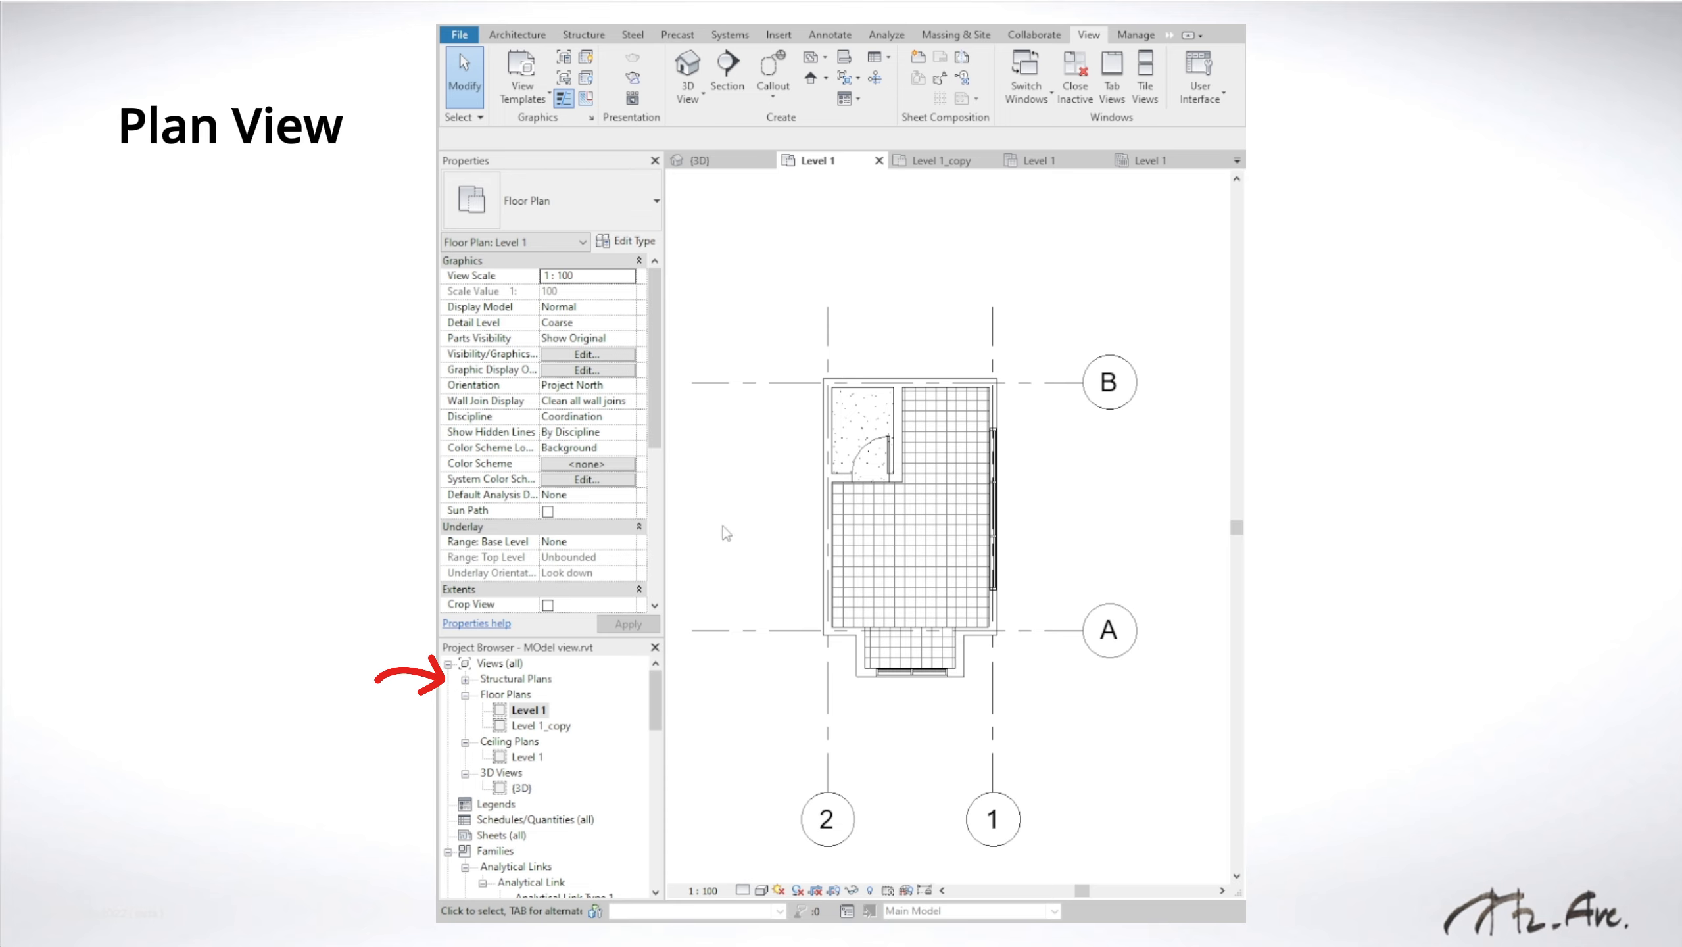
scroll(649, 426, down, 5)
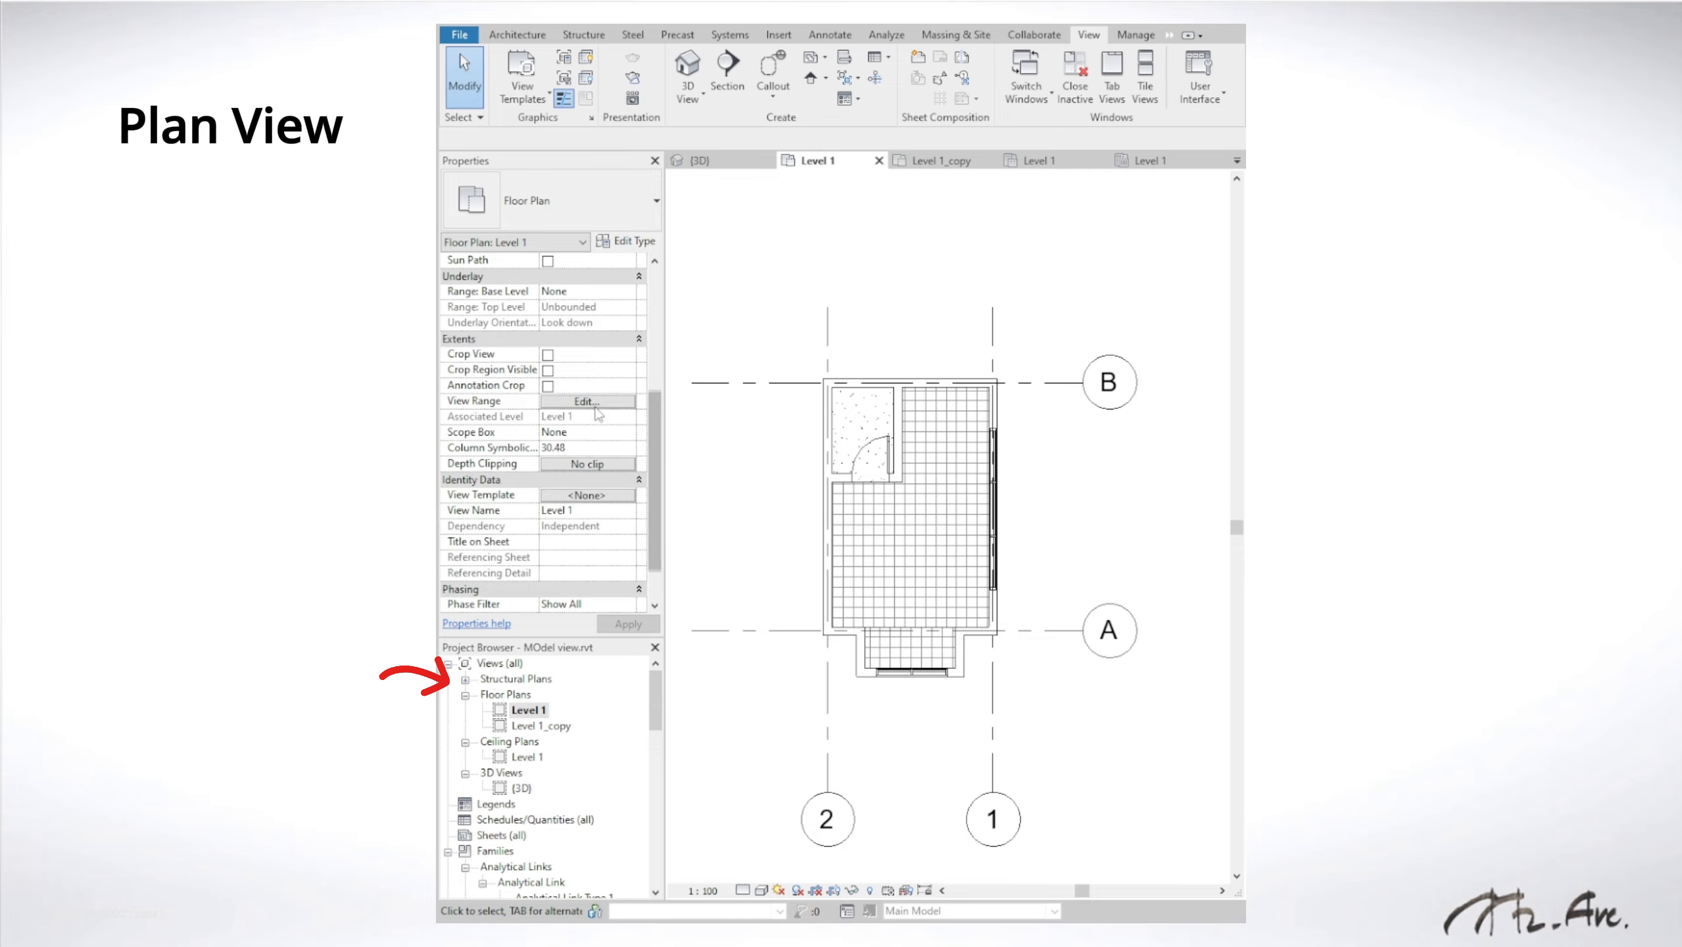
click(587, 400)
drag(661, 271, 1026, 262)
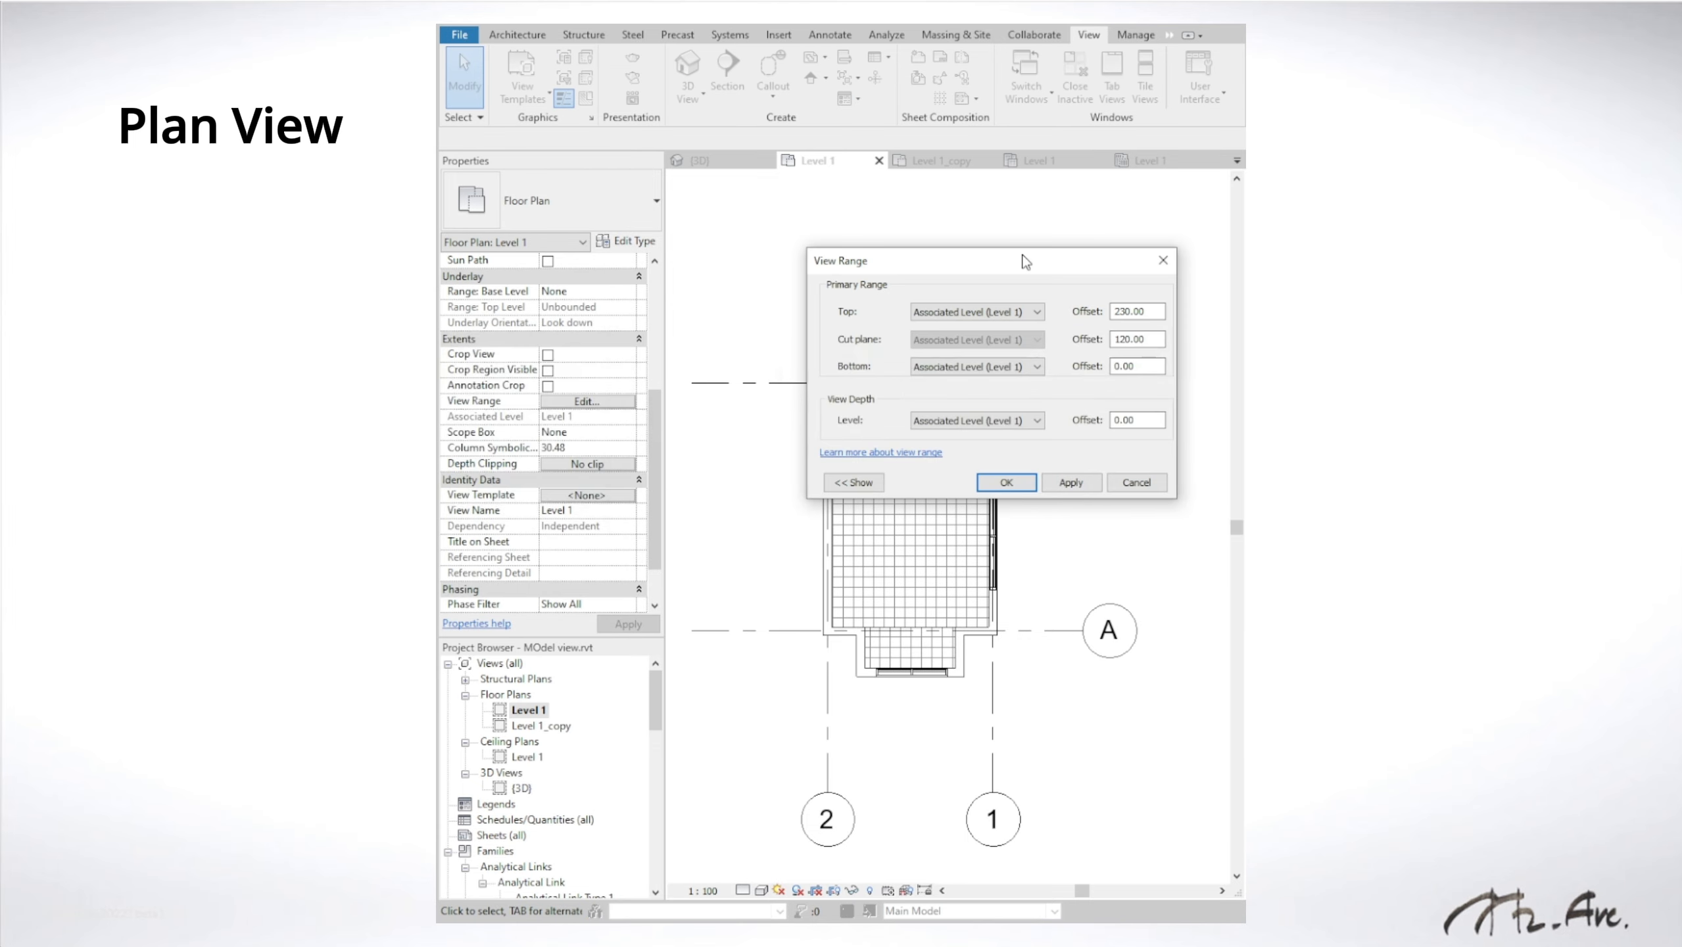
click(856, 482)
drag(904, 270, 965, 246)
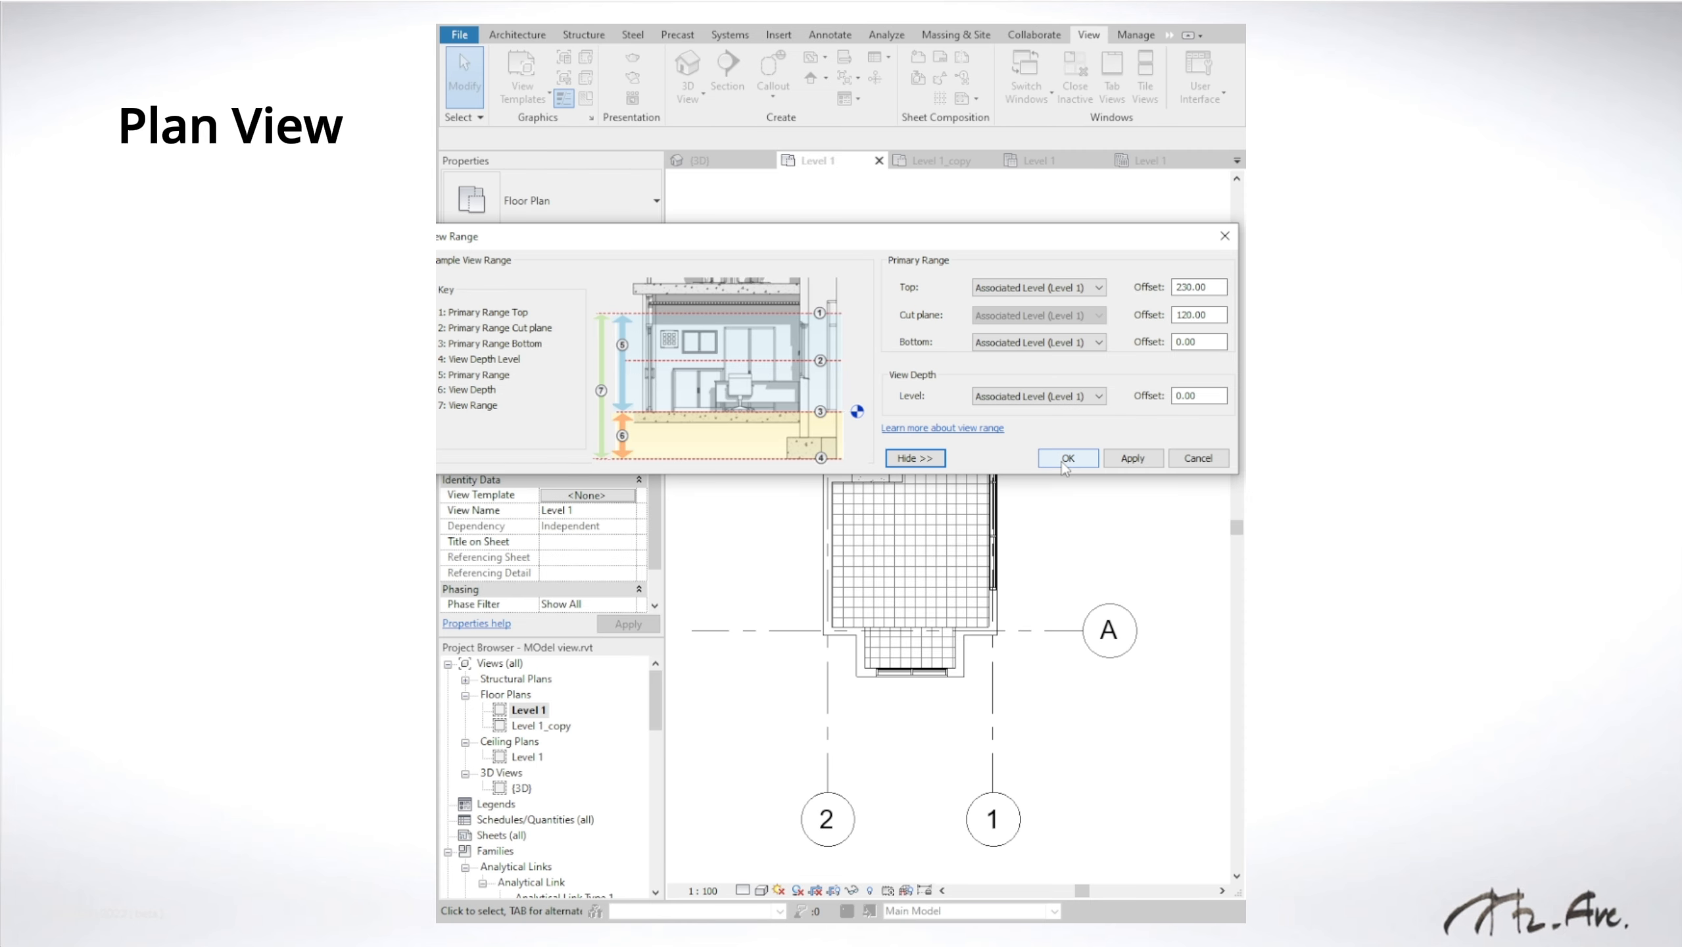
click(1067, 459)
Step: Examine the view range settings of the Level 1 ceiling plan
click(528, 757)
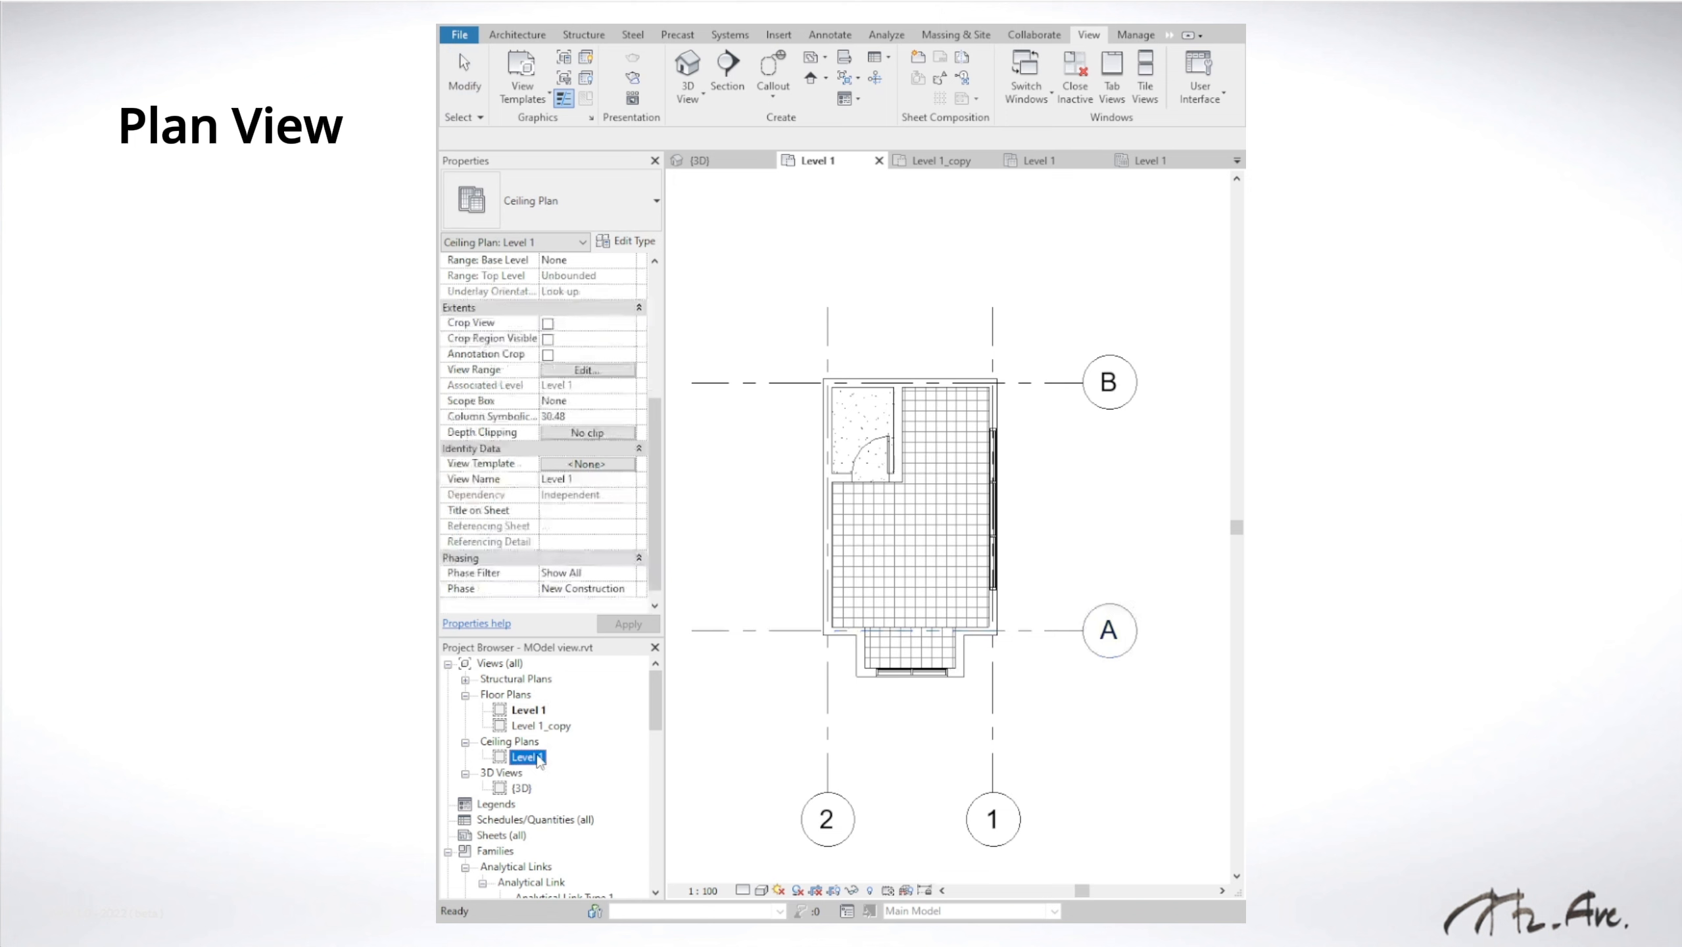
click(588, 371)
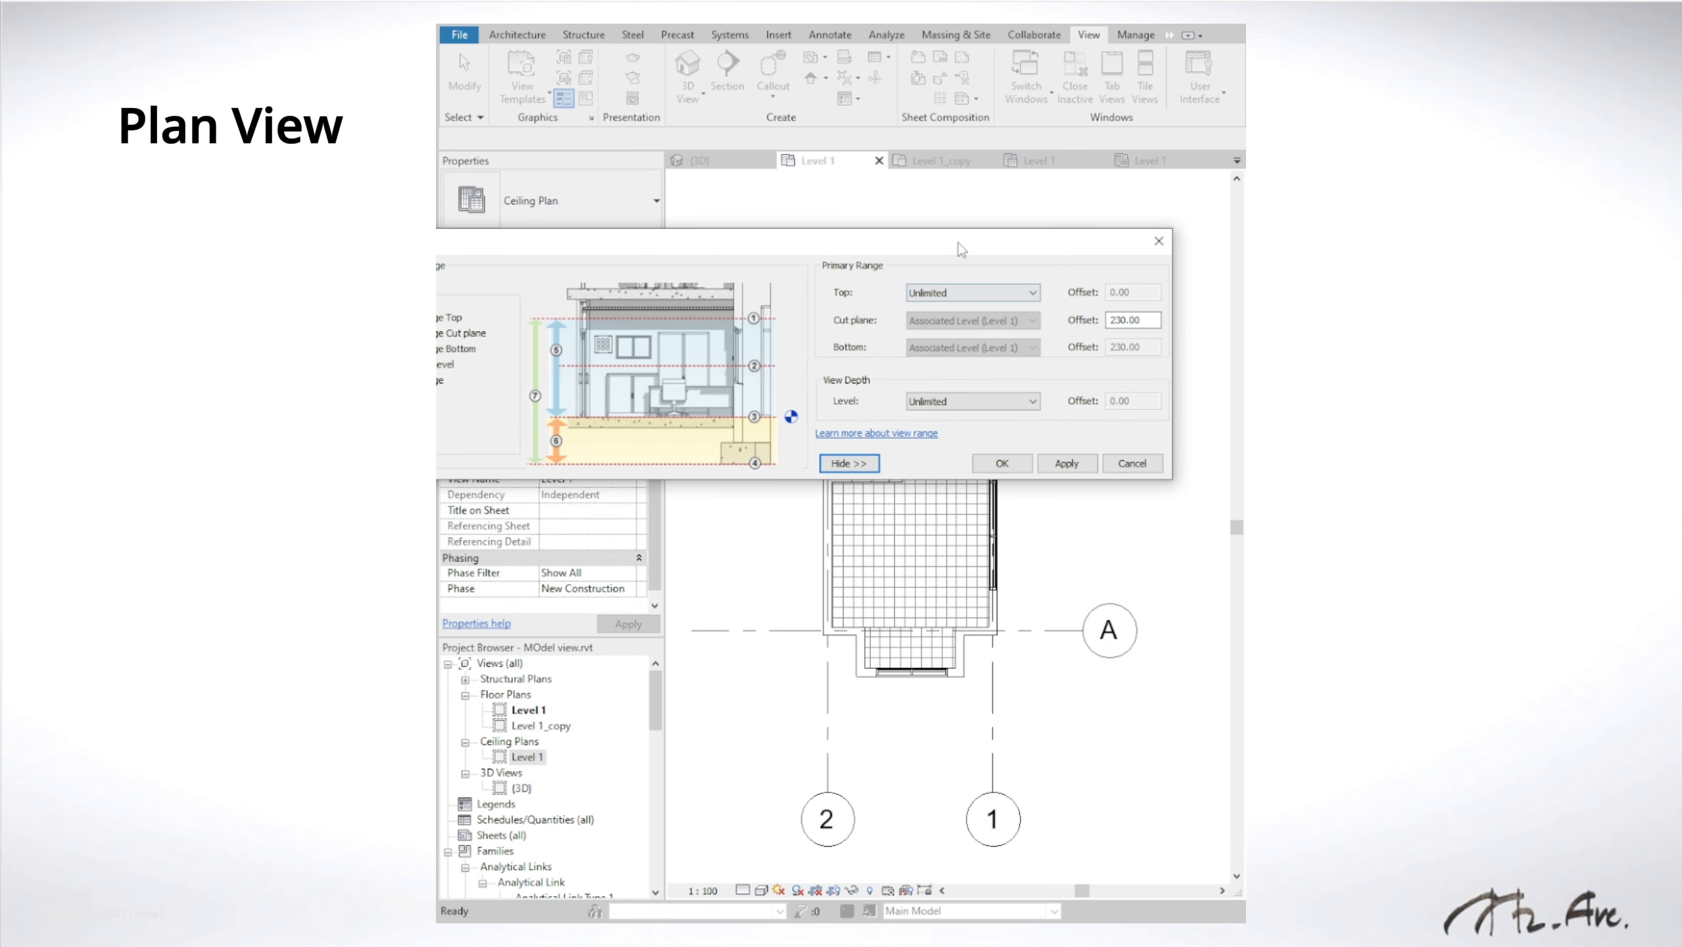
drag(960, 250, 1012, 242)
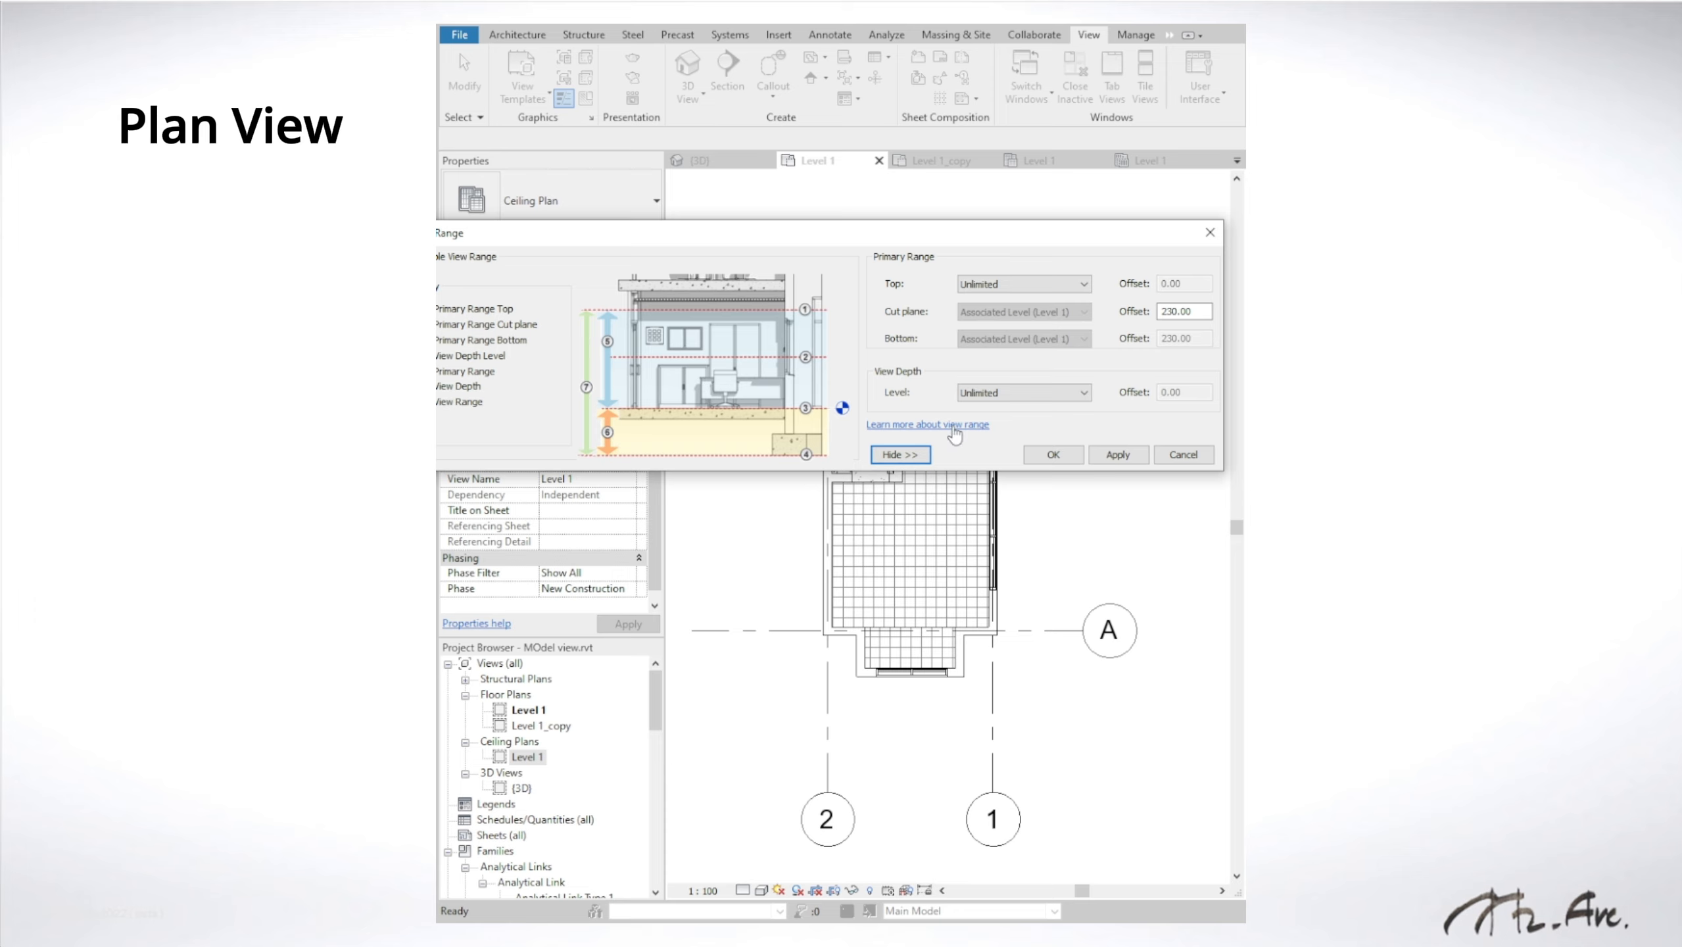
click(1077, 455)
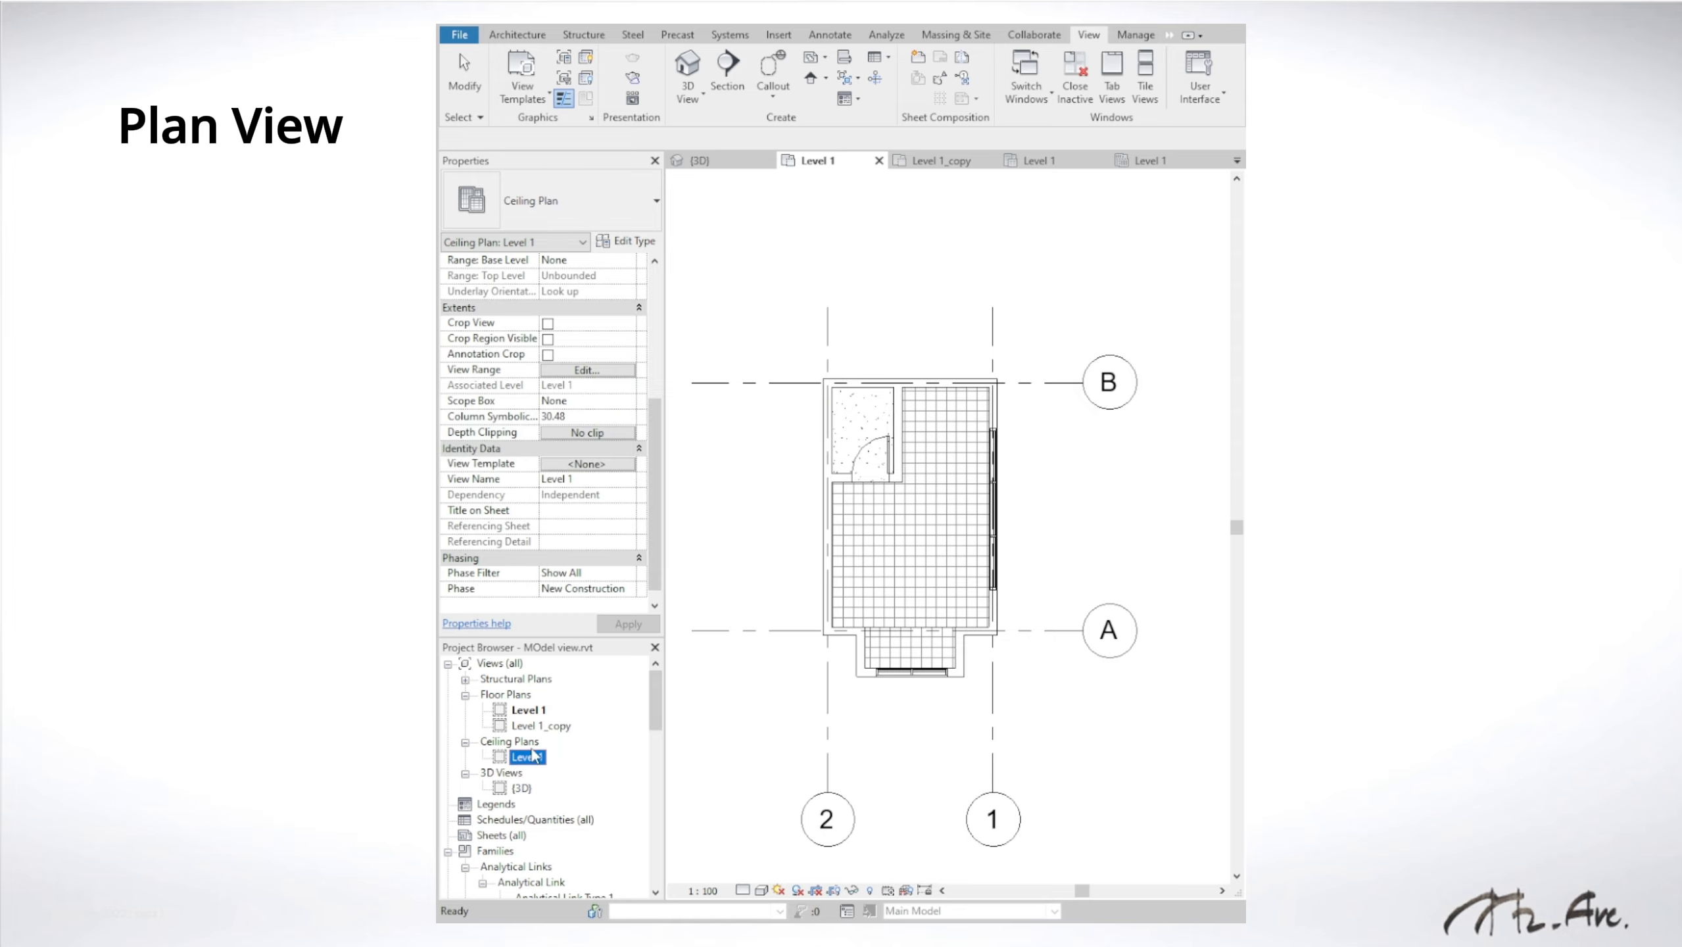
Step: Open the Level 1 structural plan and compare its view range offsets with the sample view range diagram
double_click(515, 679)
double_click(528, 694)
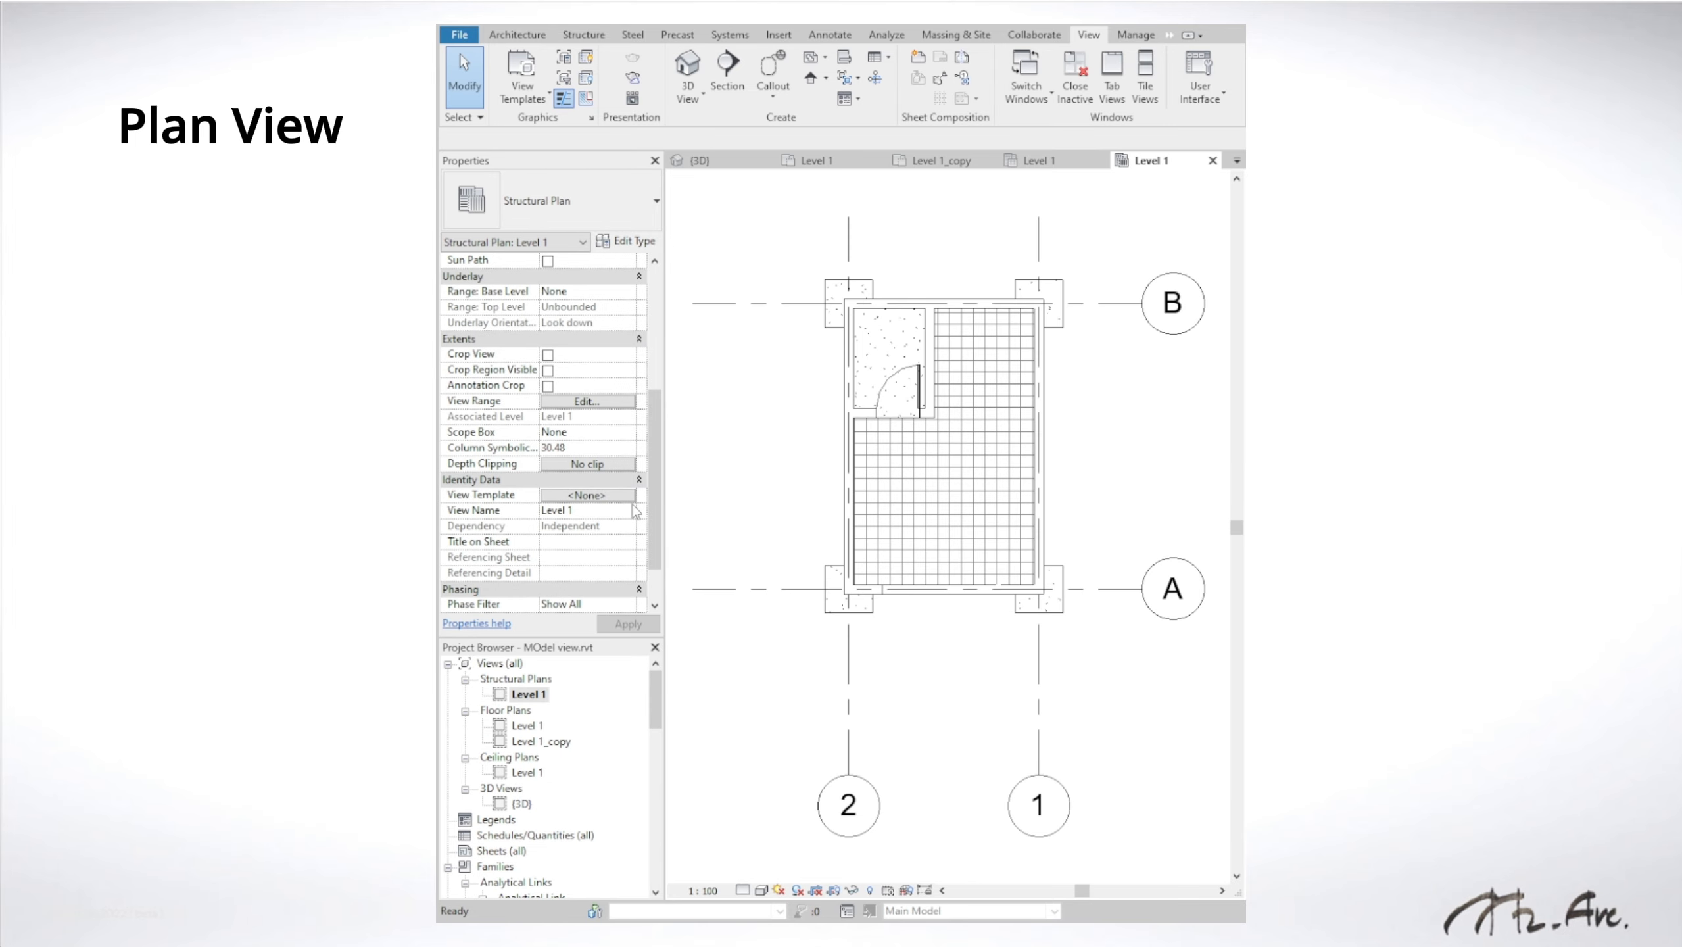
click(587, 401)
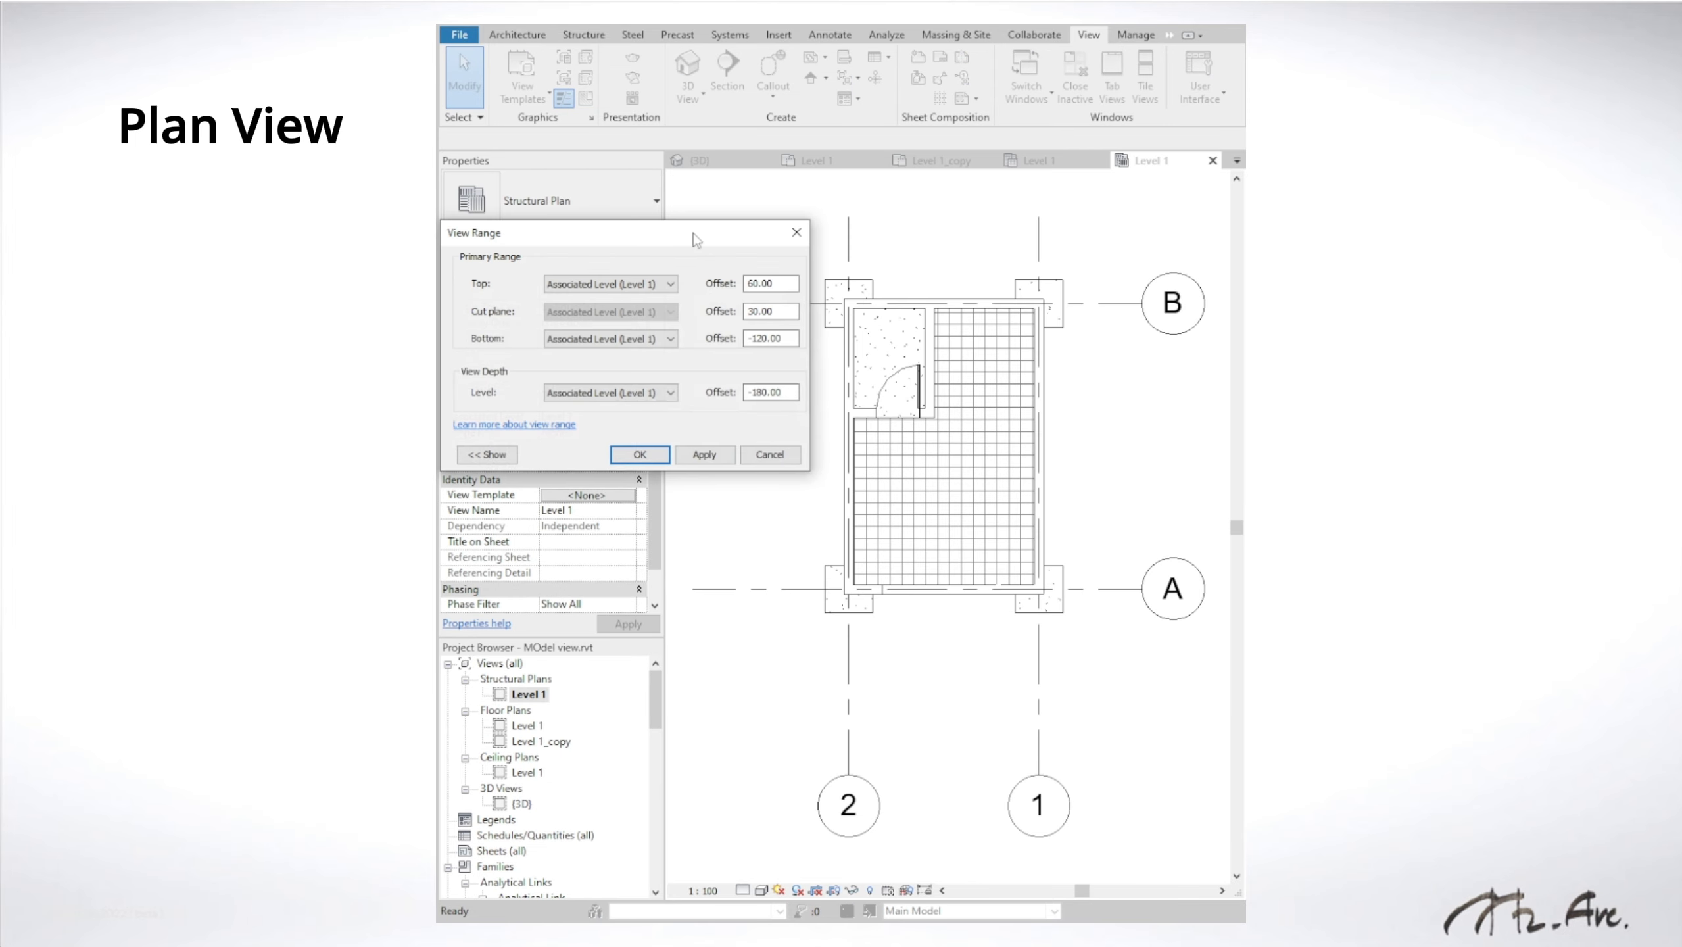
drag(696, 225, 929, 221)
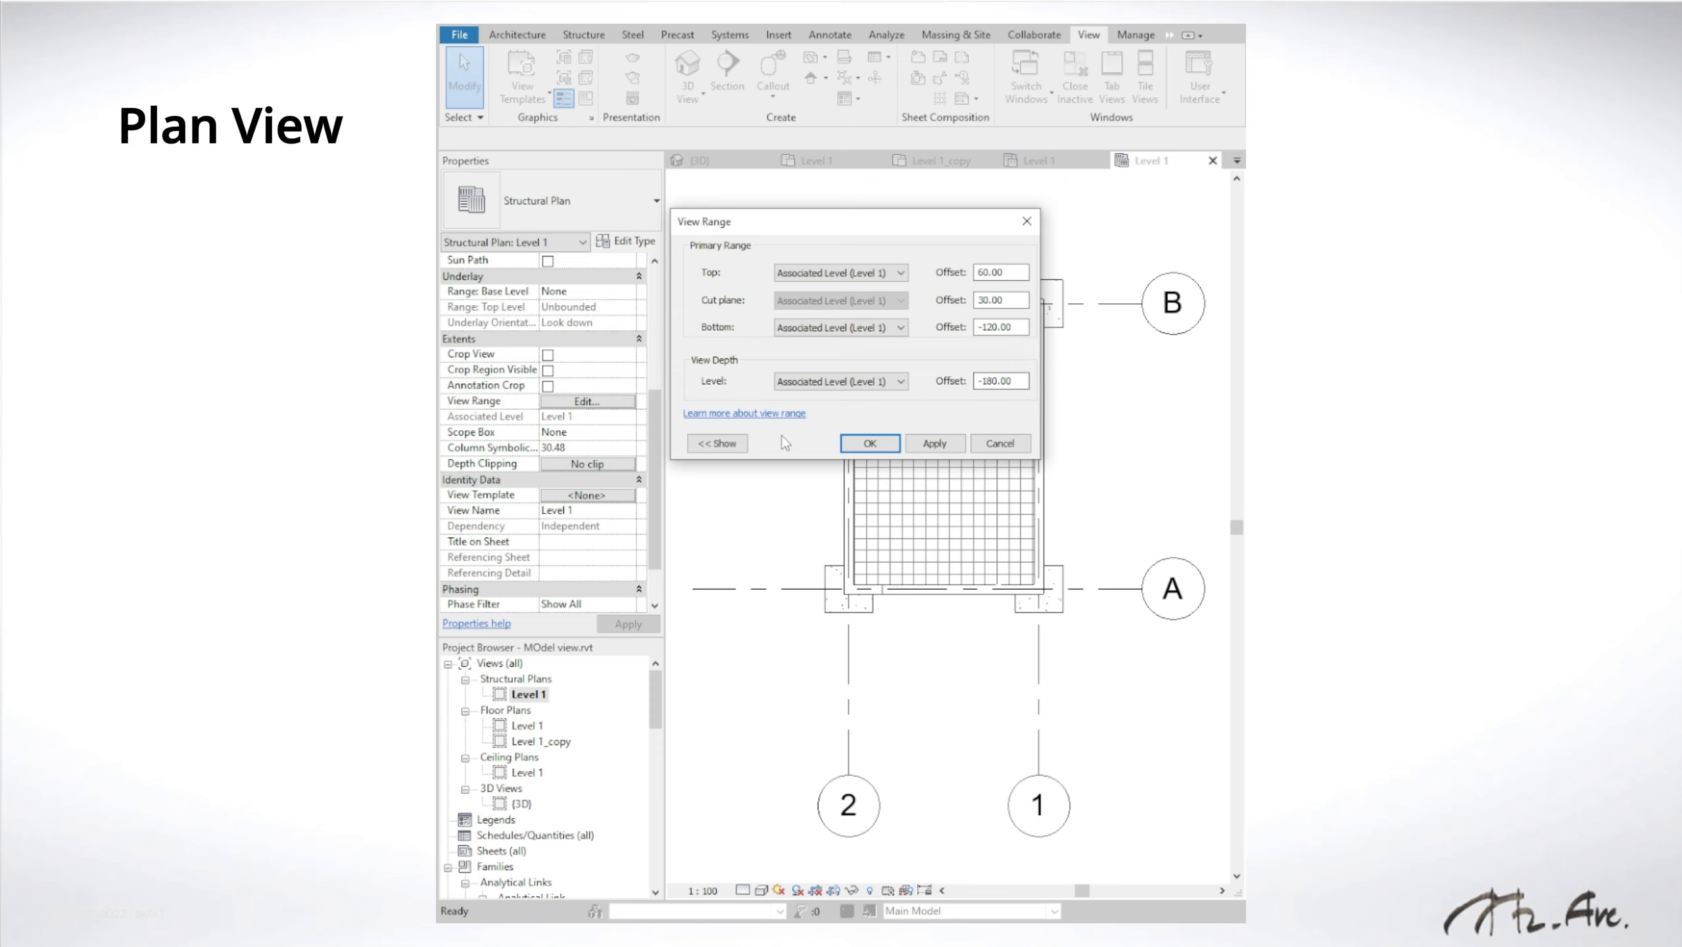
click(718, 443)
drag(842, 221, 936, 222)
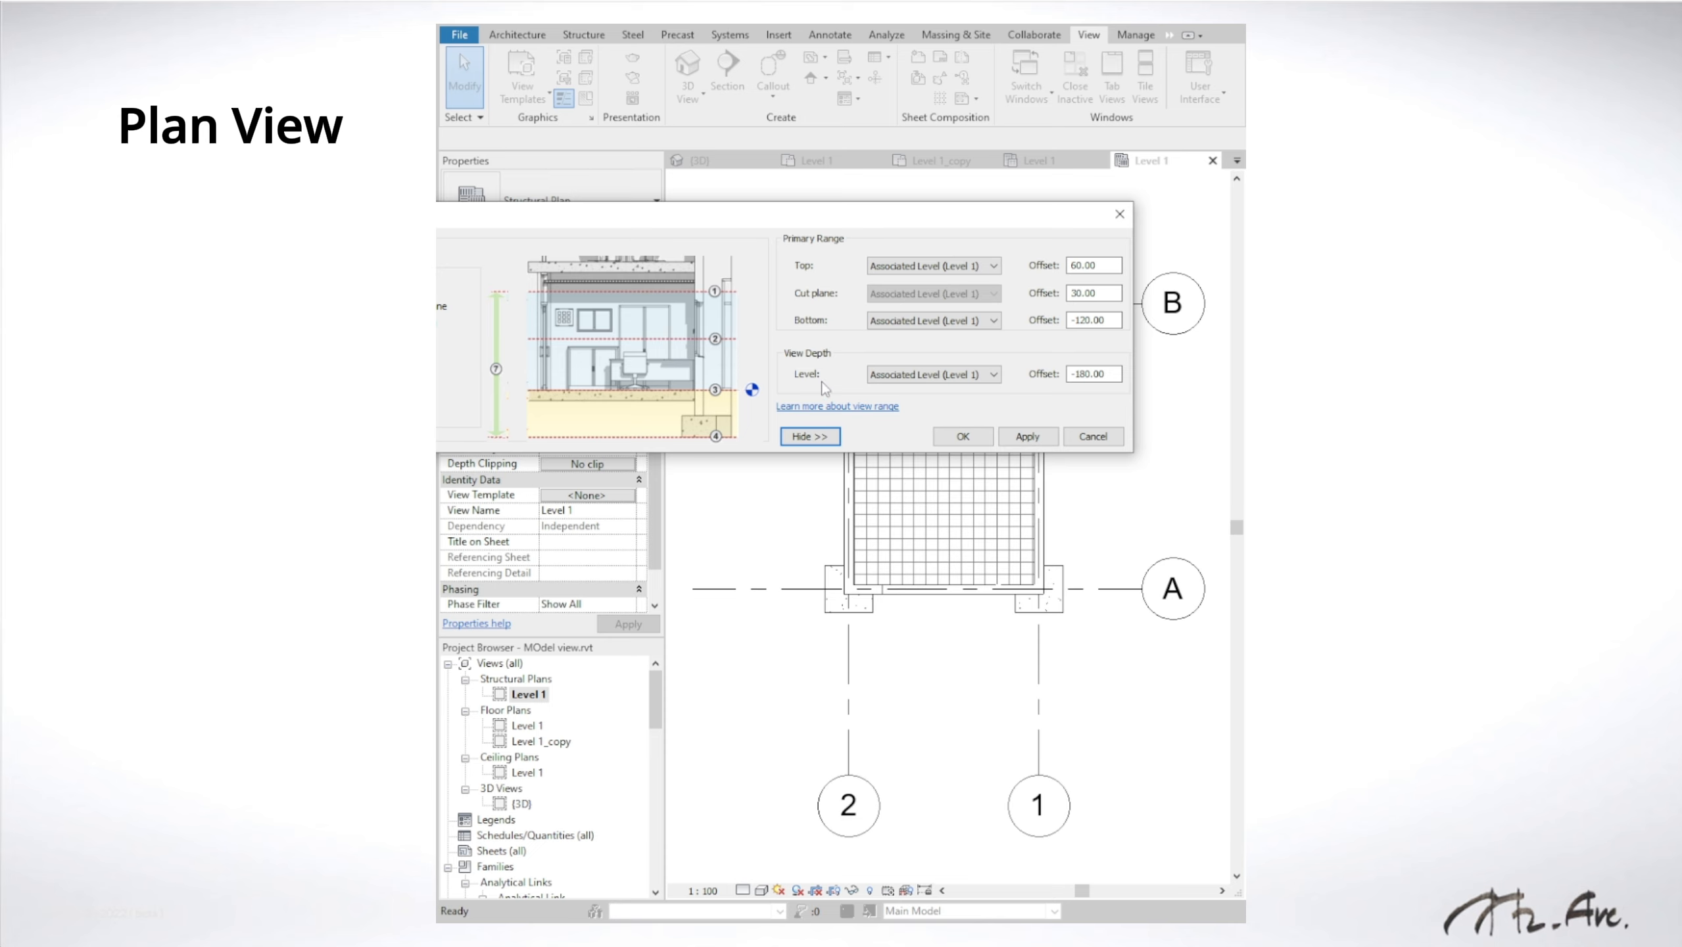
drag(737, 217, 809, 205)
click(1033, 425)
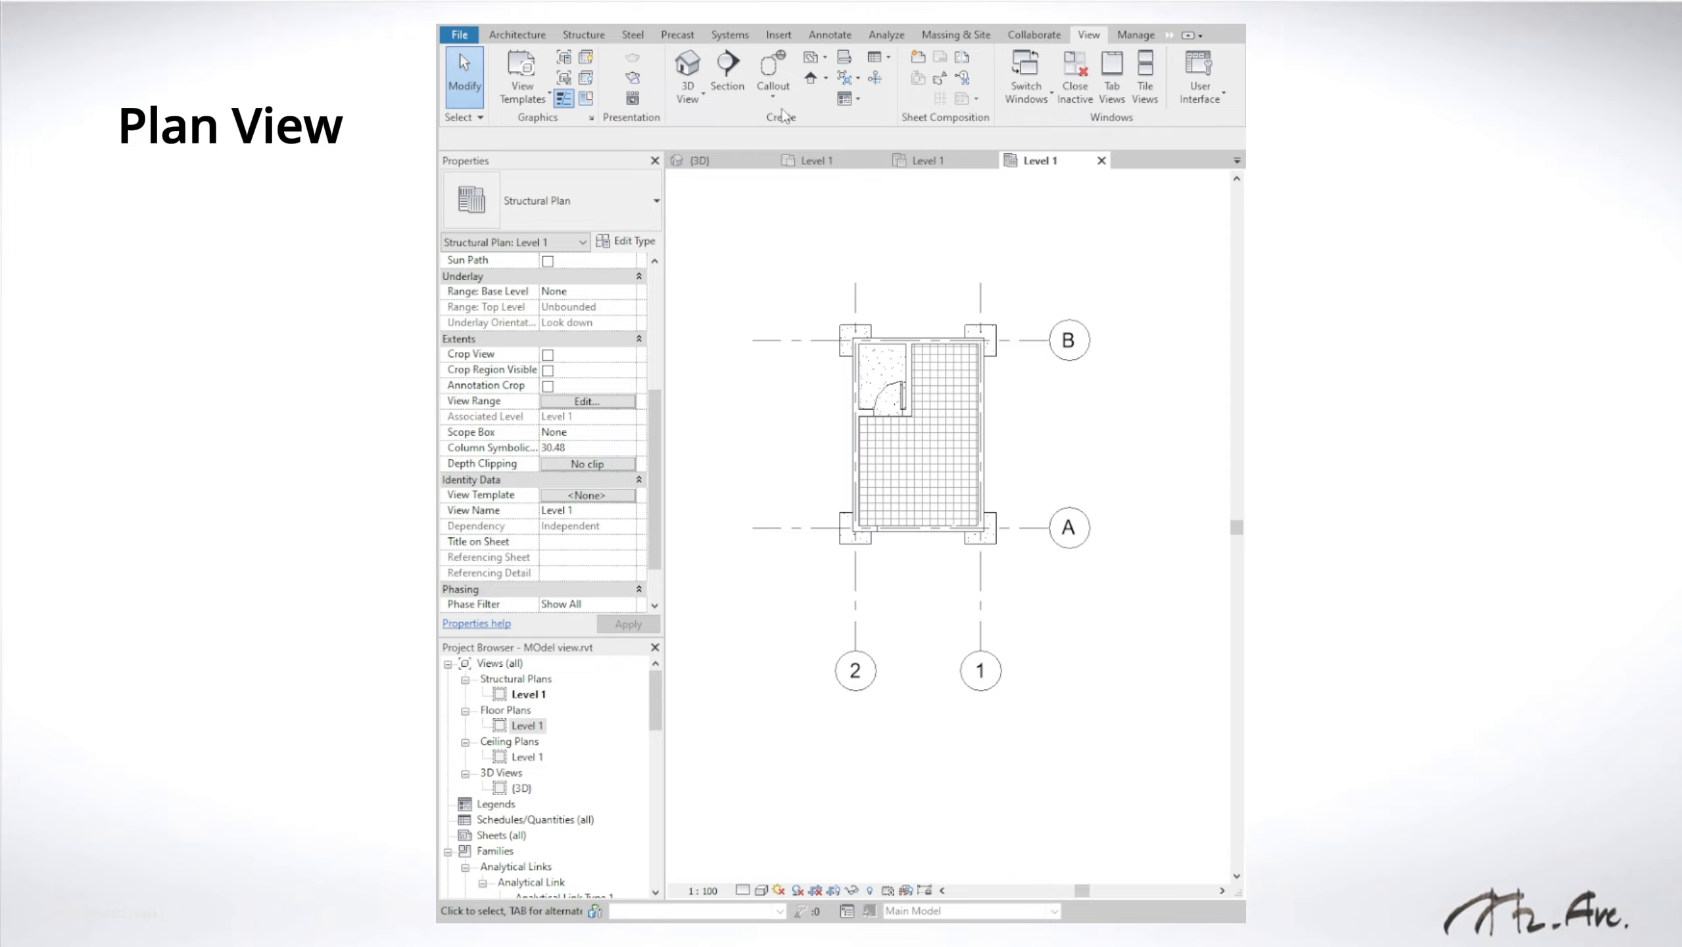
Step: Create a second floor plan view of Level 1, allowing existing views to be duplicated
click(815, 57)
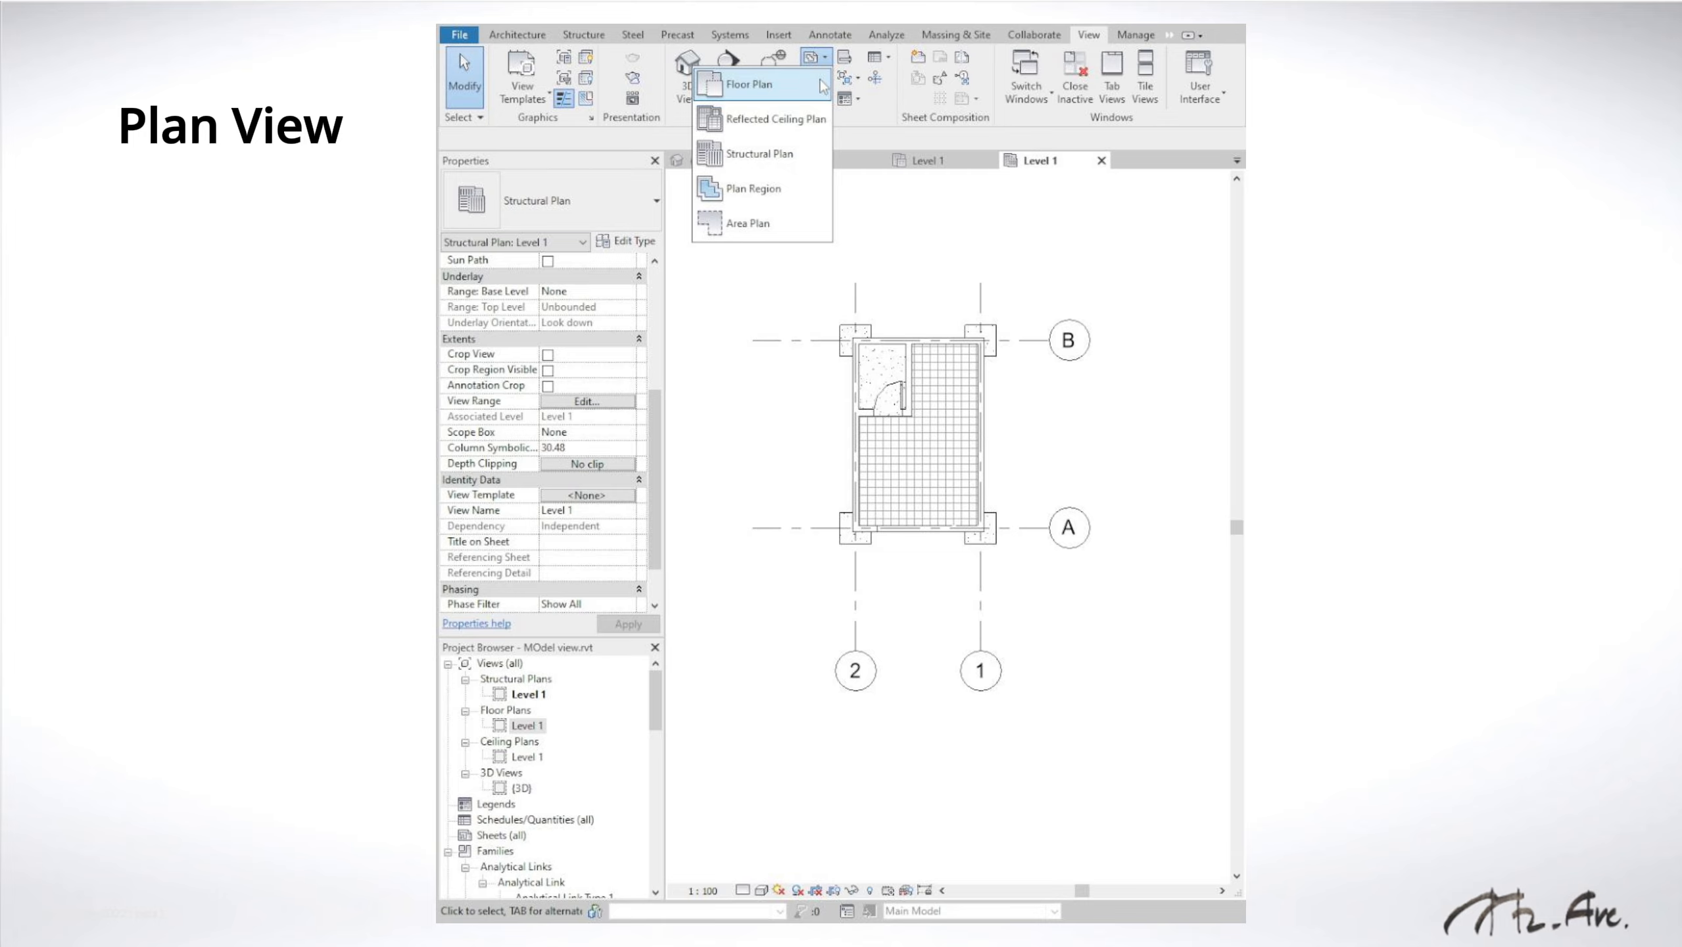
click(794, 94)
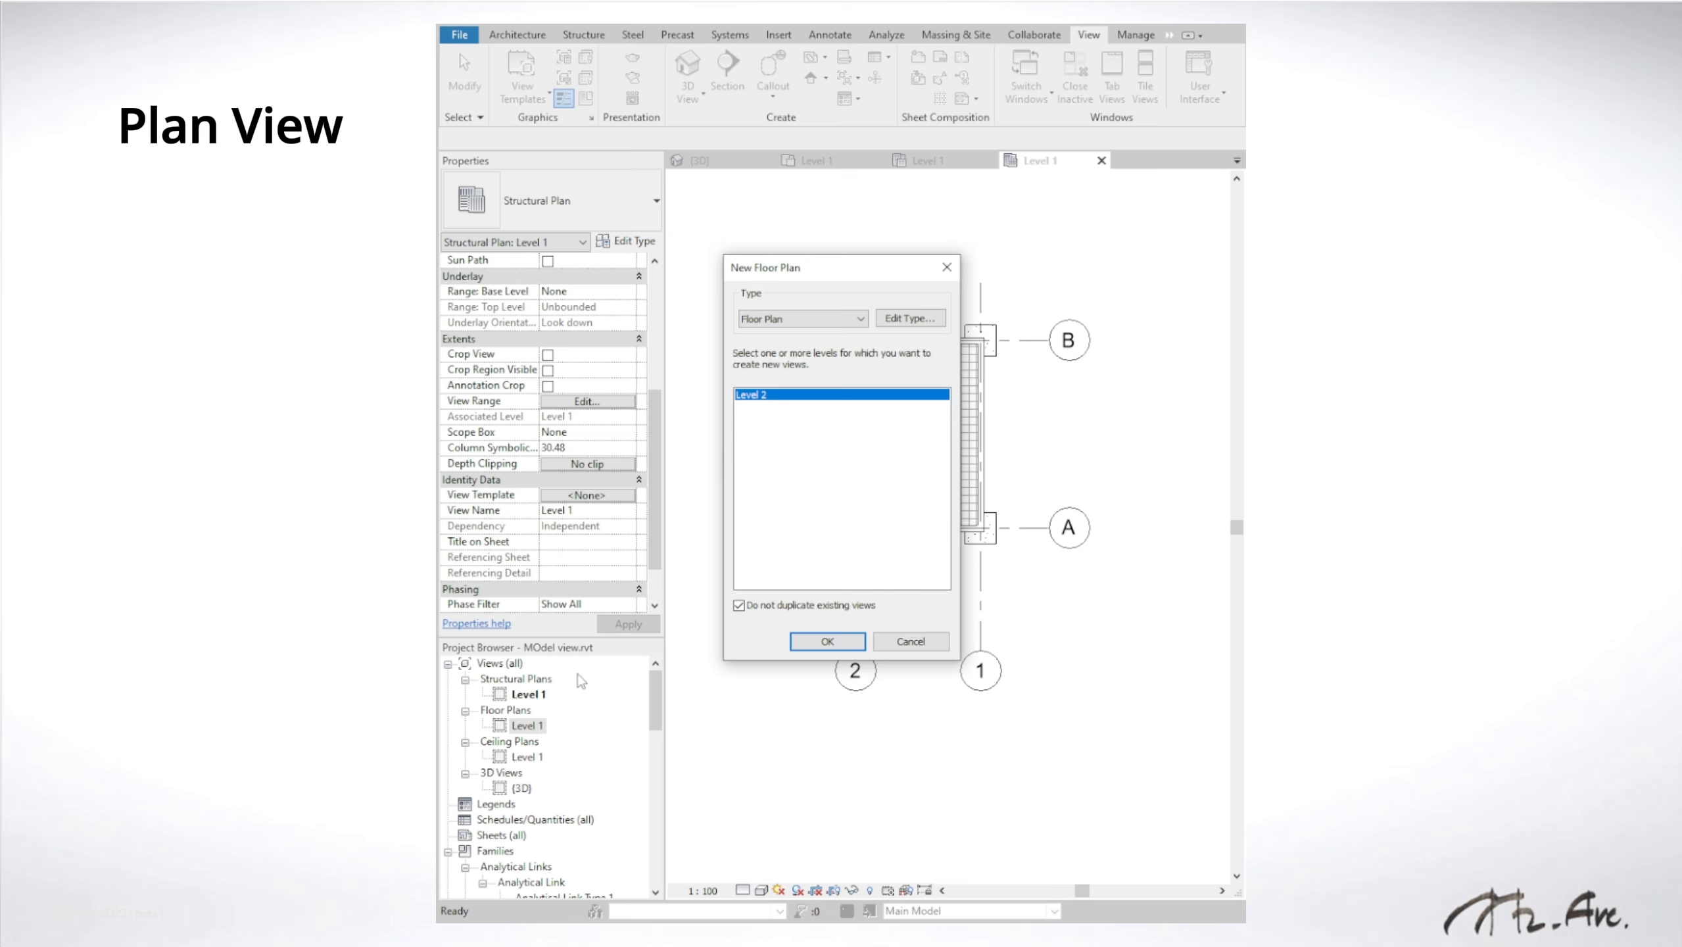
key(alt+d)
click(752, 394)
click(839, 647)
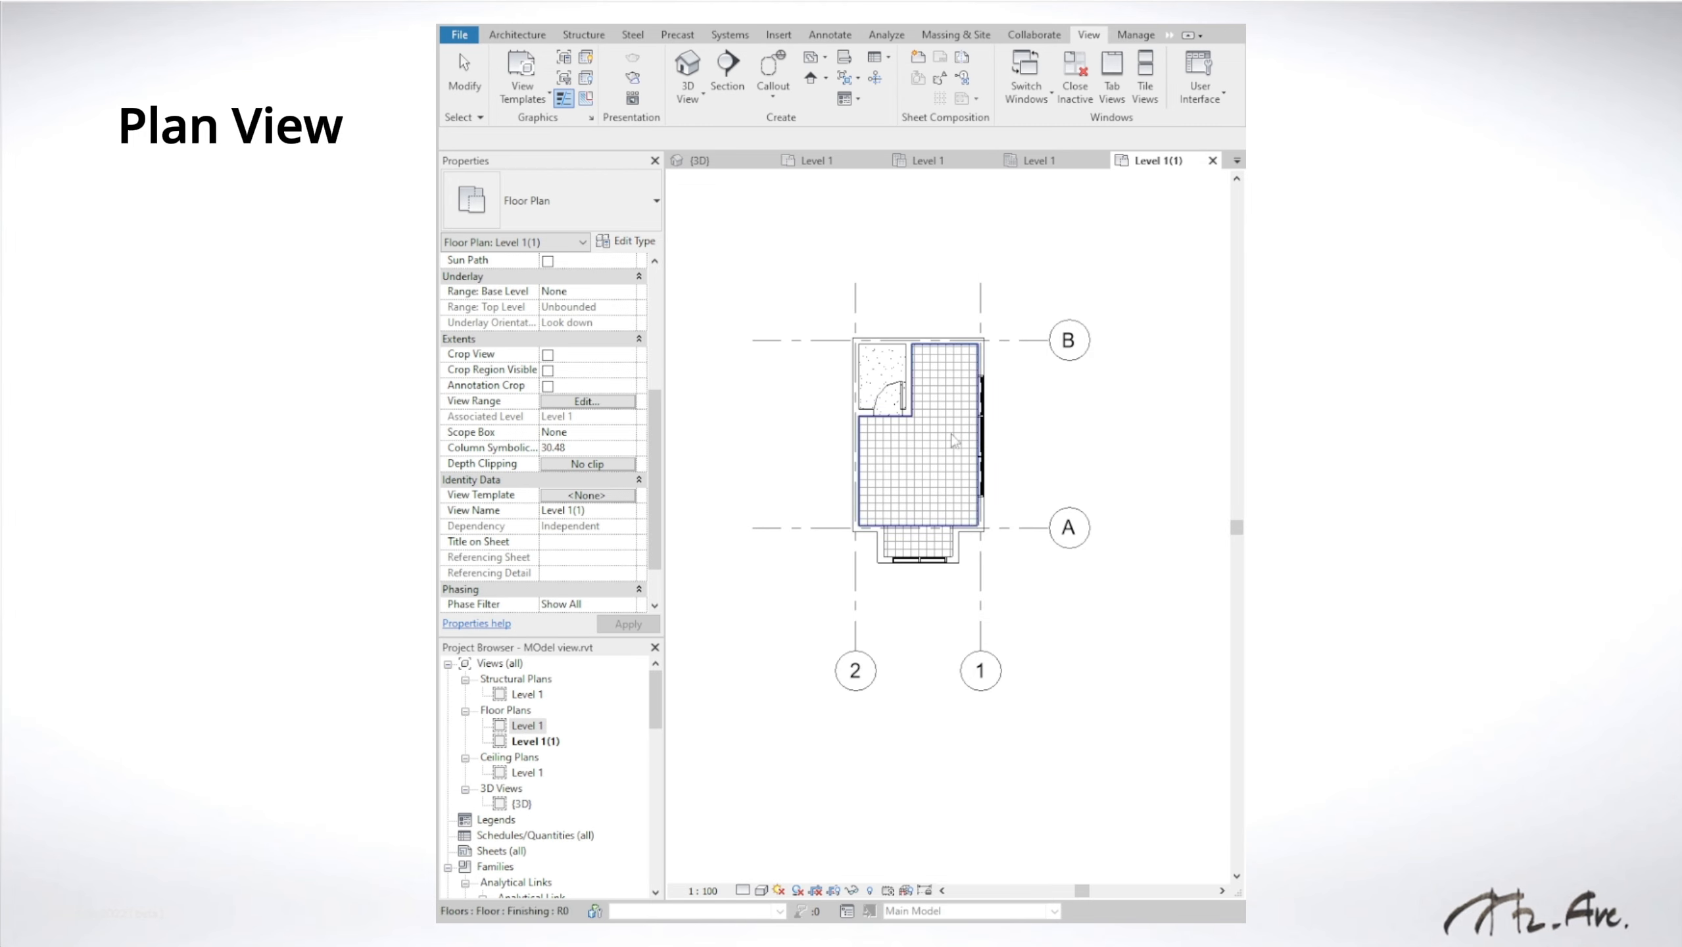
Step: Rename the duplicate Level 1 floor plan as Block Plan
right_click(531, 740)
click(611, 575)
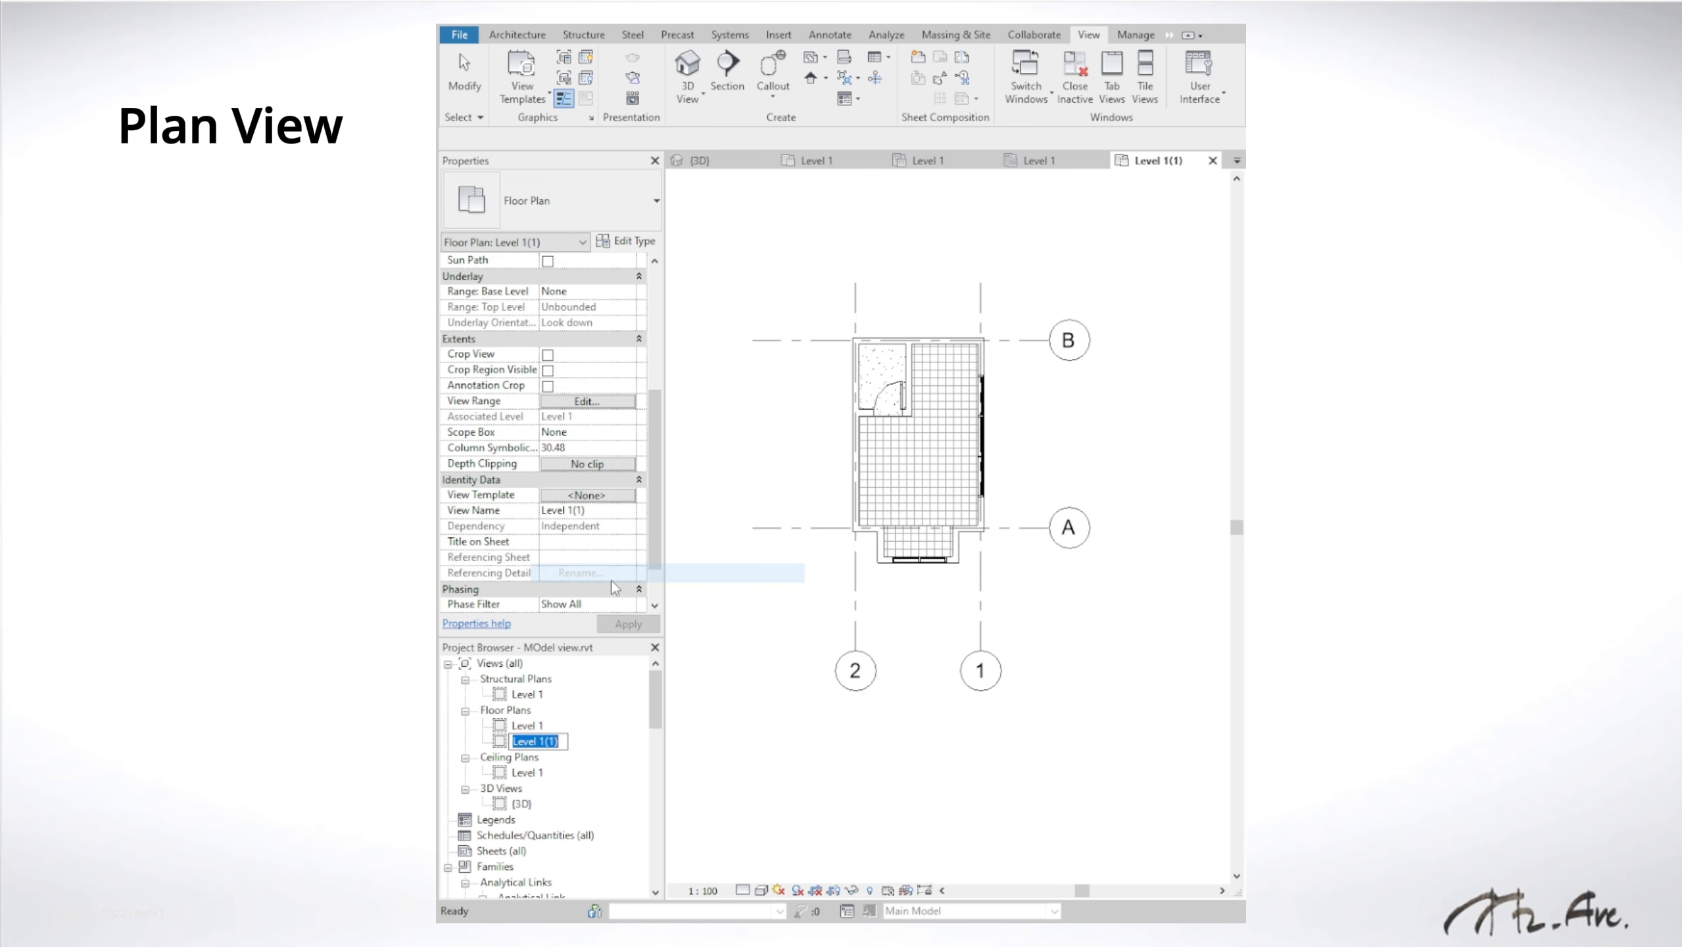
text(Block)
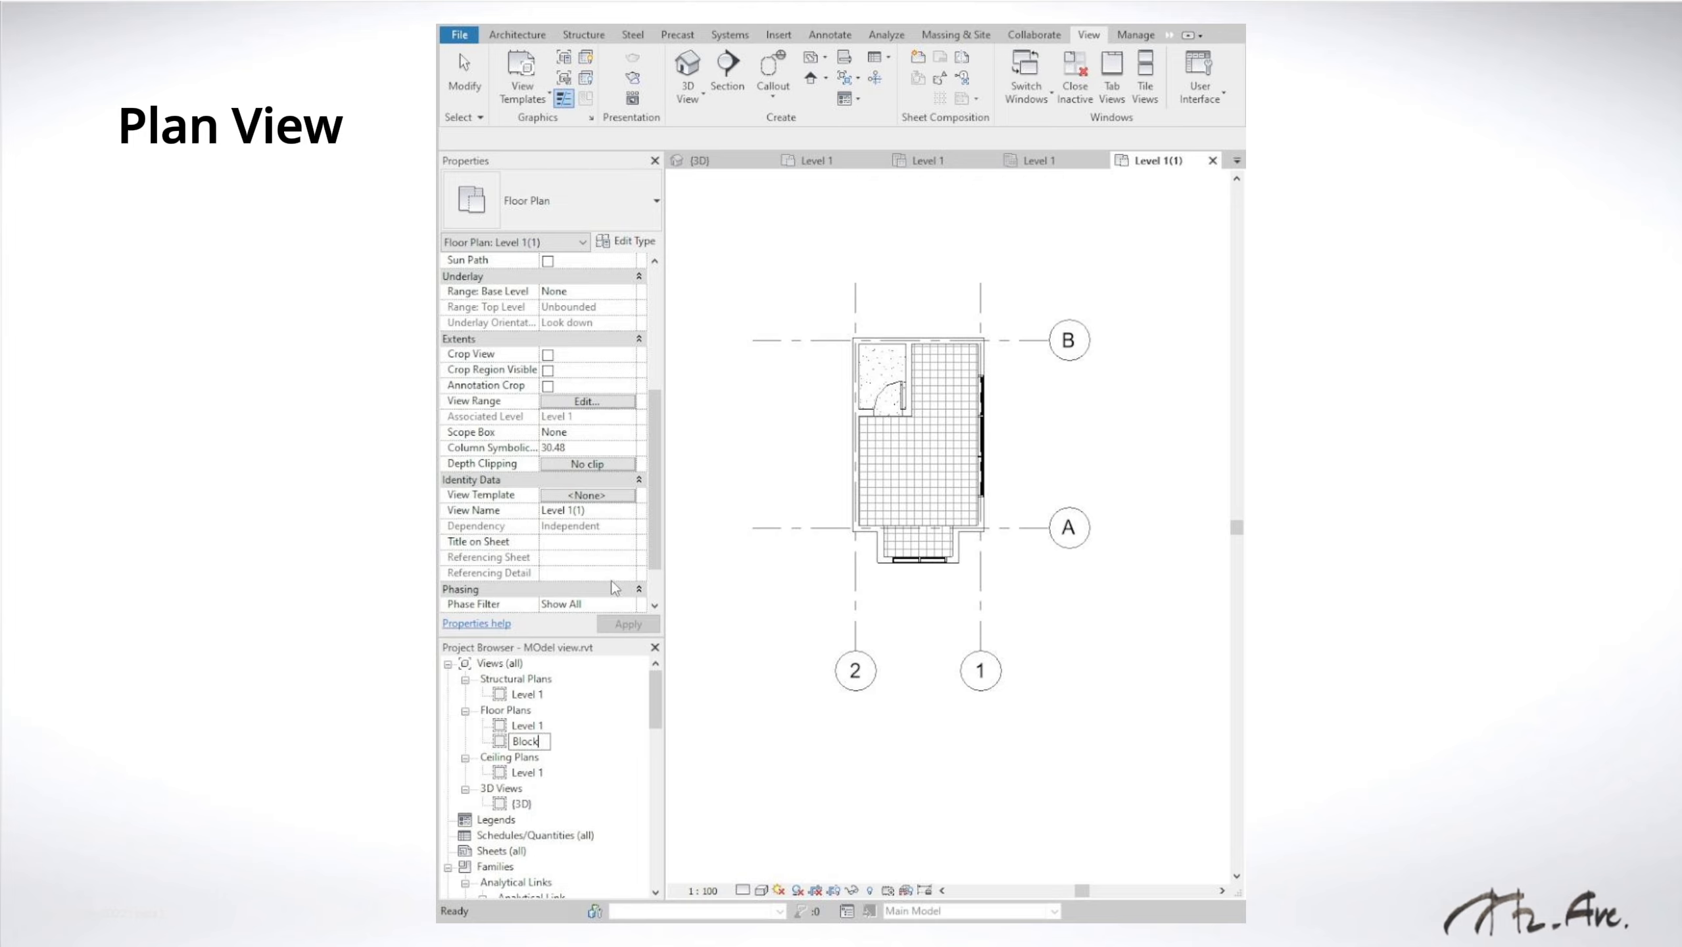
text(Plan)
key(Return)
right_click(535, 729)
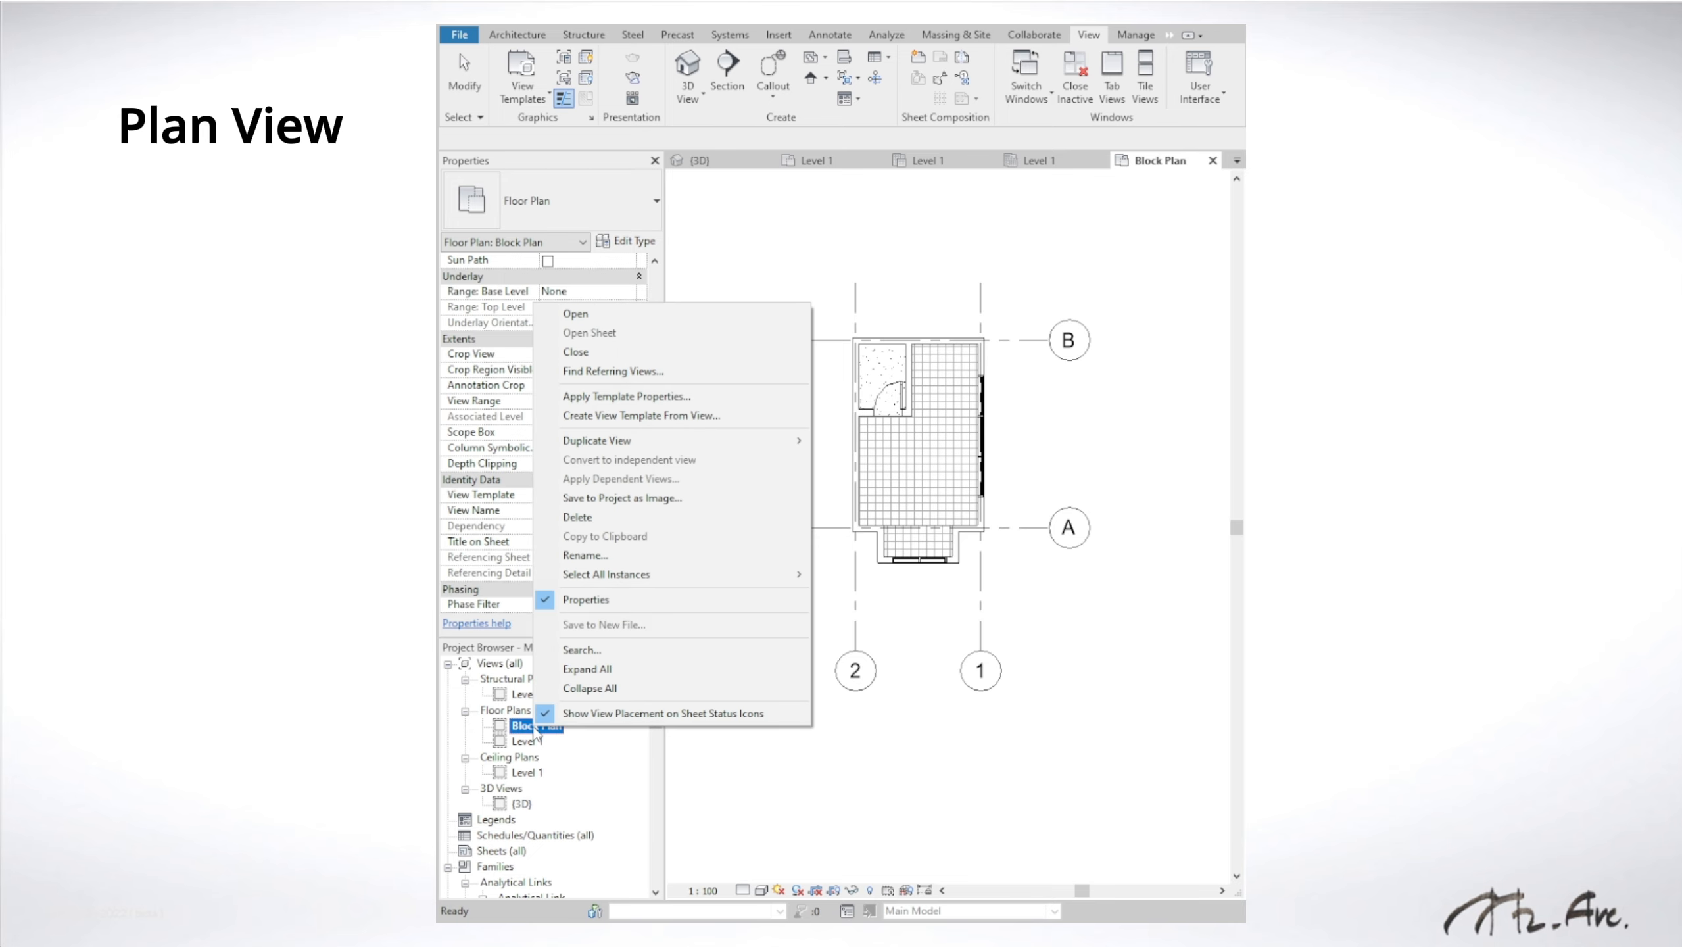
key(Escape)
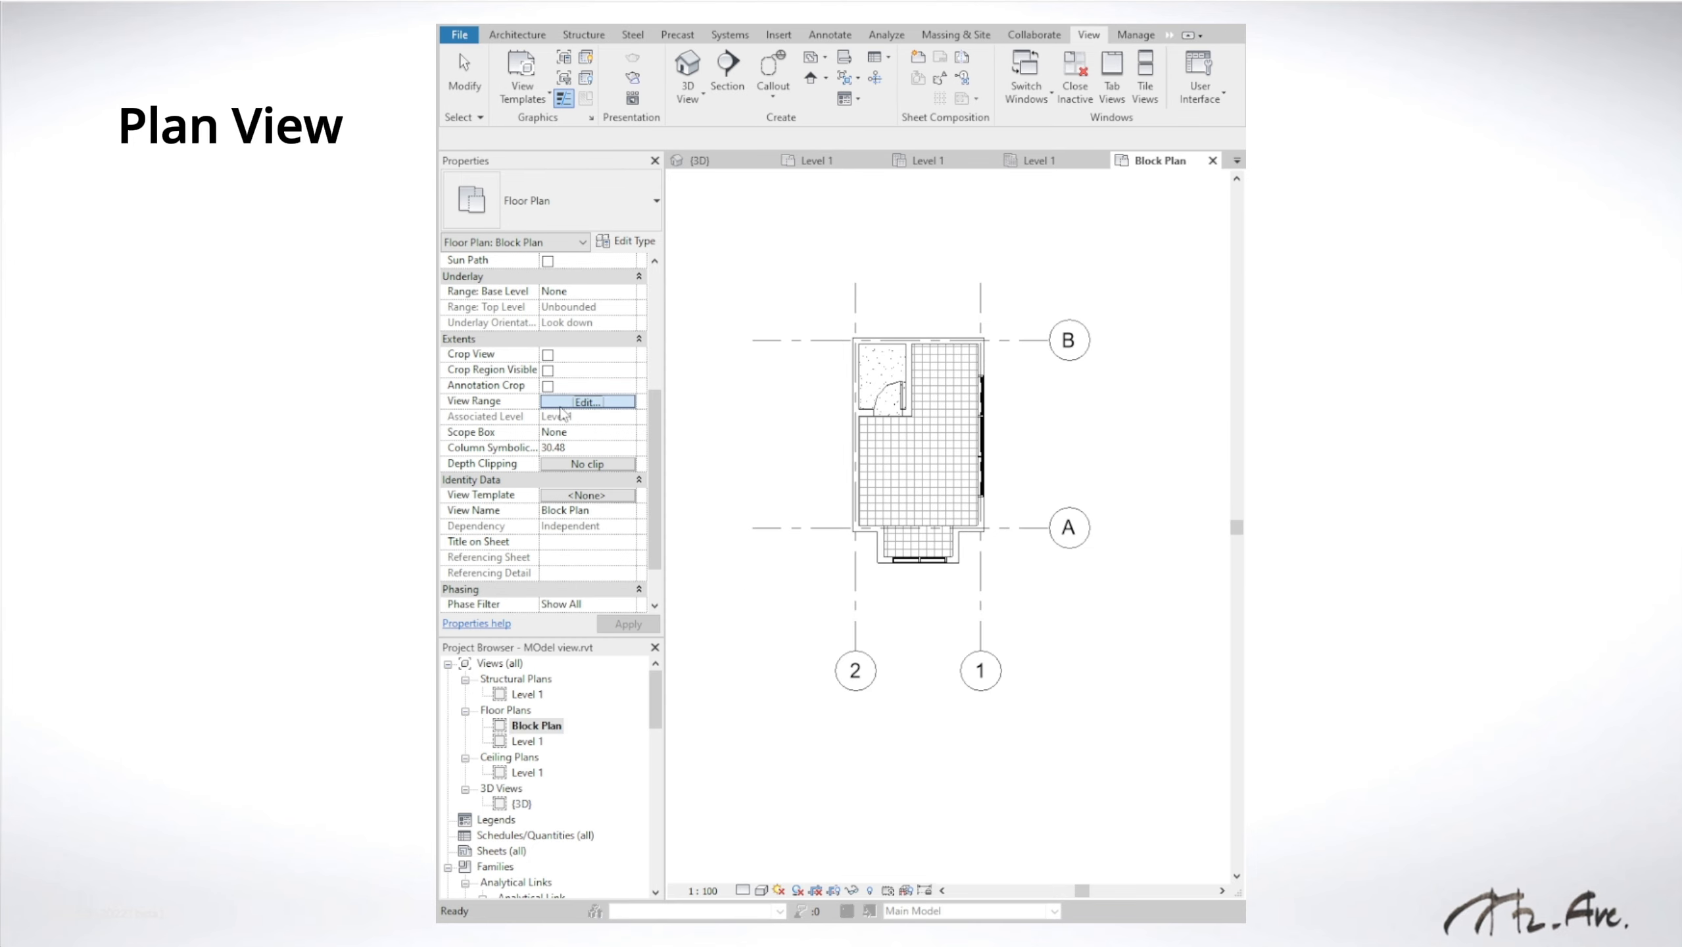
Step: Set the Block Plan's view range to a top offset of 900 and a cut plane offset of 500
click(586, 401)
drag(676, 209, 744, 207)
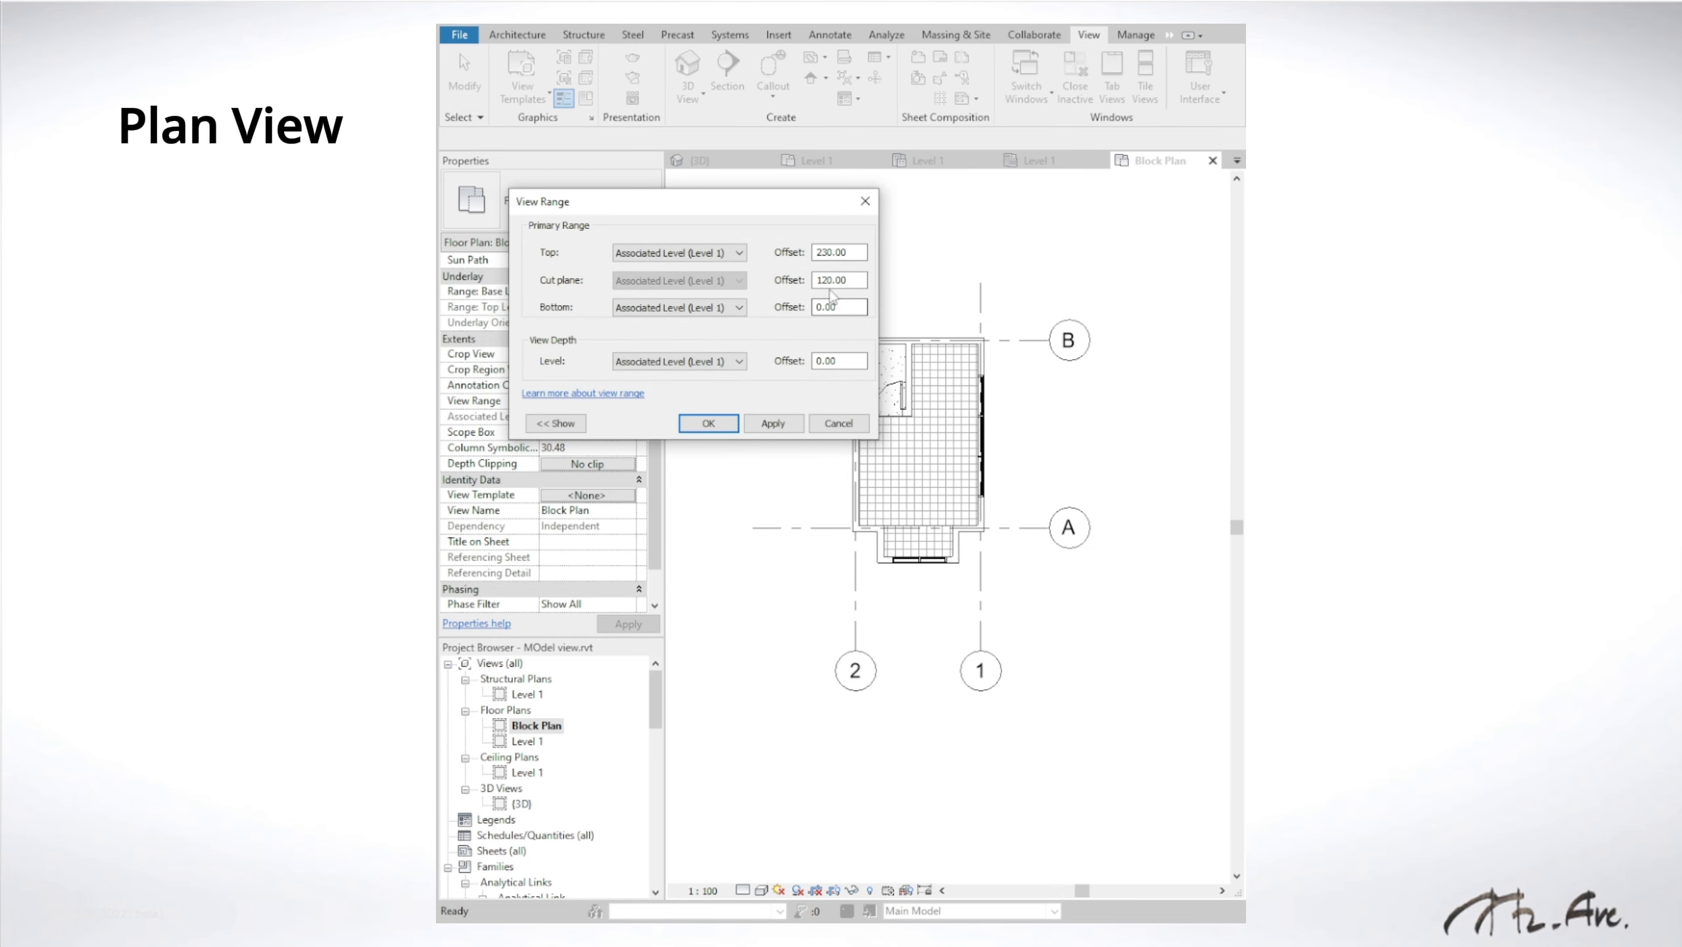
drag(861, 280, 788, 264)
text(500)
text(900)
click(767, 425)
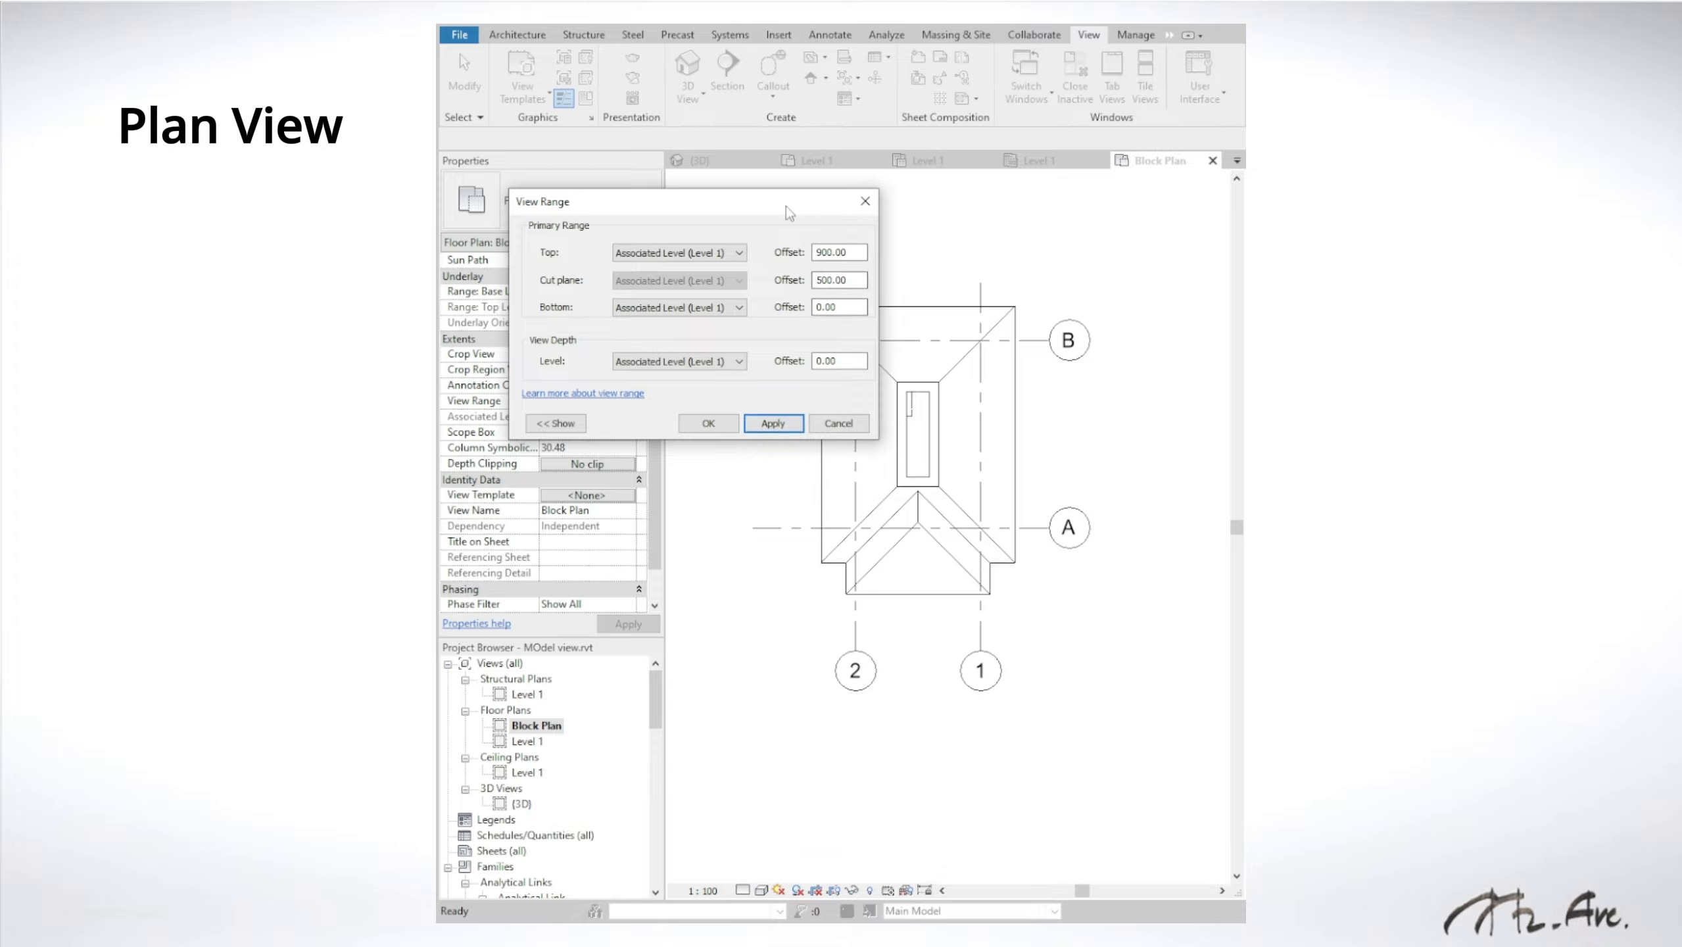
Step: Raise the Block Plan's cut plane offset to 800 so the whole roof is shown uncut
drag(788, 213, 738, 80)
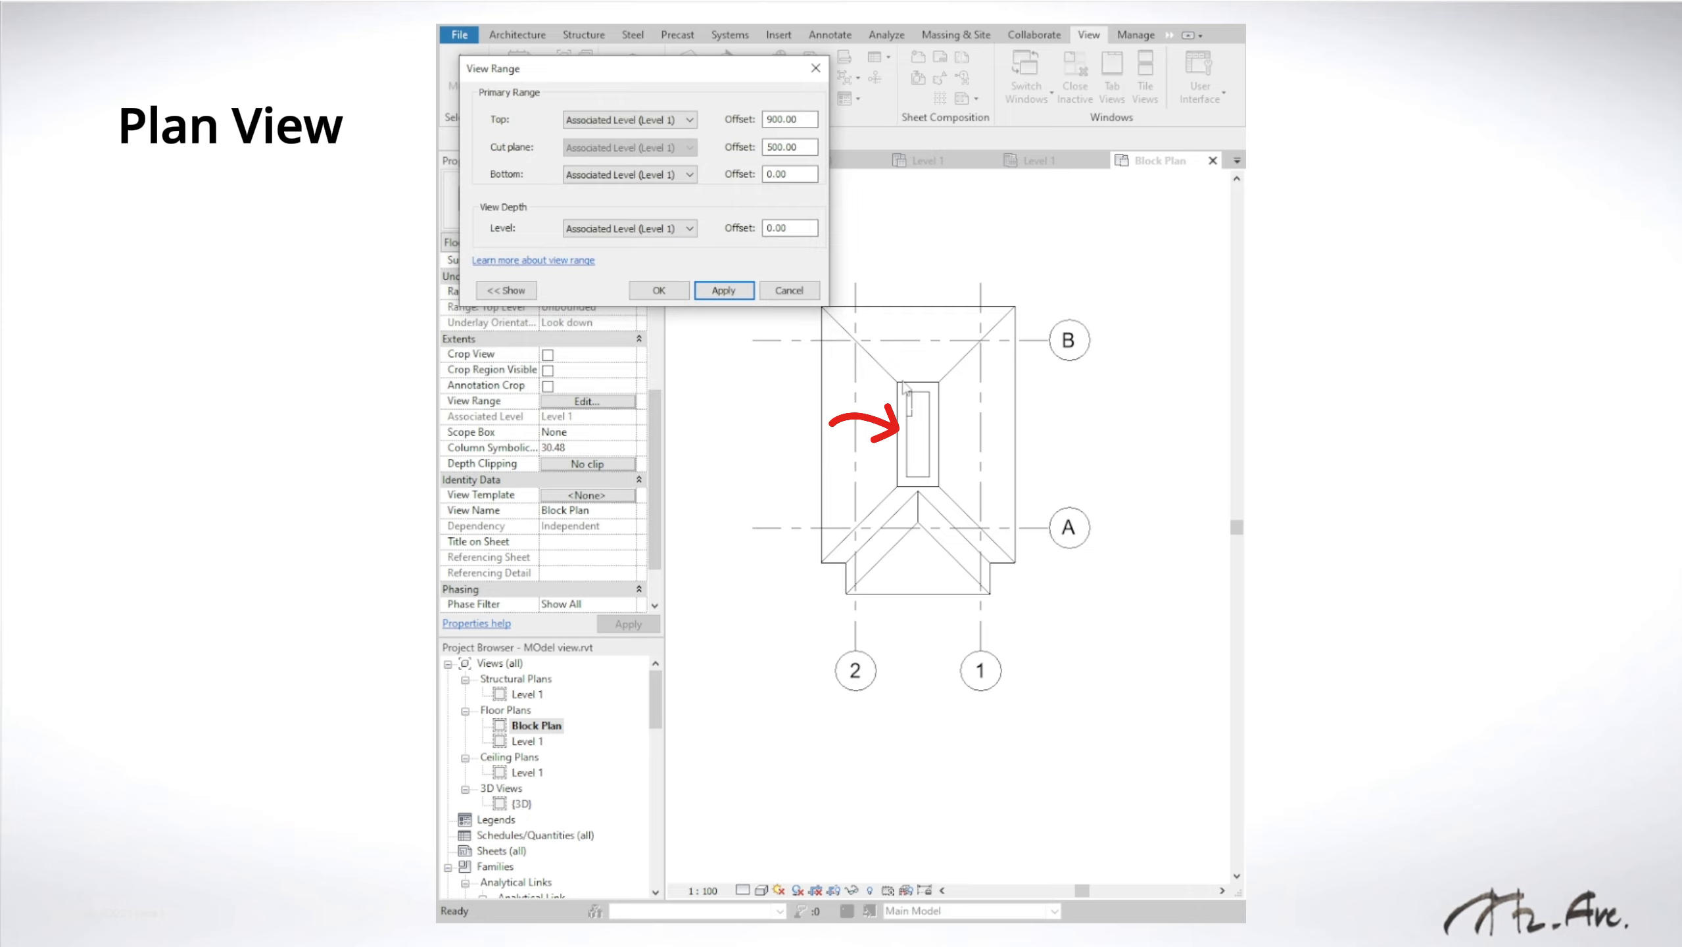
drag(810, 147, 734, 162)
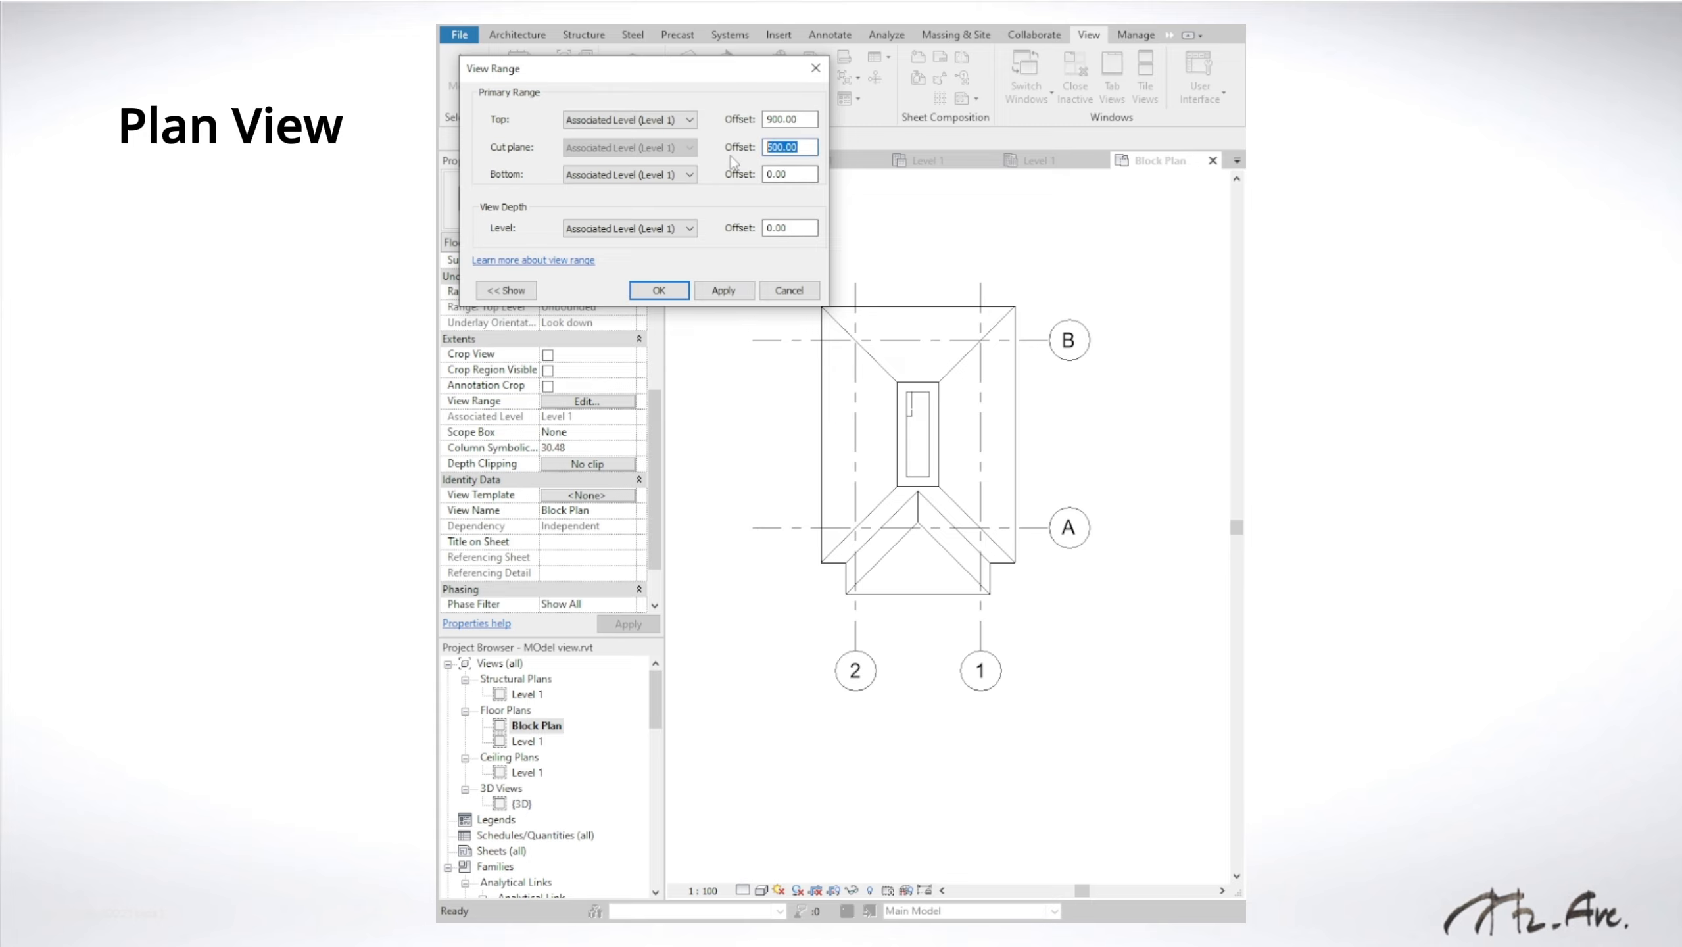
text(800)
click(724, 290)
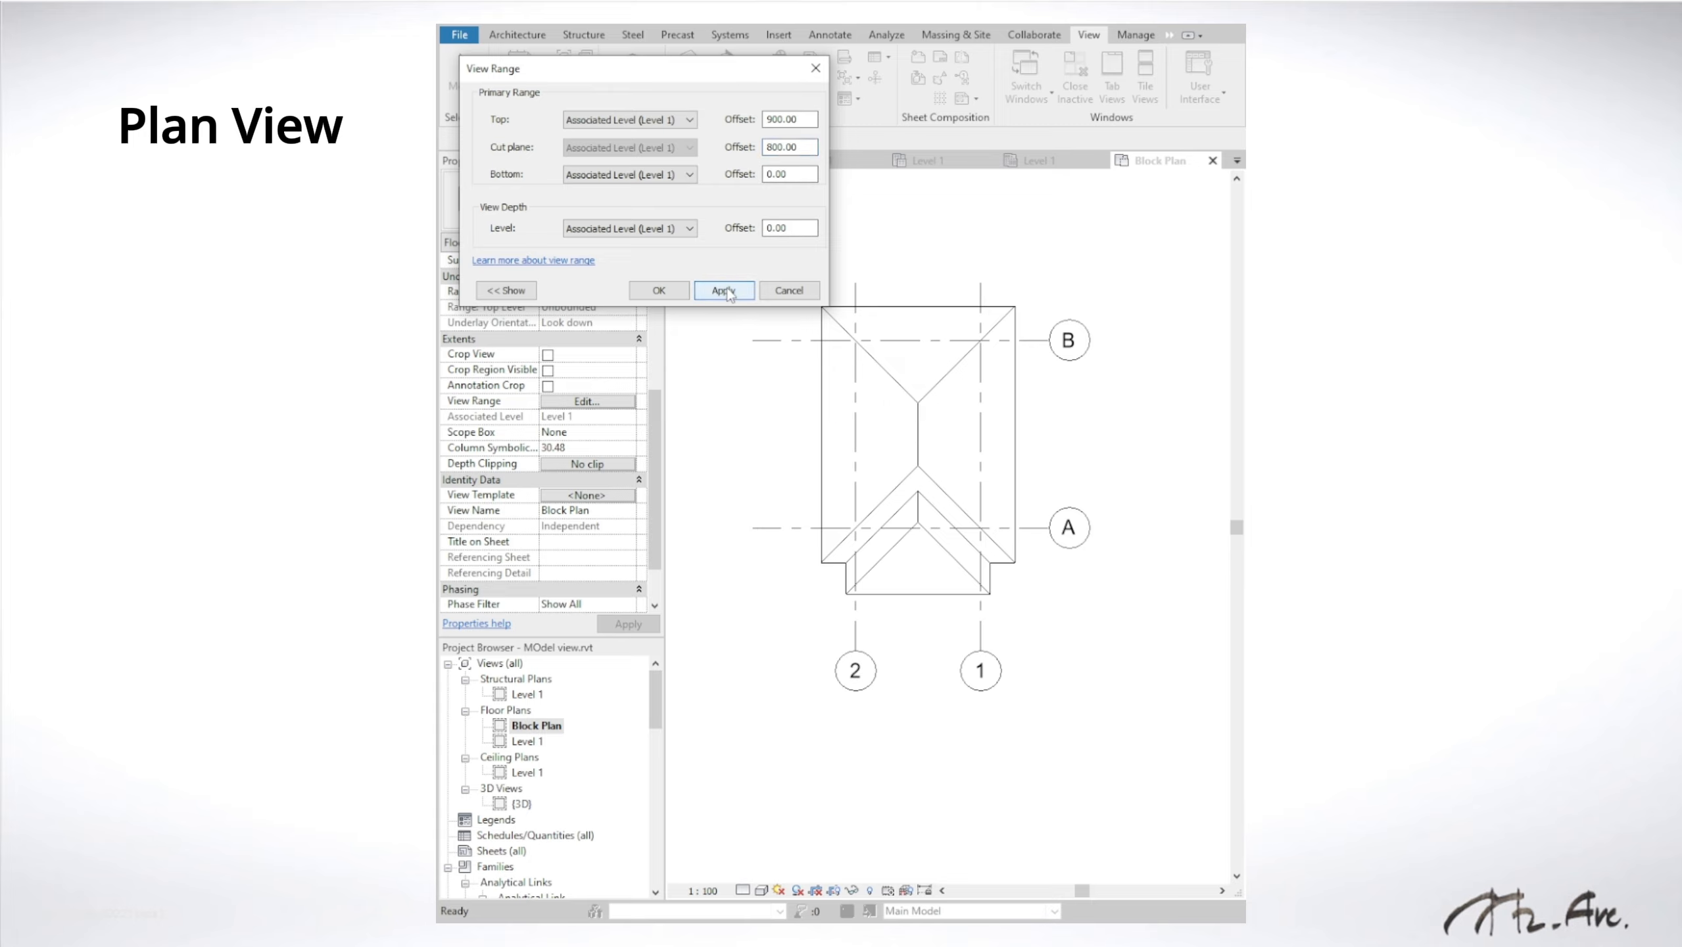
click(660, 290)
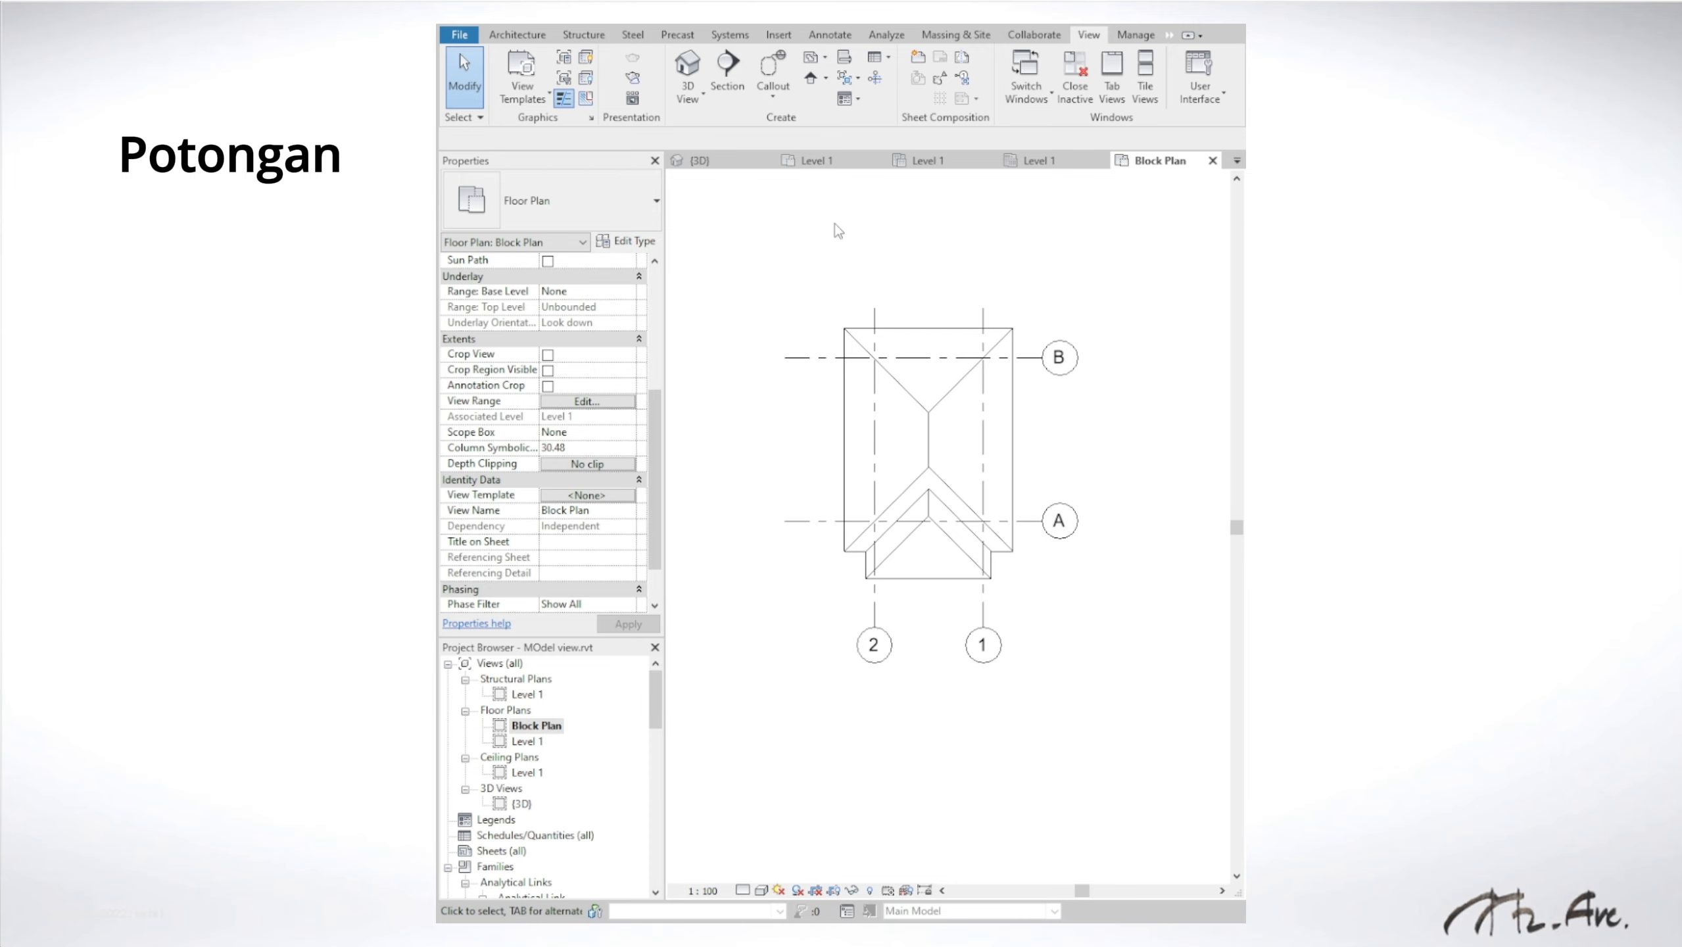
Step: Draw a vertical building section through the full length of the roof and shift it between the ridge and grid 1
click(728, 70)
click(929, 243)
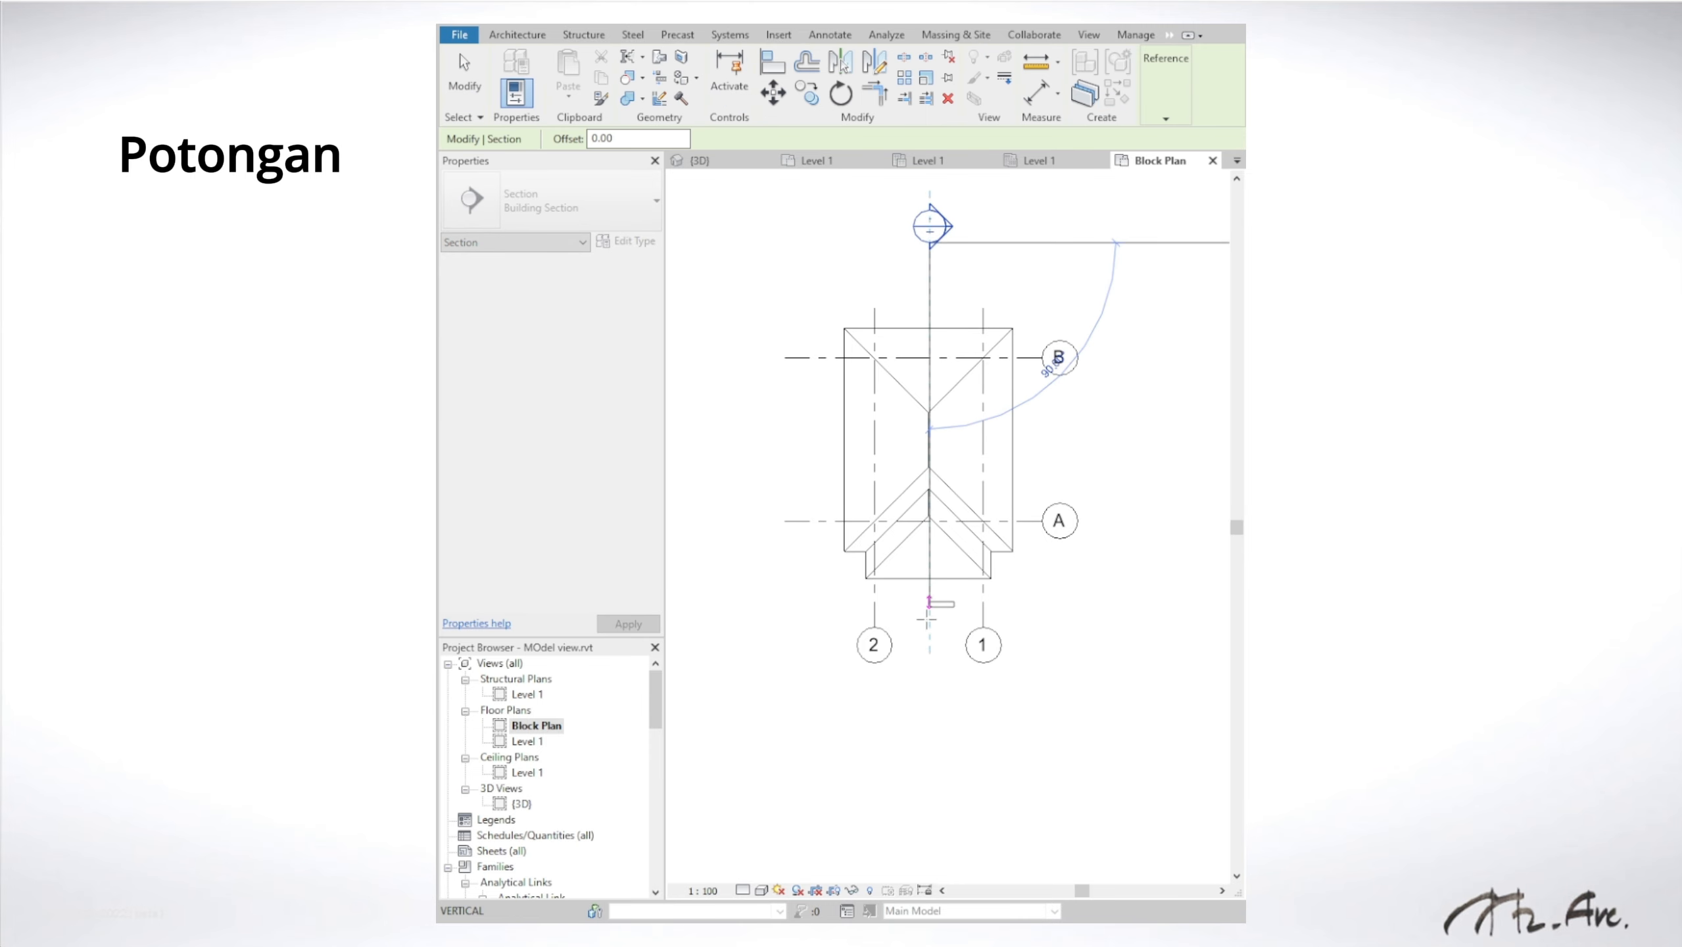
click(930, 723)
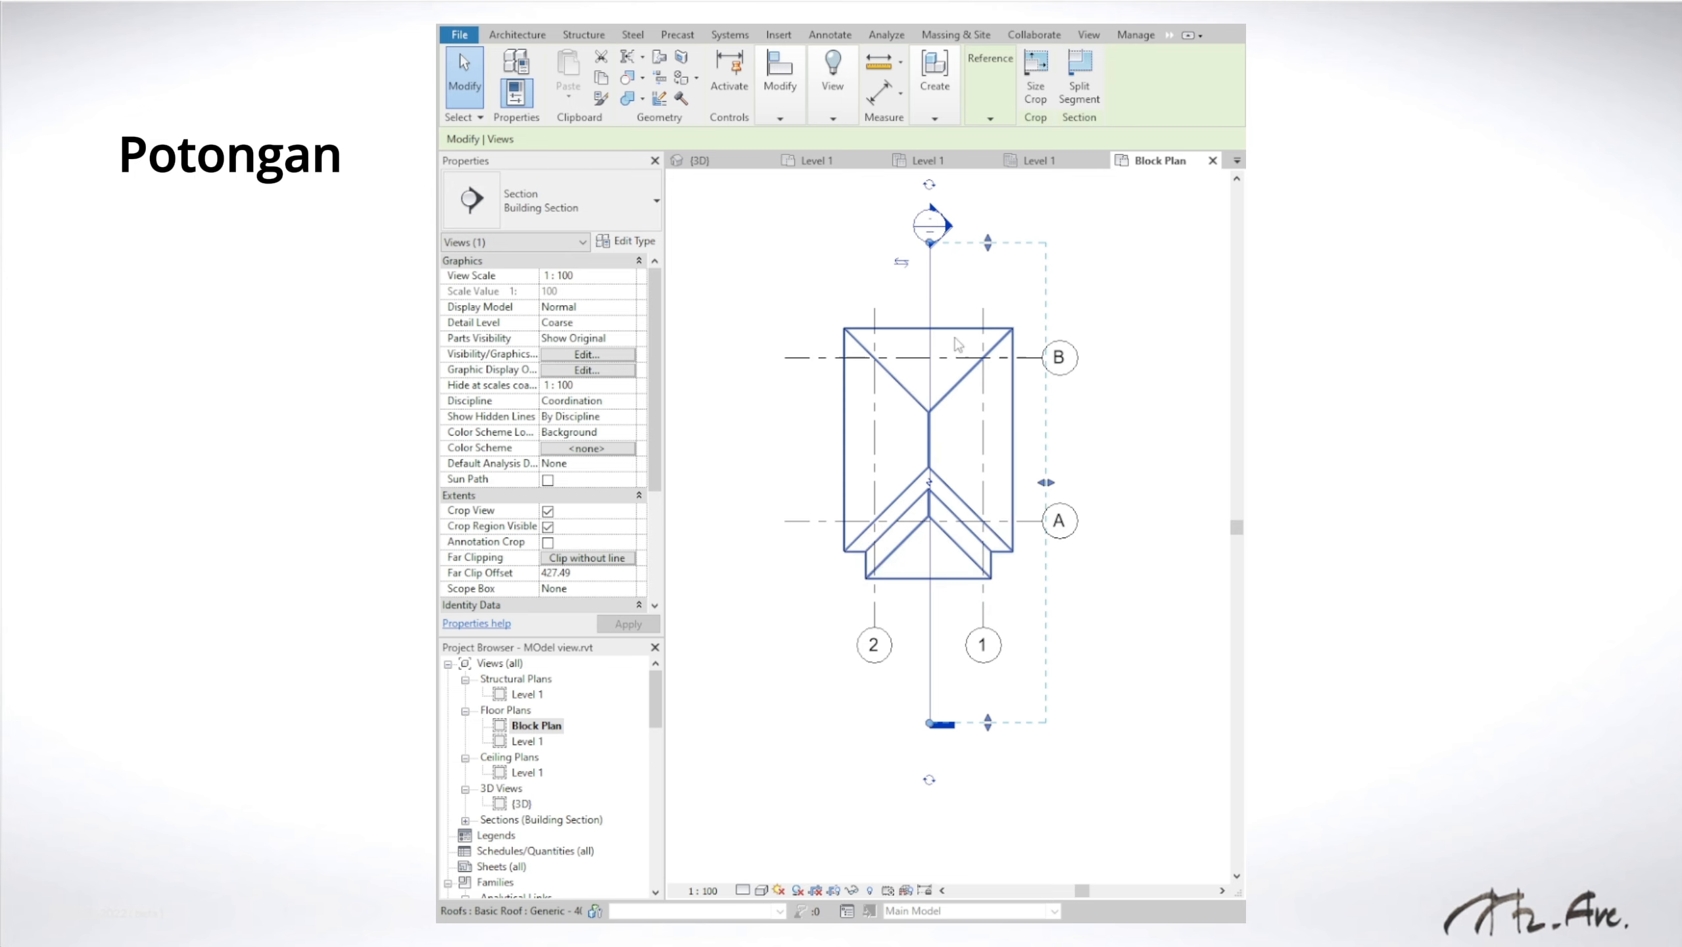
drag(930, 298, 960, 298)
click(894, 303)
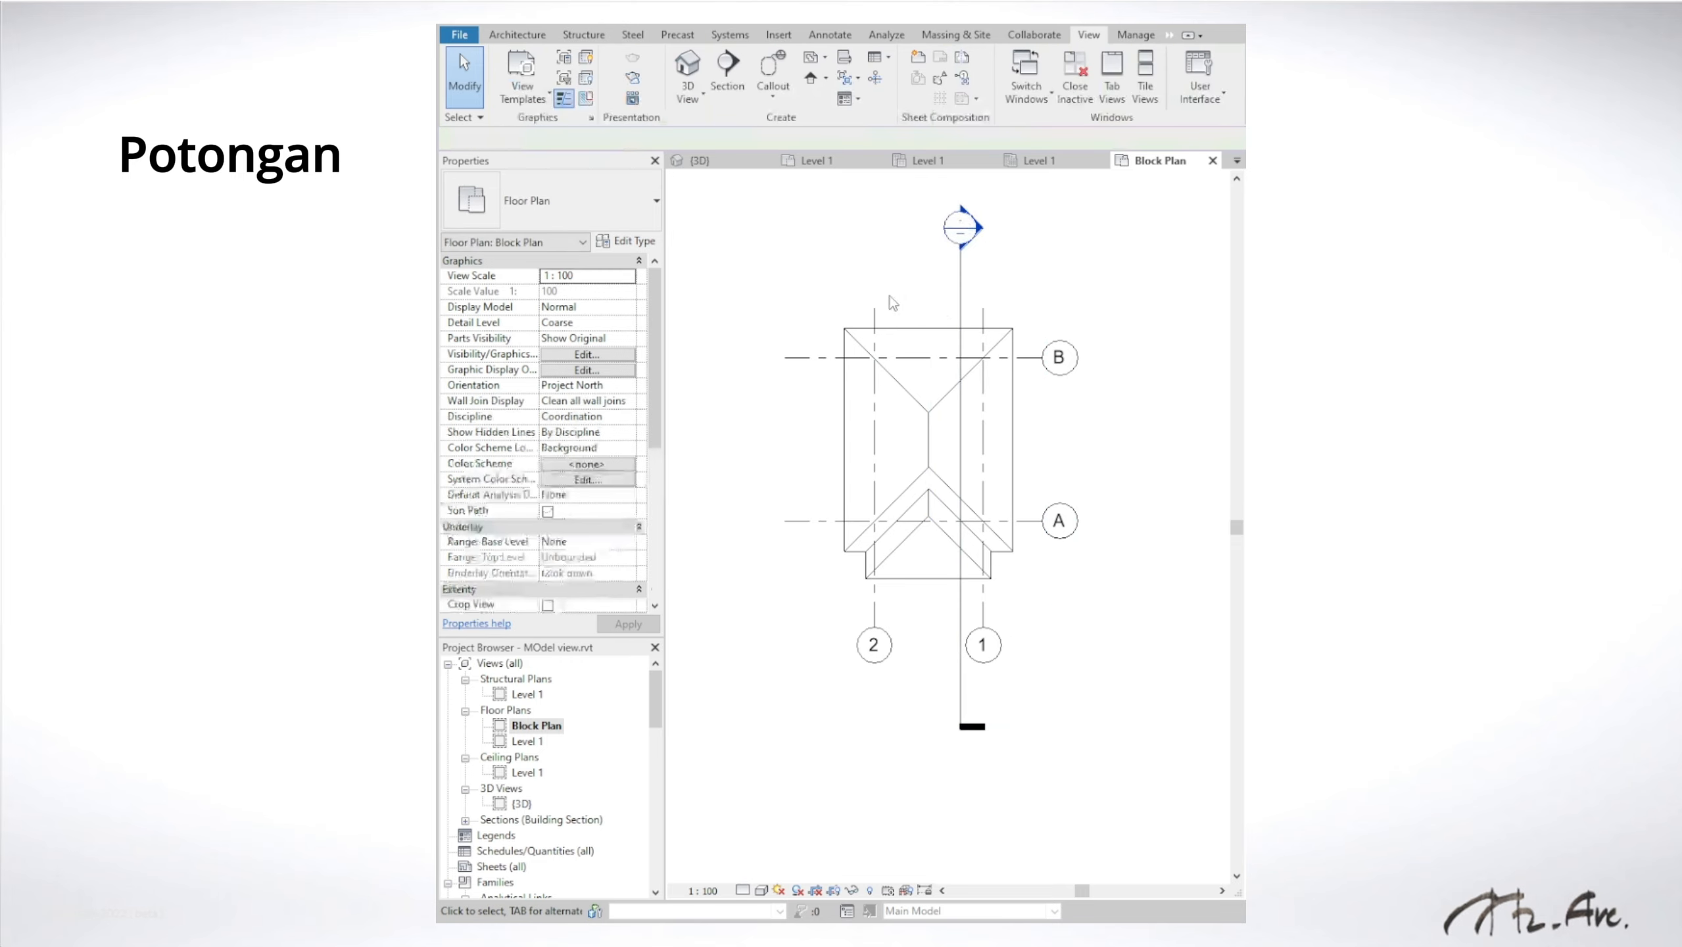
Step: Open the new section's view and extend its crop region downward to show more of the piles beneath the footings
click(960, 300)
right_click(960, 292)
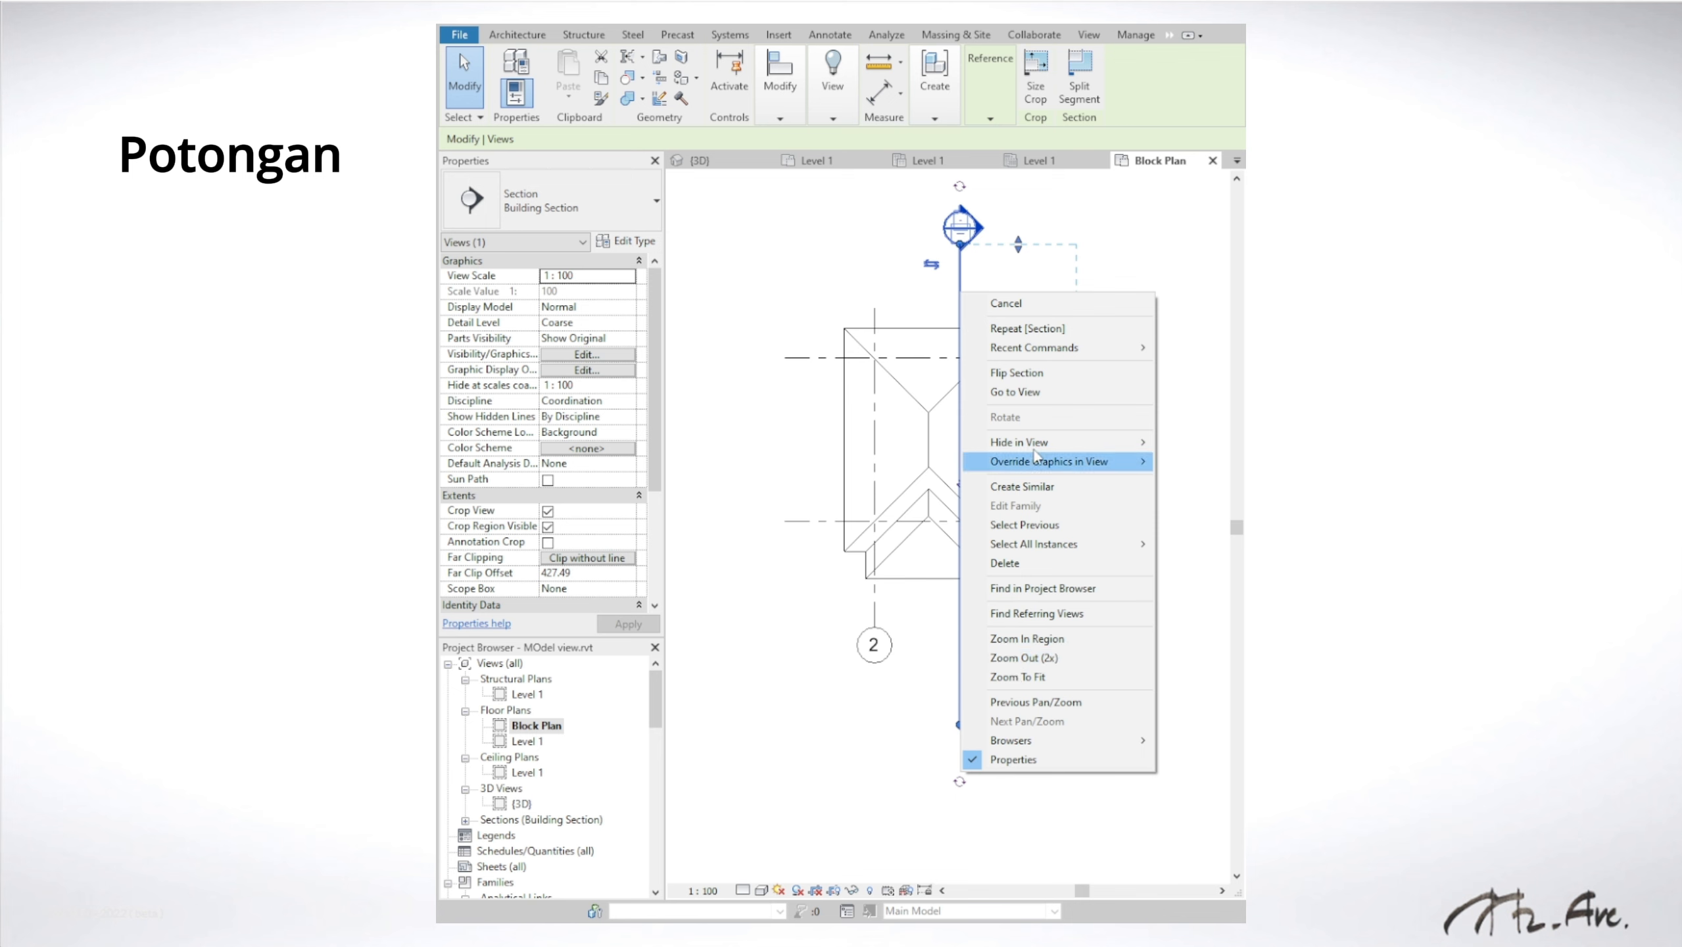
click(1035, 391)
scroll(818, 517, up, 4)
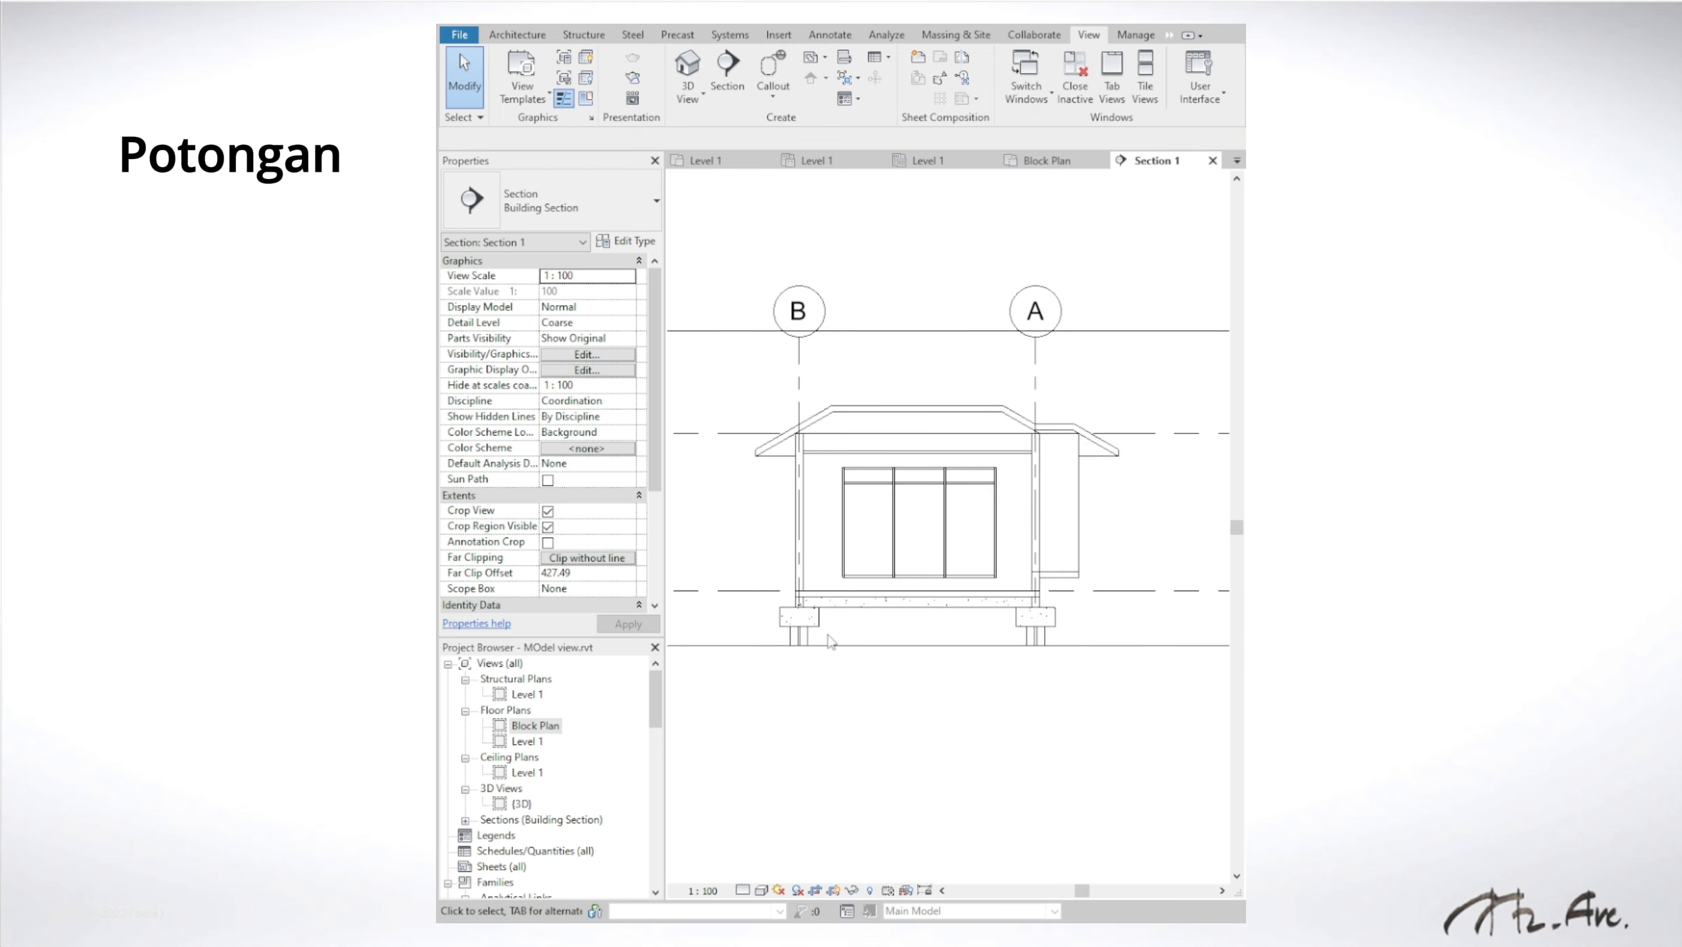
scroll(879, 473, down, 3)
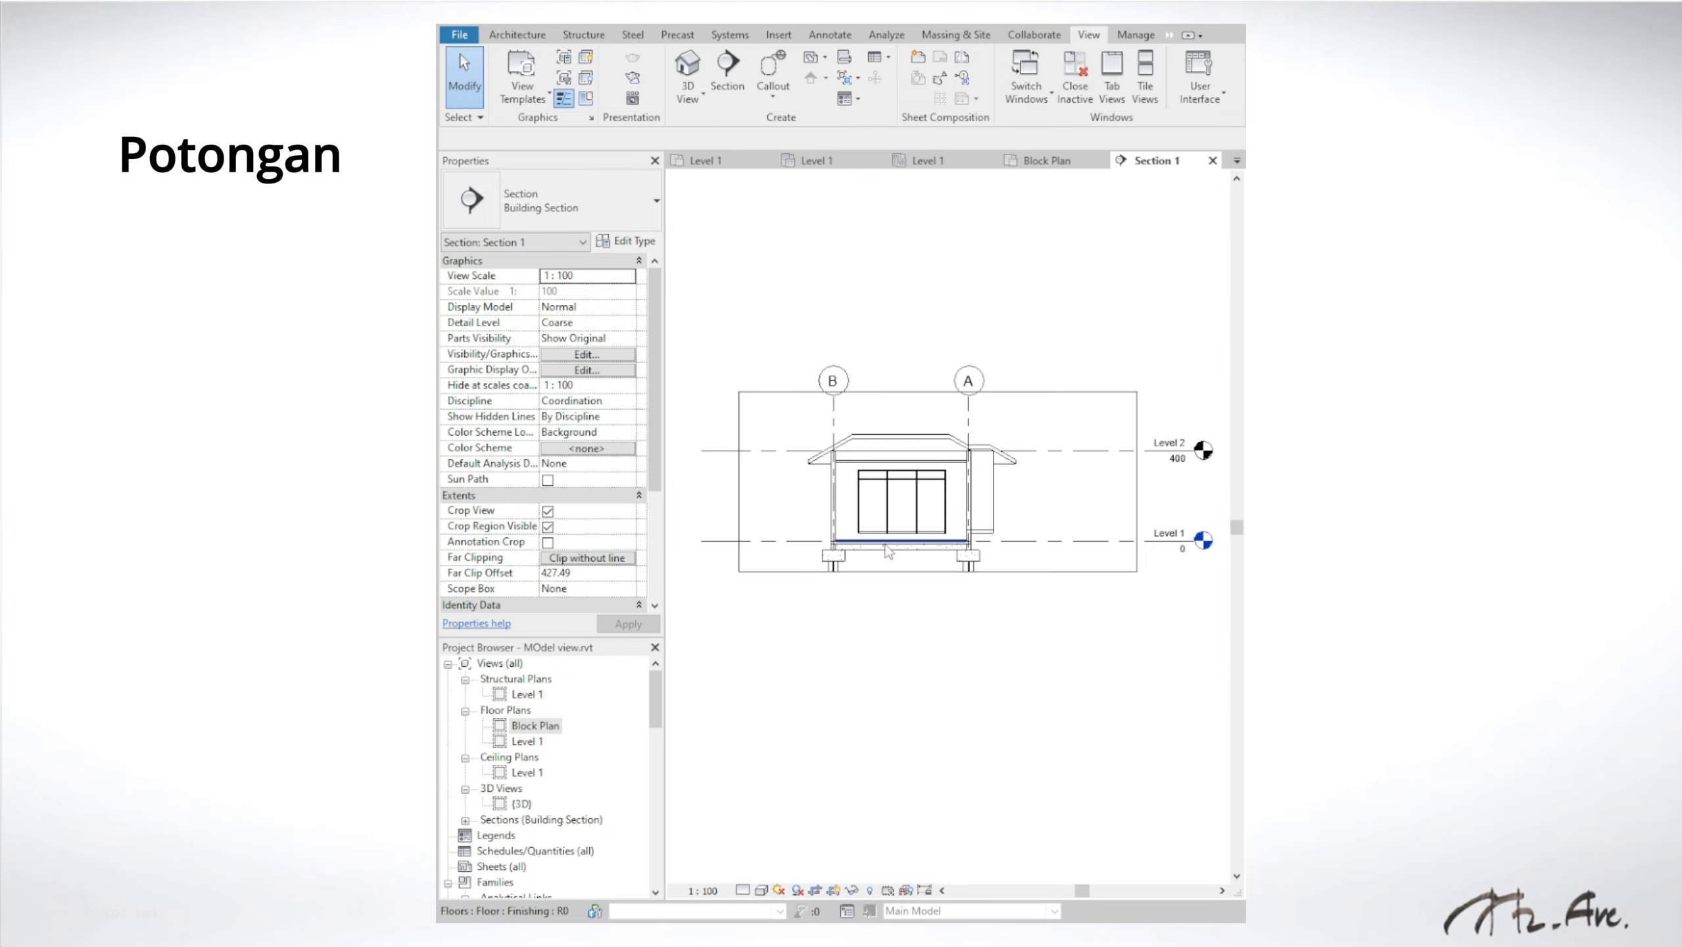
click(936, 571)
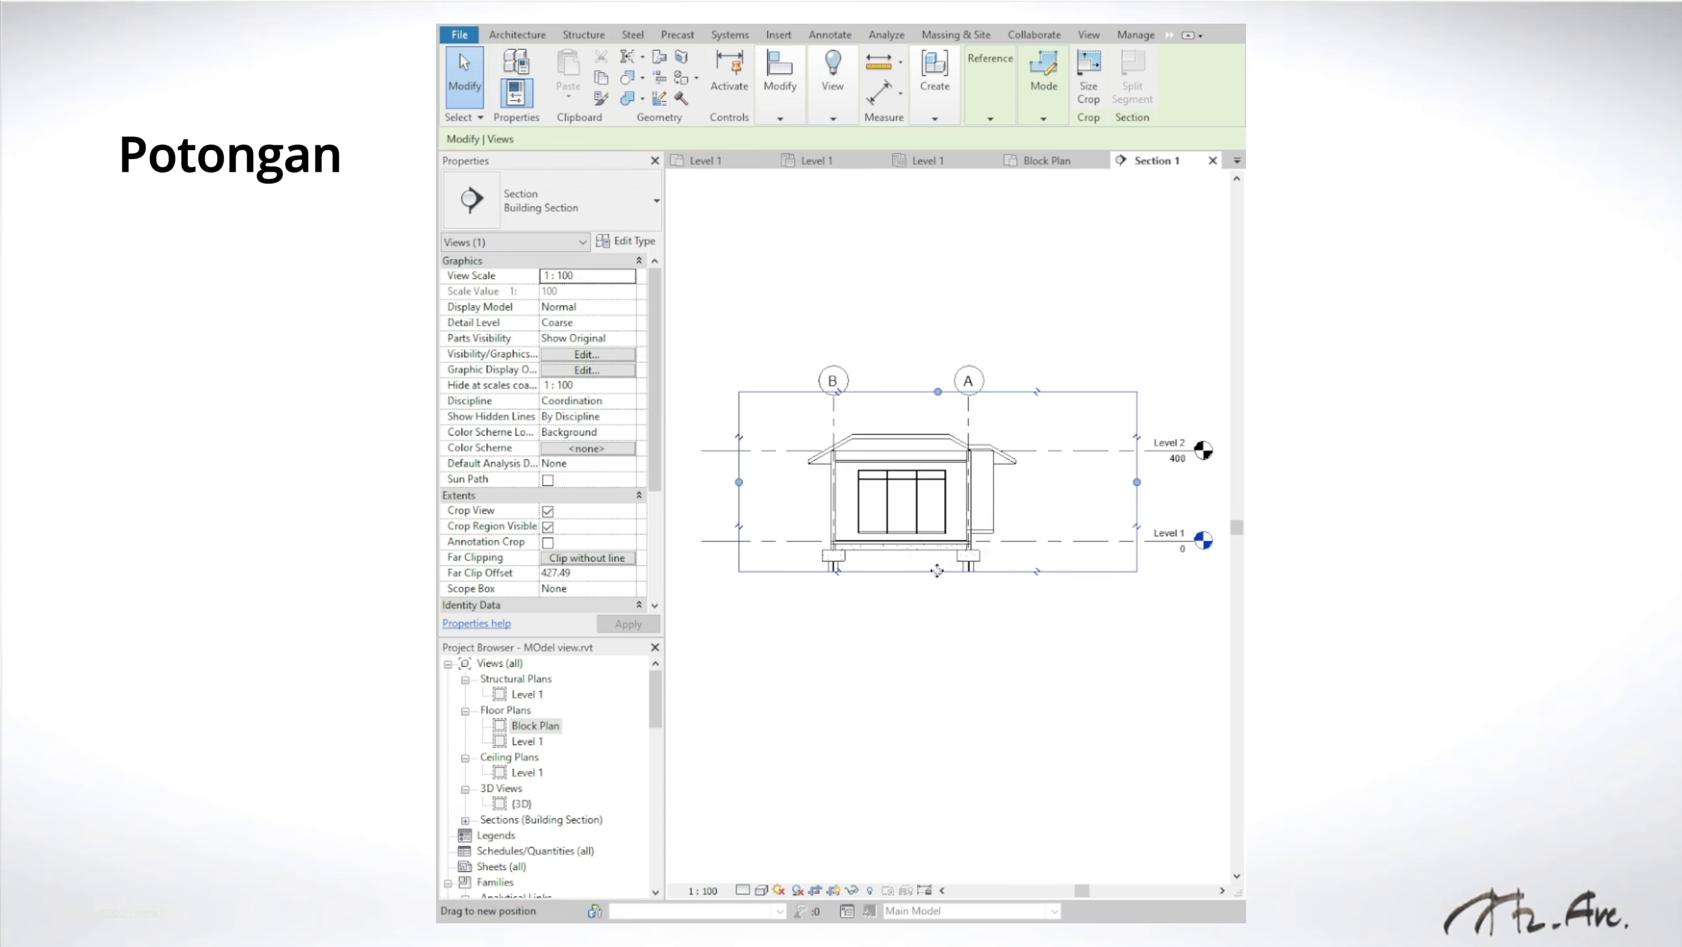
drag(937, 571, 936, 601)
key(Escape)
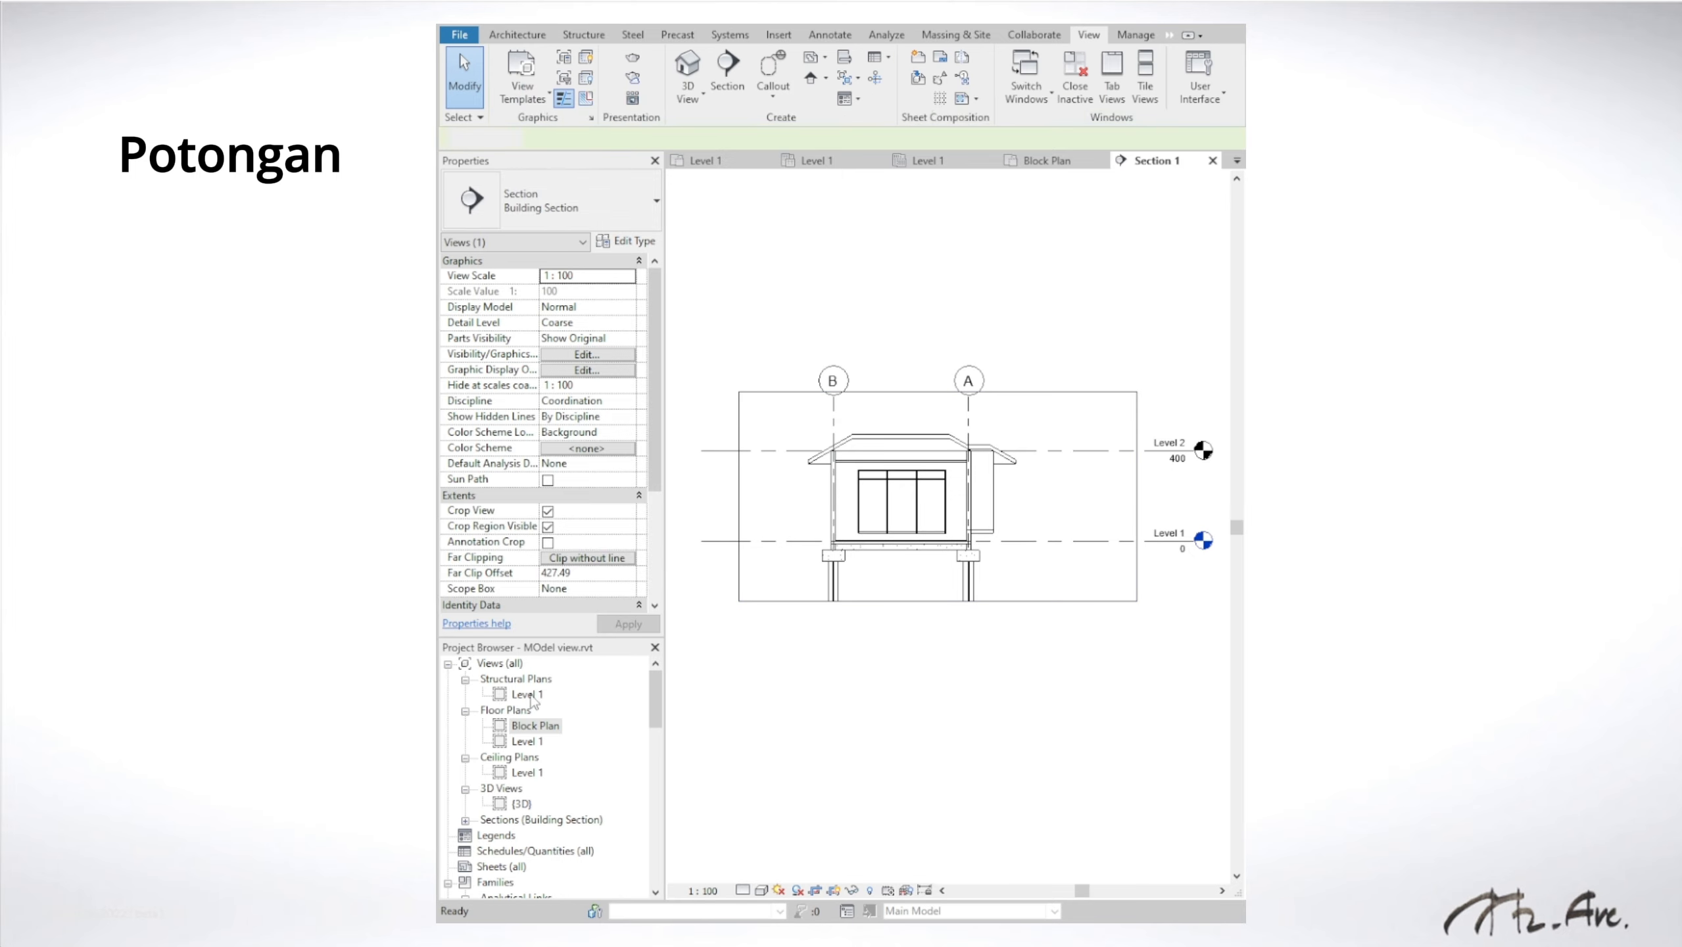
Step: Try to shorten the section's far clip depth to just inside grid 1 in the Level 1 structural plan and check Section 1
double_click(527, 694)
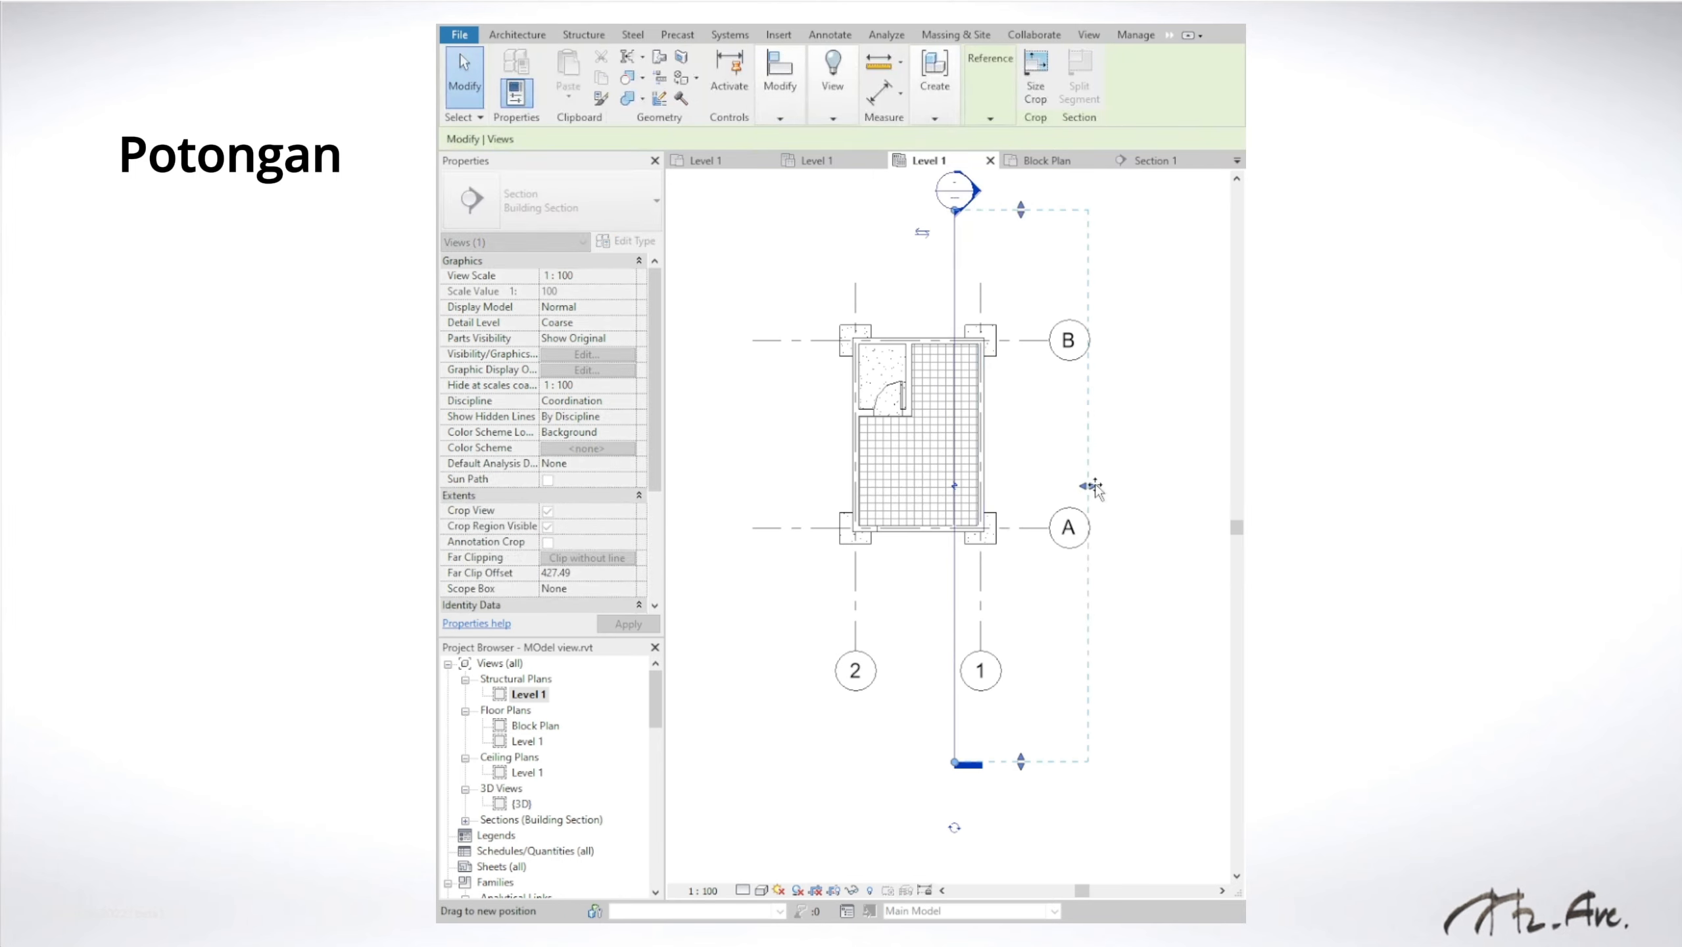
drag(1096, 488, 978, 489)
click(1143, 163)
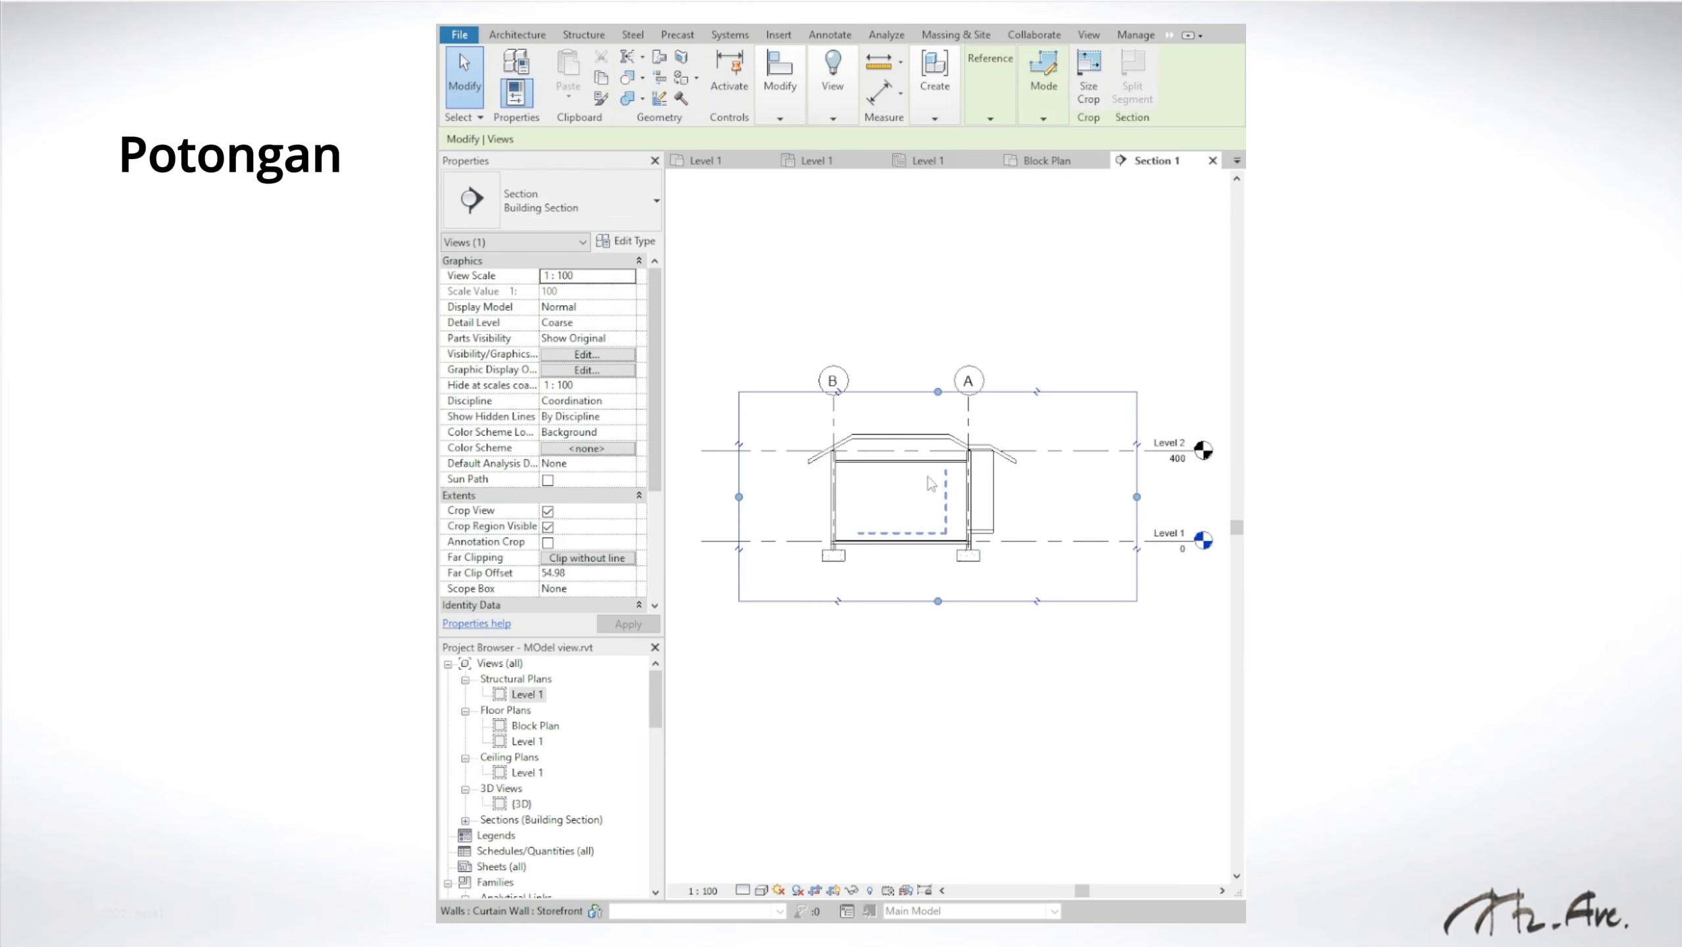
Step: Extend the section's far clip depth to just past the footings on grid 1 in the structural plan and review Section 1
click(943, 164)
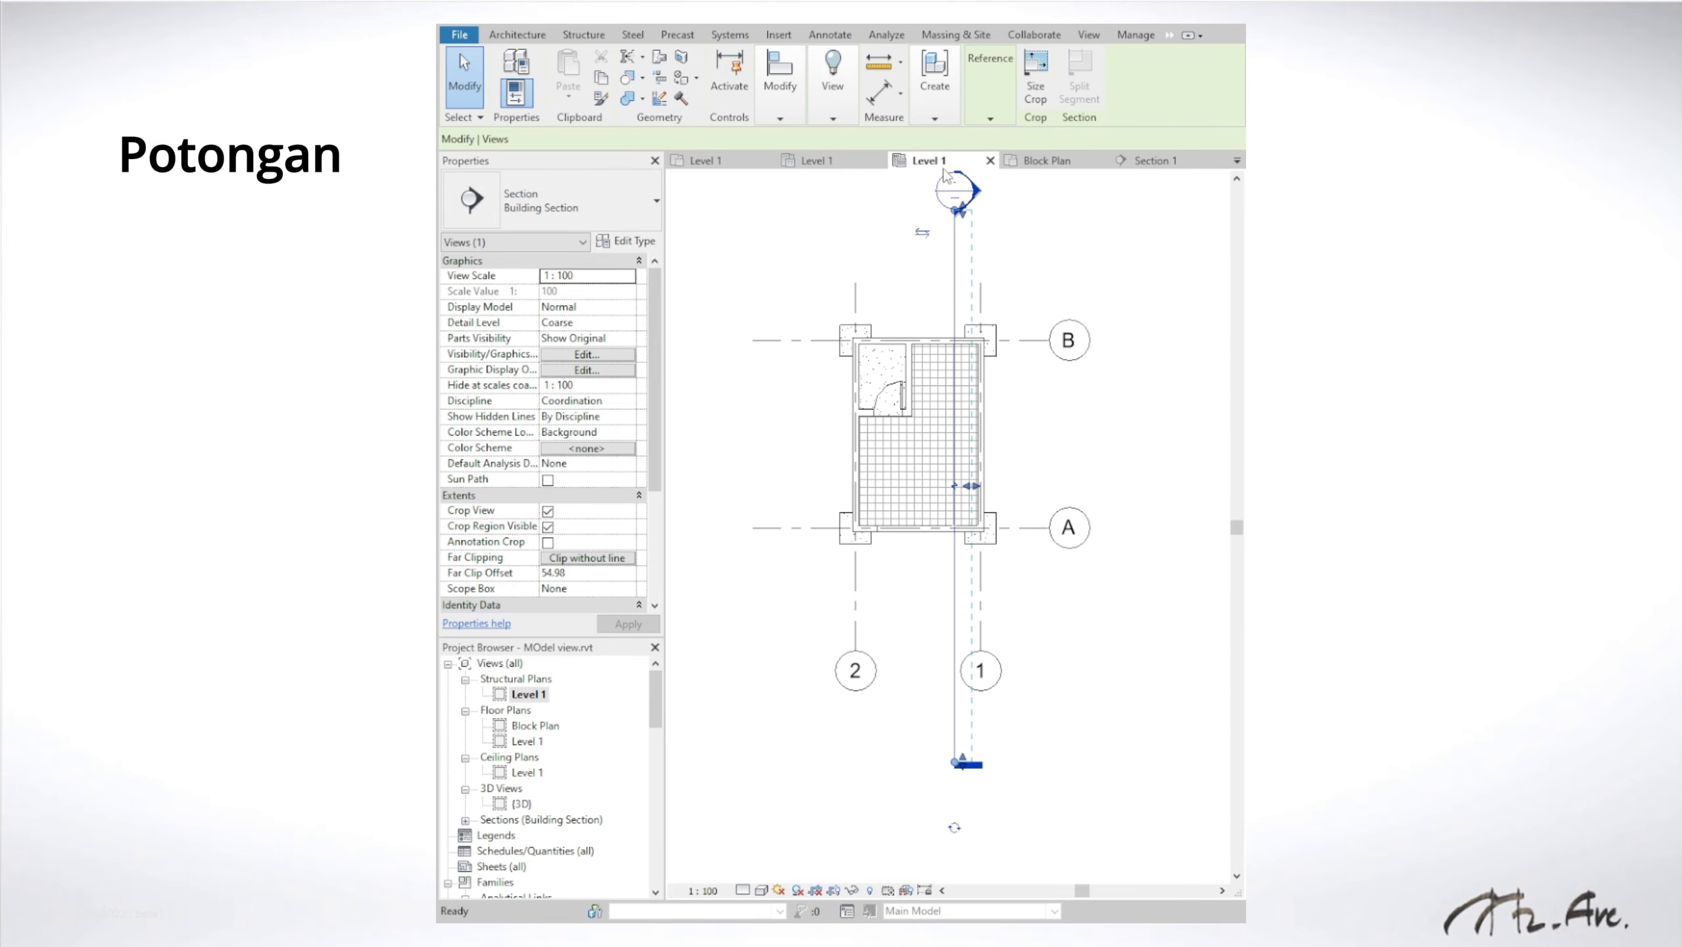
drag(972, 486, 1006, 486)
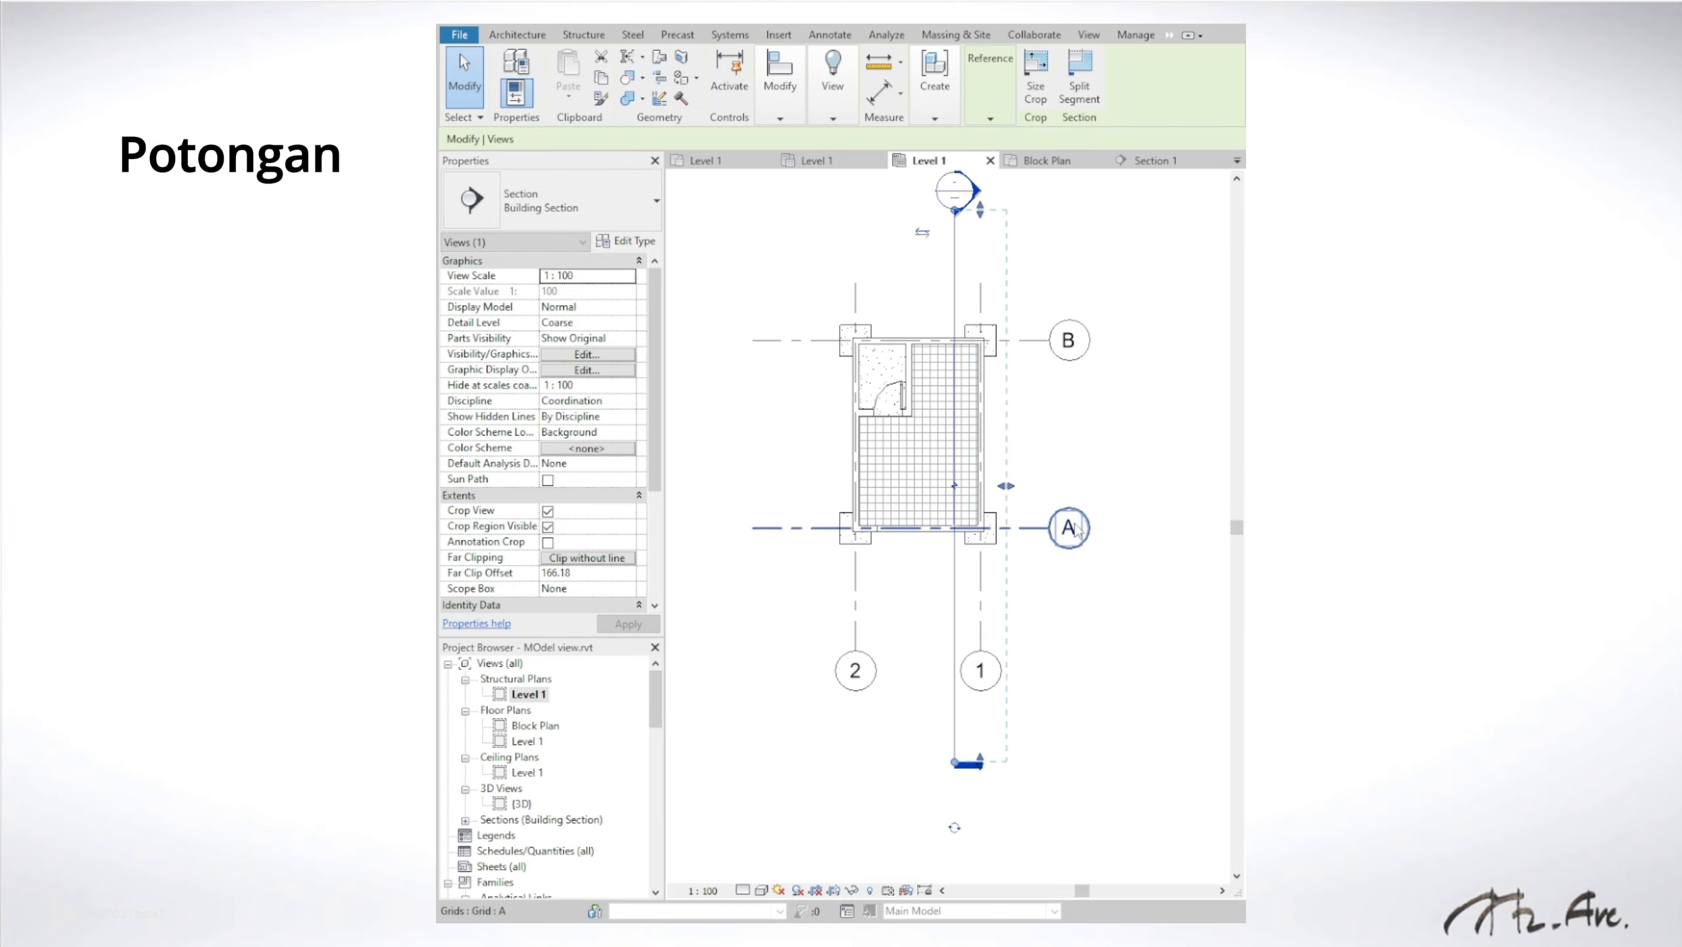
click(1150, 165)
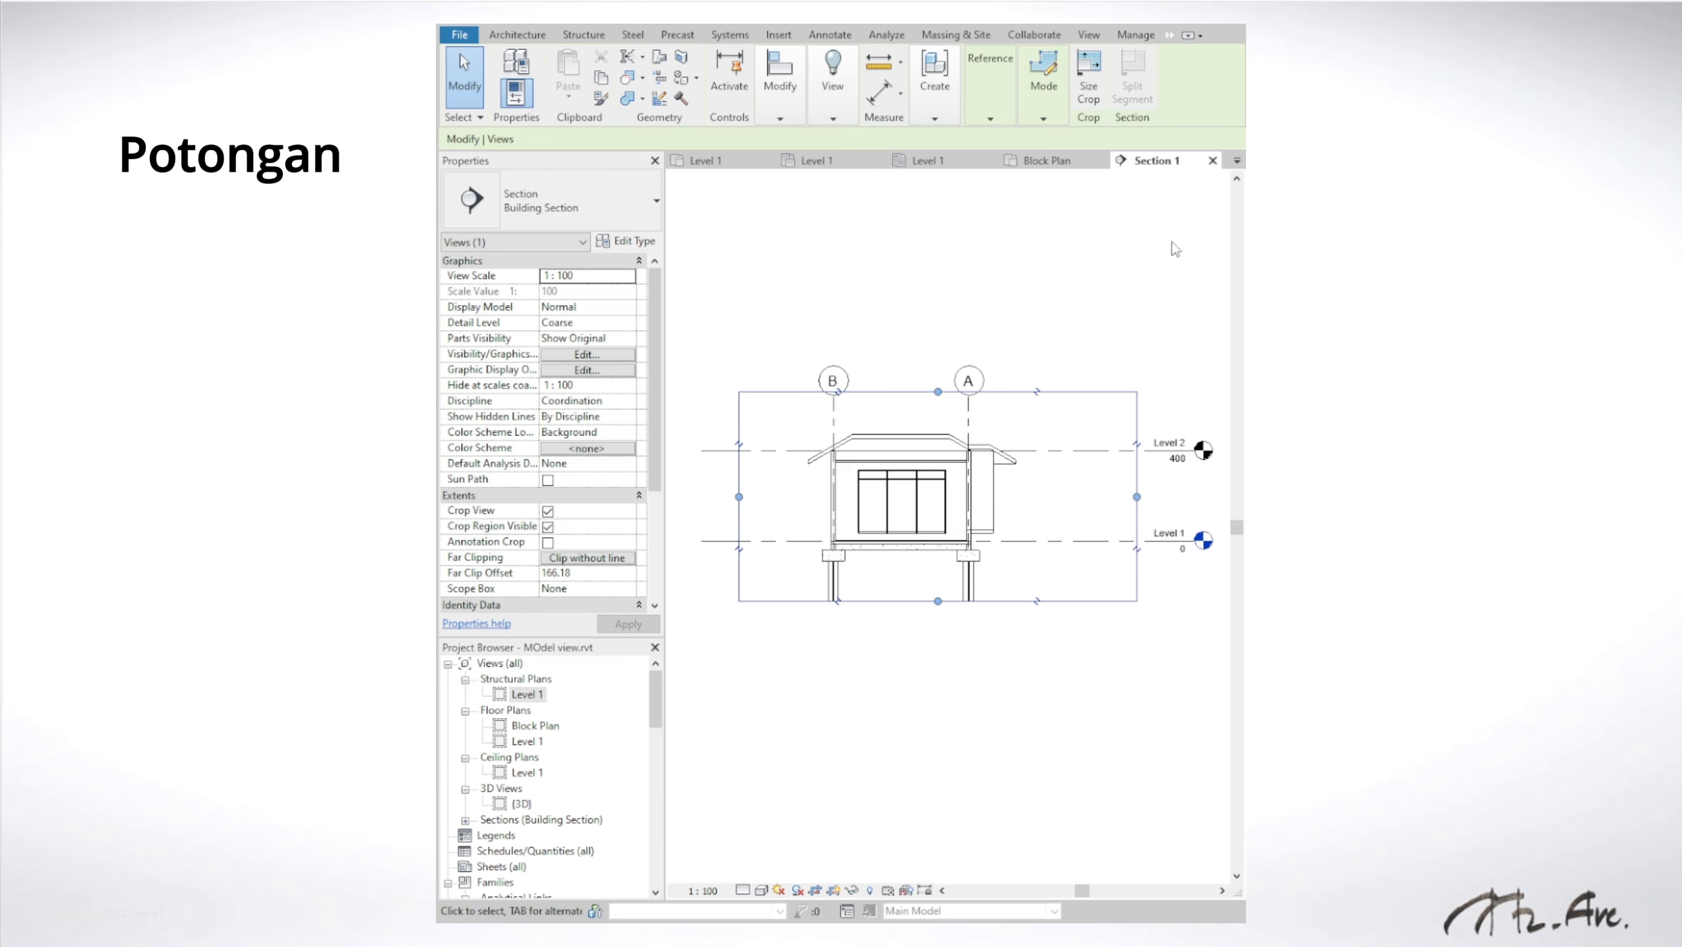
Step: Shorten both ends of the vertical section line in the Block Plan so they sit just beyond the roof
click(1054, 162)
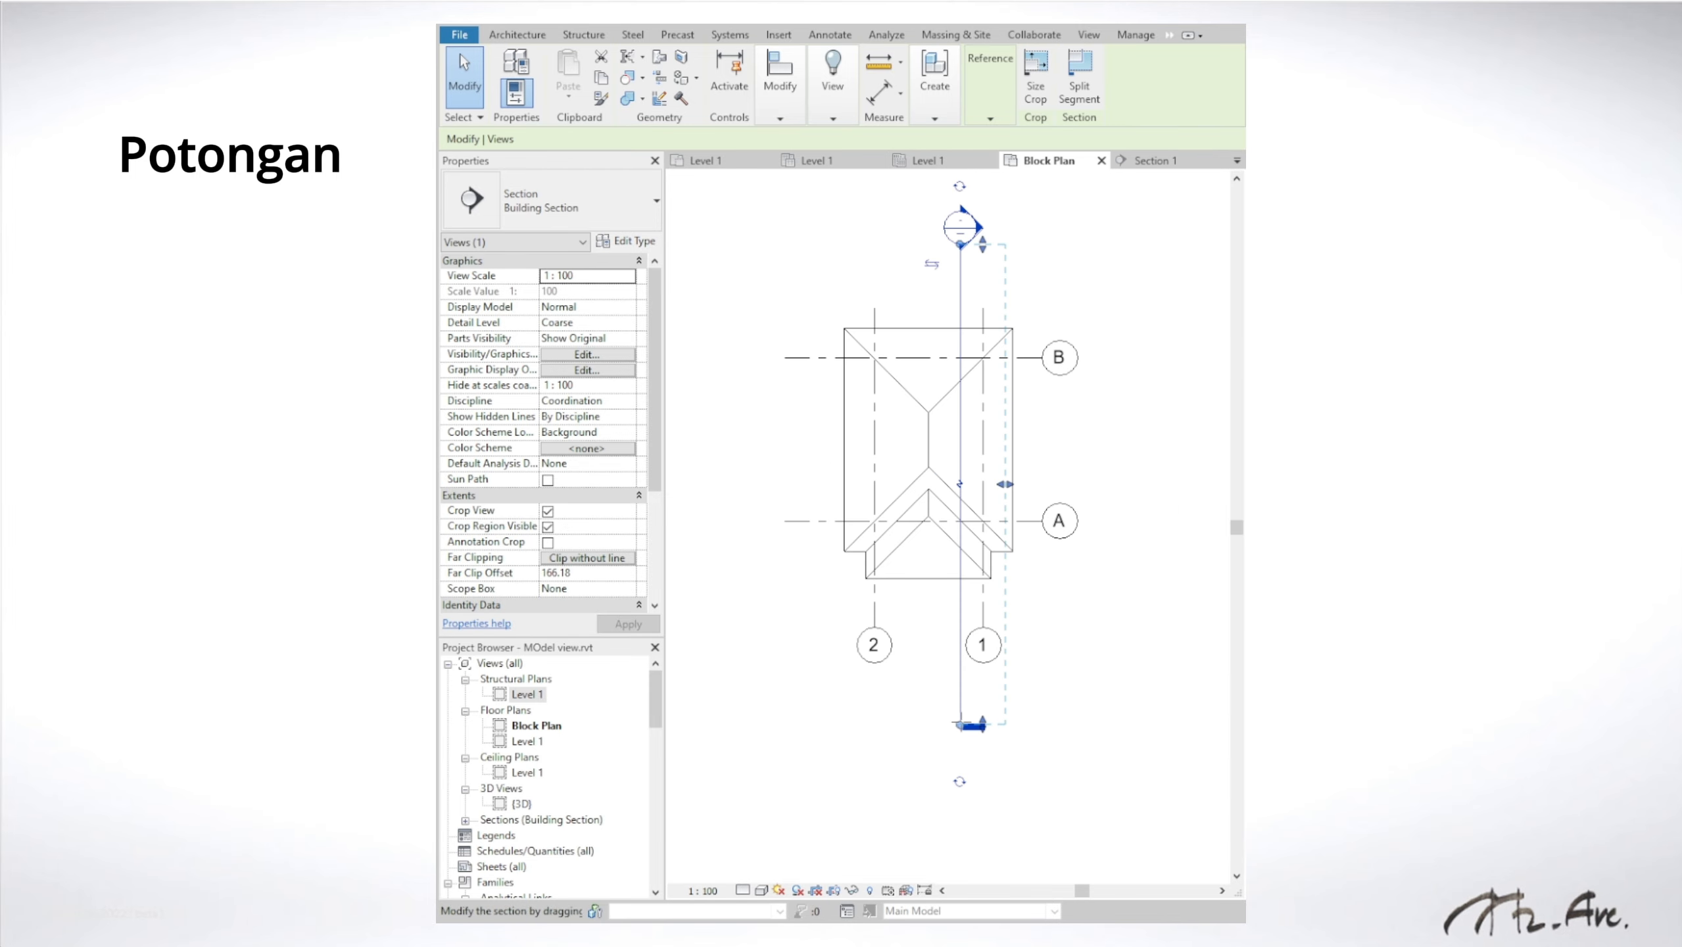
drag(960, 292, 959, 298)
click(685, 520)
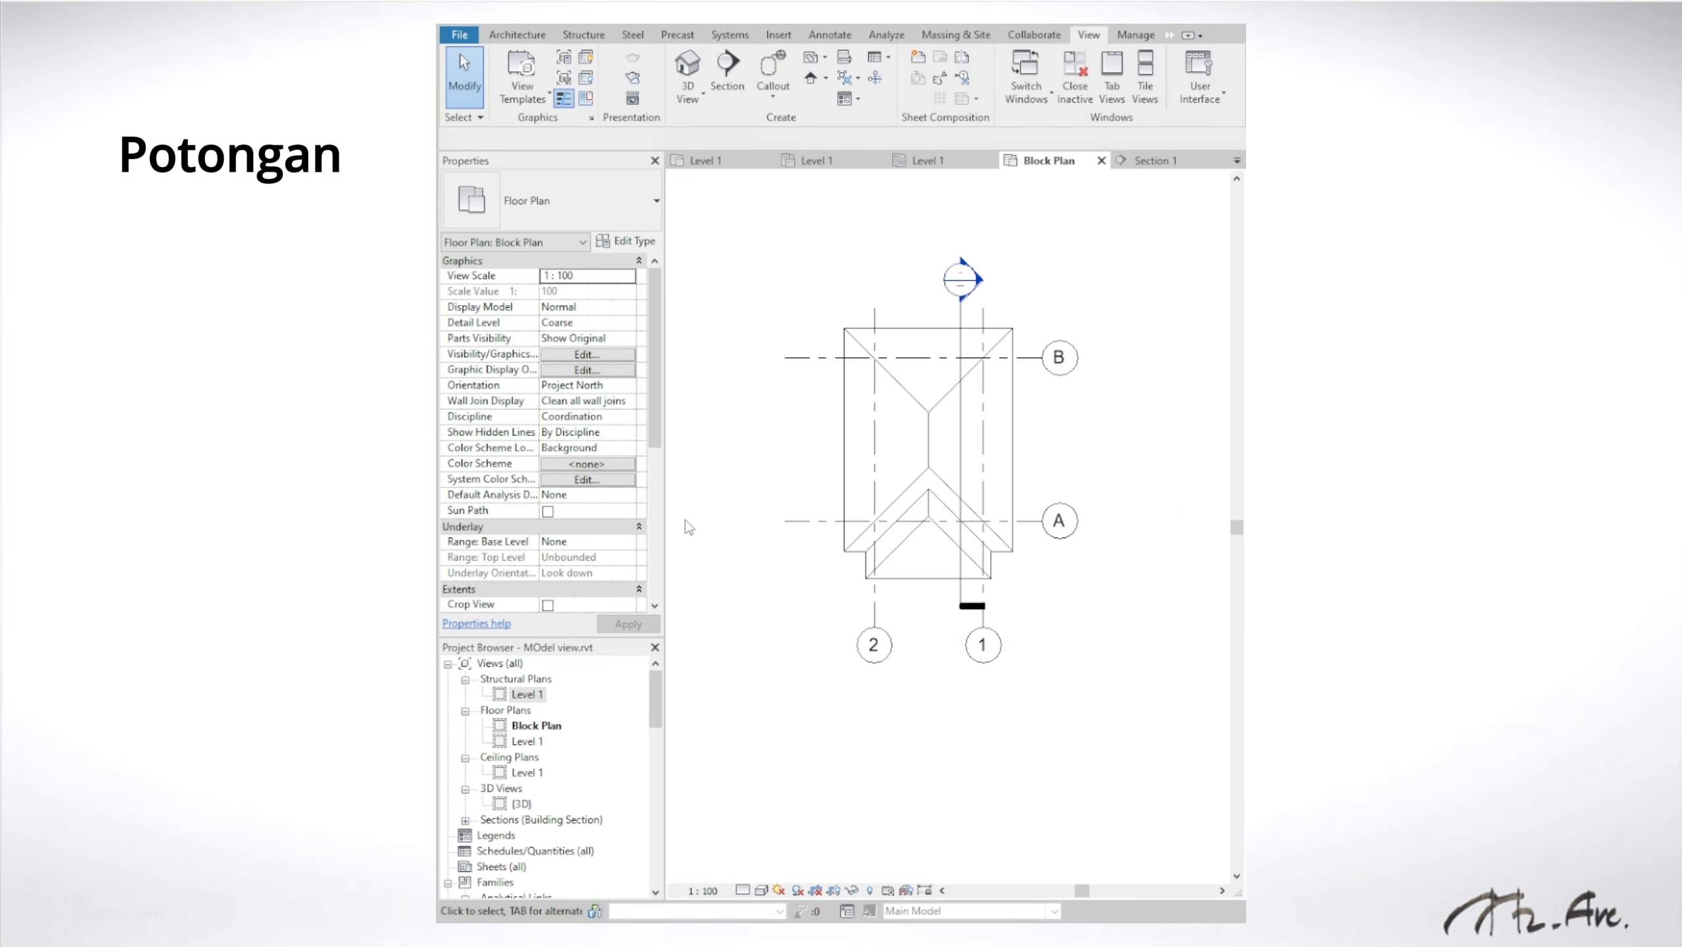
Step: Draw a diagonal building section across the roof from the upper-left corner toward grid A, reduce its depth and flip its viewing direction
click(728, 76)
click(804, 297)
click(1089, 605)
key(Escape)
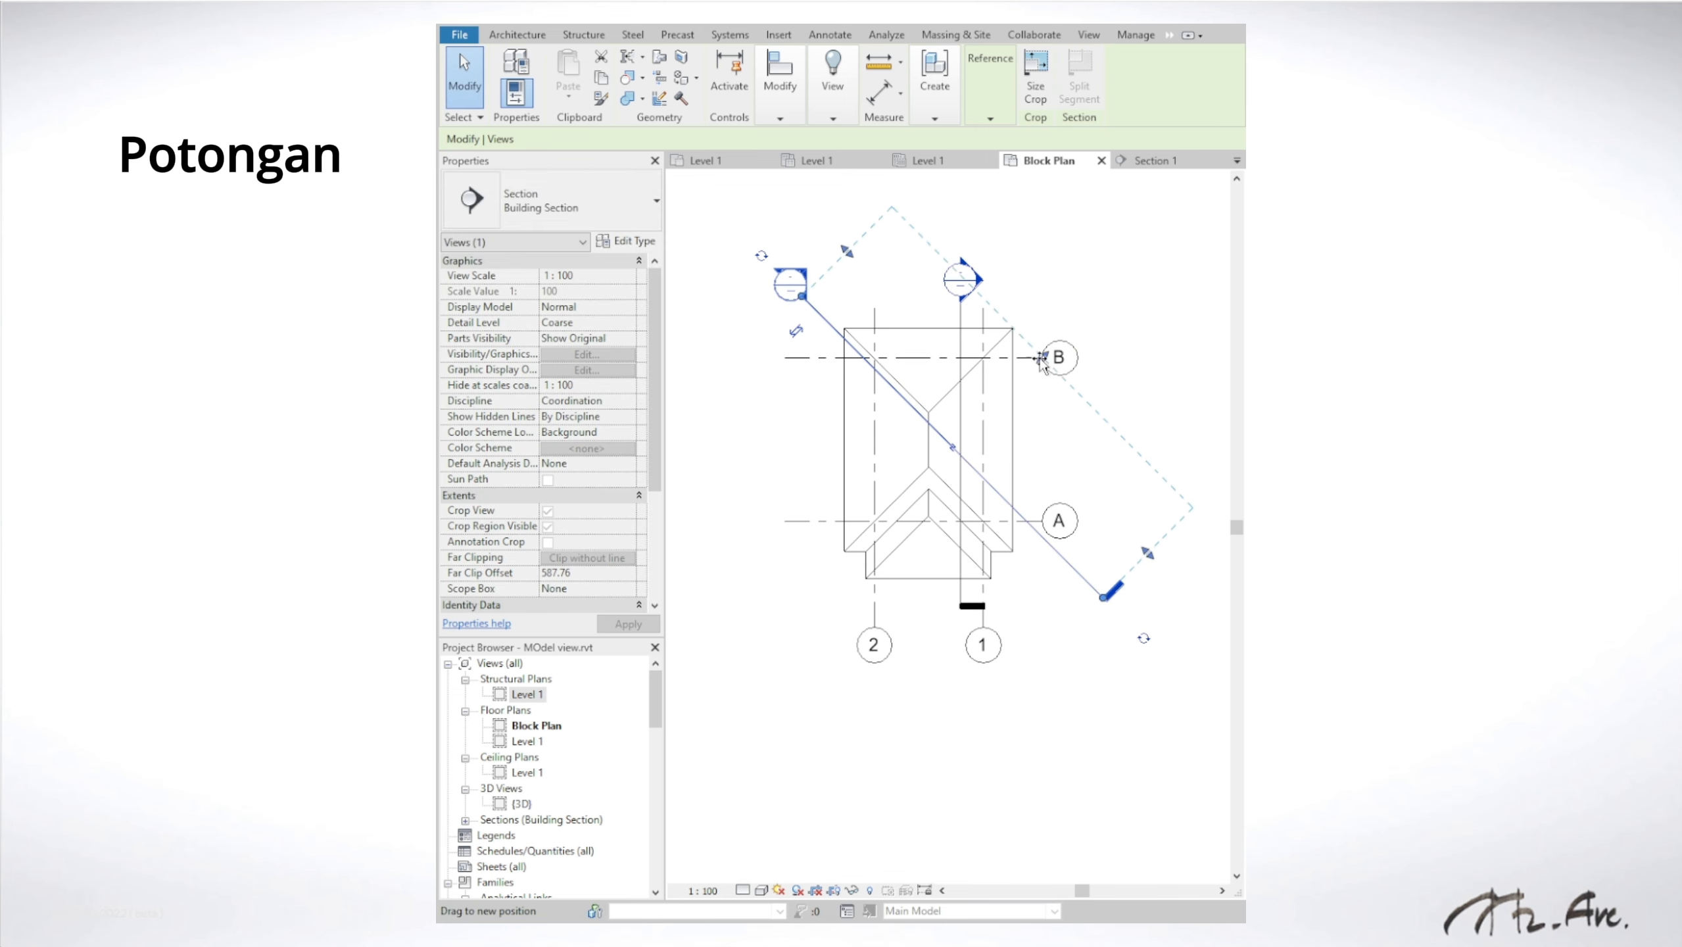
key(Escape)
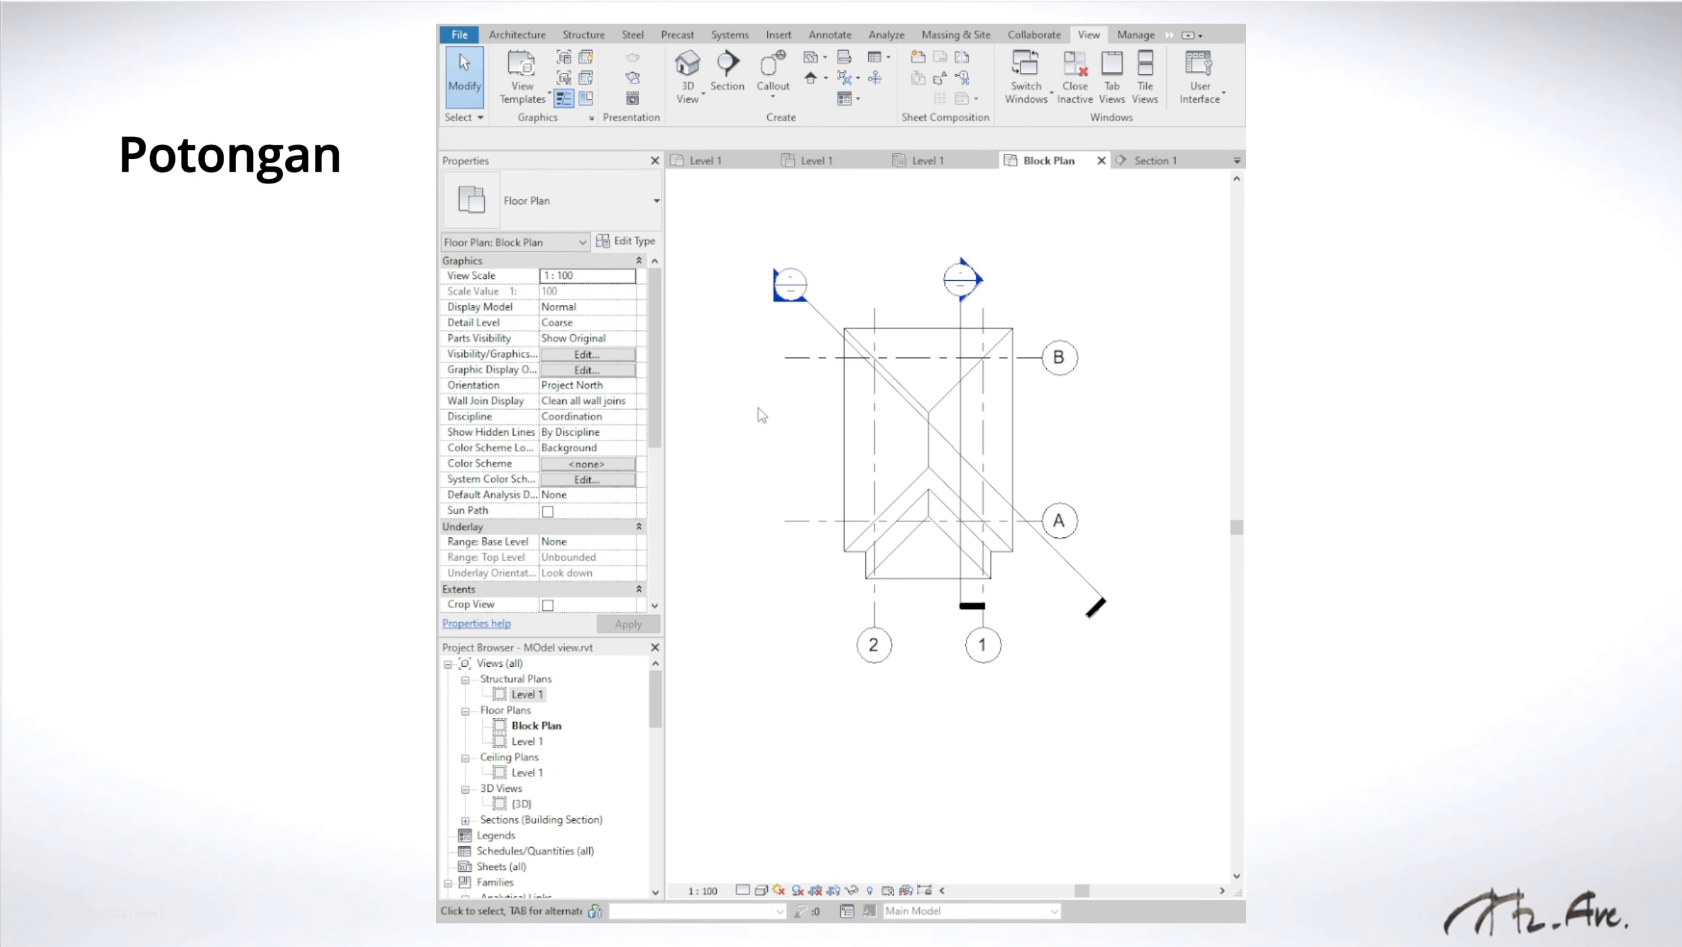
Step: Open Section 2 and examine the diagonal cut through the house
click(466, 820)
double_click(533, 851)
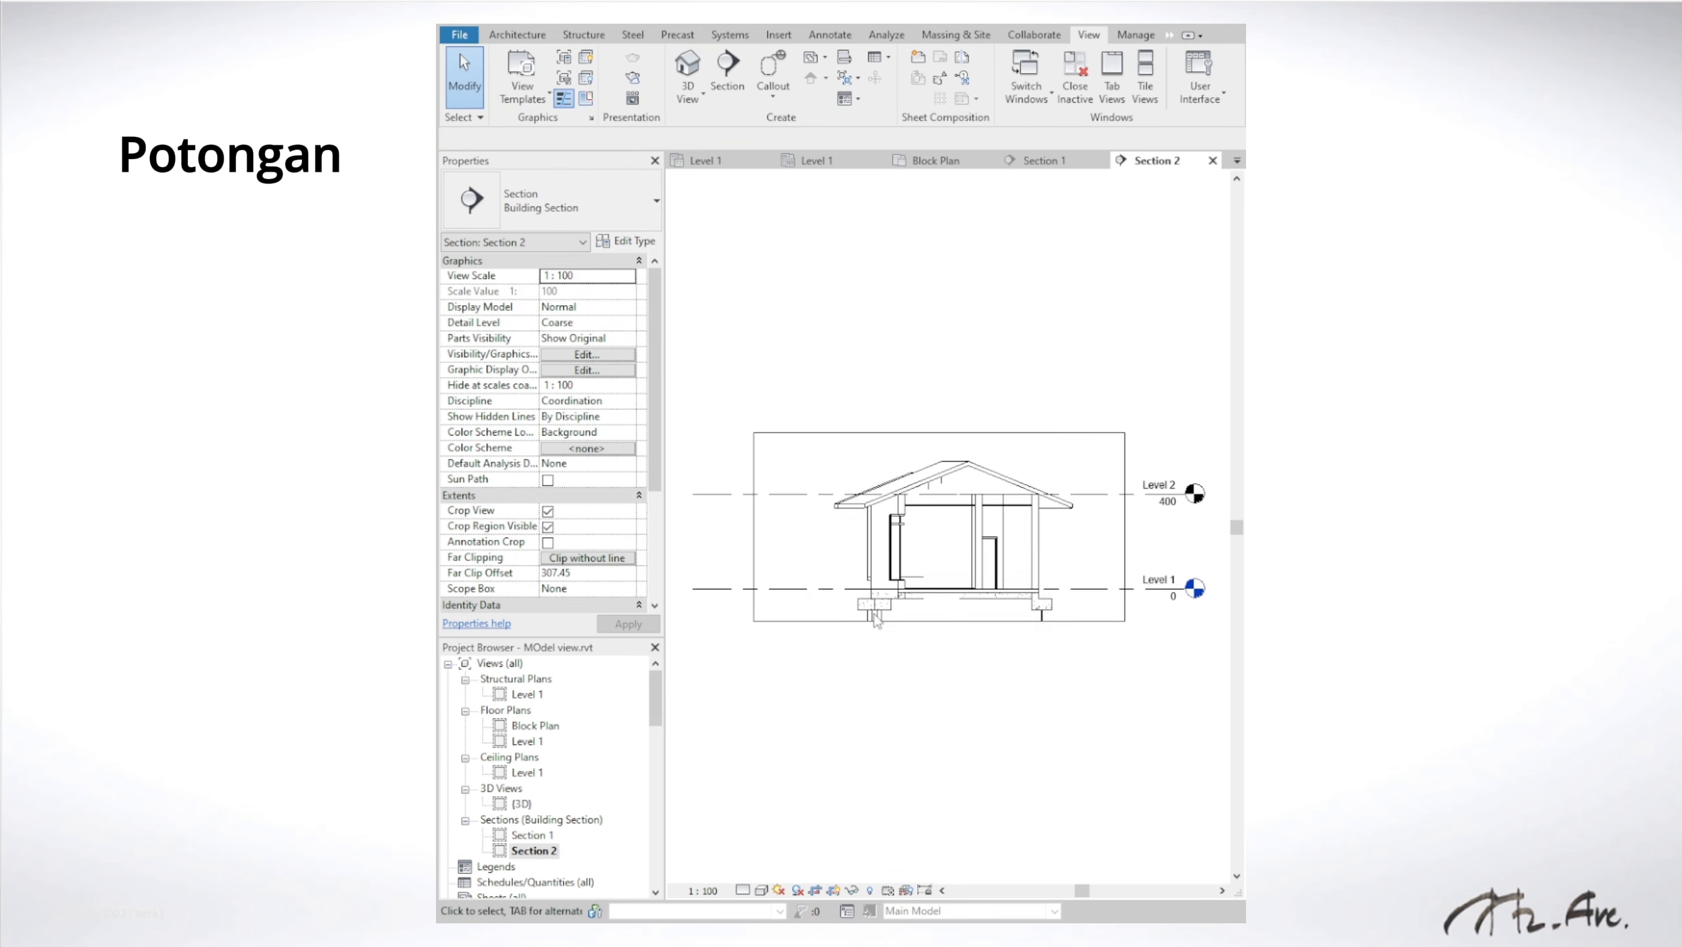
scroll(971, 501, down, 2)
right_click(951, 475)
click(849, 296)
click(953, 709)
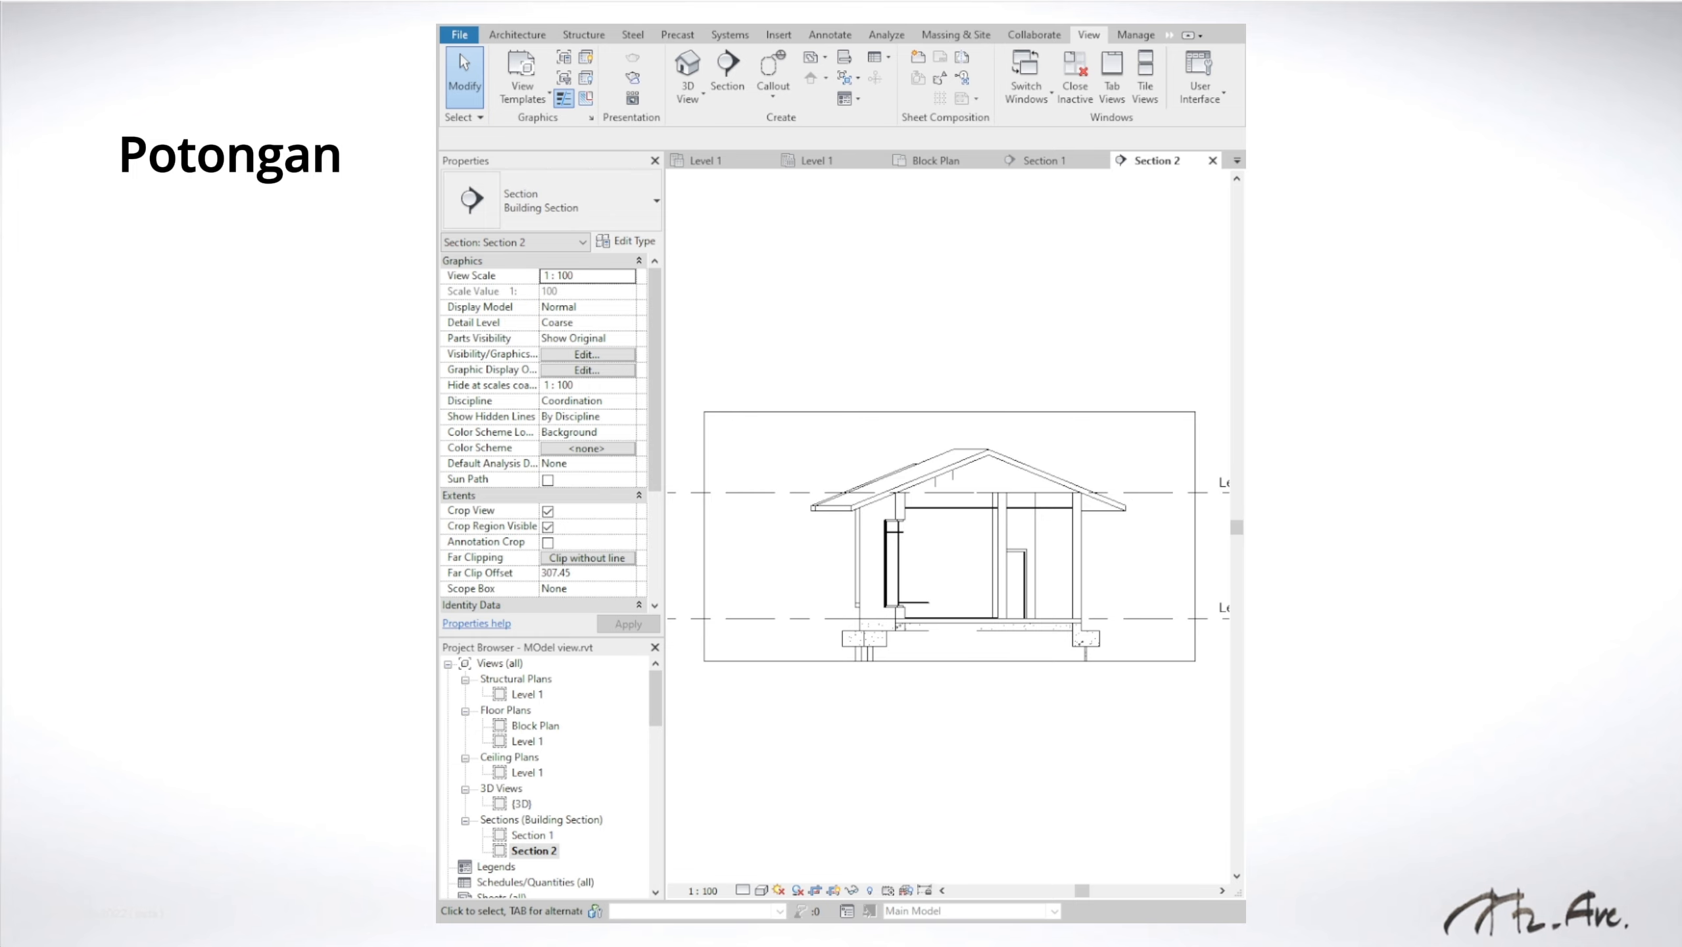
Step: Place two building elevation markers in the Block Plan facing the house, one below it and one to its right
click(934, 161)
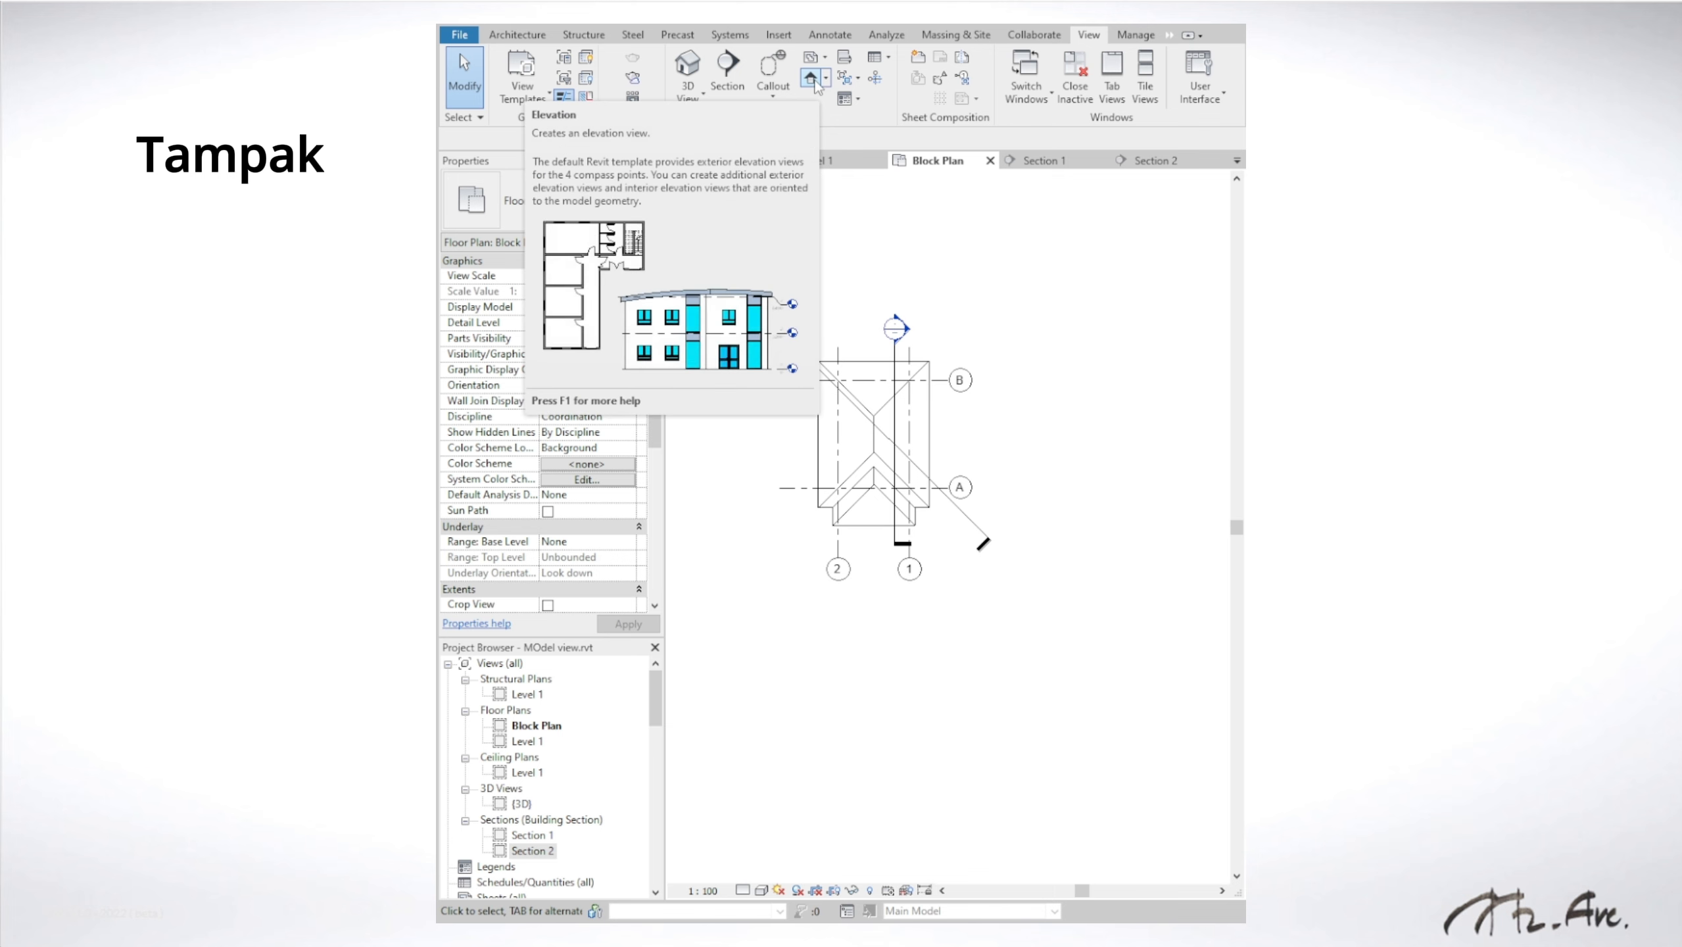
click(481, 37)
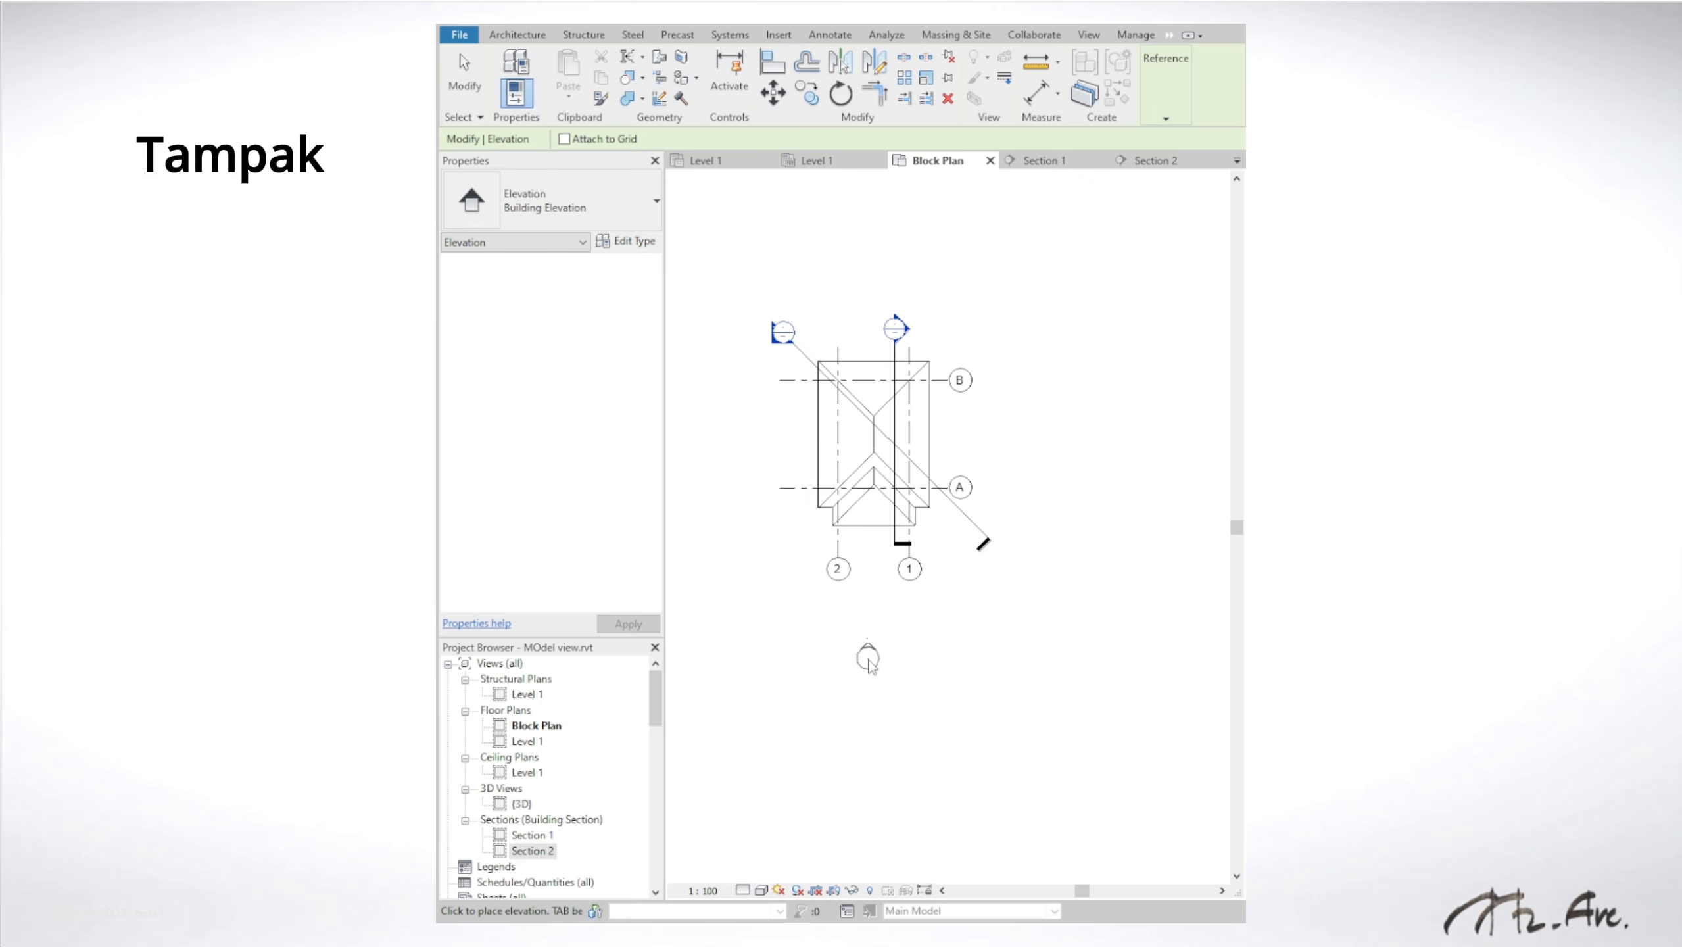
click(870, 661)
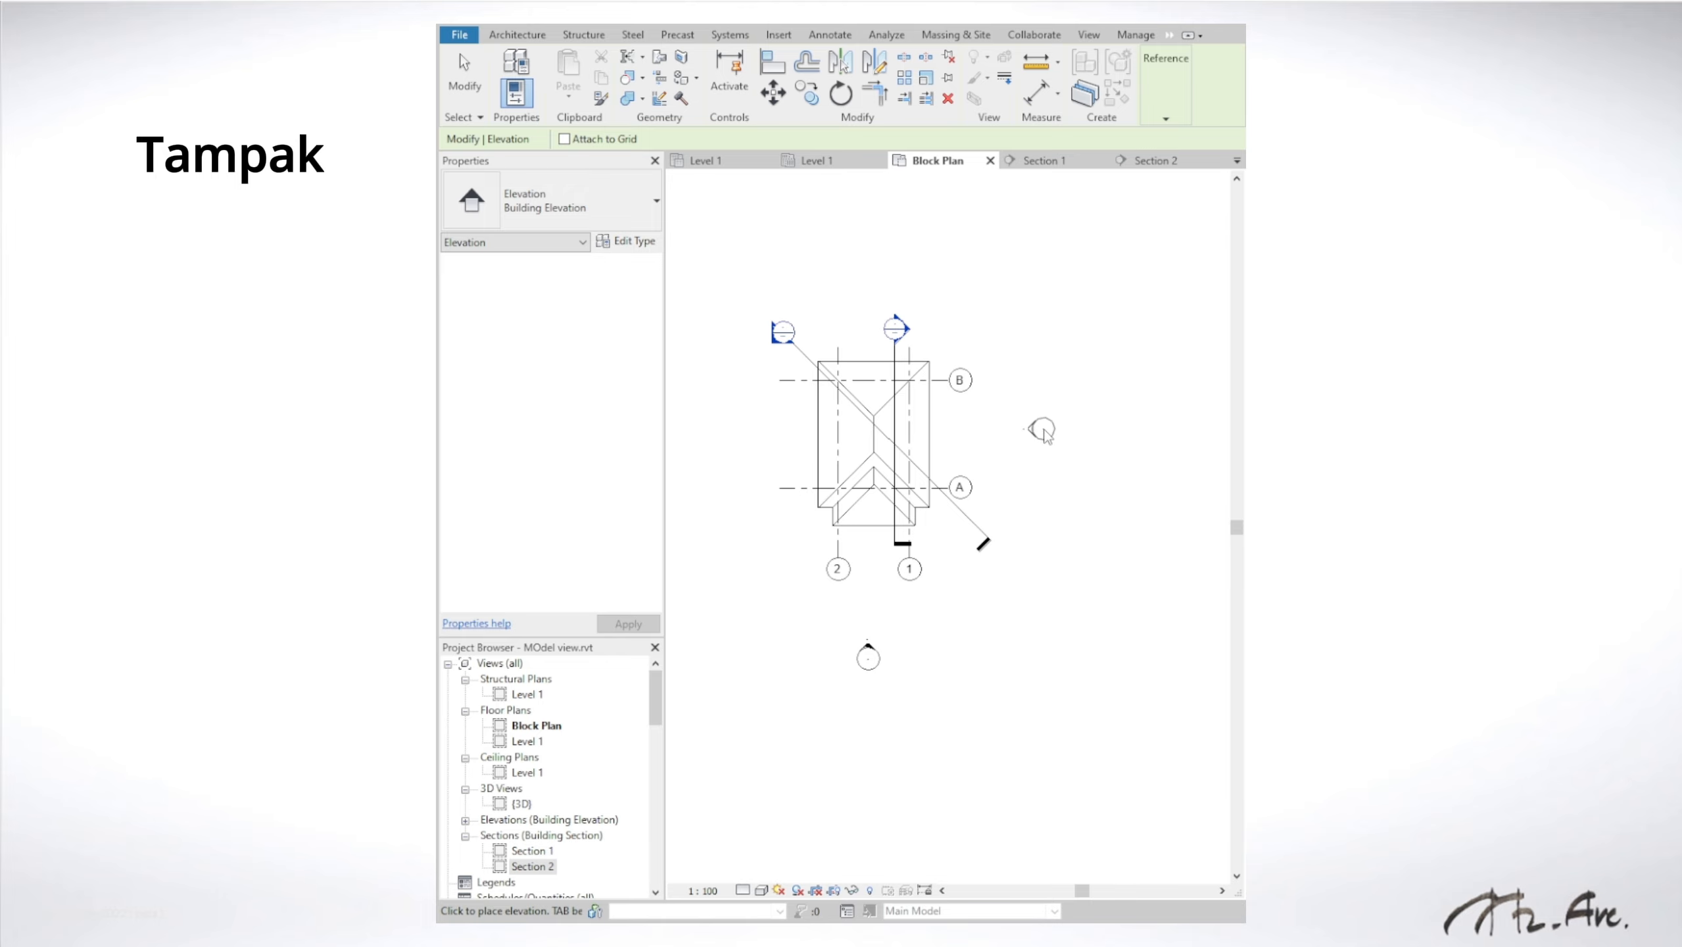
key(Escape)
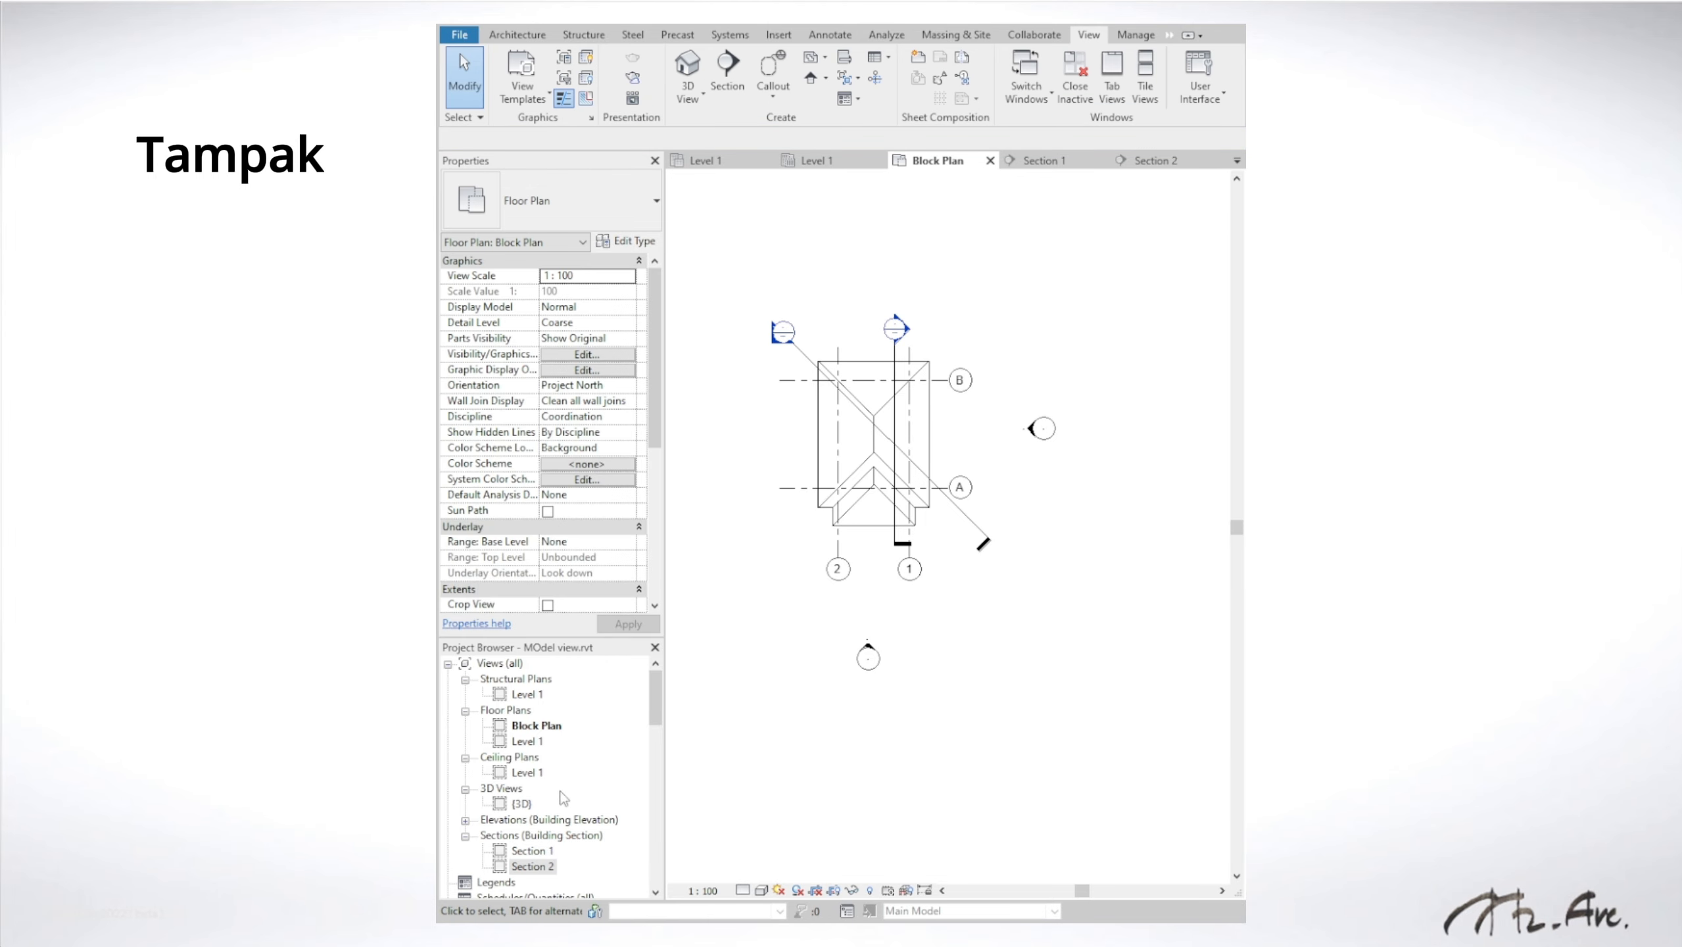
Step: Open Elevation 1 - a and raise the upper edge of its crop region above the roof ridge
click(465, 820)
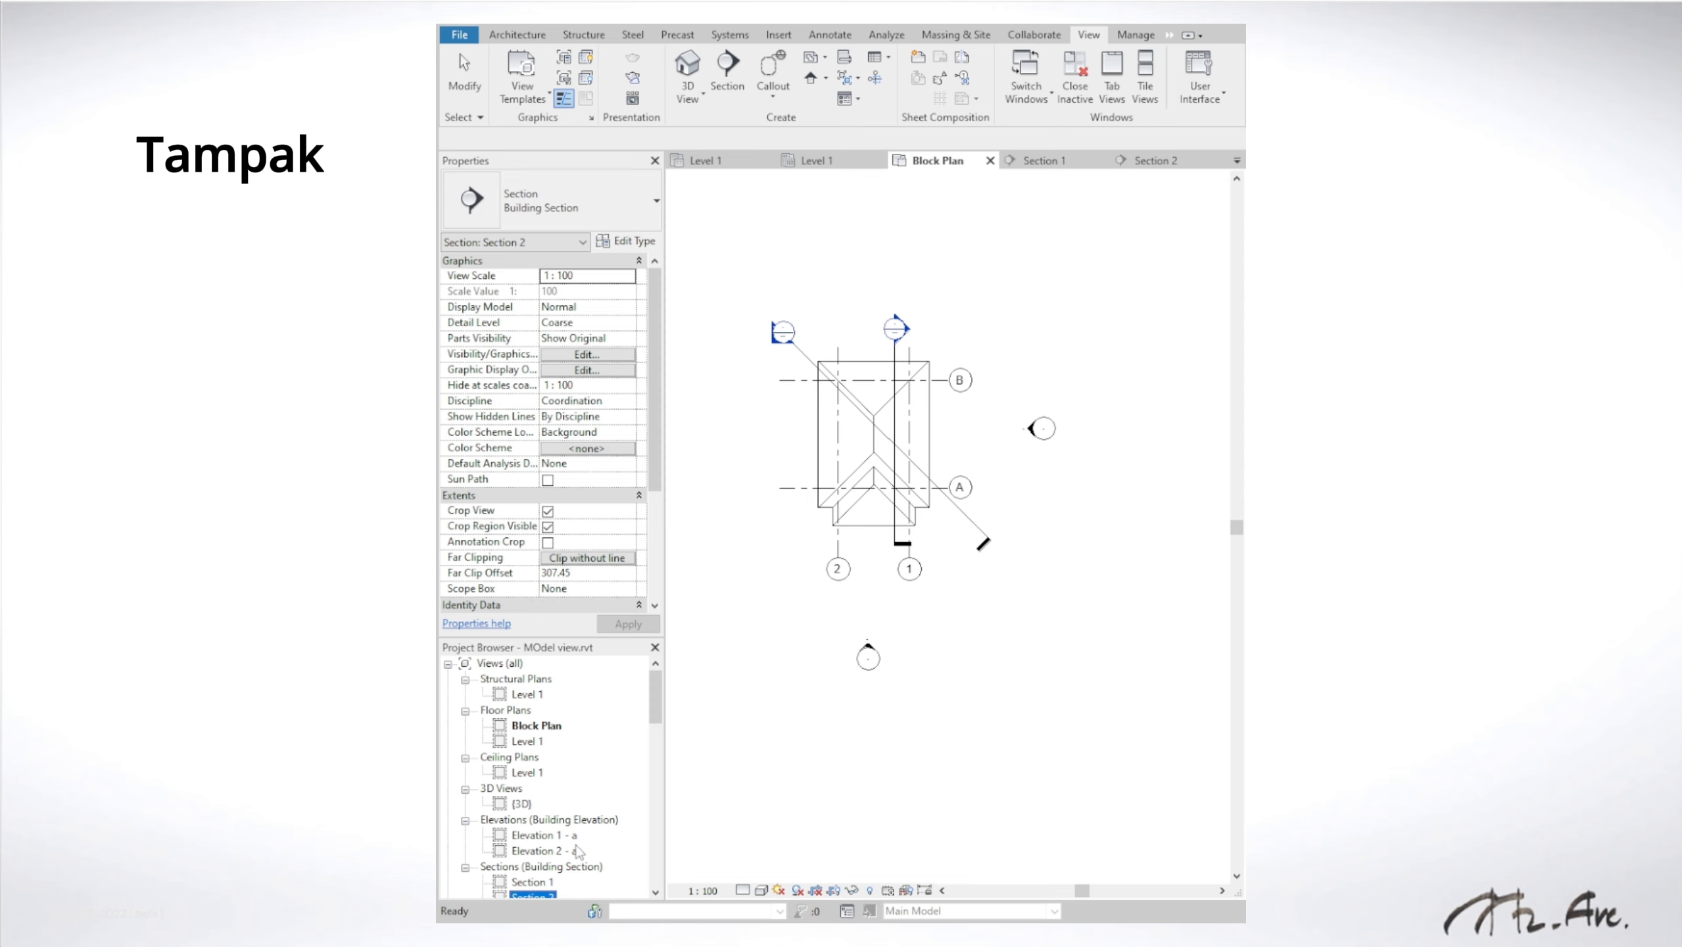
double_click(546, 836)
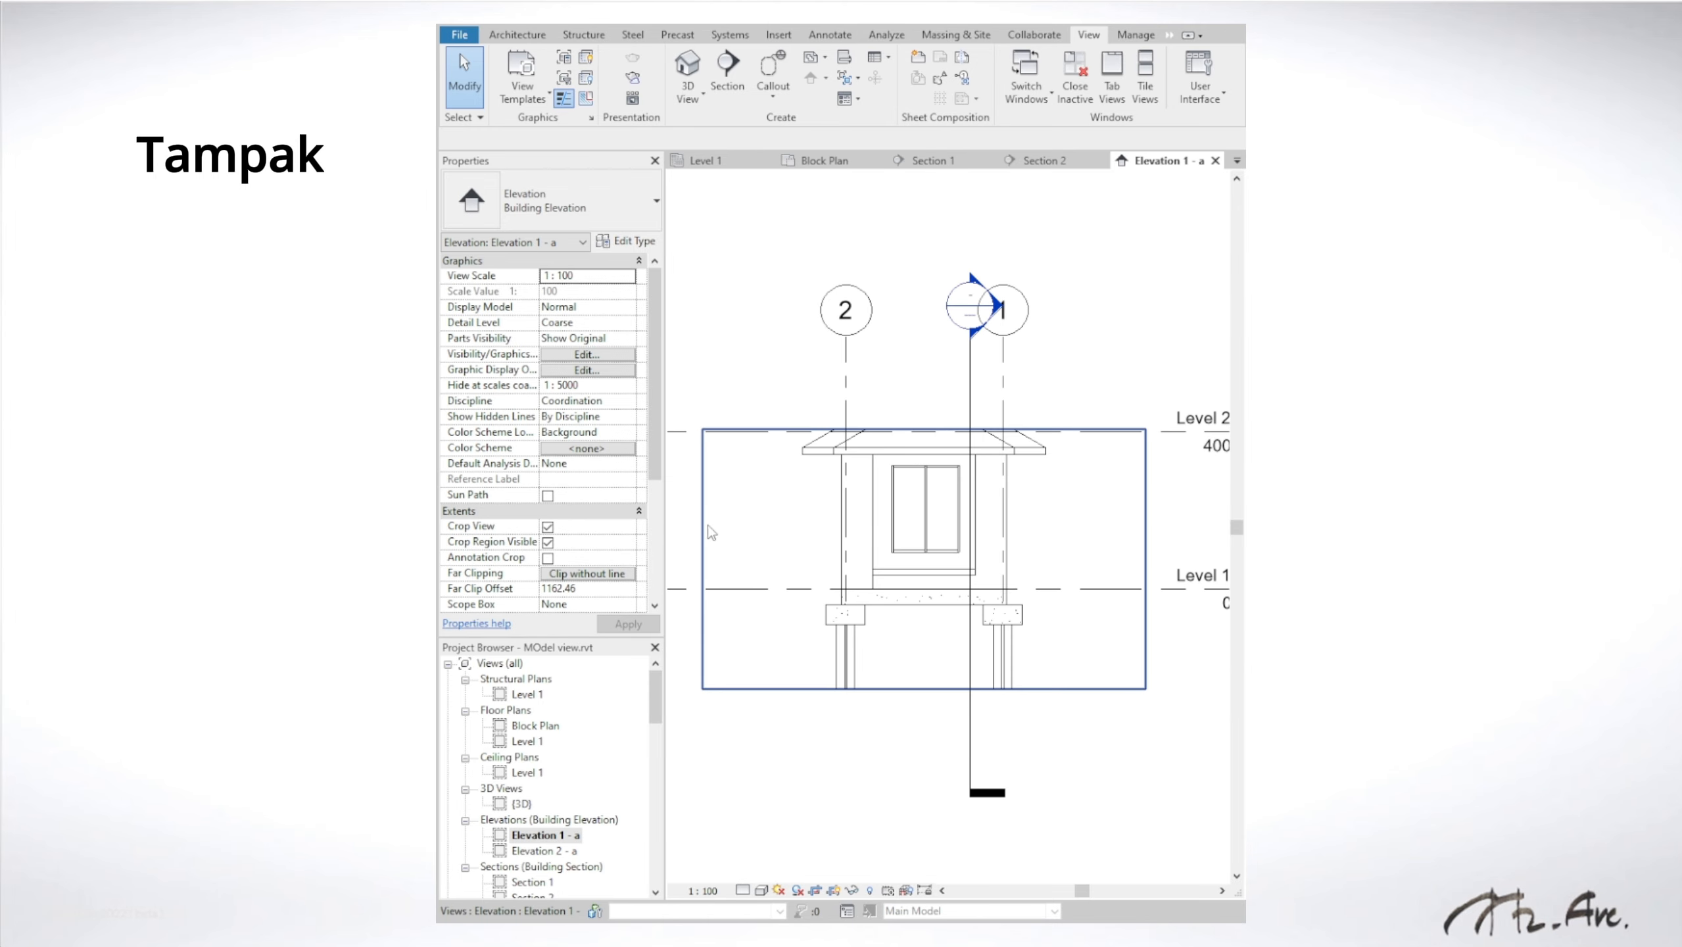
click(704, 531)
drag(924, 429, 924, 354)
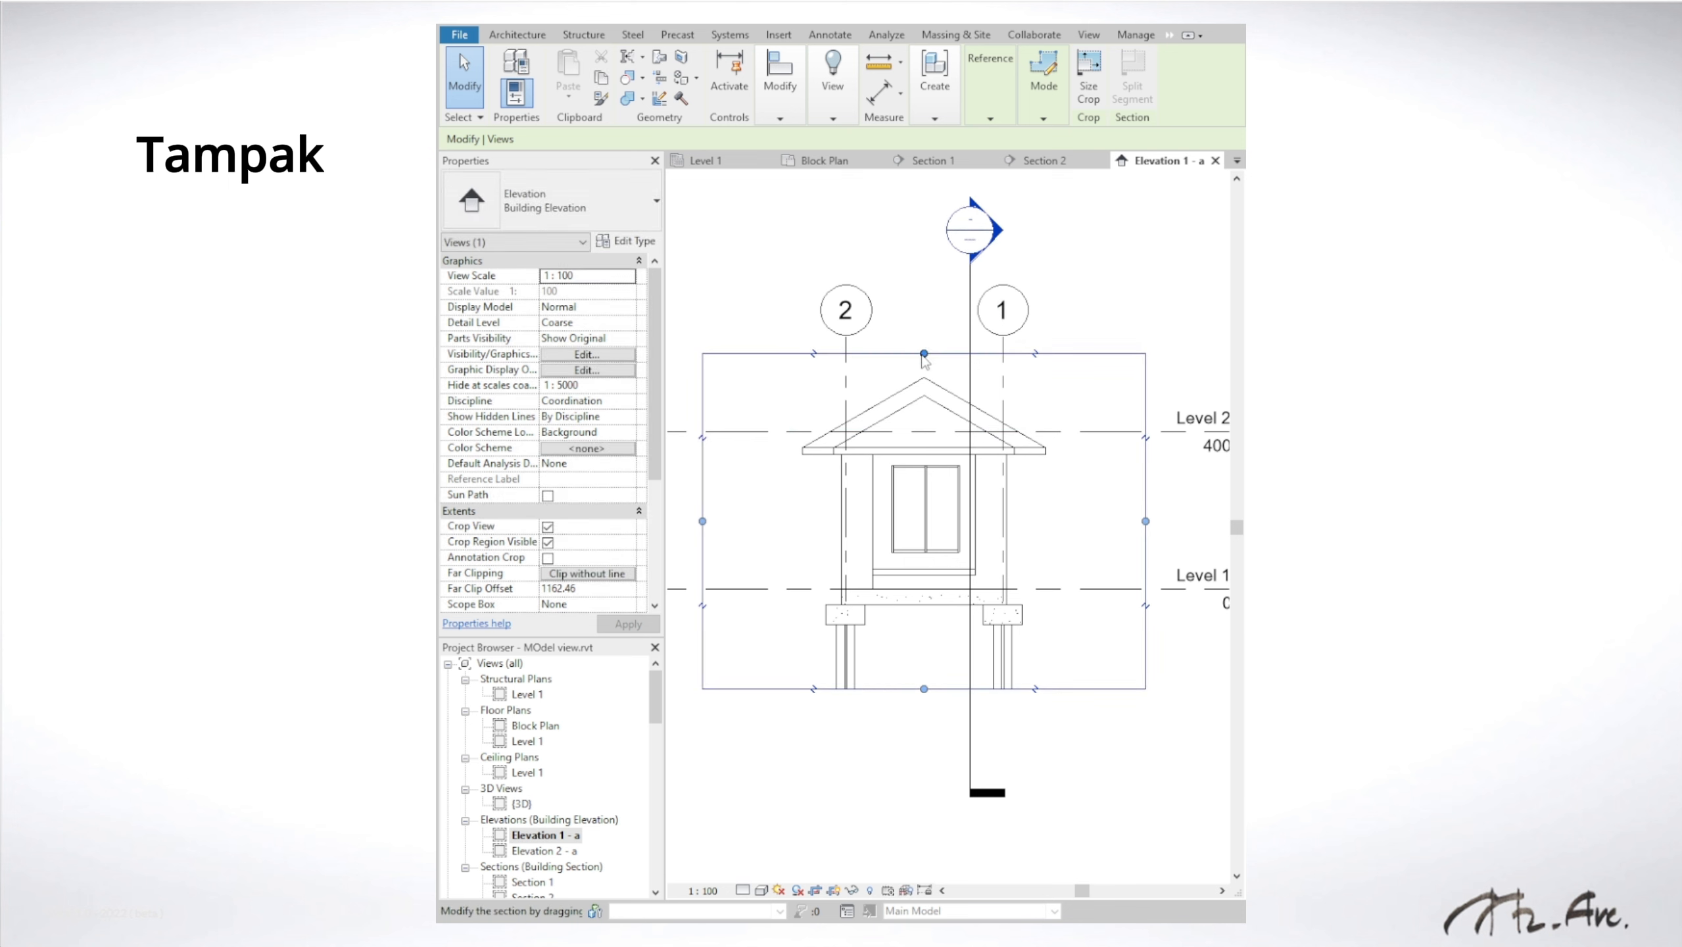
click(1196, 423)
click(674, 753)
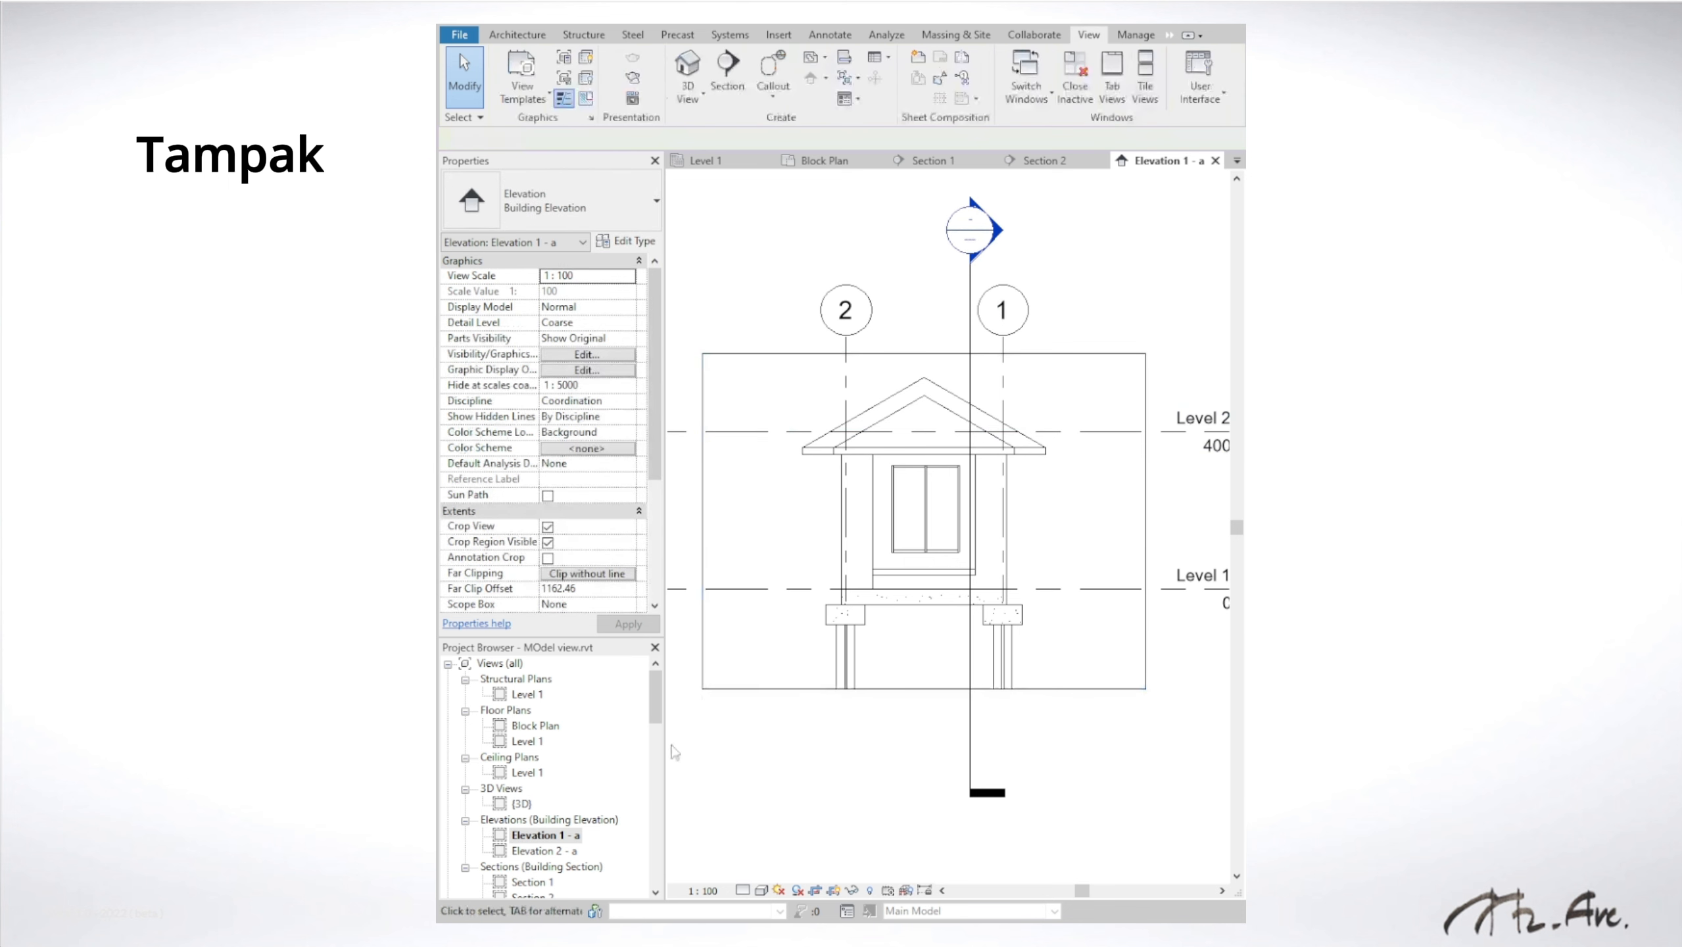
Step: Close all views except Elevation 1 - a and show that elevation's view extents in the Level 1 floor plan
click(538, 836)
key(c)
key(i)
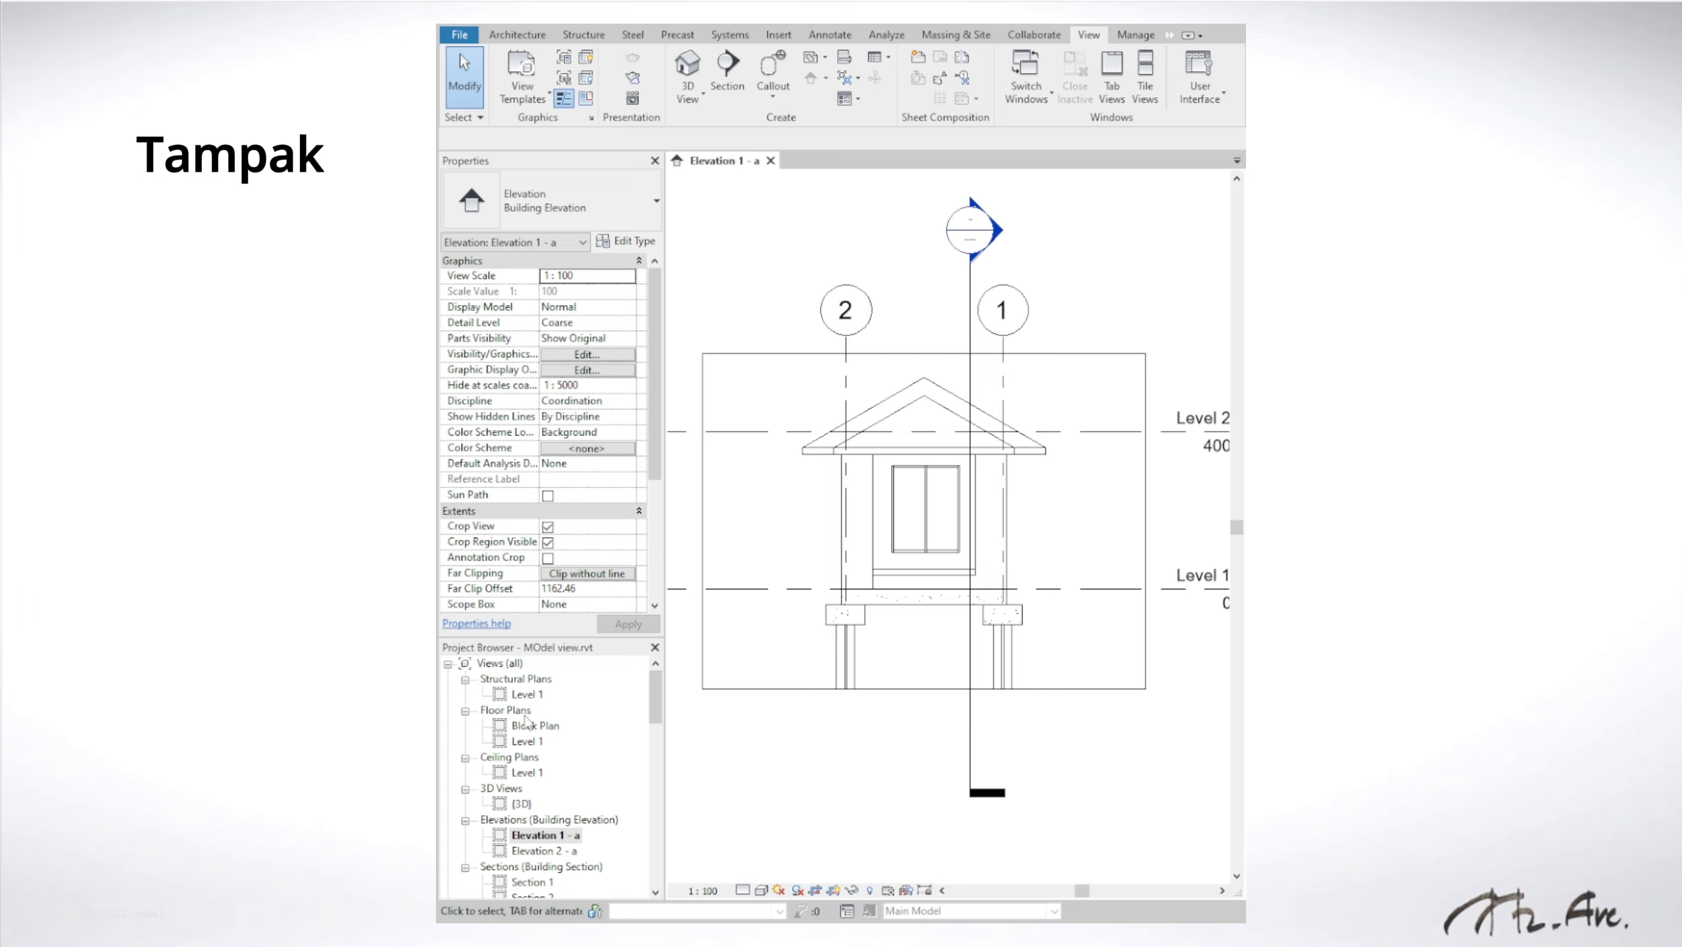
double_click(527, 742)
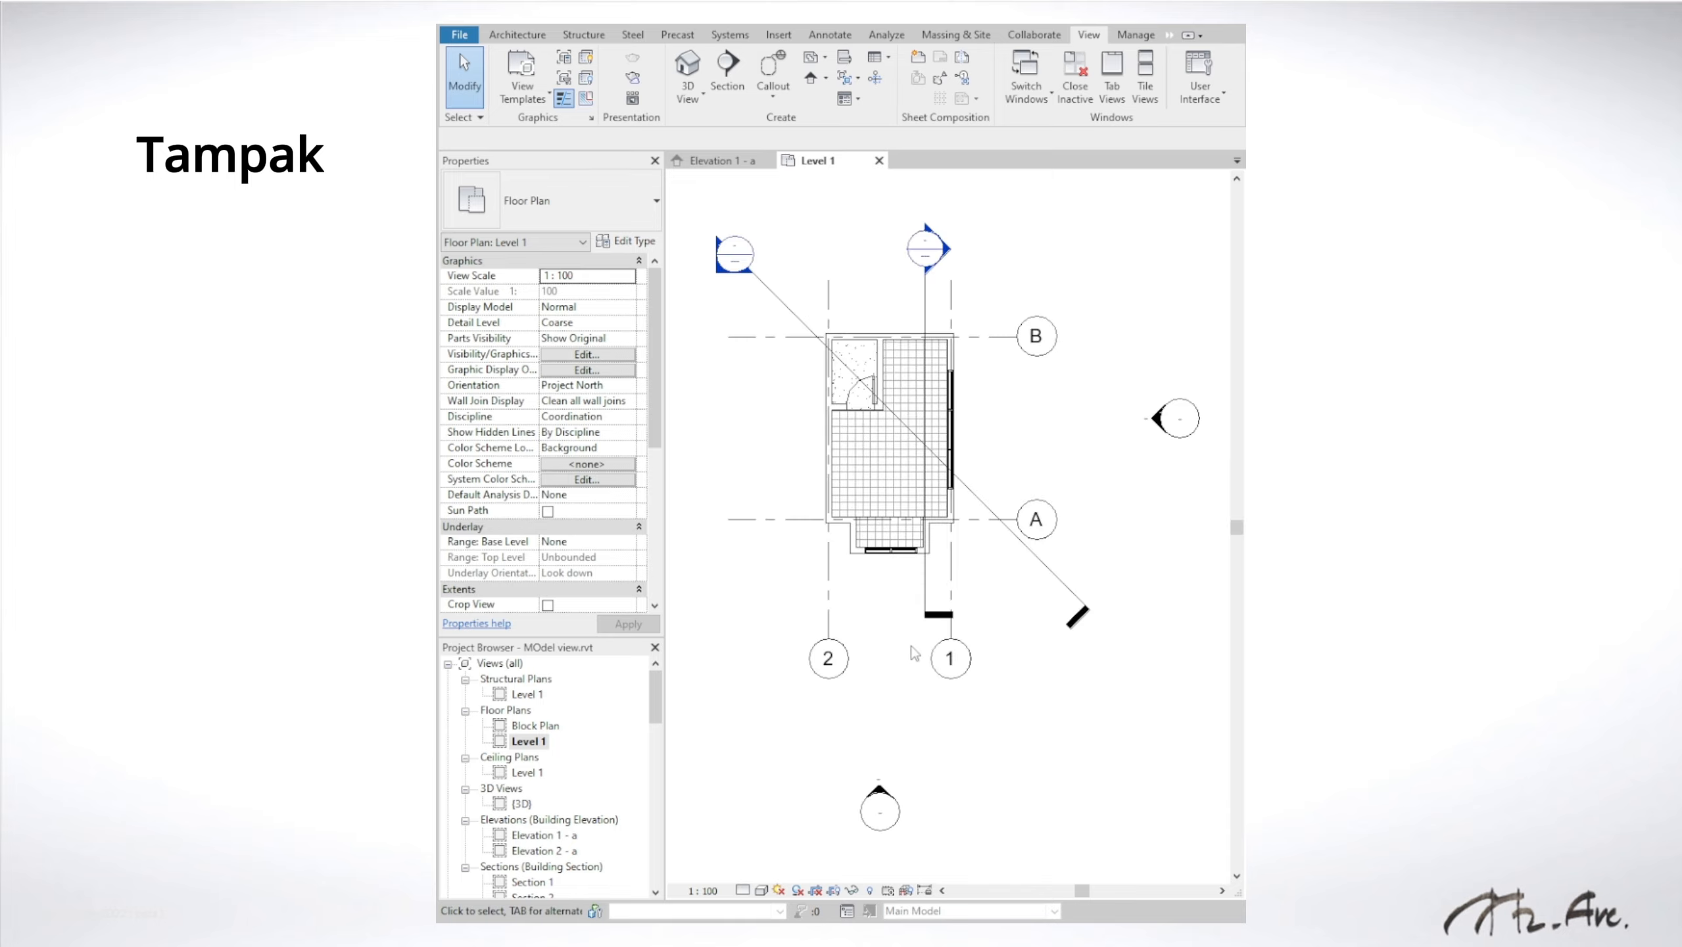
click(878, 791)
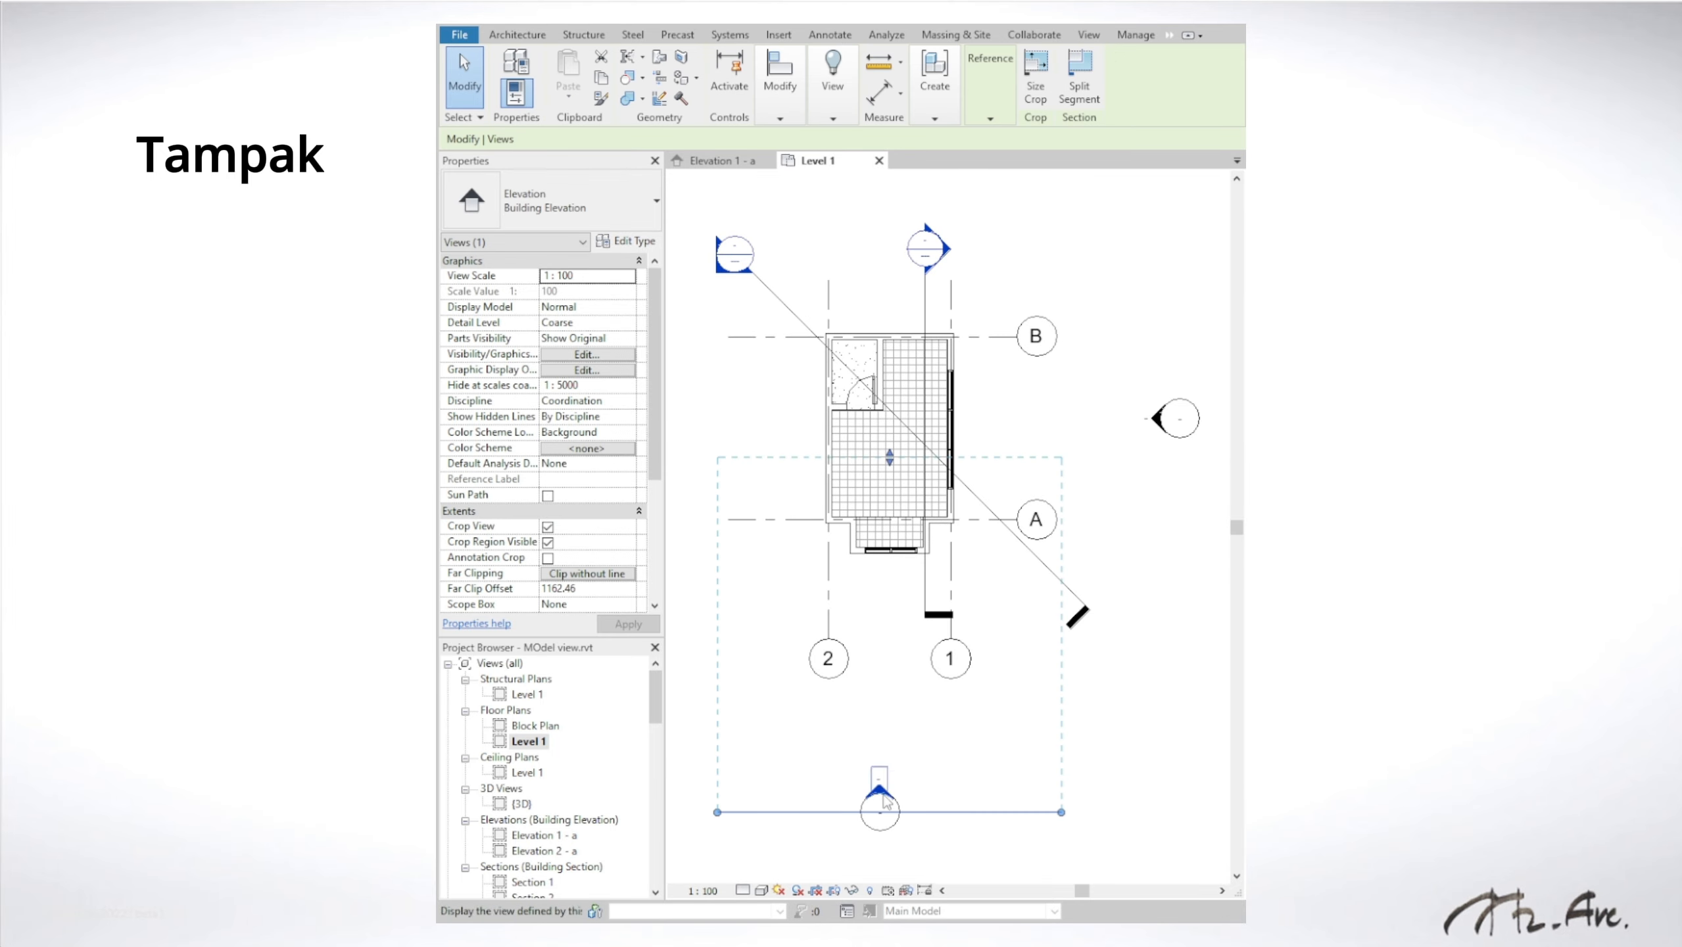
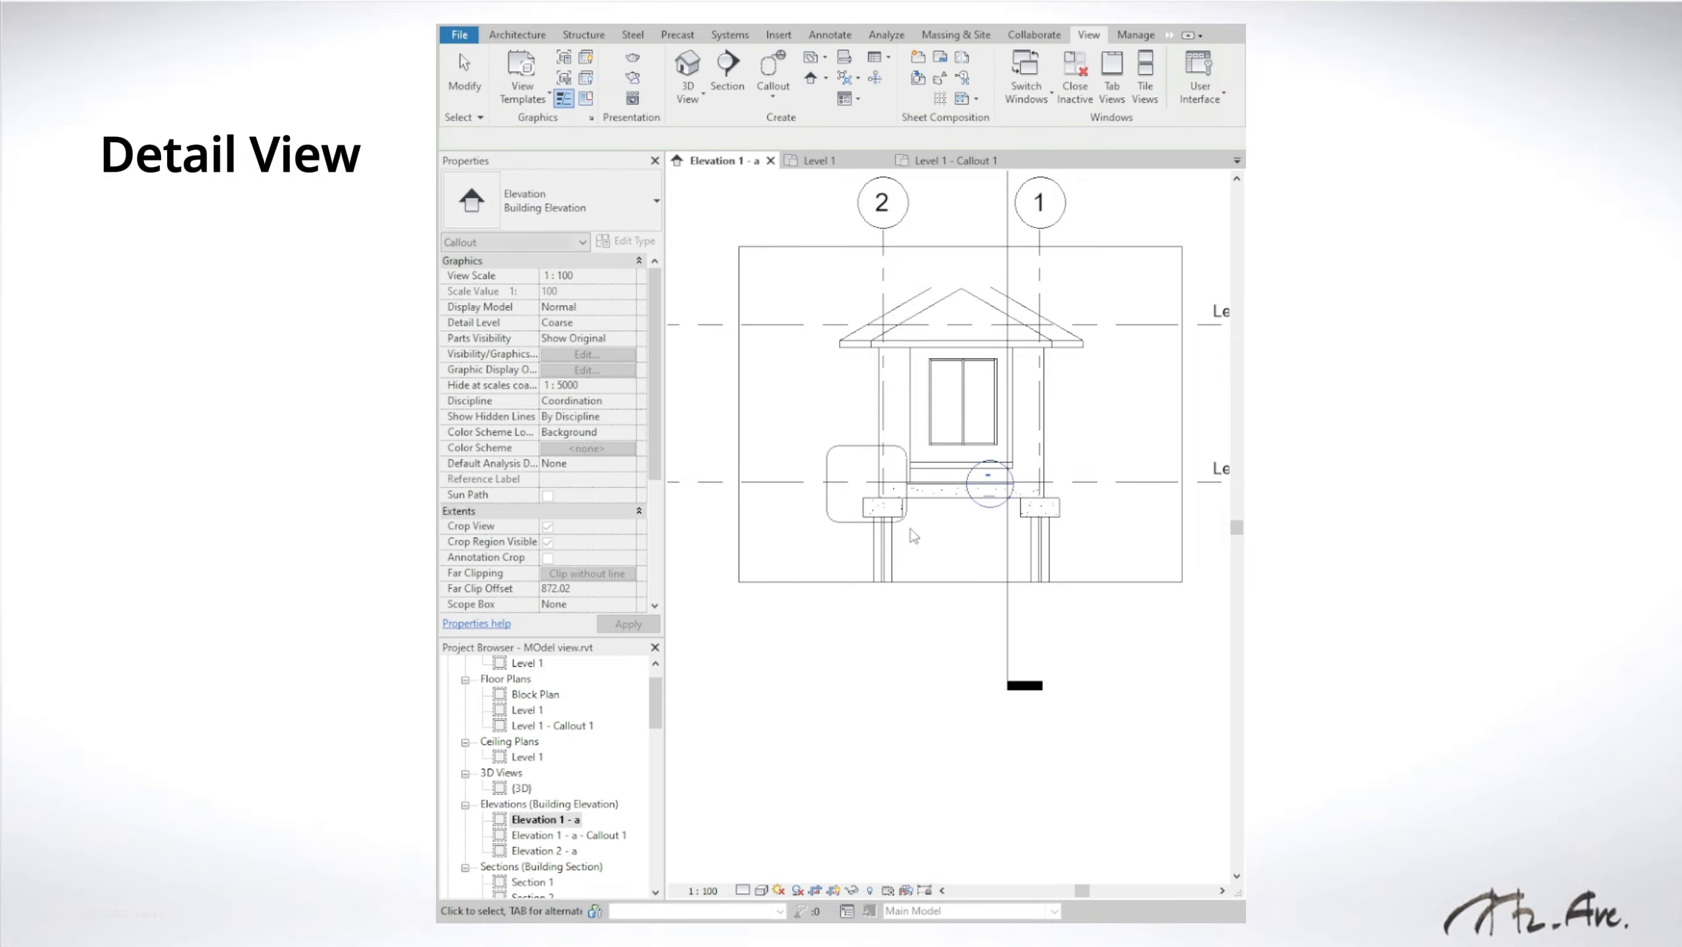
Step: Shift the callout in Elevation 1 - a to centre it on the footing at grid 2, and open its callout view
click(825, 464)
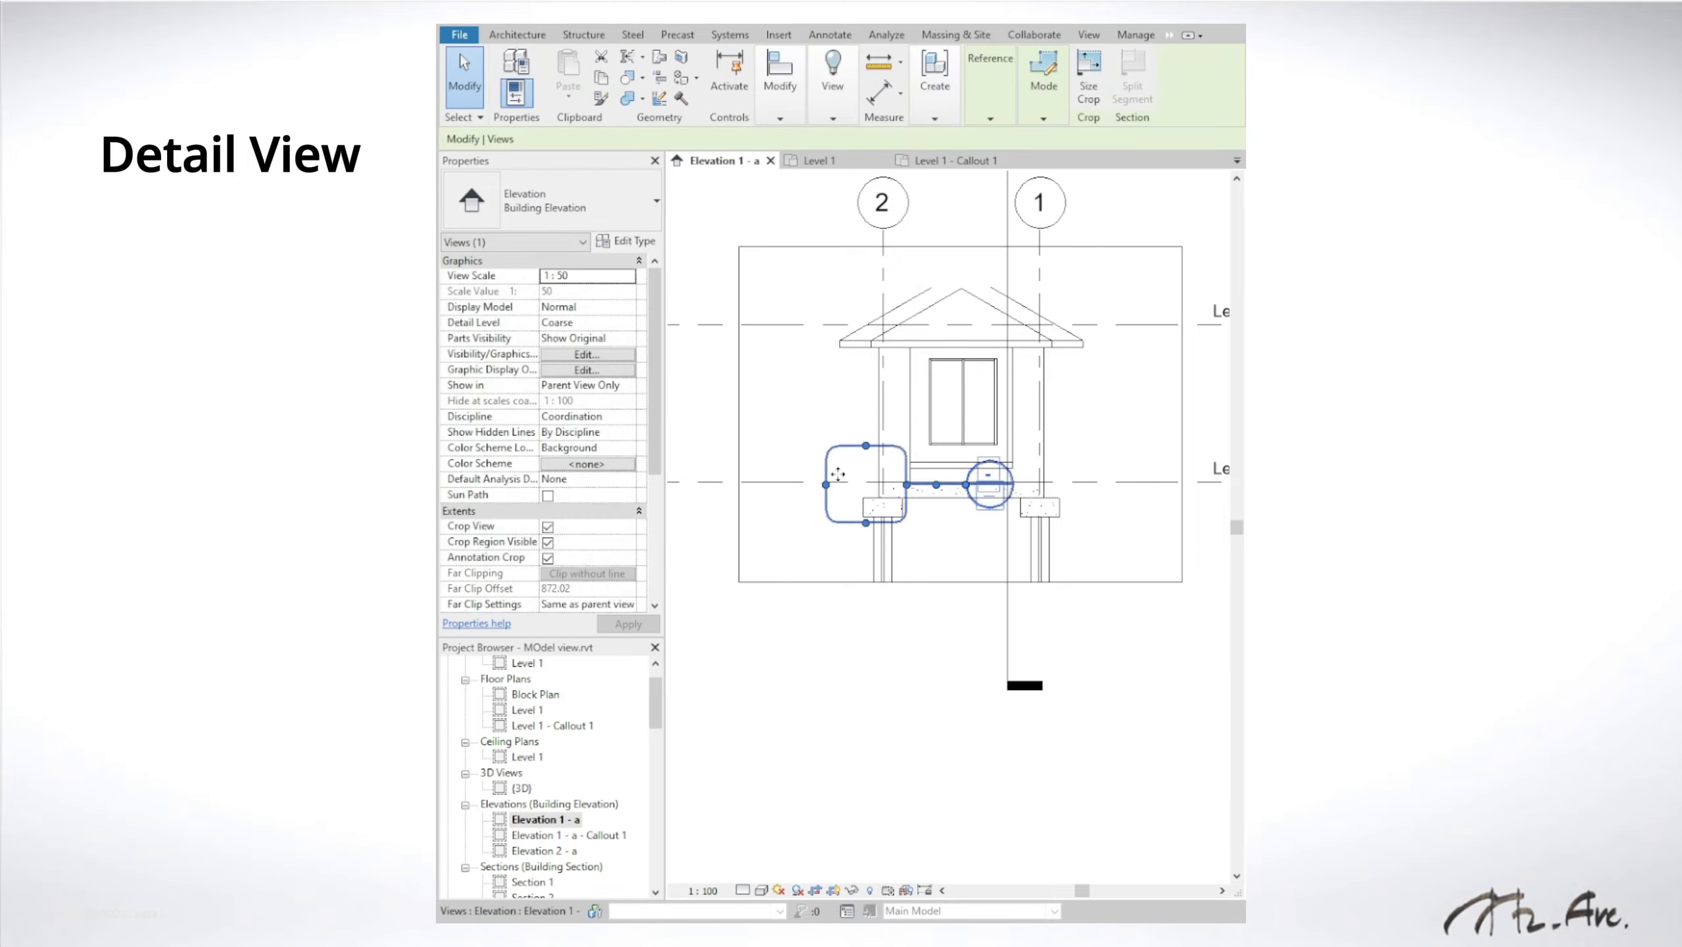
drag(841, 467, 858, 476)
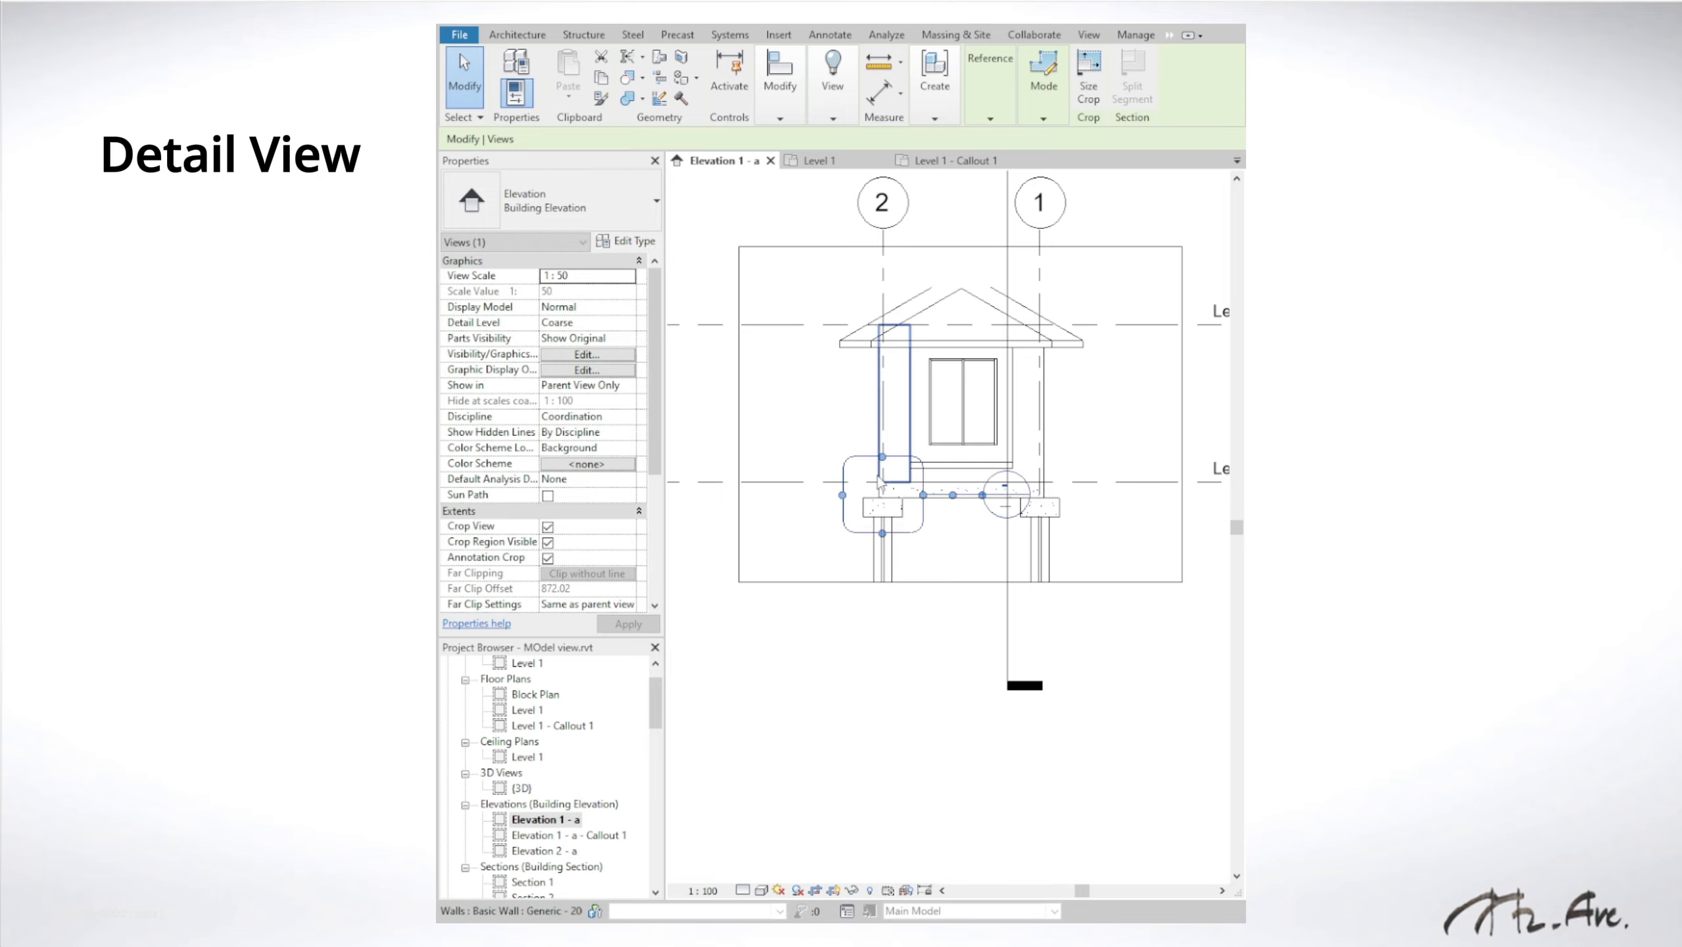
right_click(923, 476)
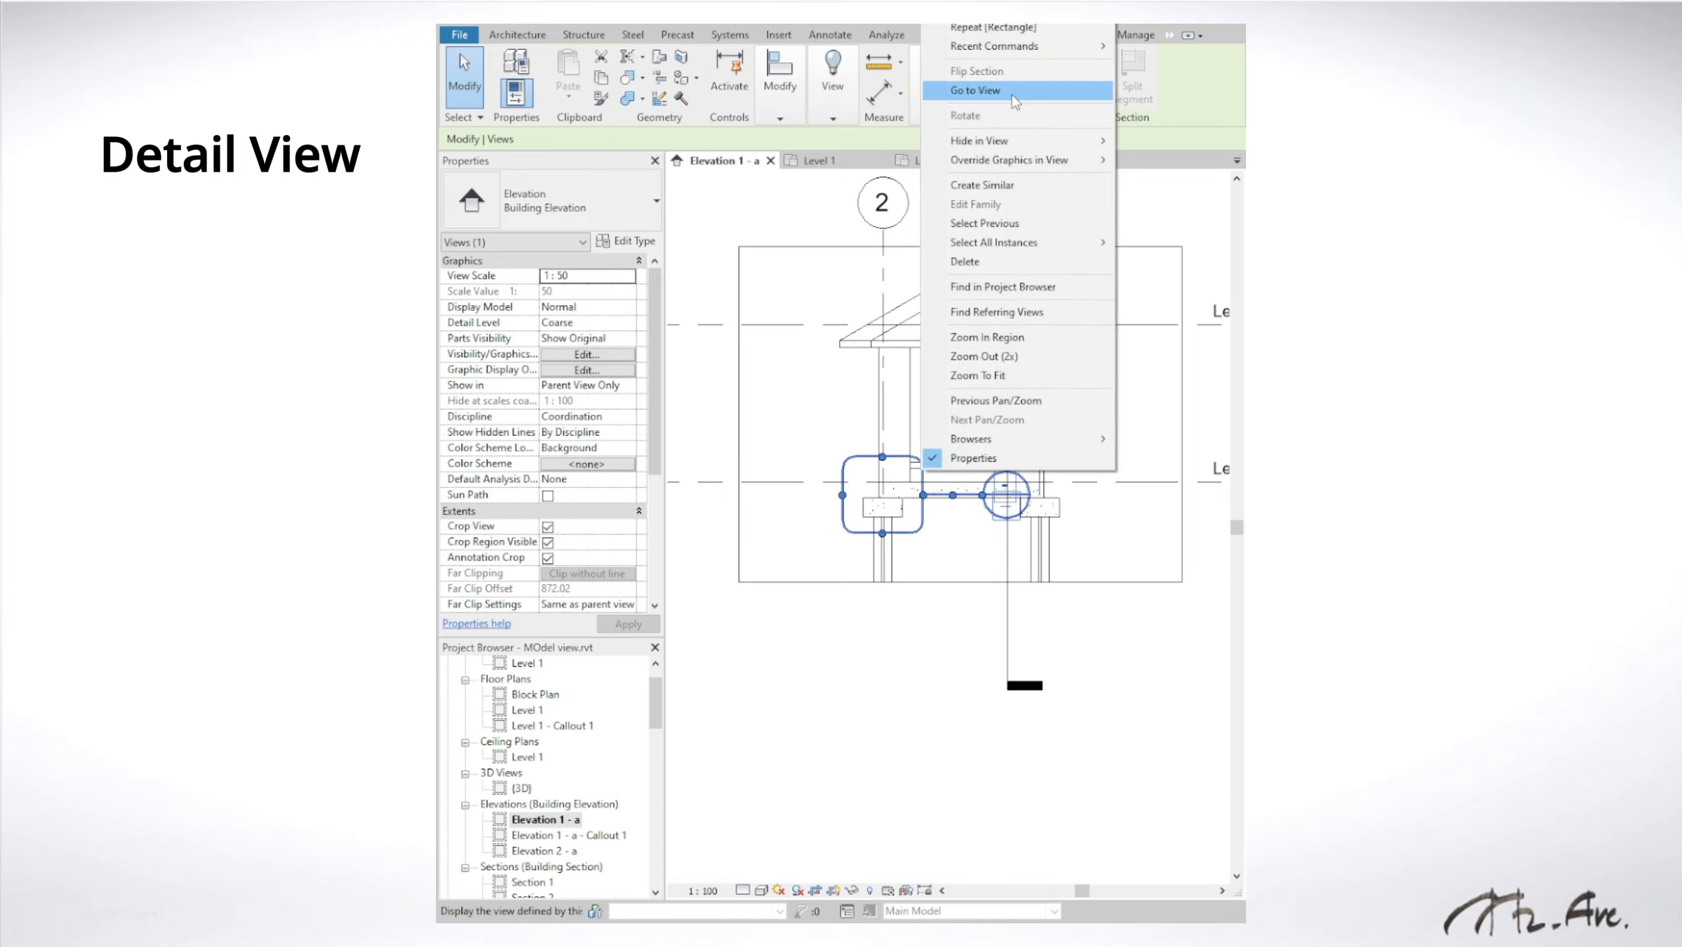
click(977, 91)
click(578, 837)
Step: Open Section 1 and draw a rectangular callout around the footing and floor junction at grid A
scroll(557, 835, down, 3)
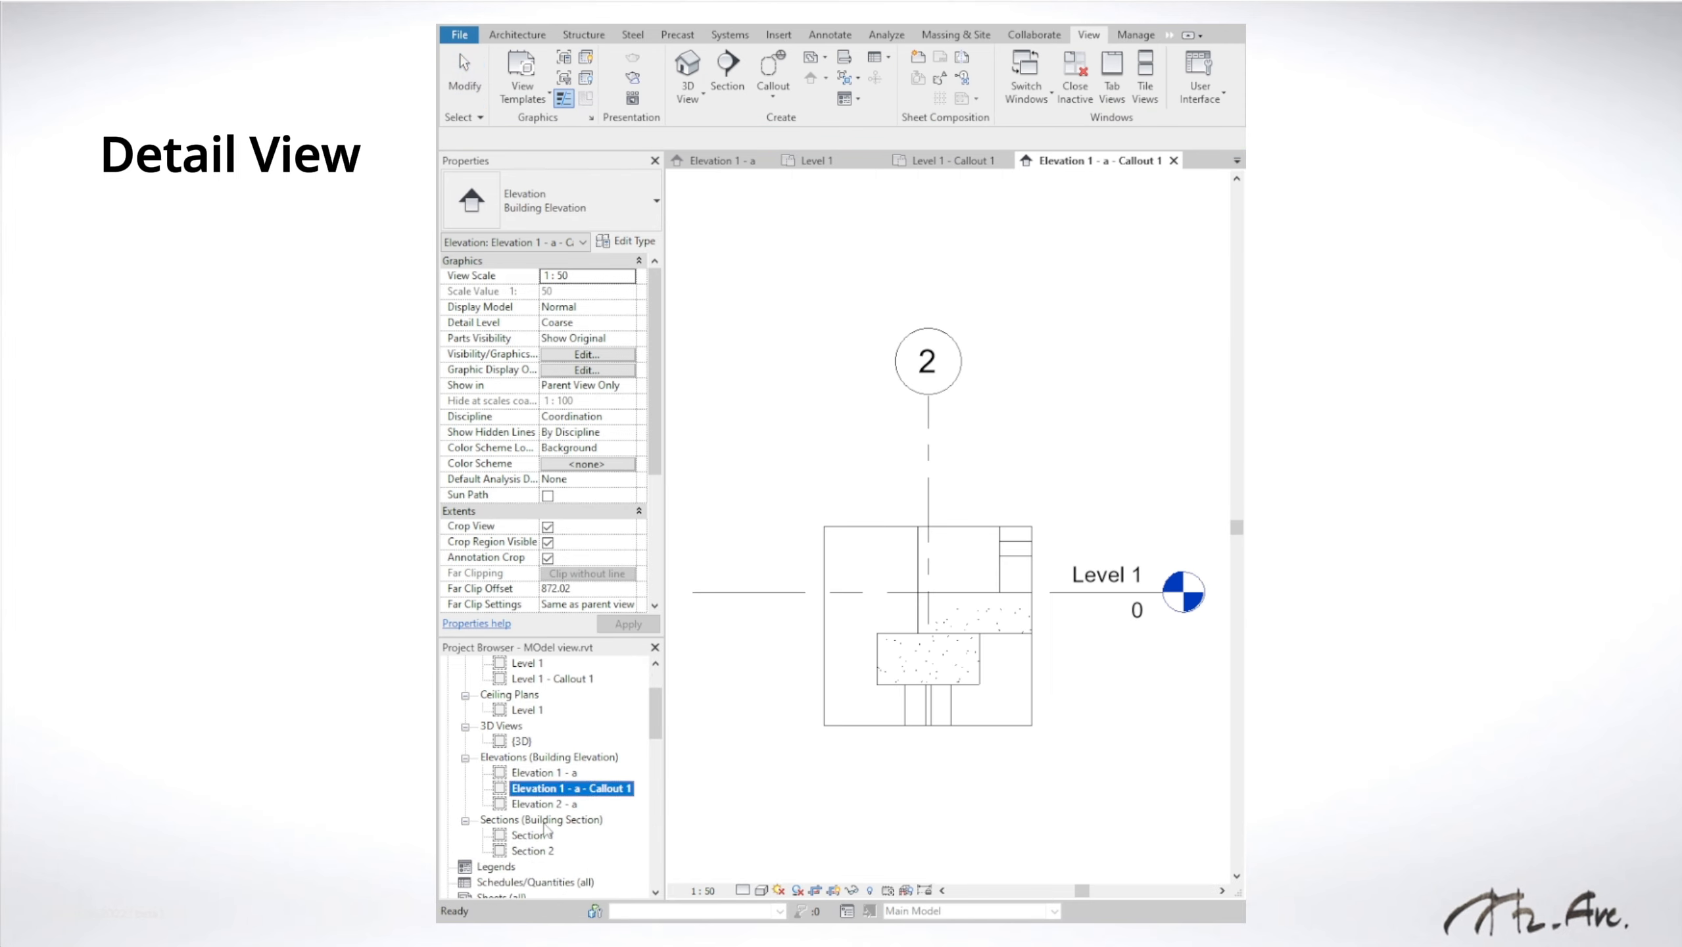
double_click(553, 805)
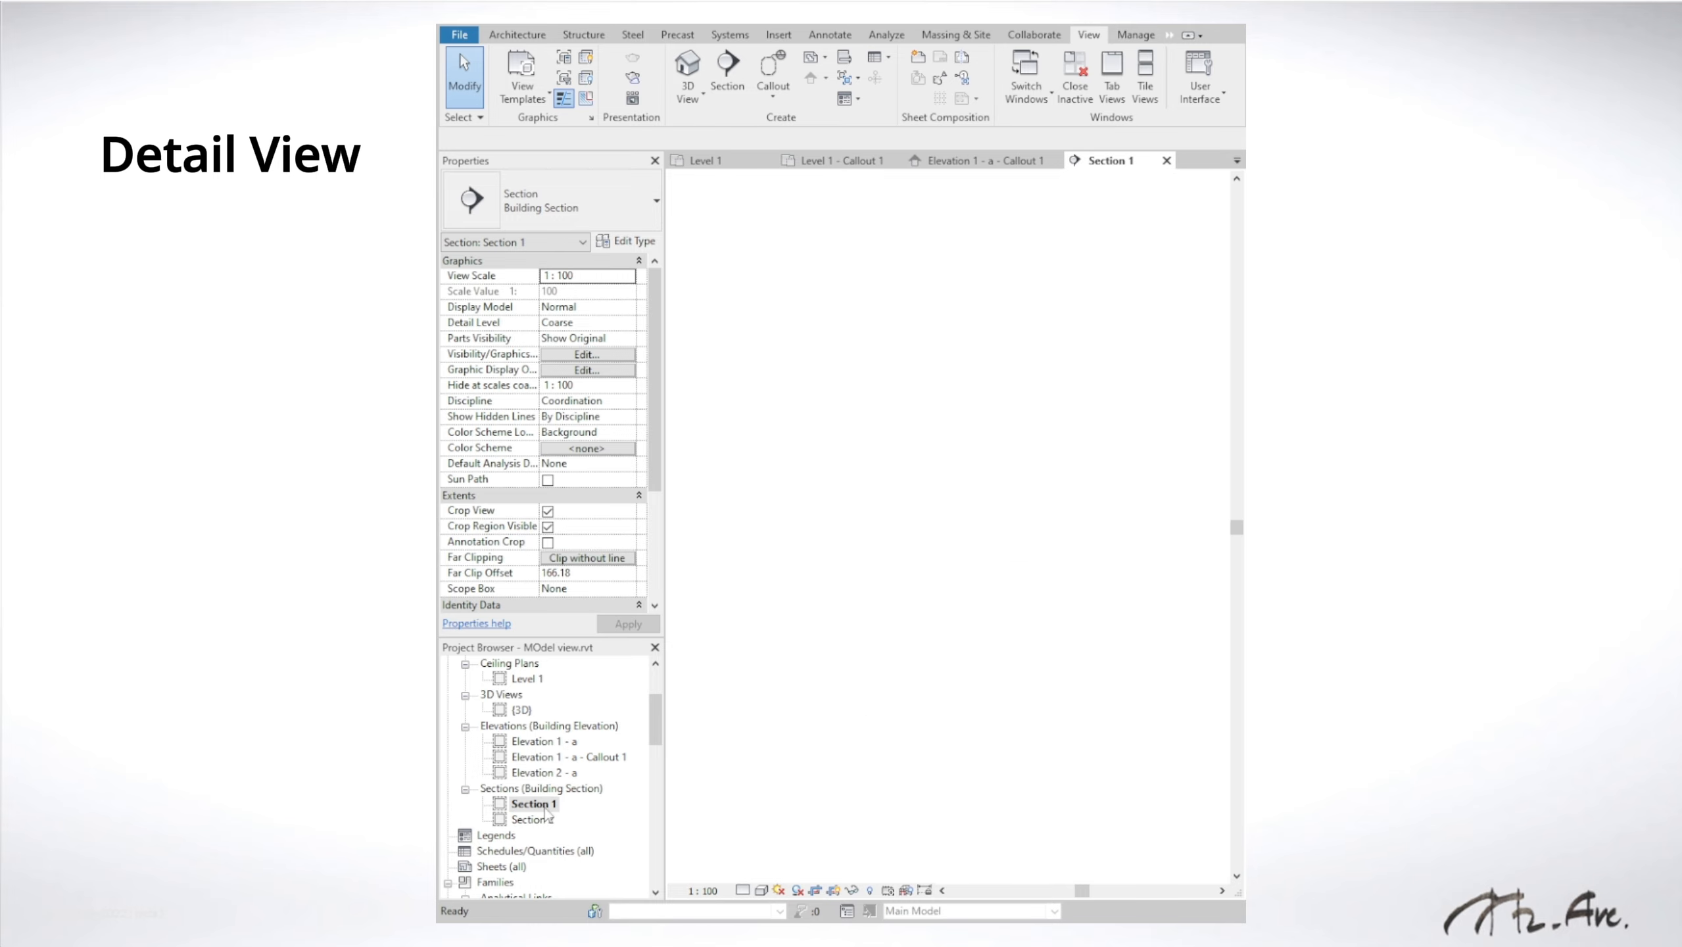
middle_drag(1072, 493, 960, 553)
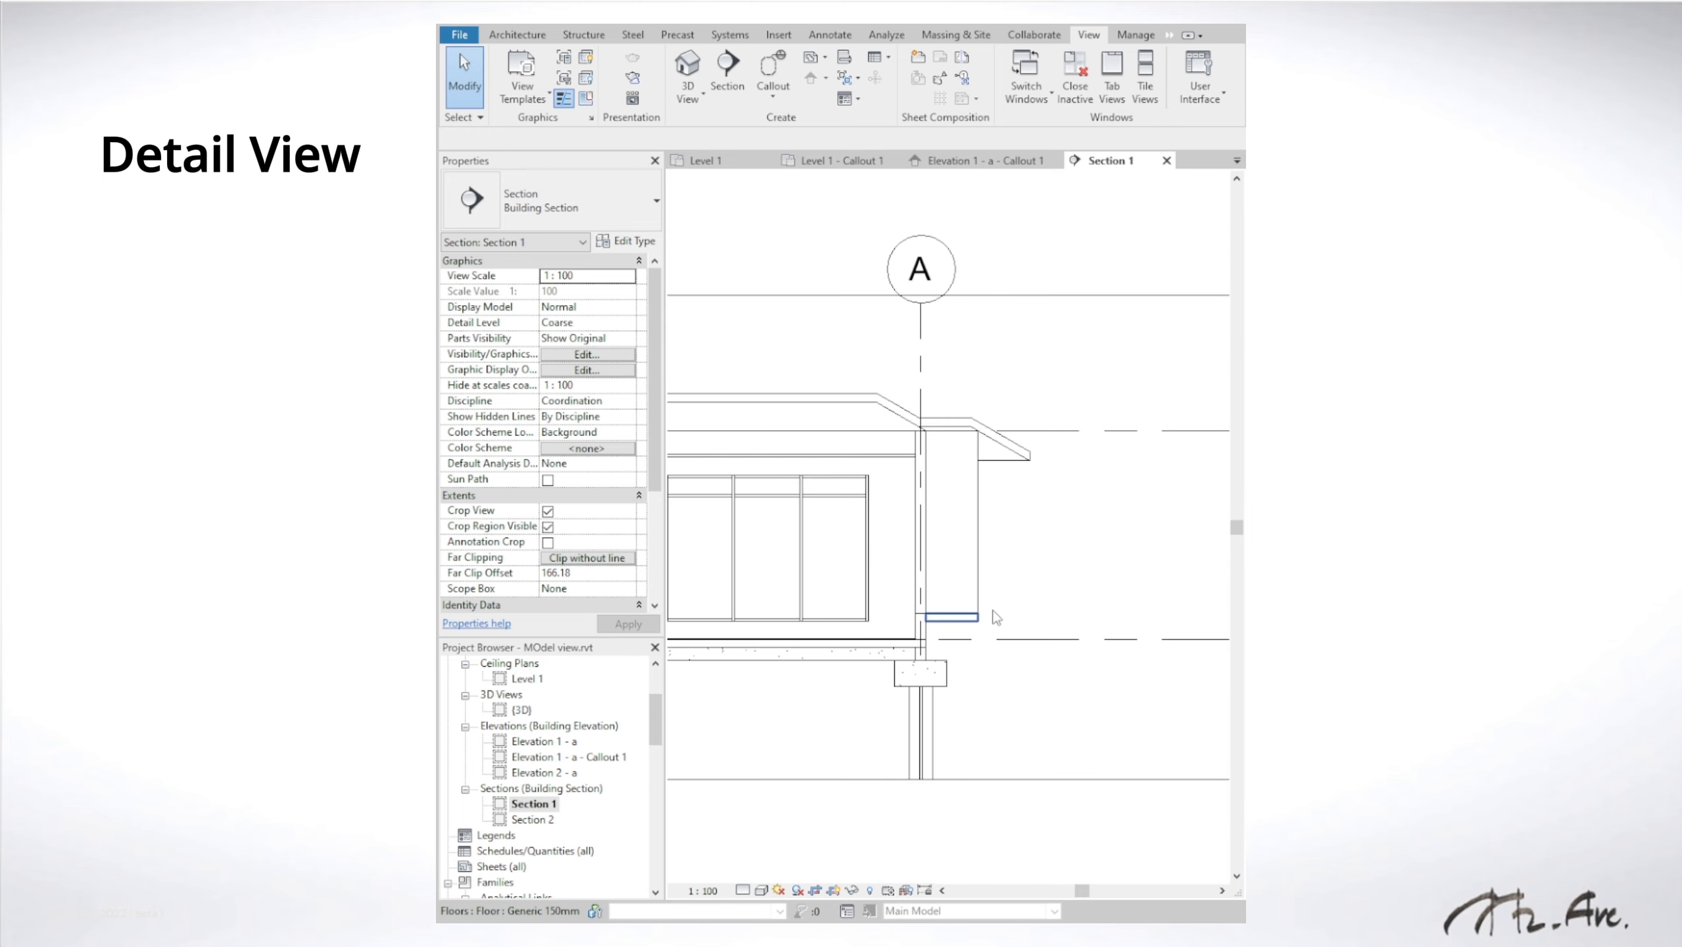
click(773, 96)
click(782, 126)
click(881, 601)
click(1013, 697)
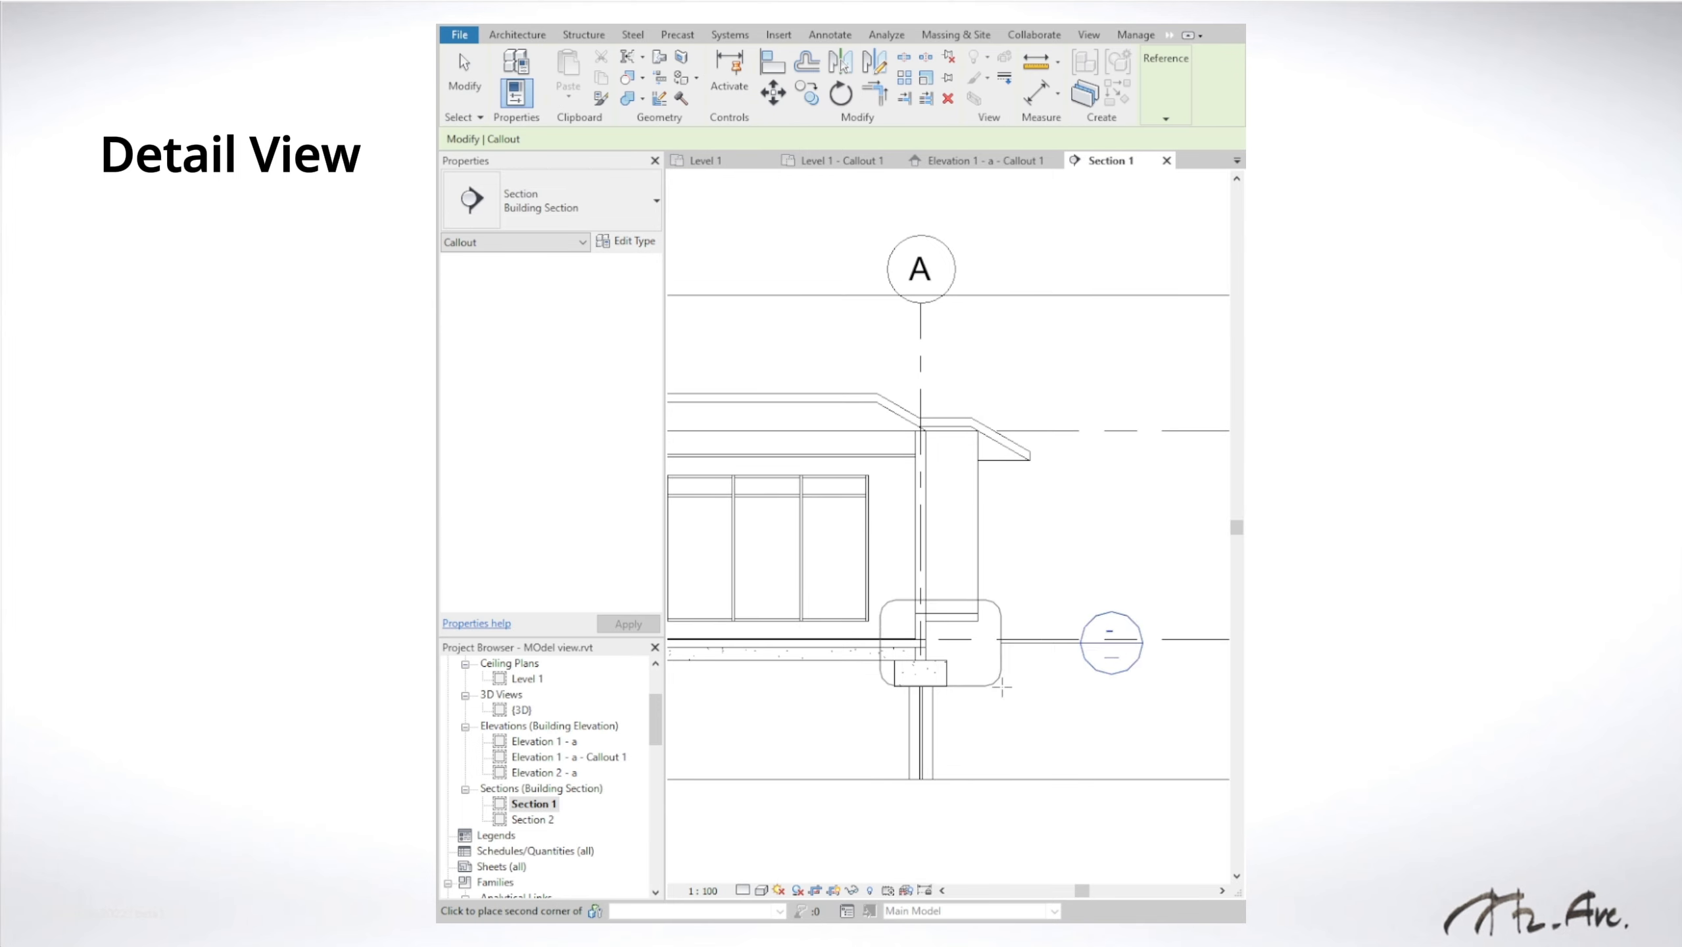
Step: Open the view of the callout drawn around the footing and floor junction at grid A
right_click(1047, 657)
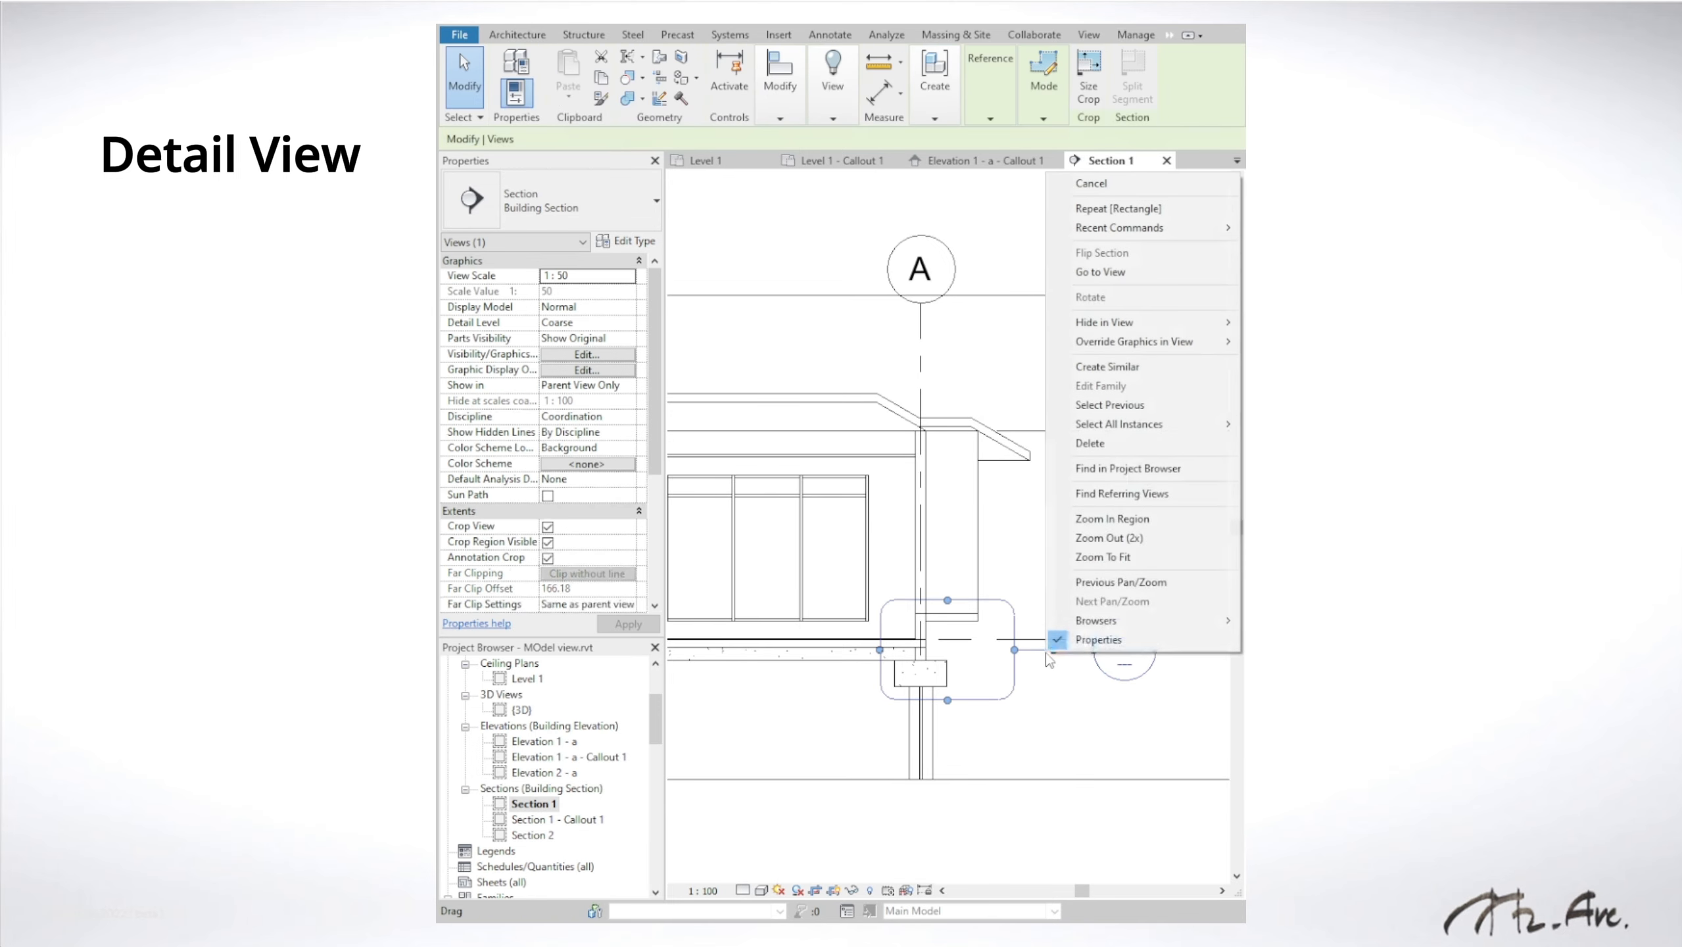
click(1102, 271)
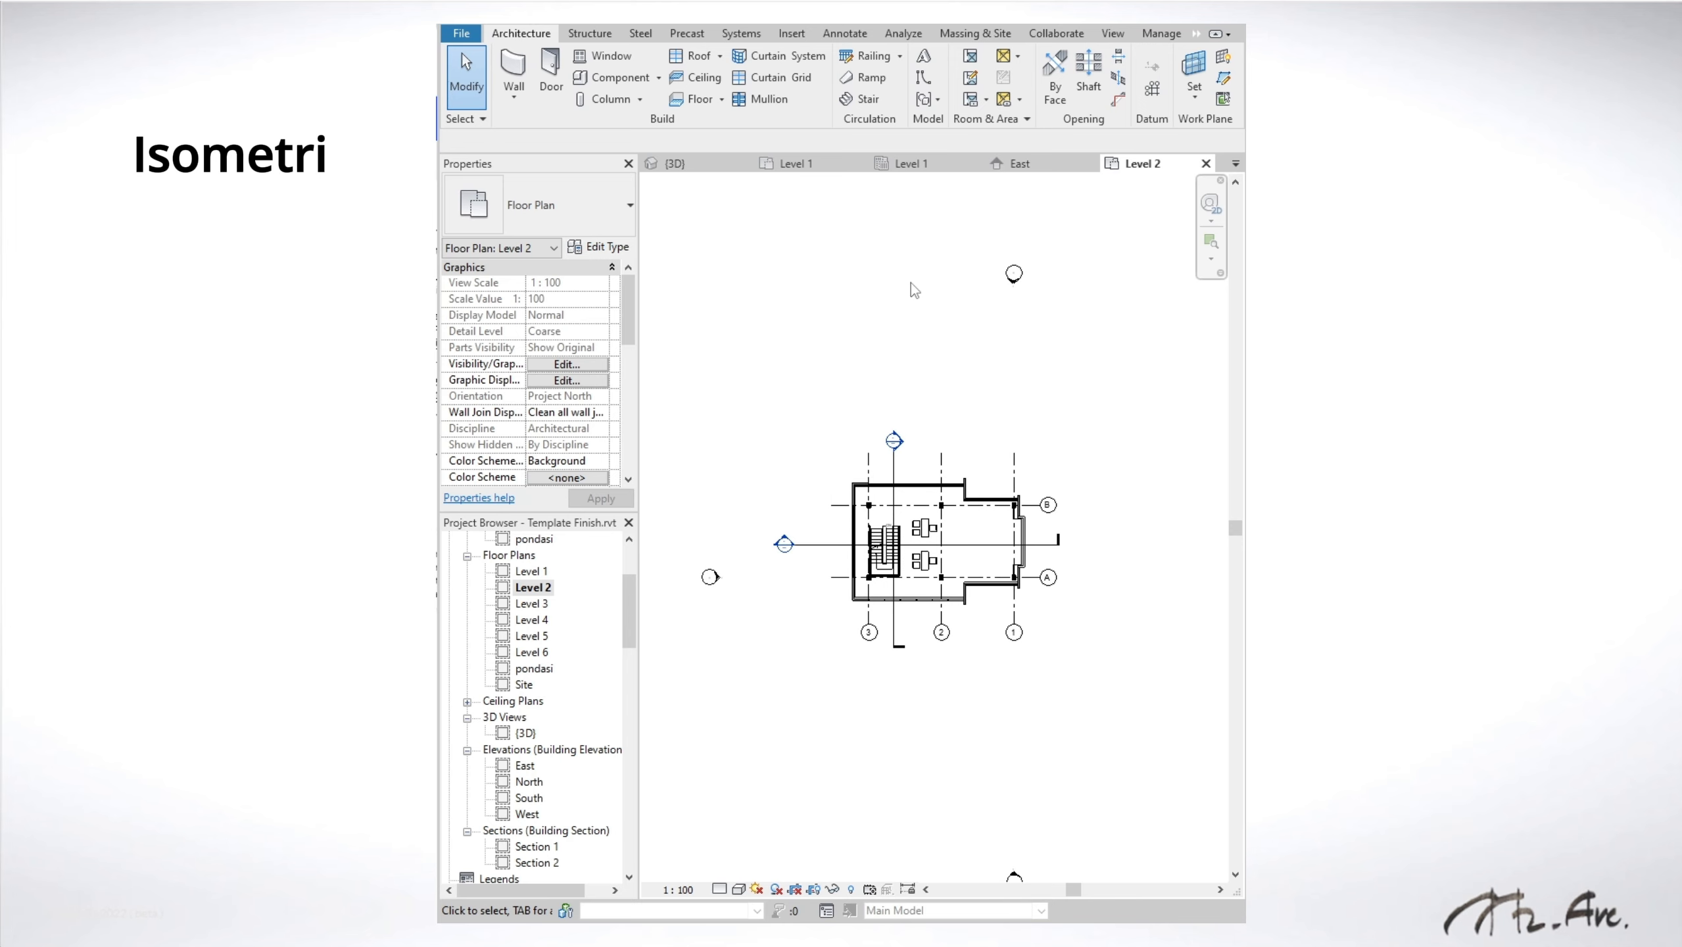
Step: Open the default 3D view and view the building and its site from the front-right
click(1108, 35)
click(714, 98)
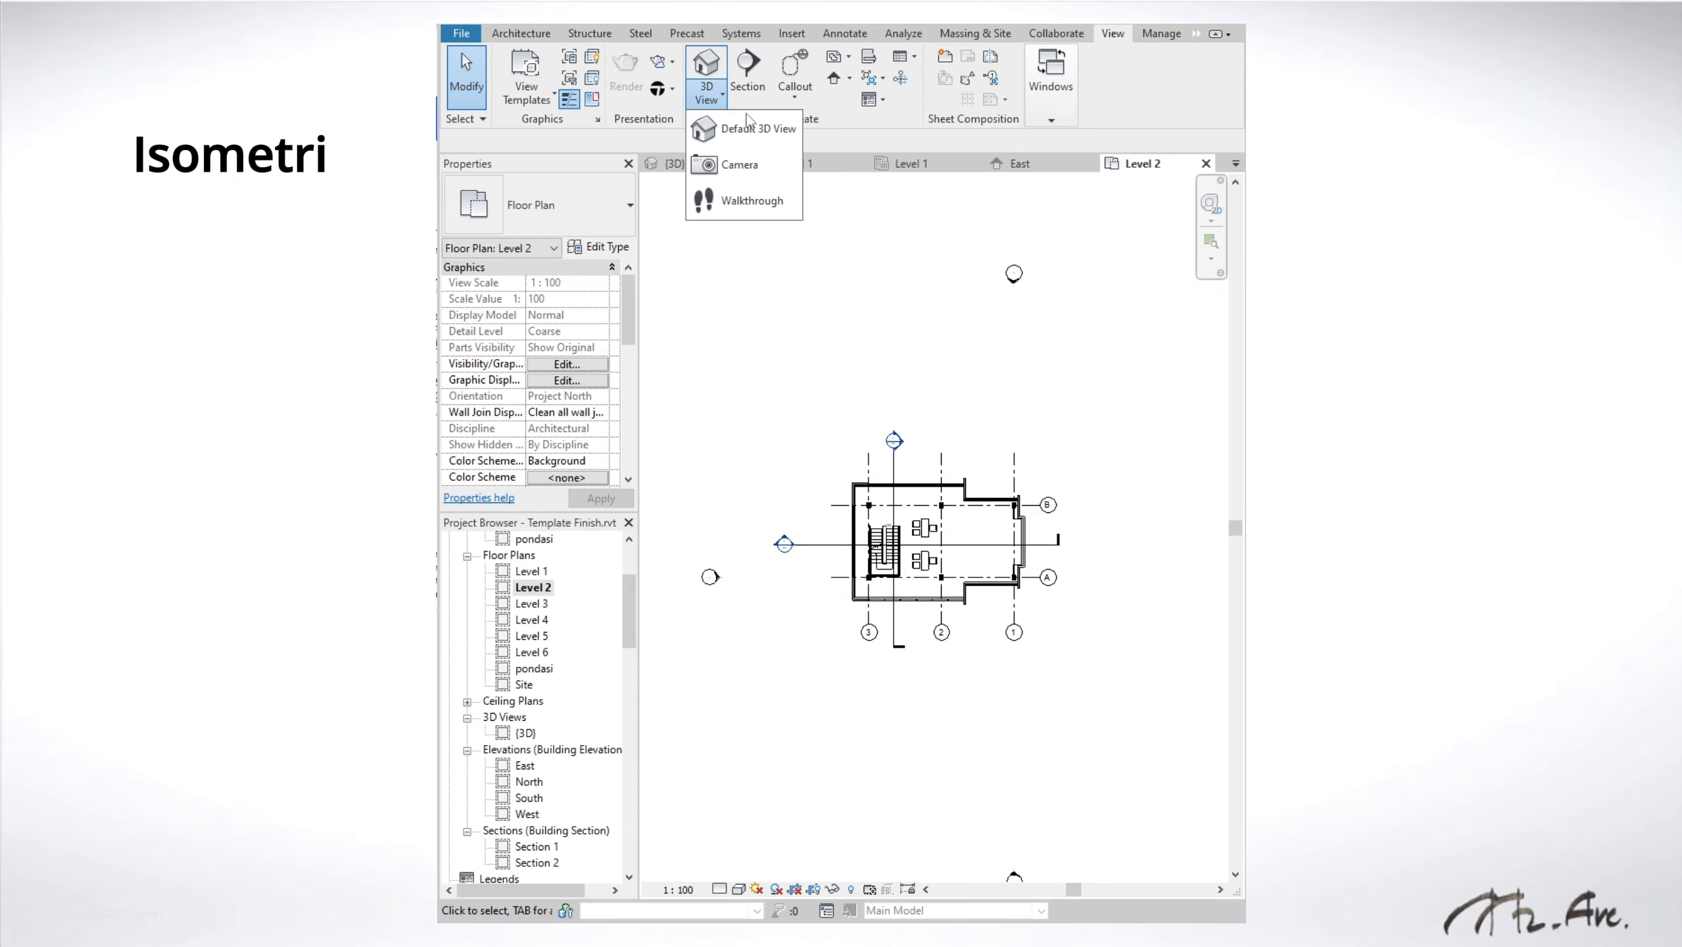
click(738, 131)
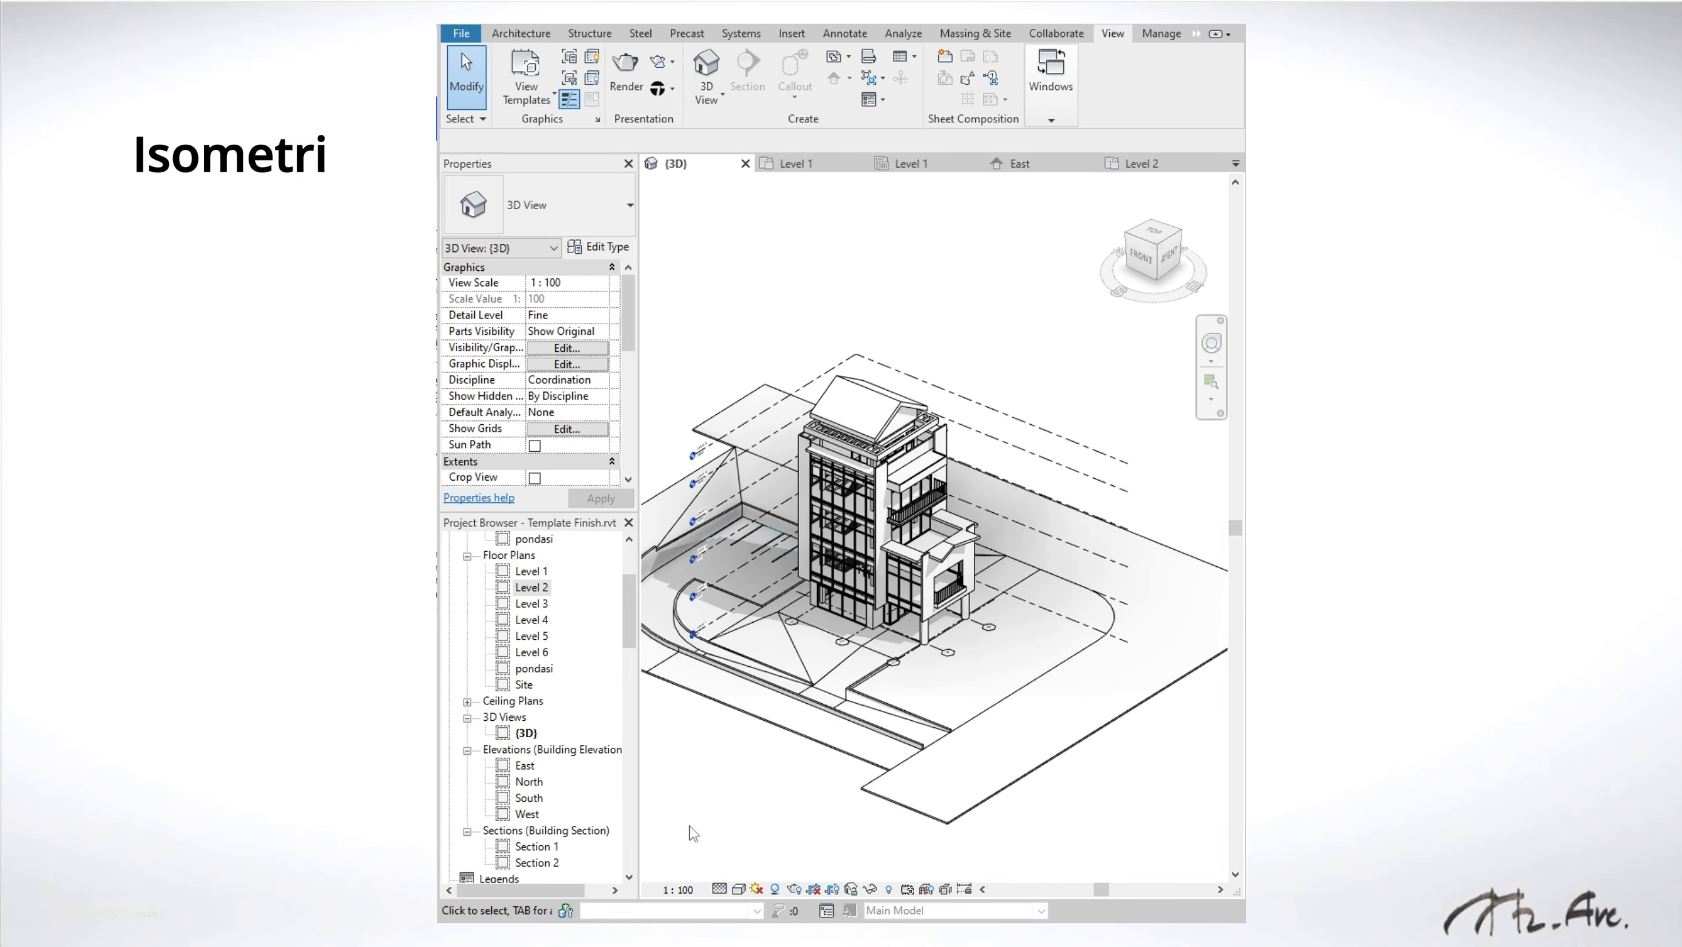
click(525, 735)
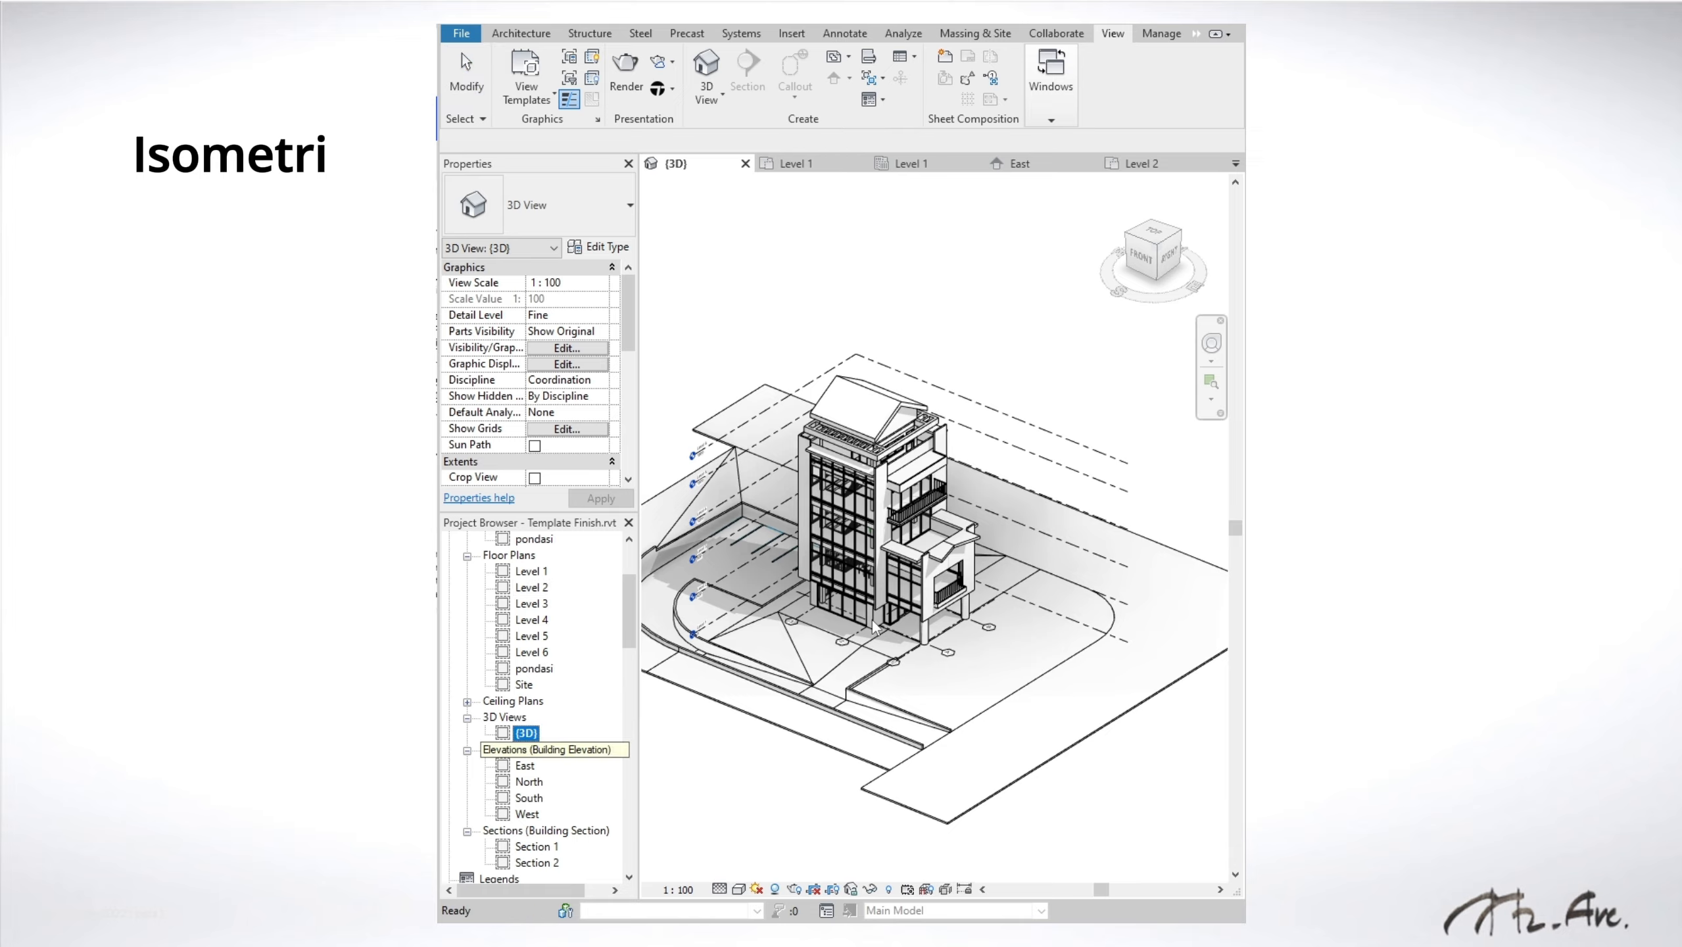
scroll(928, 557, down, 2)
shift+middle_drag(946, 604, 923, 599)
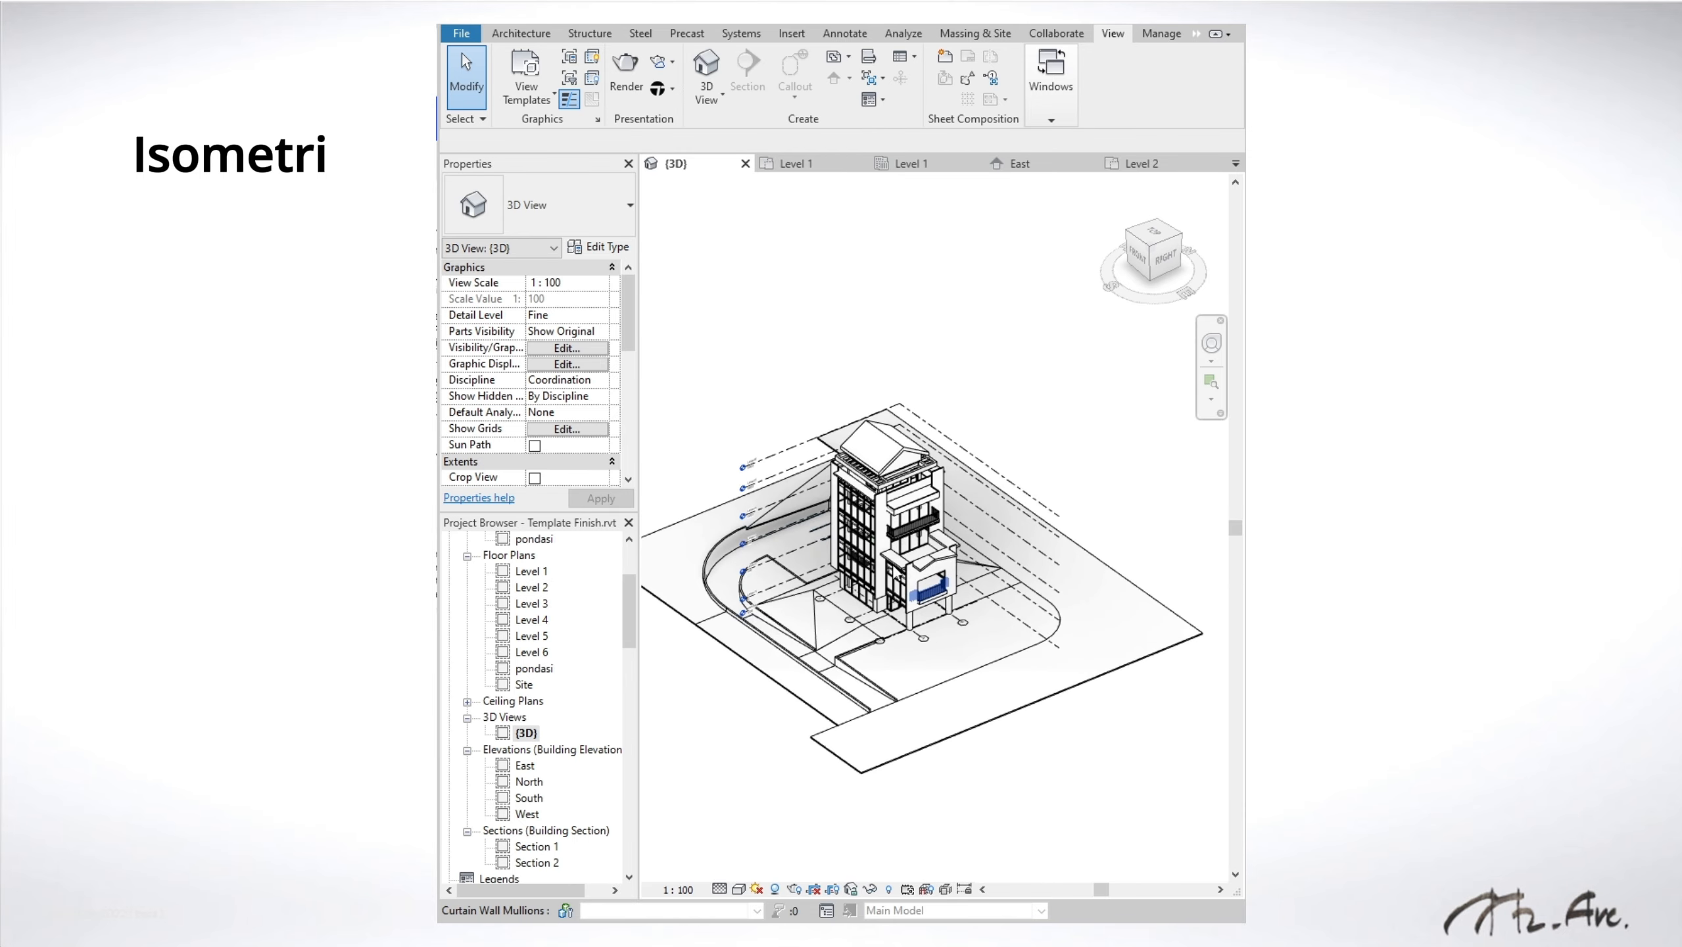
scroll(925, 597, up, 2)
Step: Duplicate the {3D} view and rename the copy Isomteri
right_click(523, 732)
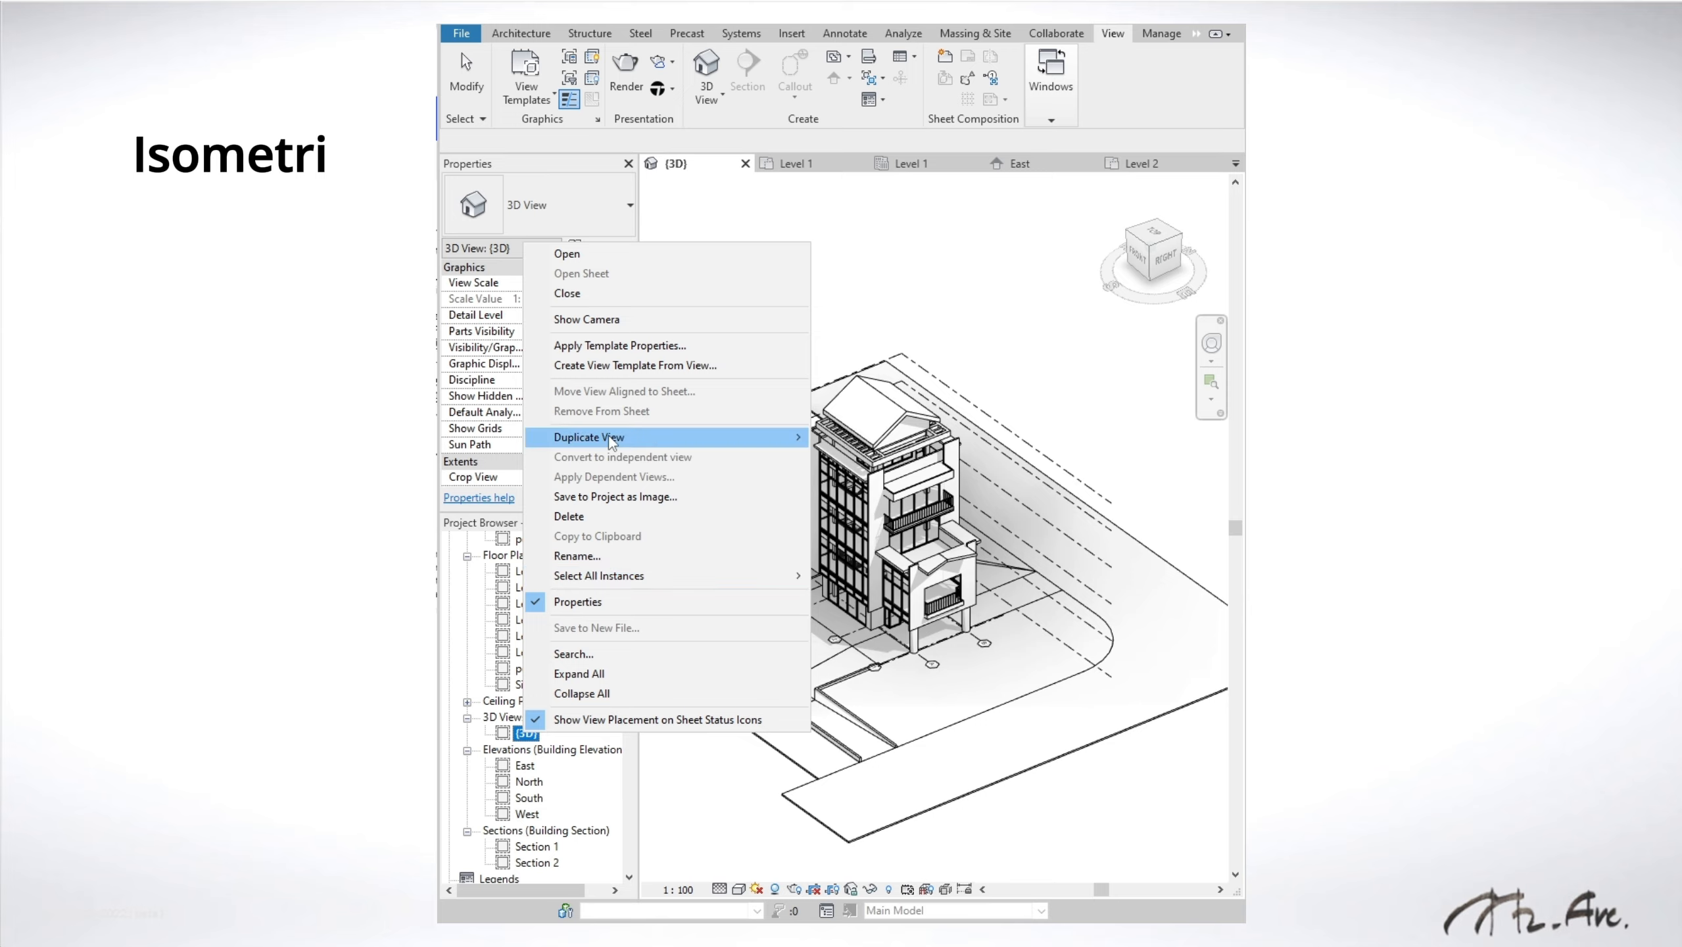
mouse_move(762, 438)
click(842, 441)
click(547, 749)
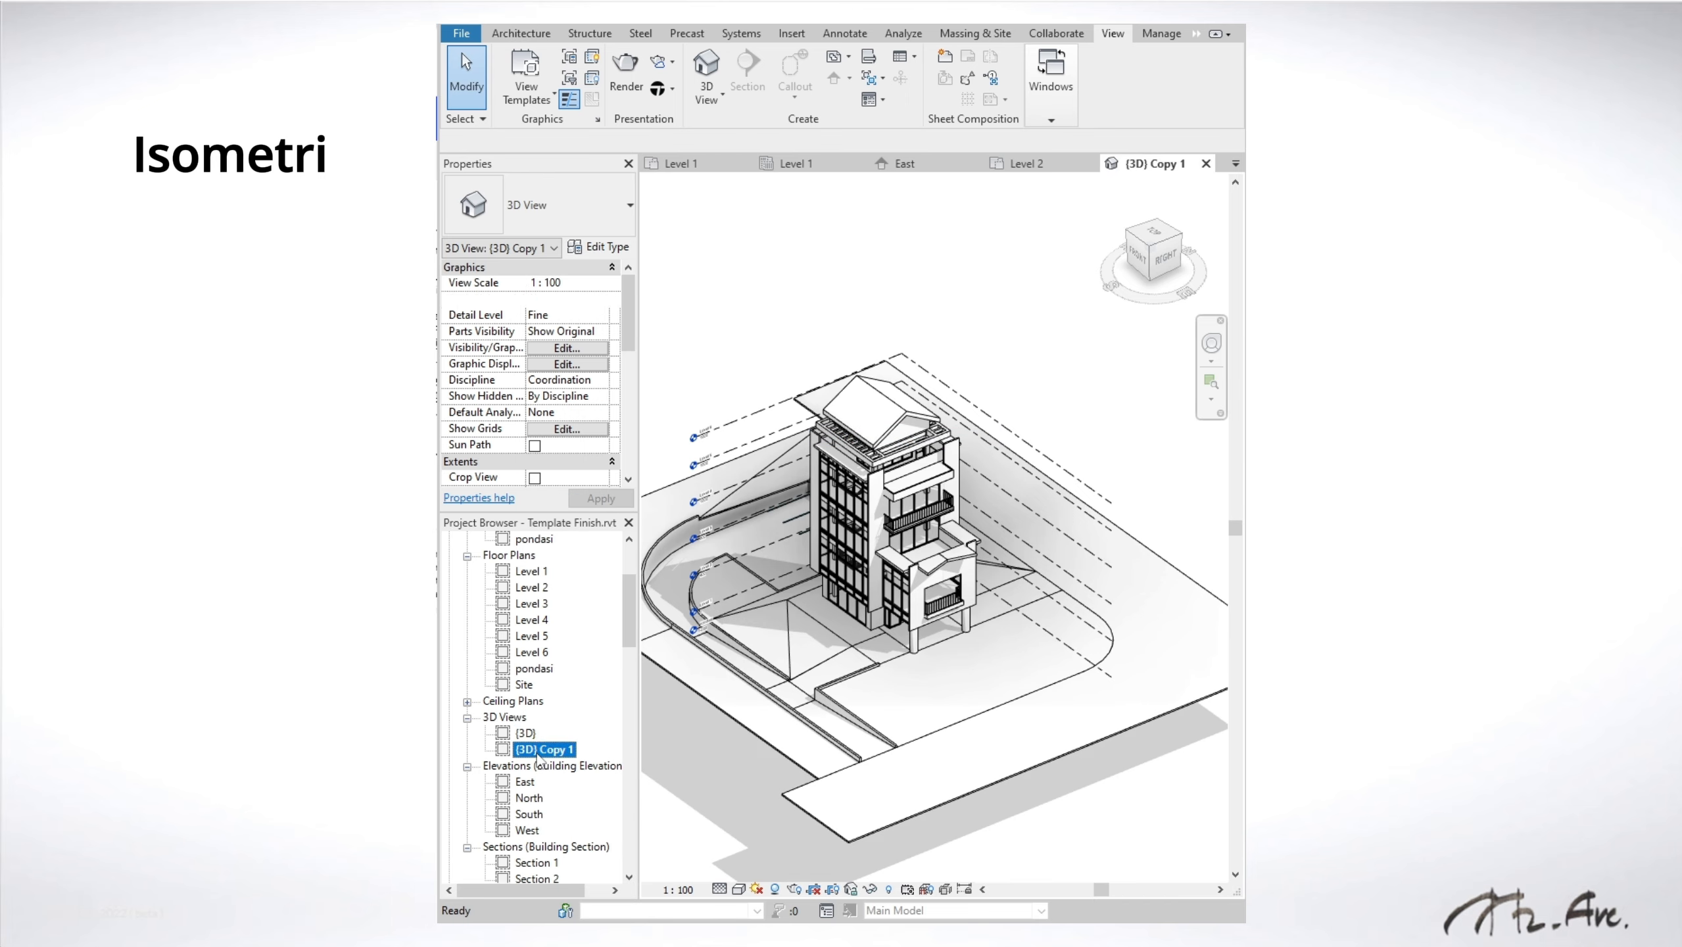
right_click(547, 749)
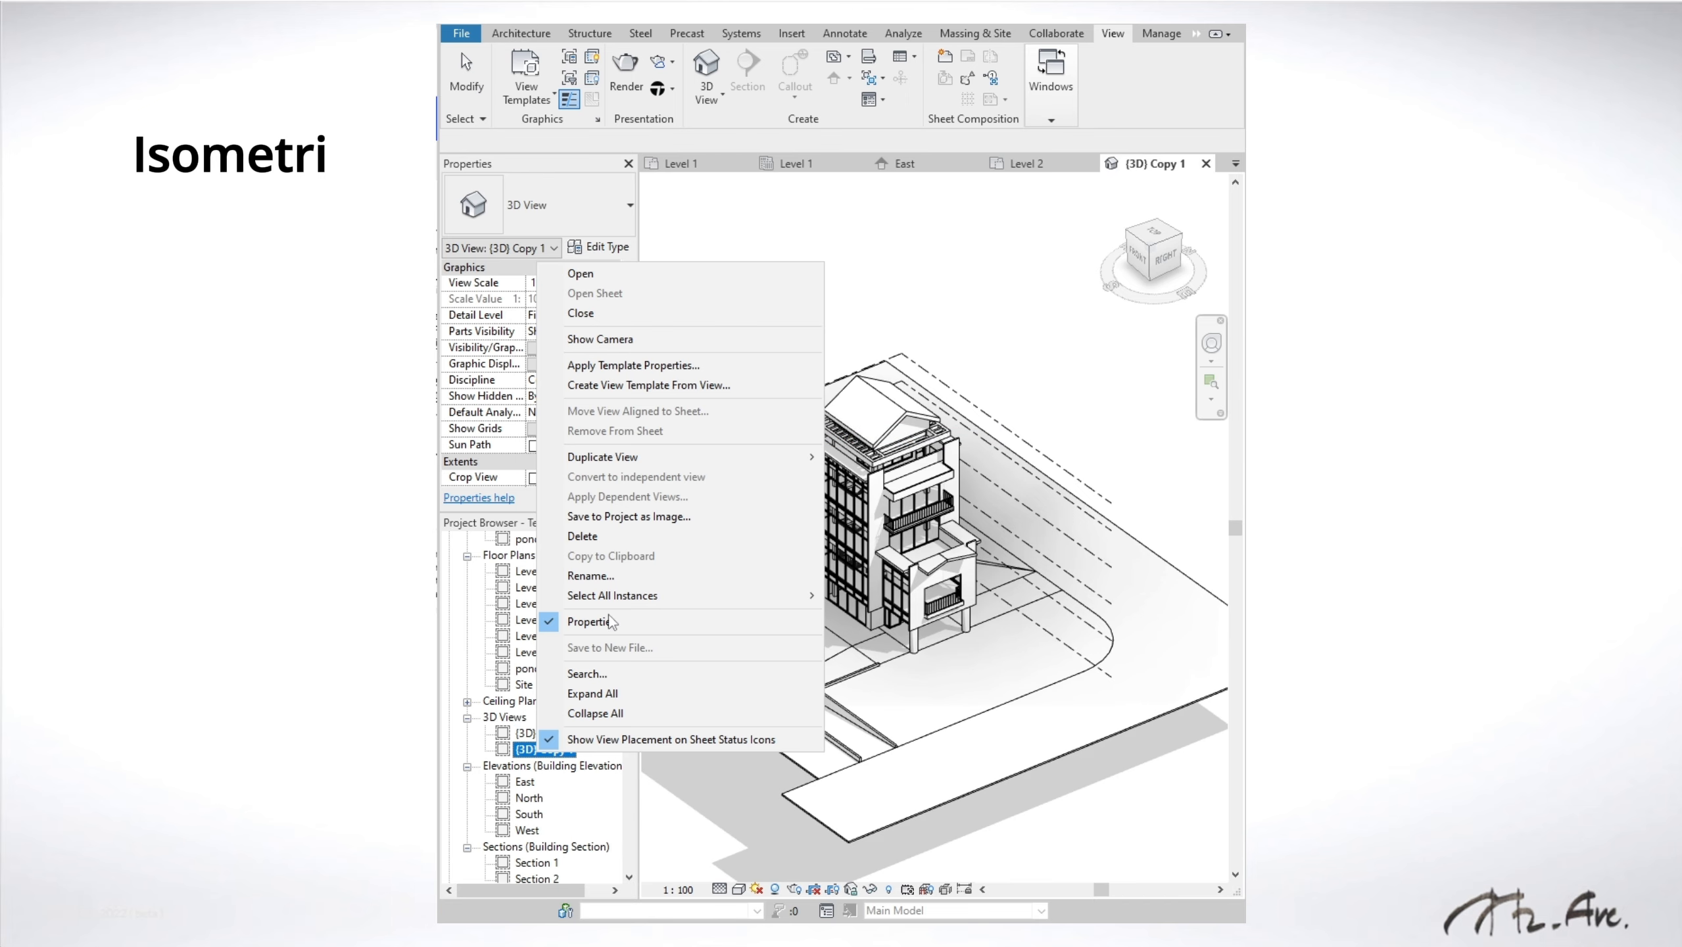
click(616, 575)
text(Isomteri)
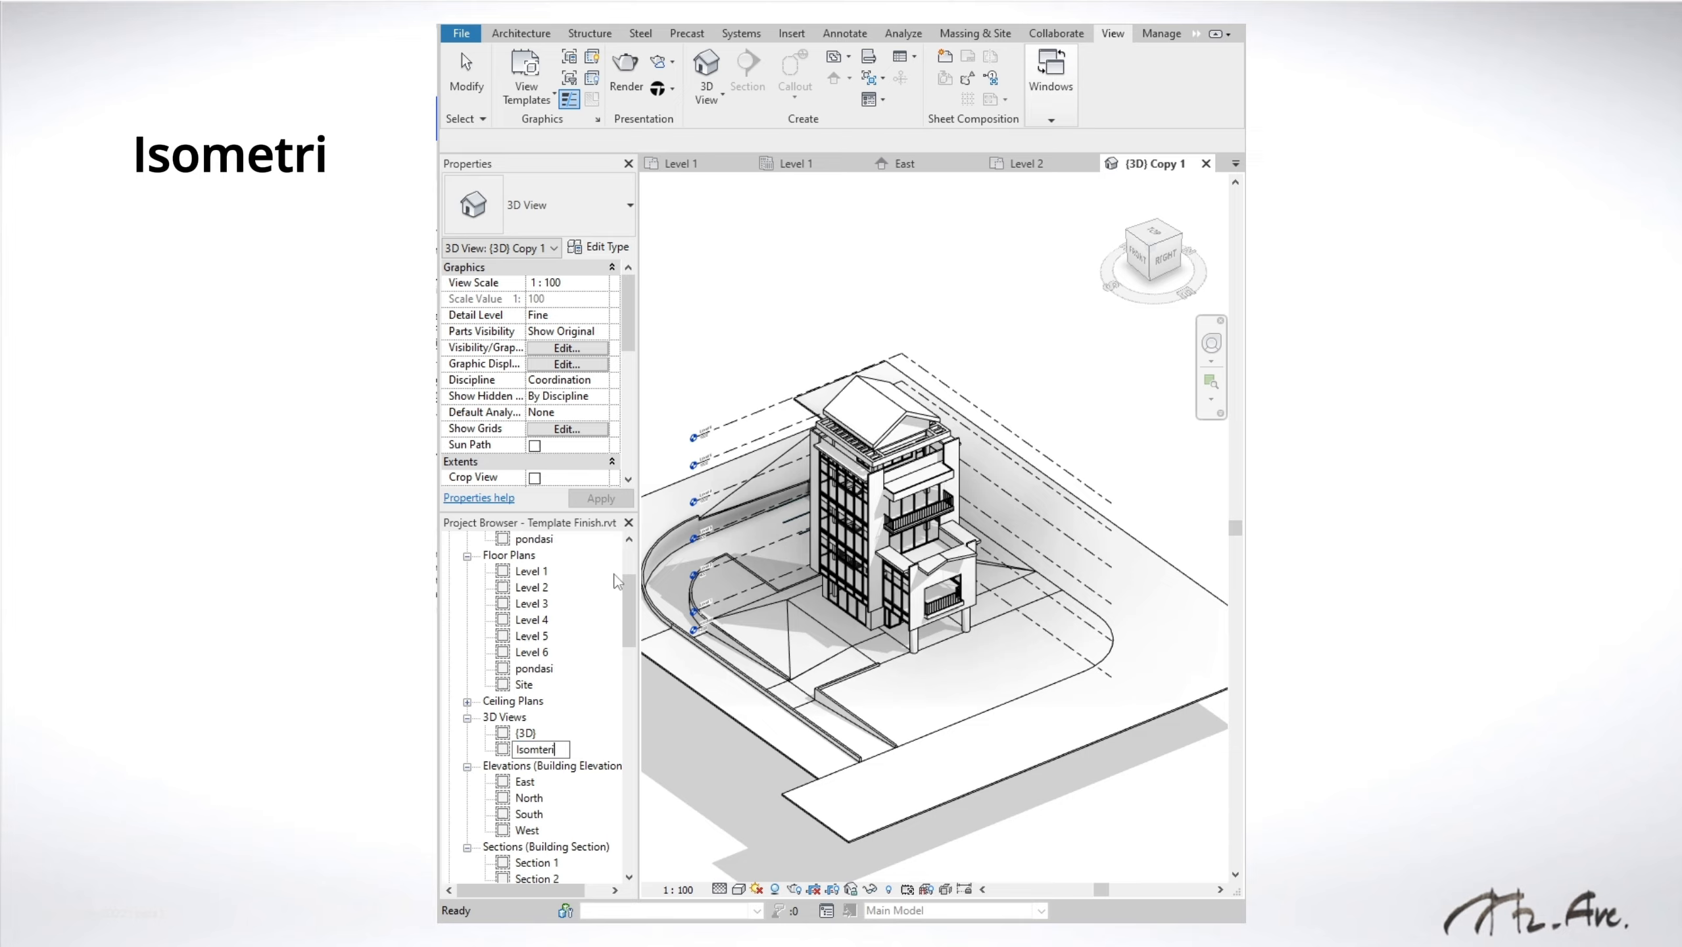
key(Return)
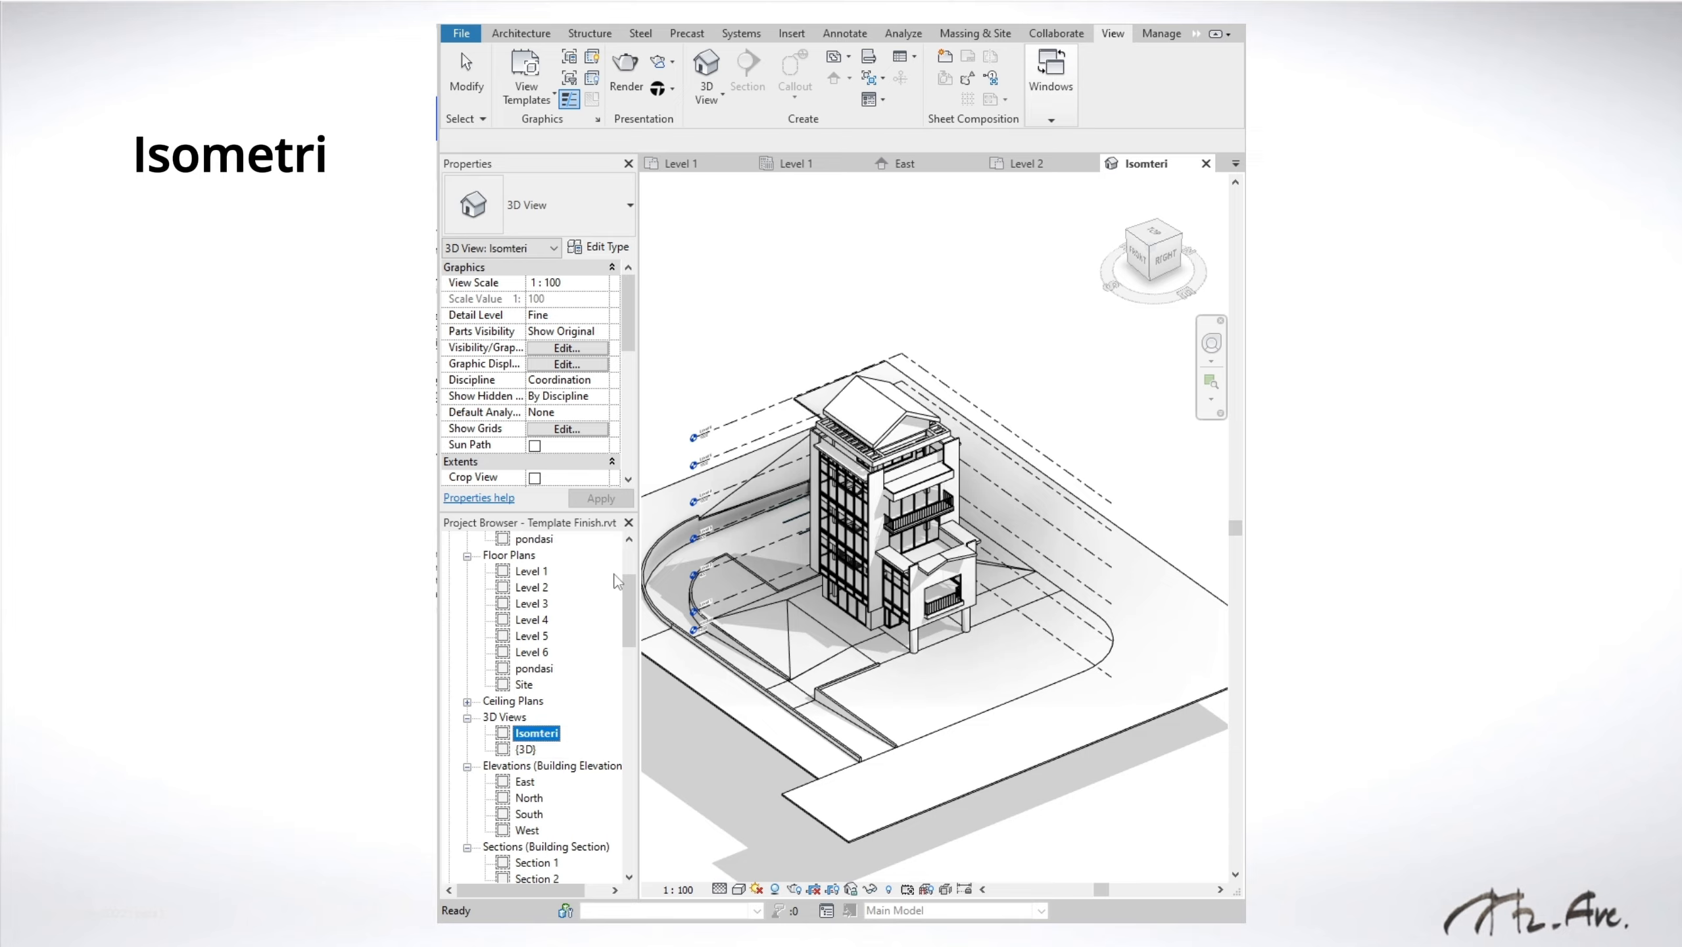
Step: Orient the Isomteri view to the isometric from the top-front-right corner, with the building centred
click(804, 242)
click(1157, 244)
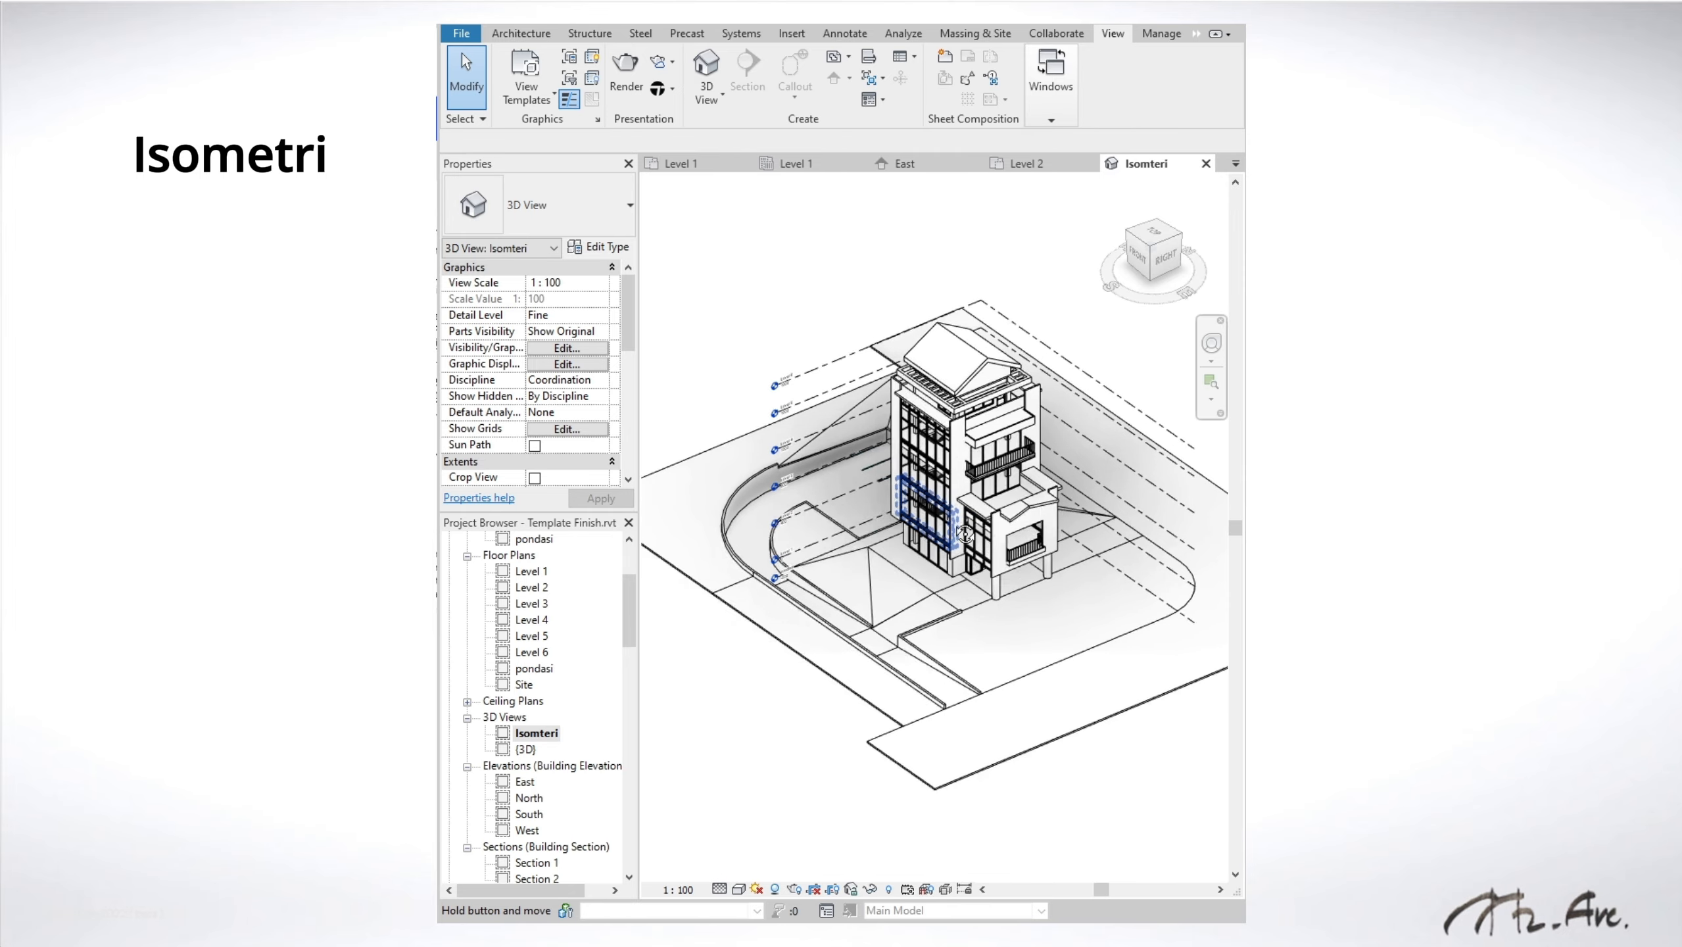
click(1158, 246)
scroll(1127, 524, down, 2)
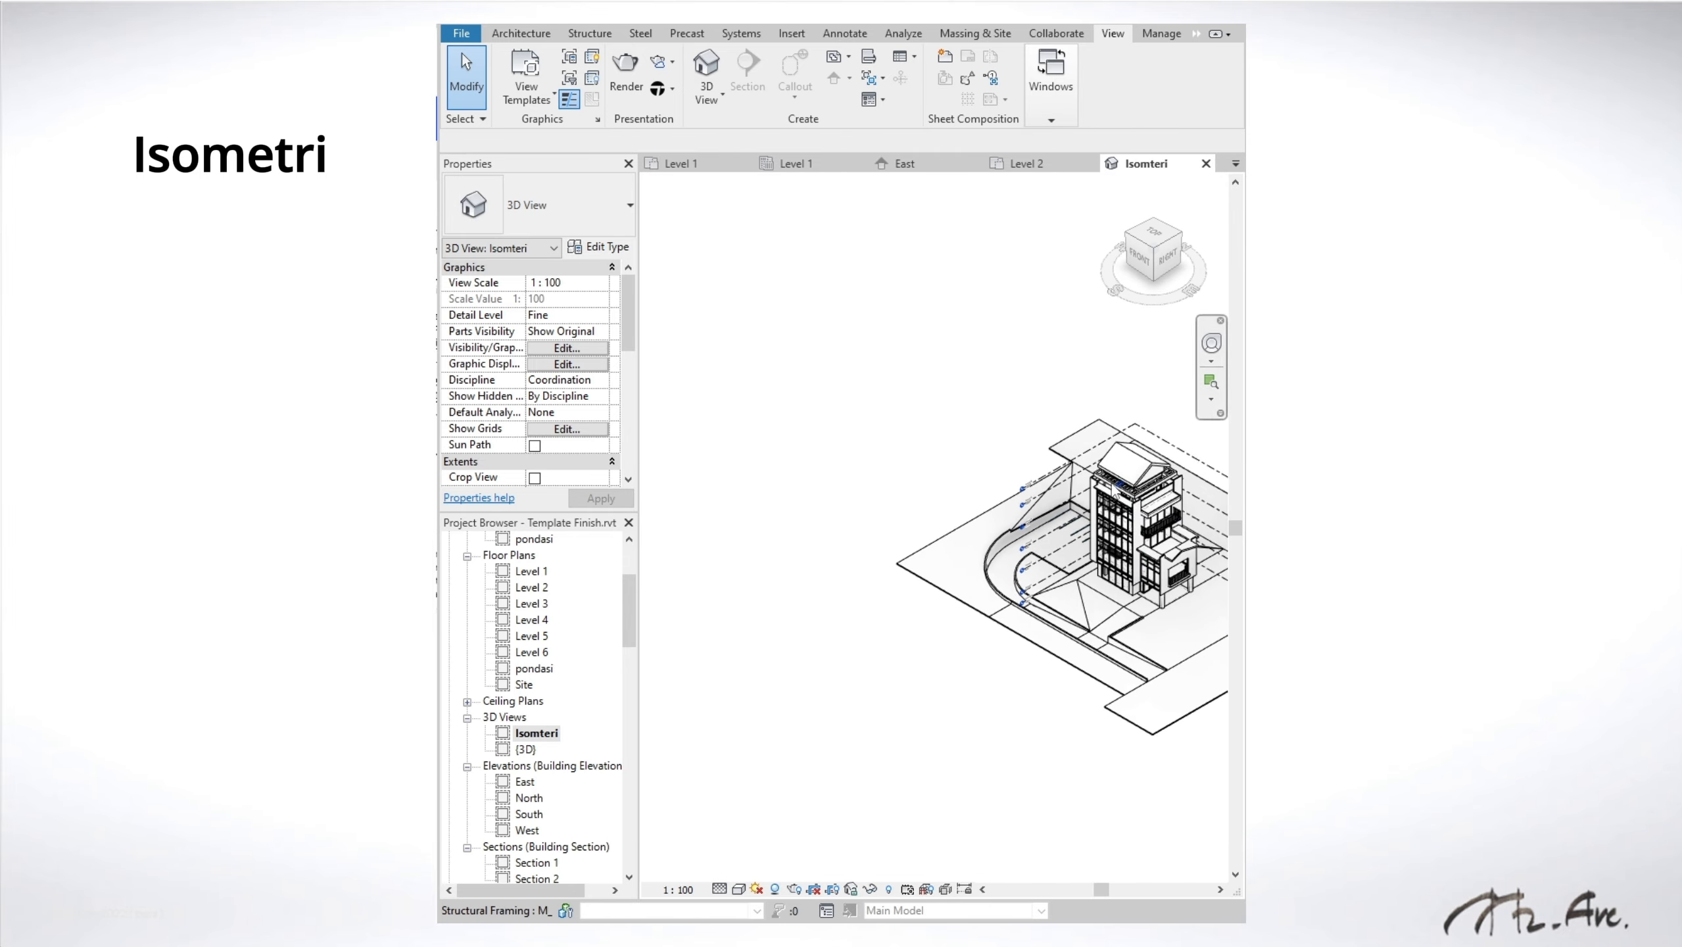
middle_drag(1120, 547, 926, 554)
scroll(951, 524, up, 2)
scroll(952, 527, up, 3)
scroll(953, 557, down, 1)
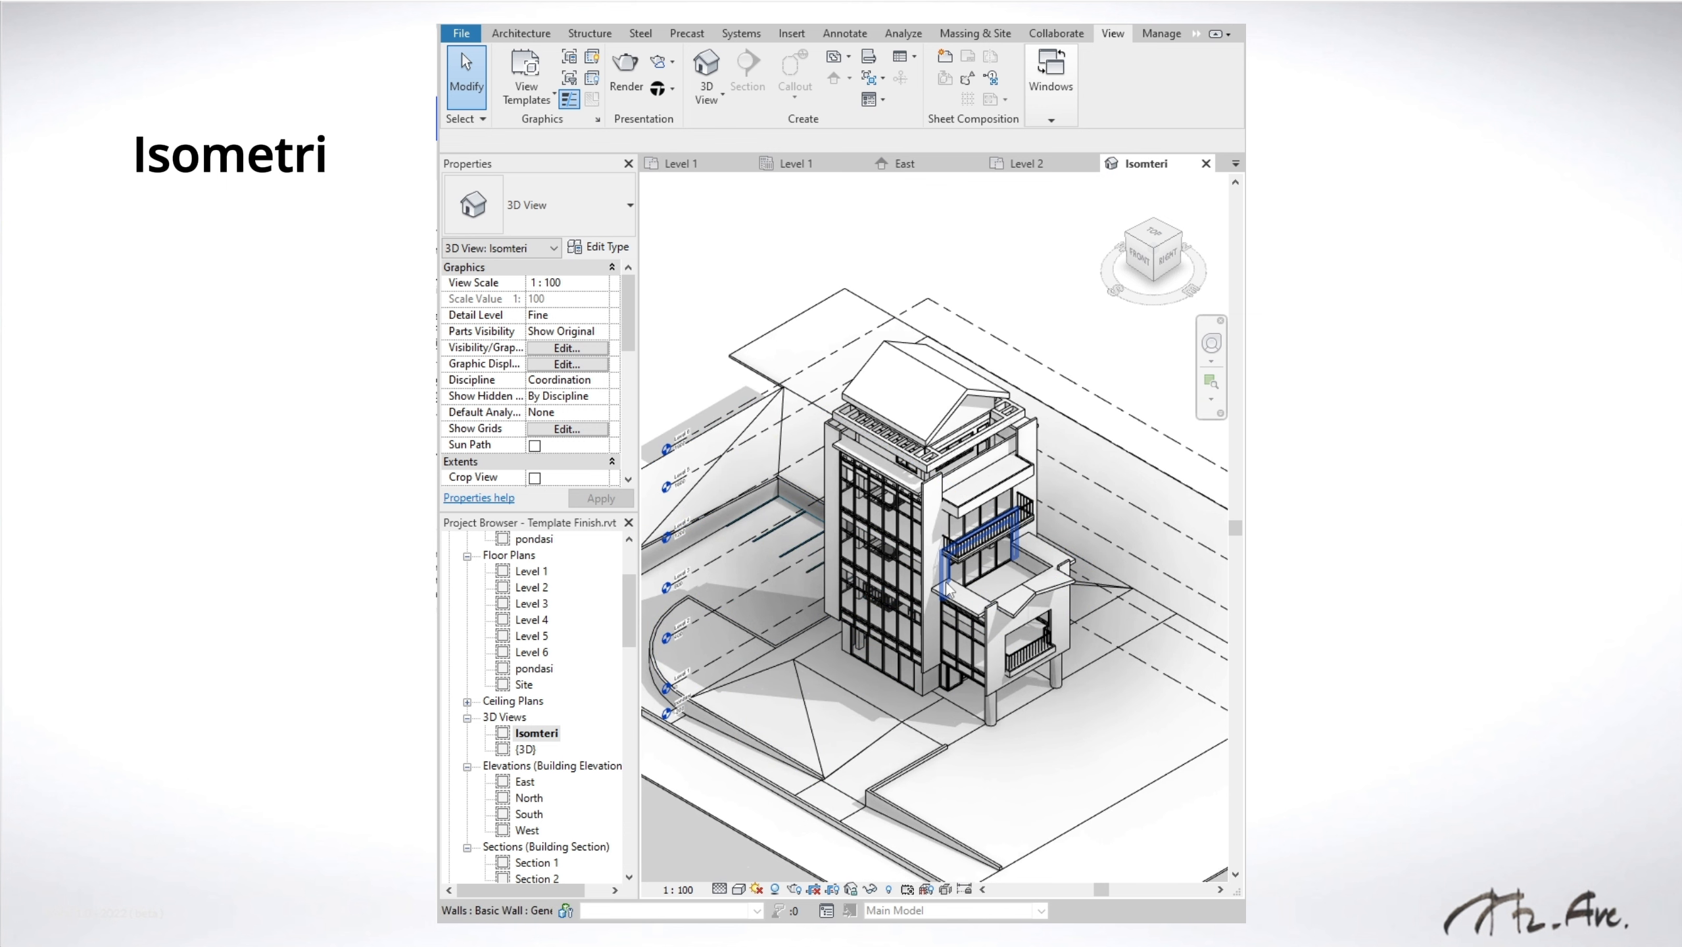
Step: Hide the Levels and Grids annotation categories in the Isomteri view's Visibility/Graphic Overrides
key(v)
key(v)
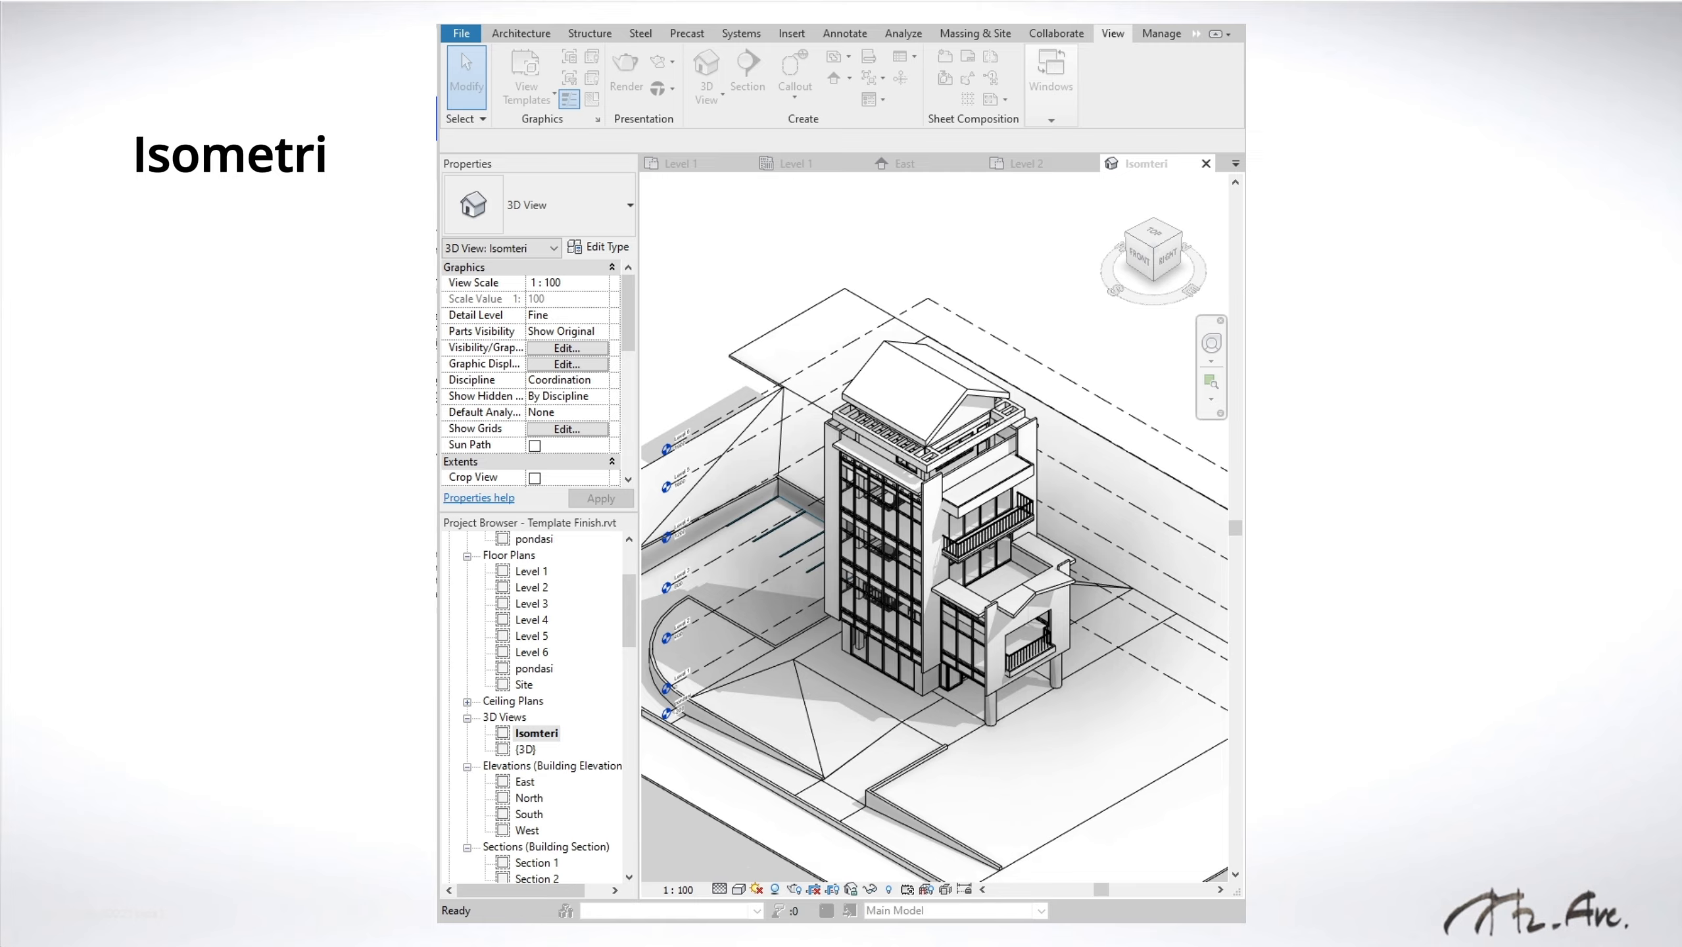
click(631, 178)
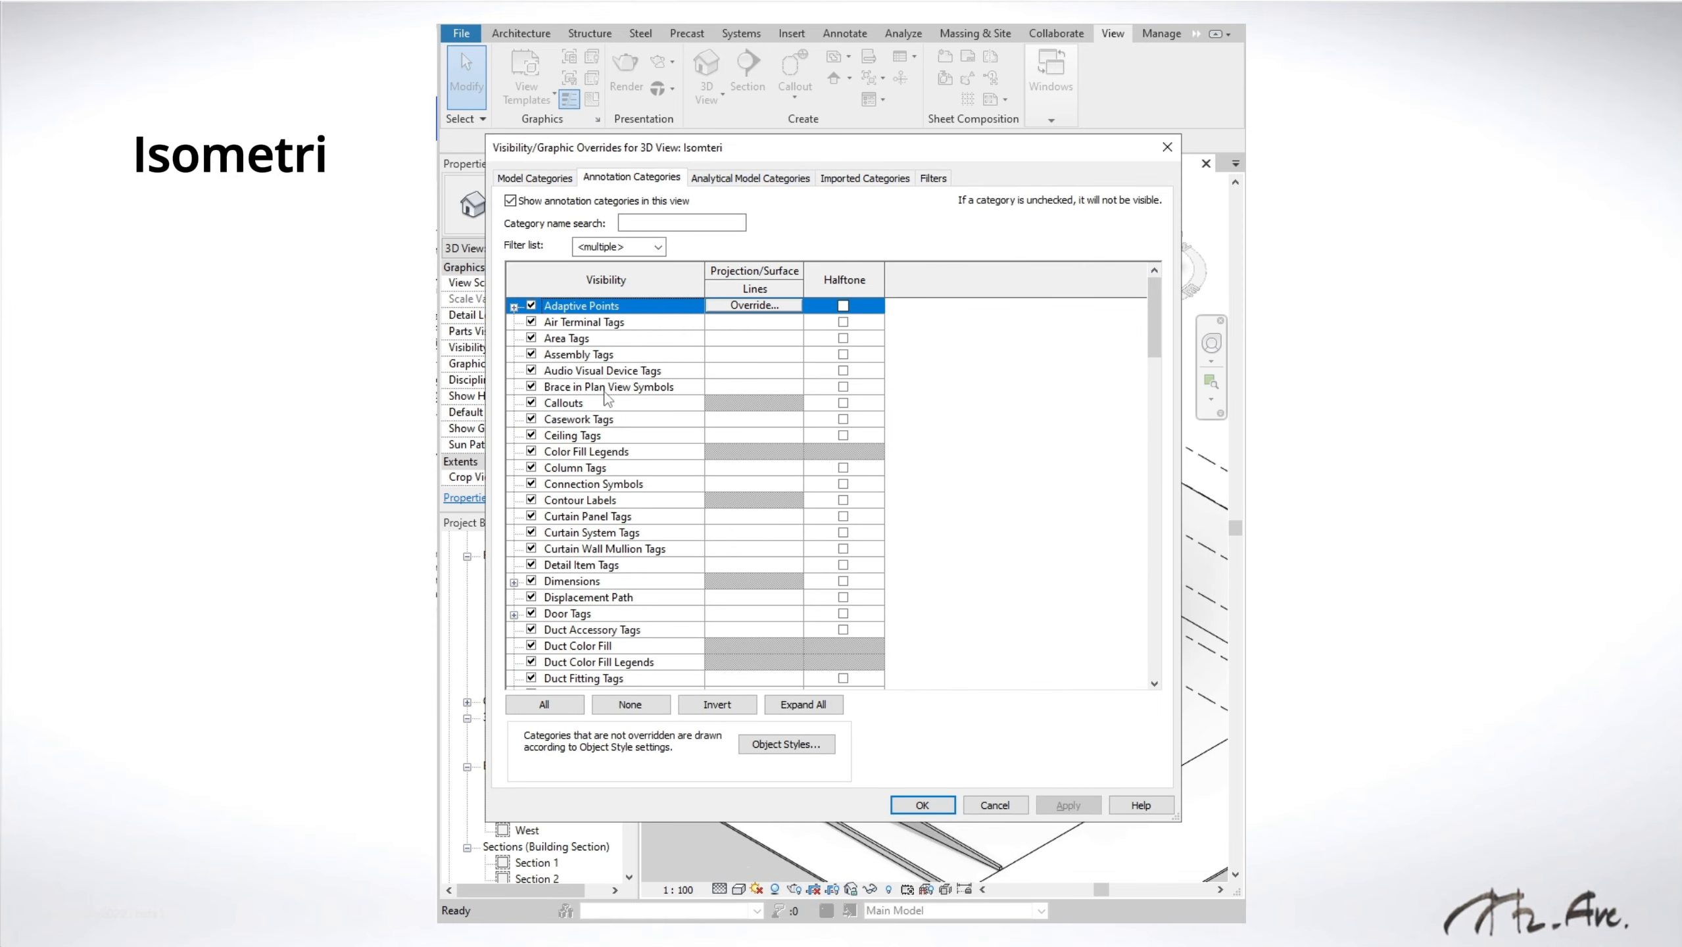
click(604, 393)
key(l)
scroll(580, 550, down, 1)
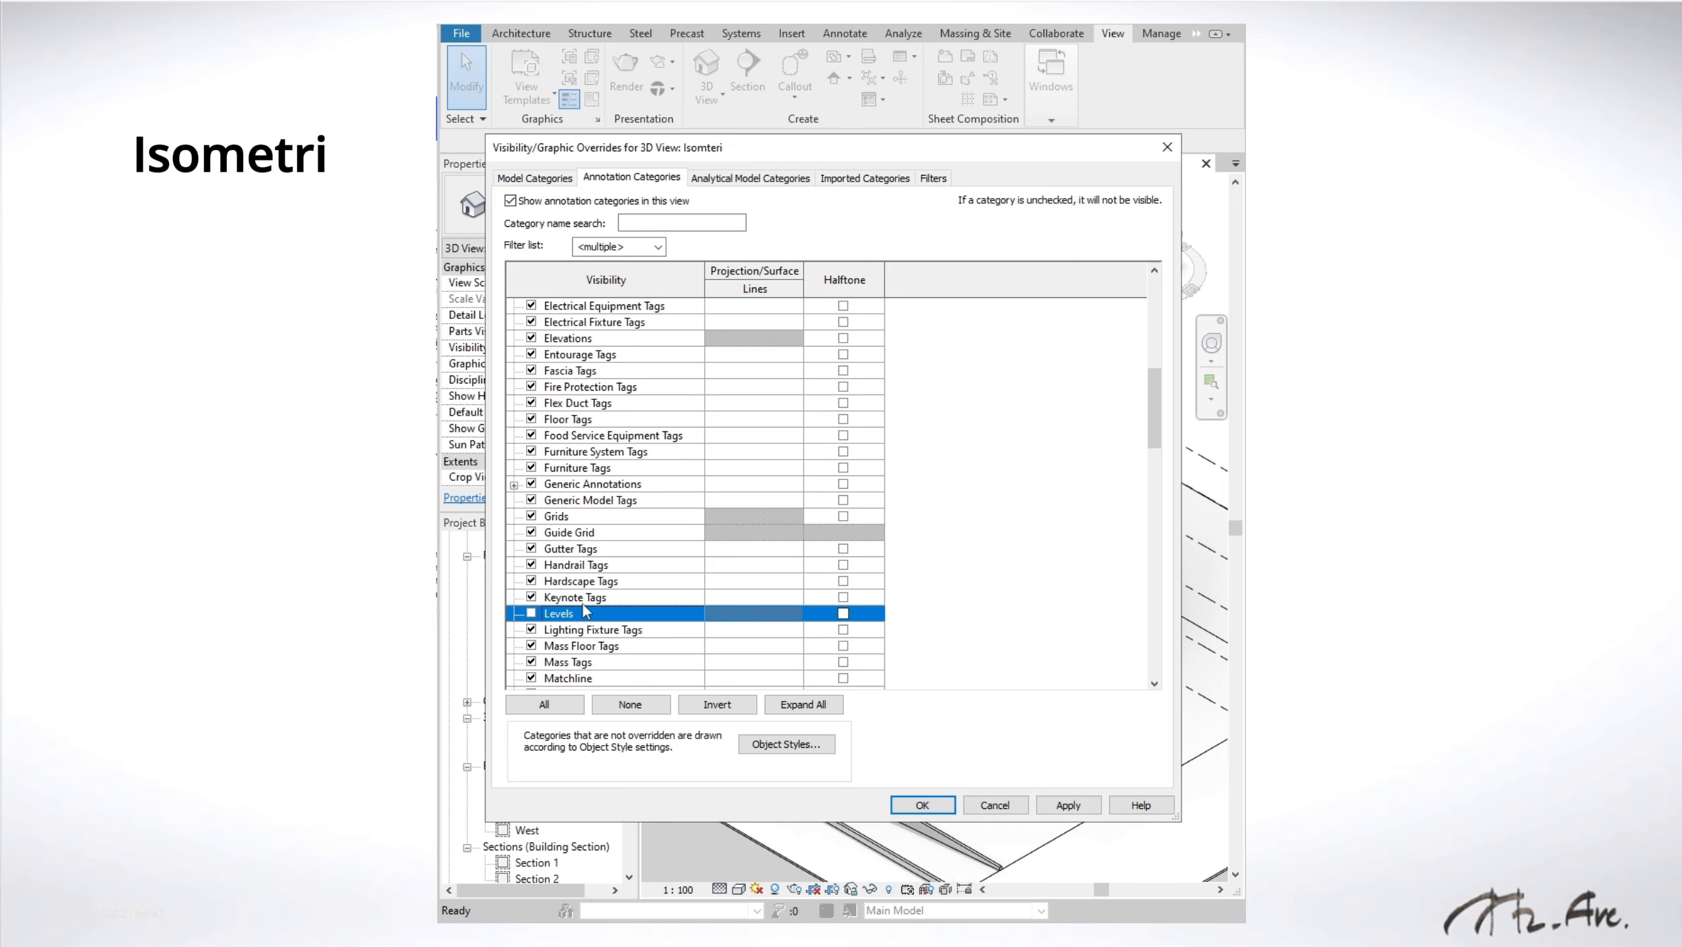
key(g)
click(530, 517)
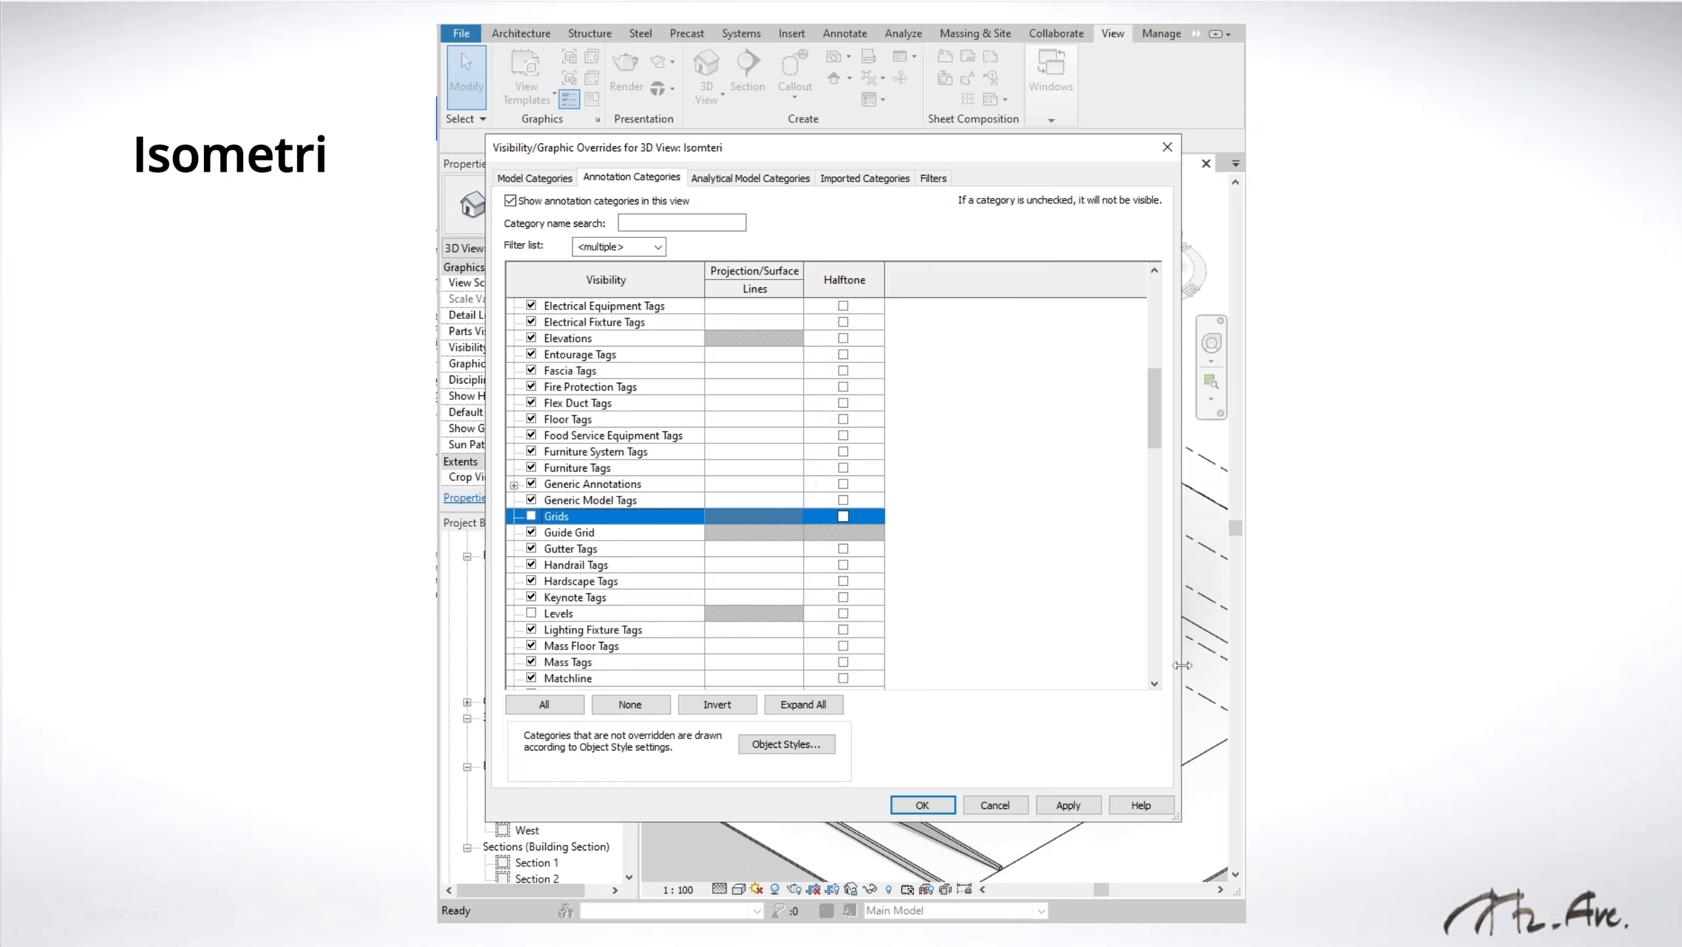
click(1047, 805)
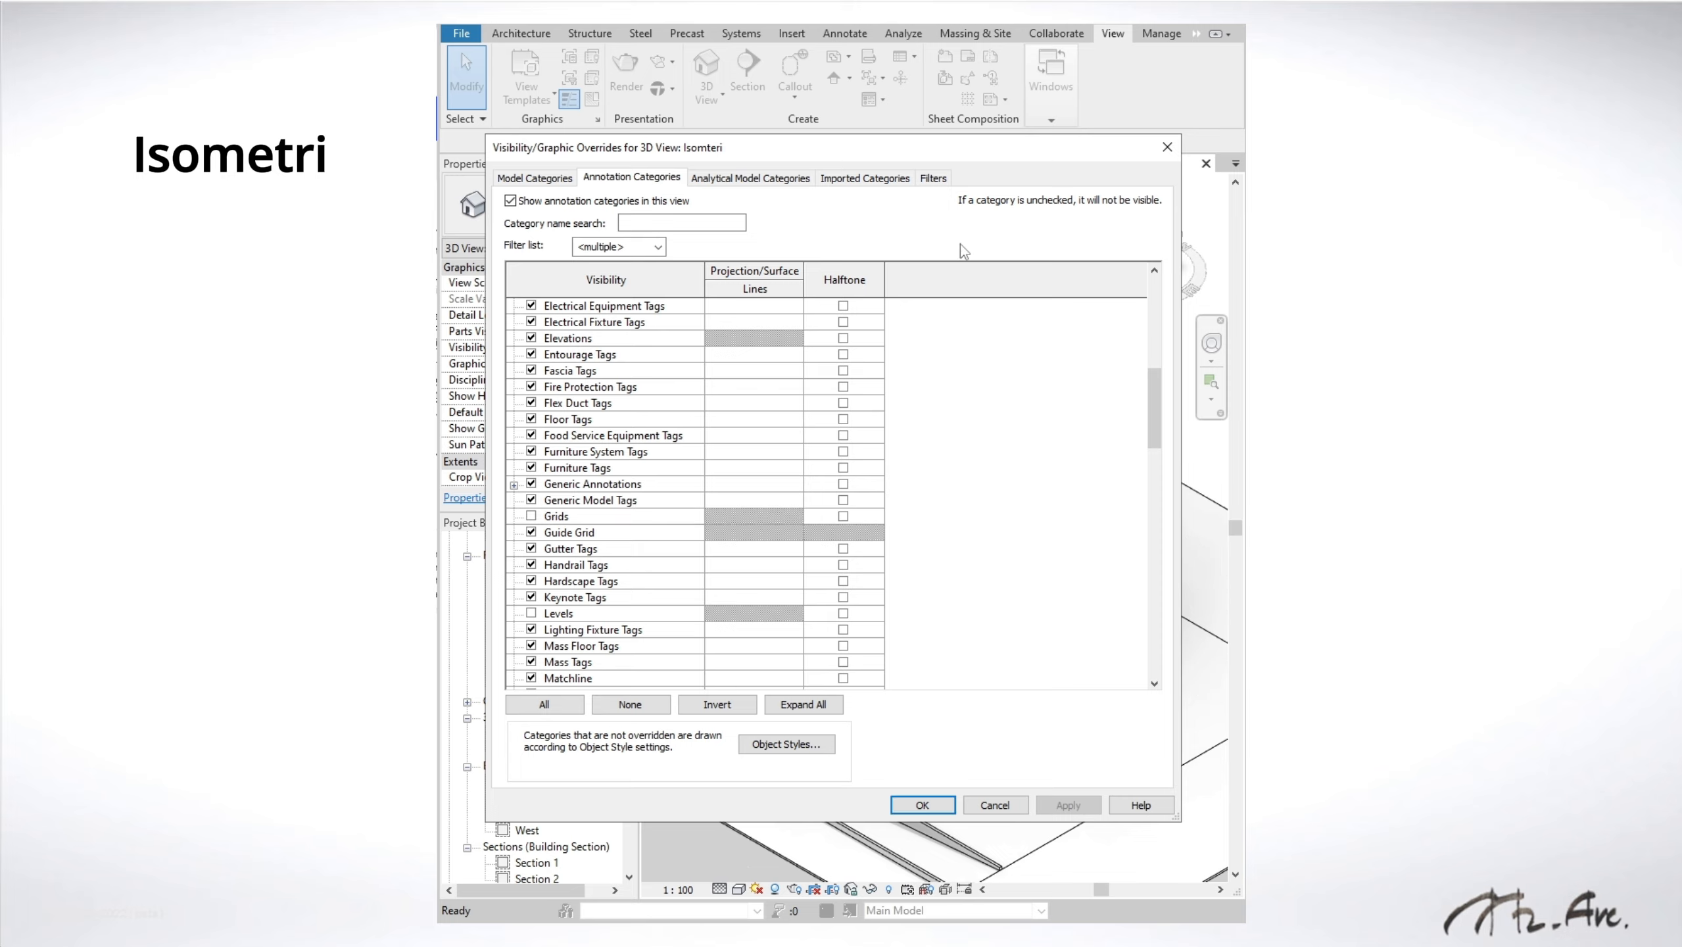
click(935, 808)
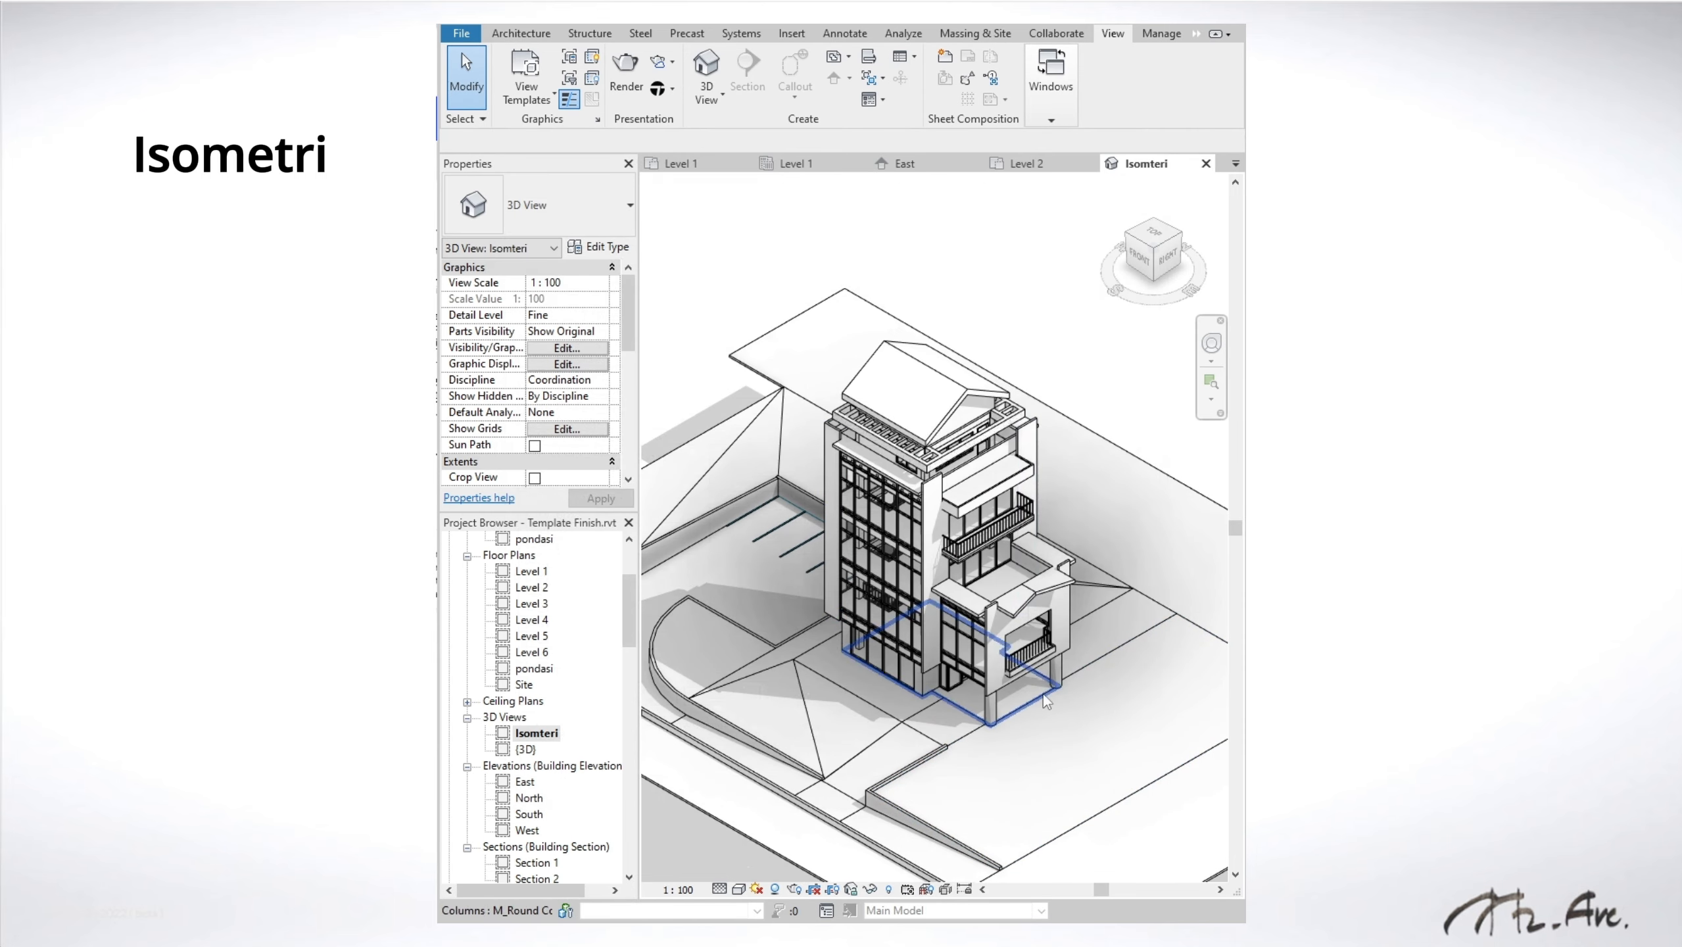
Step: Examine the building and site in the Isomteri view and realign it to the top-front-right isometric
scroll(932, 556, down, 2)
scroll(932, 556, up, 1)
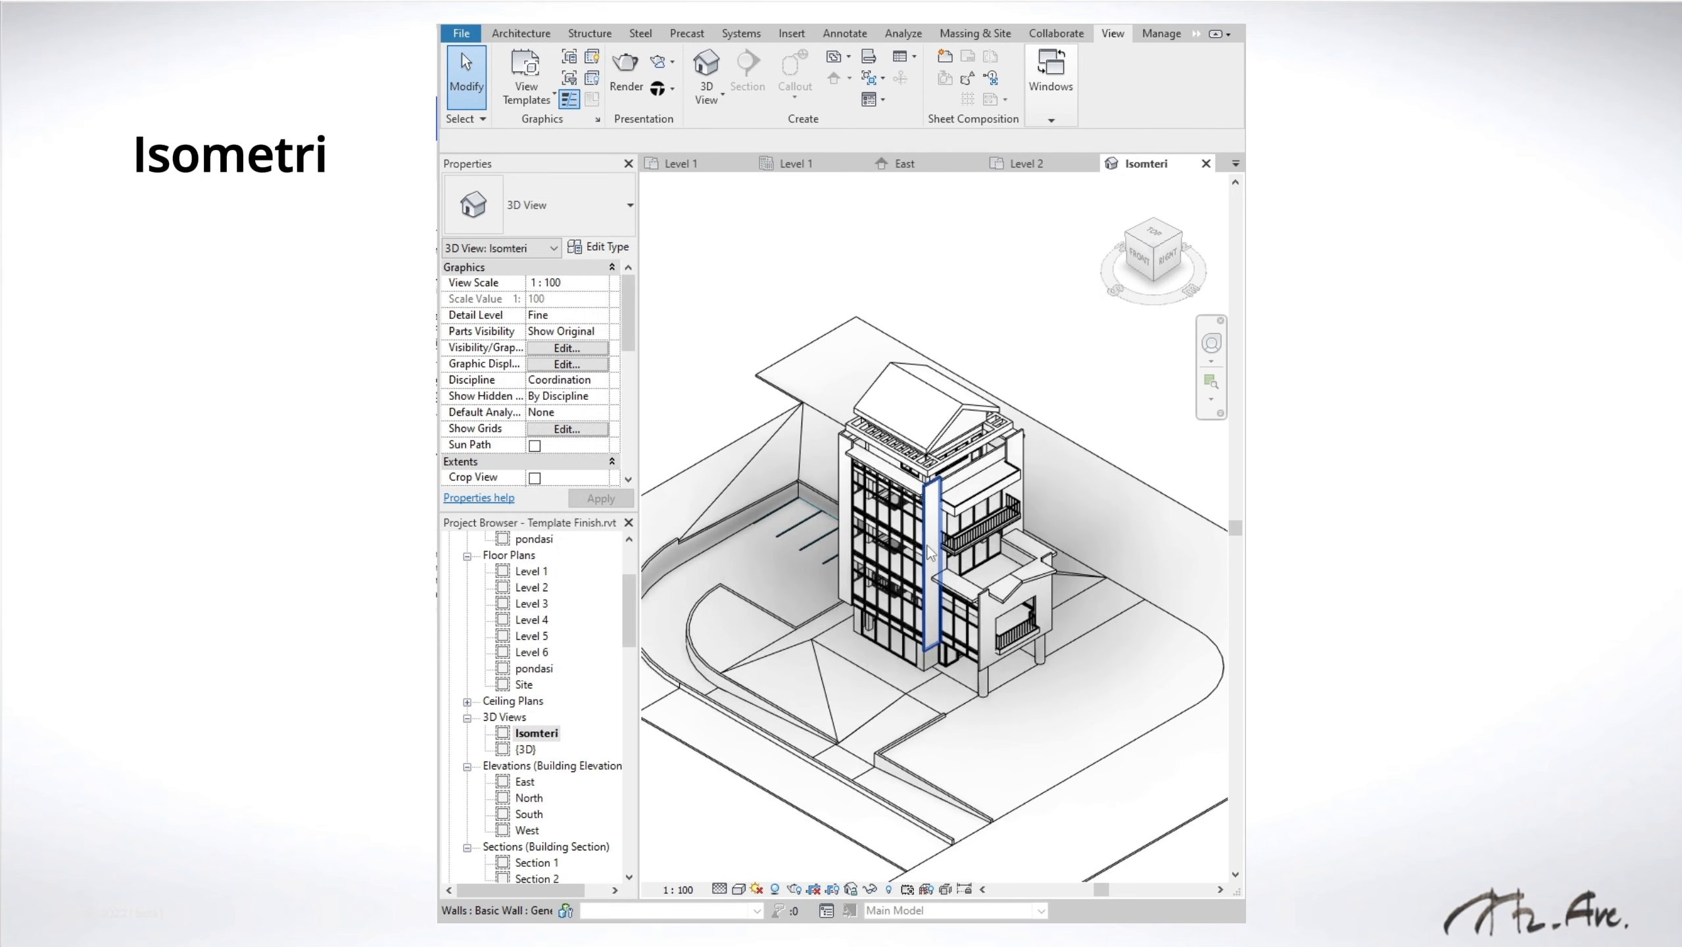
middle_drag(936, 561, 922, 551)
scroll(922, 551, down, 2)
scroll(931, 551, up, 2)
scroll(941, 552, down, 1)
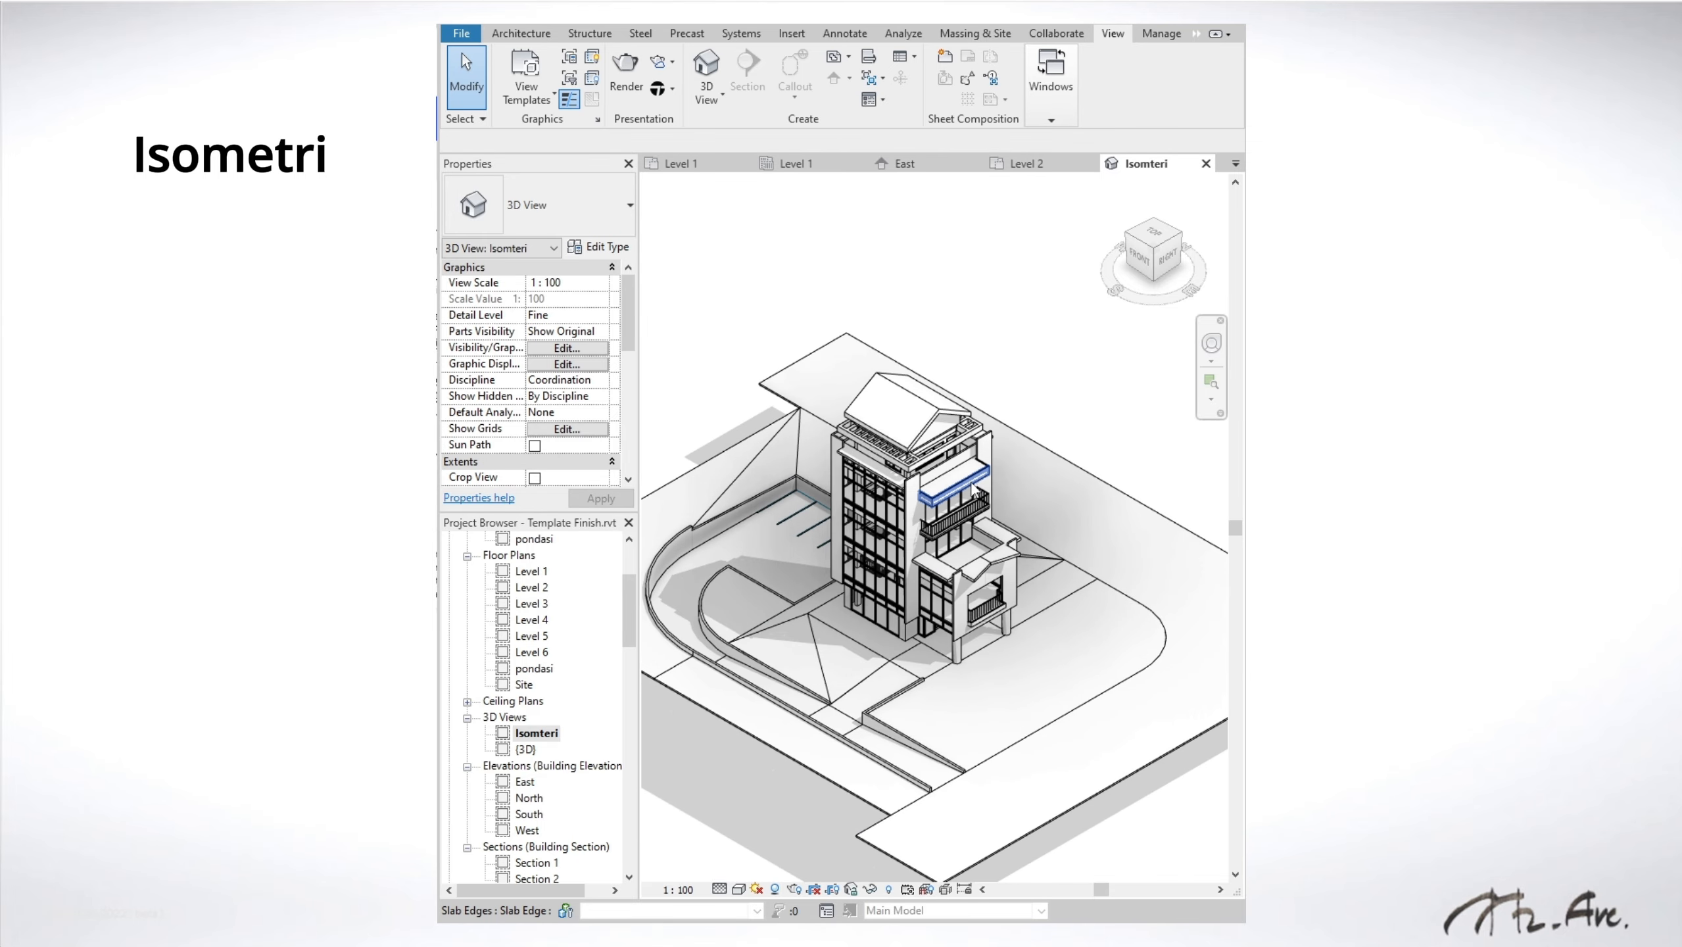
click(1153, 247)
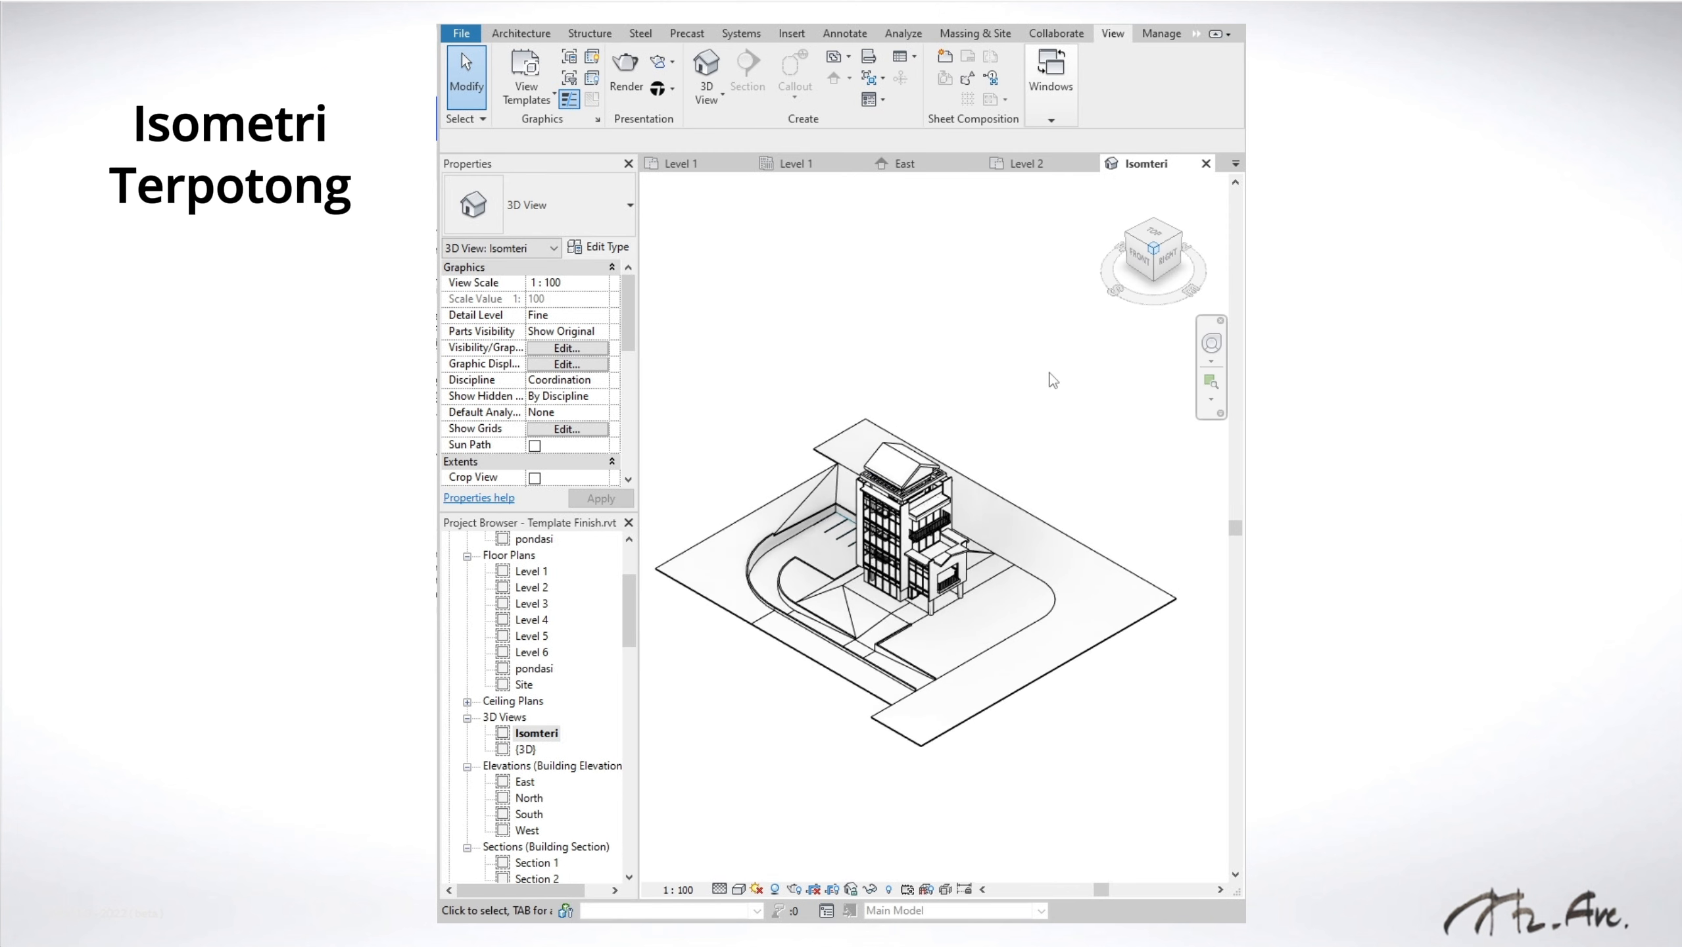
Step: Turn on the Section Box for the Isomteri view
scroll(1034, 597, up, 5)
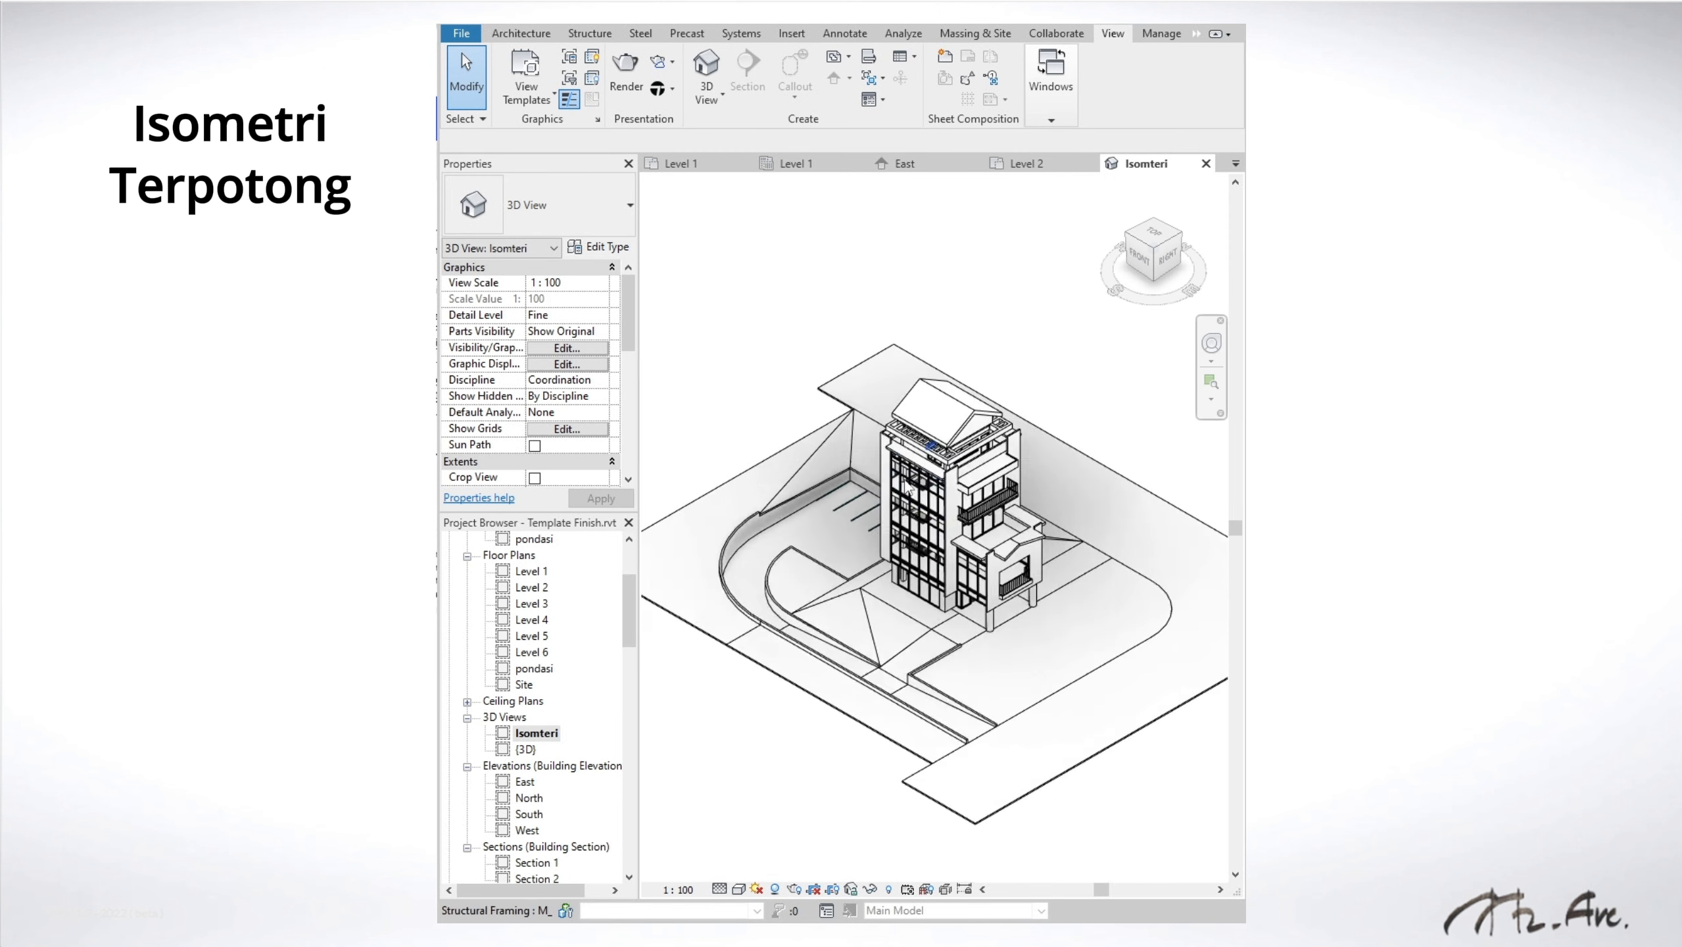
scroll(1030, 650, down, 3)
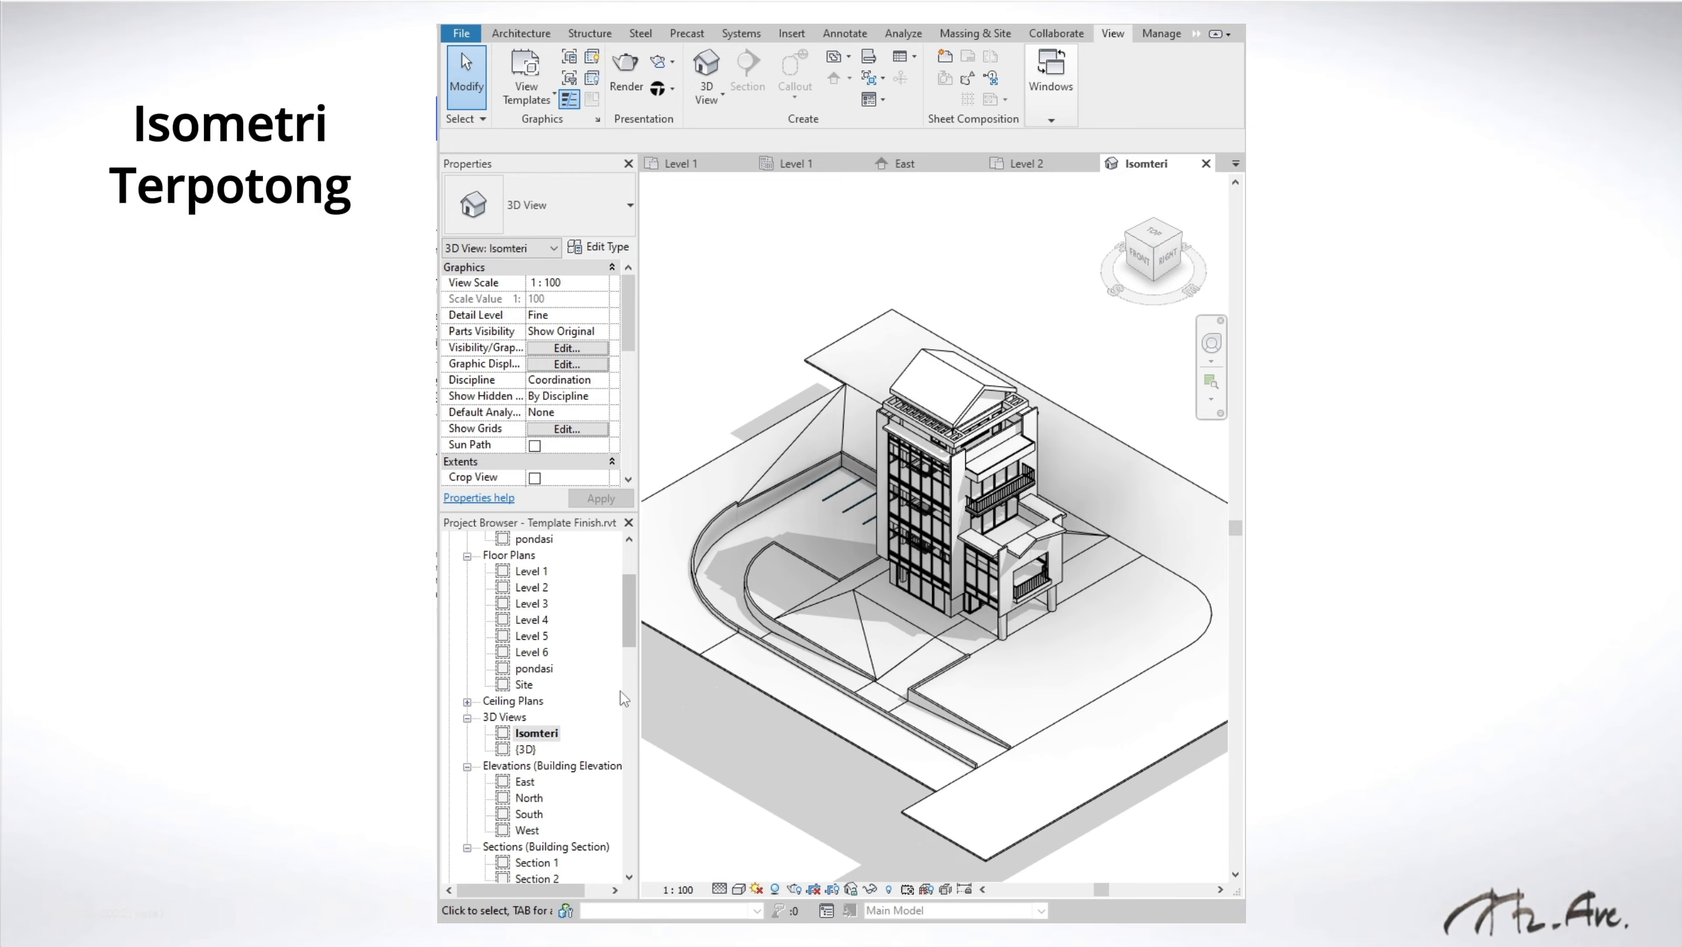
drag(535, 510, 535, 607)
scroll(563, 497, down, 2)
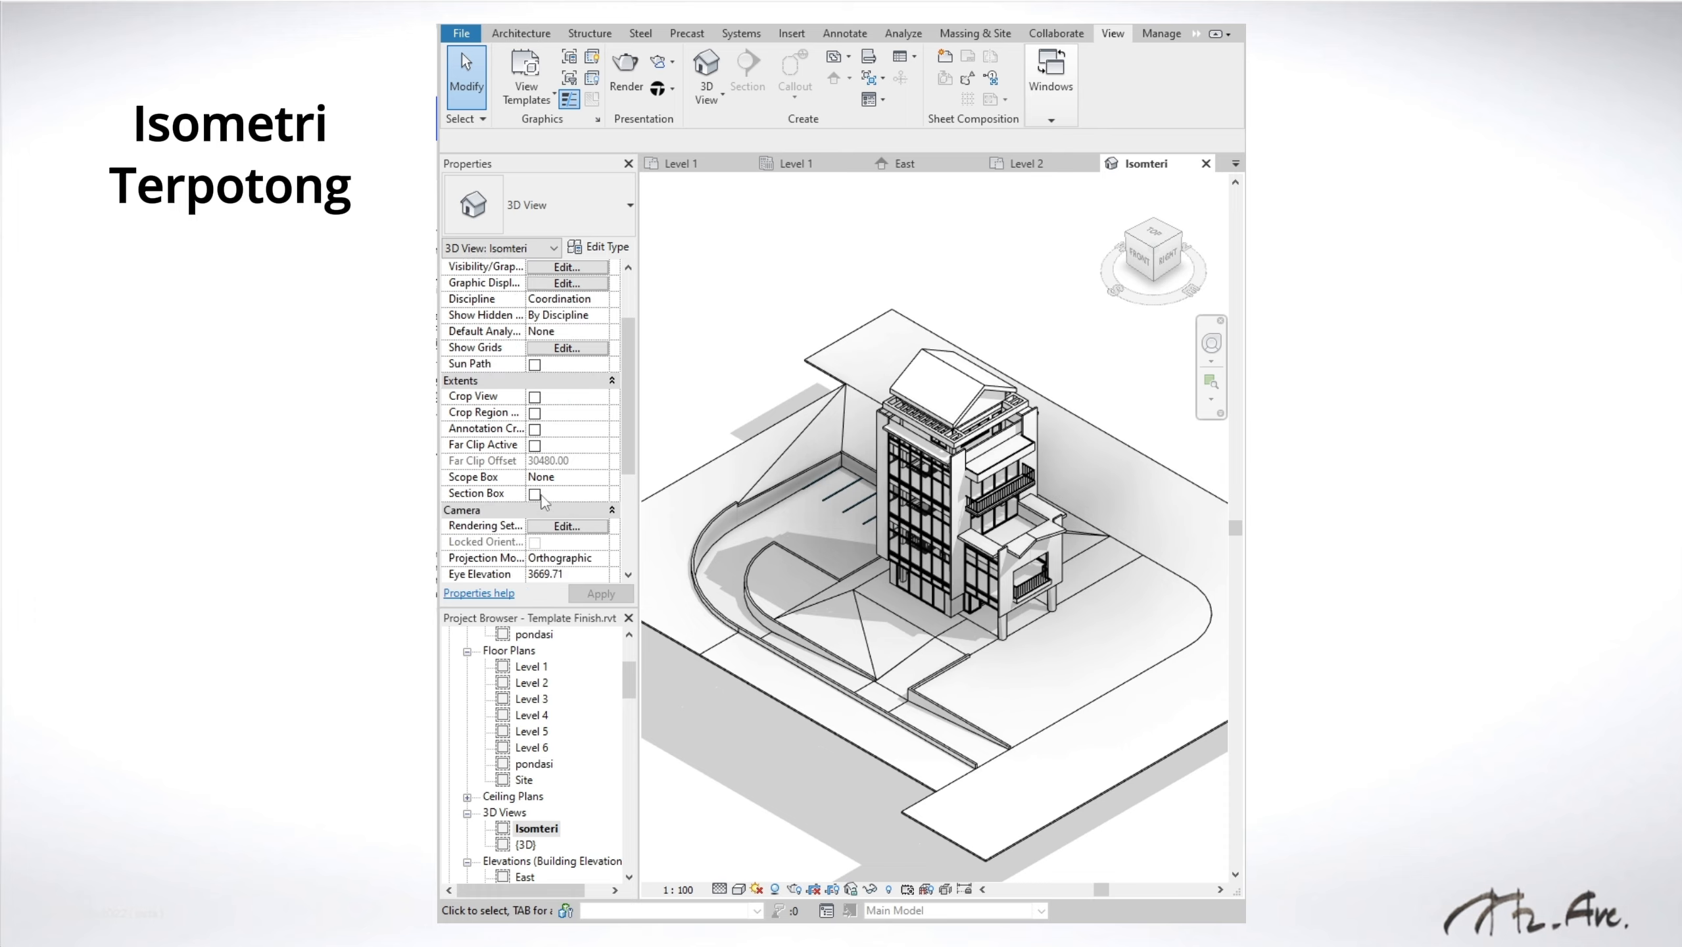
click(535, 494)
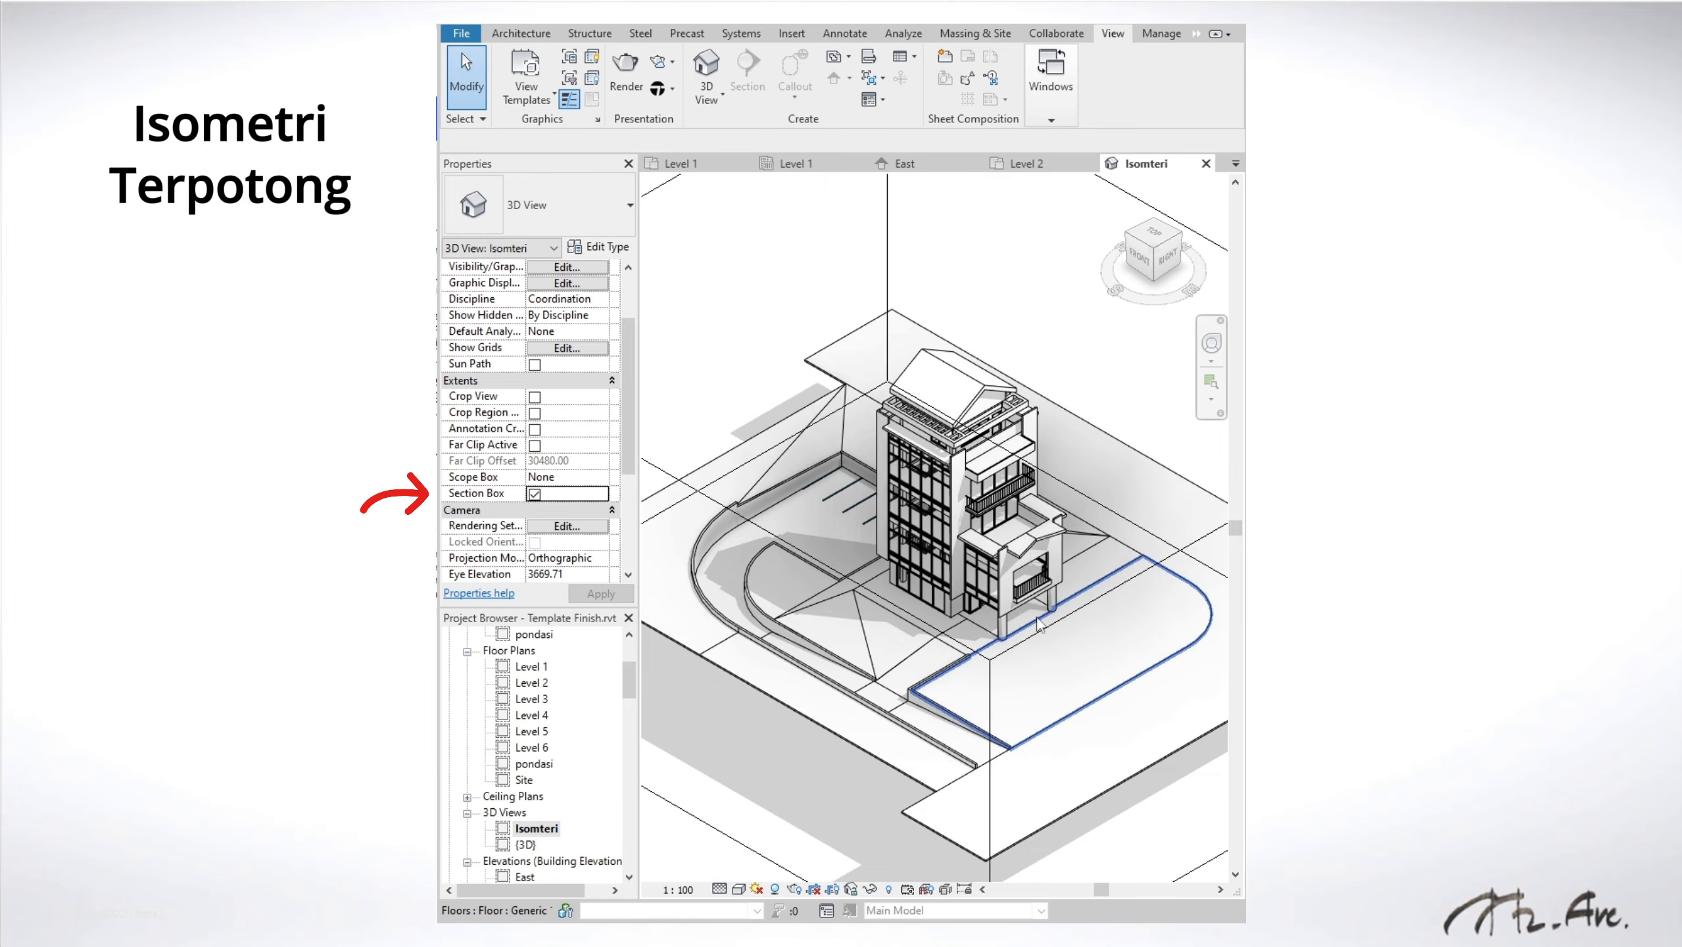
Step: Pull the right face of the section box inward so it cuts through the site beside the building
scroll(1012, 622, down, 3)
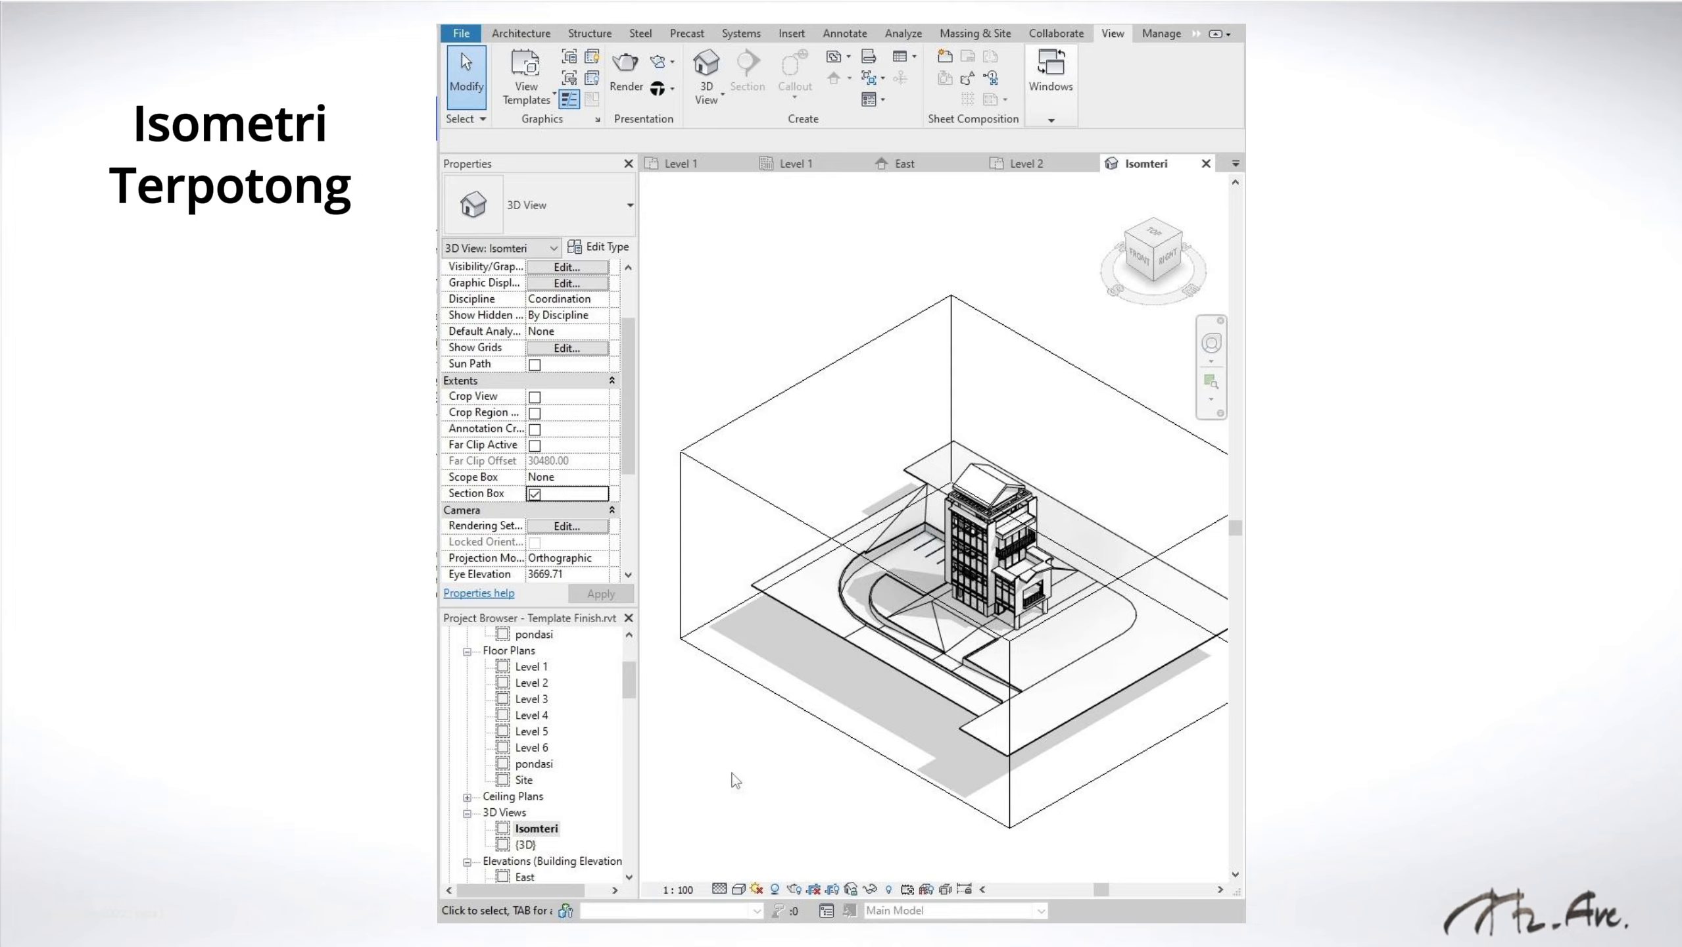
click(1009, 796)
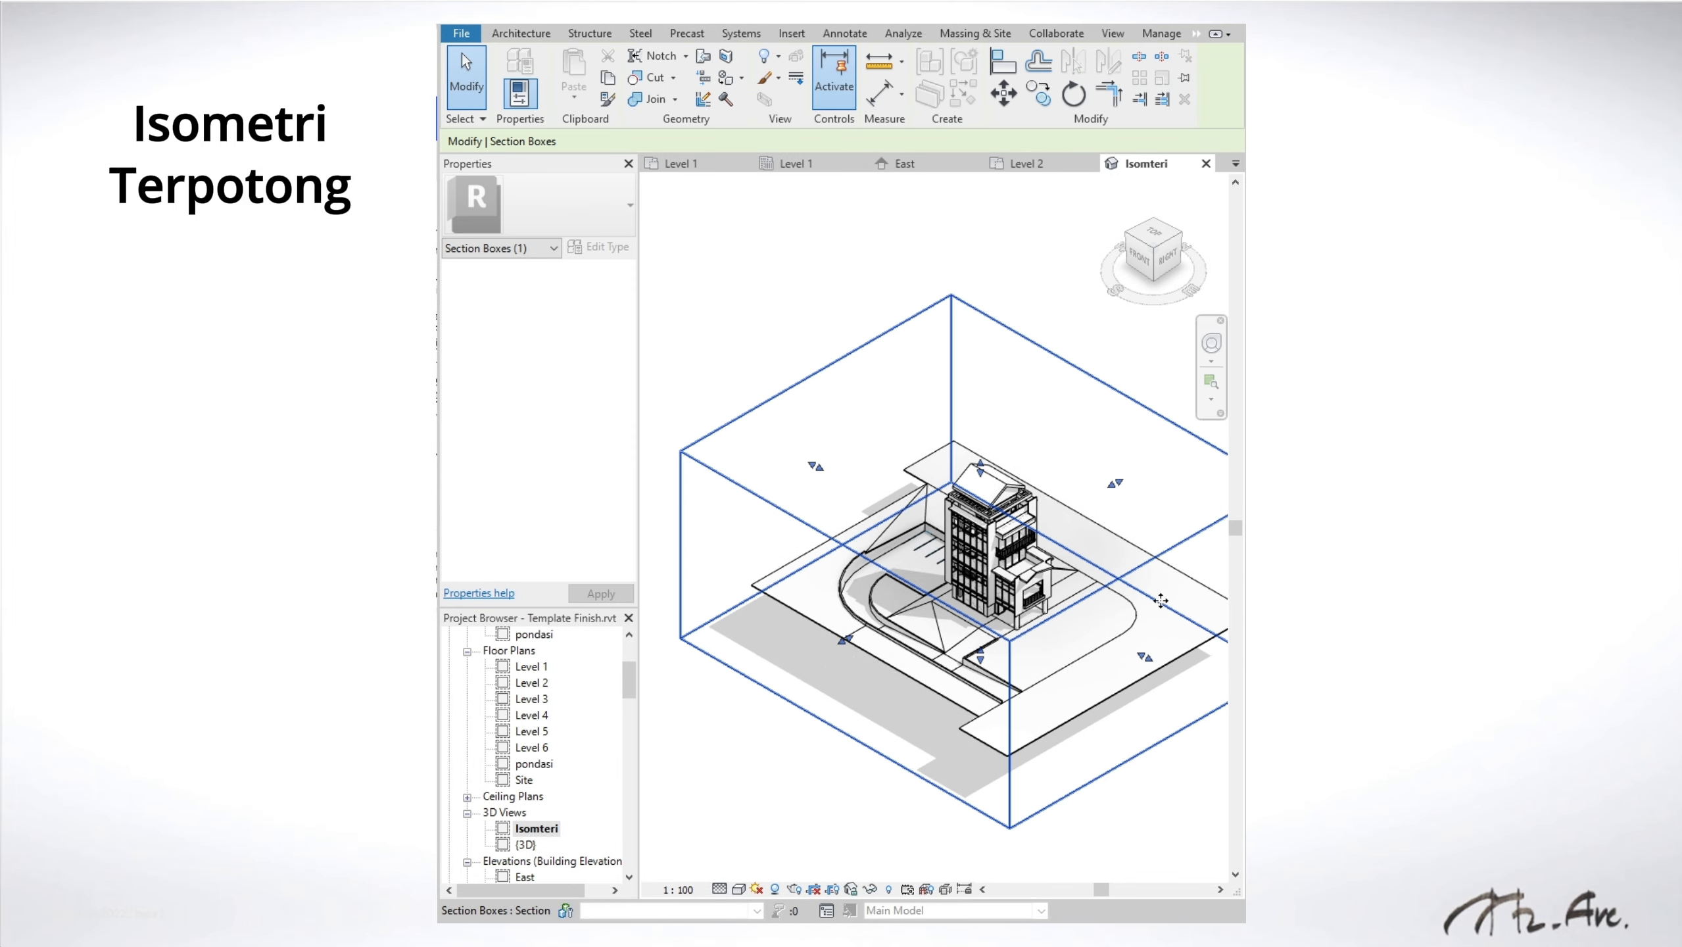
shift+middle_drag(1054, 646, 1090, 642)
drag(1091, 642, 966, 584)
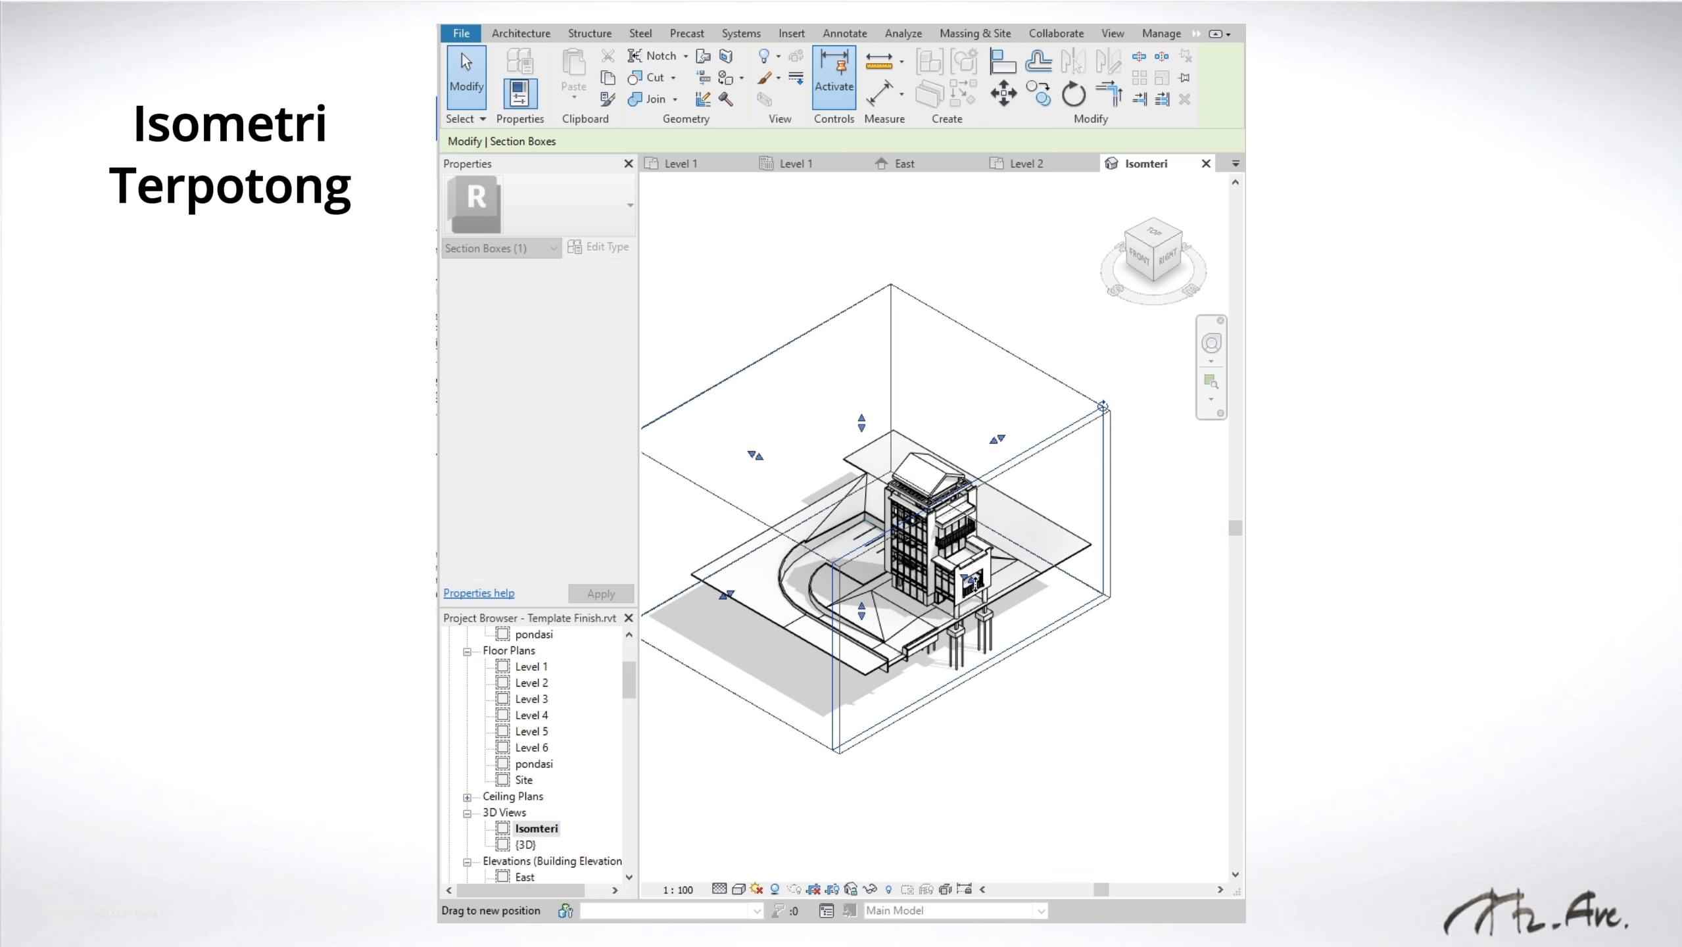
click(1143, 475)
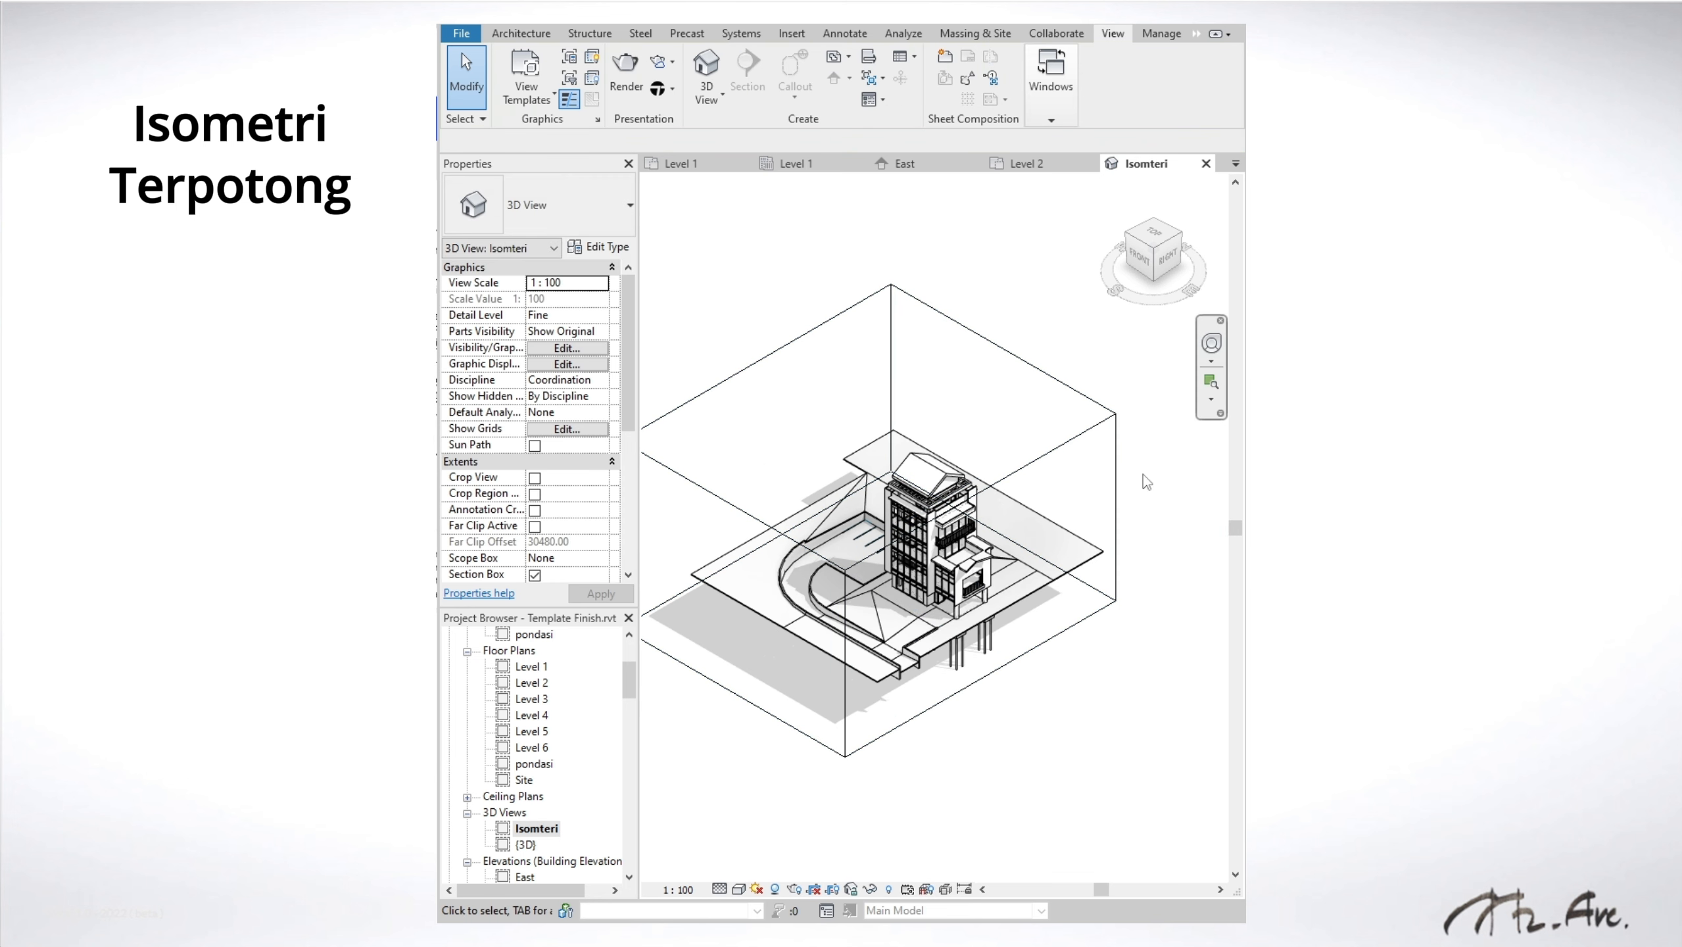
Step: With the section box selected, open the Level 1 floor plan and raise the box's lower edge to just below the building
click(1115, 497)
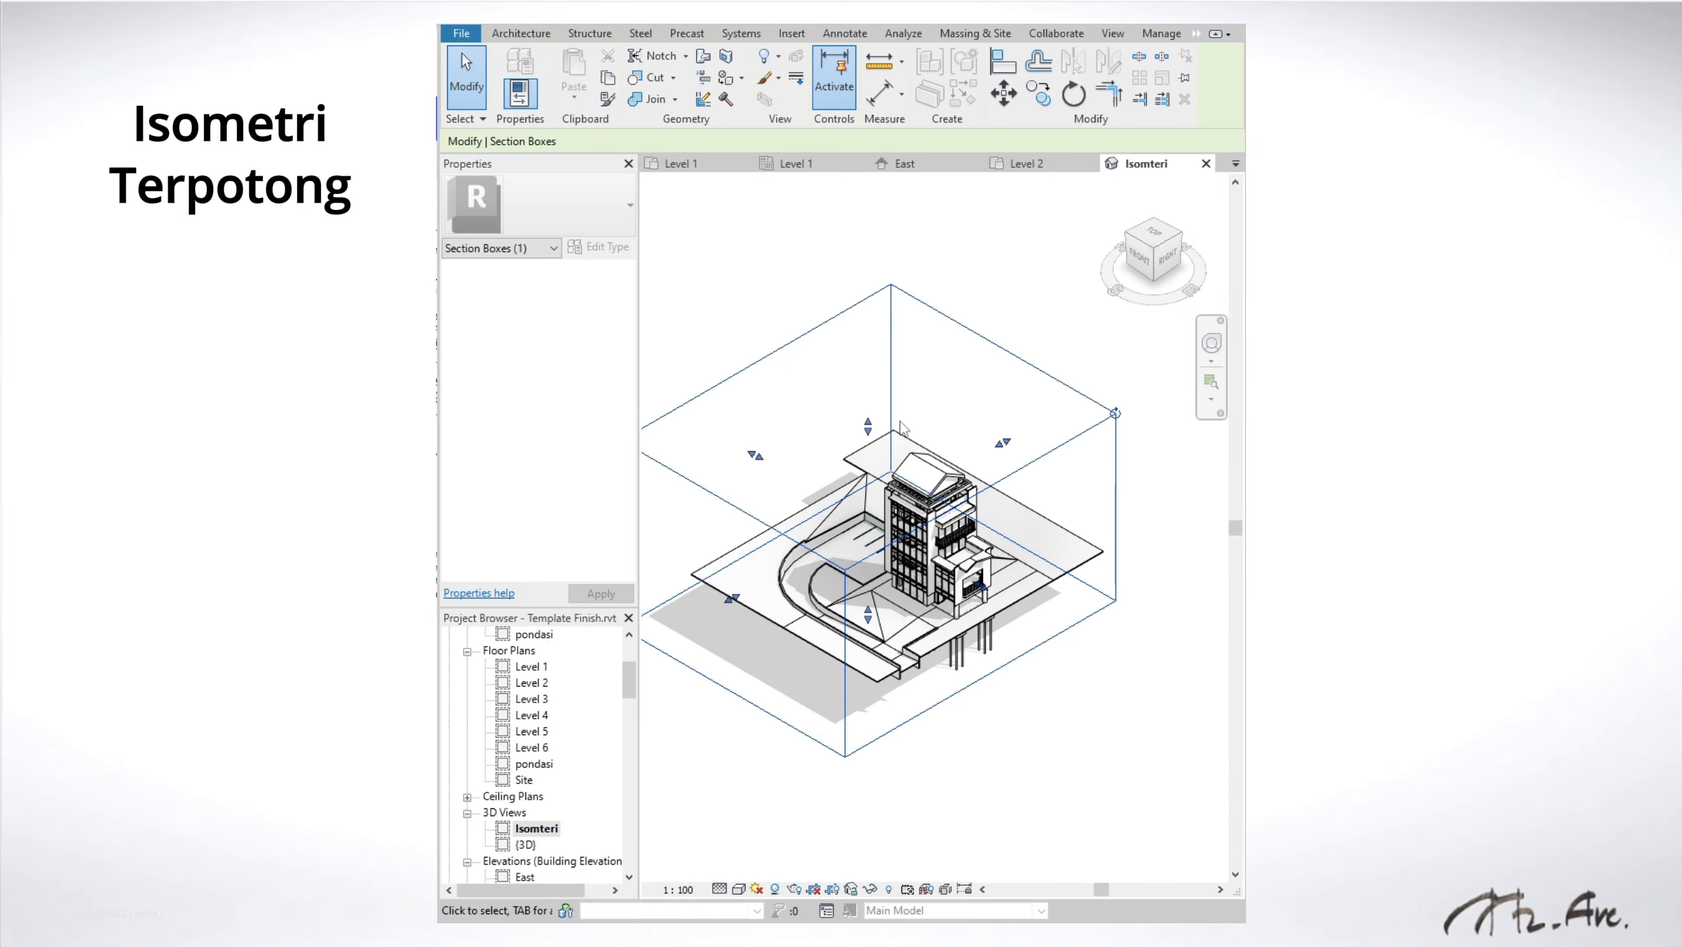
double_click(531, 666)
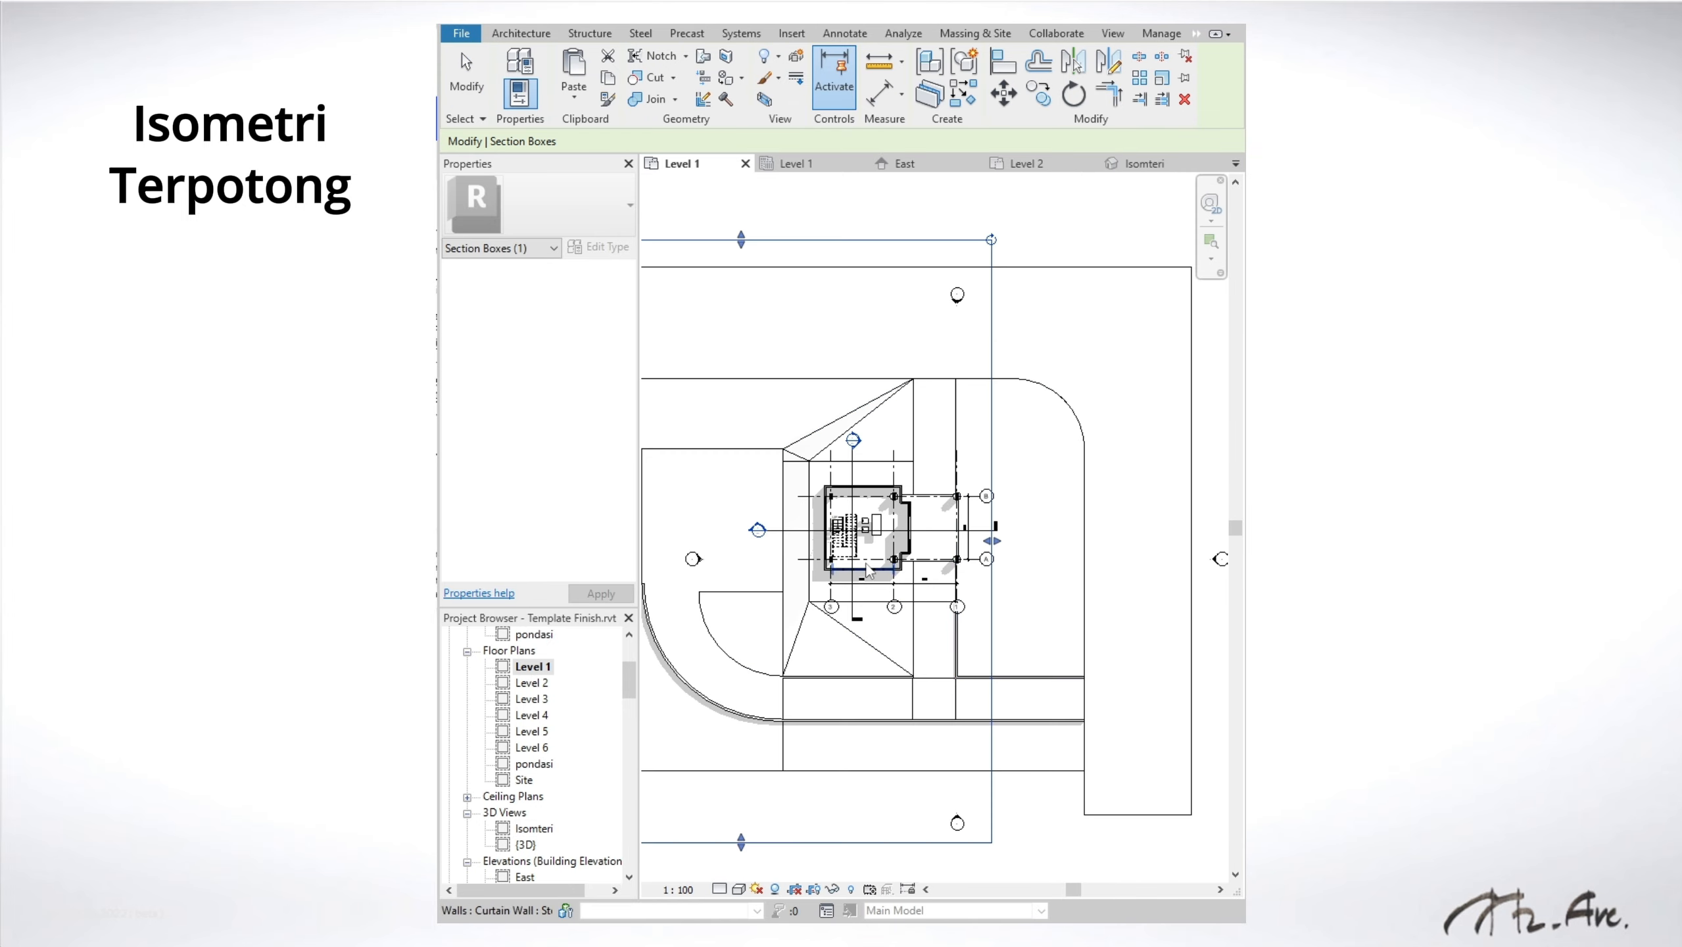
drag(896, 748, 914, 553)
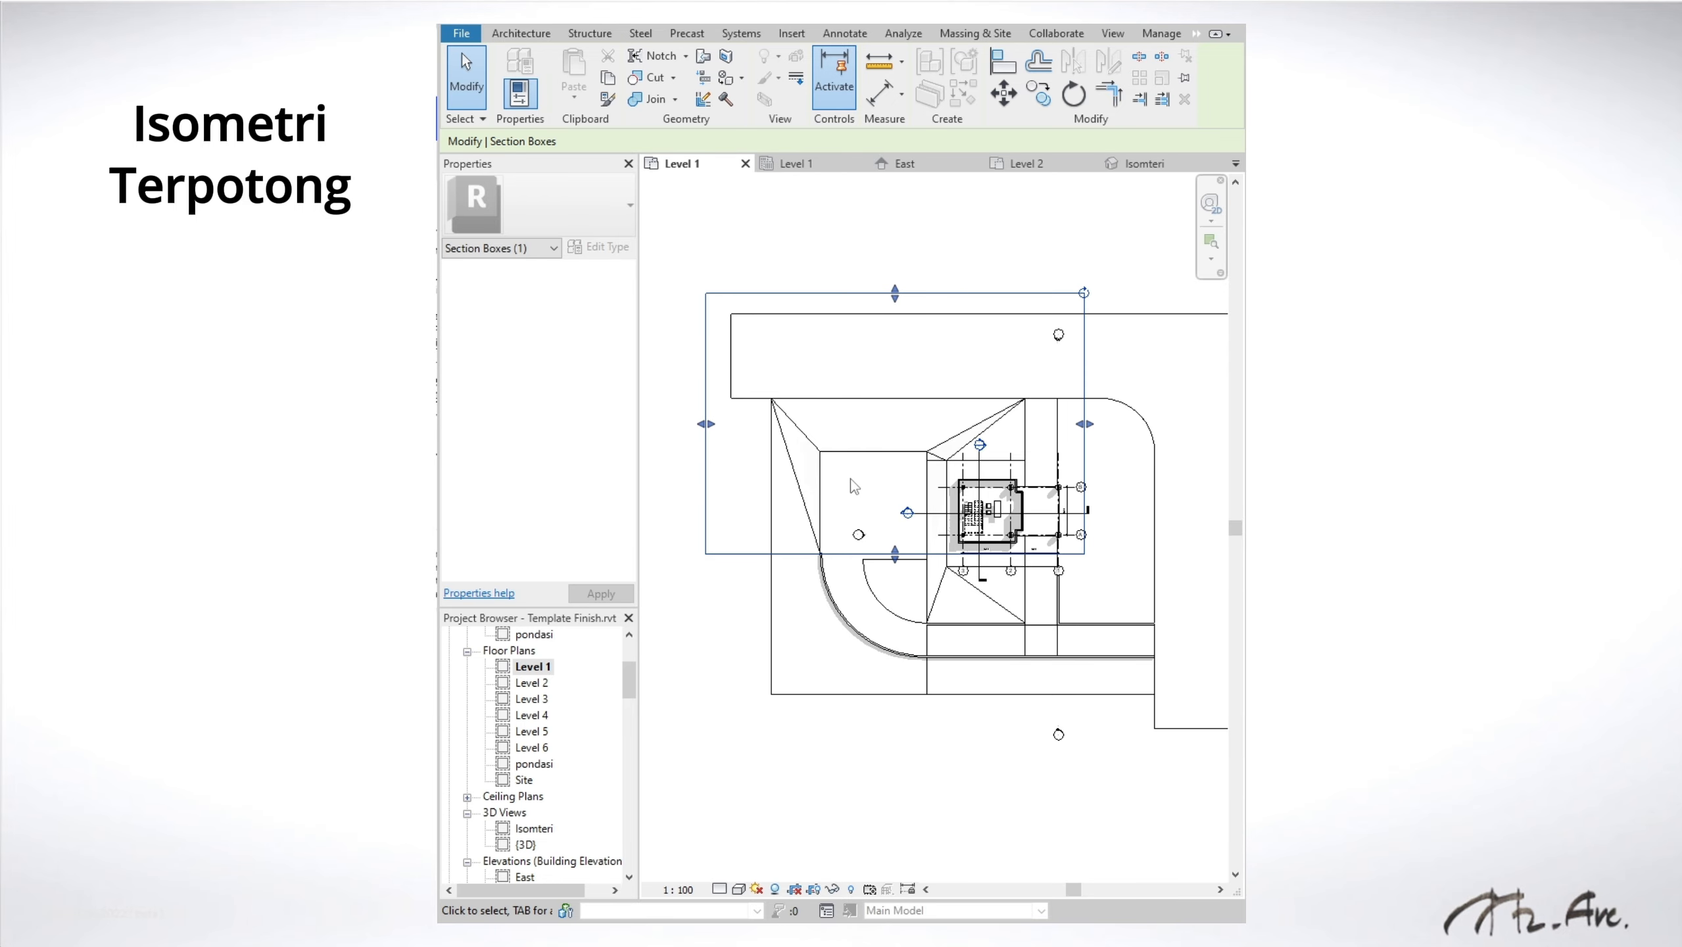
click(694, 485)
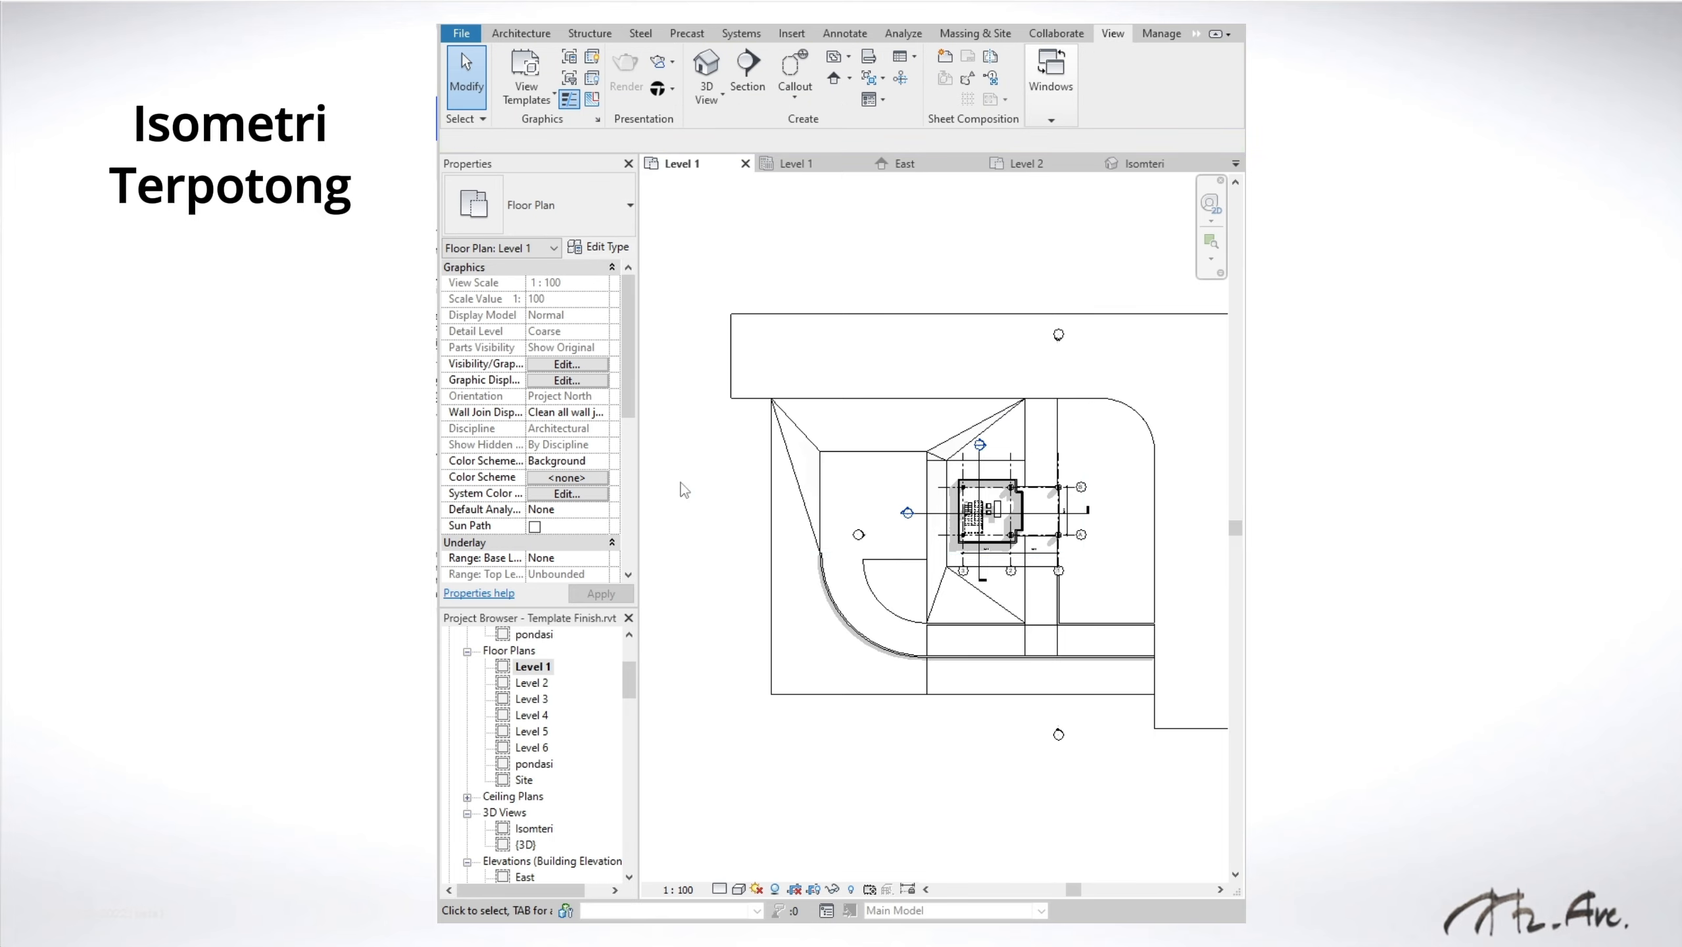
Step: With the Isomteri view's section box selected, open the Level 1 floor plan and pull the box's left and upper edges in close to the building
click(535, 829)
double_click(538, 831)
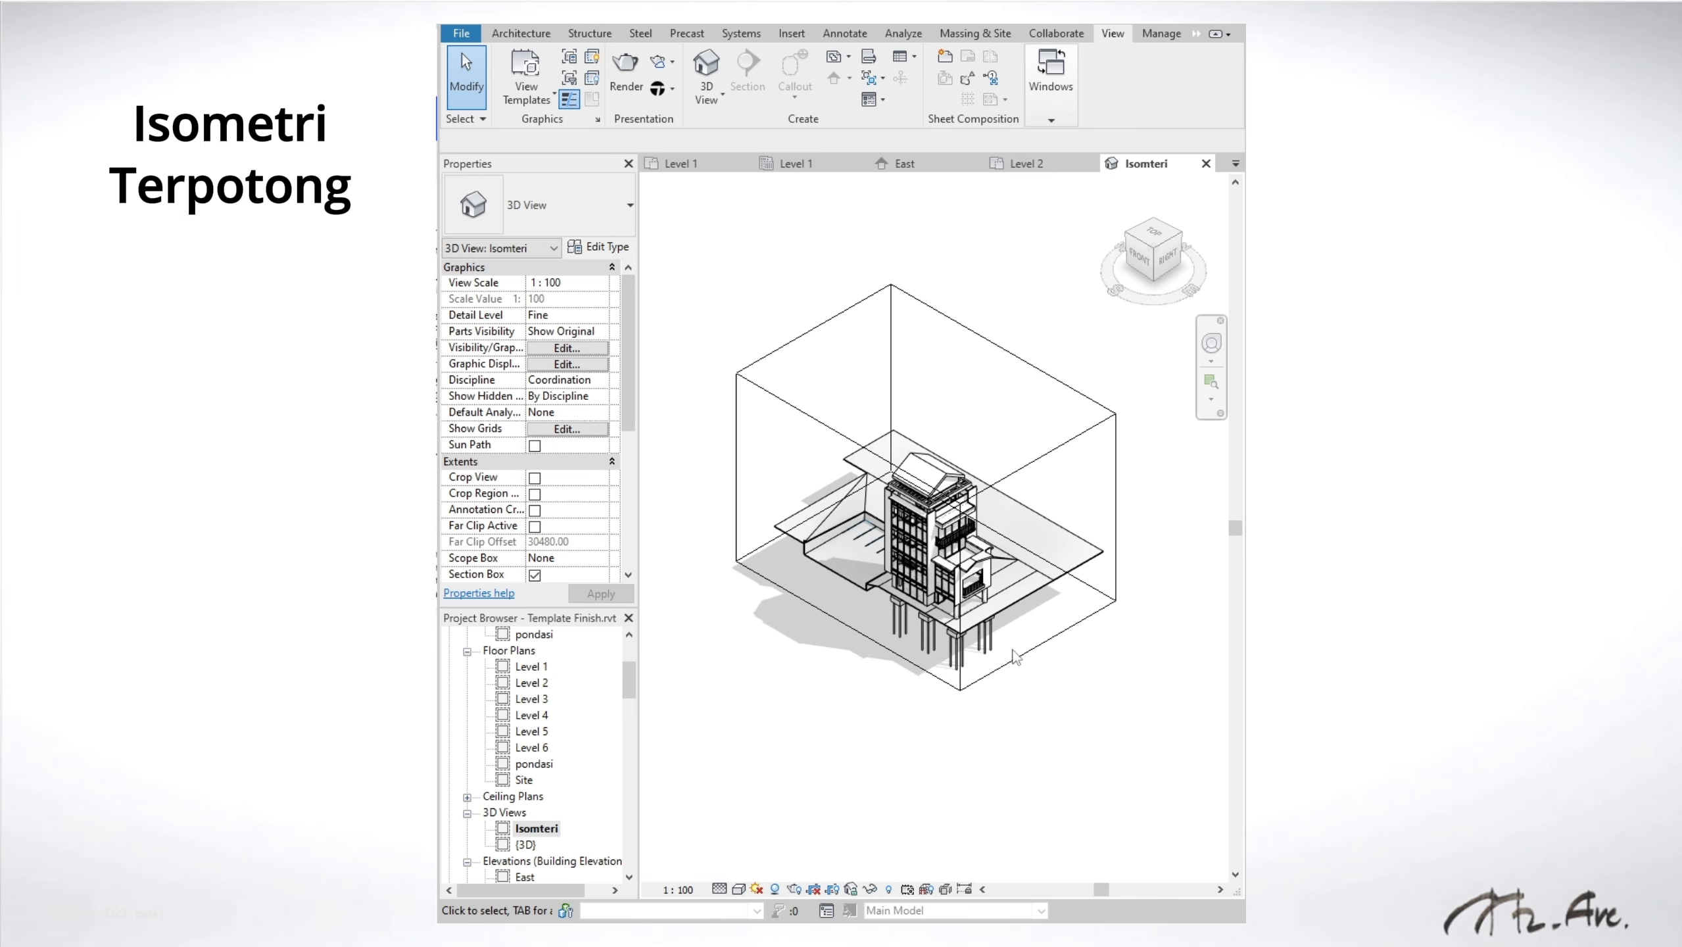
click(814, 423)
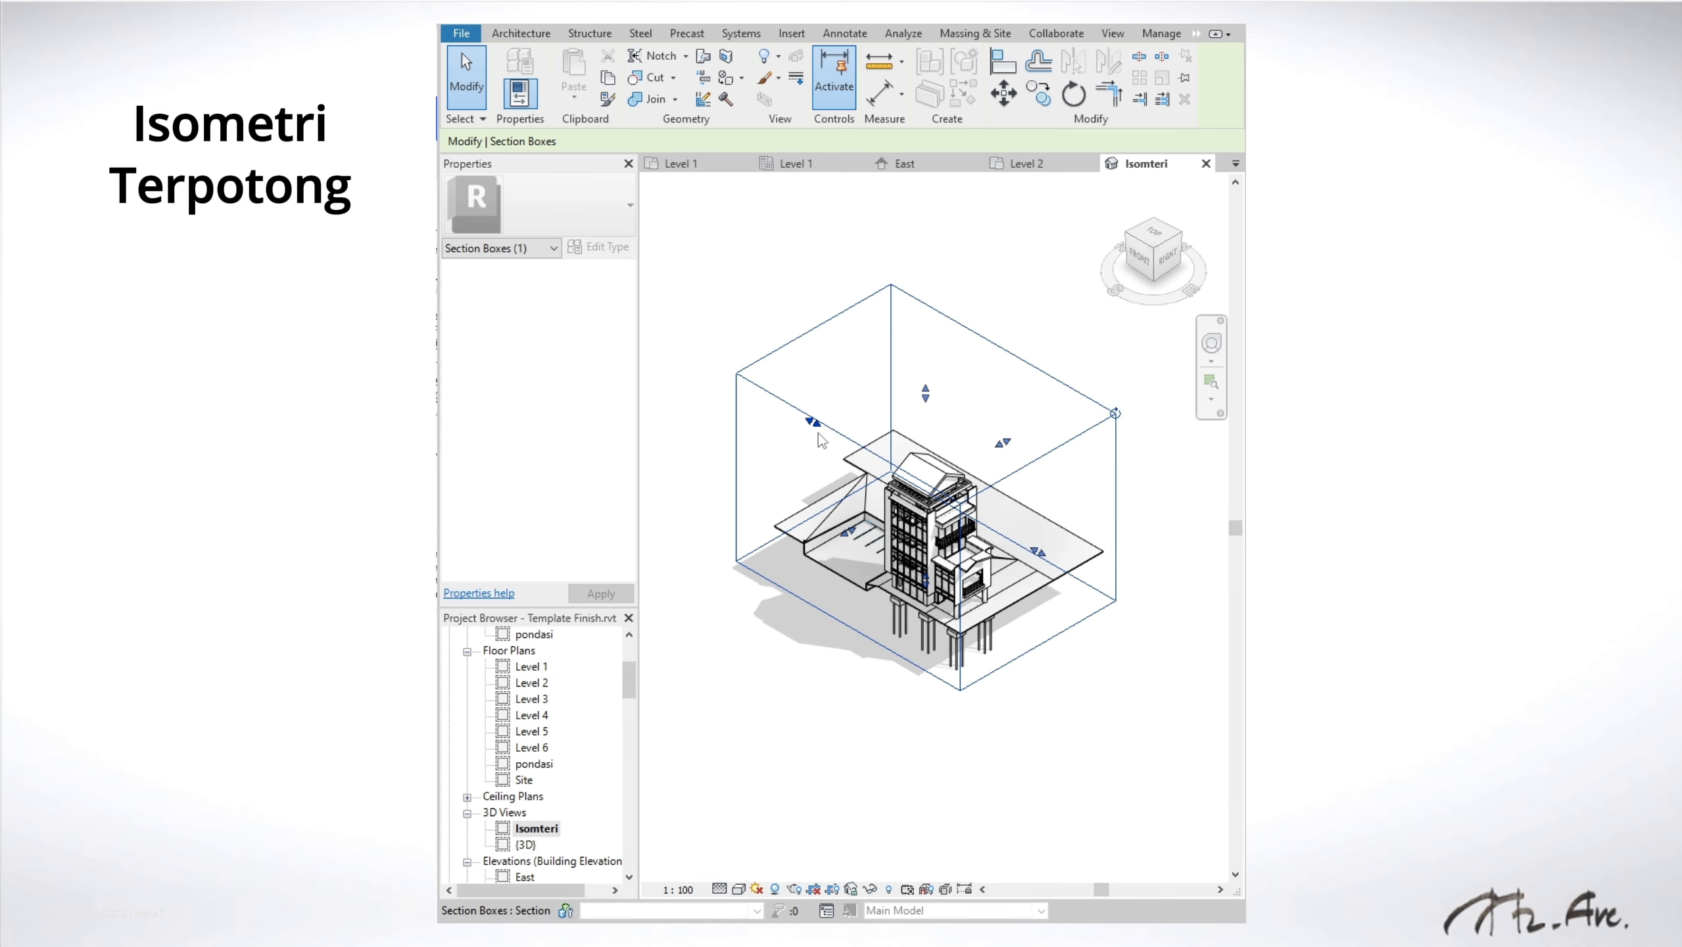
double_click(526, 667)
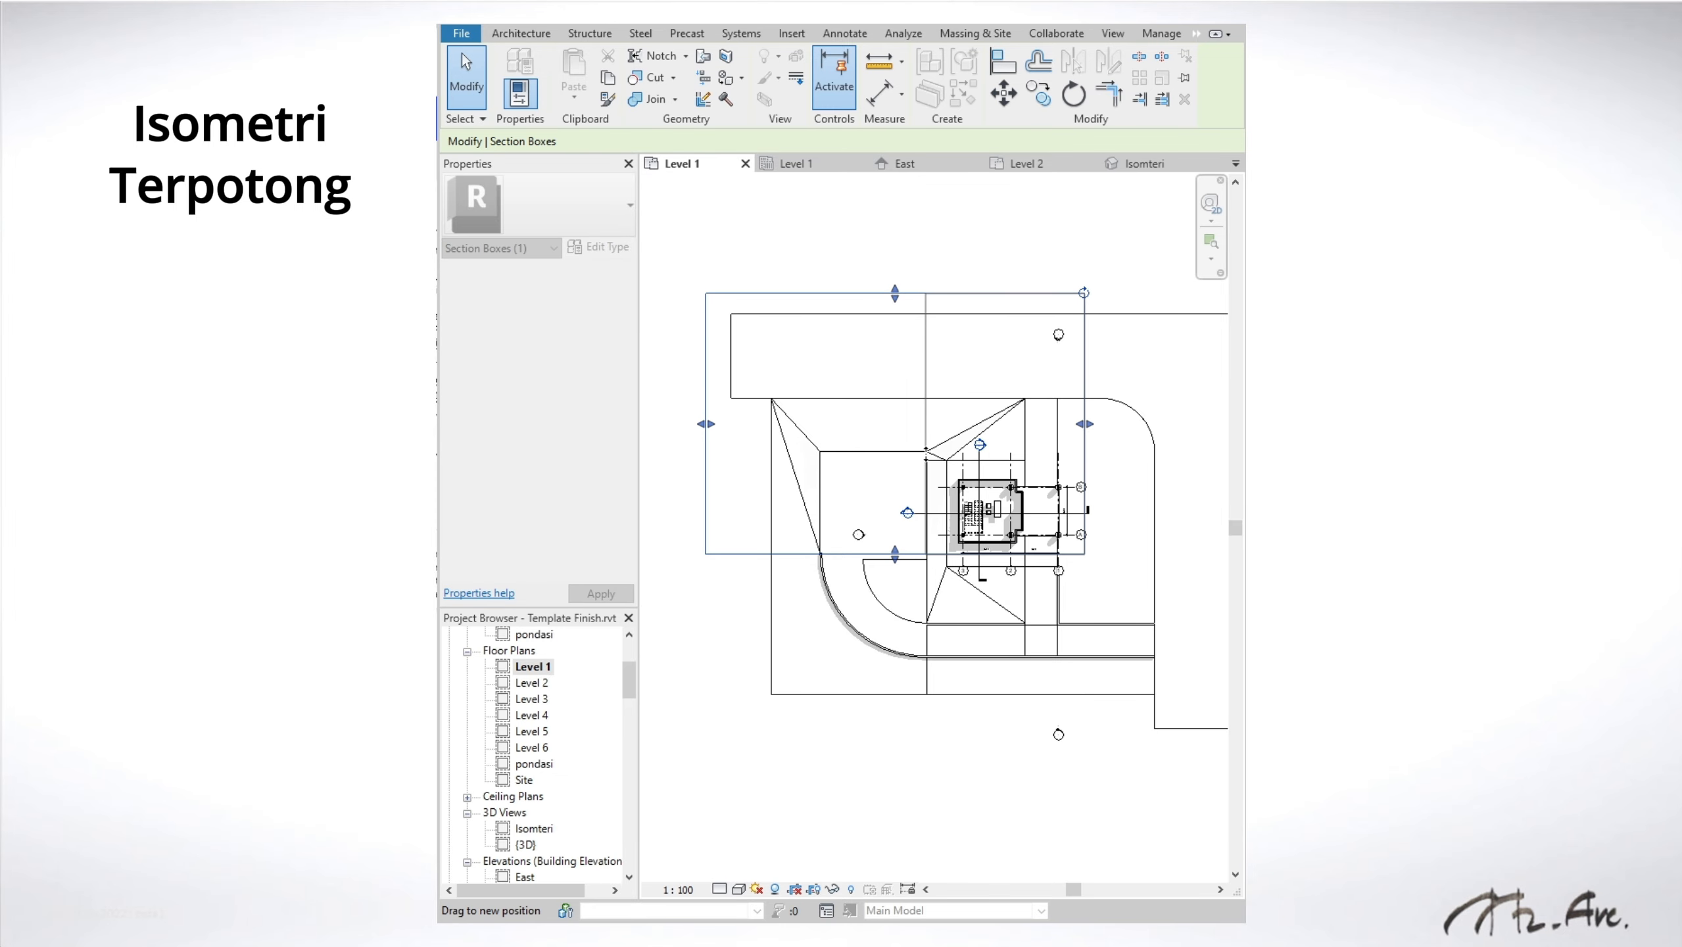
drag(926, 451, 937, 451)
drag(1015, 303, 1014, 466)
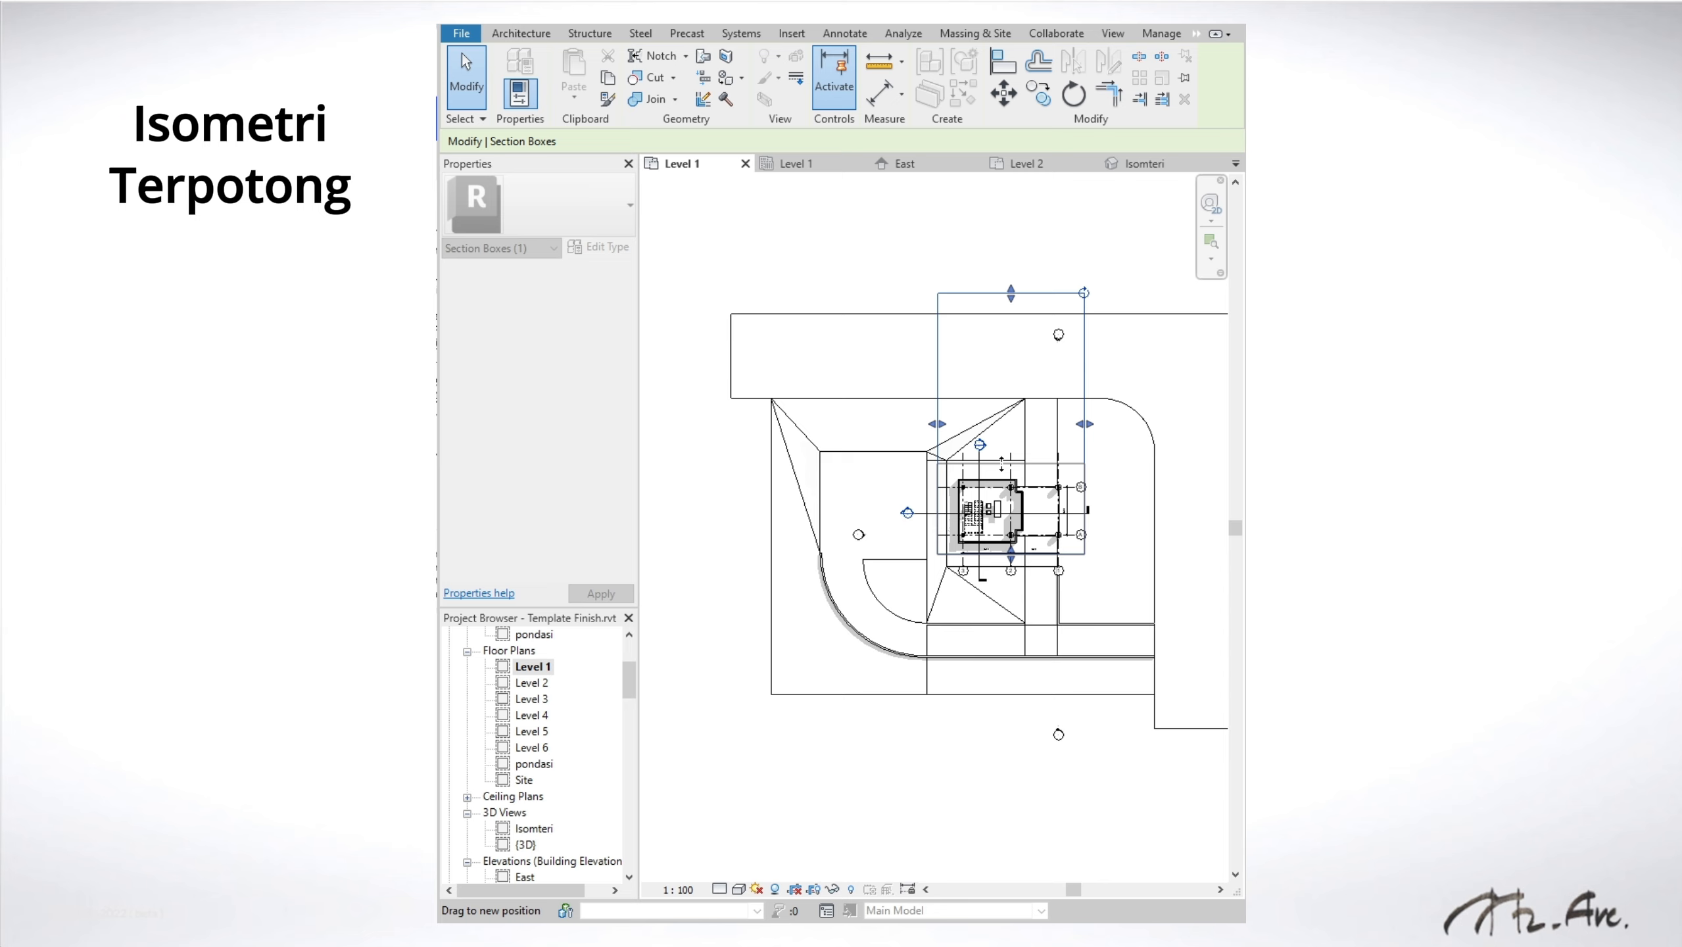
Step: Reopen the Isomteri view and push the section box's front face into the building to cut away the glazed facade
double_click(533, 828)
click(1046, 446)
scroll(961, 464, up, 3)
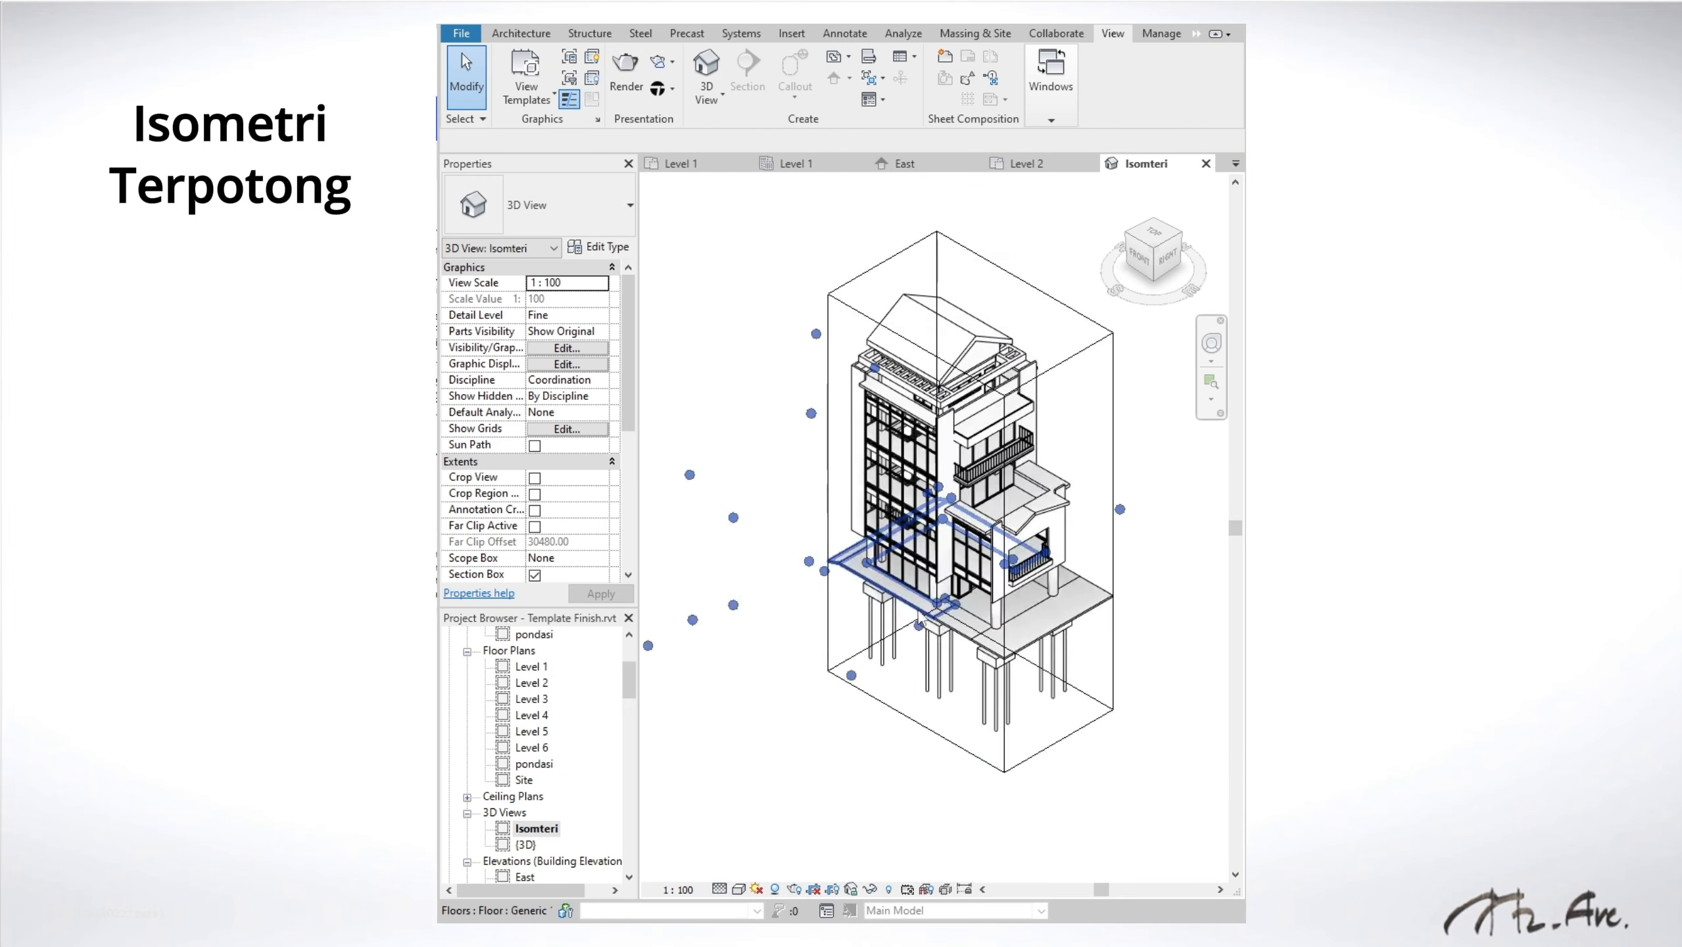
click(838, 715)
scroll(837, 714, down, 2)
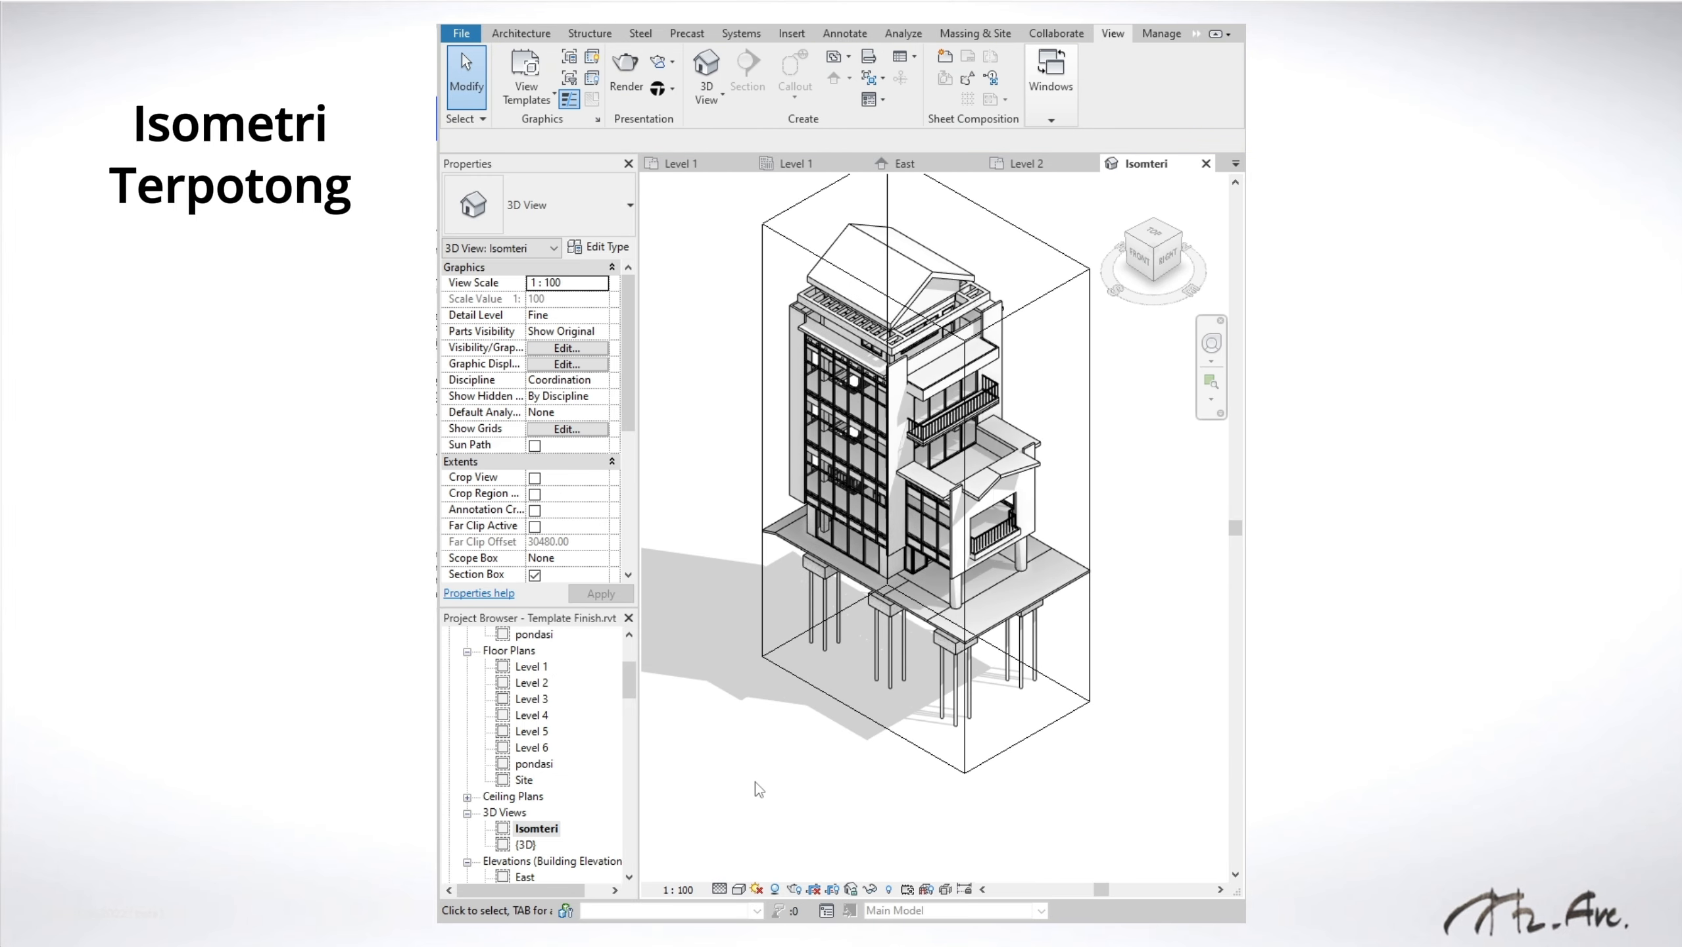
click(886, 531)
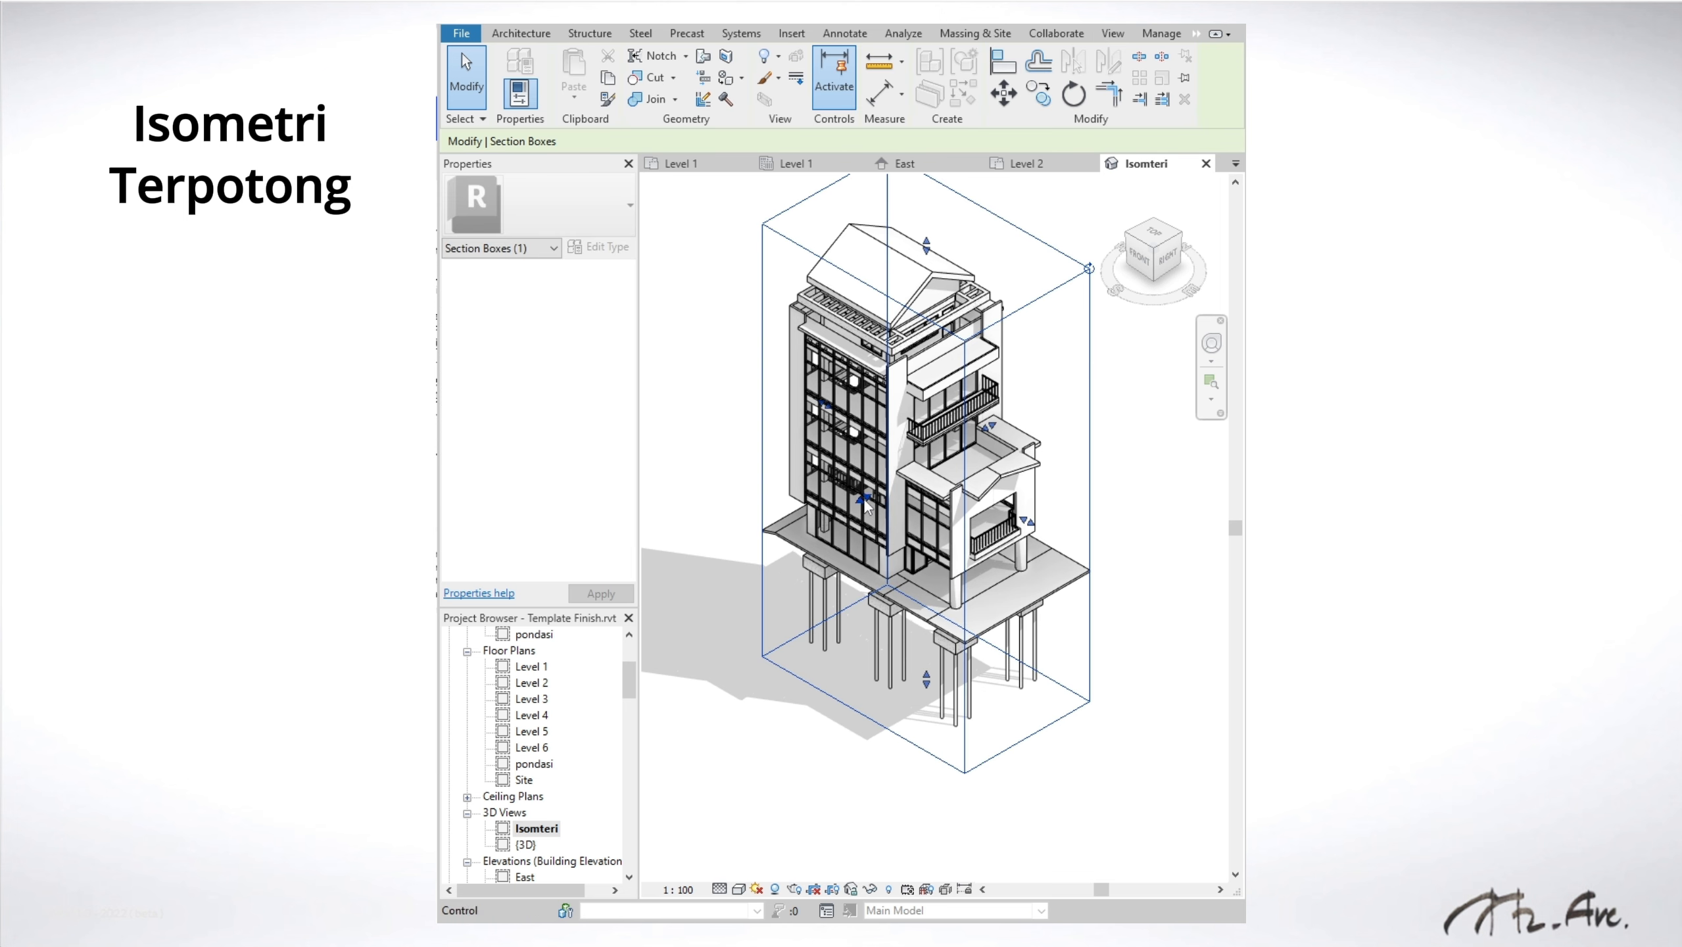
mouse_move(864, 497)
mouse_down()
mouse_move(910, 477)
mouse_move(877, 518)
mouse_up()
click(777, 460)
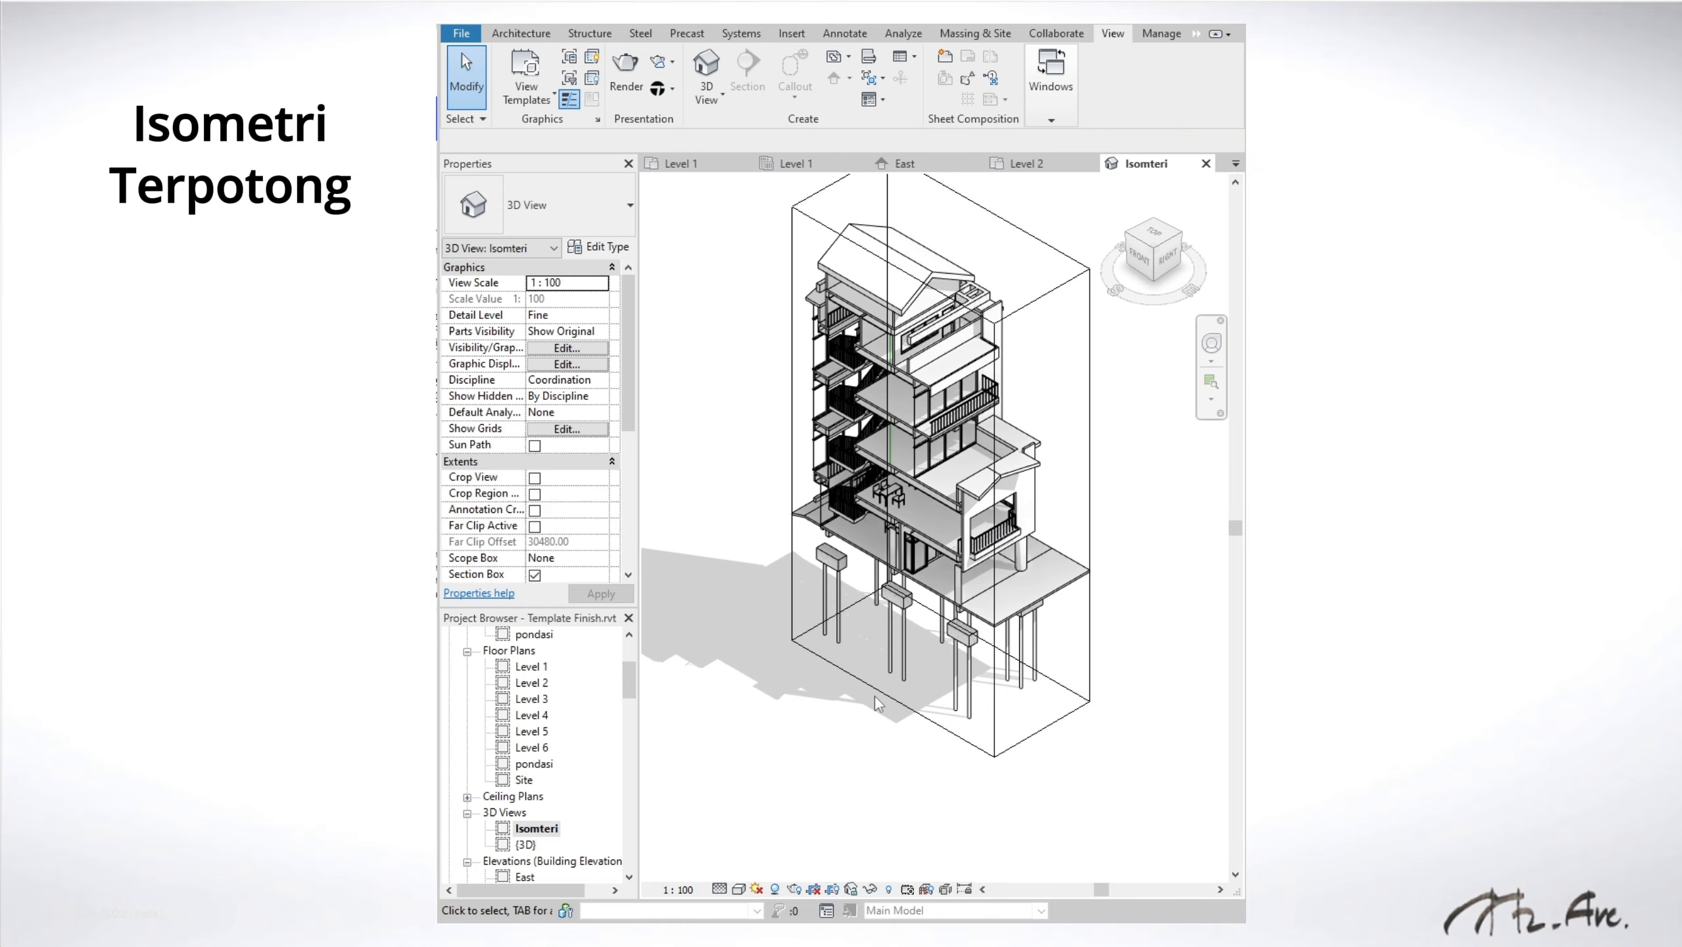
Step: Center the cut building in the Isomteri view, save its orientation and lock the view
middle_drag(1102, 455, 1096, 523)
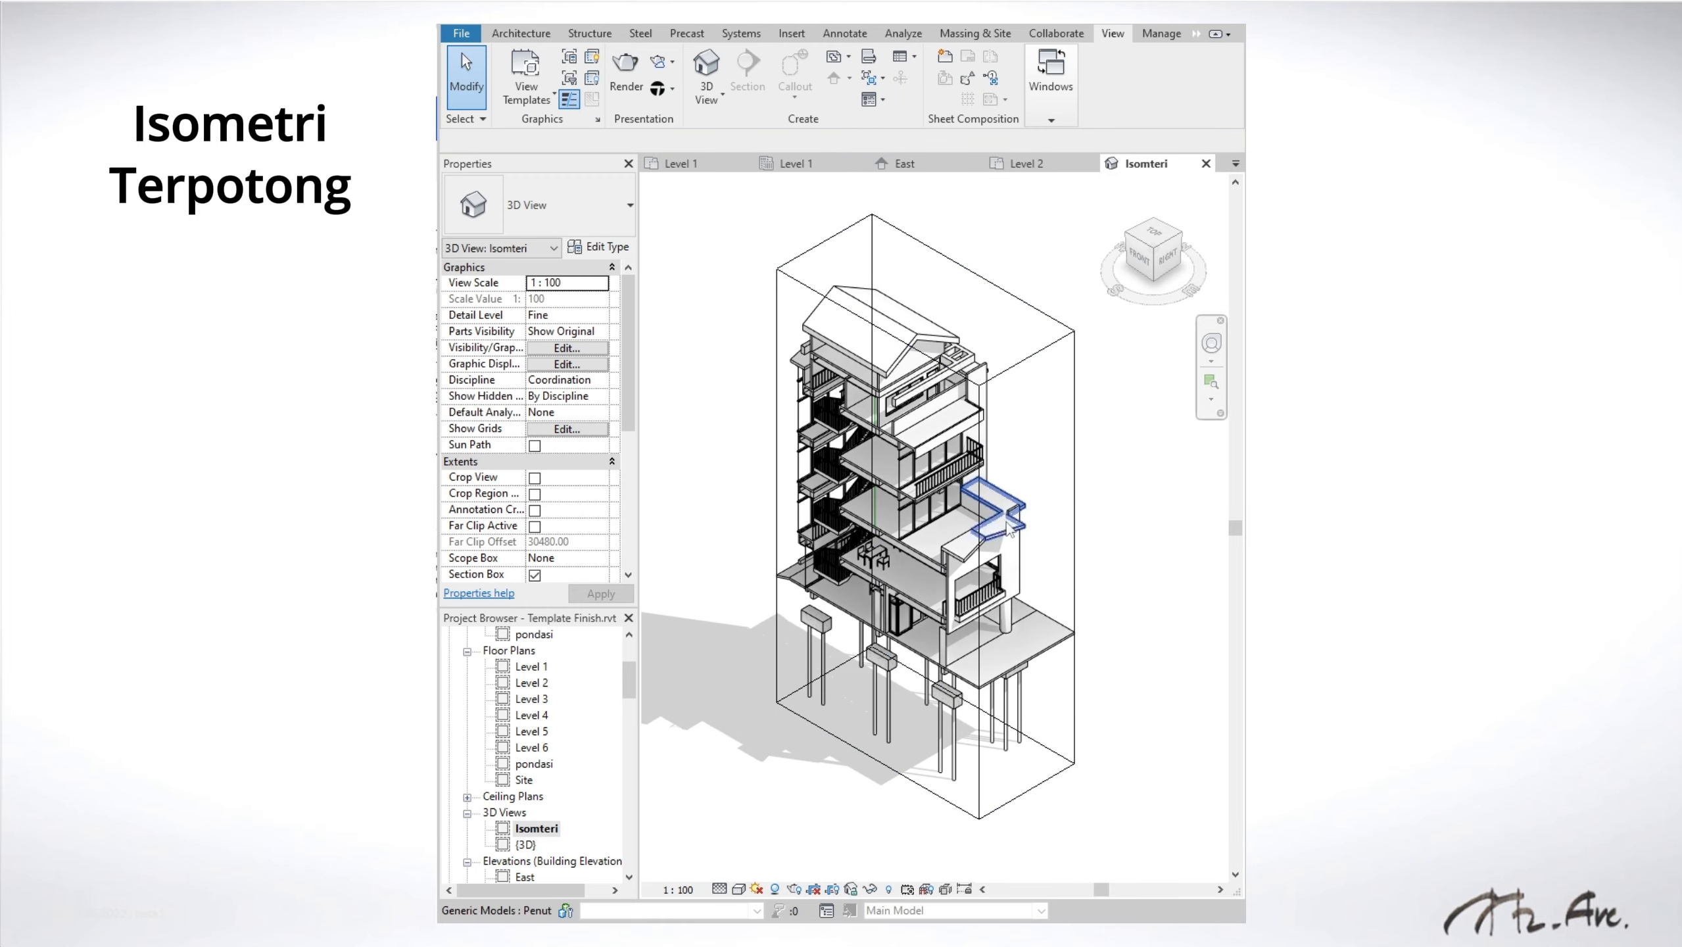
click(853, 889)
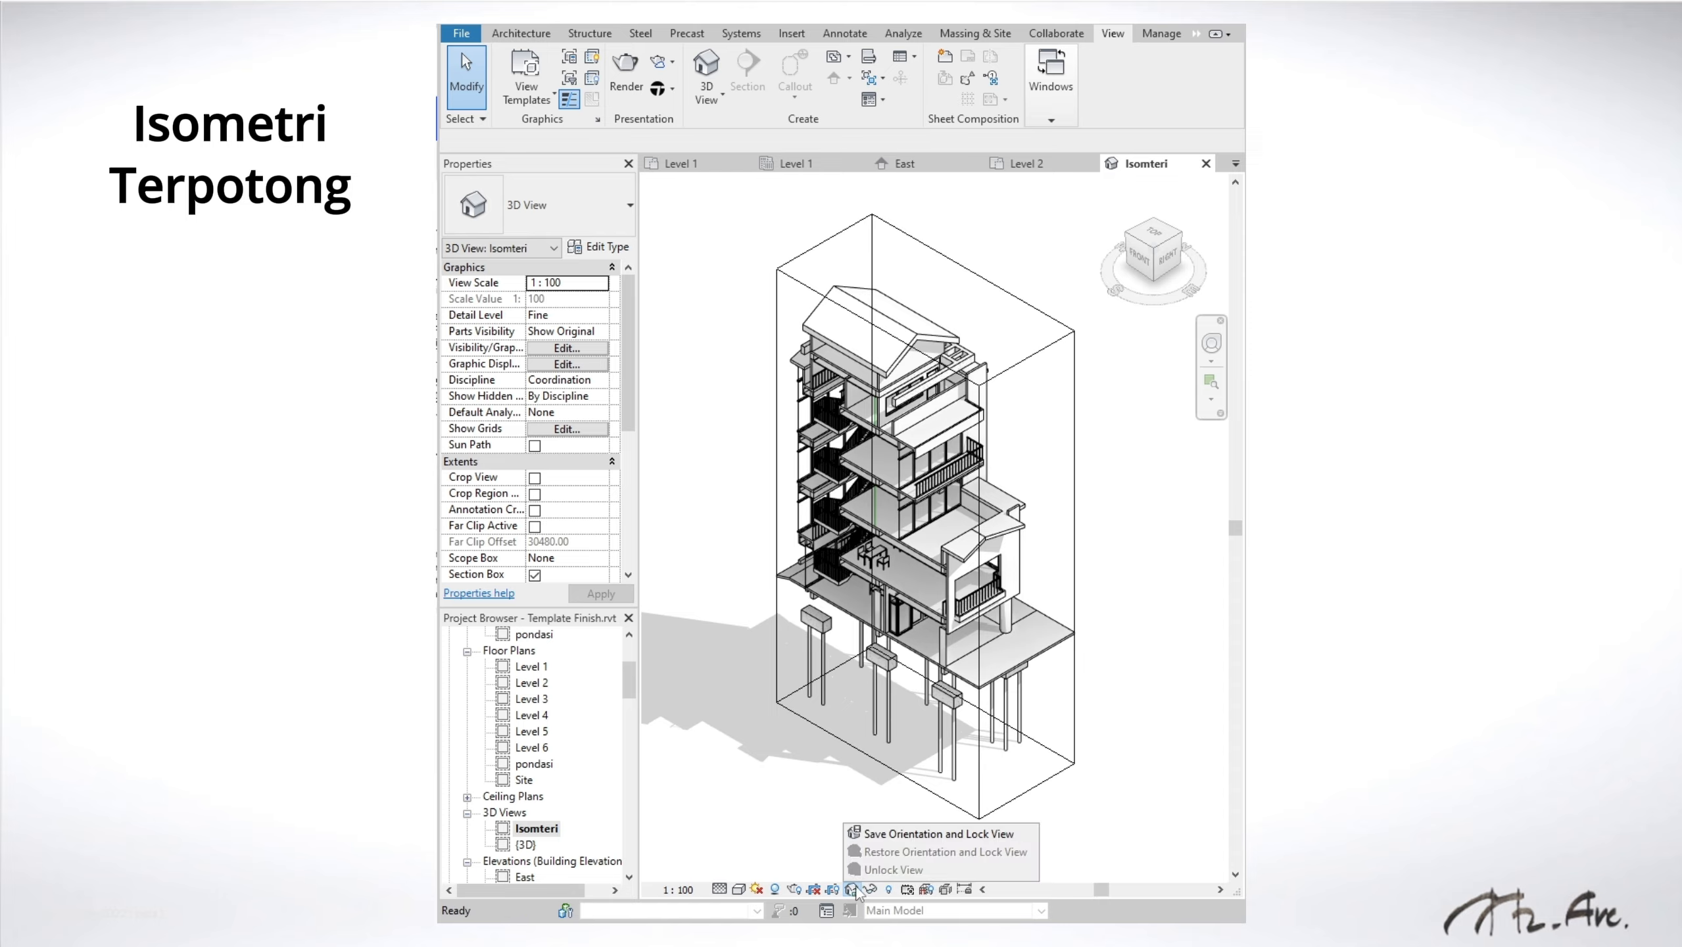
click(861, 833)
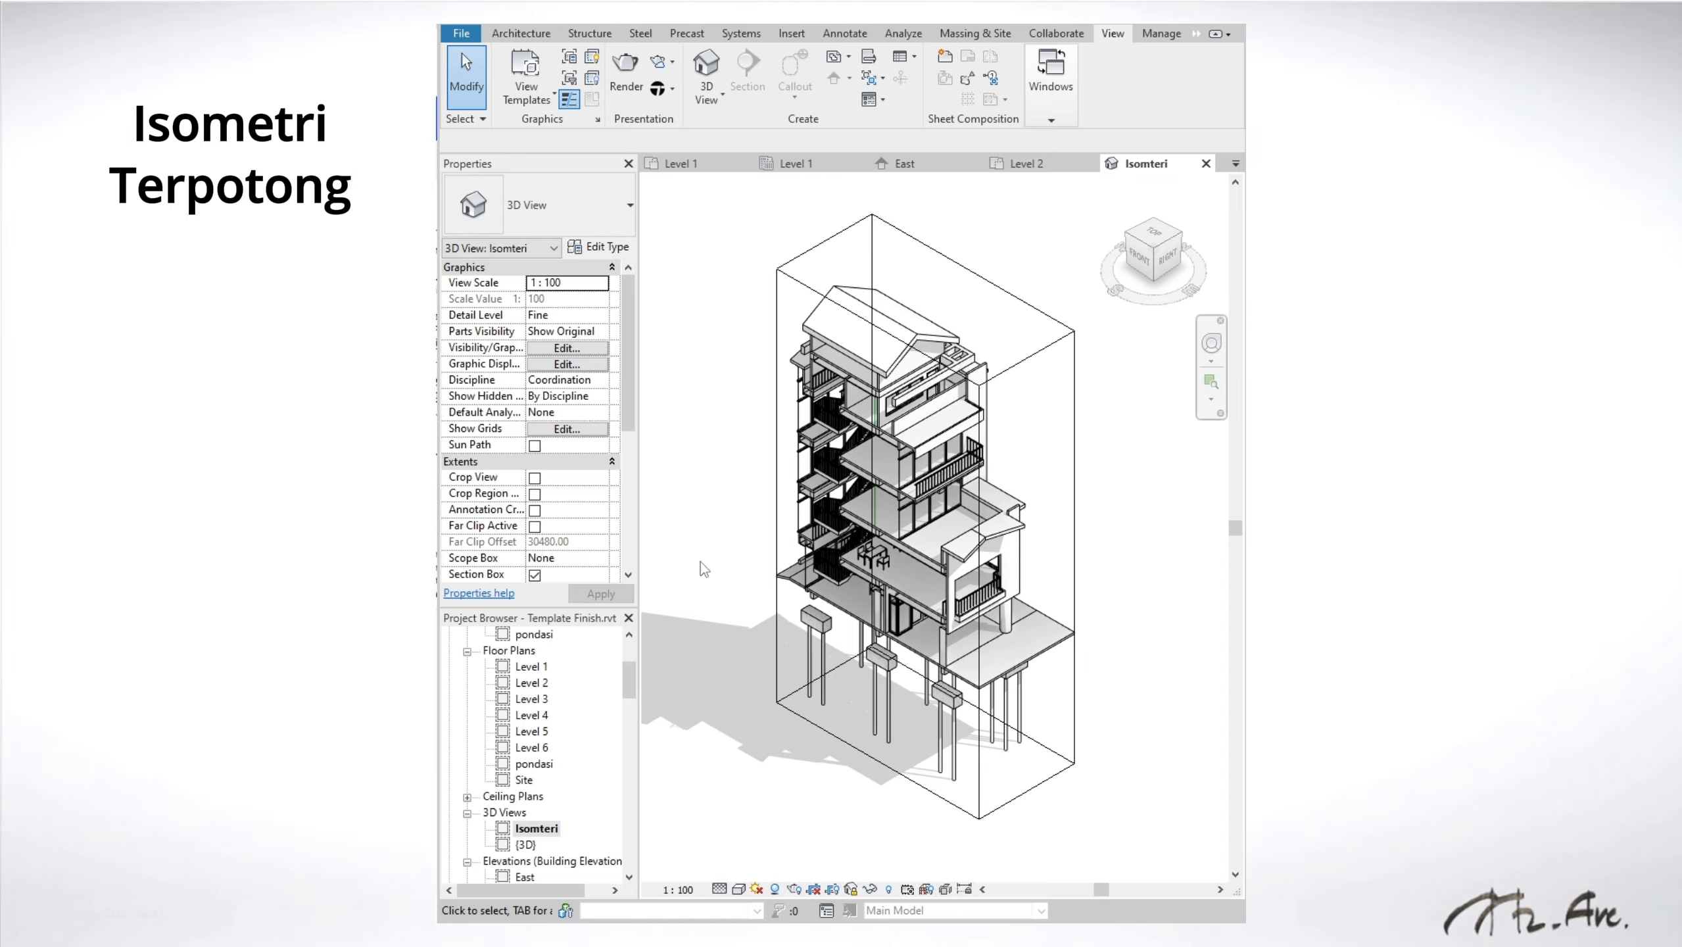
Step: Hide the Section Boxes annotation category in the Isomteri view through the Visibility/Graphic Overrides
click(778, 475)
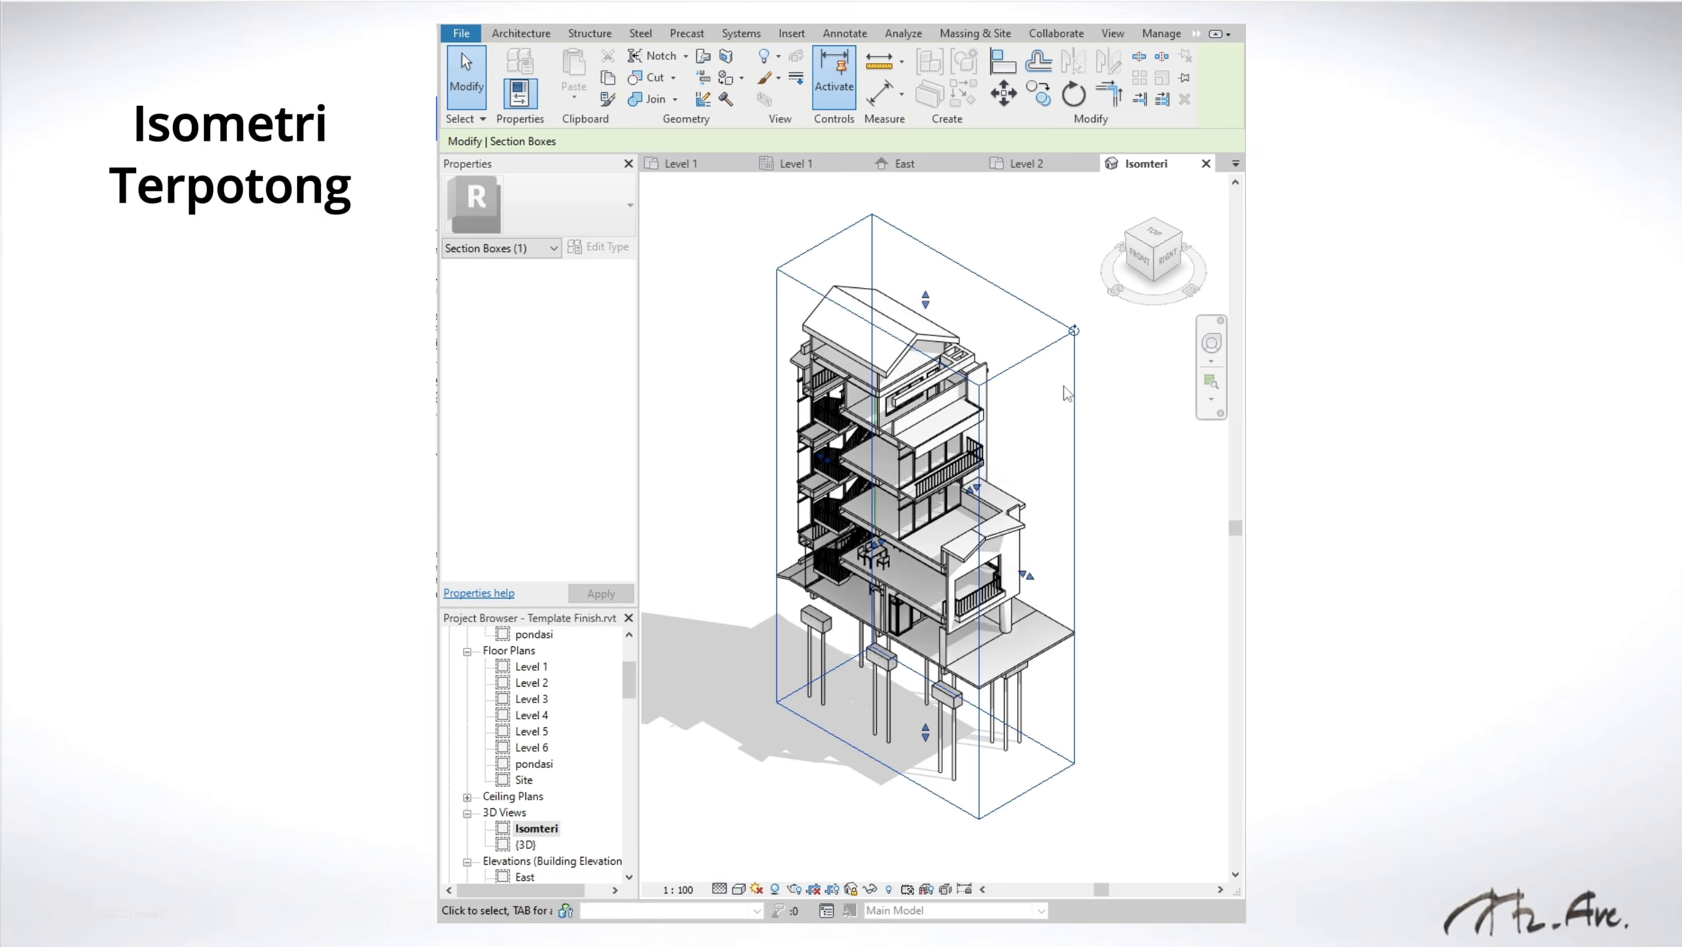
click(722, 486)
scroll(547, 468, down, 5)
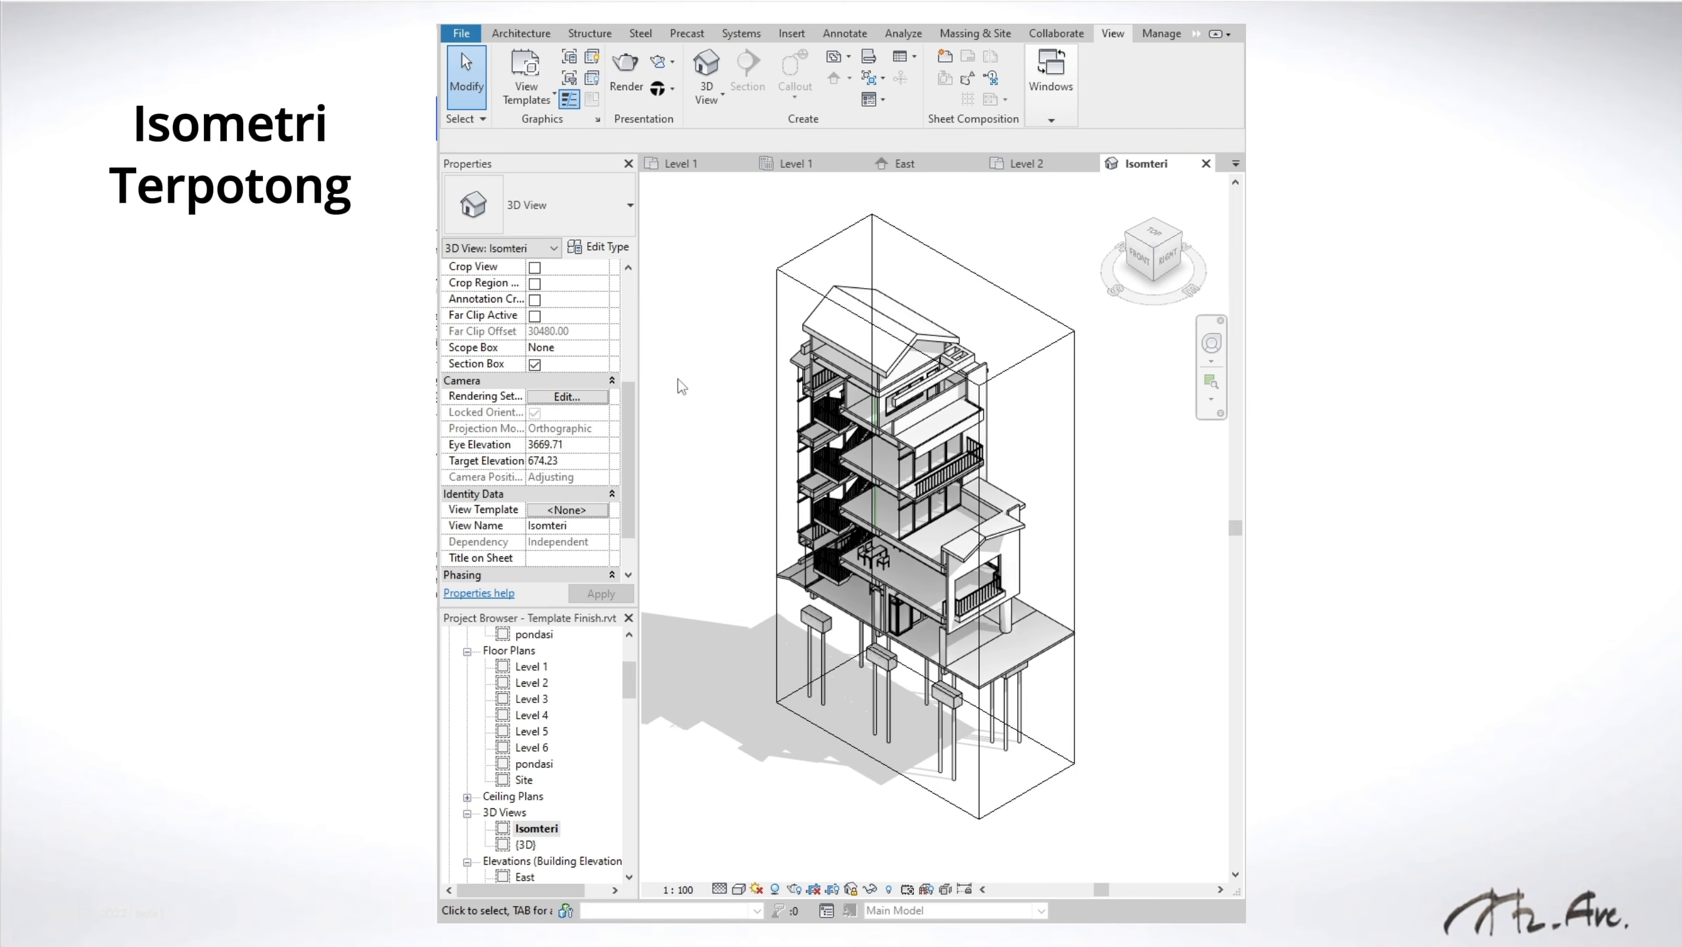
key(v)
key(g)
click(639, 182)
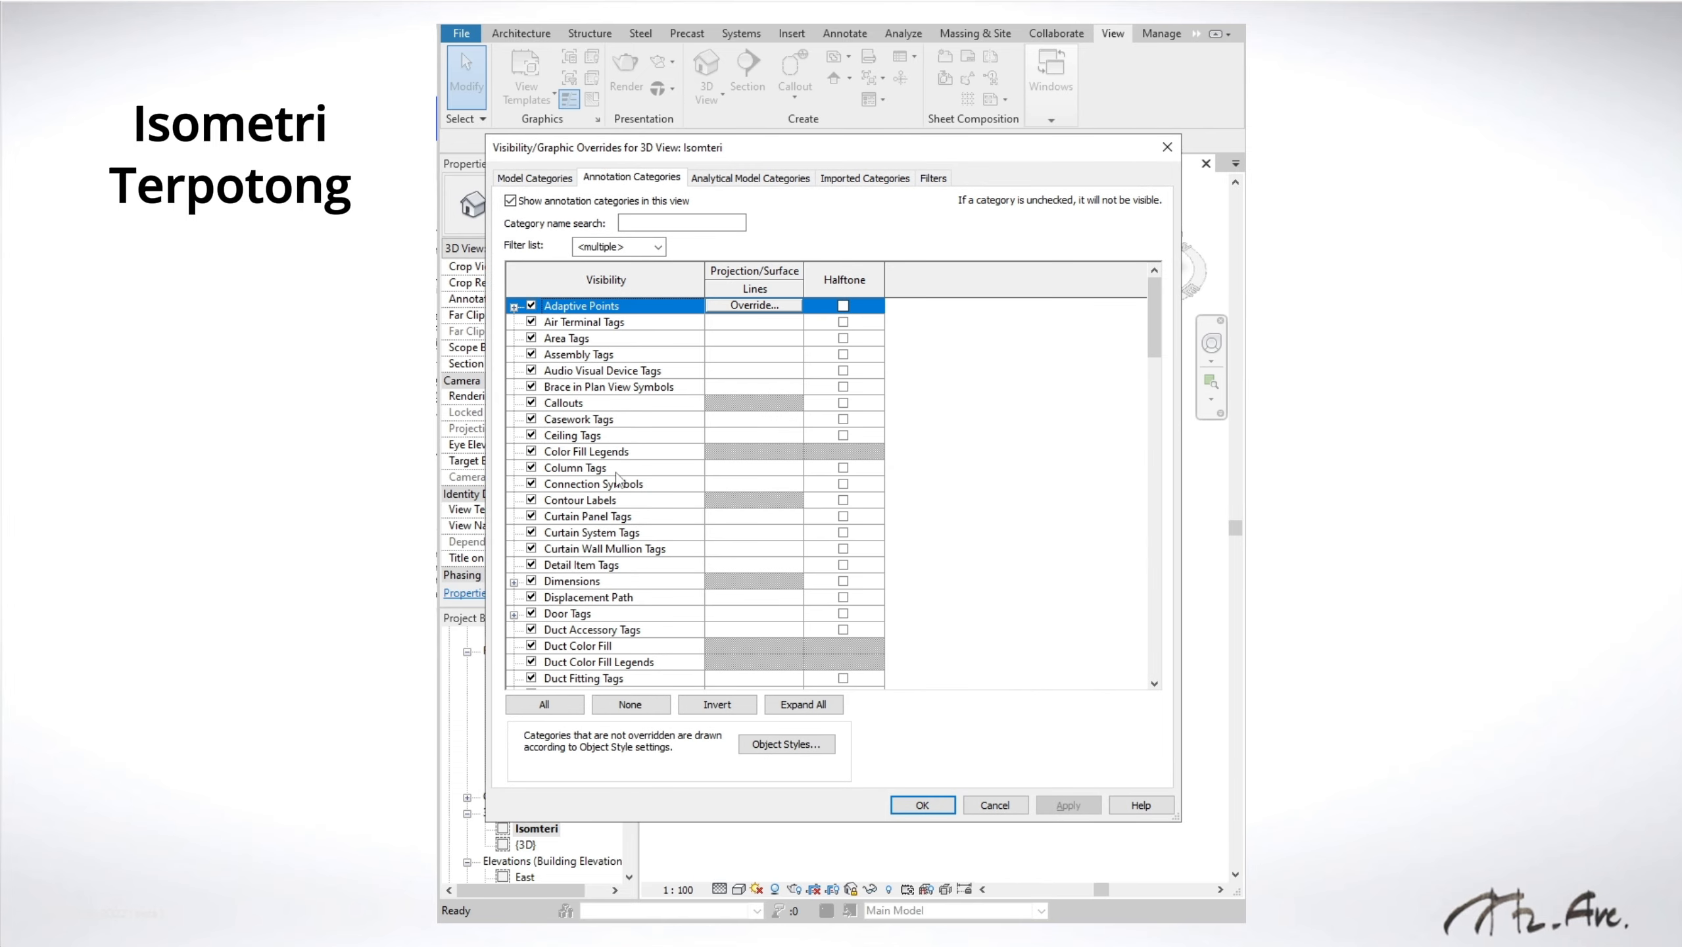
click(619, 468)
key(s)
scroll(610, 542, down, 1)
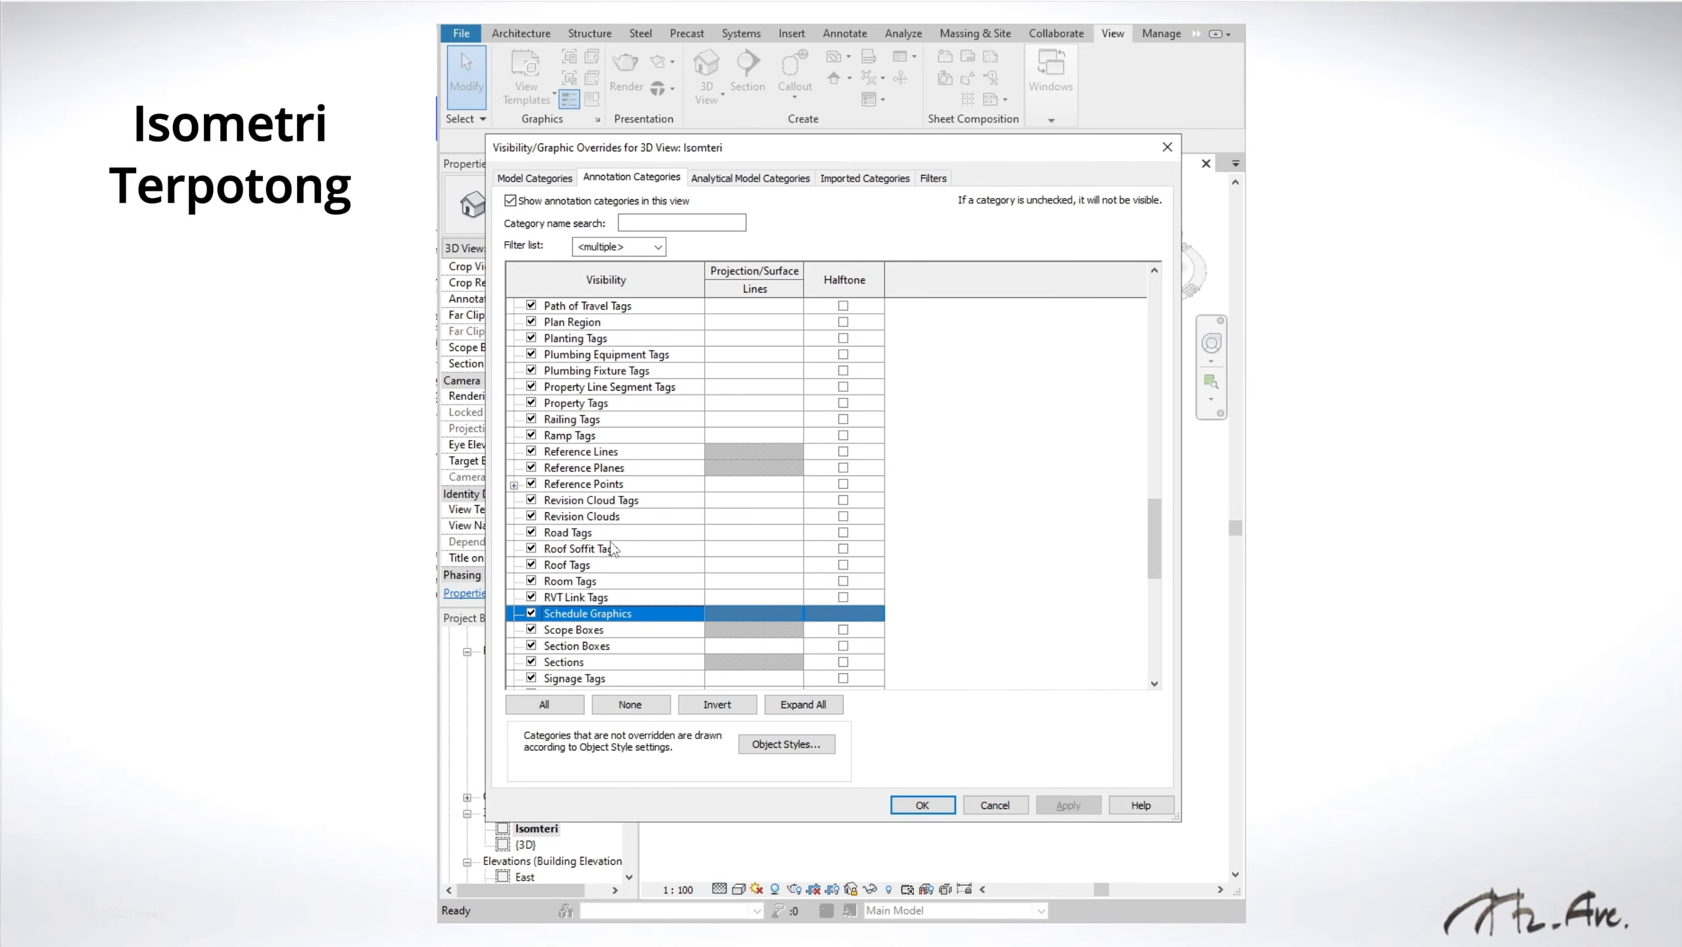
click(578, 647)
click(535, 645)
click(1067, 804)
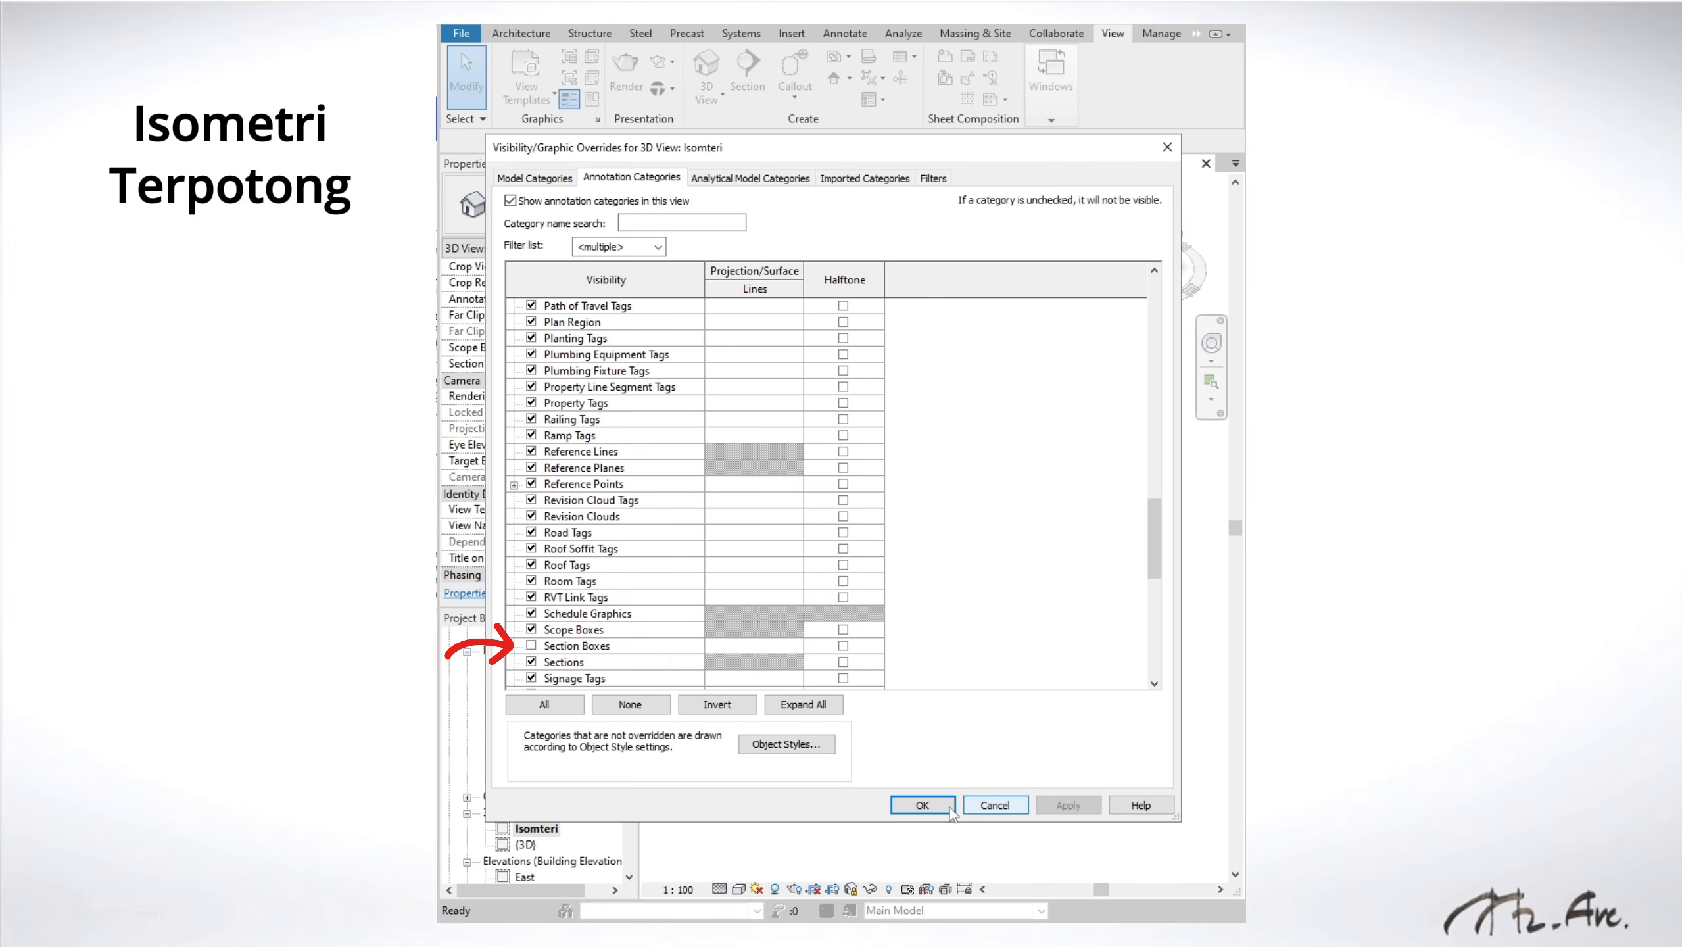
click(922, 804)
Step: Examine the cut isometric and try to orbit the locked view with the SteeringWheel
scroll(953, 583, down, 1)
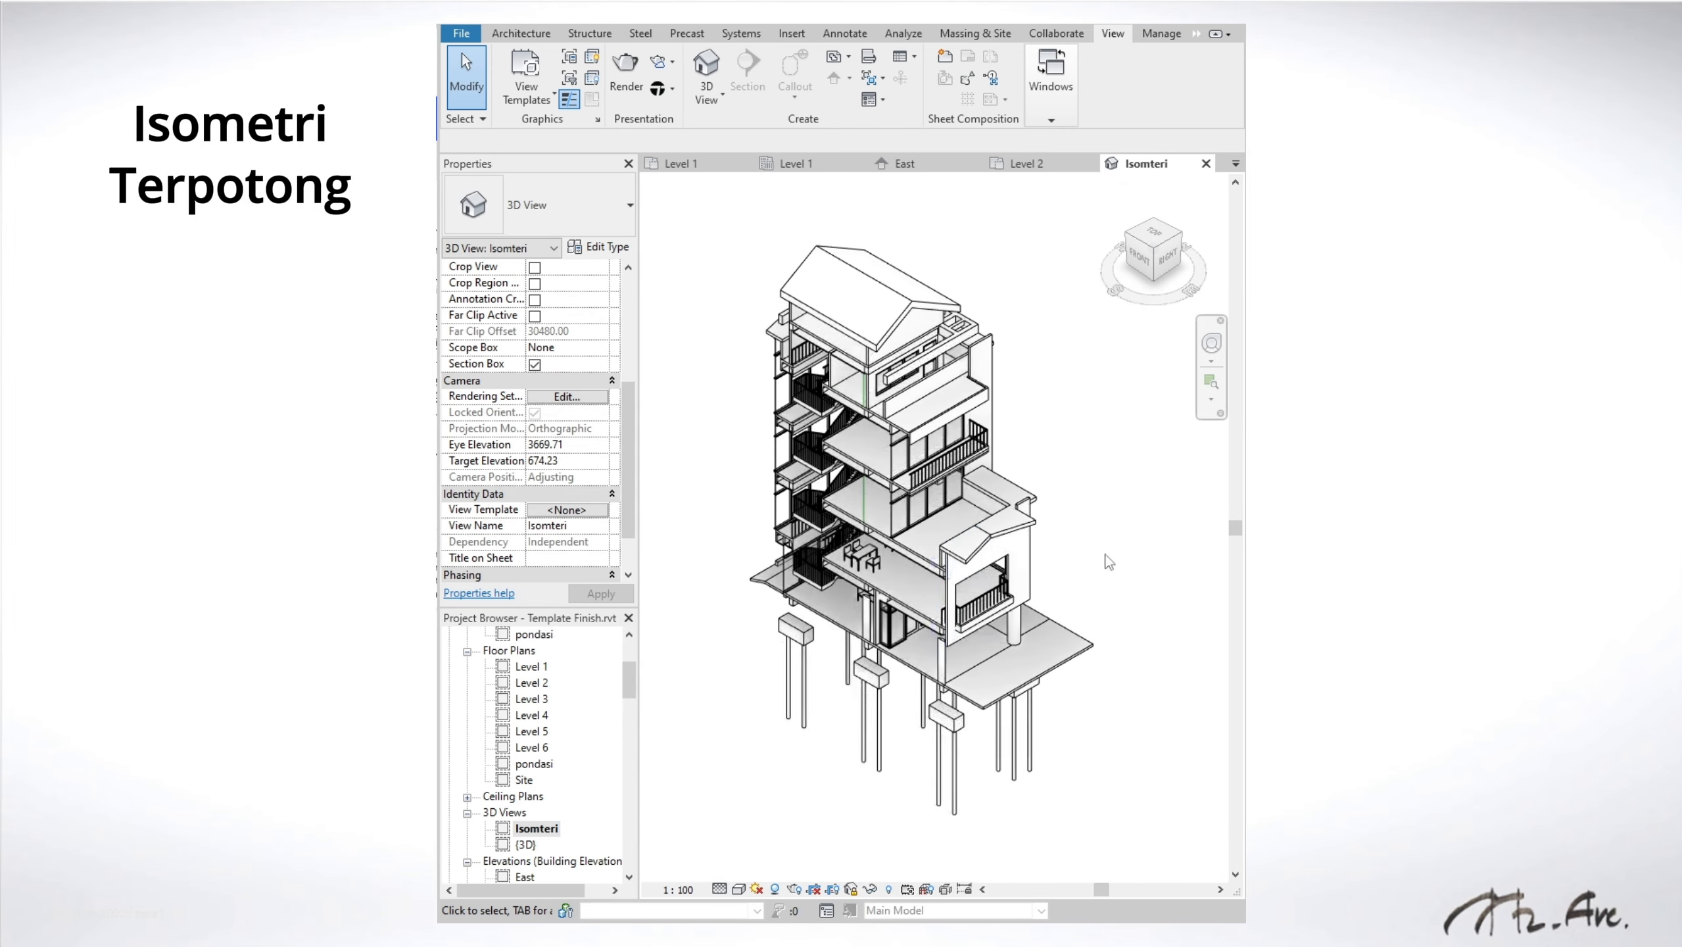
middle_drag(1129, 428, 1077, 448)
click(1211, 344)
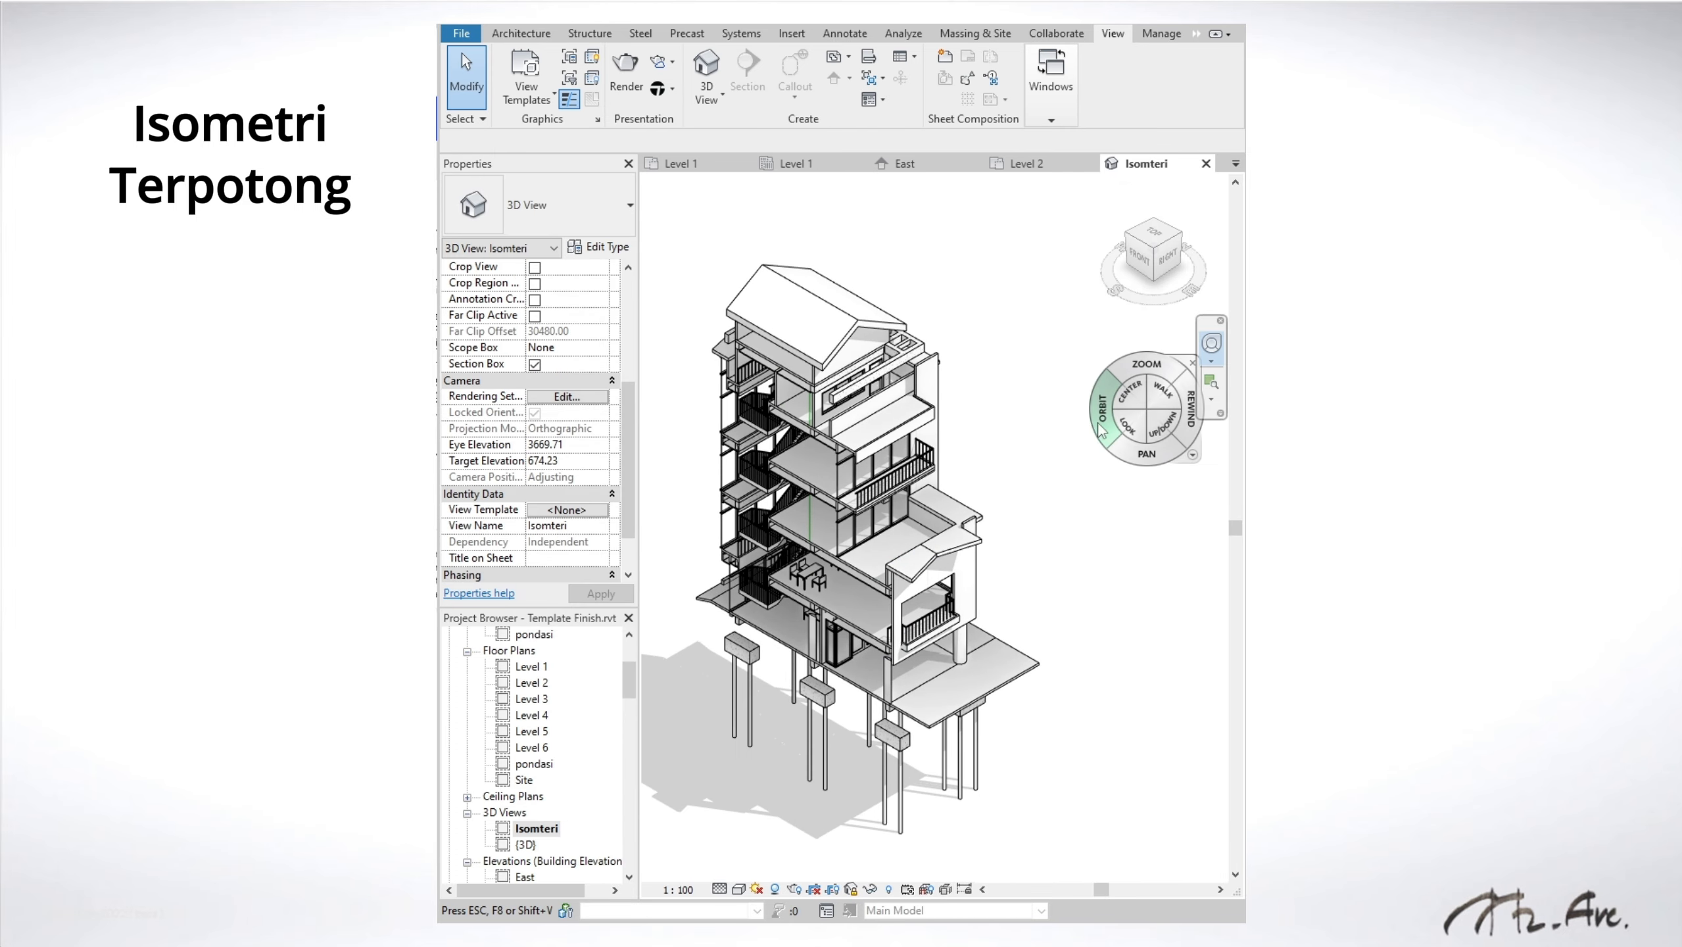
drag(1096, 507, 1067, 457)
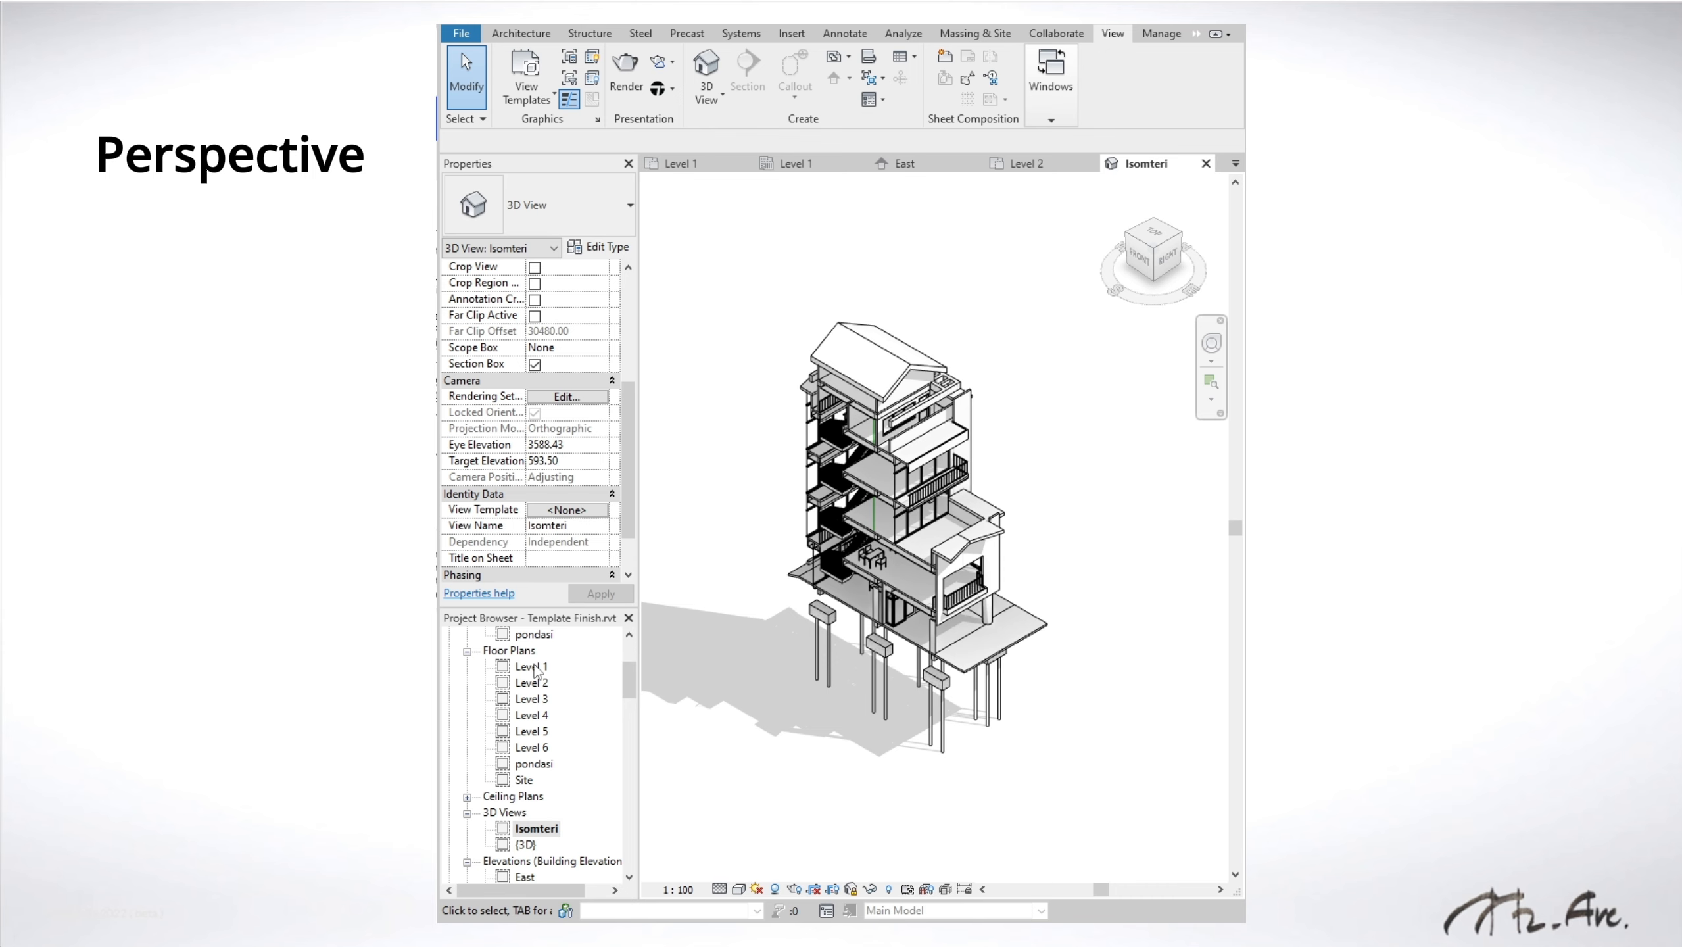
Step: Open the Level 1 floor plan and place a perspective camera below the site, aimed at the building
double_click(532, 666)
scroll(924, 432, down, 2)
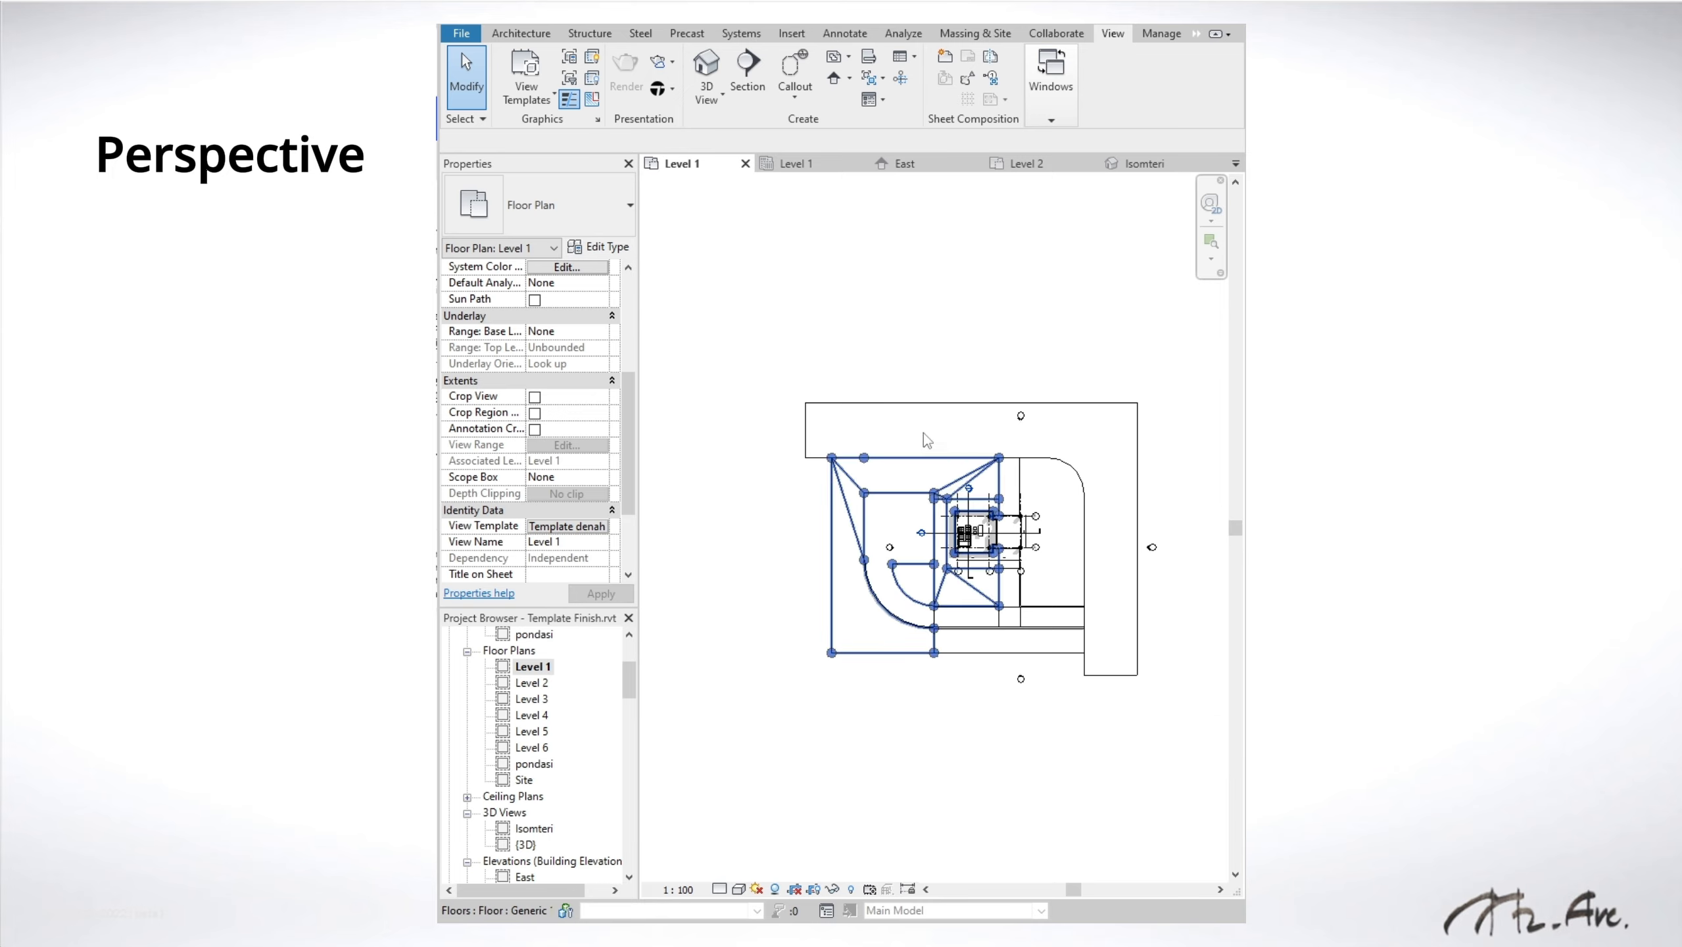
middle_drag(873, 301, 845, 322)
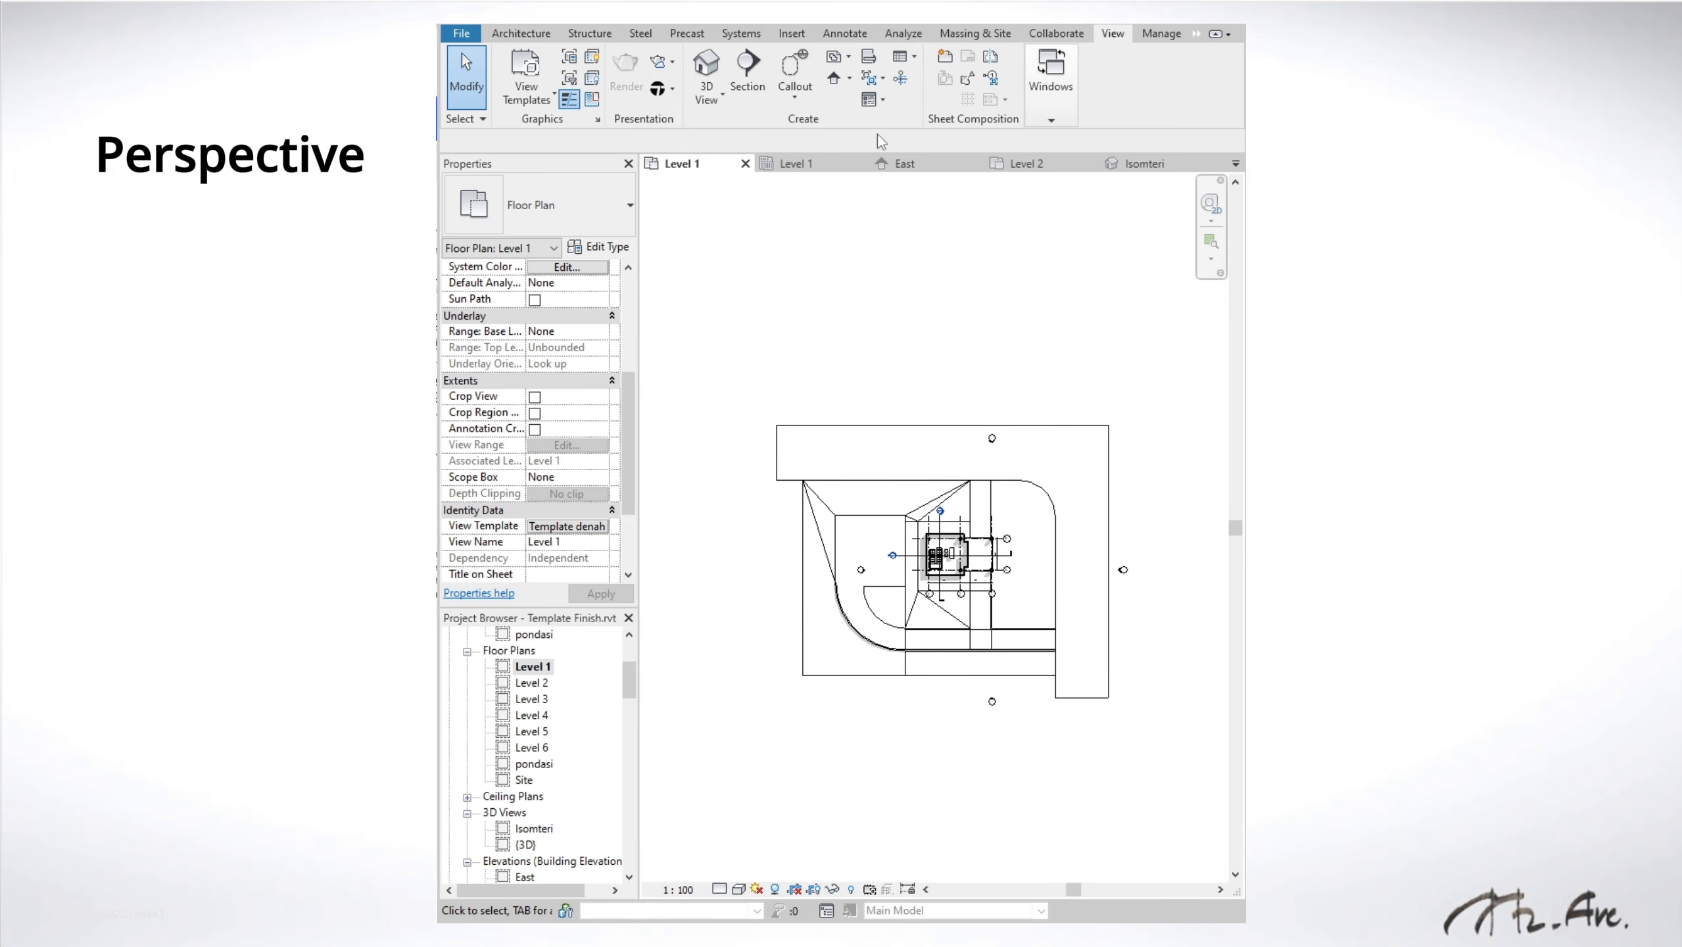
click(706, 93)
click(729, 162)
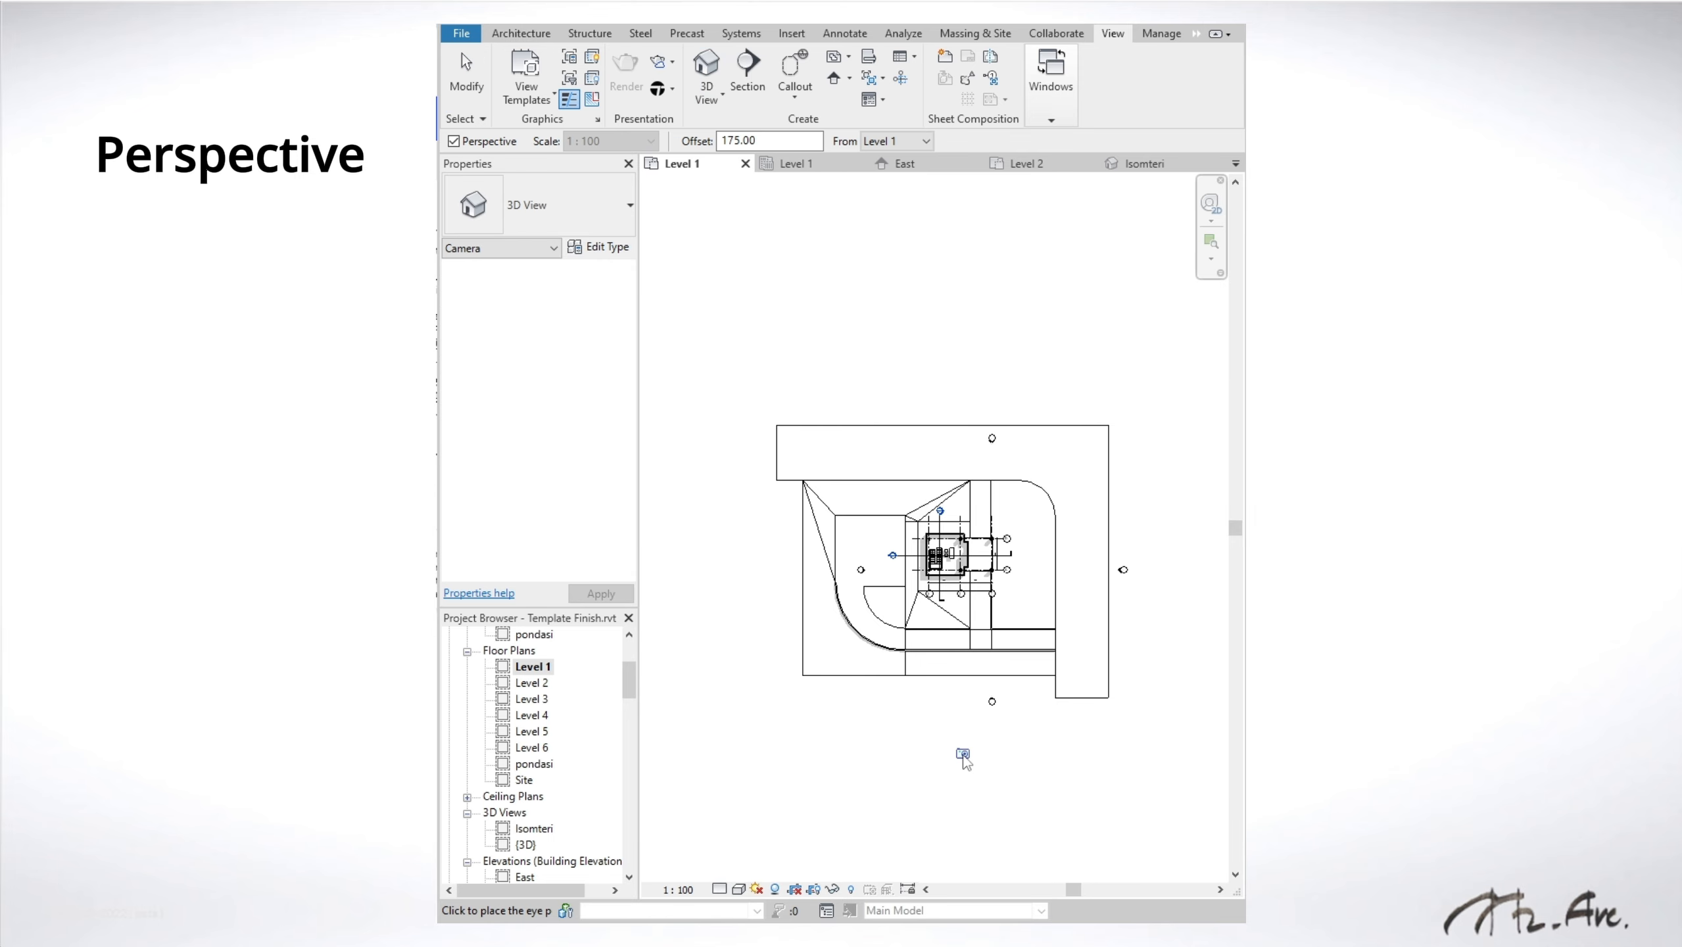
click(953, 768)
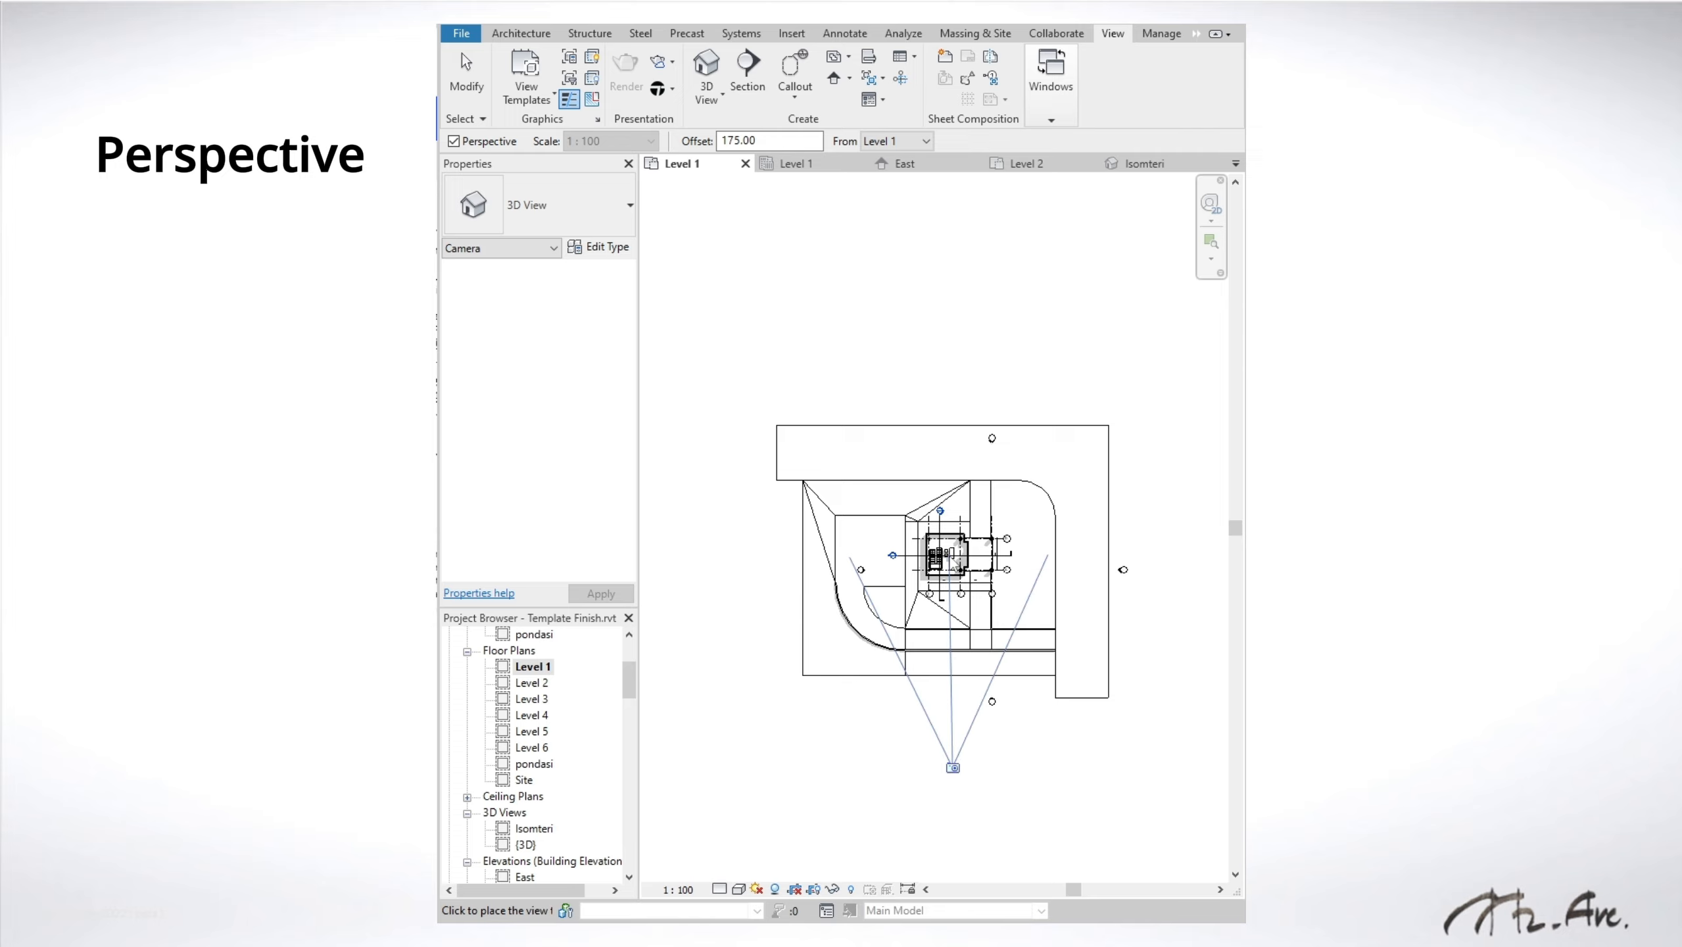
click(962, 569)
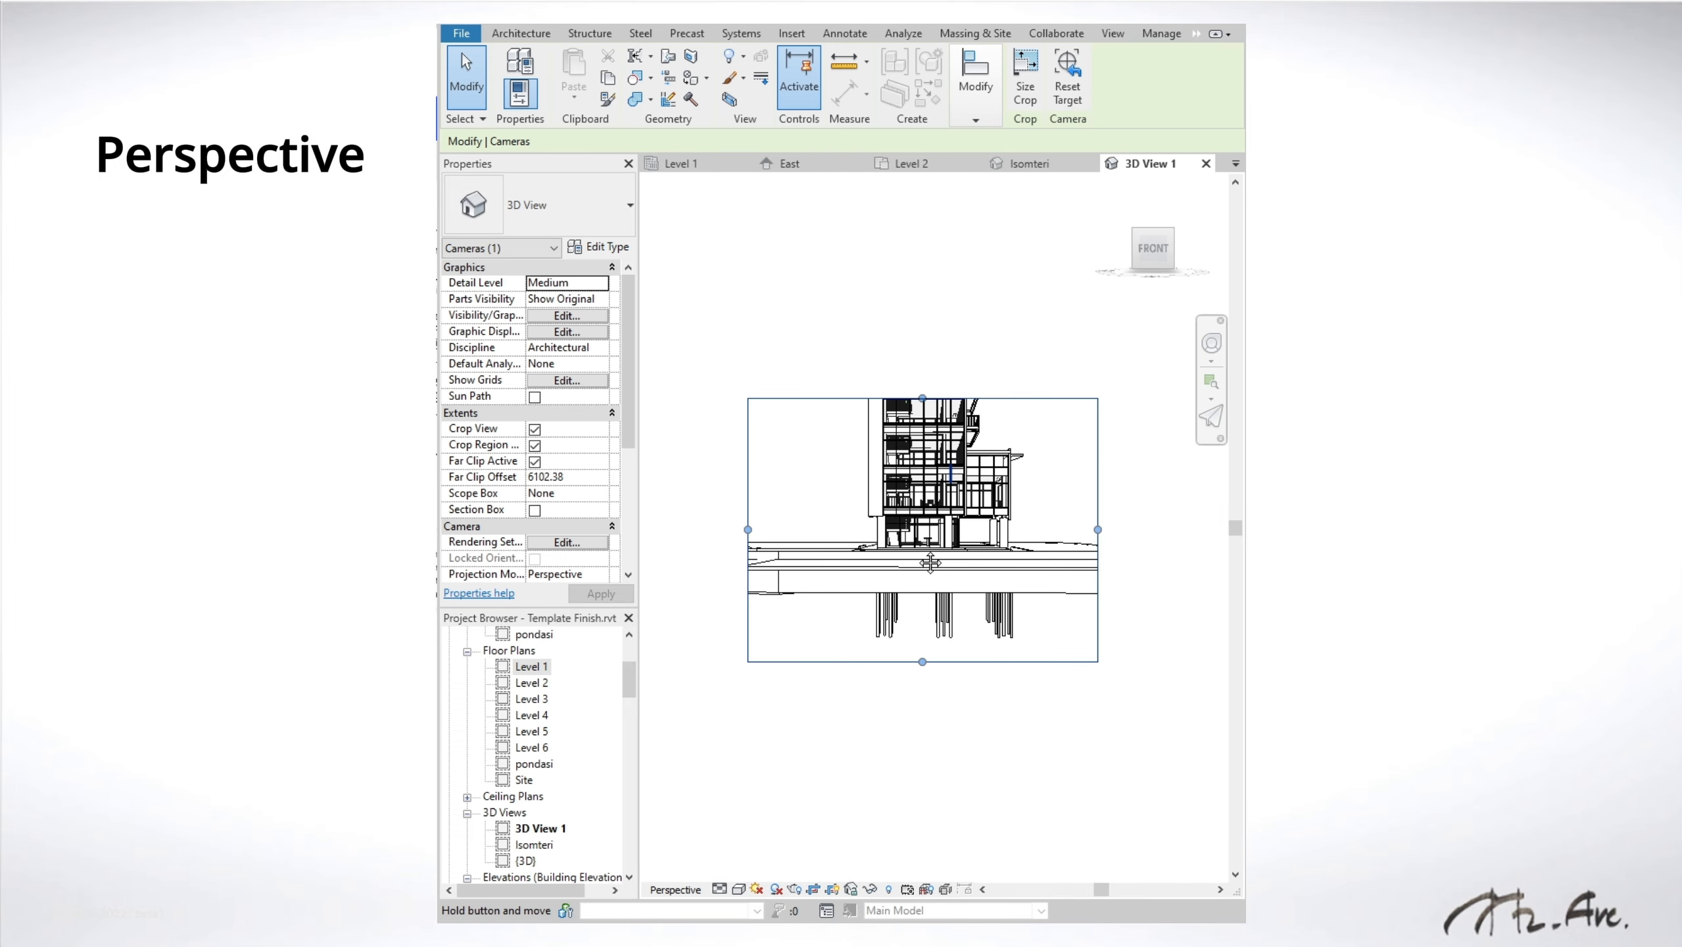
Step: Resize the perspective view's crop region to clear the roof, exclude the foundation piles and extend slightly farther right
drag(866, 539, 866, 382)
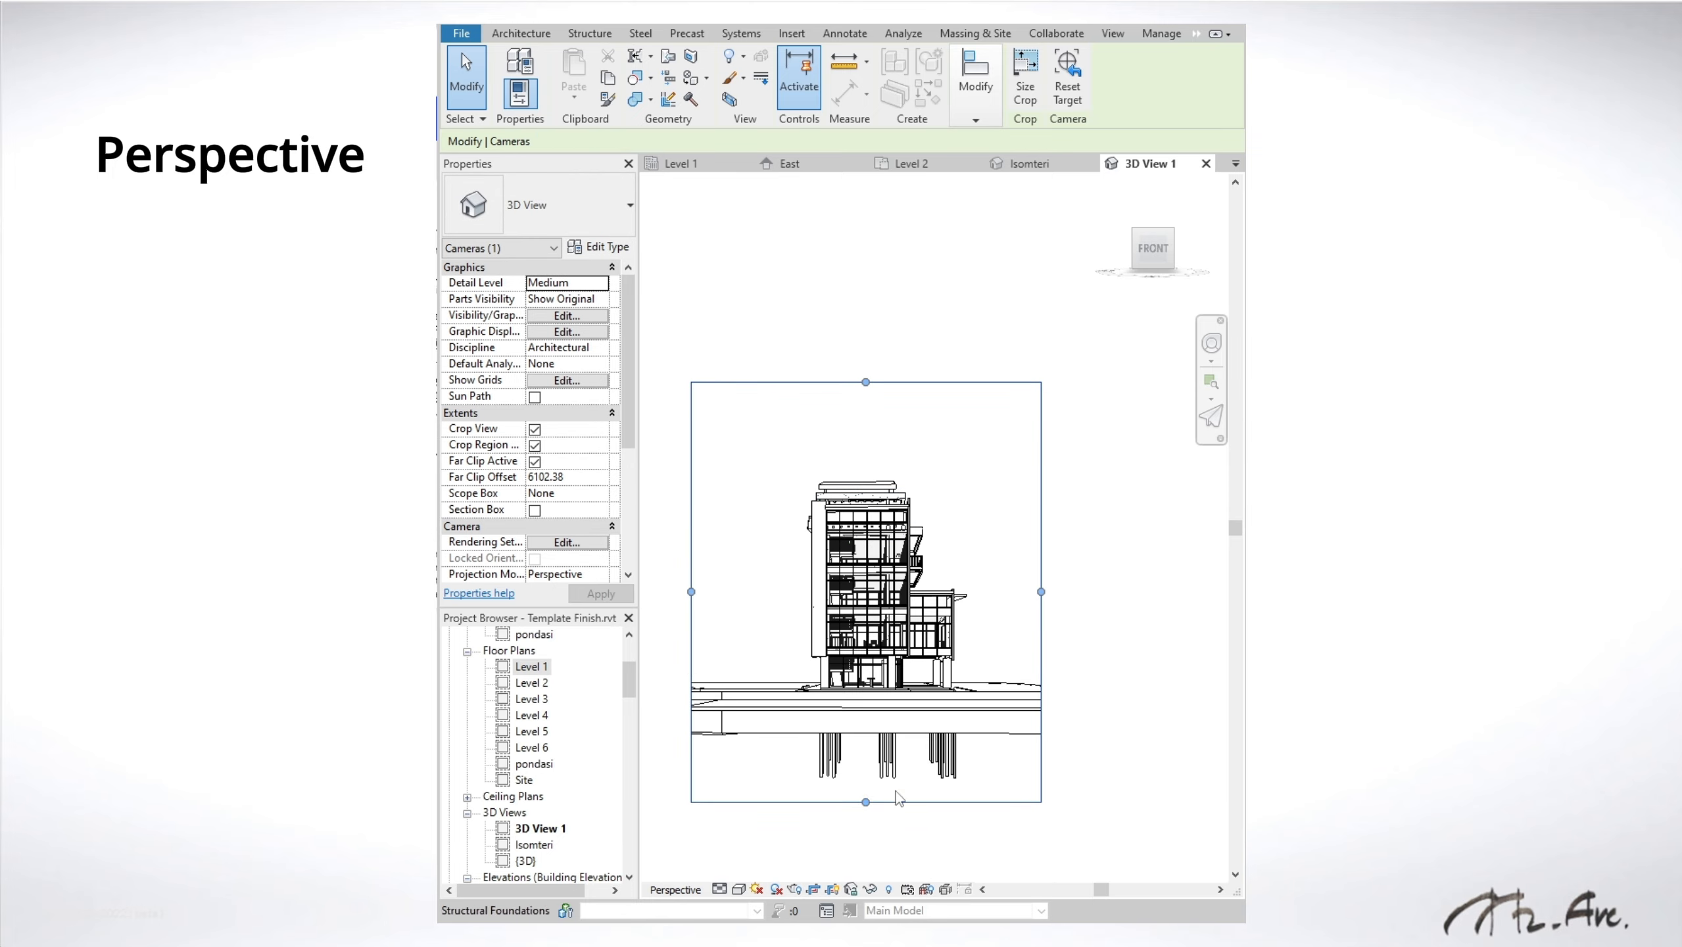
drag(864, 798, 865, 723)
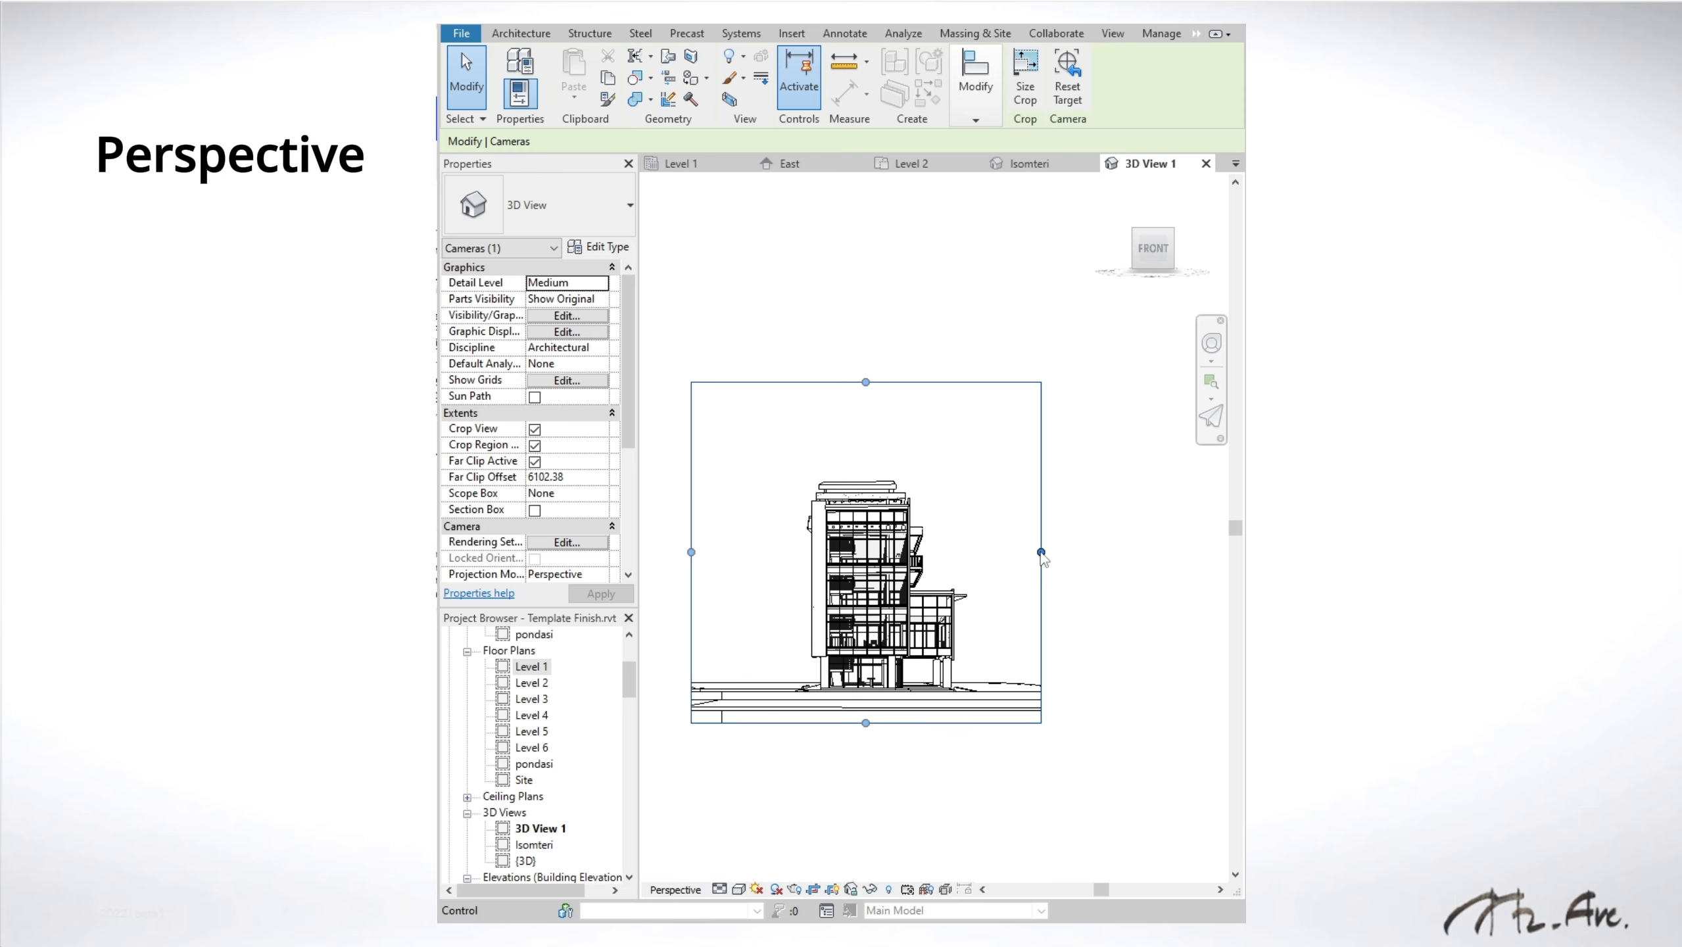
mouse_move(1042, 558)
mouse_down()
mouse_move(988, 556)
mouse_move(1057, 554)
mouse_up()
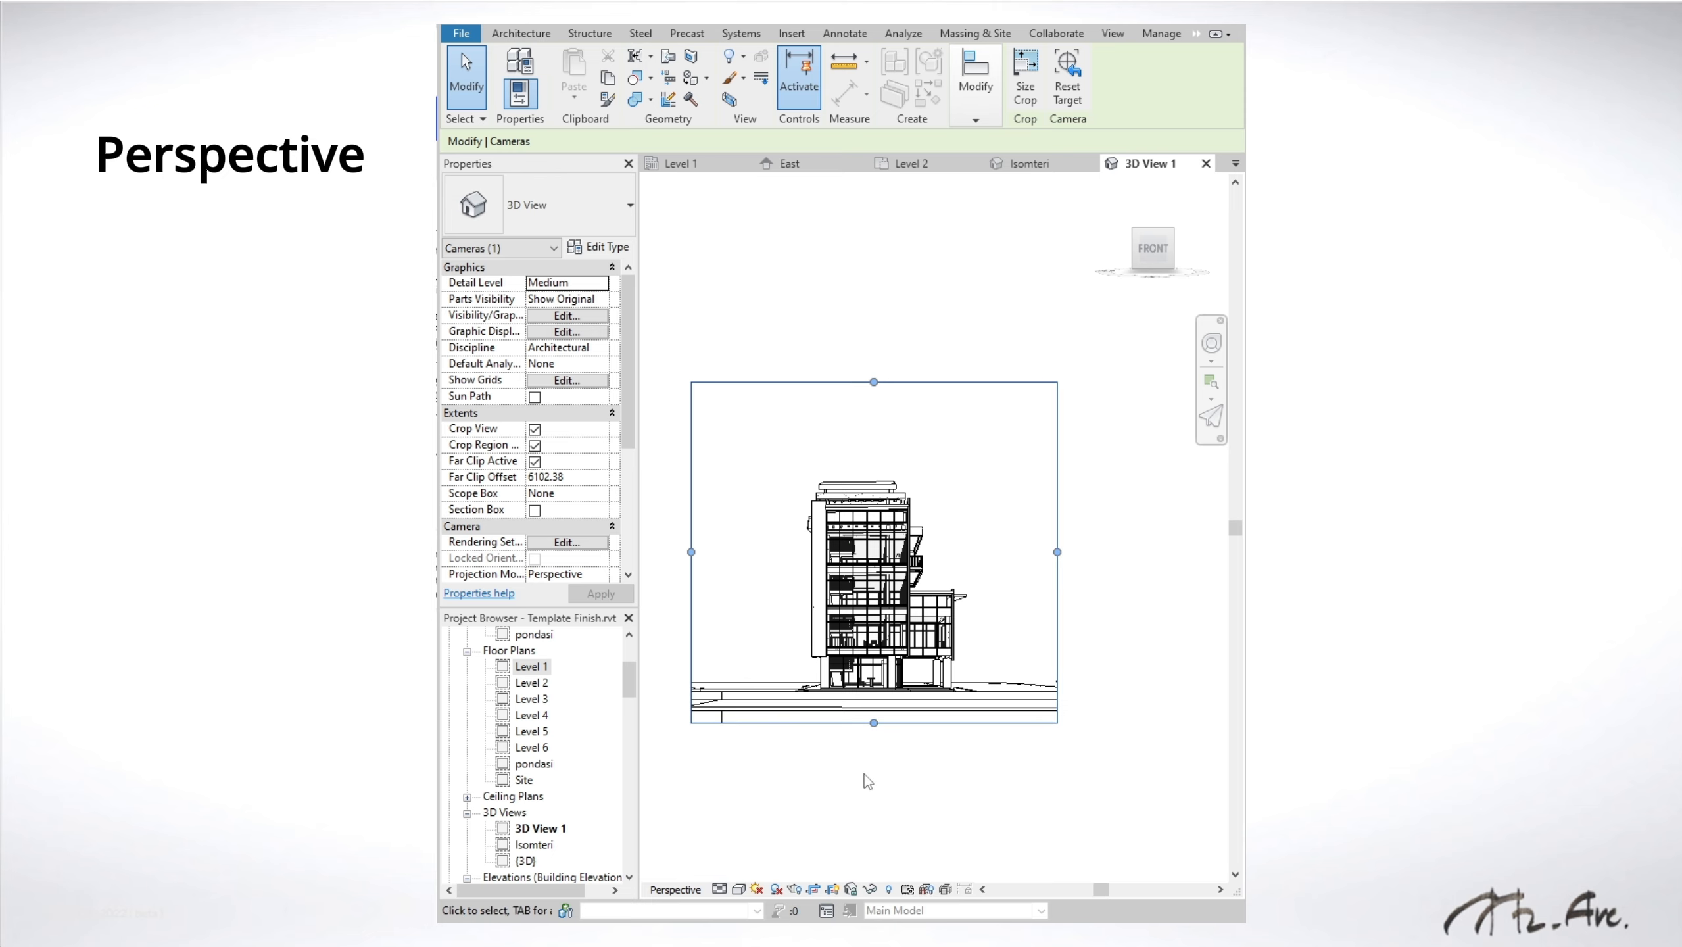
key(Escape)
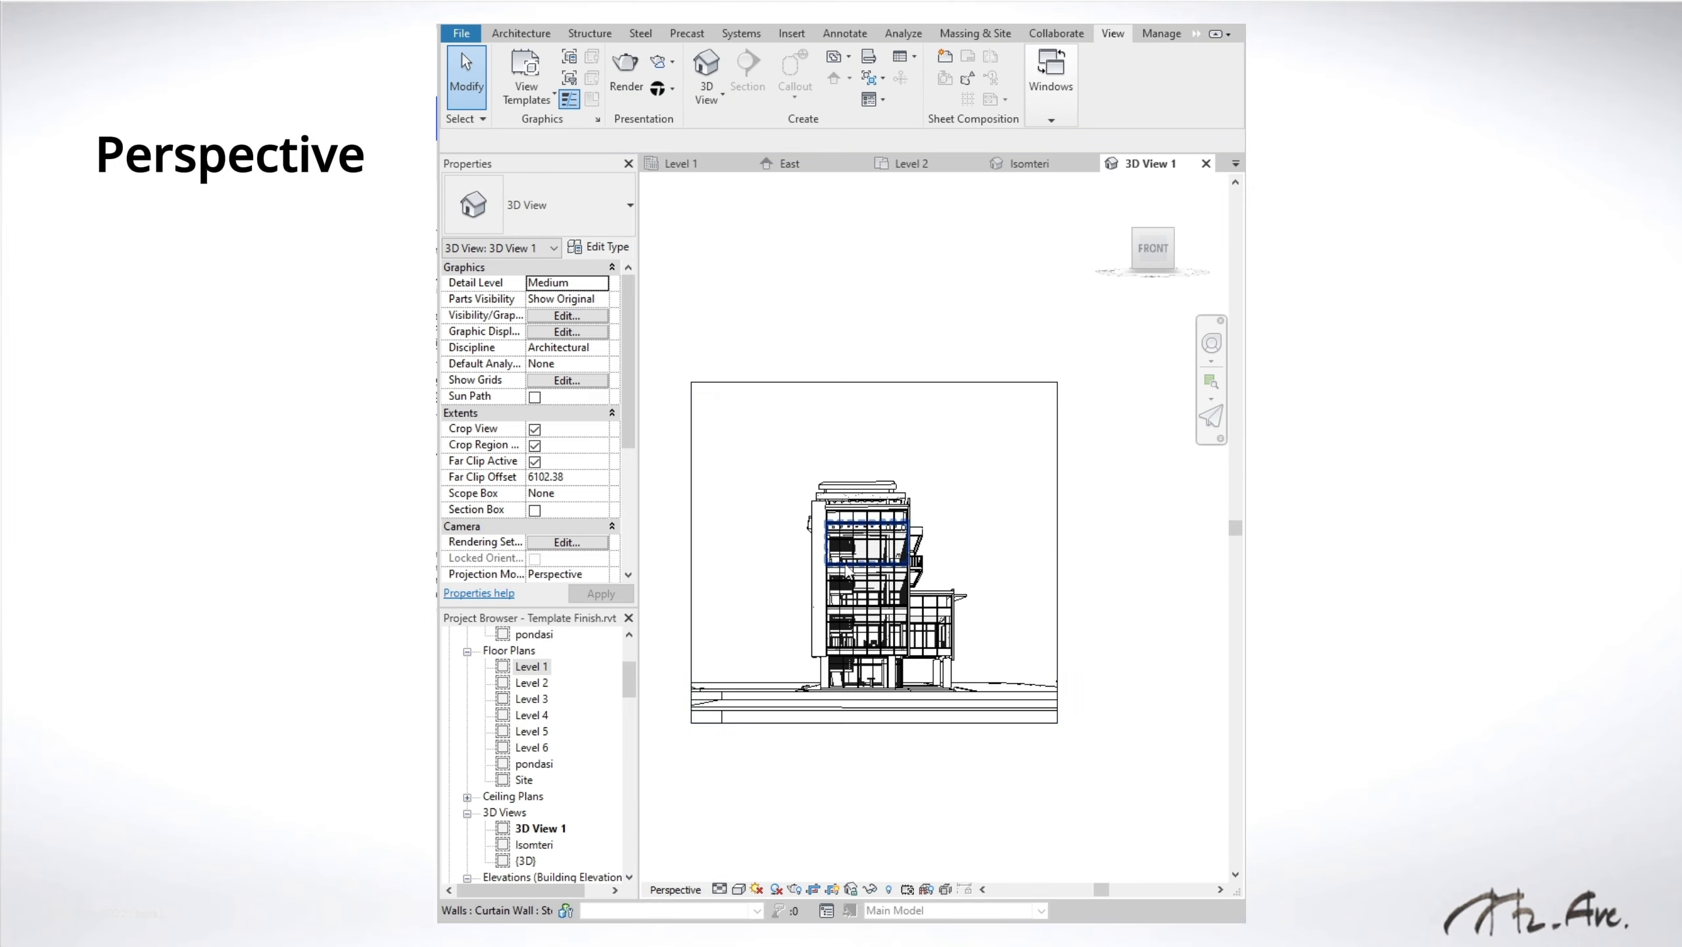
Step: Center the perspective view and orbit it from the front toward the building's front-right corner
scroll(847, 567, up, 2)
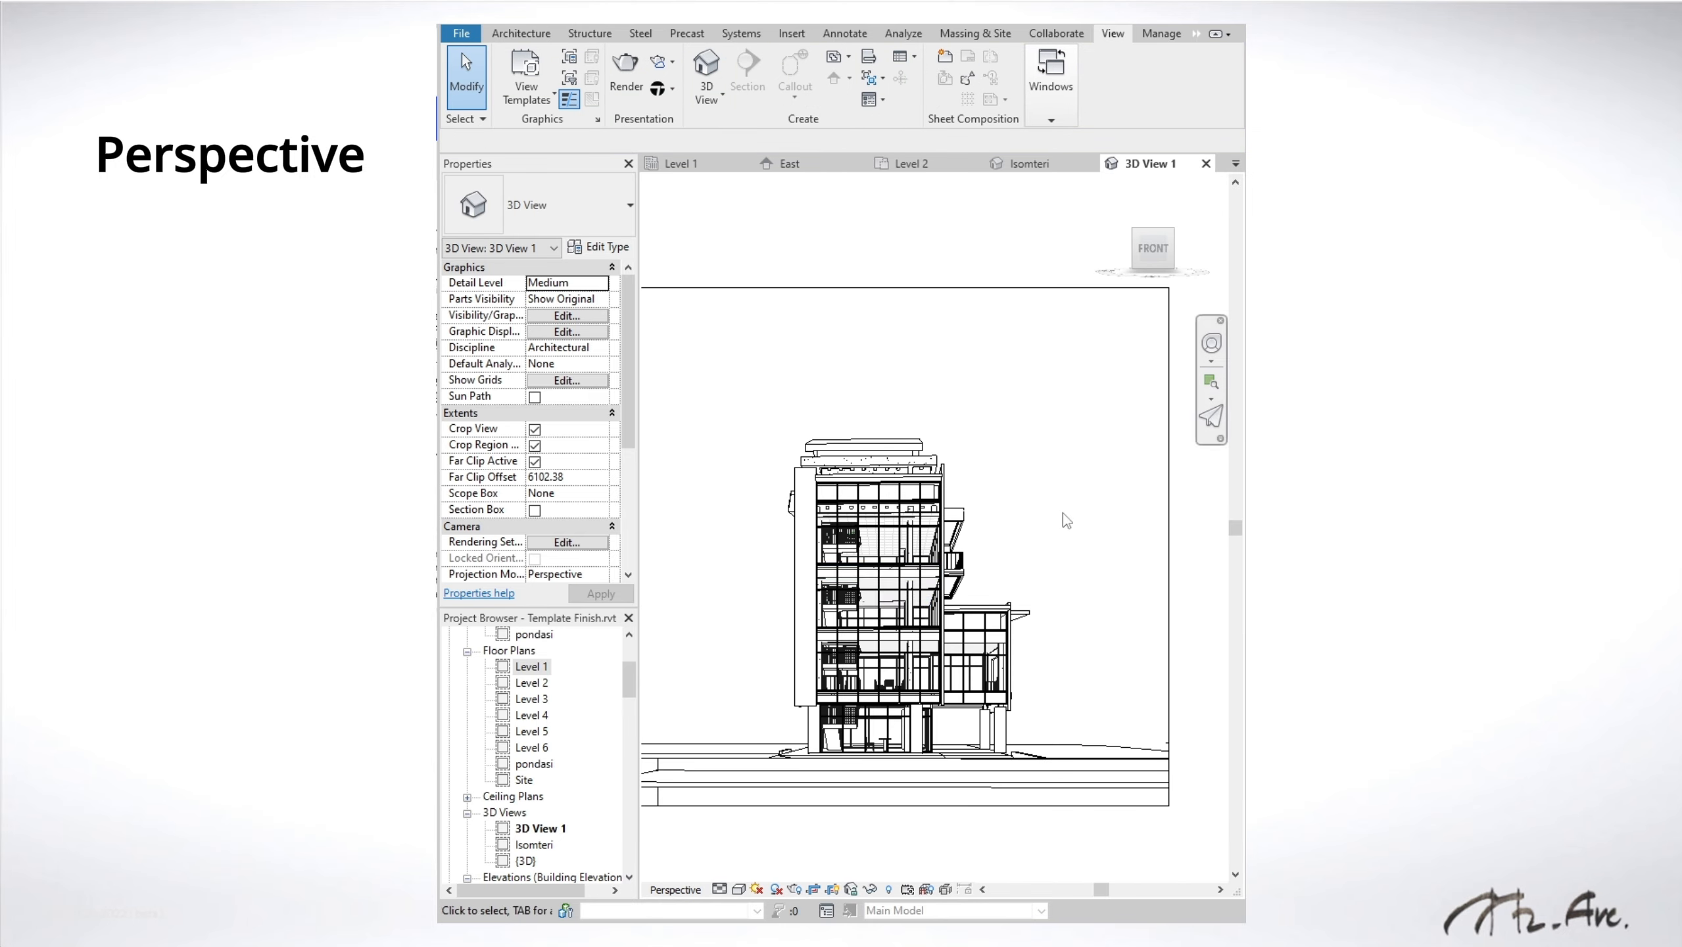
scroll(941, 566, down, 2)
middle_drag(939, 571, 960, 547)
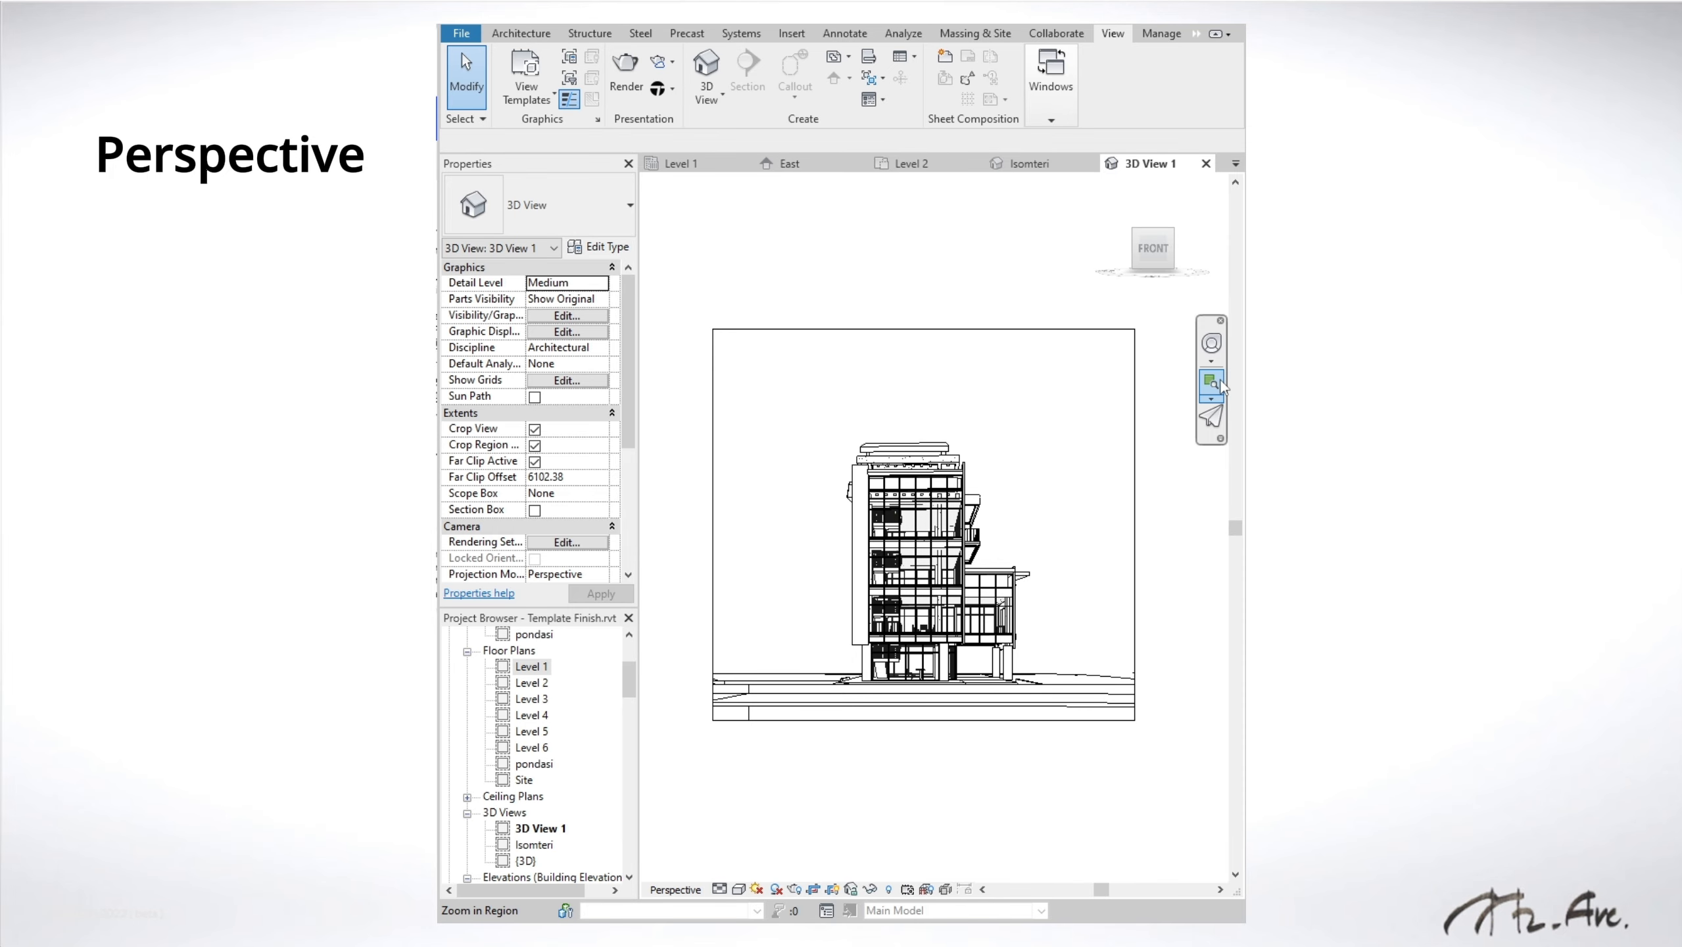
click(1212, 342)
drag(976, 530, 1014, 530)
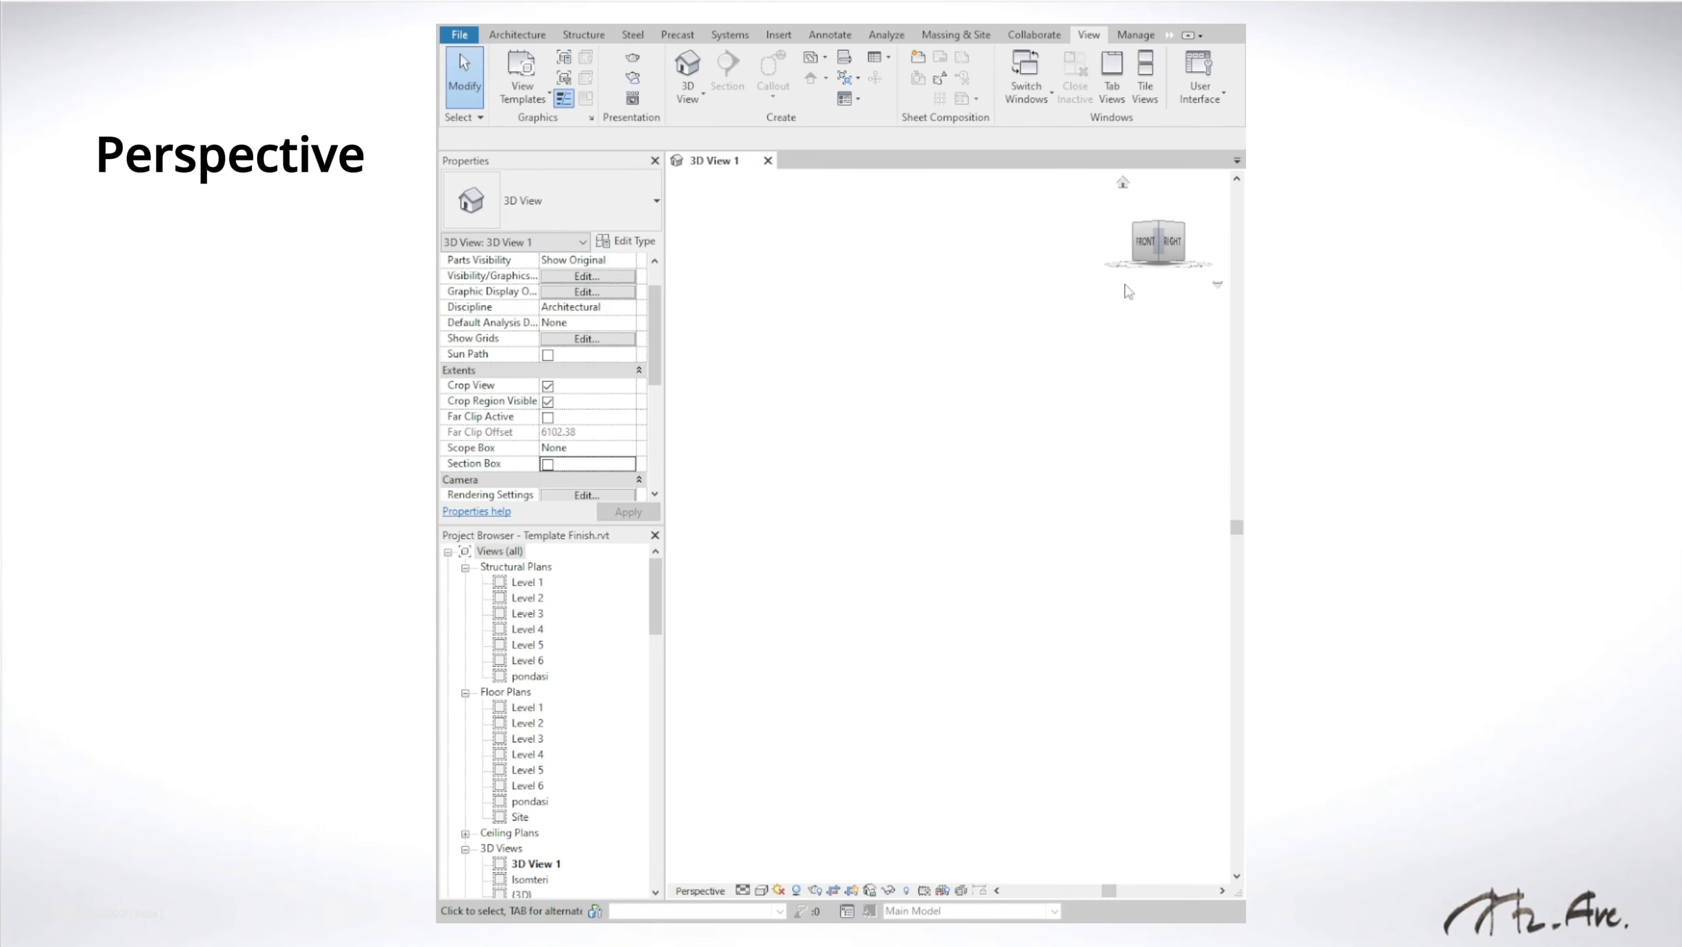
Step: Show the Navigation Bar and use the SteeringWheel to reframe the whole building inside the perspective's crop region
click(1202, 101)
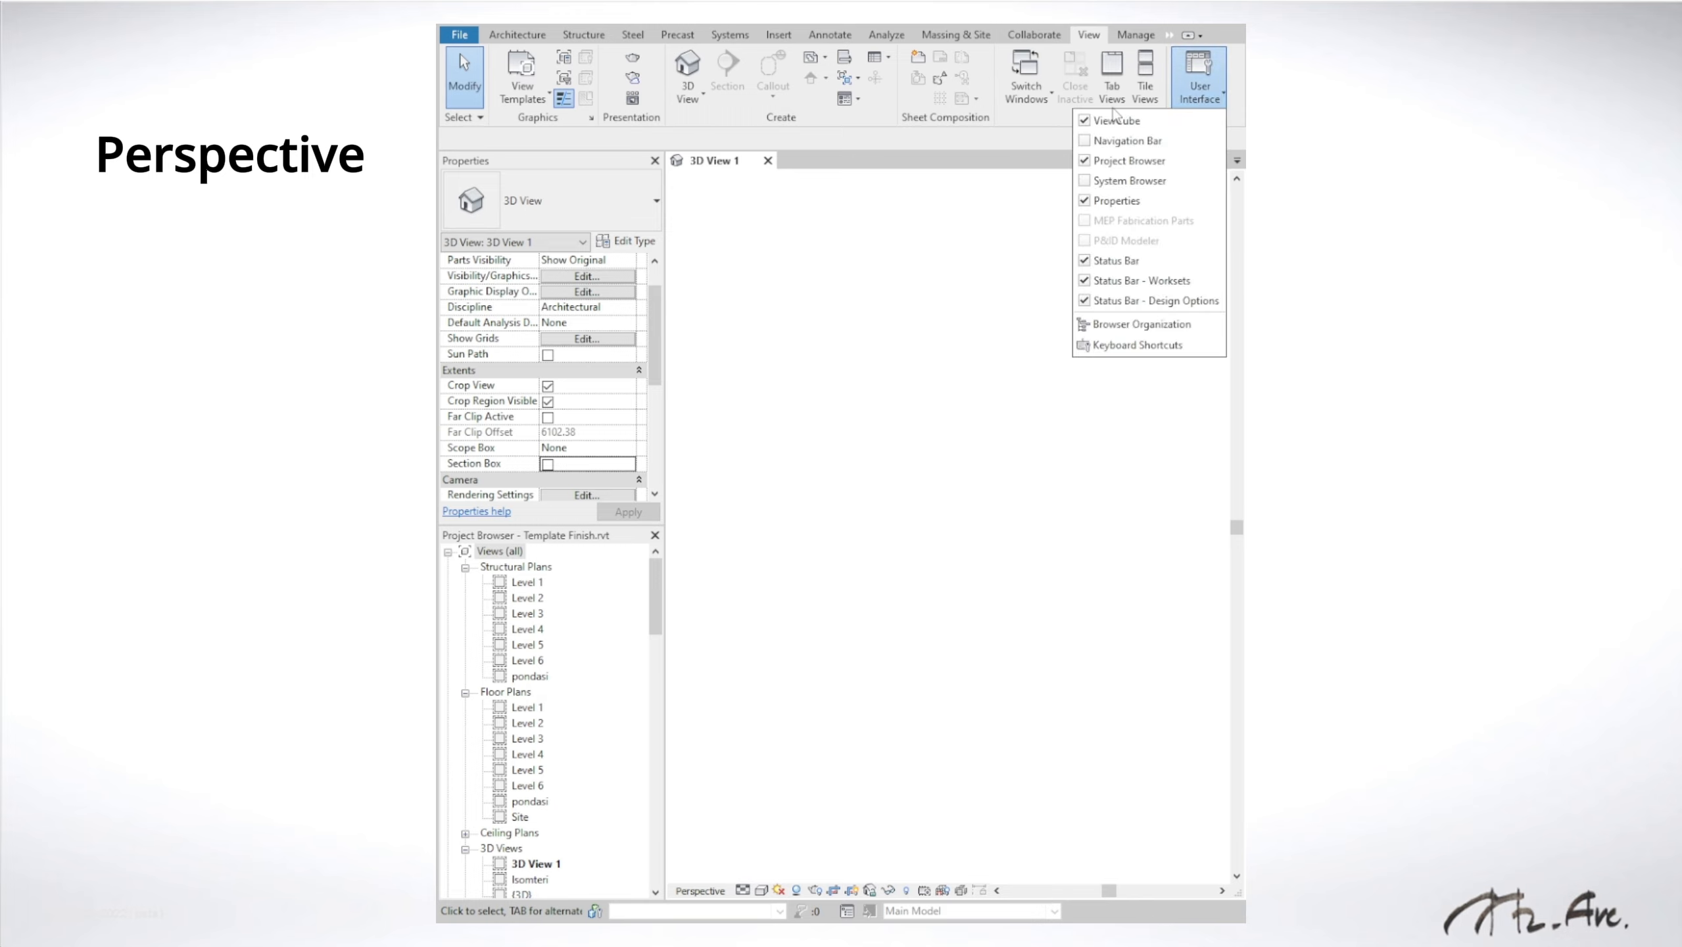
click(1091, 143)
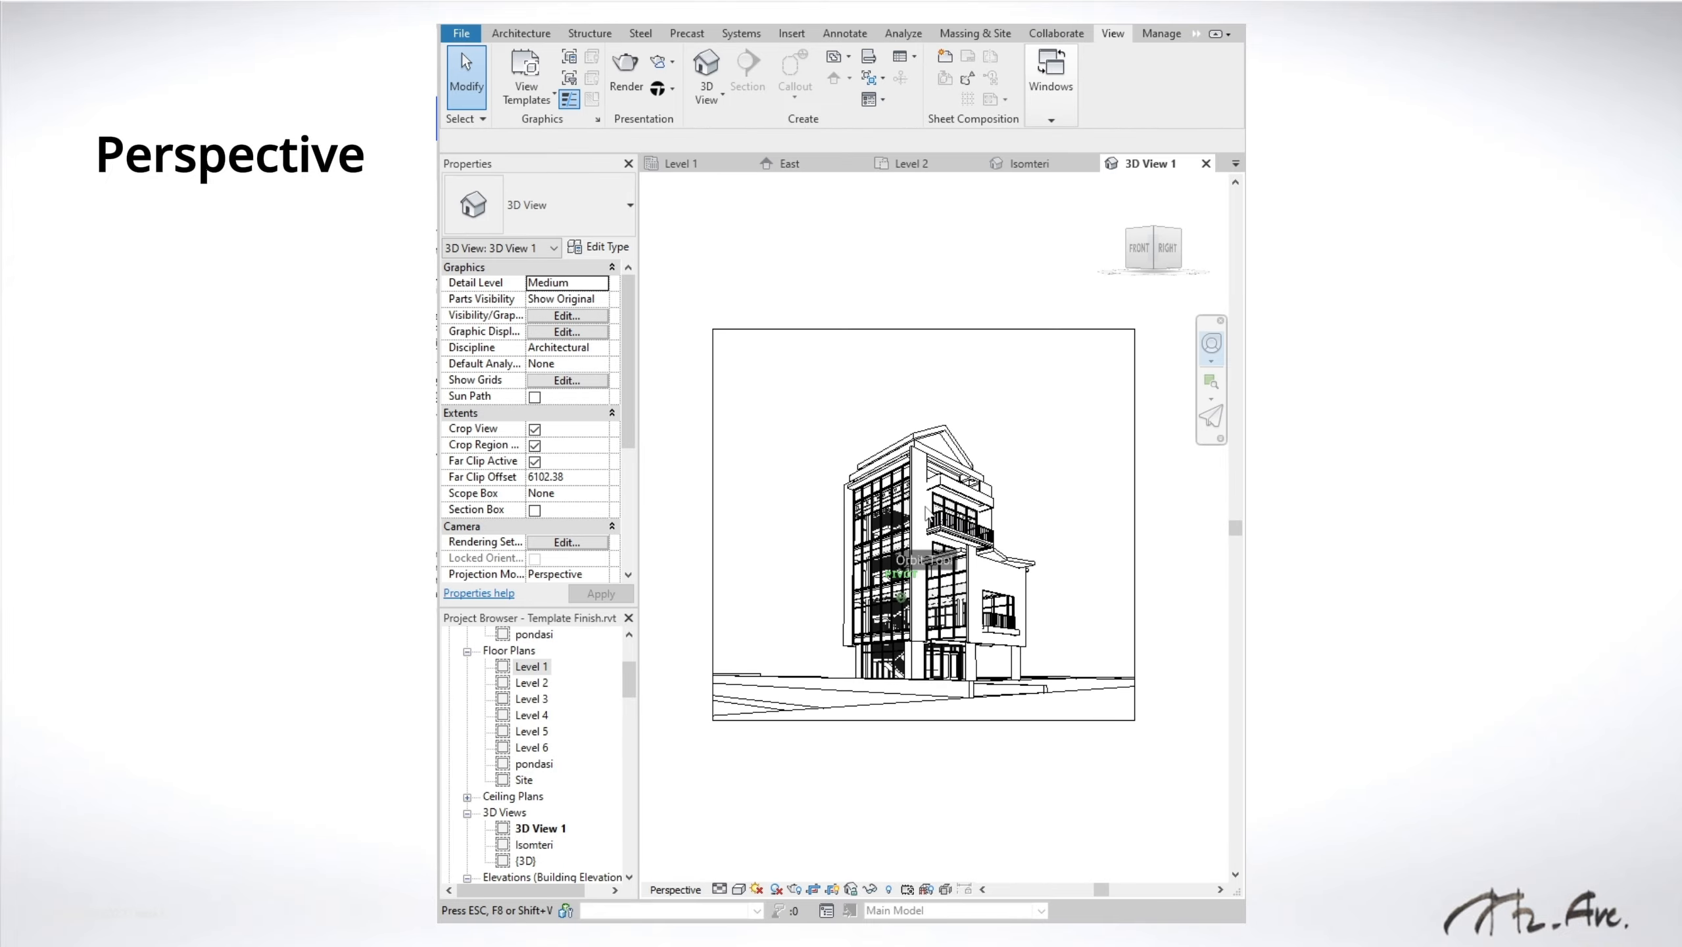
mouse_move(927, 511)
mouse_down()
mouse_move(946, 560)
mouse_move(954, 530)
mouse_up()
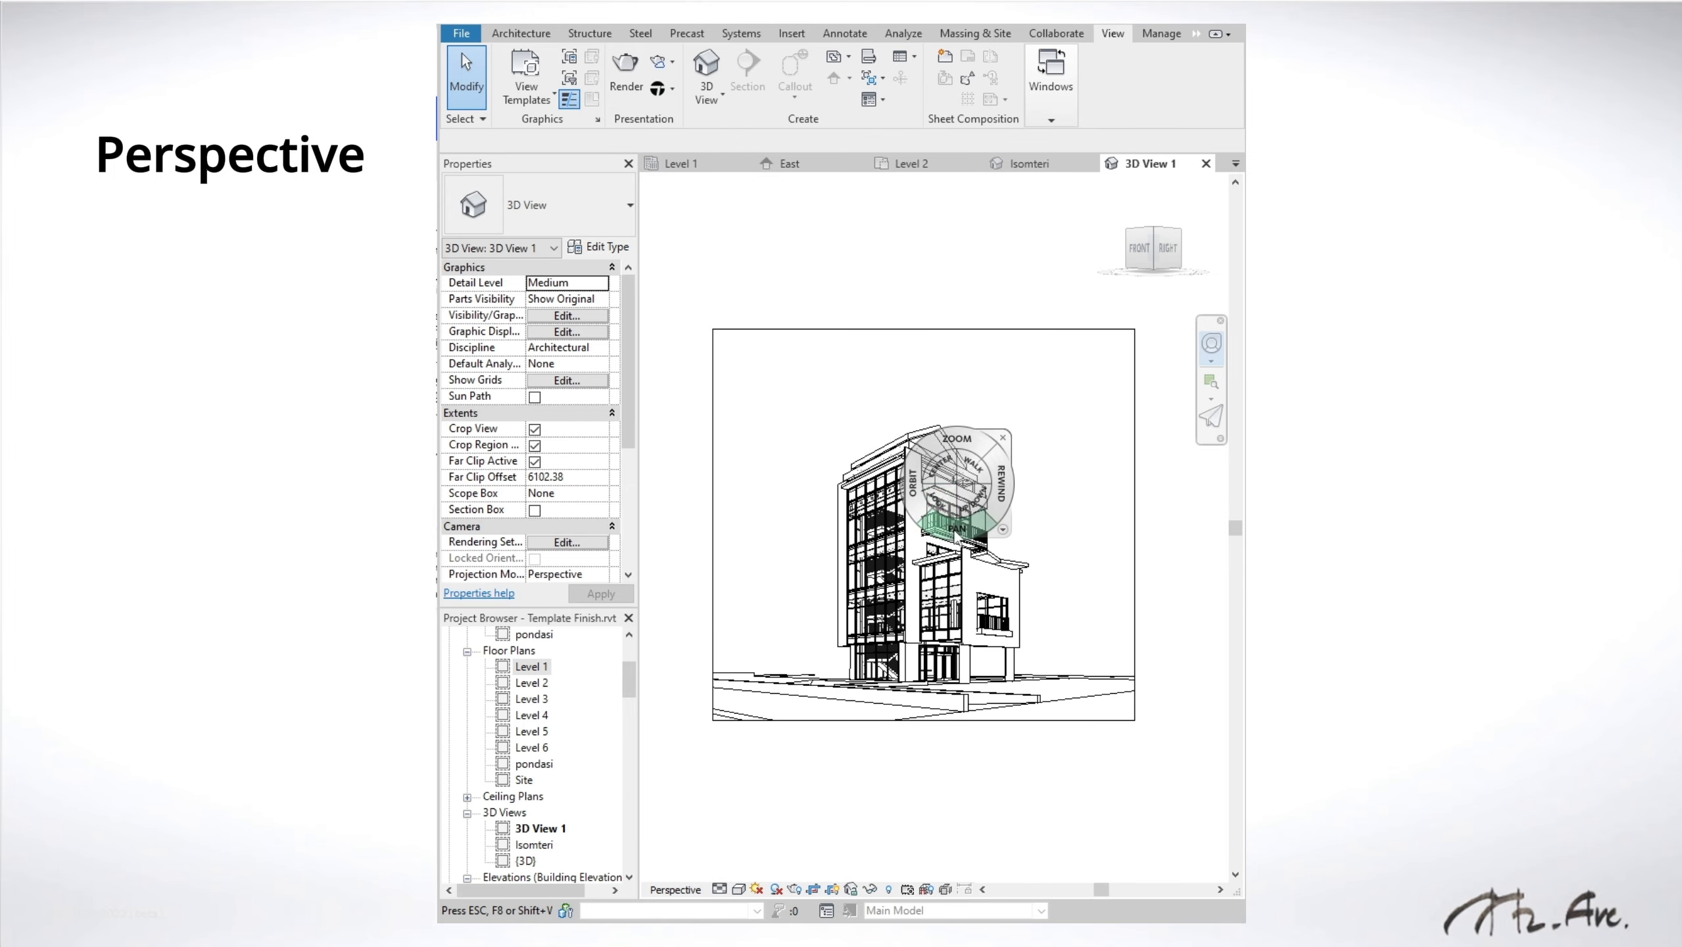
drag(952, 444, 958, 438)
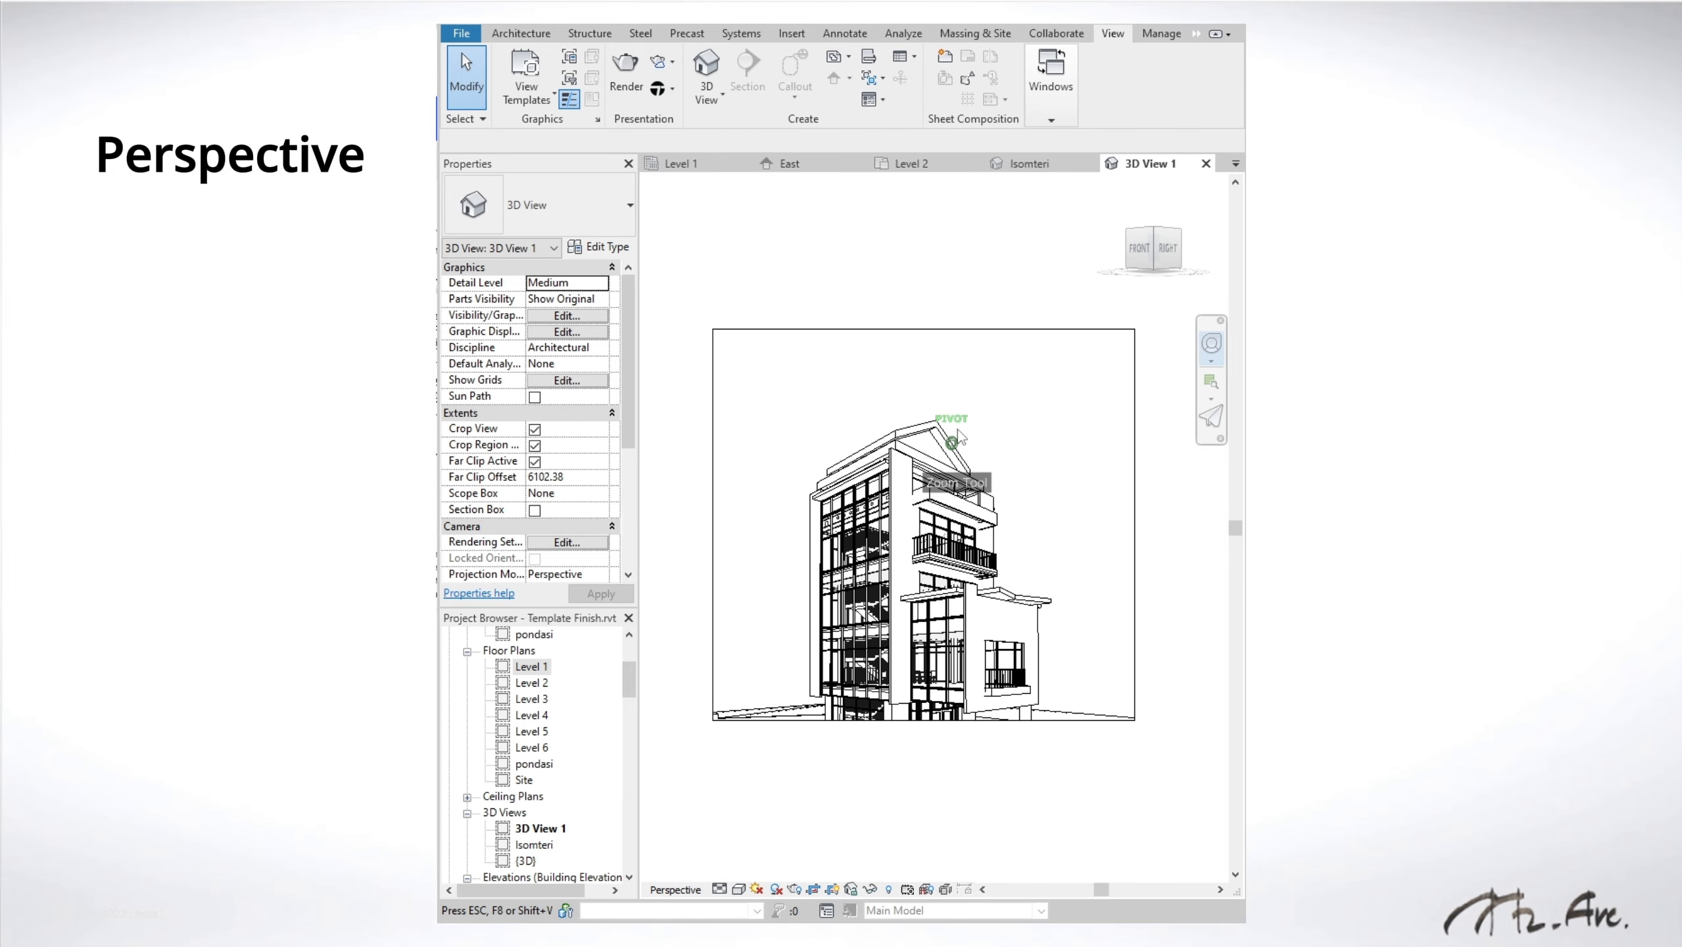
drag(948, 545, 969, 427)
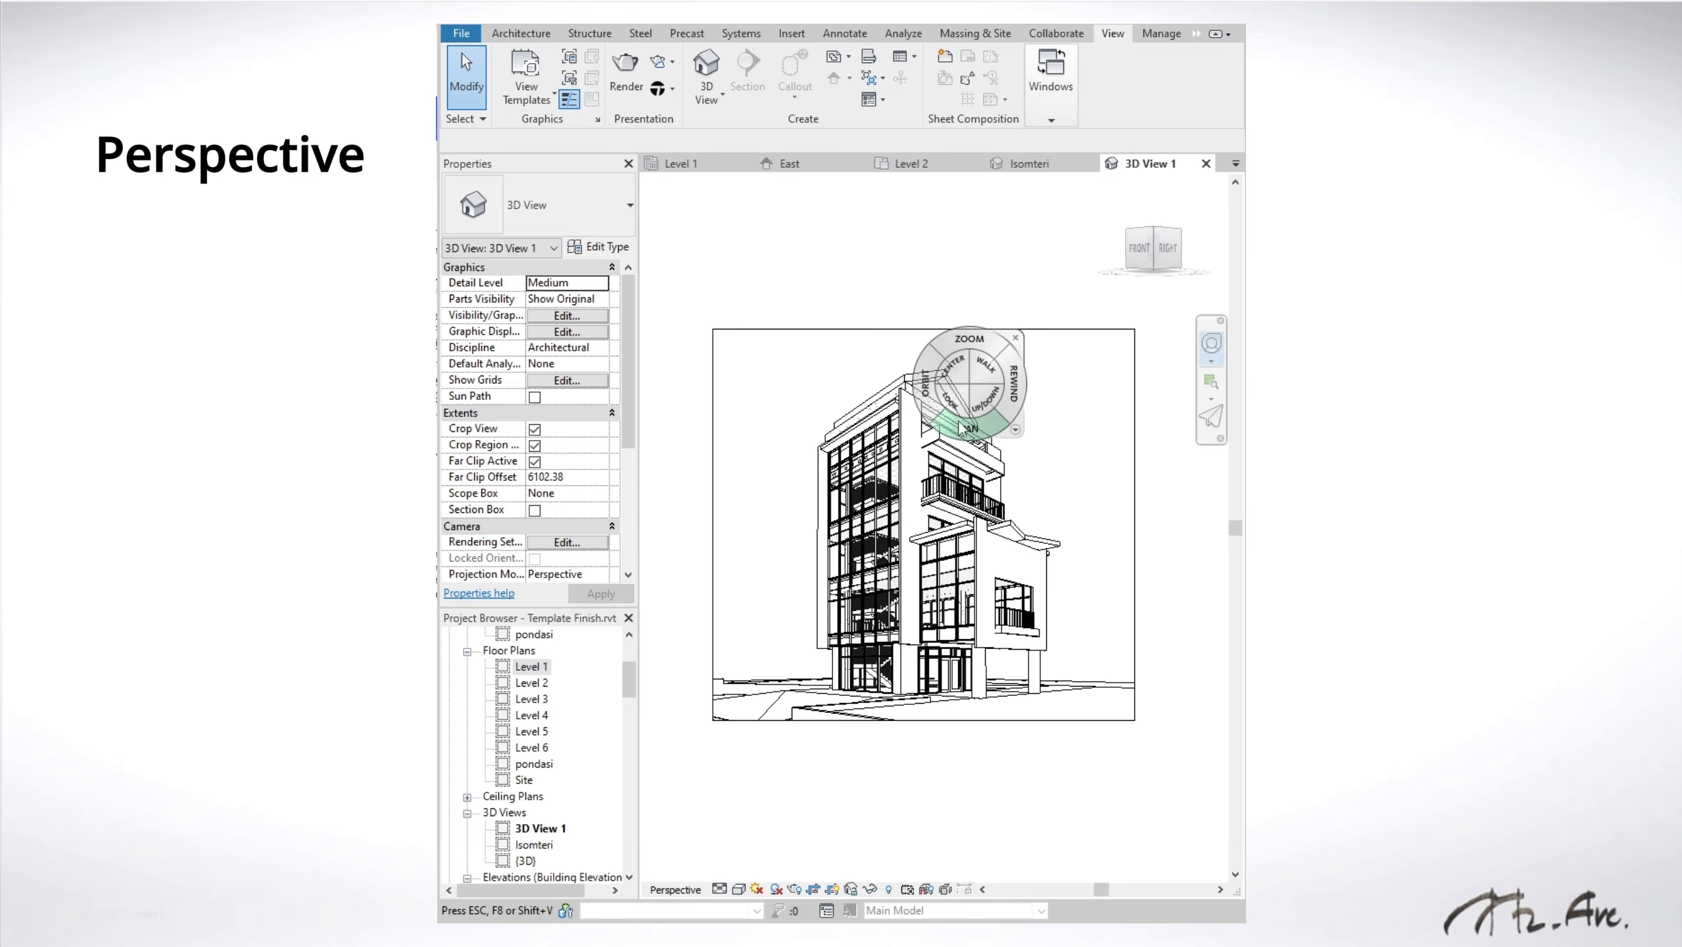
key(Escape)
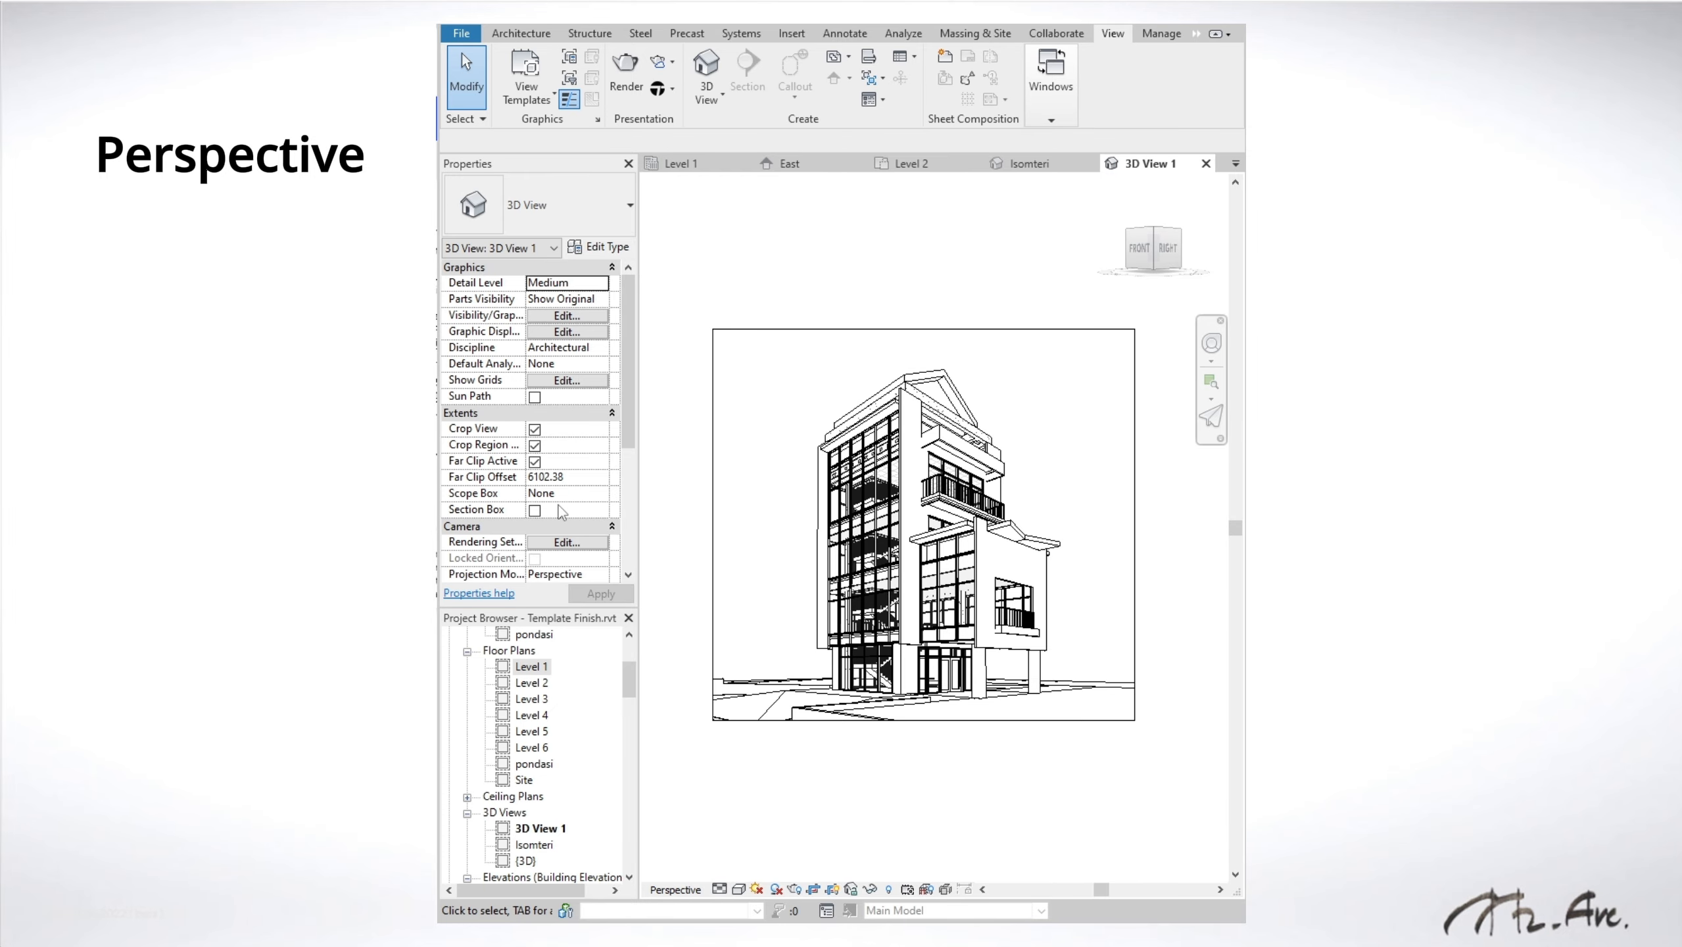
Step: Enable the section box on the perspective and turn off its crop view, crop region visibility and far clipping
click(534, 511)
click(1115, 552)
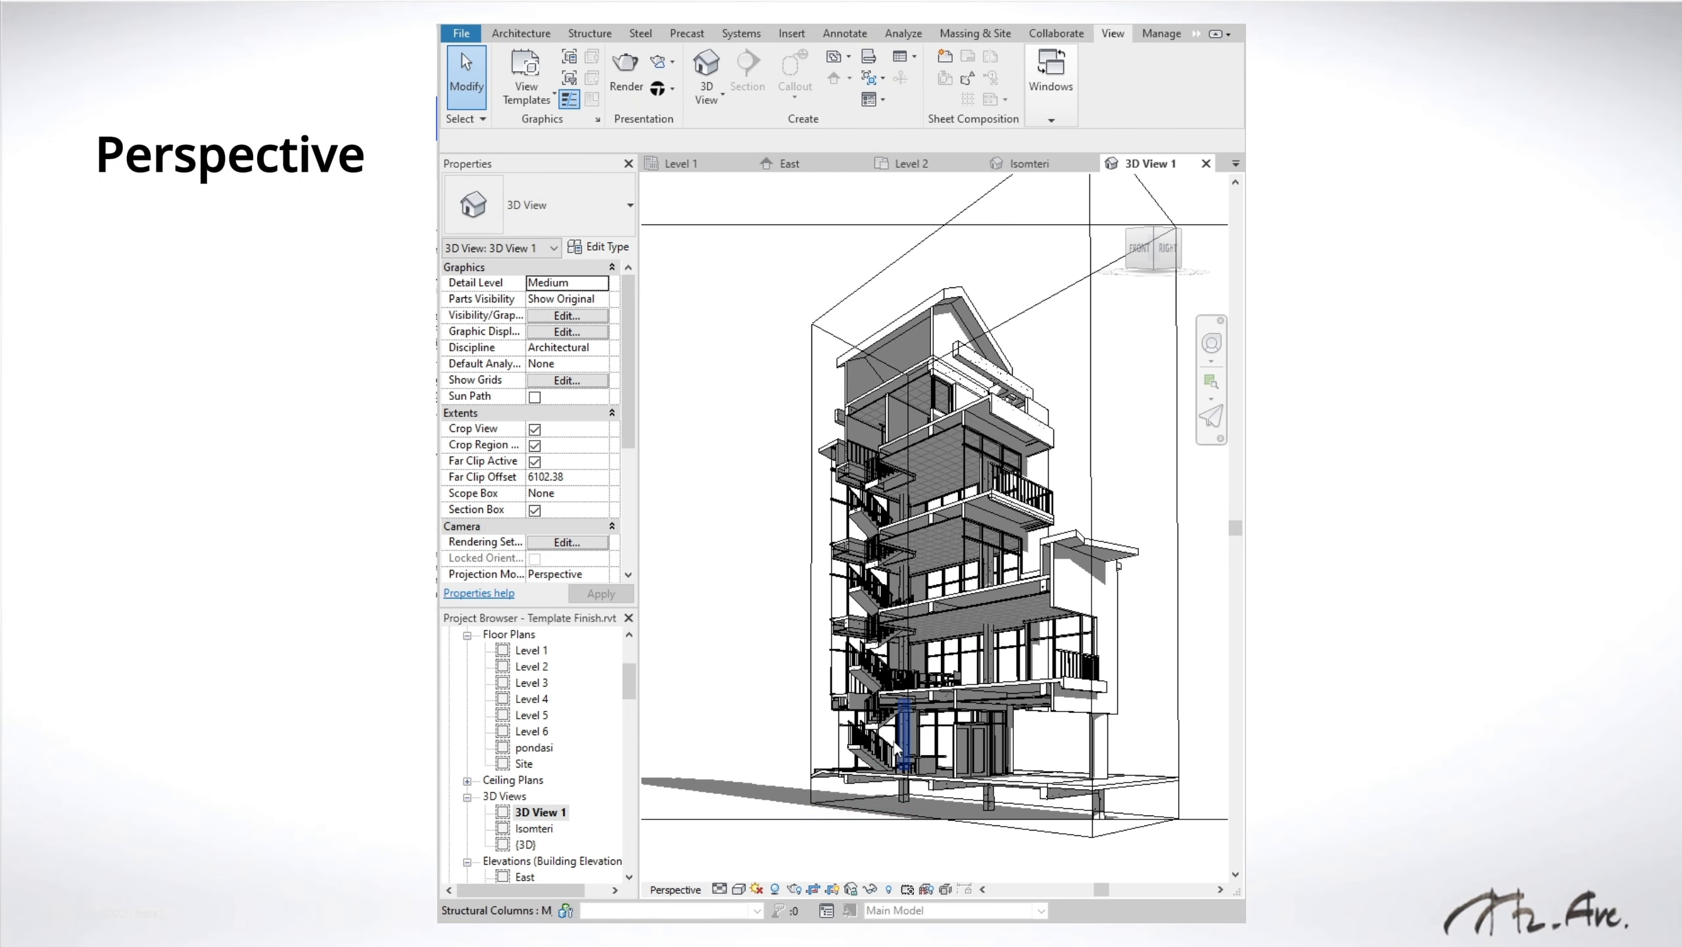
click(739, 889)
click(782, 720)
click(486, 484)
click(486, 582)
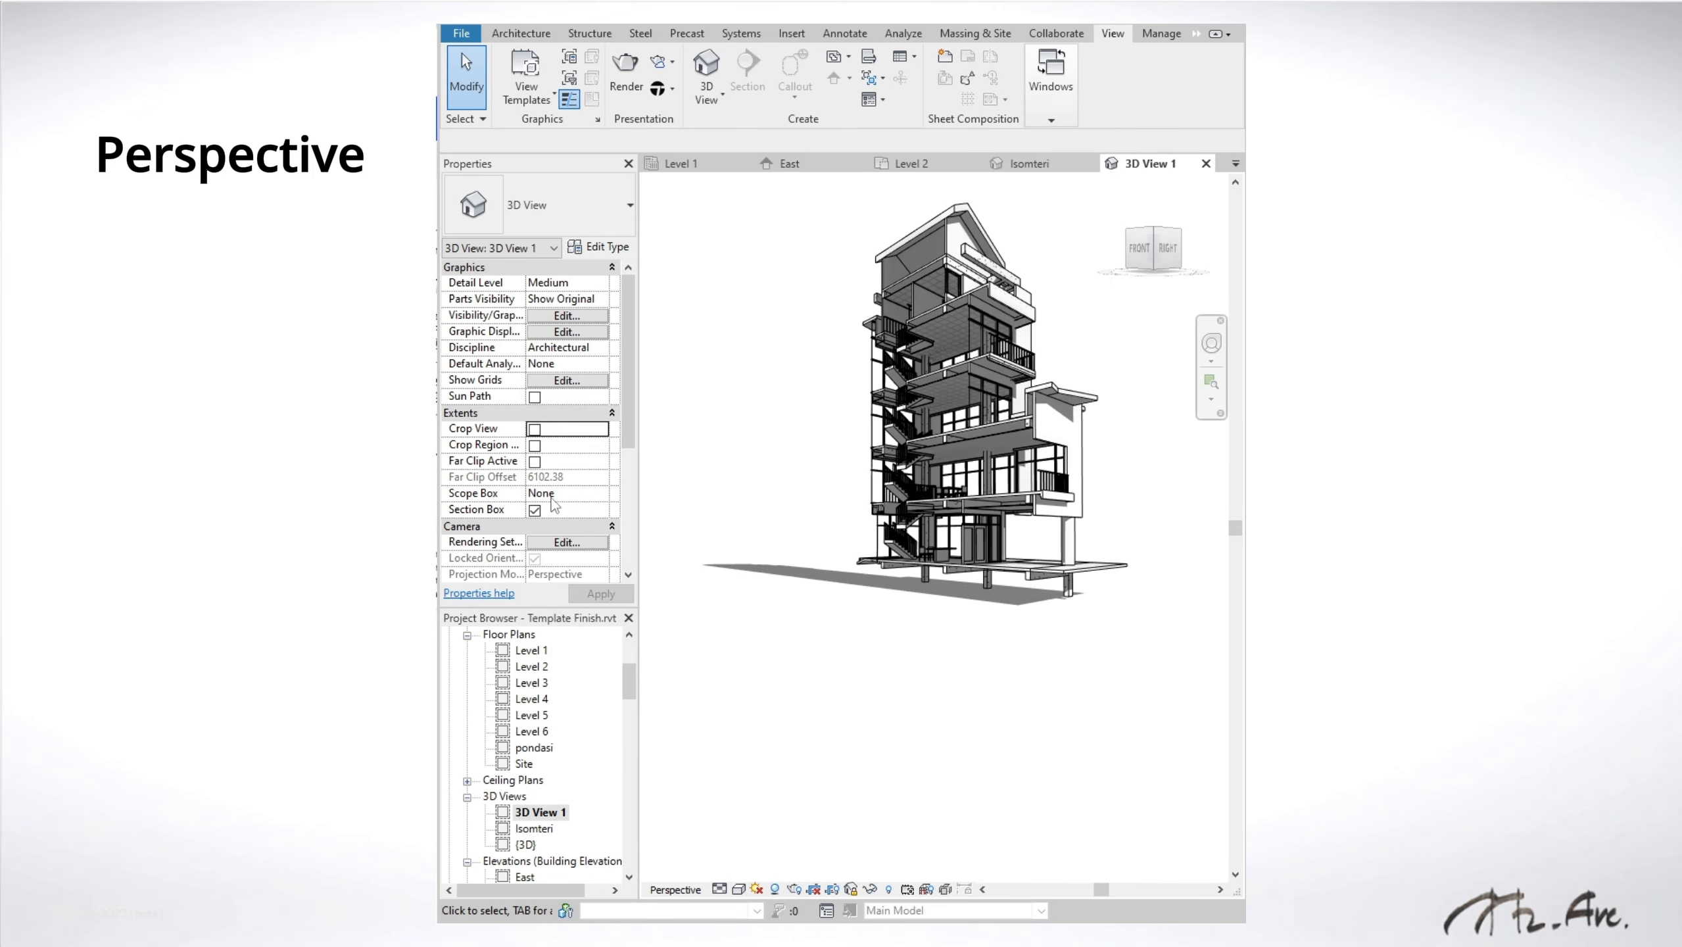
click(534, 461)
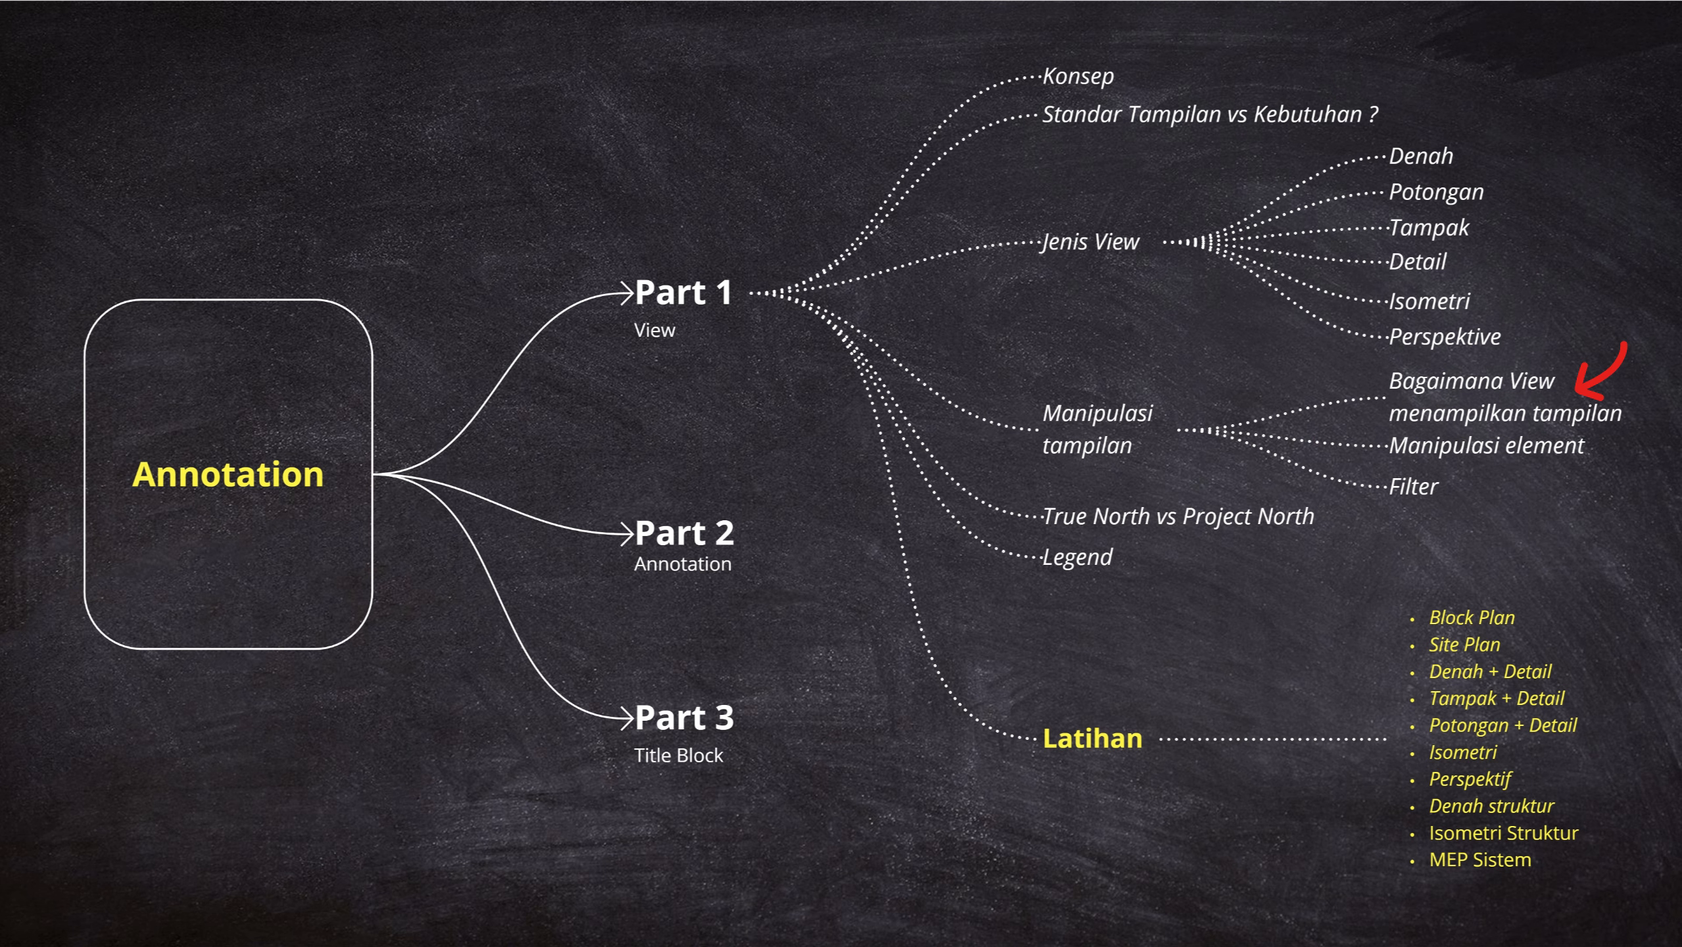
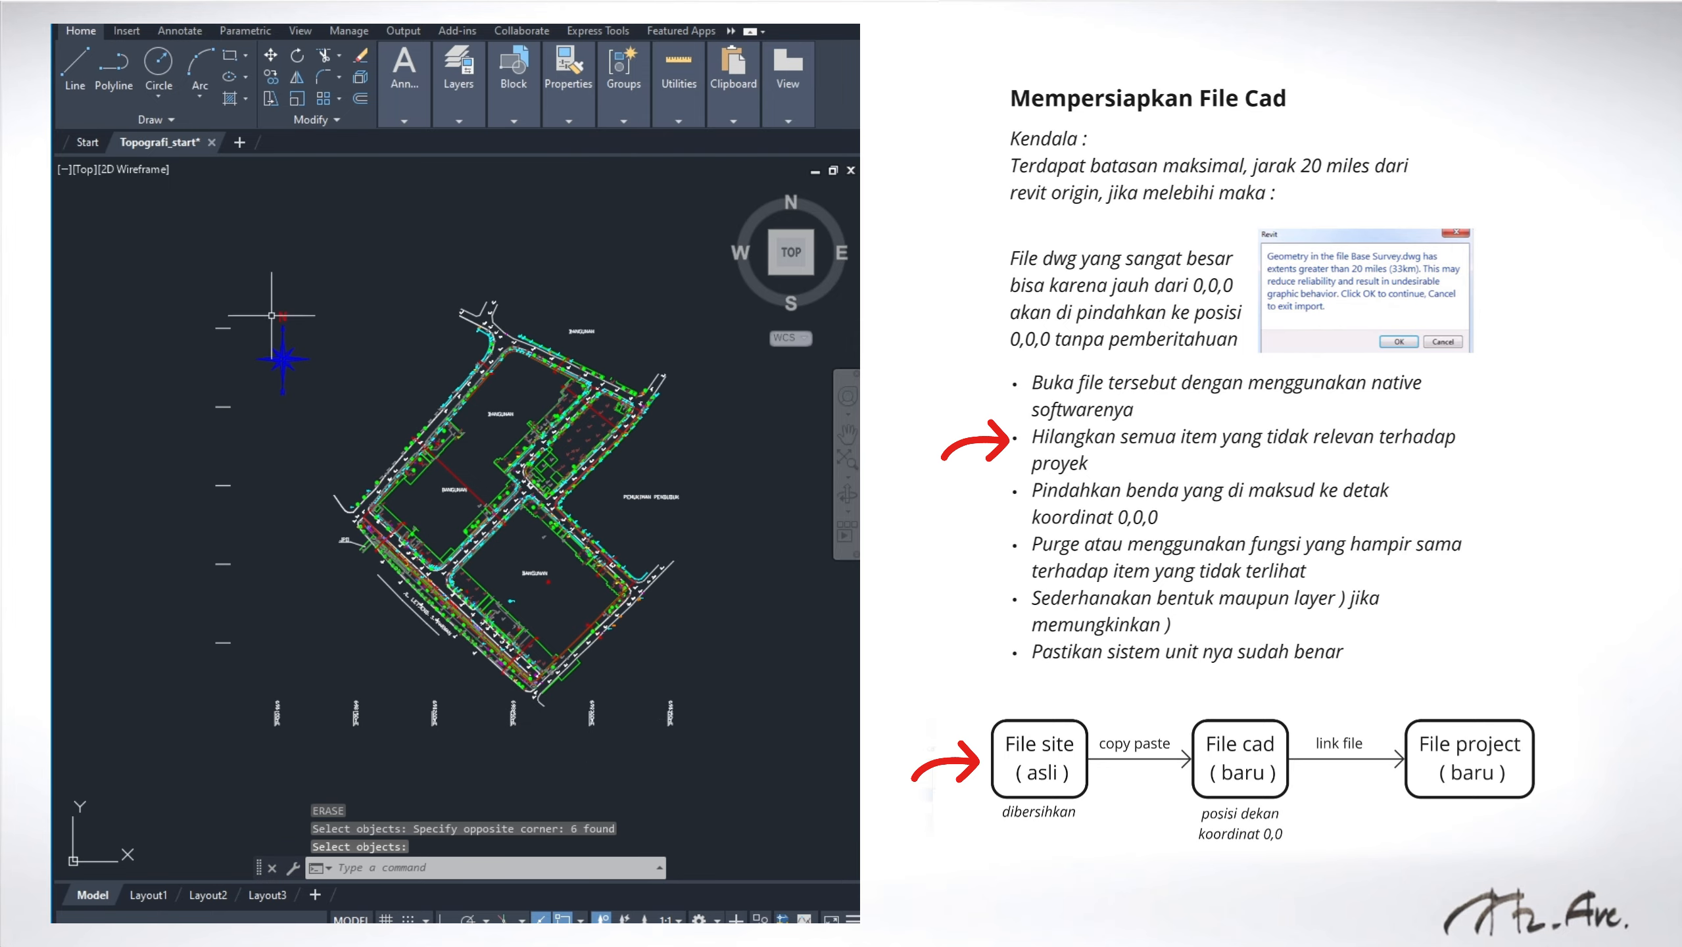
Step: In AutoCAD's Topografi_start drawing, erase the remaining coordinate labels south and west of the site plan
click(229, 669)
click(162, 321)
middle_drag(237, 482, 229, 456)
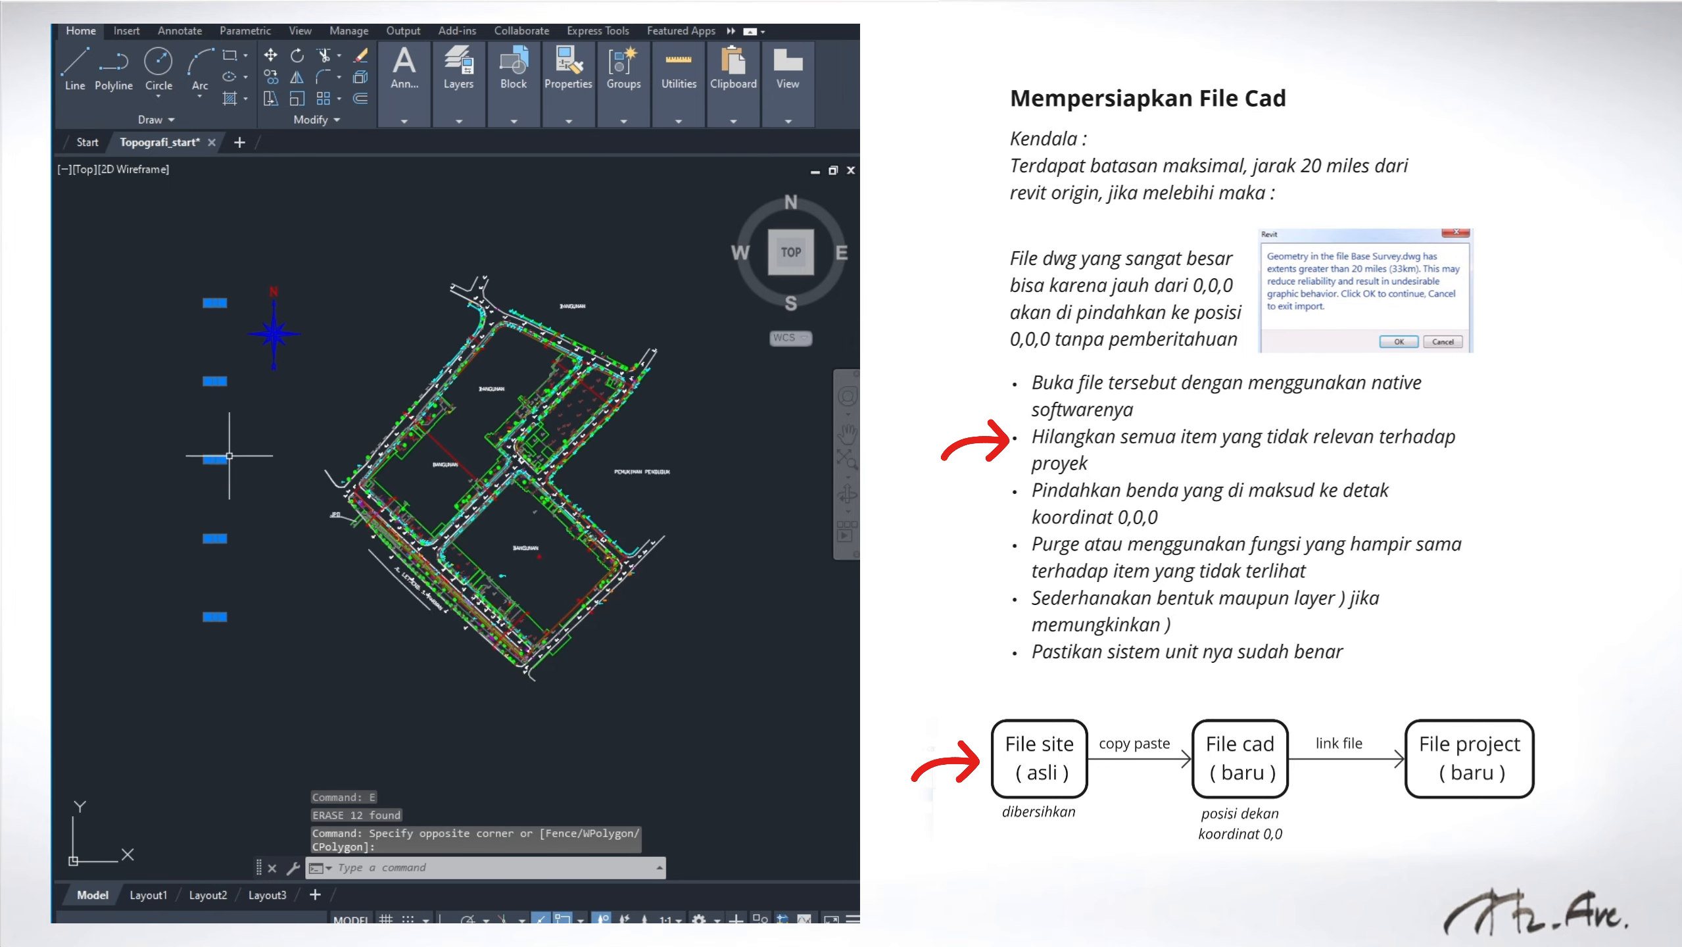
key(space)
Step: Purge all checked unused items from the drawing, including nested items and orphaned data
scroll(261, 466, down, 4)
scroll(260, 462, up, 4)
scroll(406, 496, down, 2)
text(purge)
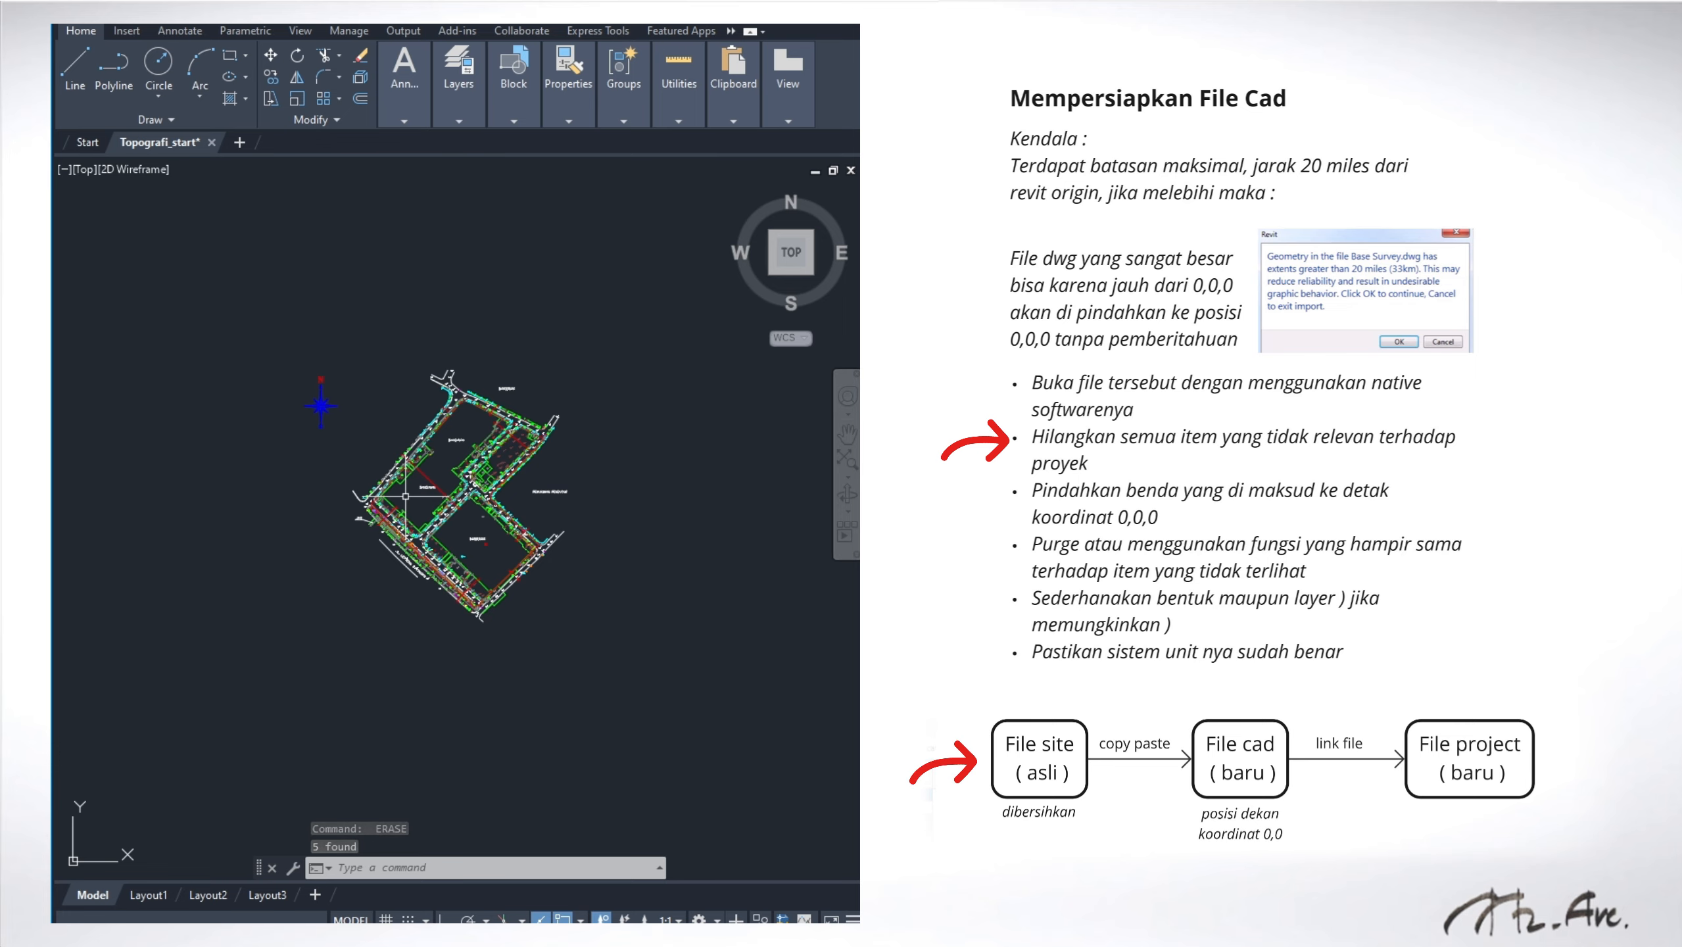
key(Return)
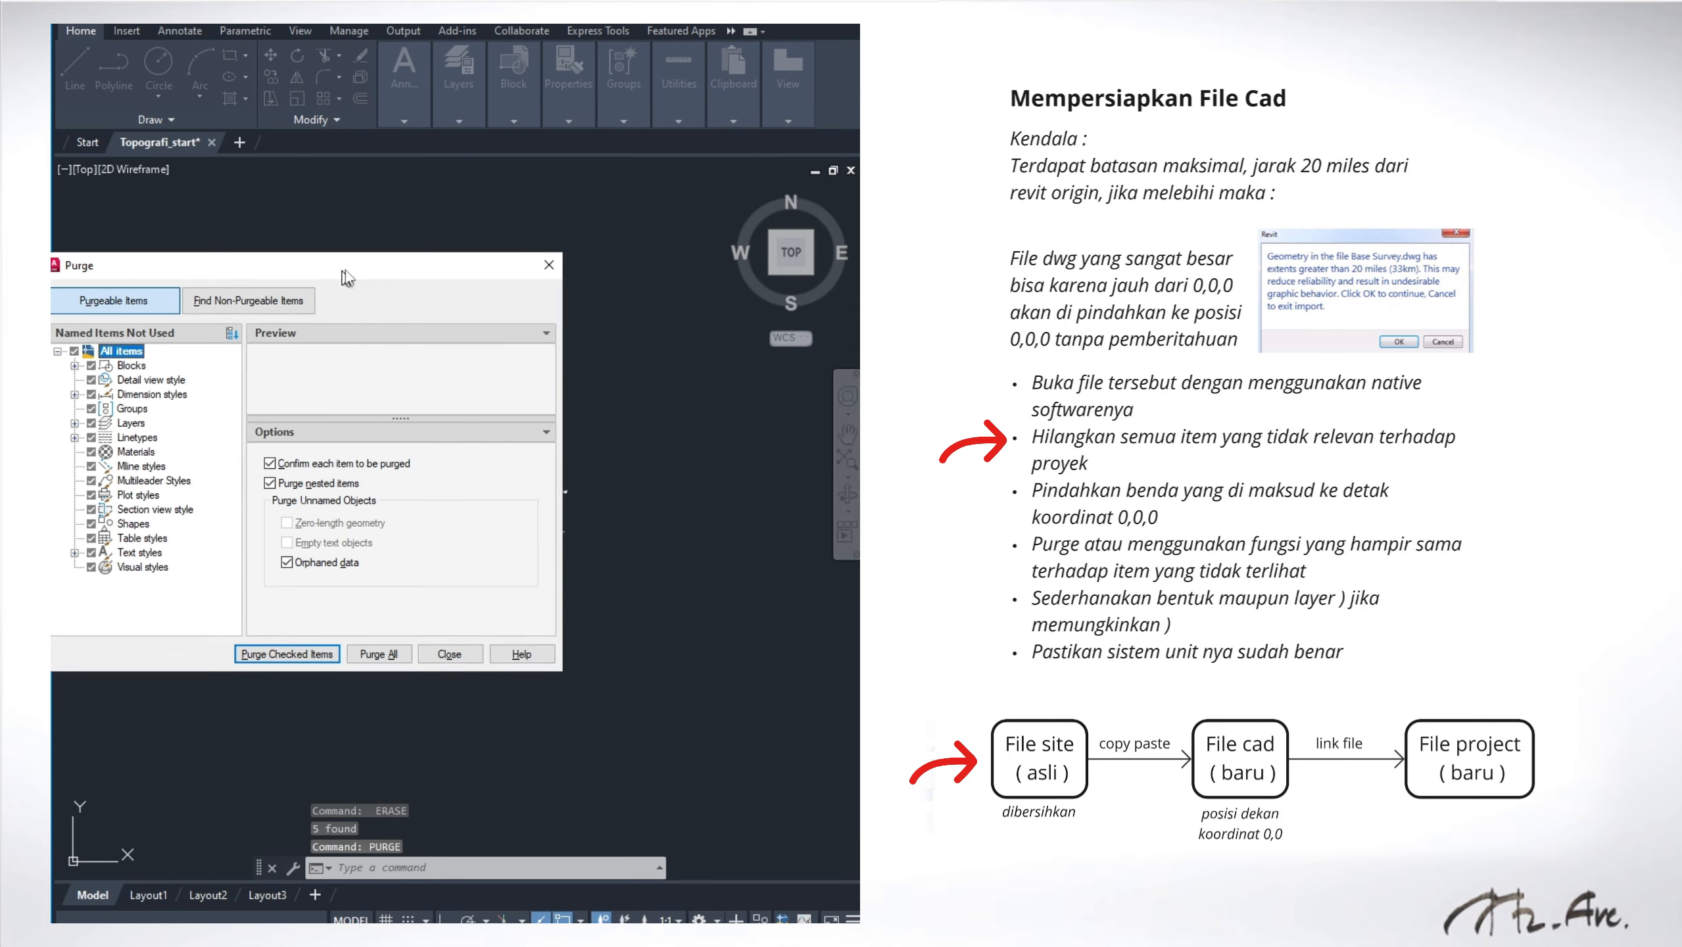
drag(346, 275, 423, 262)
click(466, 640)
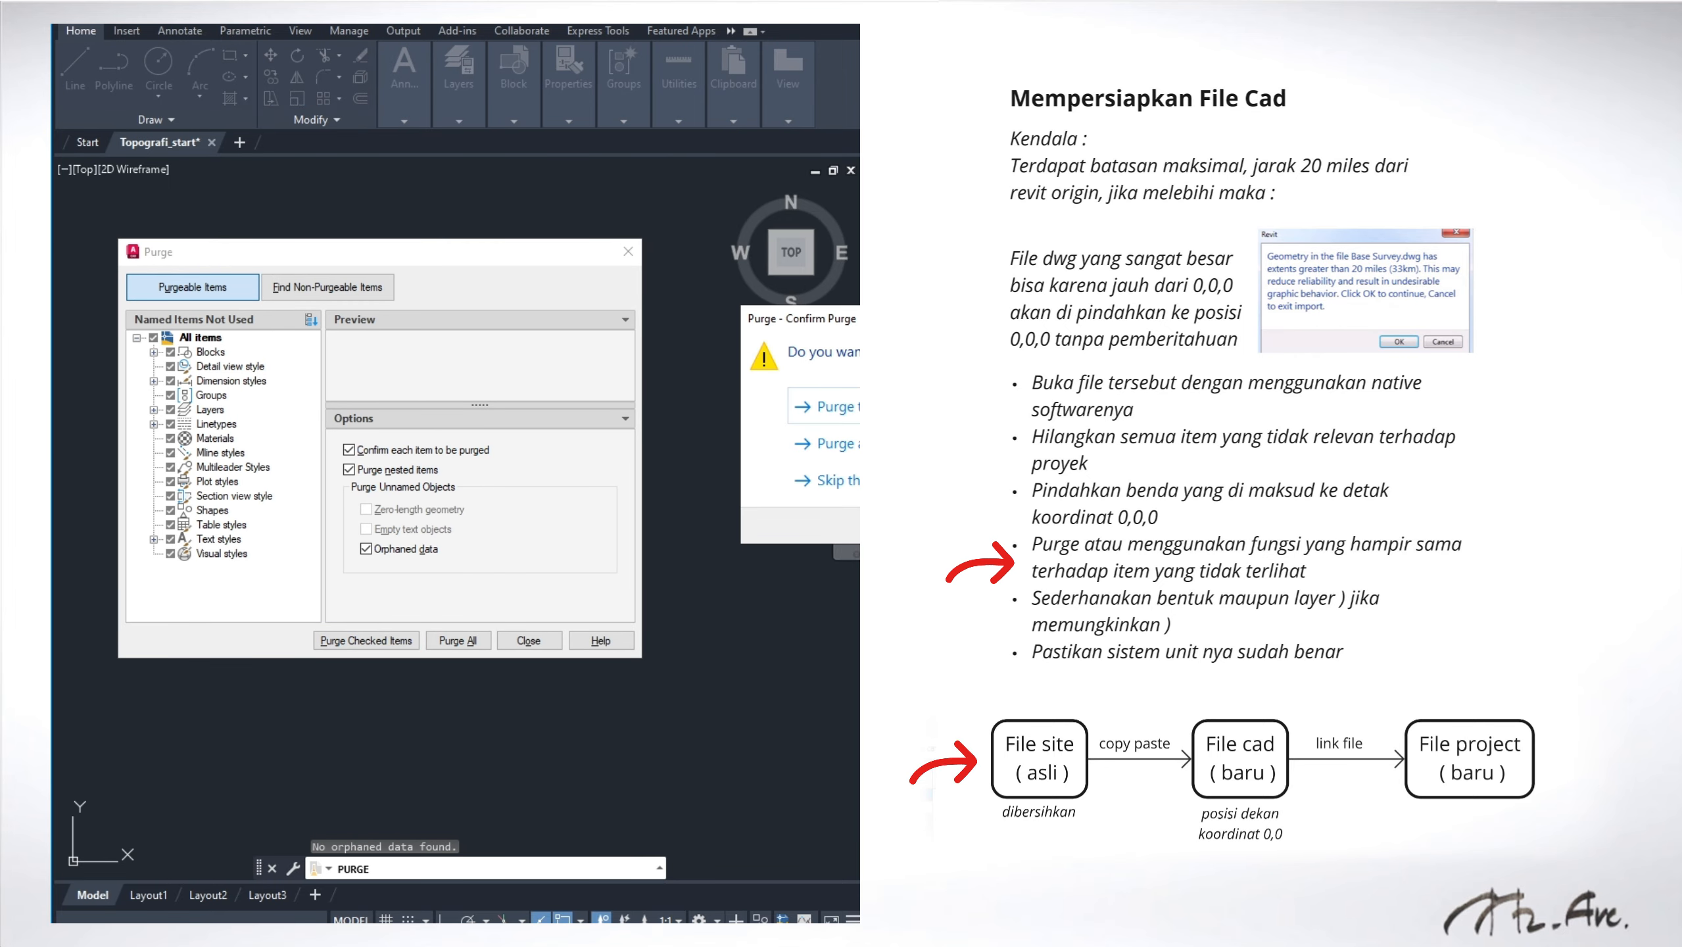
drag(795, 318, 414, 313)
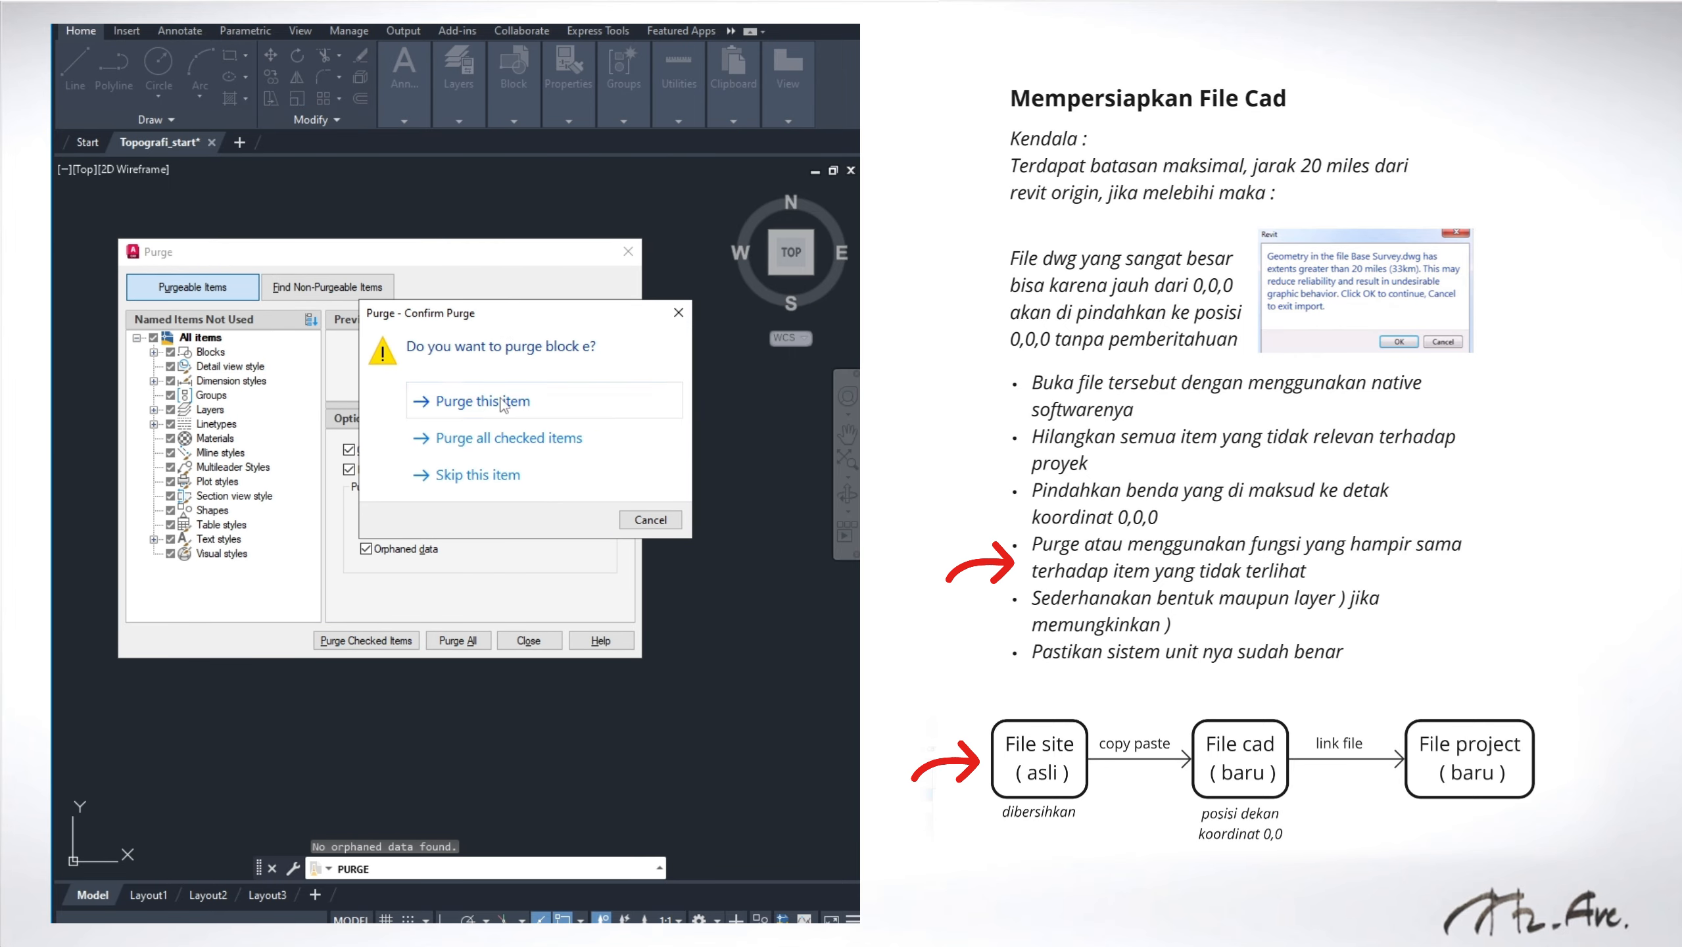
click(492, 441)
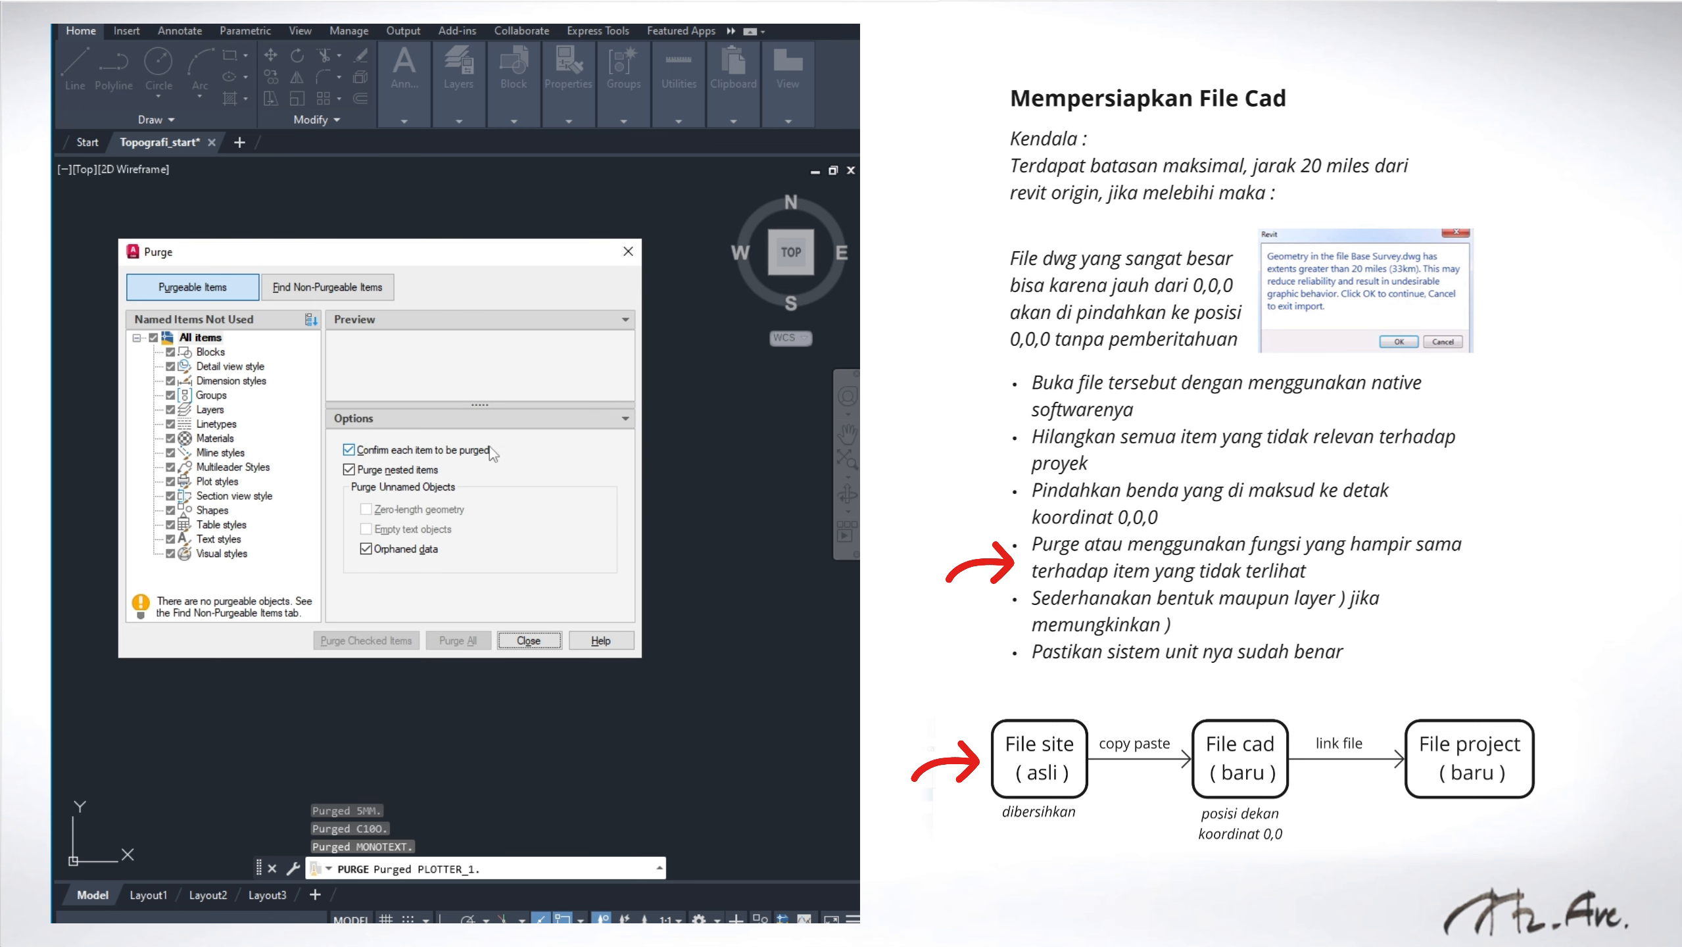
click(520, 640)
Step: Check the drawing units, including the length format and the insertion scale for inserted content
scroll(433, 501, up, 8)
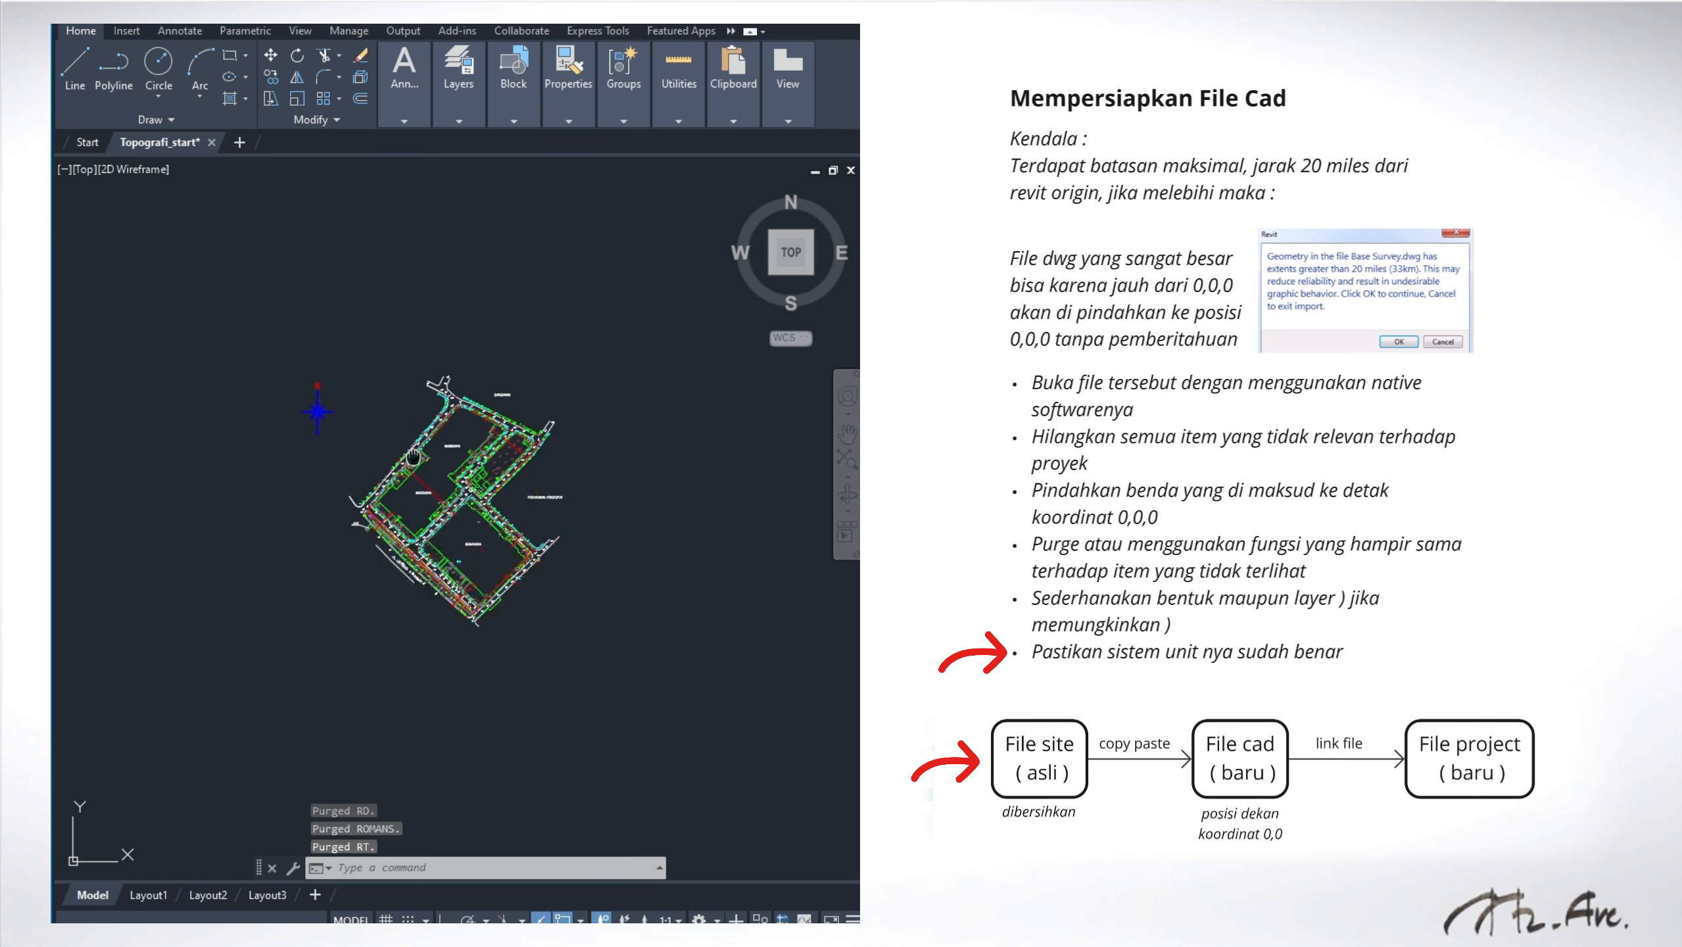
key(Escape)
key(Escape)
text(units)
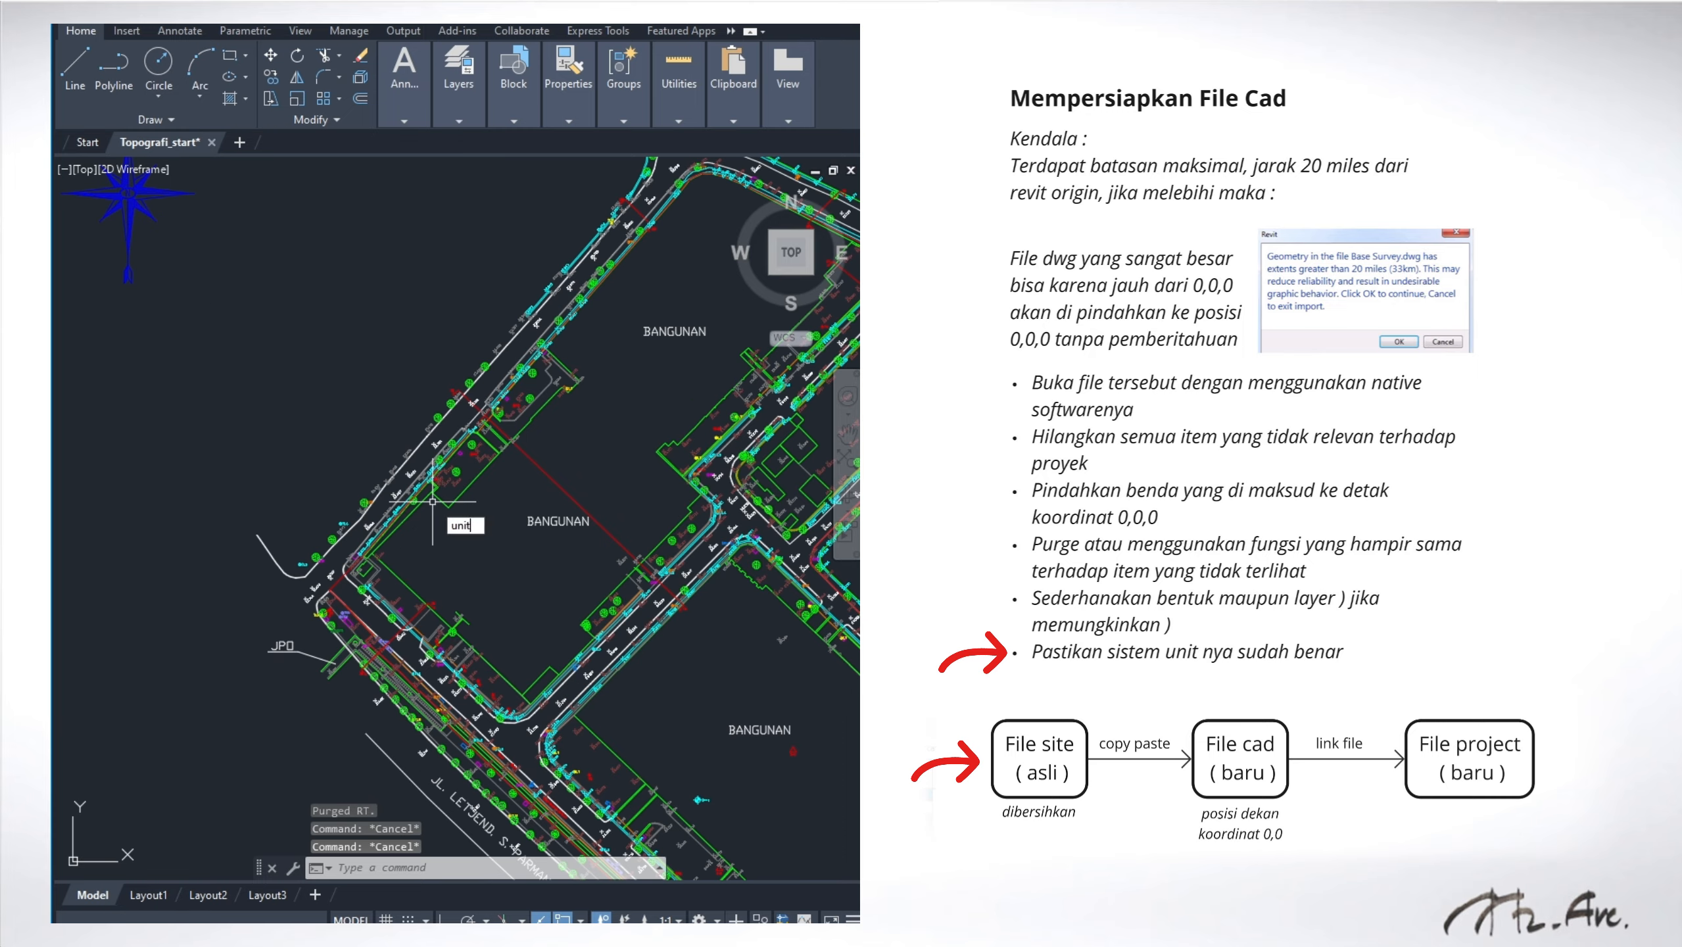
key(Return)
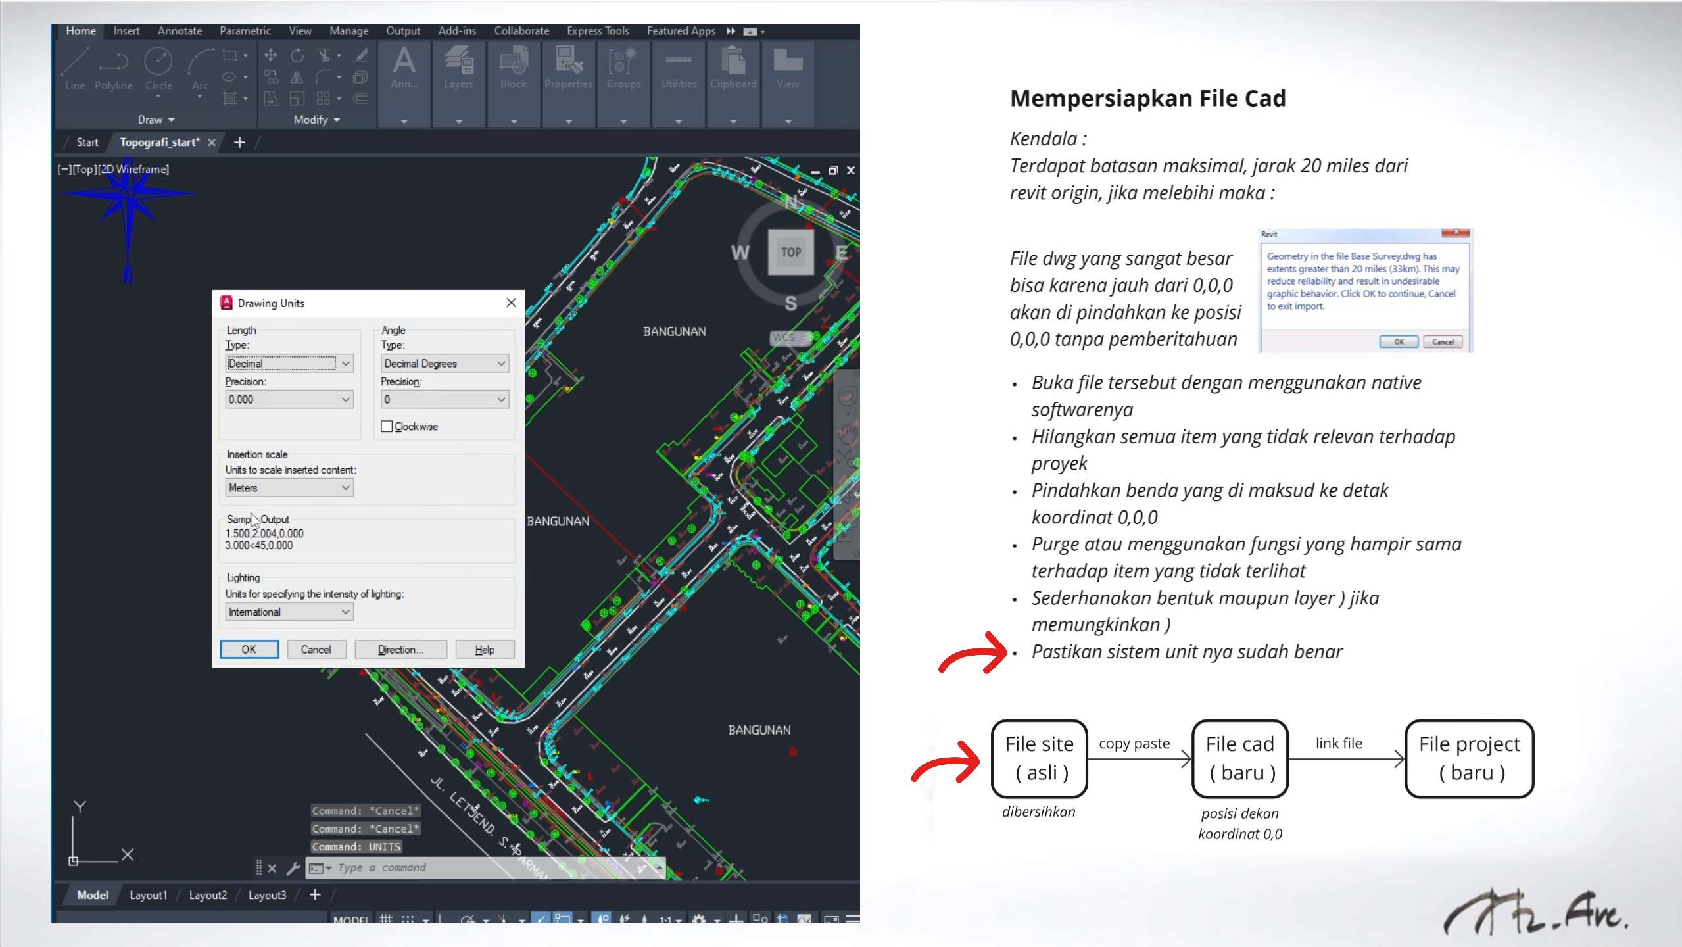
click(272, 646)
scroll(327, 380, down, 10)
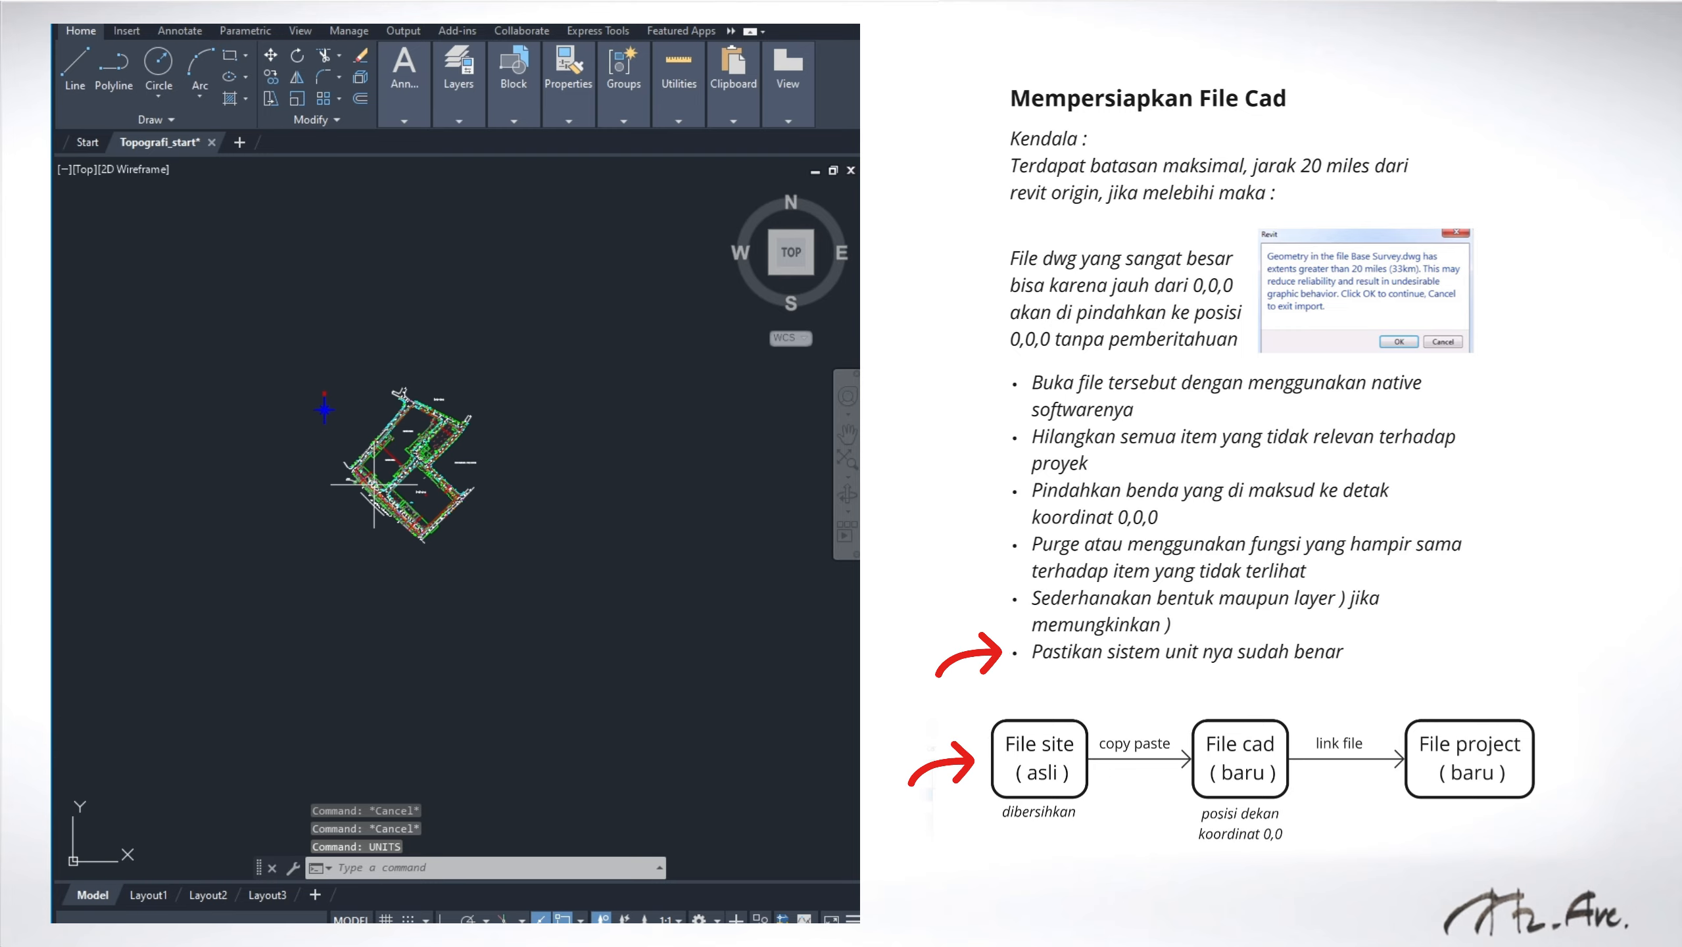
Step: Draw a line from the origin 0,0 to a point just below the site plan
scroll(400, 343, down, 2)
key(Escape)
key(Escape)
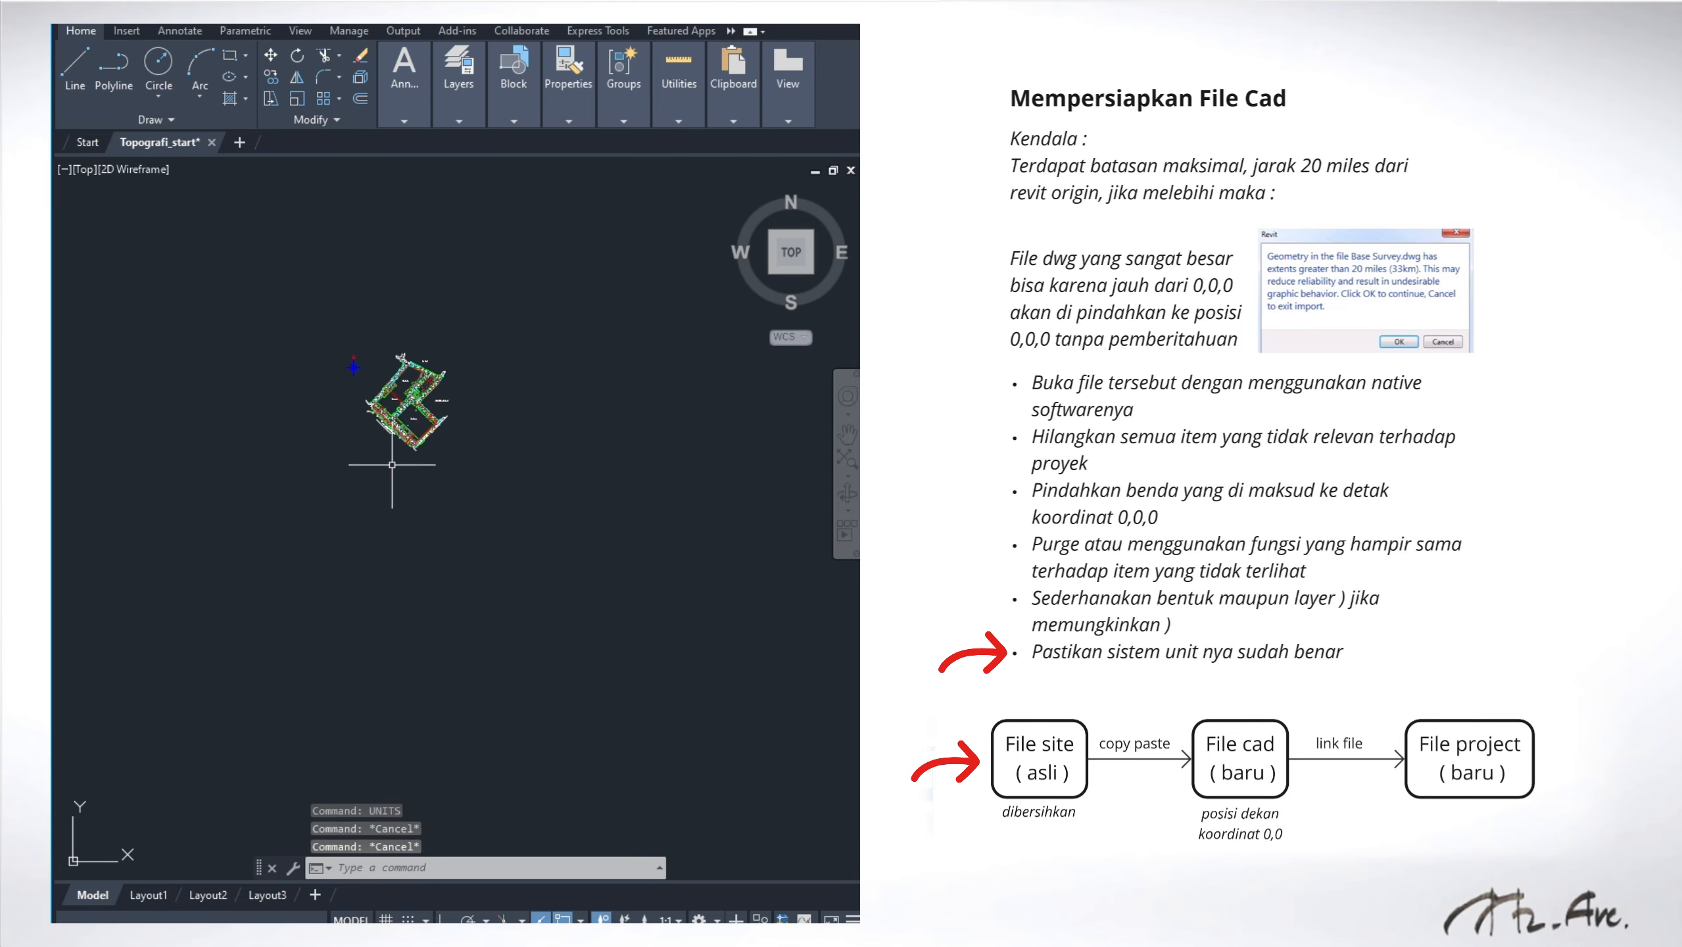
text(l)
key(Return)
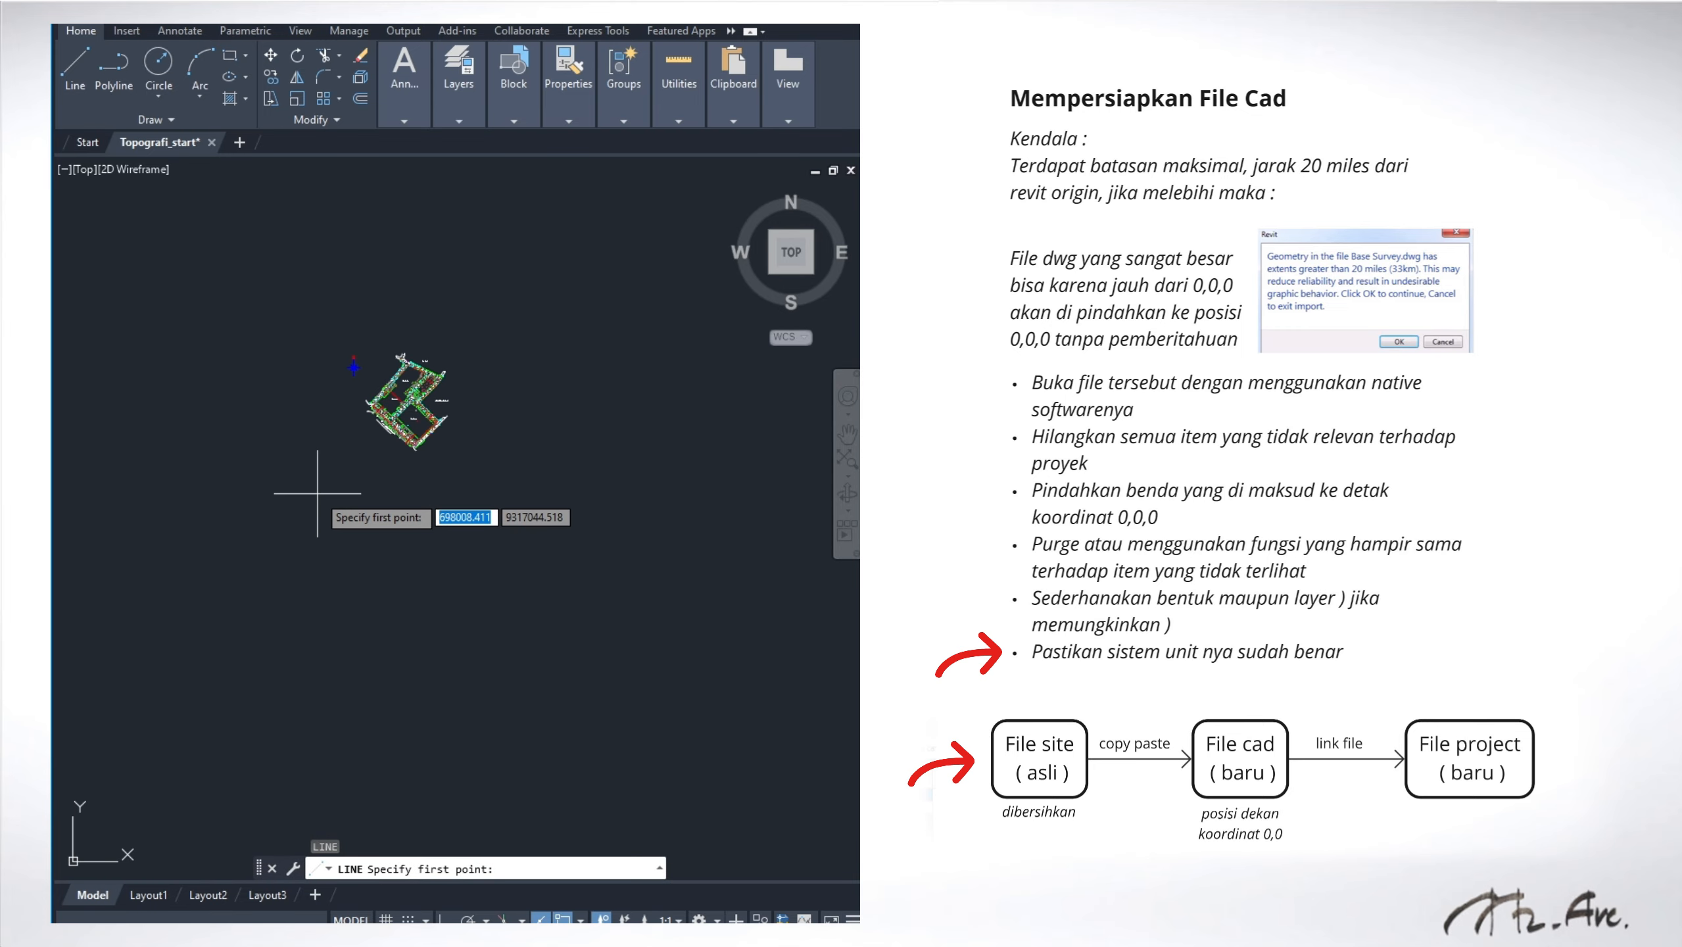
text(0,0)
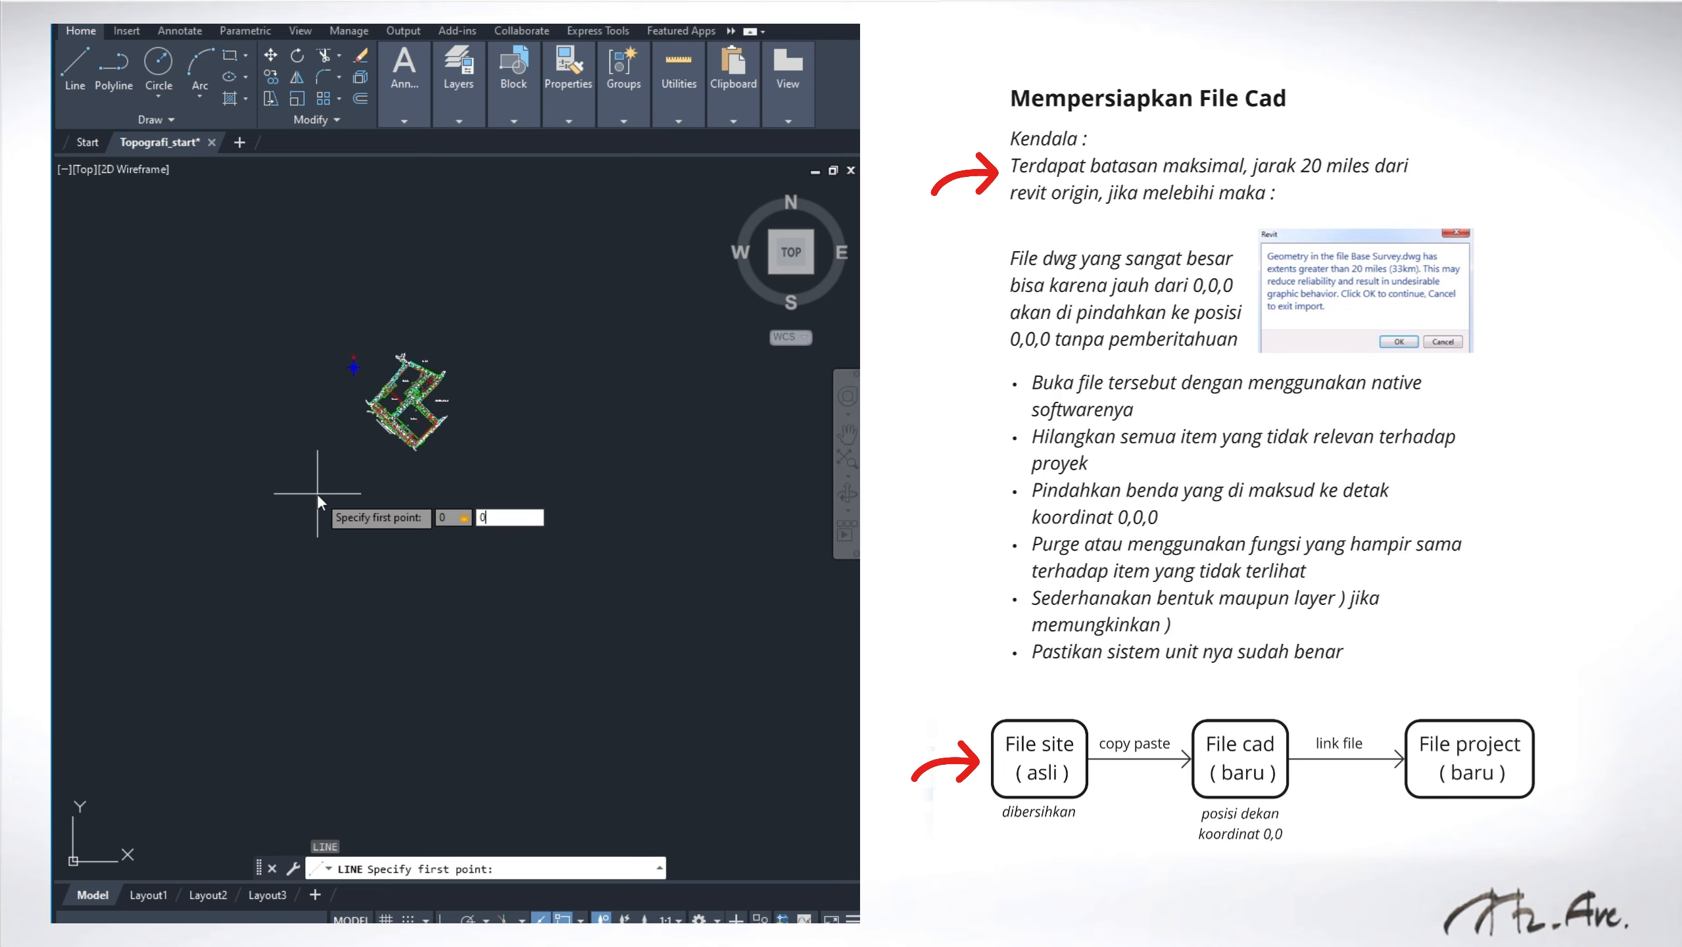
key(Return)
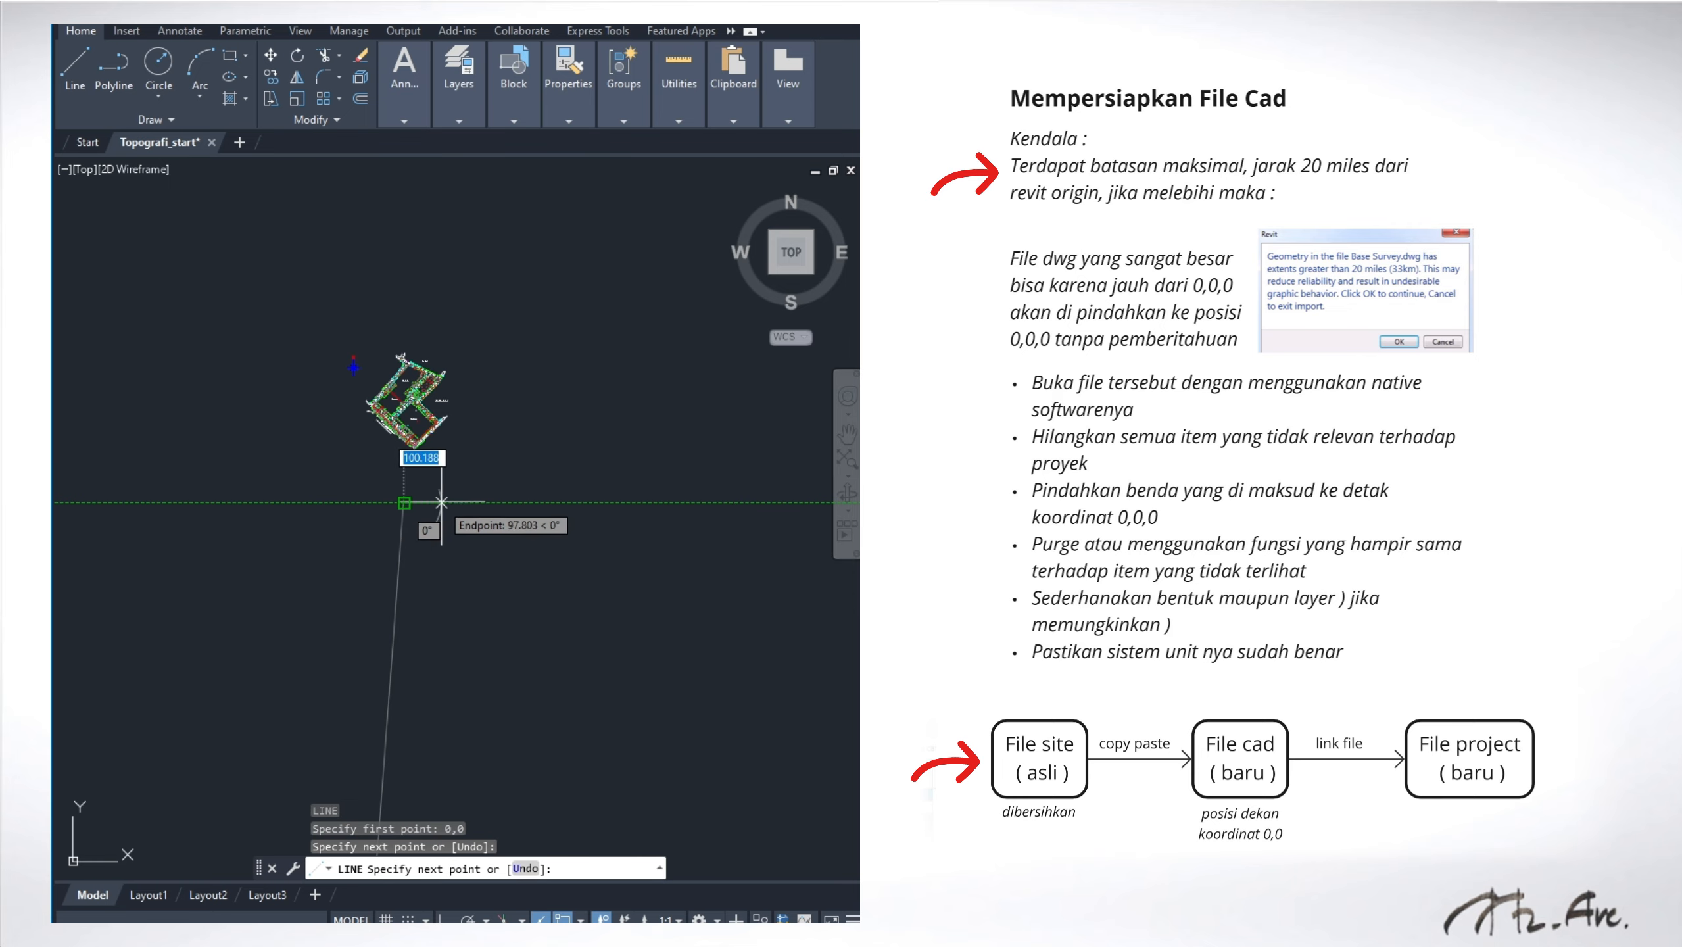
key(Escape)
key(Escape)
middle_drag(405, 543, 413, 432)
scroll(412, 429, down, 2)
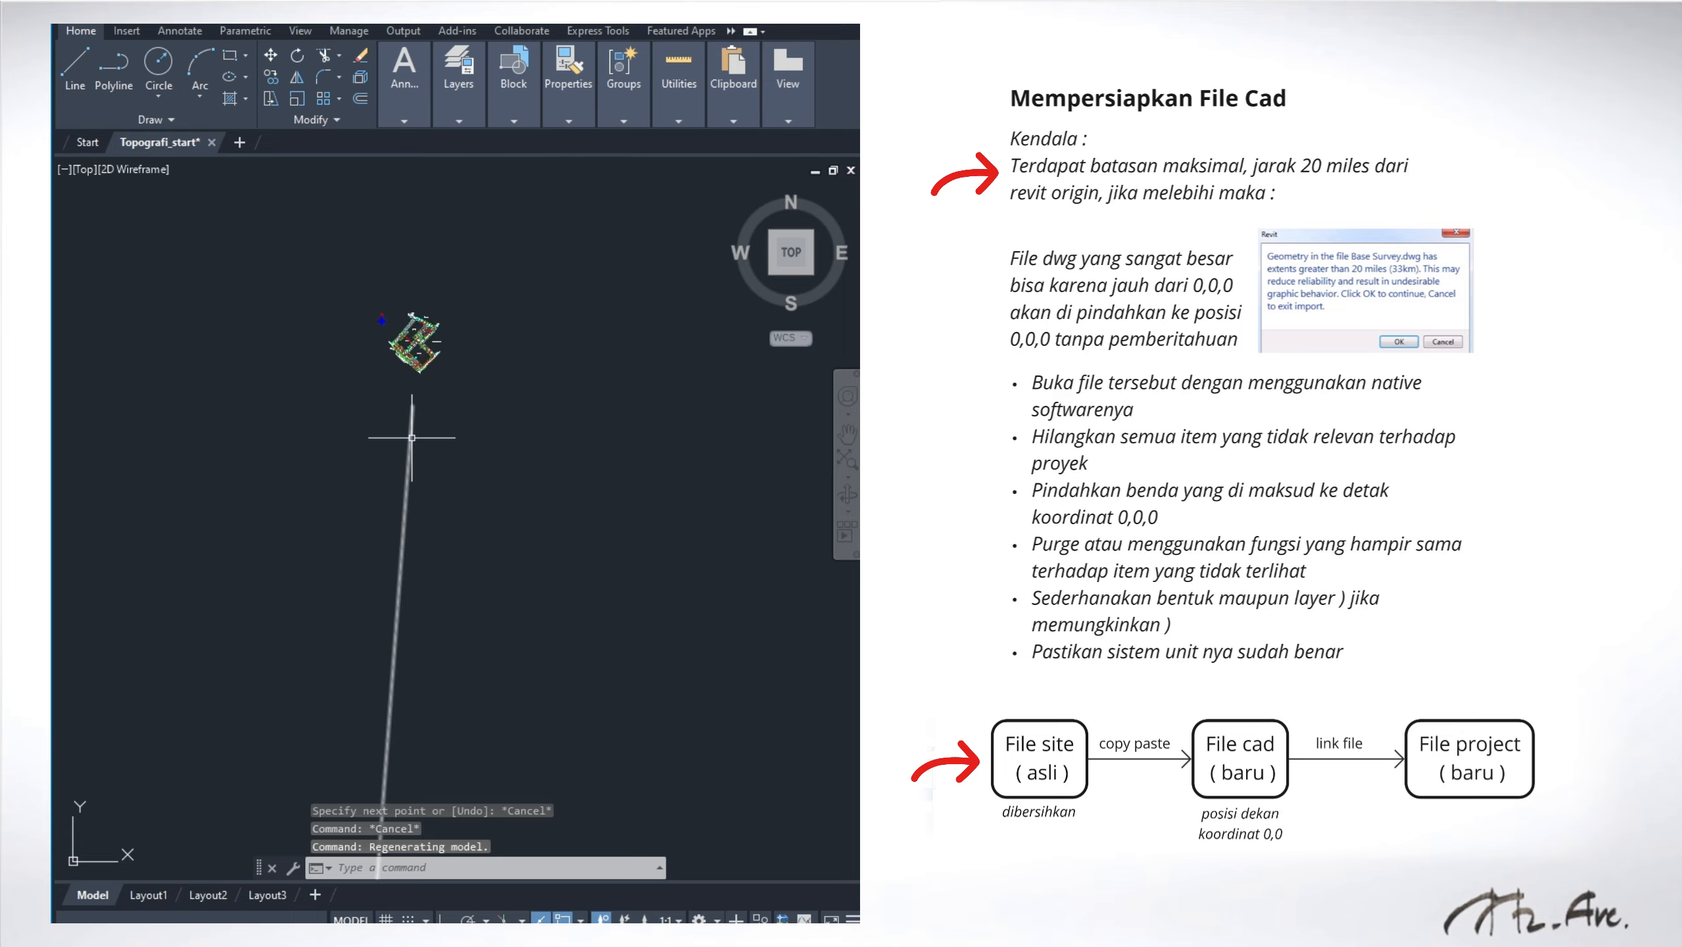
Step: Zoom to the entire drawing and examine how far the site plan lies from the origin along the line
text(z)
key(Return)
text(a)
key(Return)
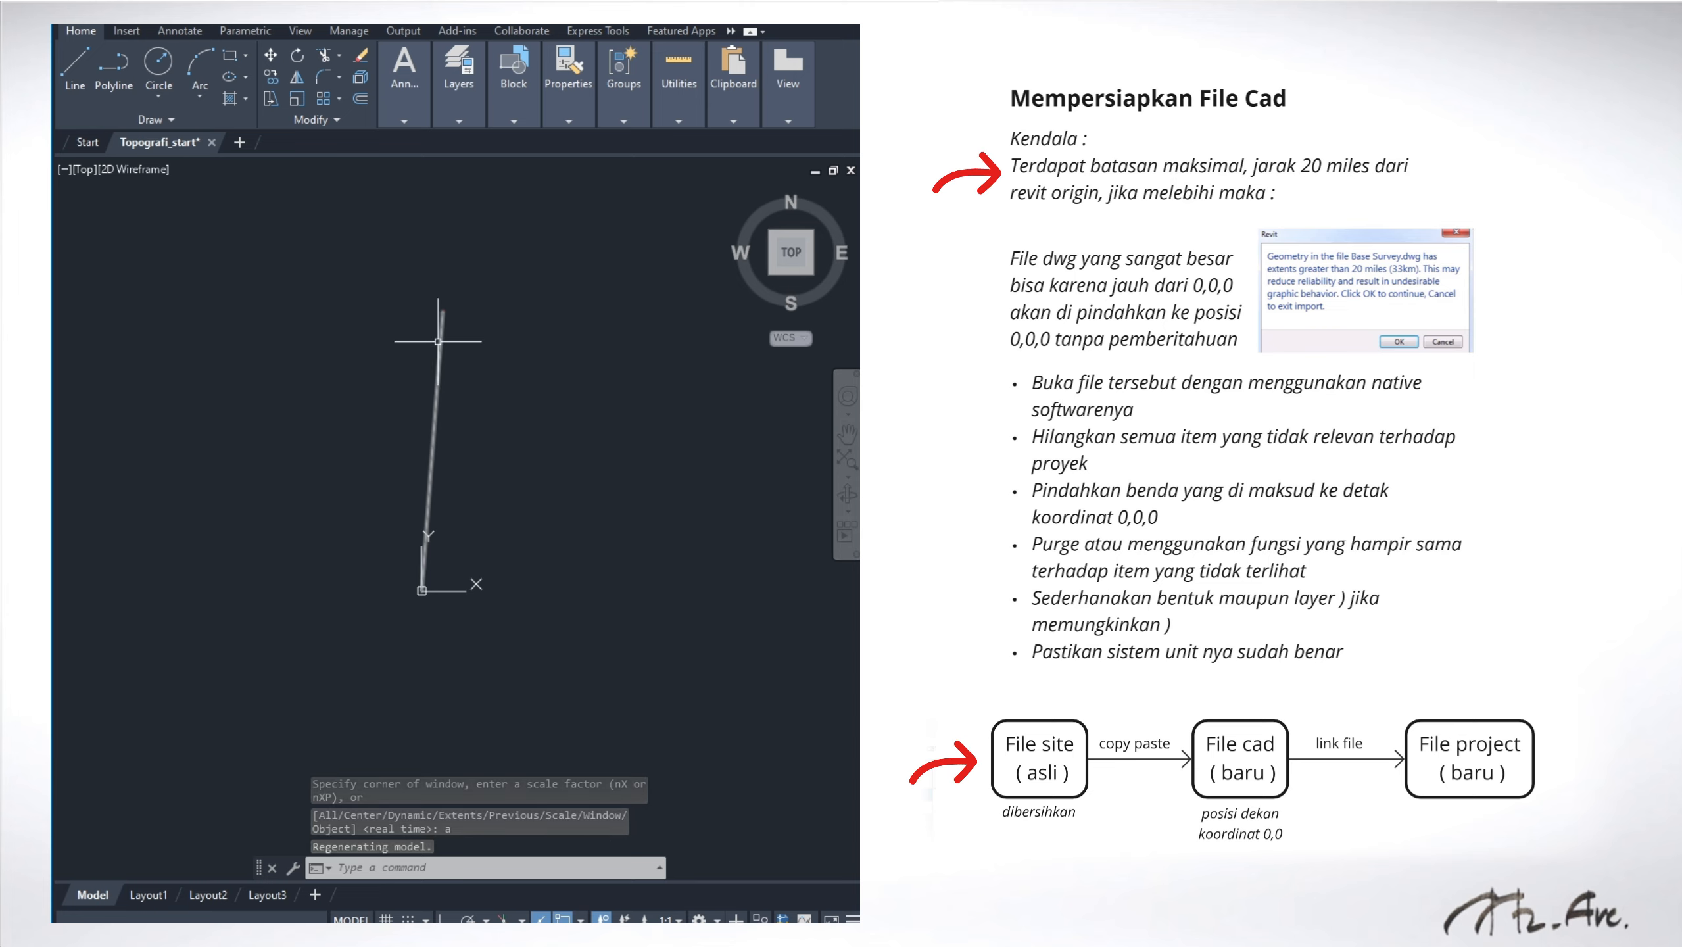
scroll(437, 337, up, 5)
scroll(451, 301, up, 8)
middle_drag(210, 465, 529, 352)
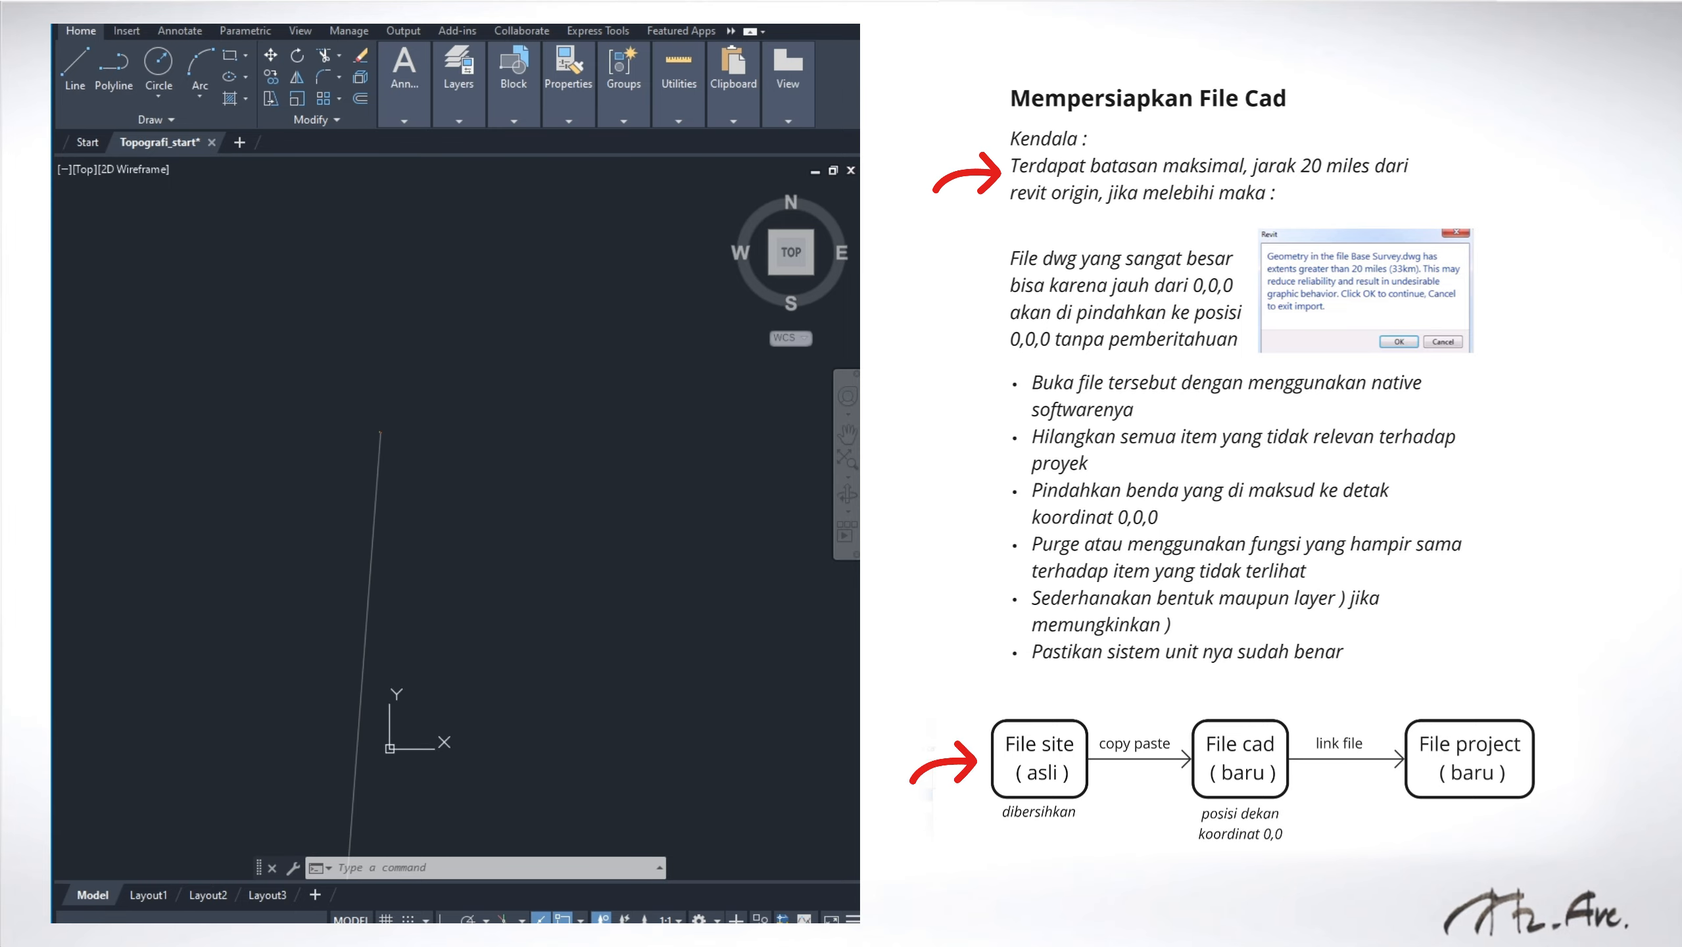
Step: Start a Move on the whole site plan, including the north arrow, and look for a base point near its centre
scroll(378, 425, up, 7)
scroll(358, 465, up, 5)
mouse_move(358, 465)
middle_down()
mouse_move(544, 537)
mouse_move(356, 396)
middle_up()
scroll(543, 537, up, 3)
scroll(455, 449, up, 6)
text(move)
key(Return)
click(308, 273)
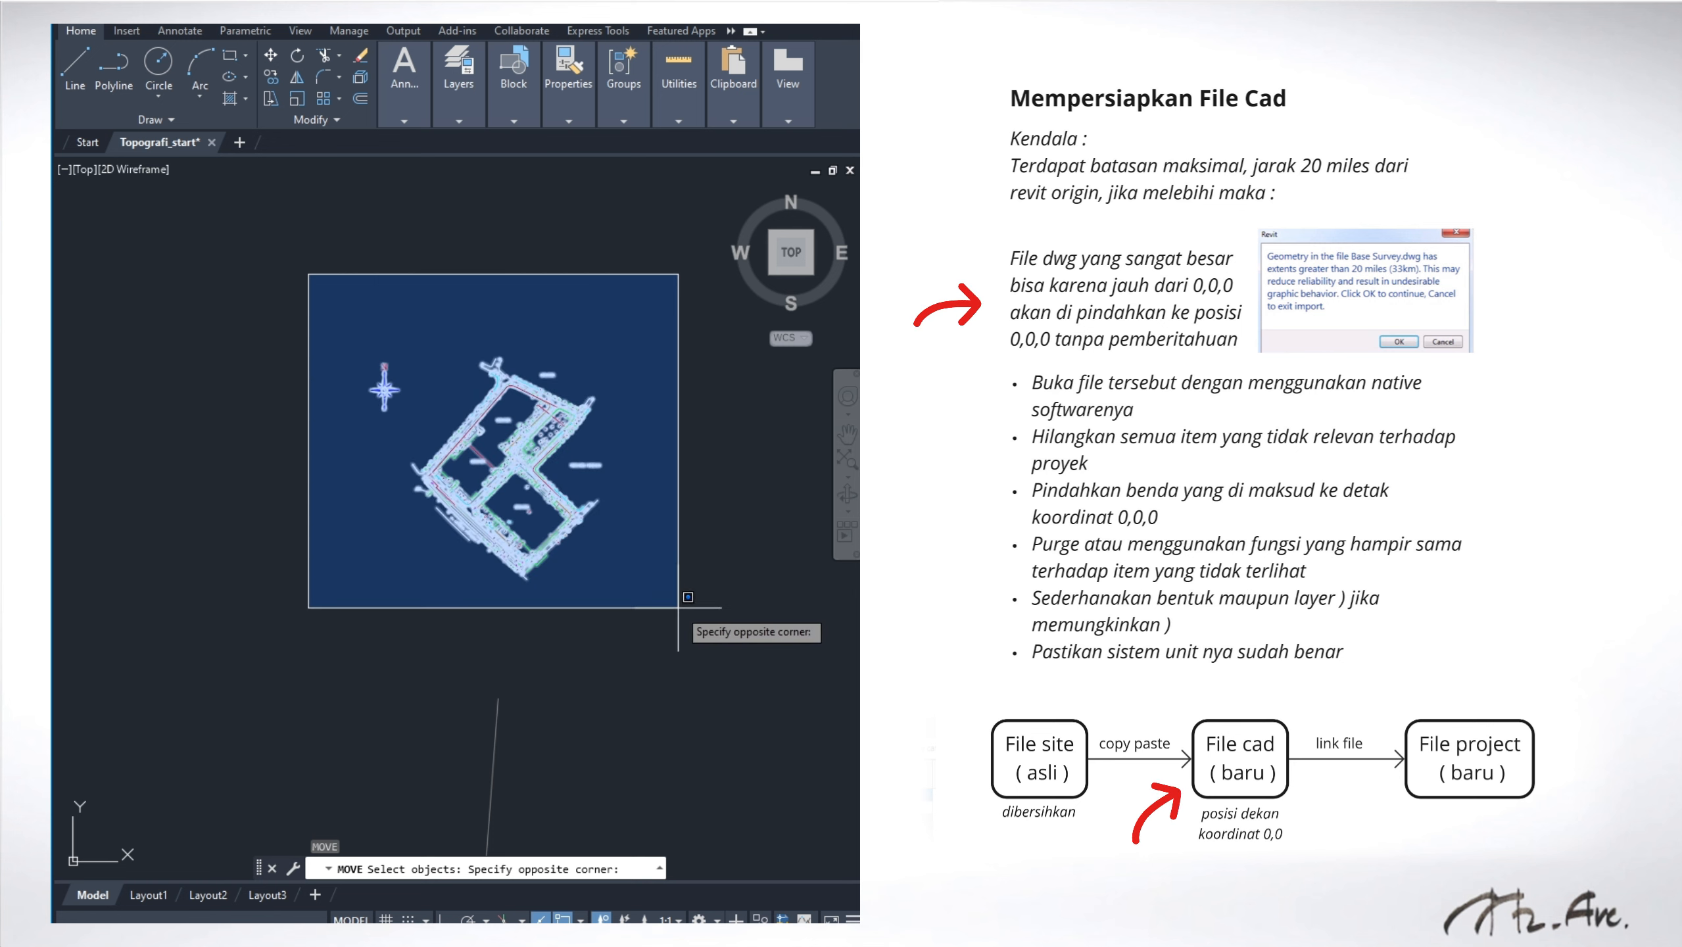
click(678, 607)
click(654, 597)
click(276, 231)
key(Return)
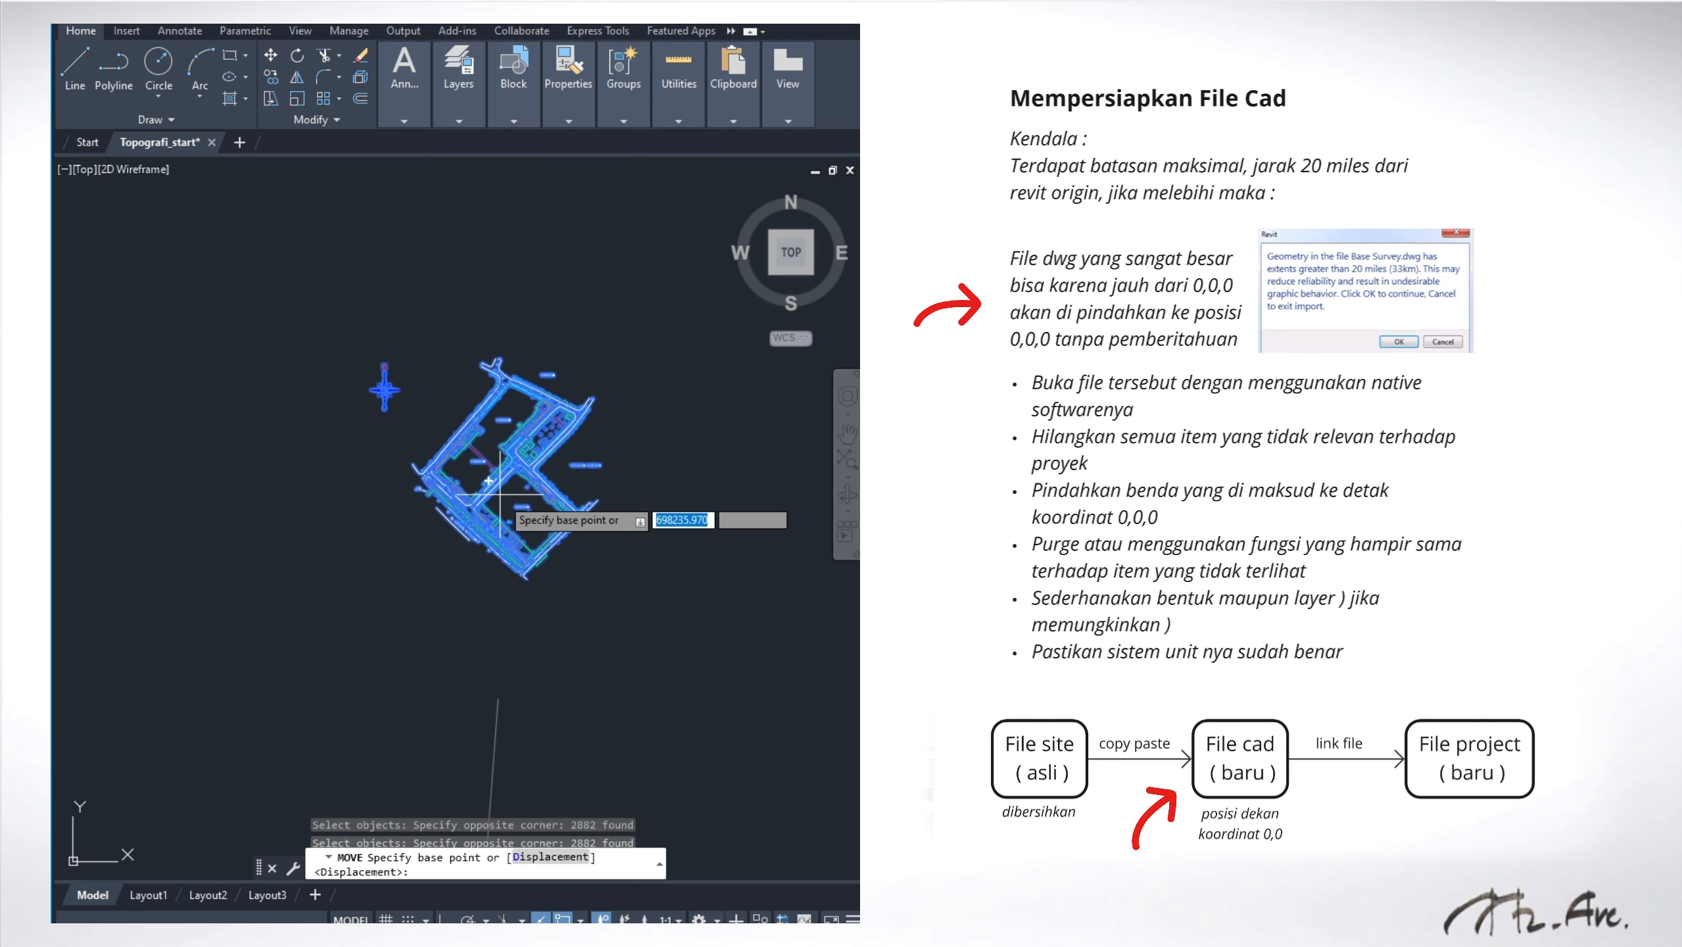
scroll(501, 494, up, 8)
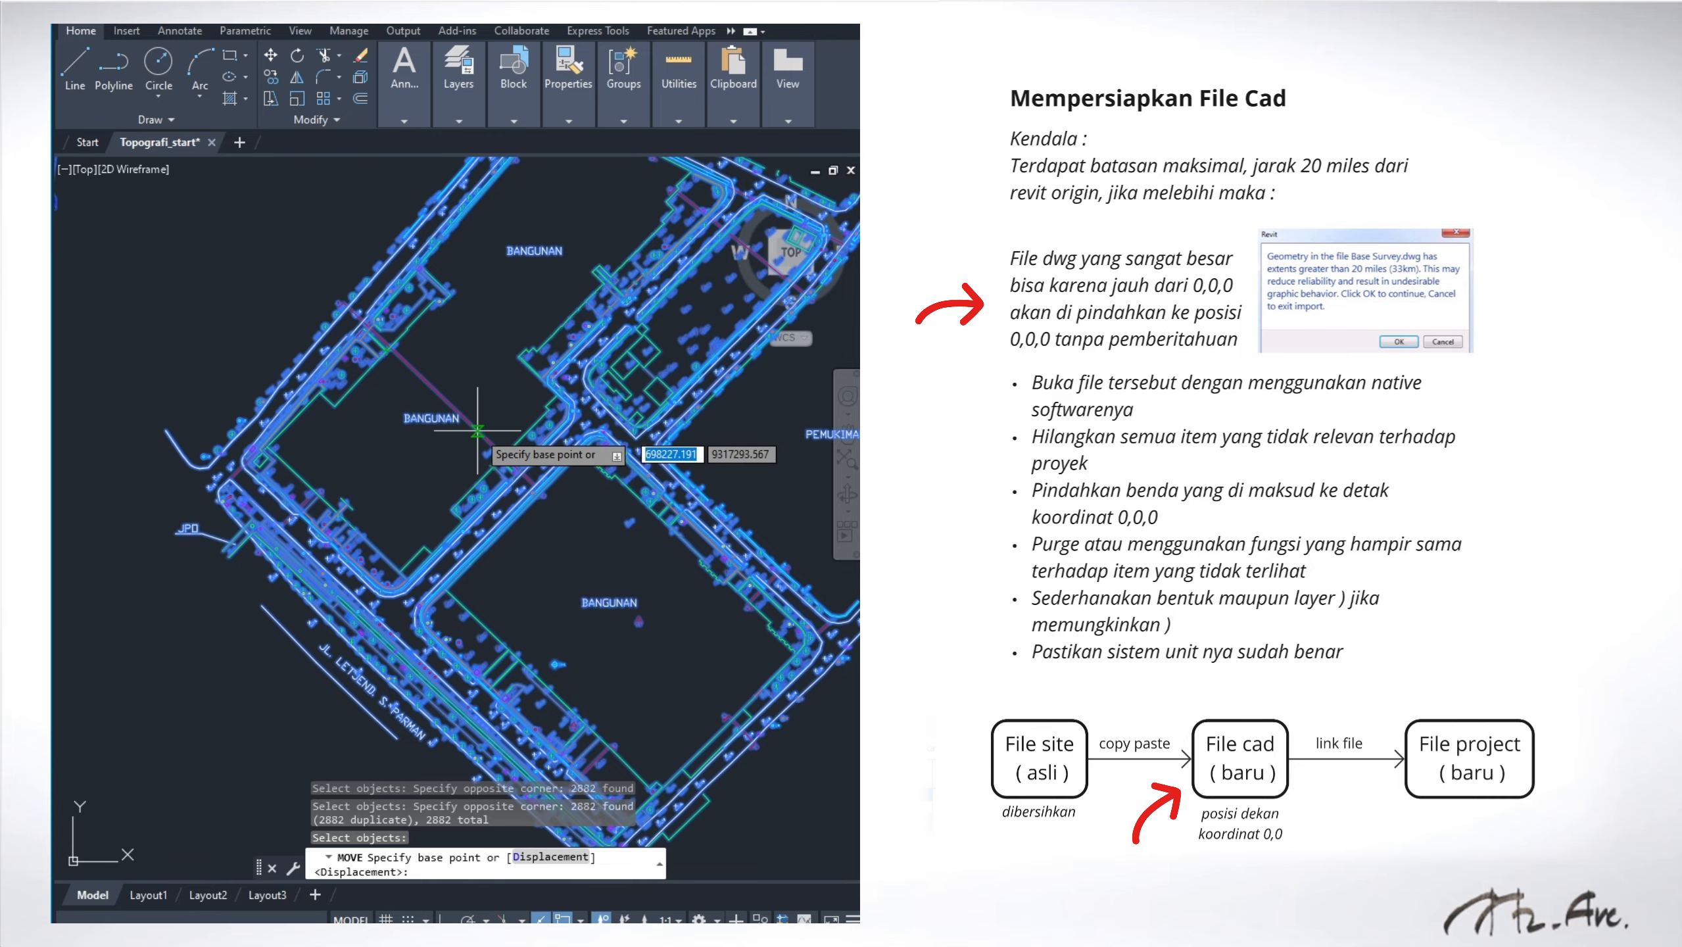
scroll(477, 431, down, 10)
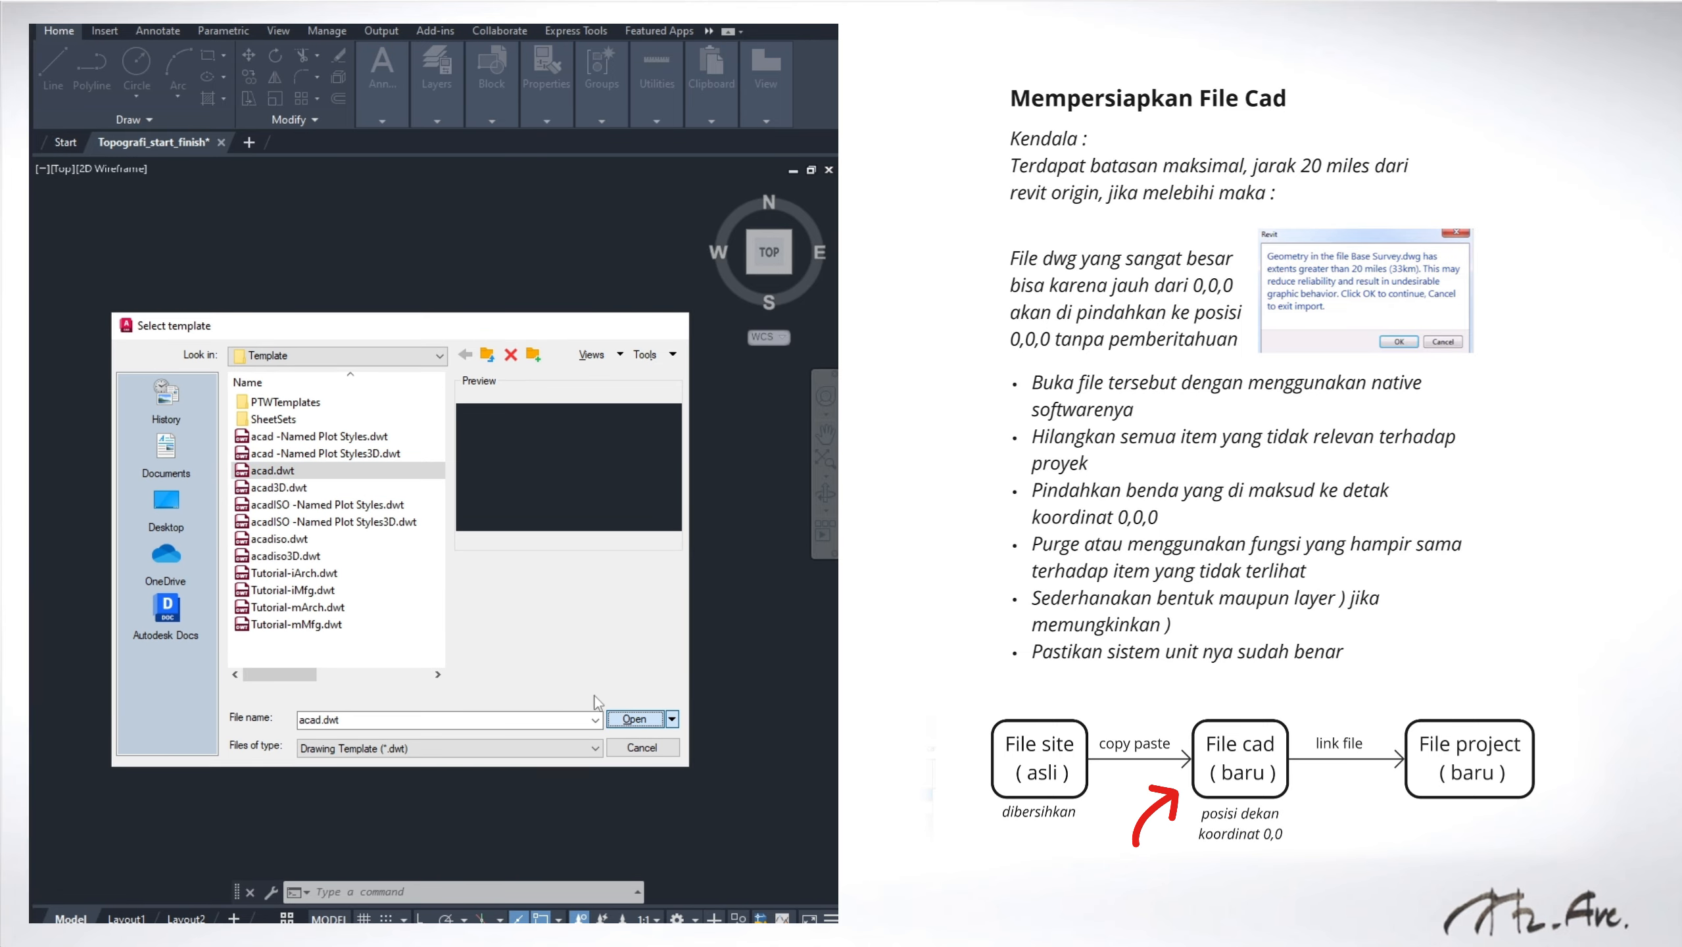
Step: Create a new drawing from the acad.dwt template
click(633, 719)
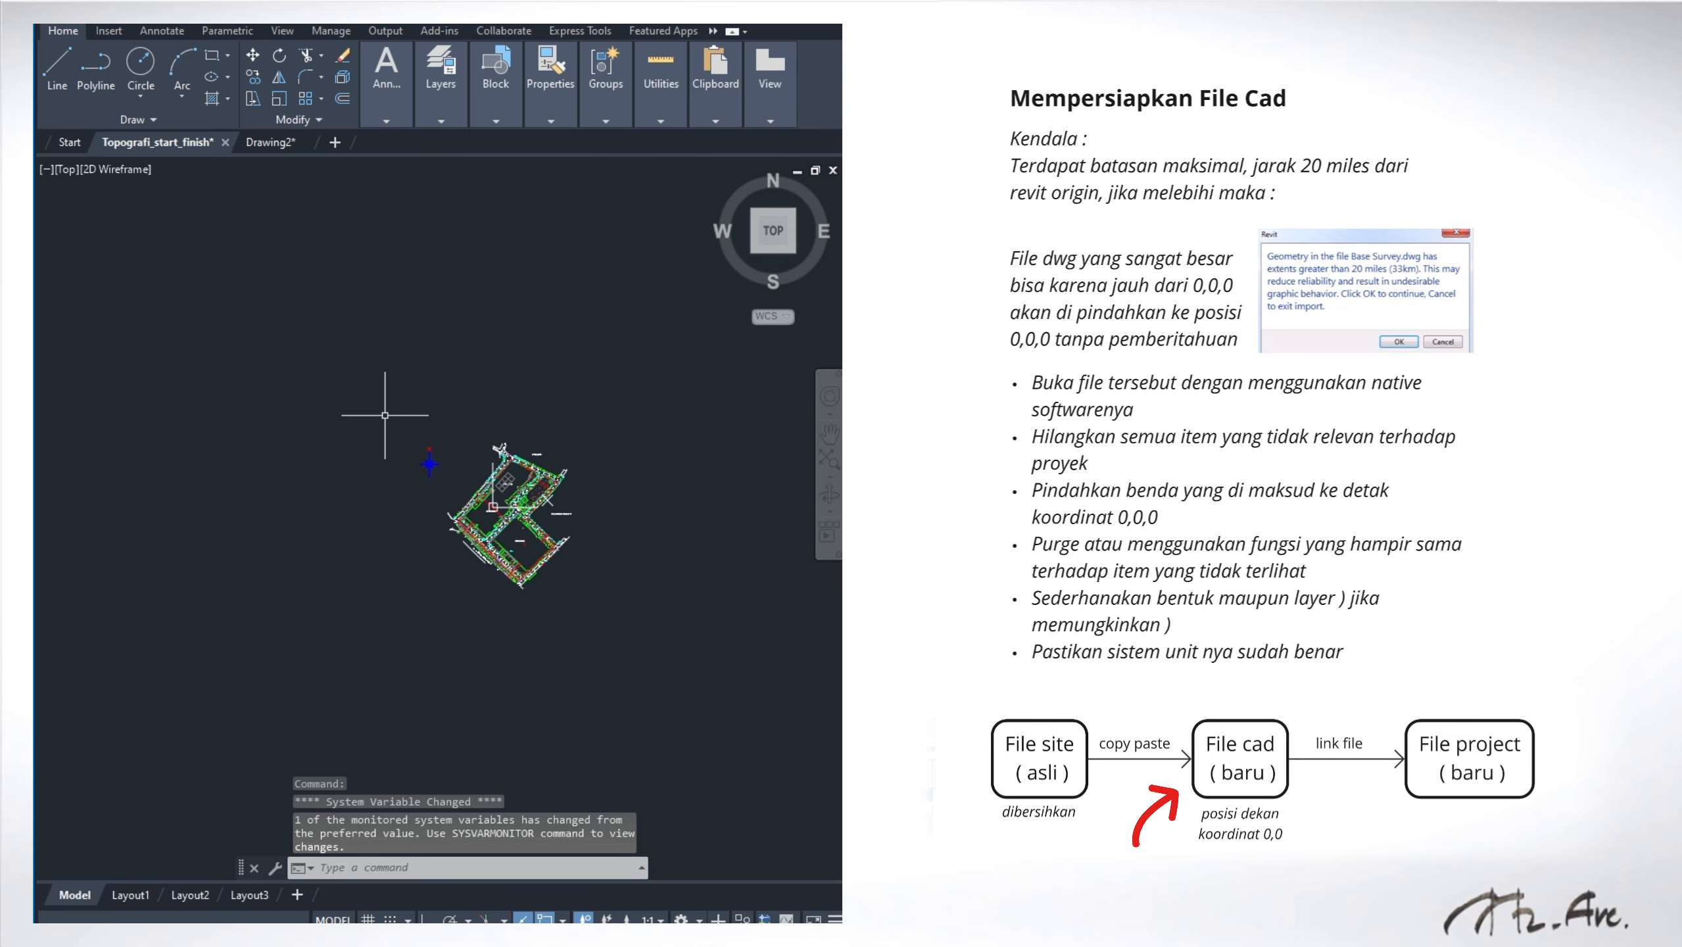
Step: Copy the entire site plan and north arrow from Topografi_start_finish and switch to the Drawing2 file
scroll(489, 527, up, 3)
scroll(467, 528, down, 3)
click(621, 631)
click(356, 390)
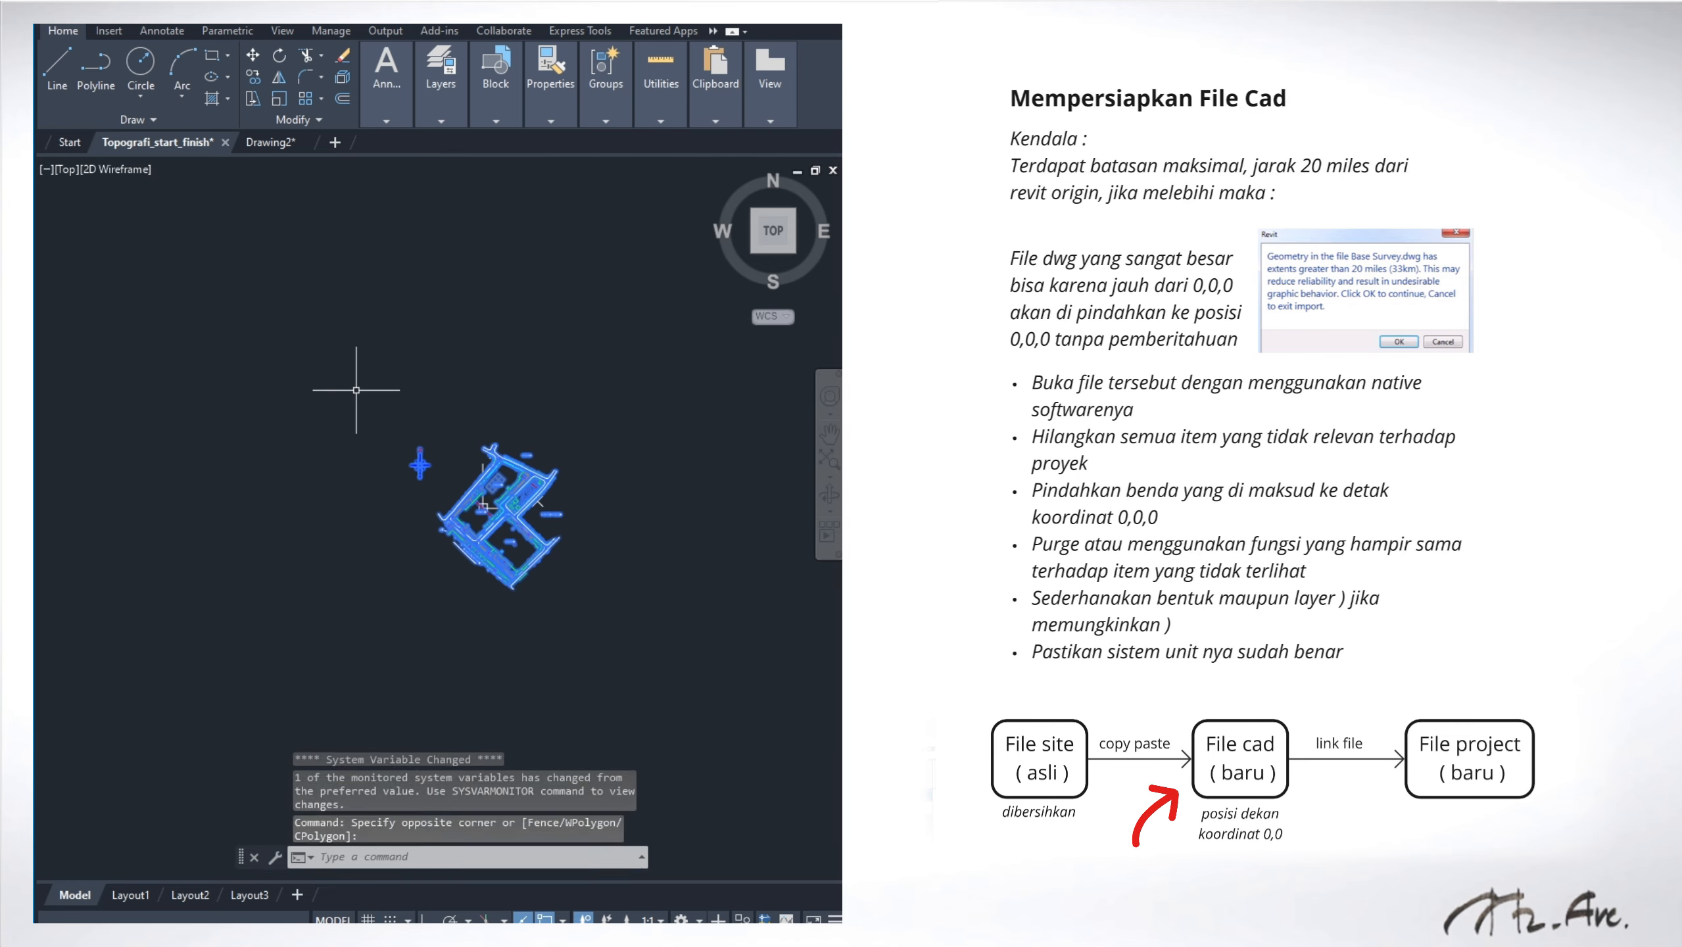
key(ctrl+c)
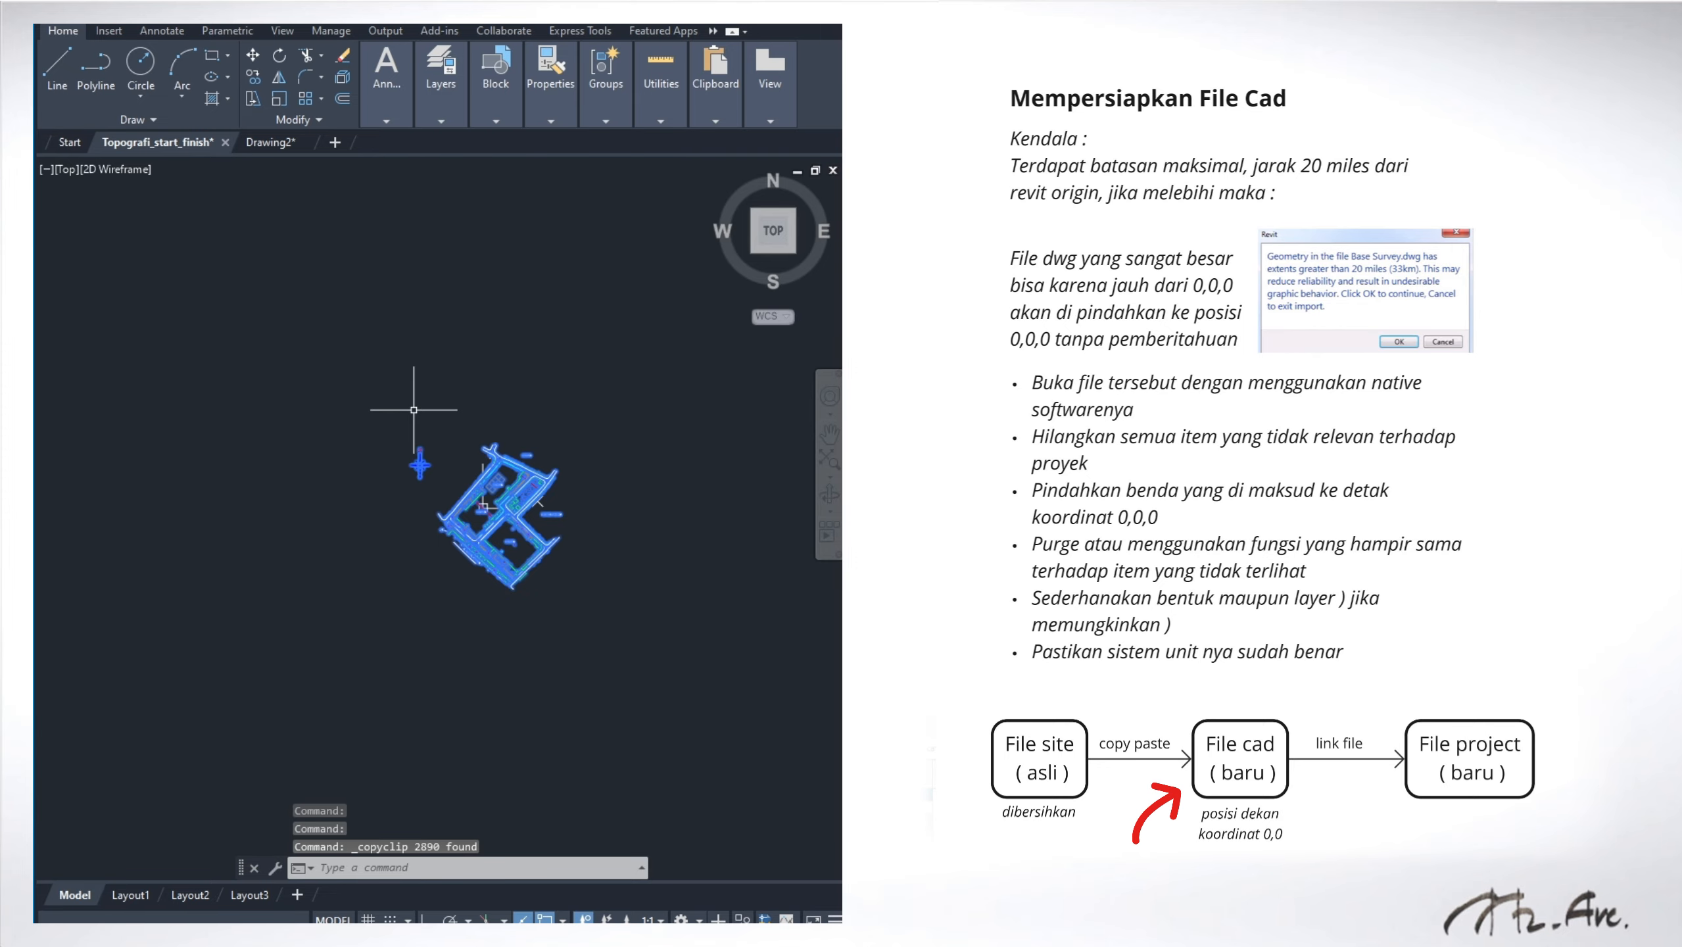
click(273, 140)
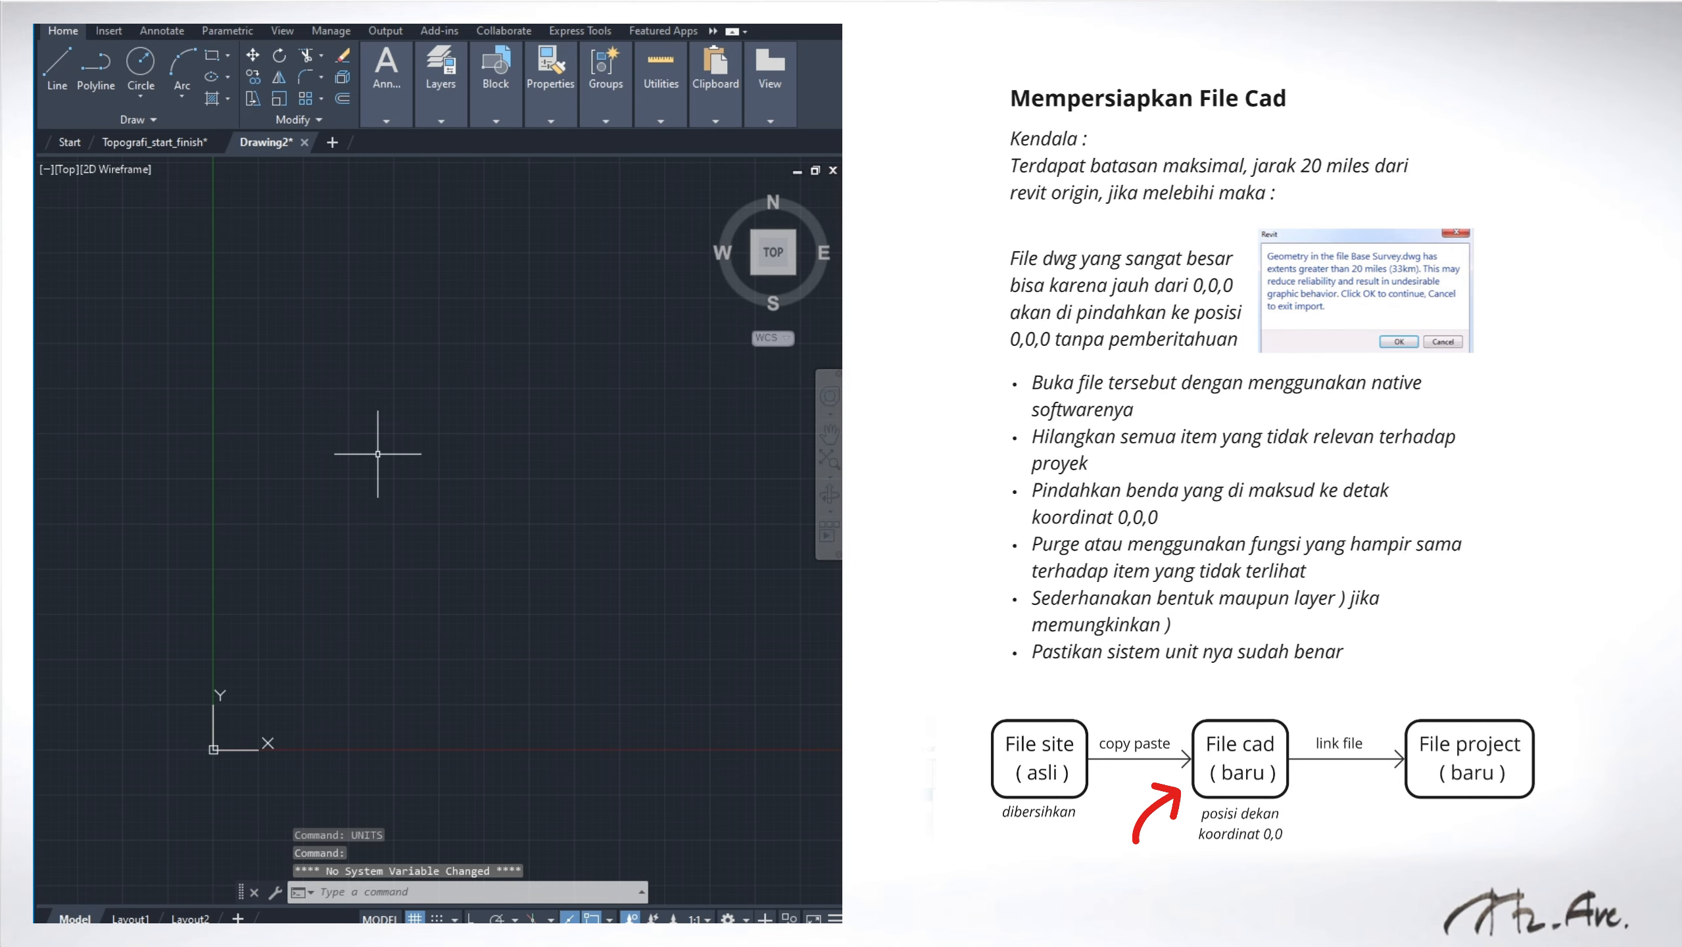
Step: Paste the copied site plan and north arrow near the origin of the blank Drawing4 file
key(ctrl+v)
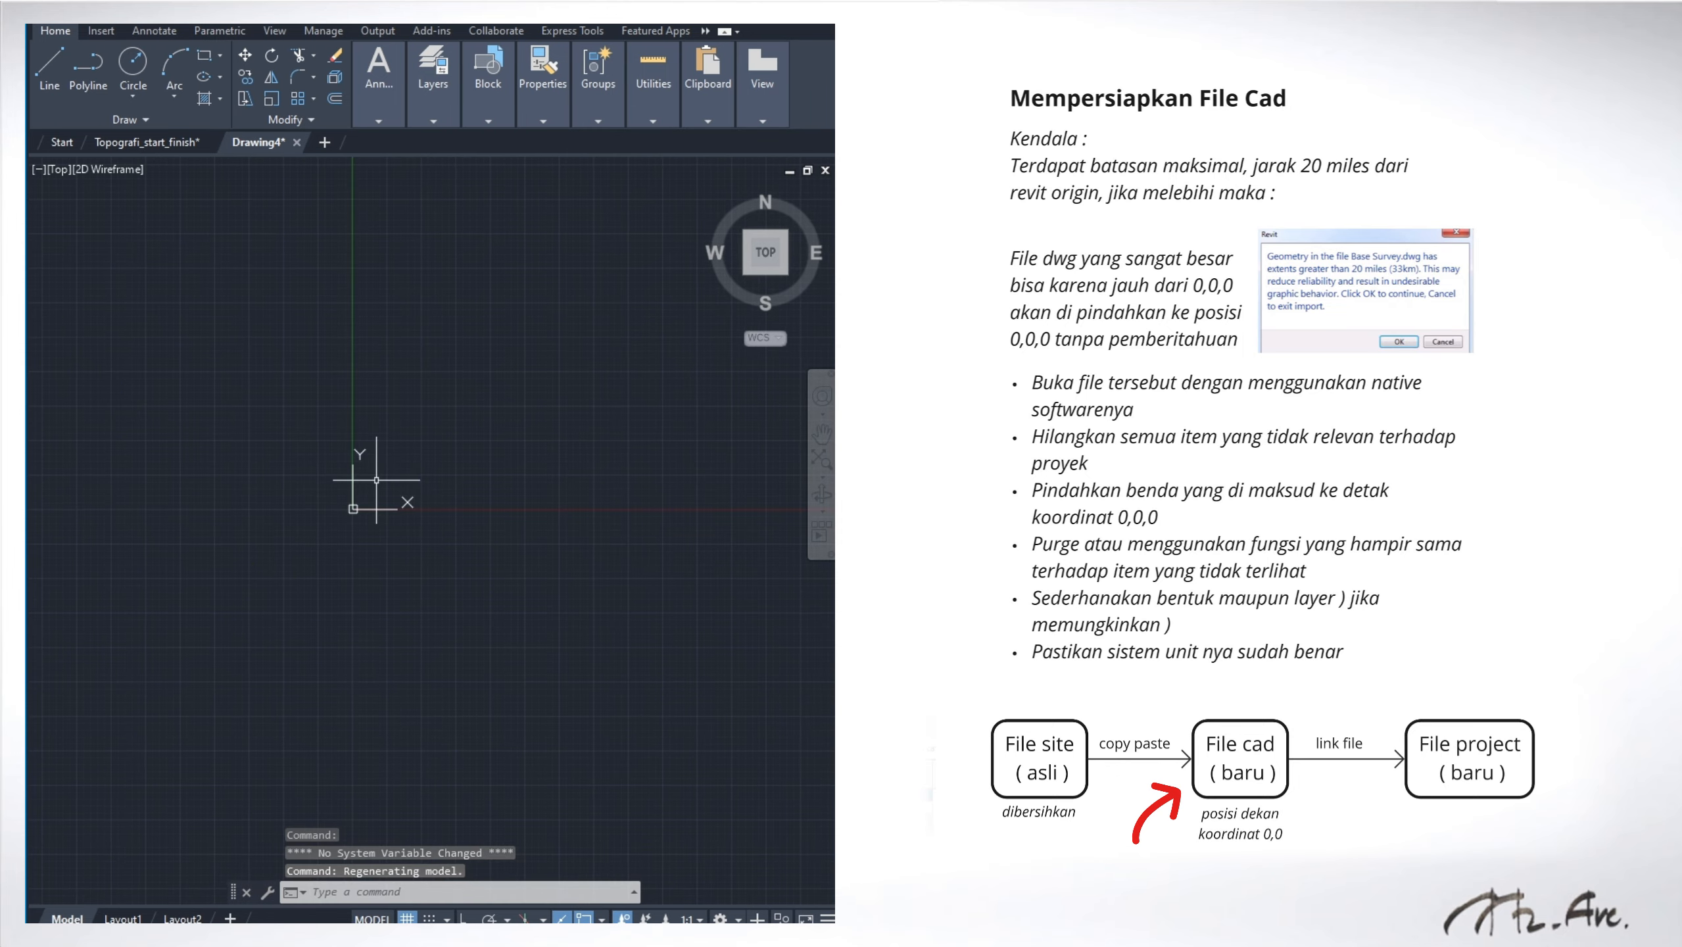
key(ctrl+v)
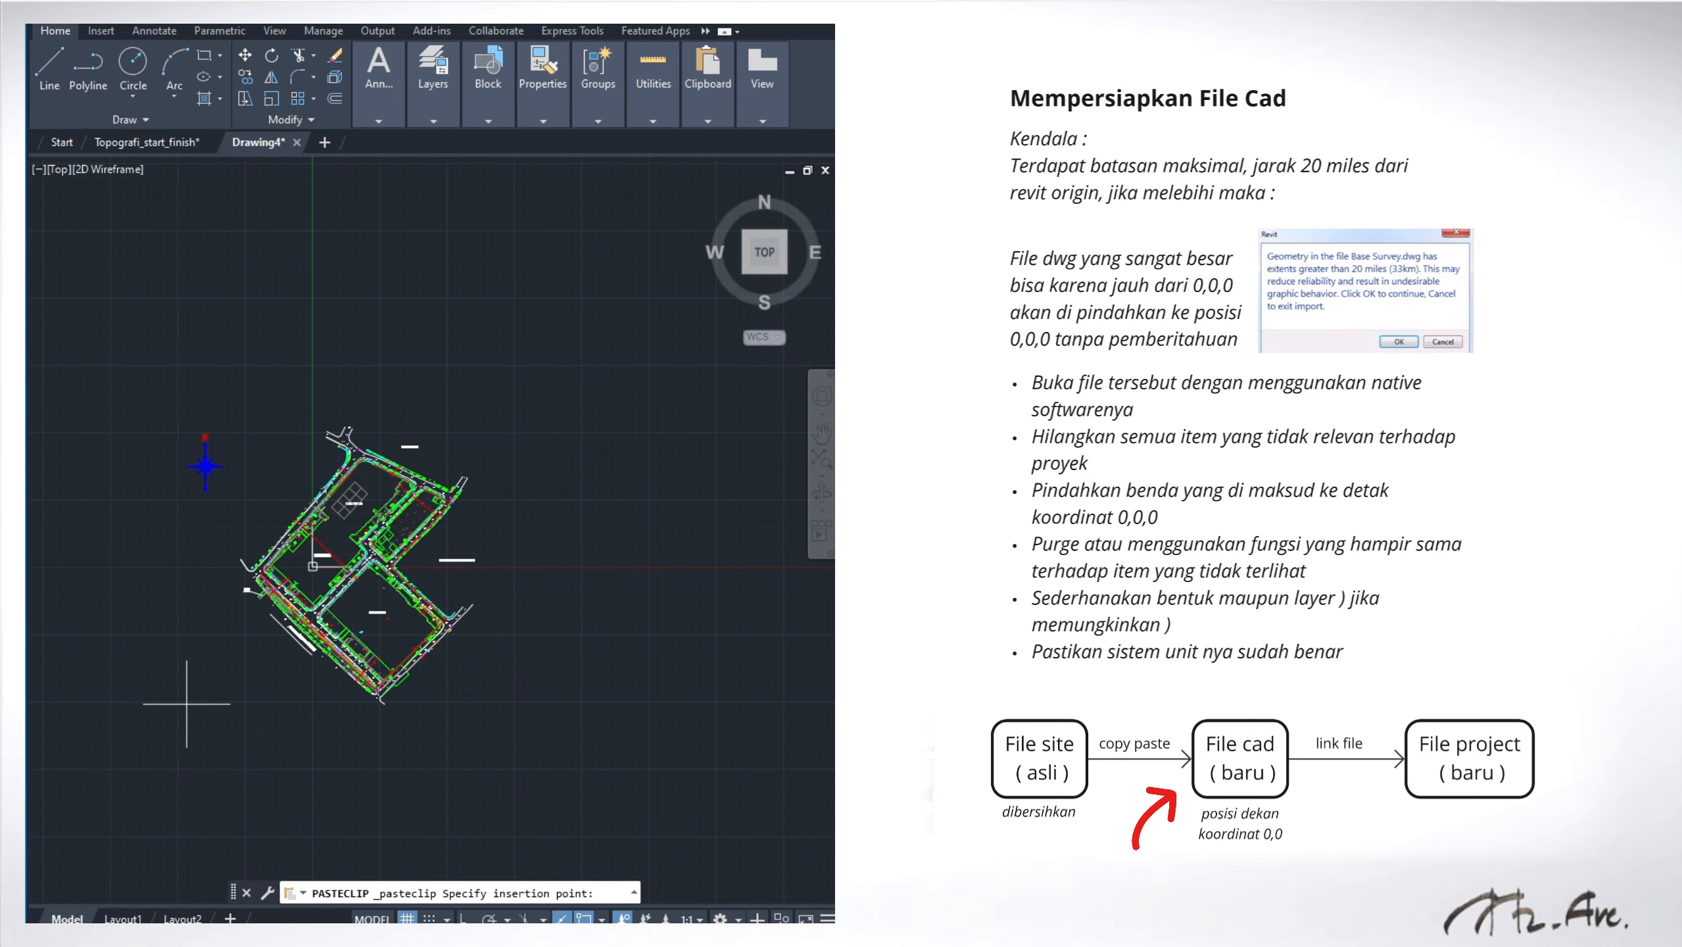
key(Escape)
key(Escape)
middle_drag(302, 595, 377, 549)
key(Return)
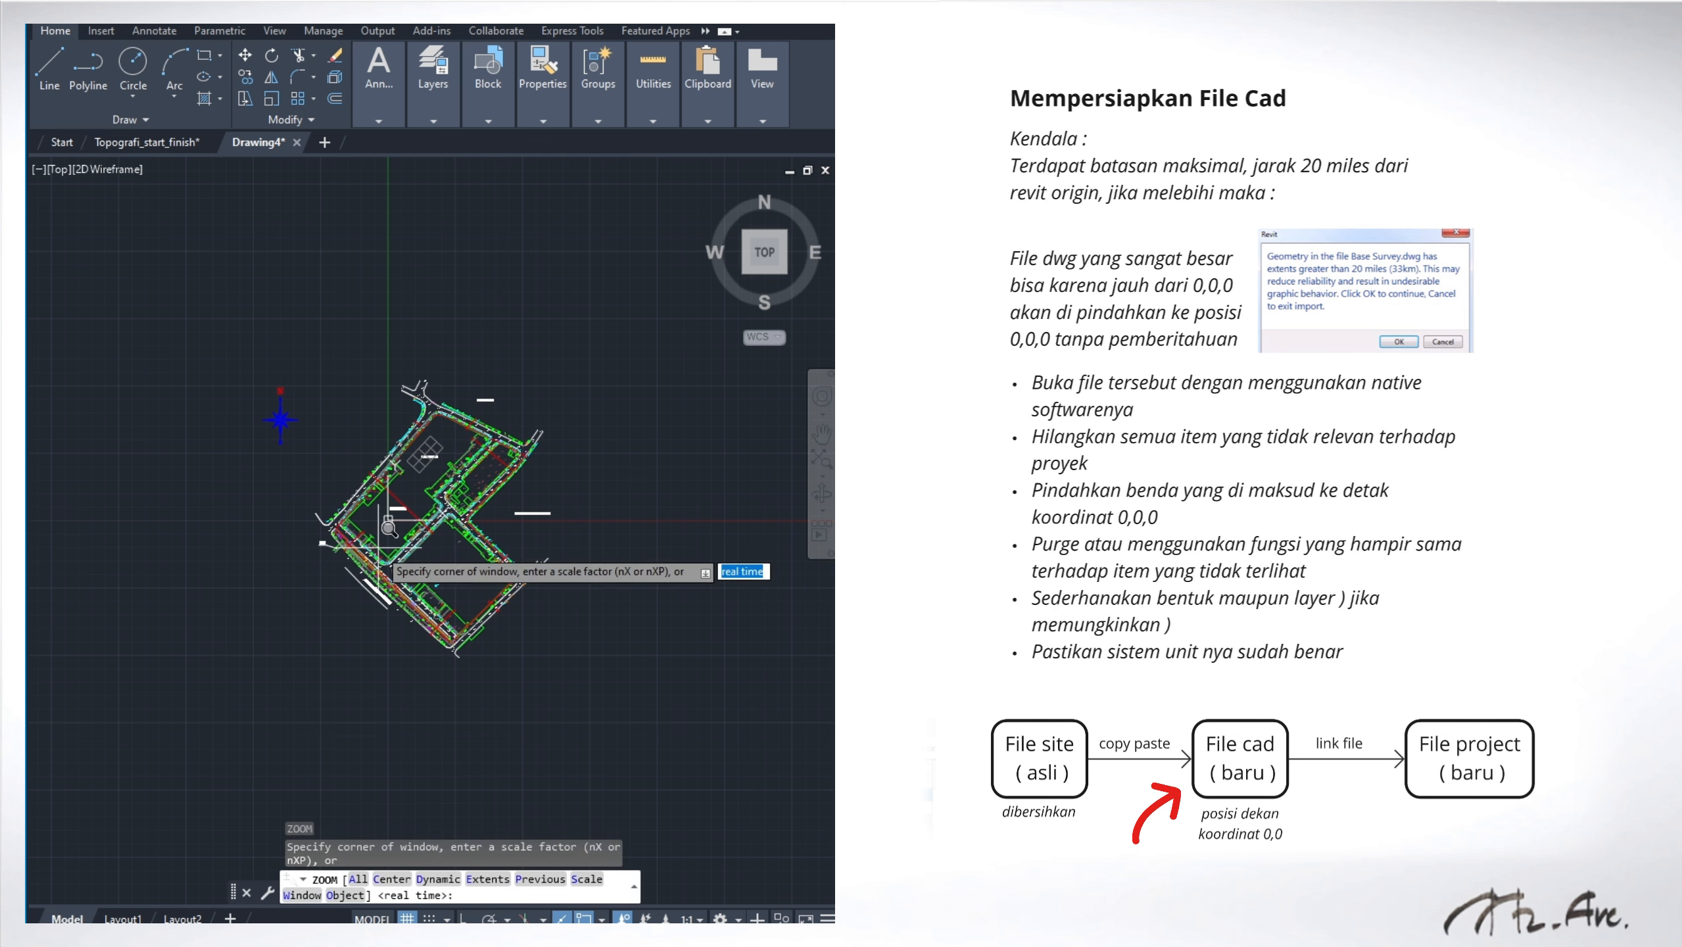
text(a)
key(Return)
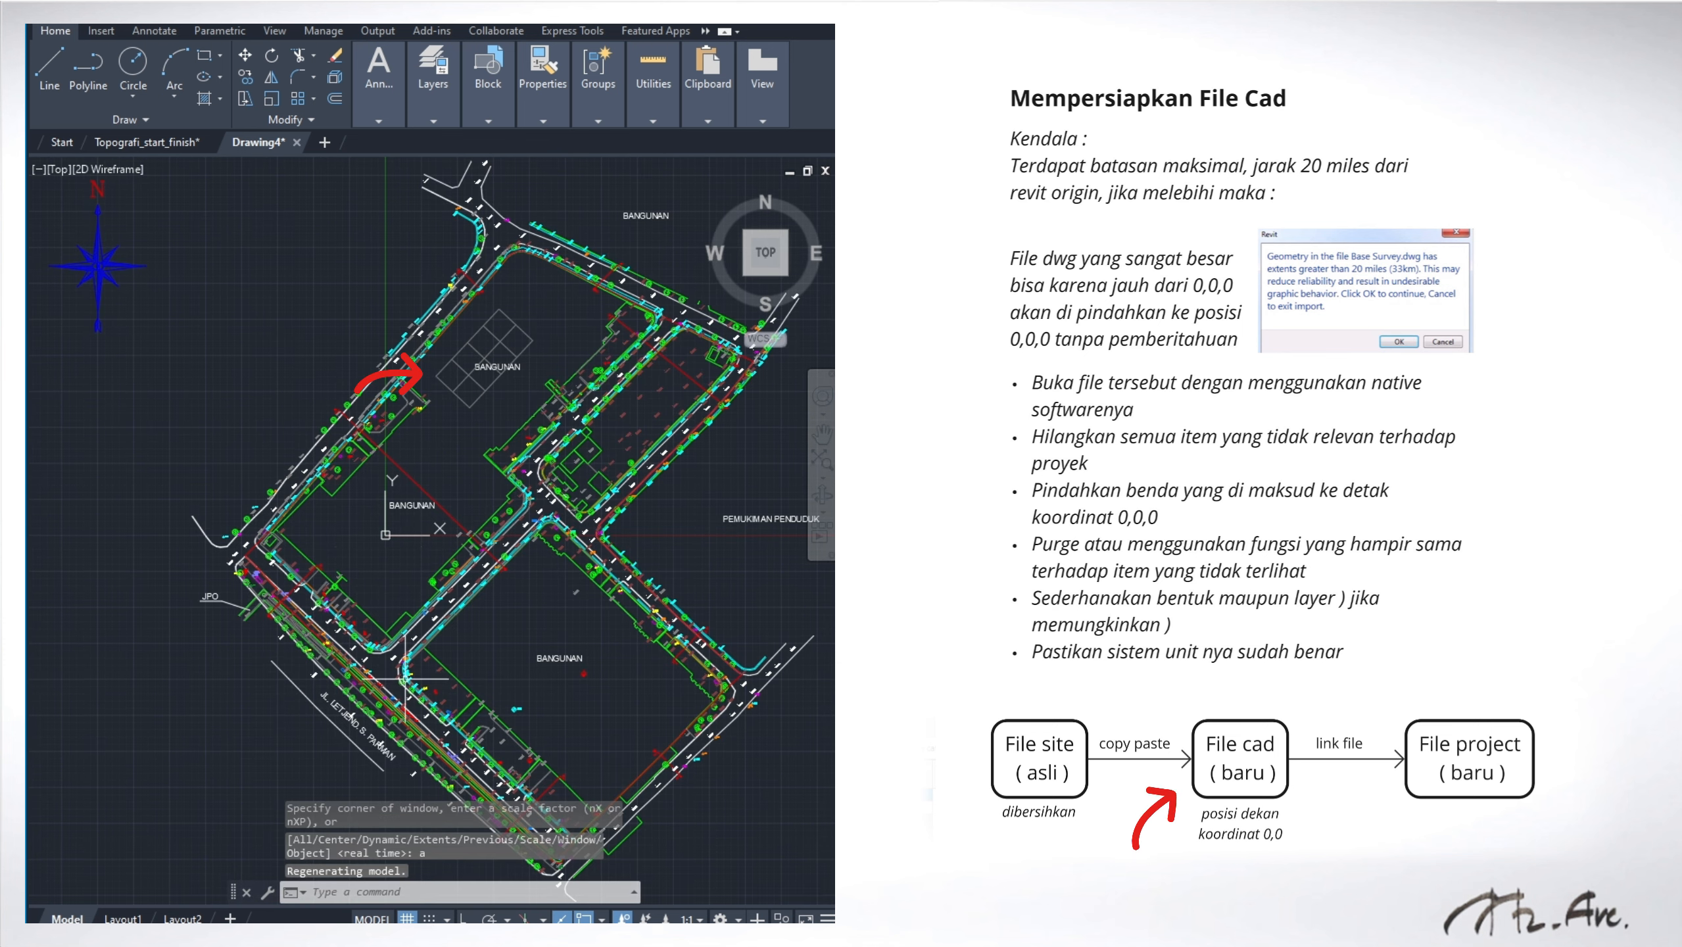
scroll(392, 449, down, 2)
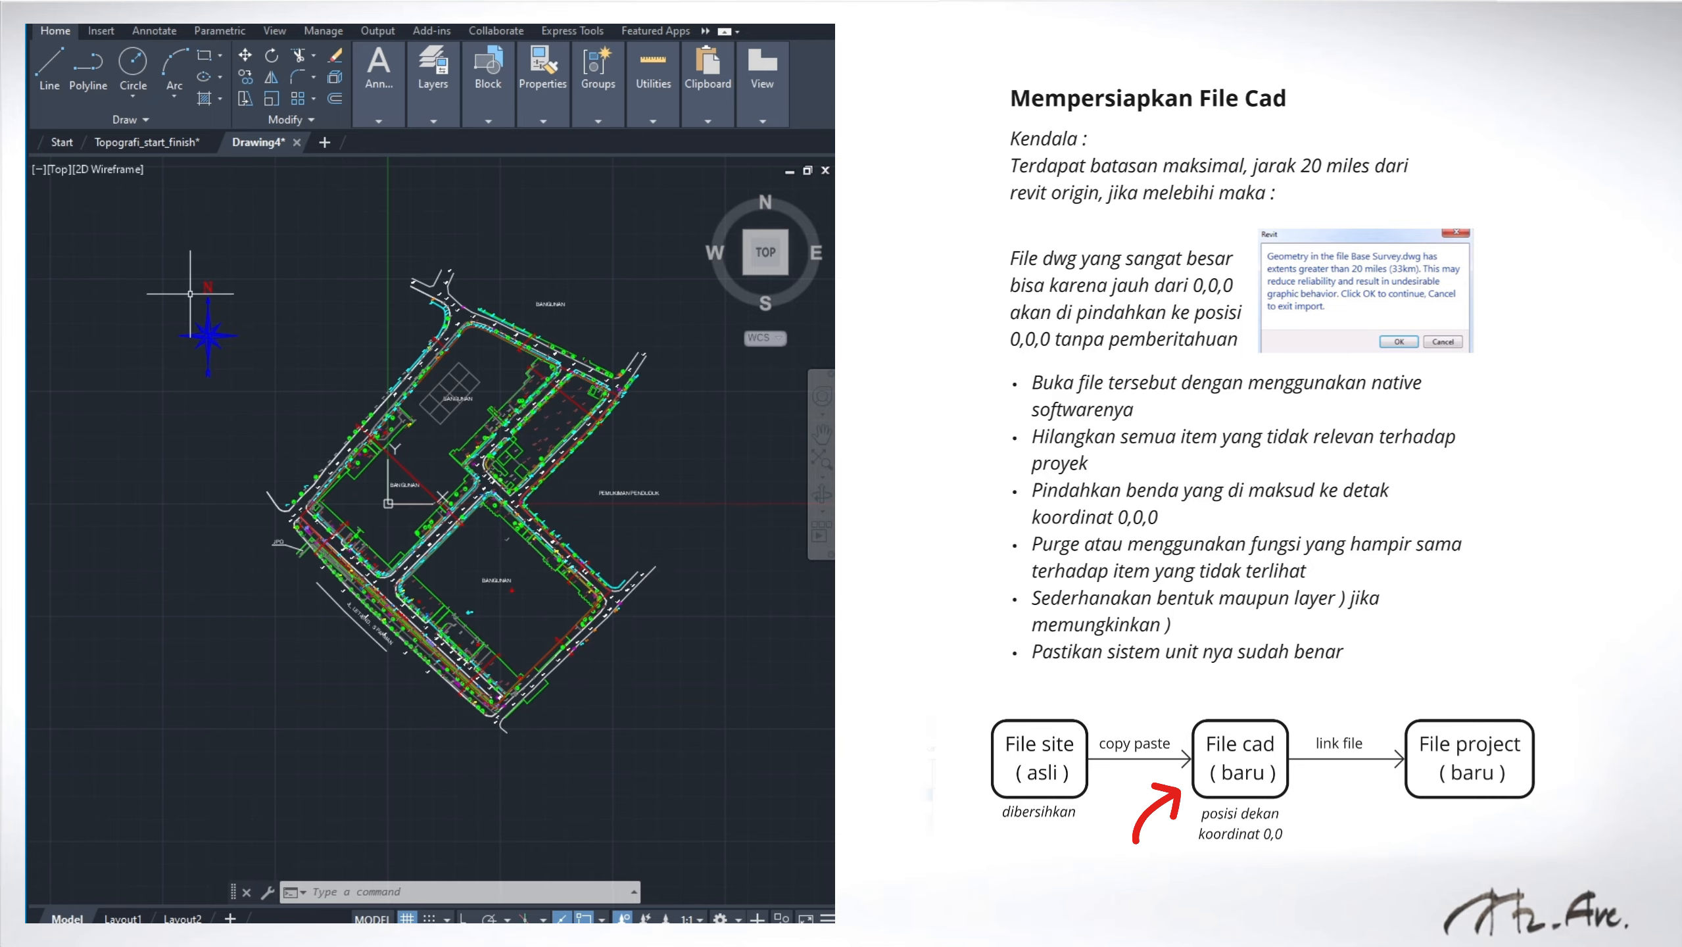
Step: Save the new drawing as a separate file, Topografi_start_finish_2.dwg
click(123, 373)
text(sav)
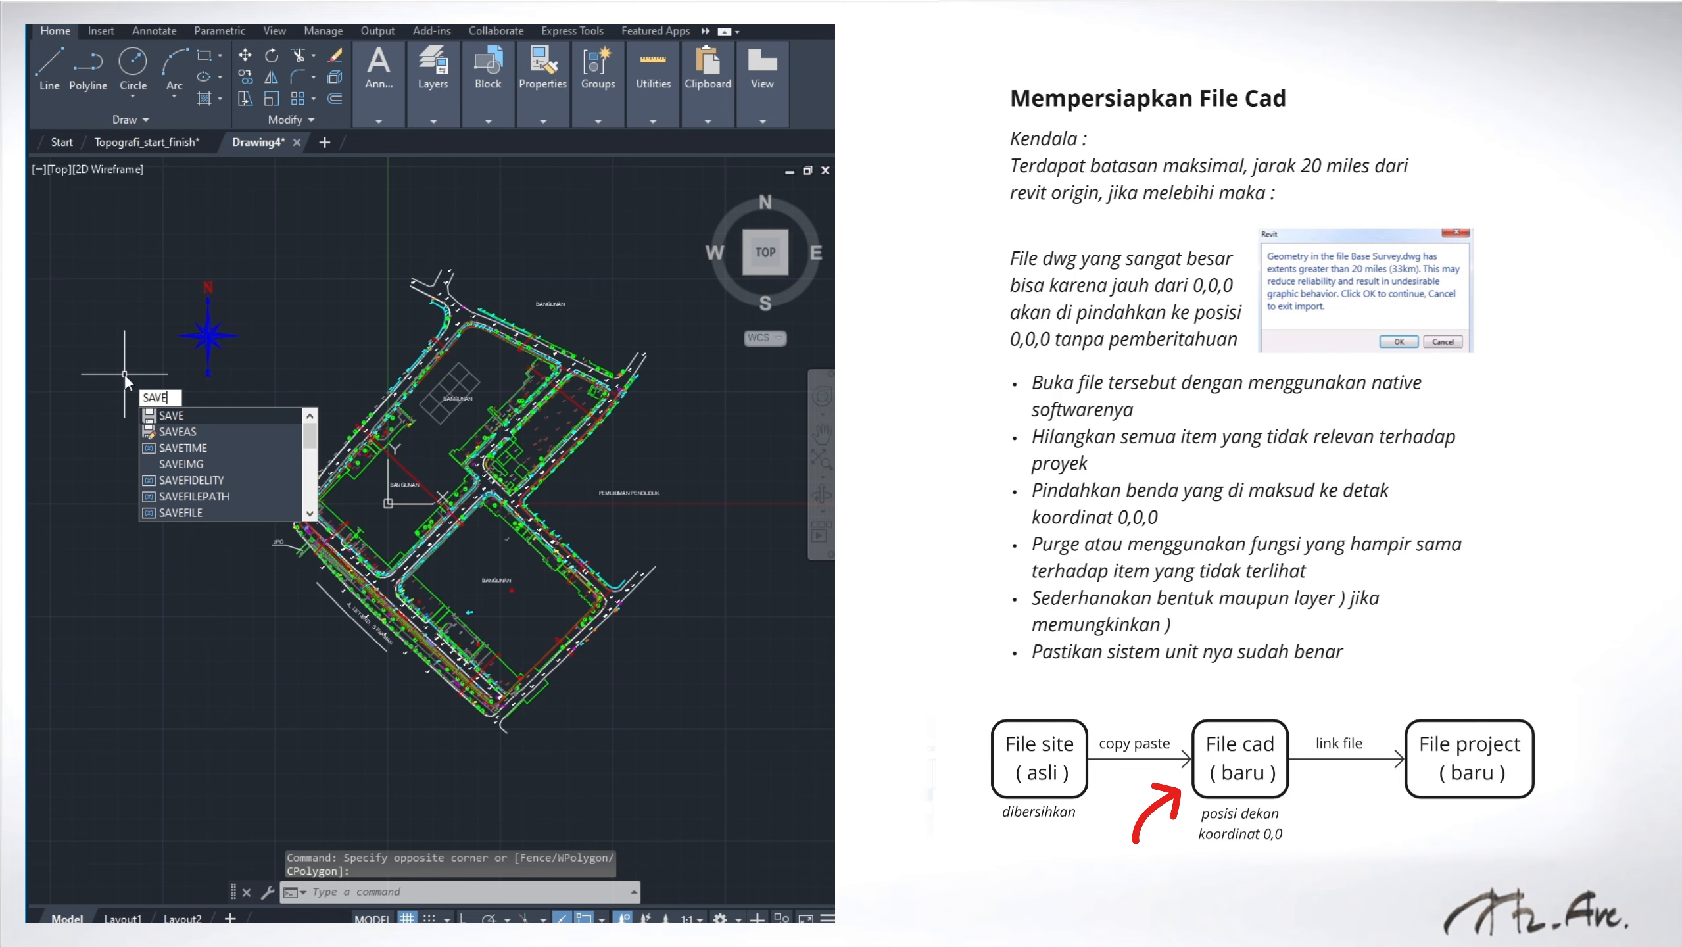
click(205, 438)
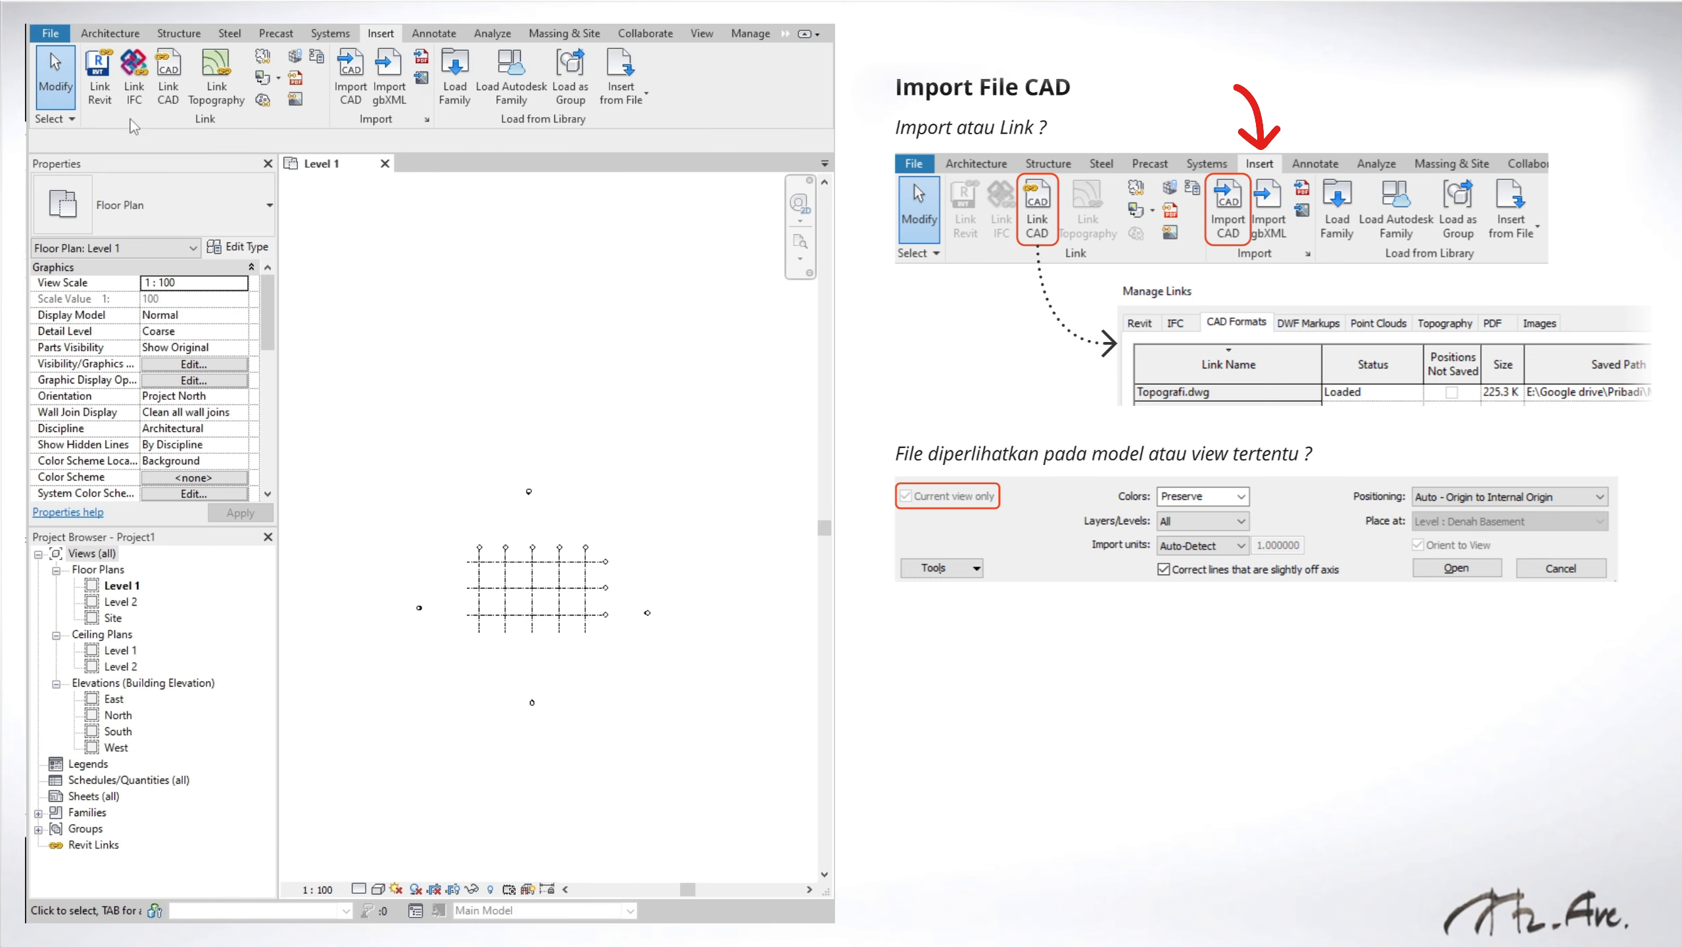
Step: Switch to Revit and link Topografi_start_finish_2.dwg into Level 1, current view only, in meters, with Auto - Origin to Internal Origin positioning
click(168, 77)
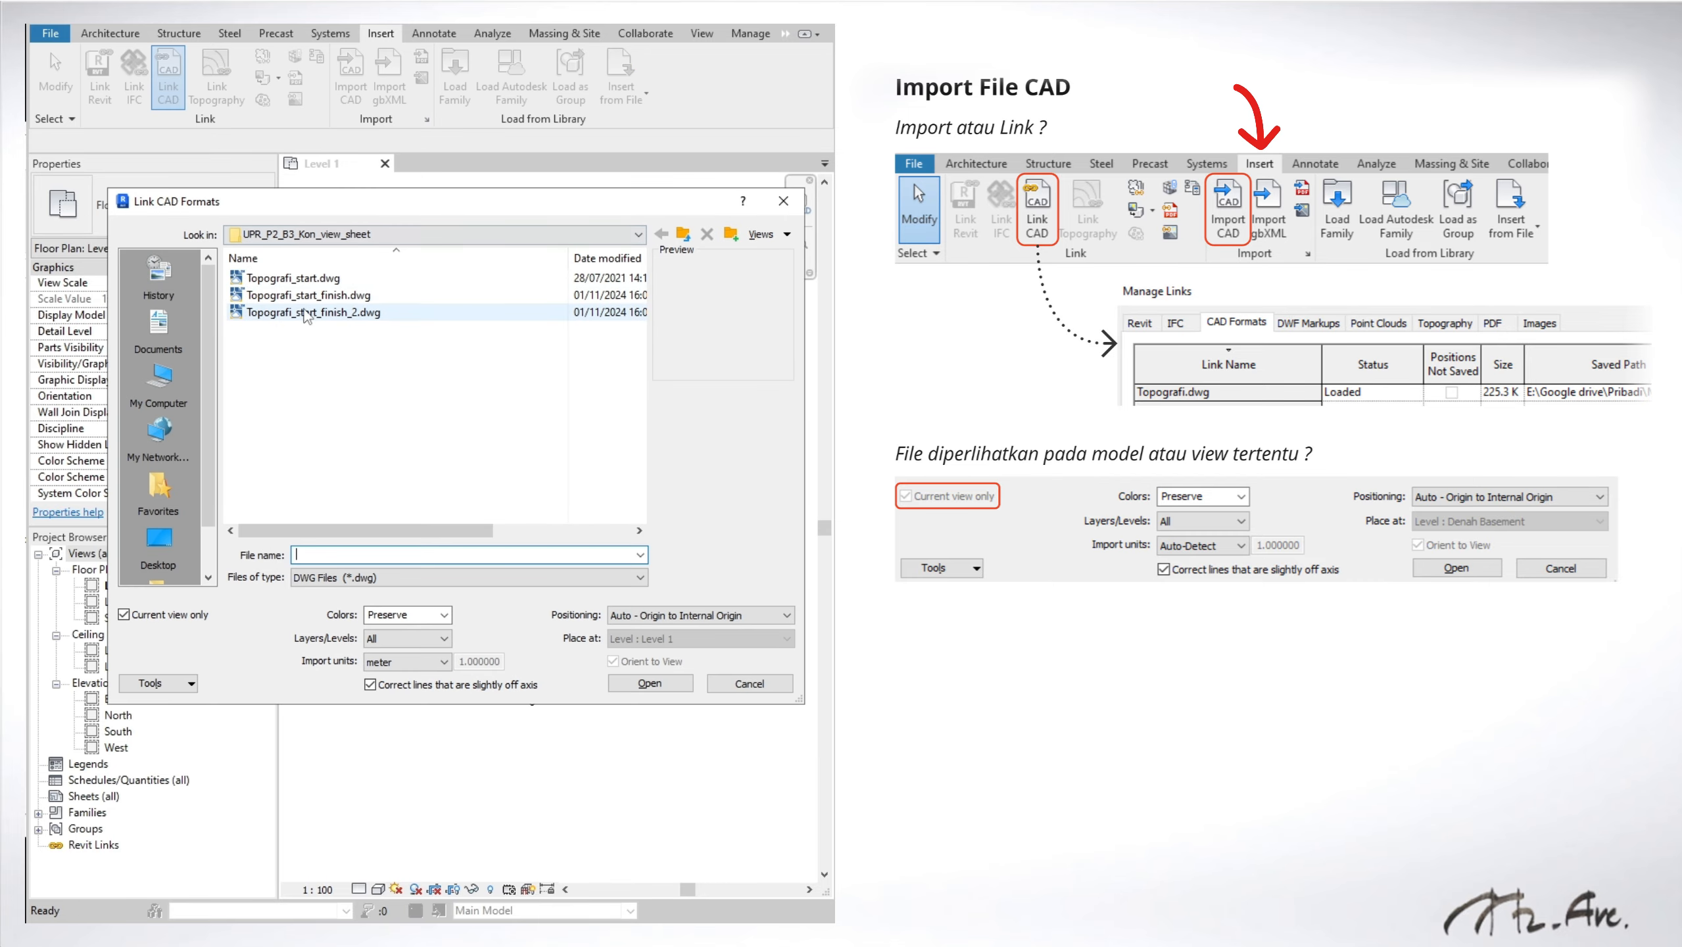
click(311, 312)
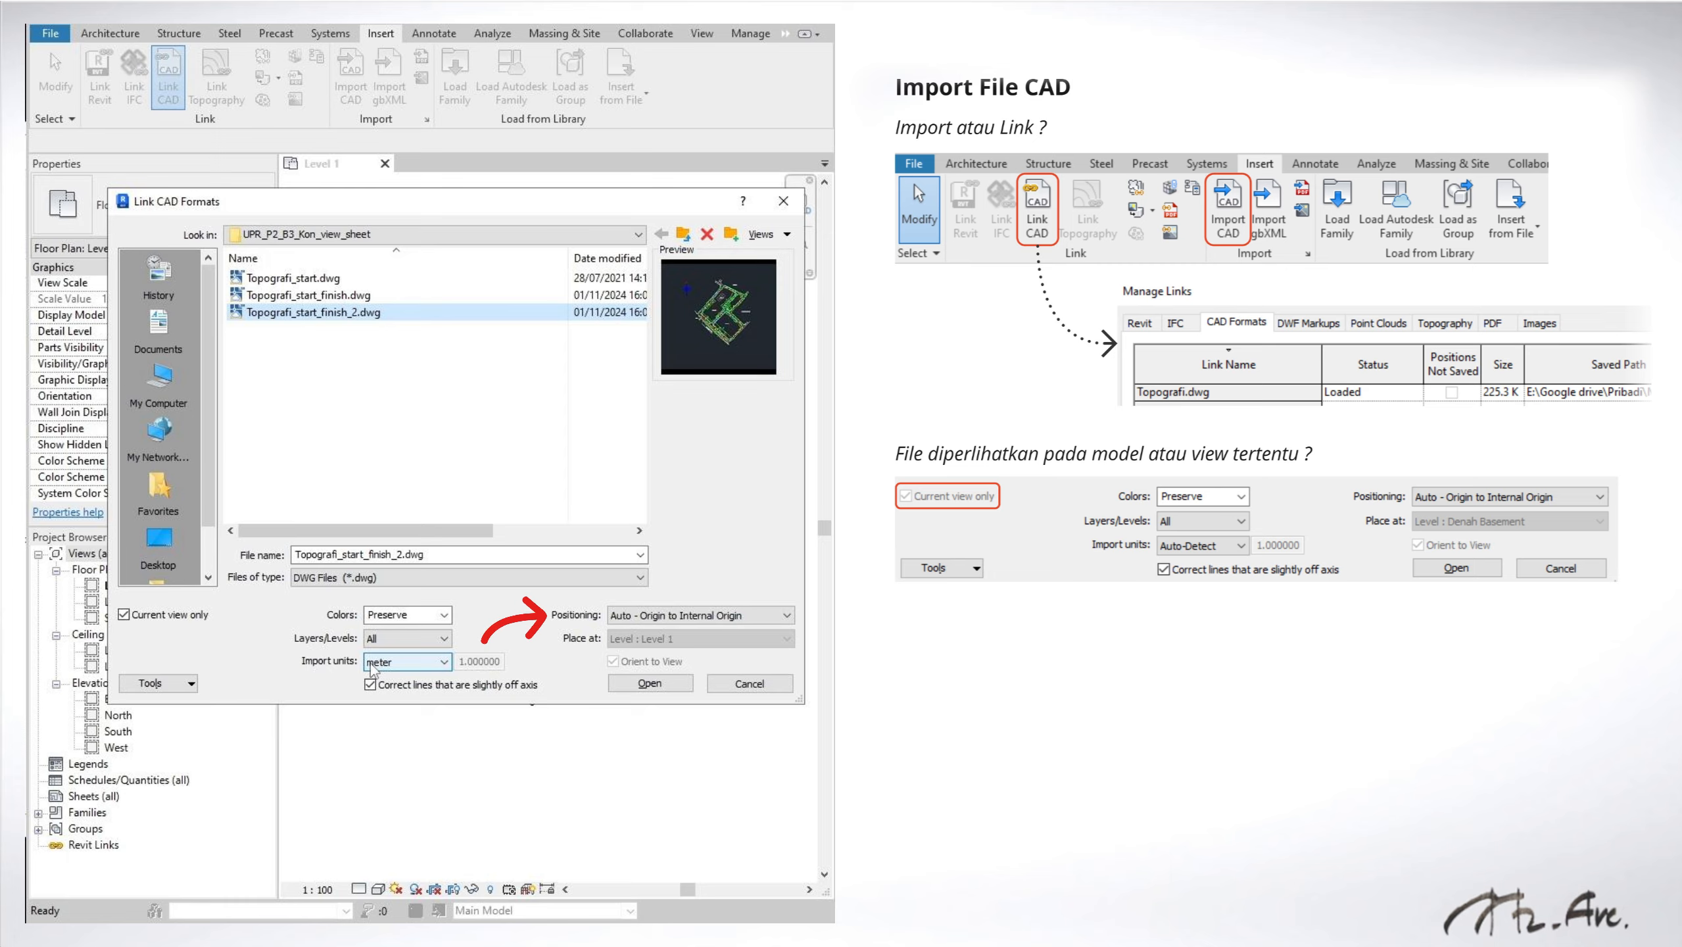
click(650, 684)
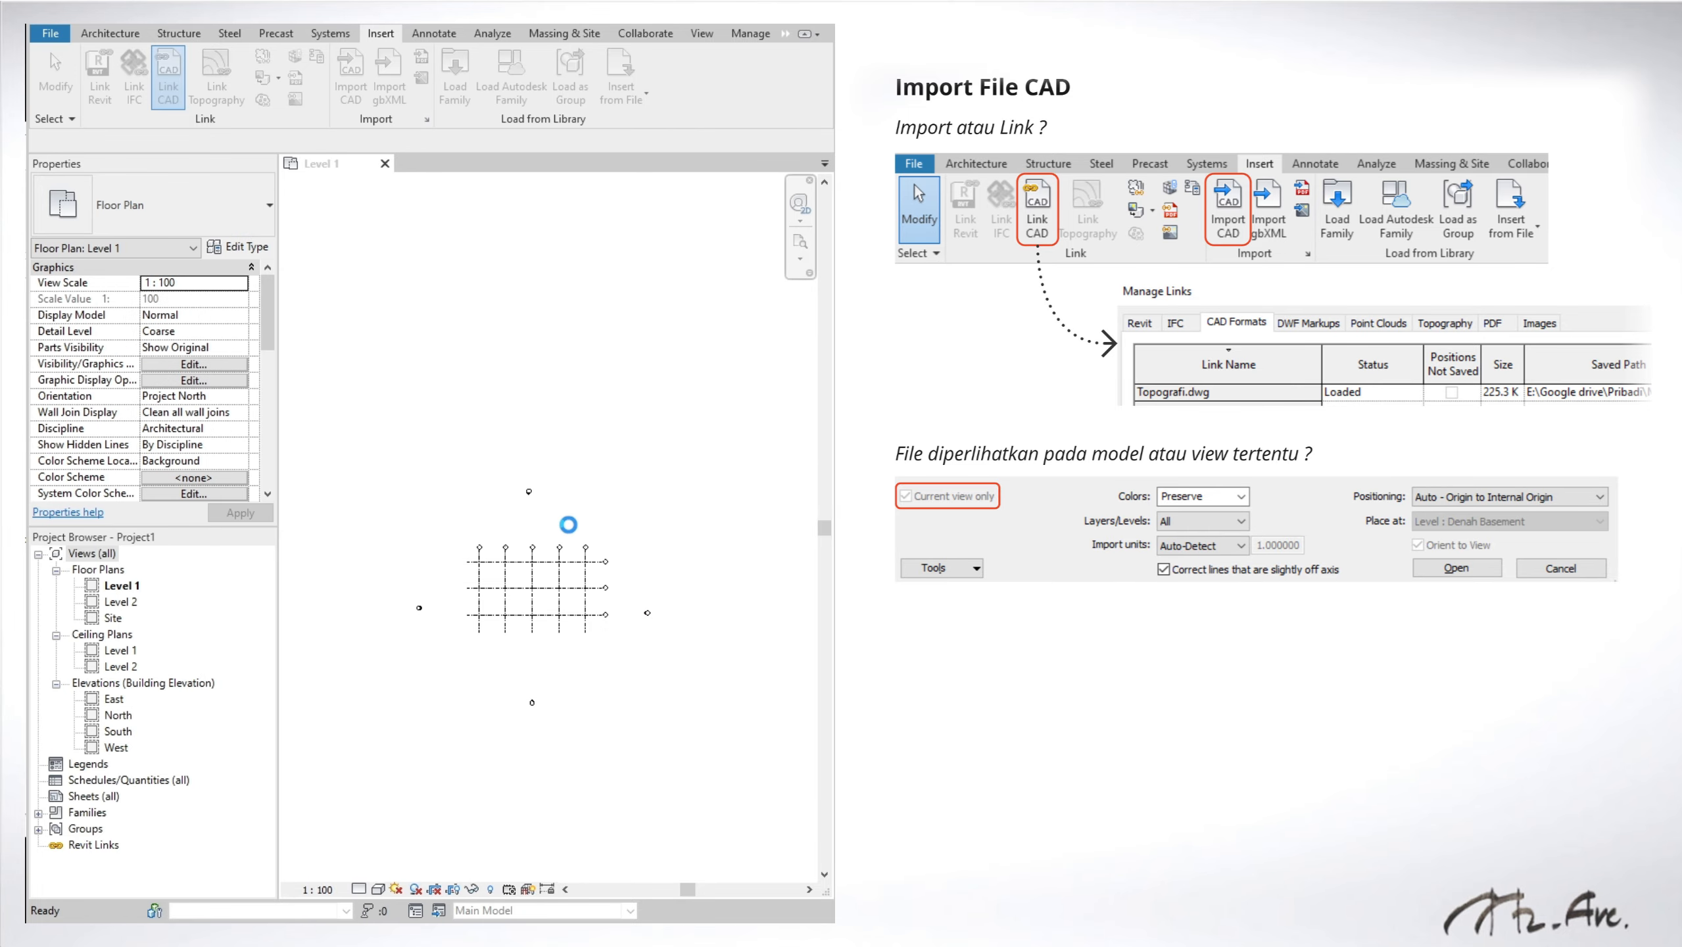
scroll(568, 524, down, 2)
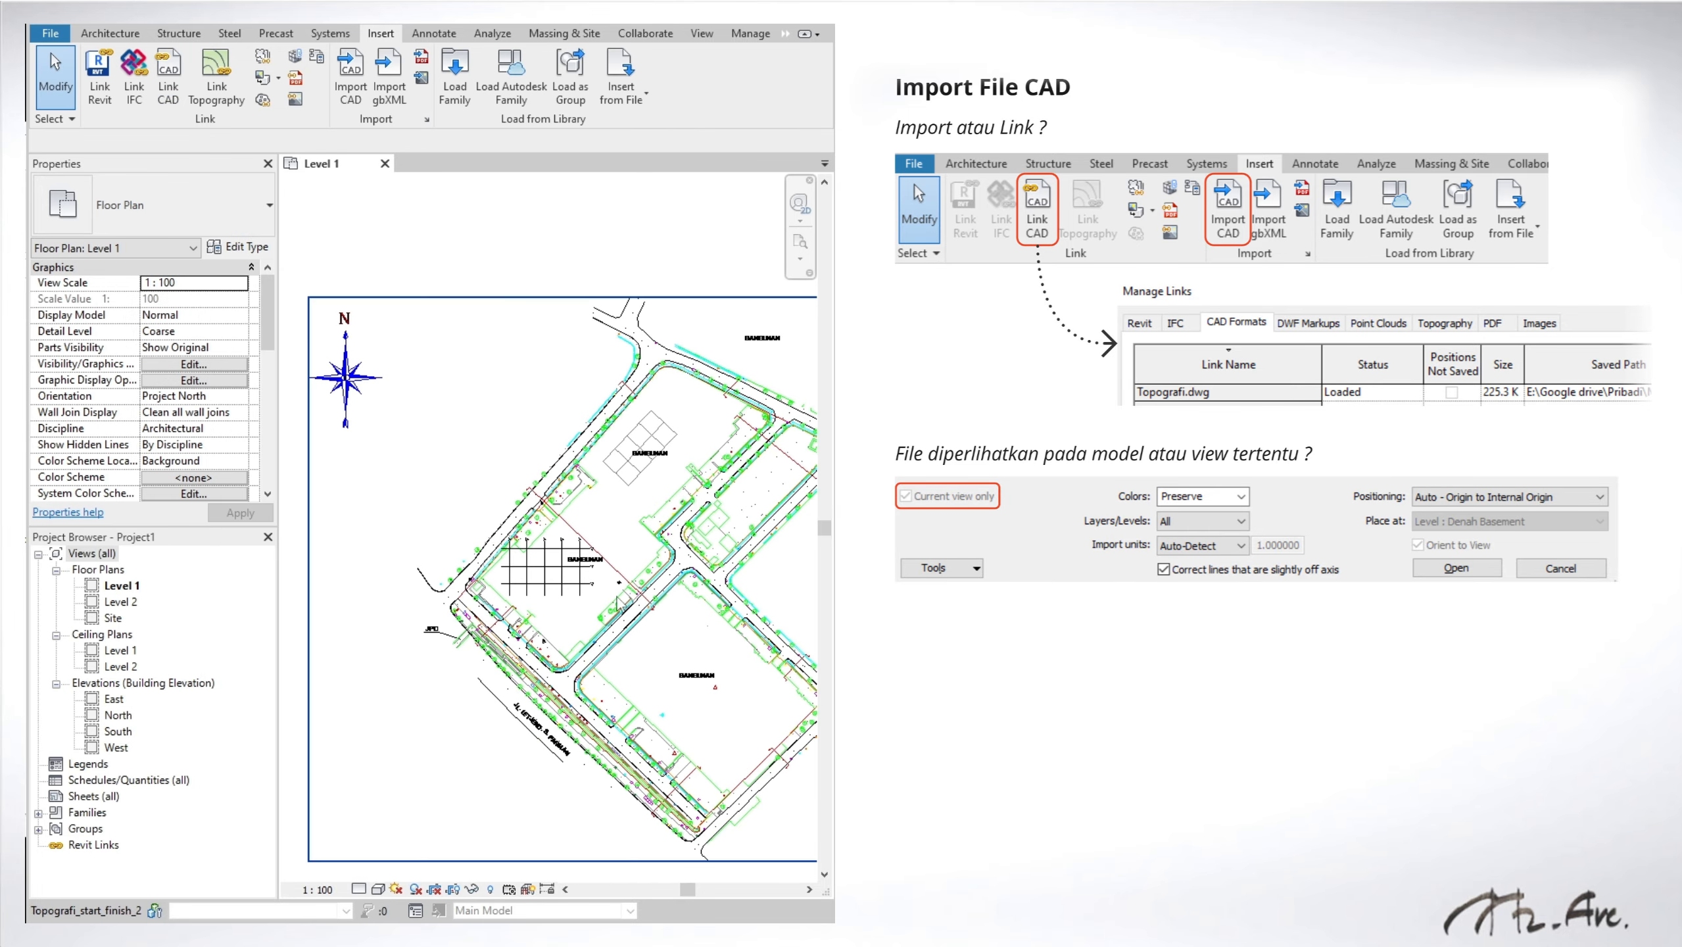
scroll(500, 590, down, 2)
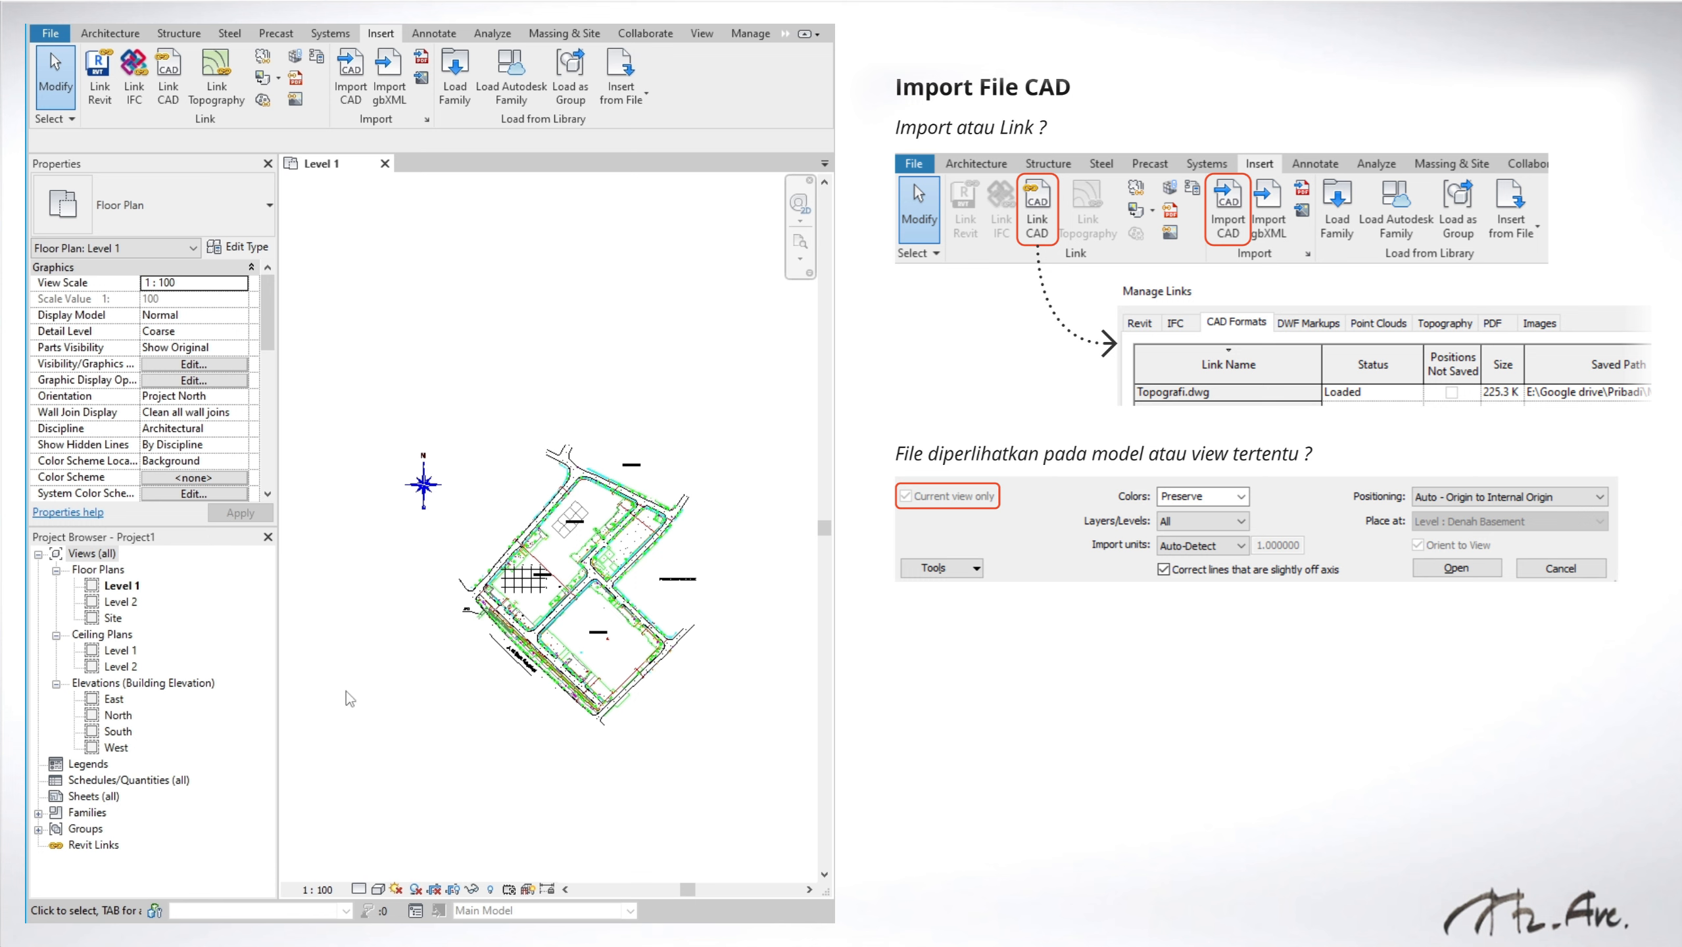
Step: Check the 3D view and the Level 2 plan for the linked drawing, and return to the Level 1 plan
key(3)
key(d)
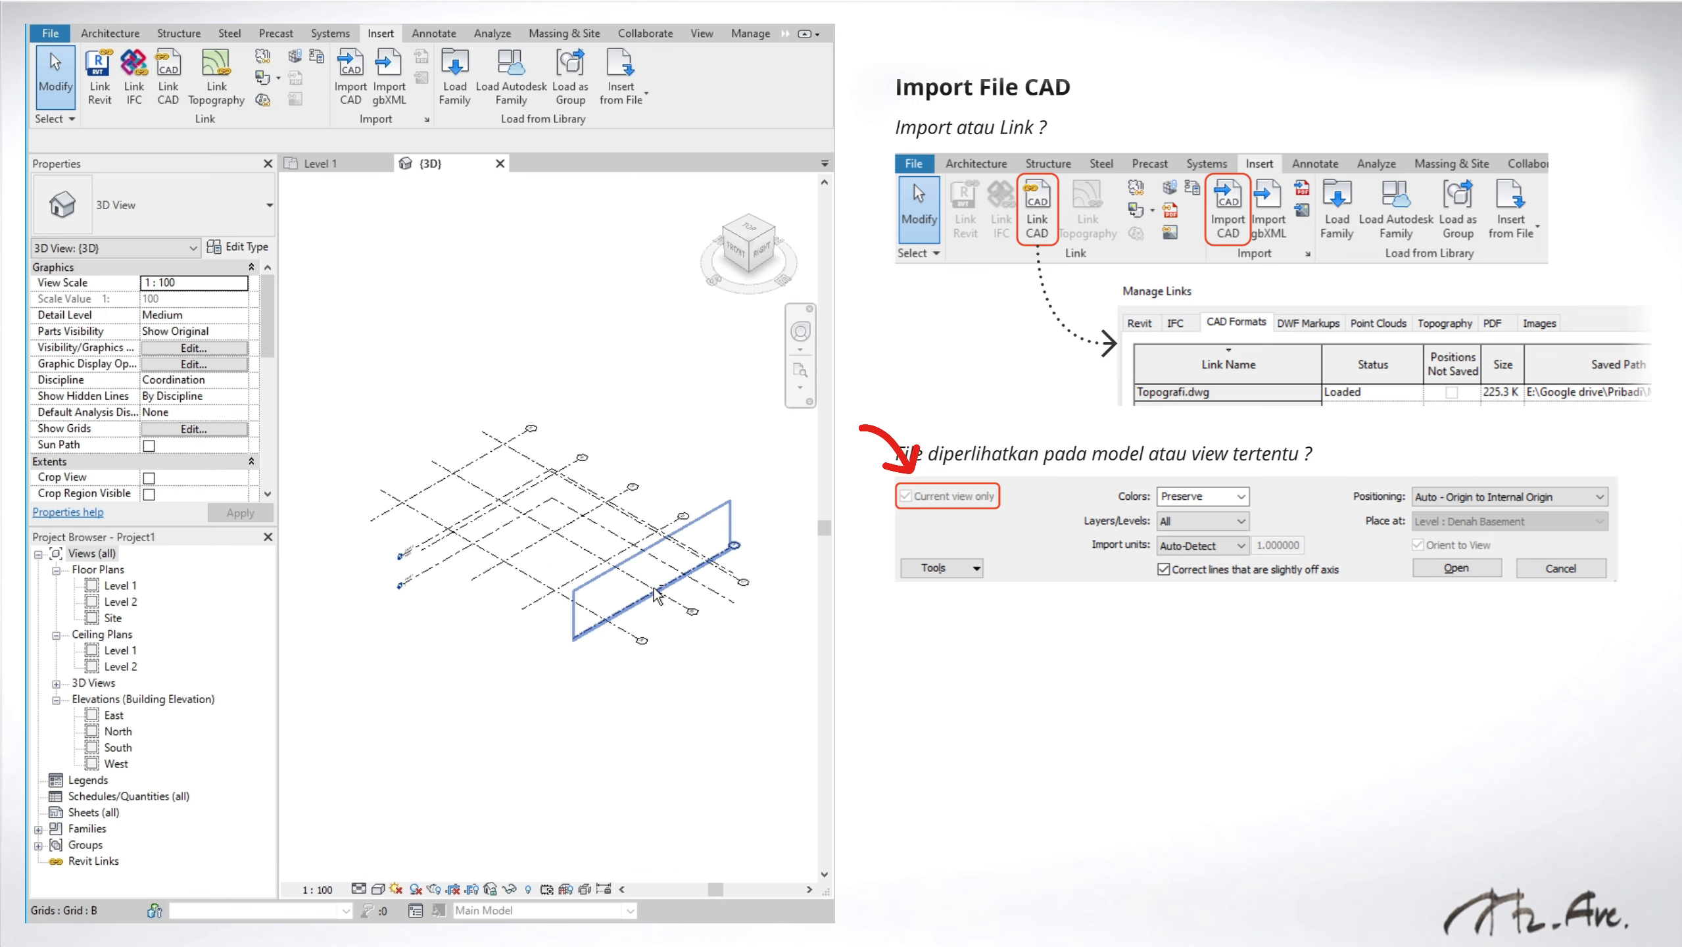
shift+middle_drag(637, 604, 504, 464)
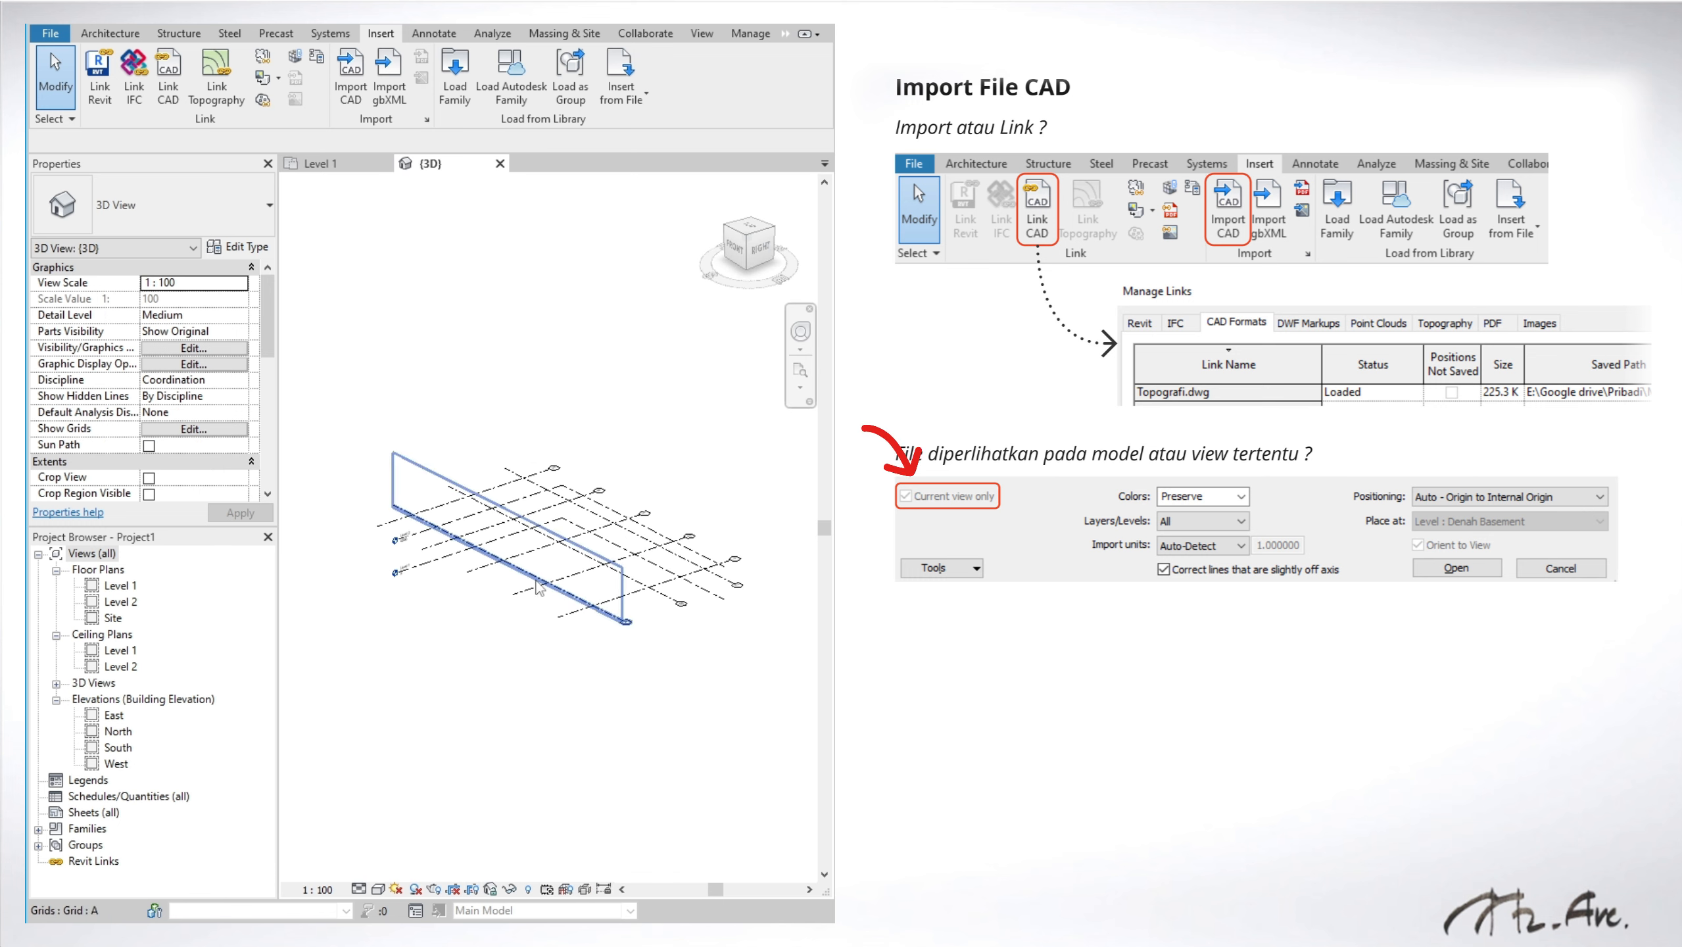
double_click(130, 602)
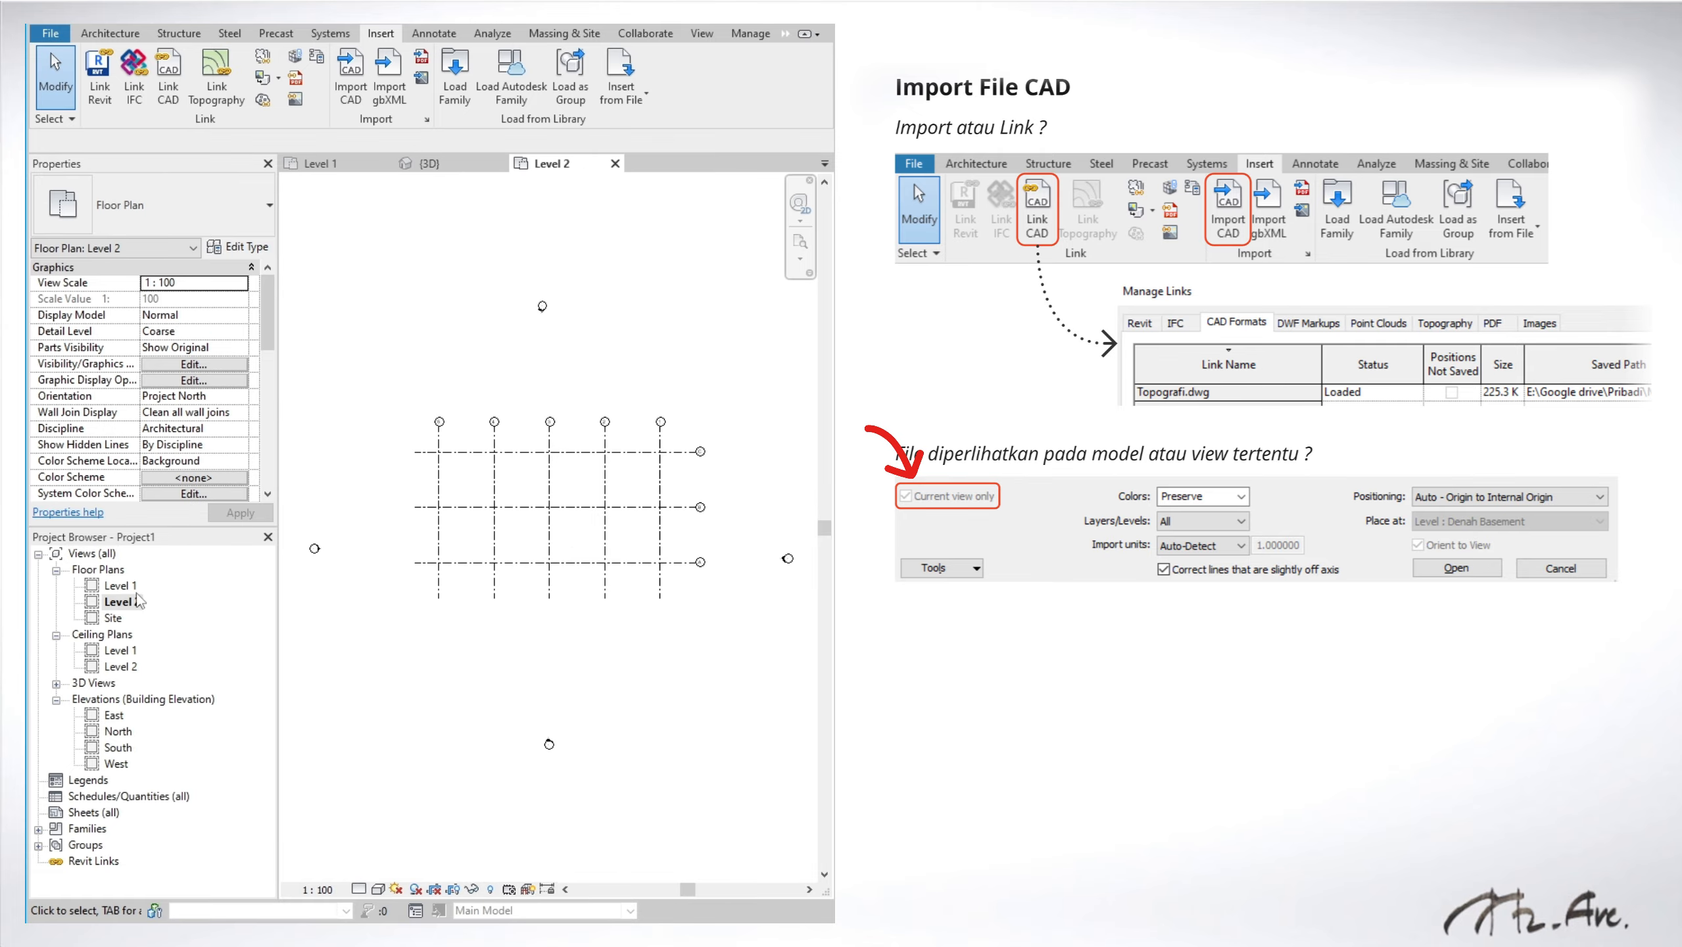
double_click(119, 585)
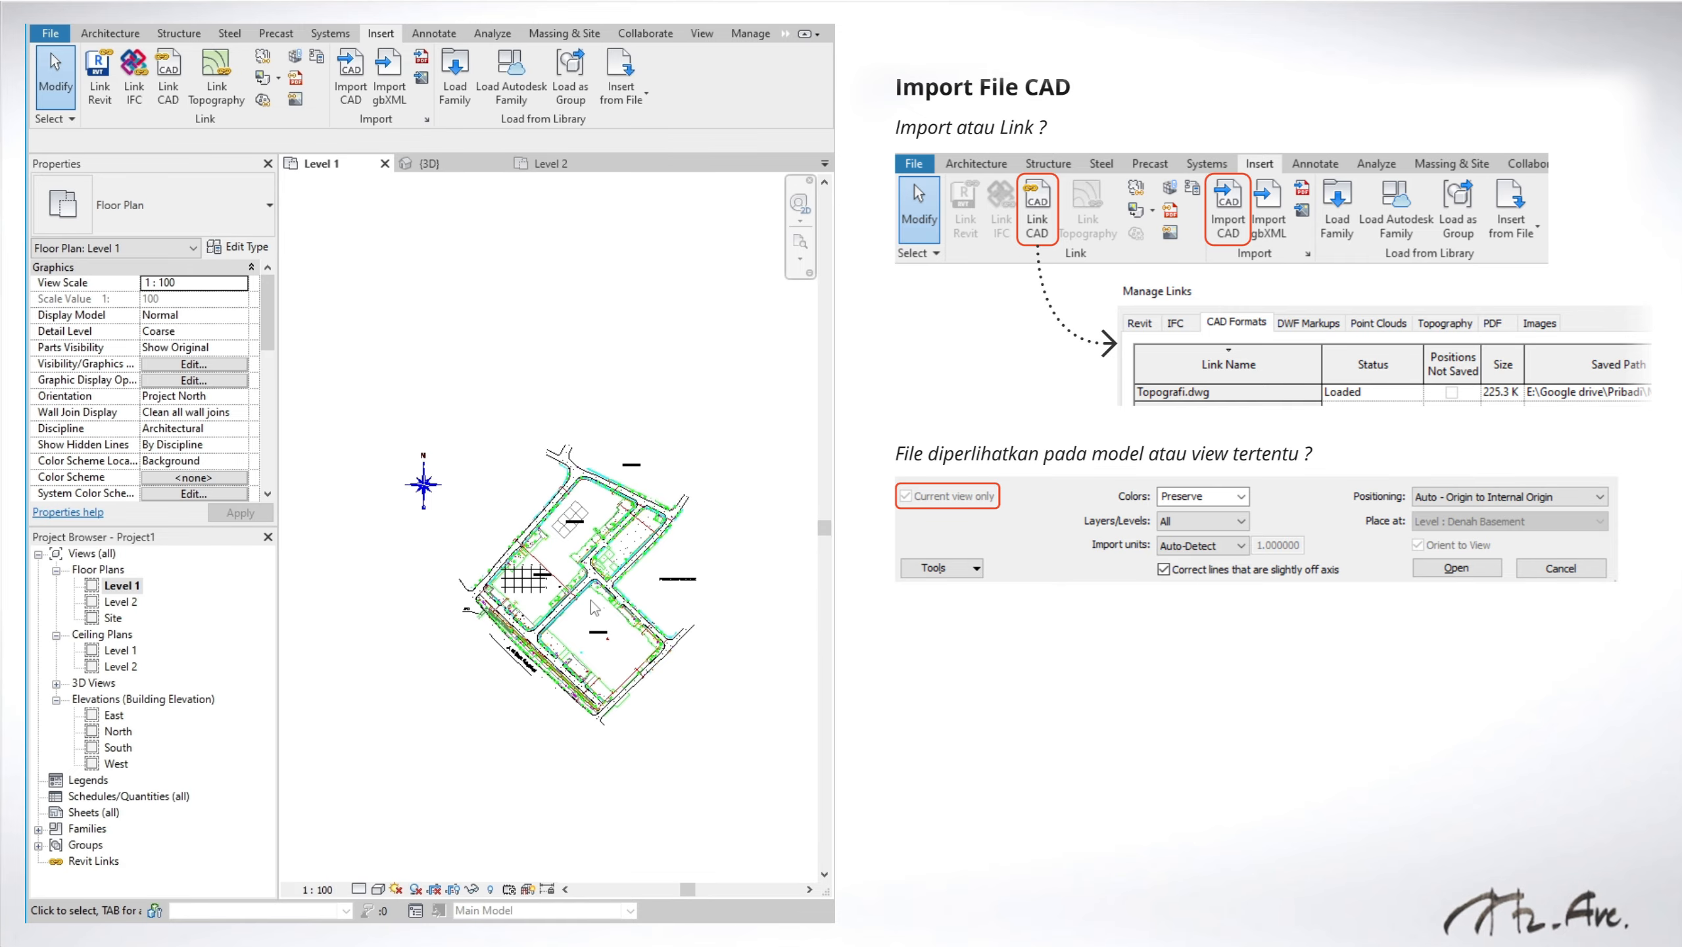
Step: Select the linked site plan in Level 1 and move it clear of the grid
scroll(595, 608, up, 2)
scroll(595, 609, down, 1)
click(609, 534)
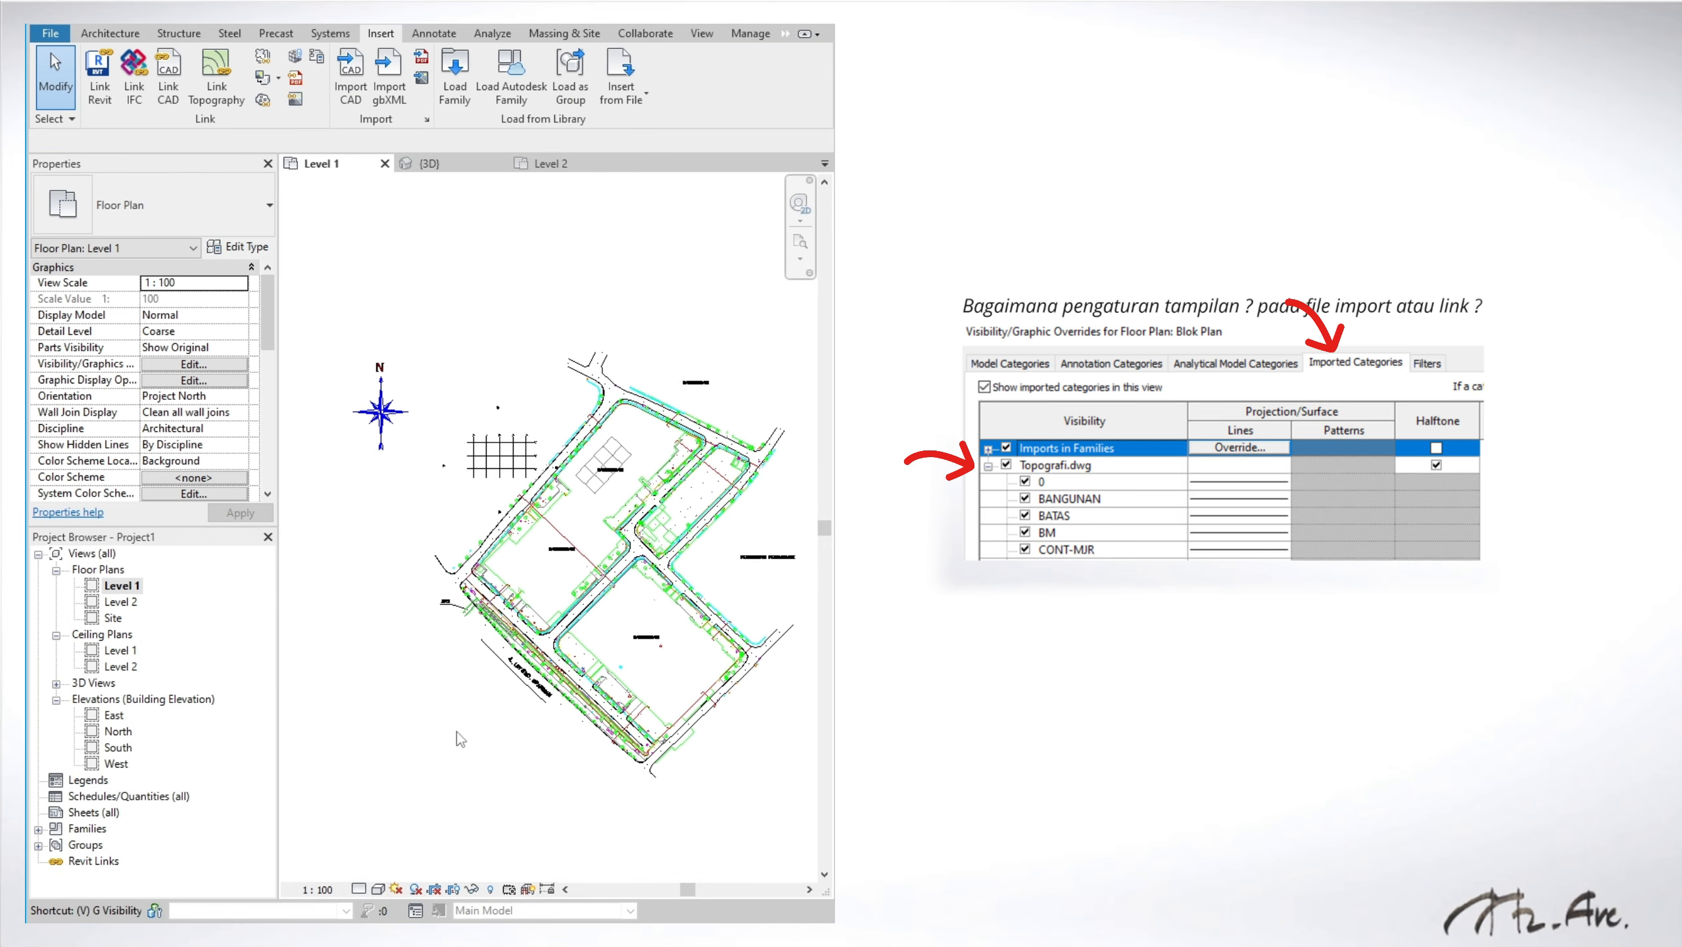
Step: Open the imported categories in the Level 1 visibility/graphics overrides and expand the layers of Topografi_start_finish_2.dwg
key(v)
key(v)
drag(656, 204, 588, 202)
click(501, 230)
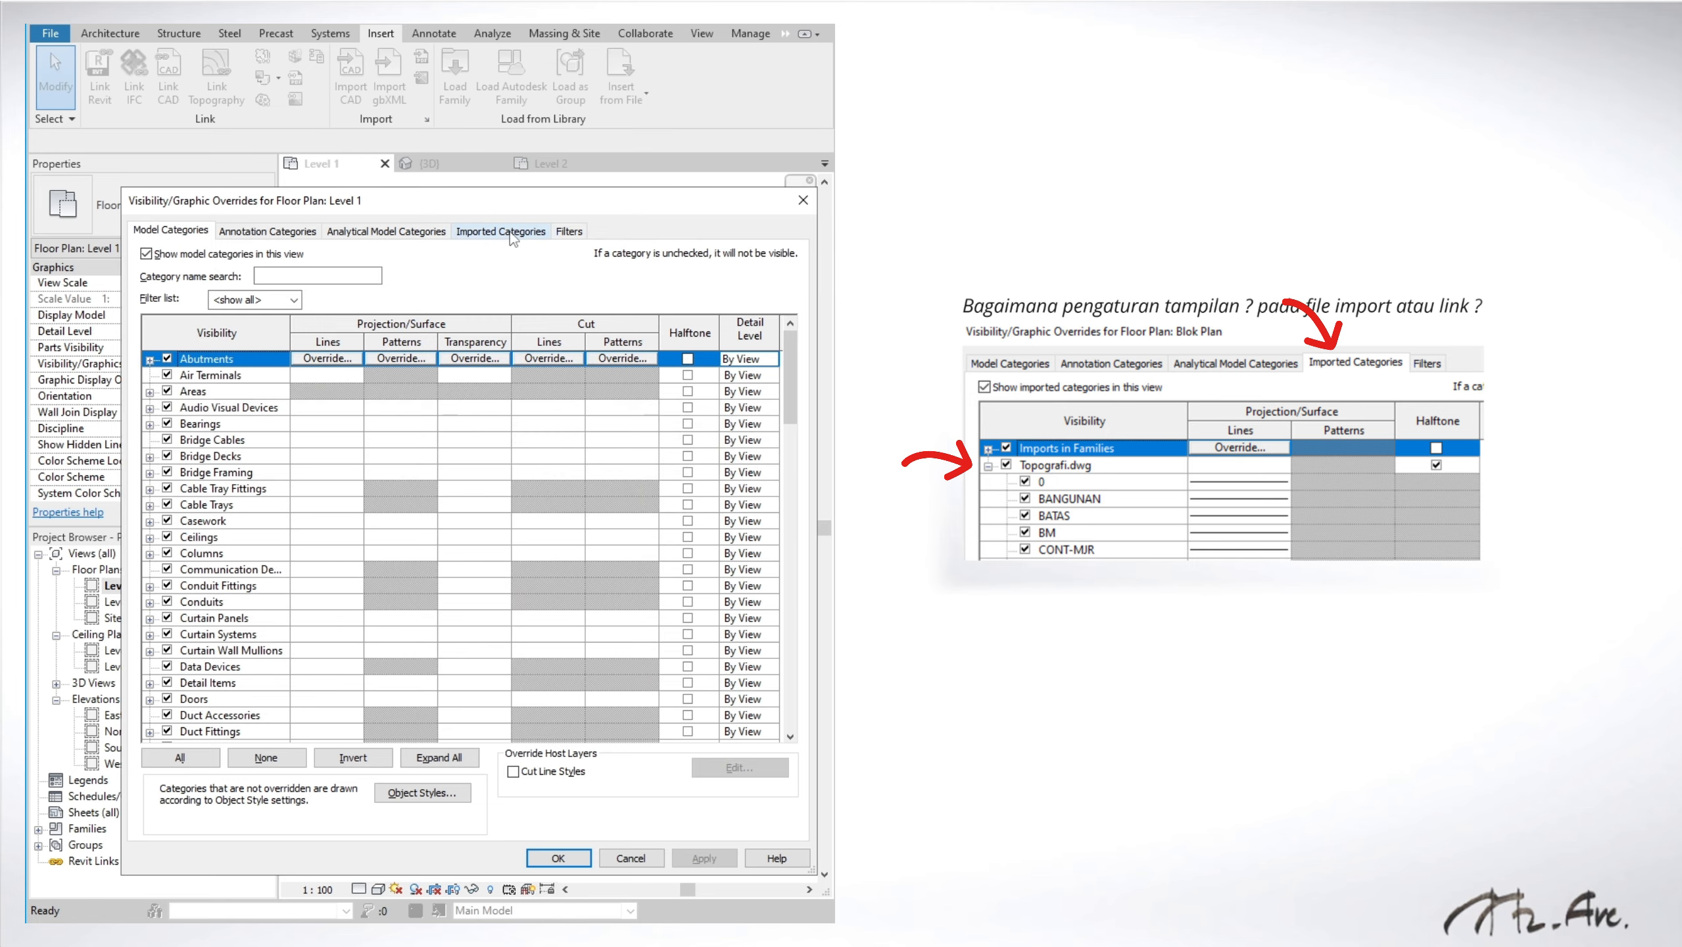
click(151, 330)
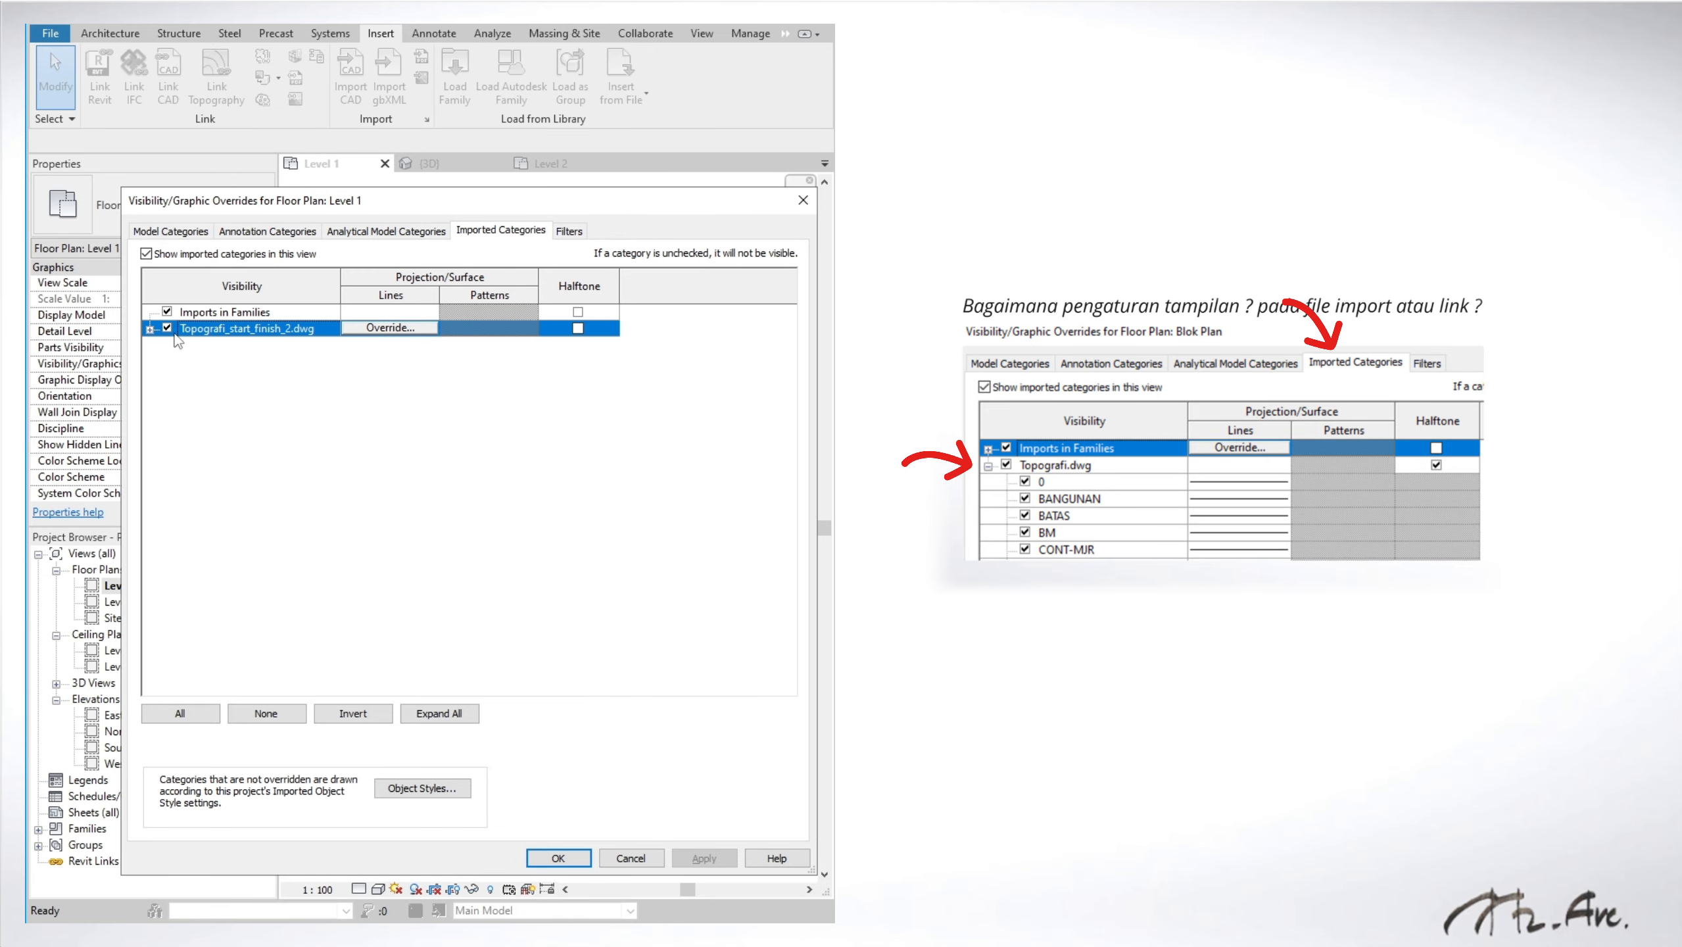
click(149, 328)
Step: Select all layers of the linked drawing, override their lines with Black and a line weight, and apply the overrides to Level 1
scroll(288, 585, down, 6)
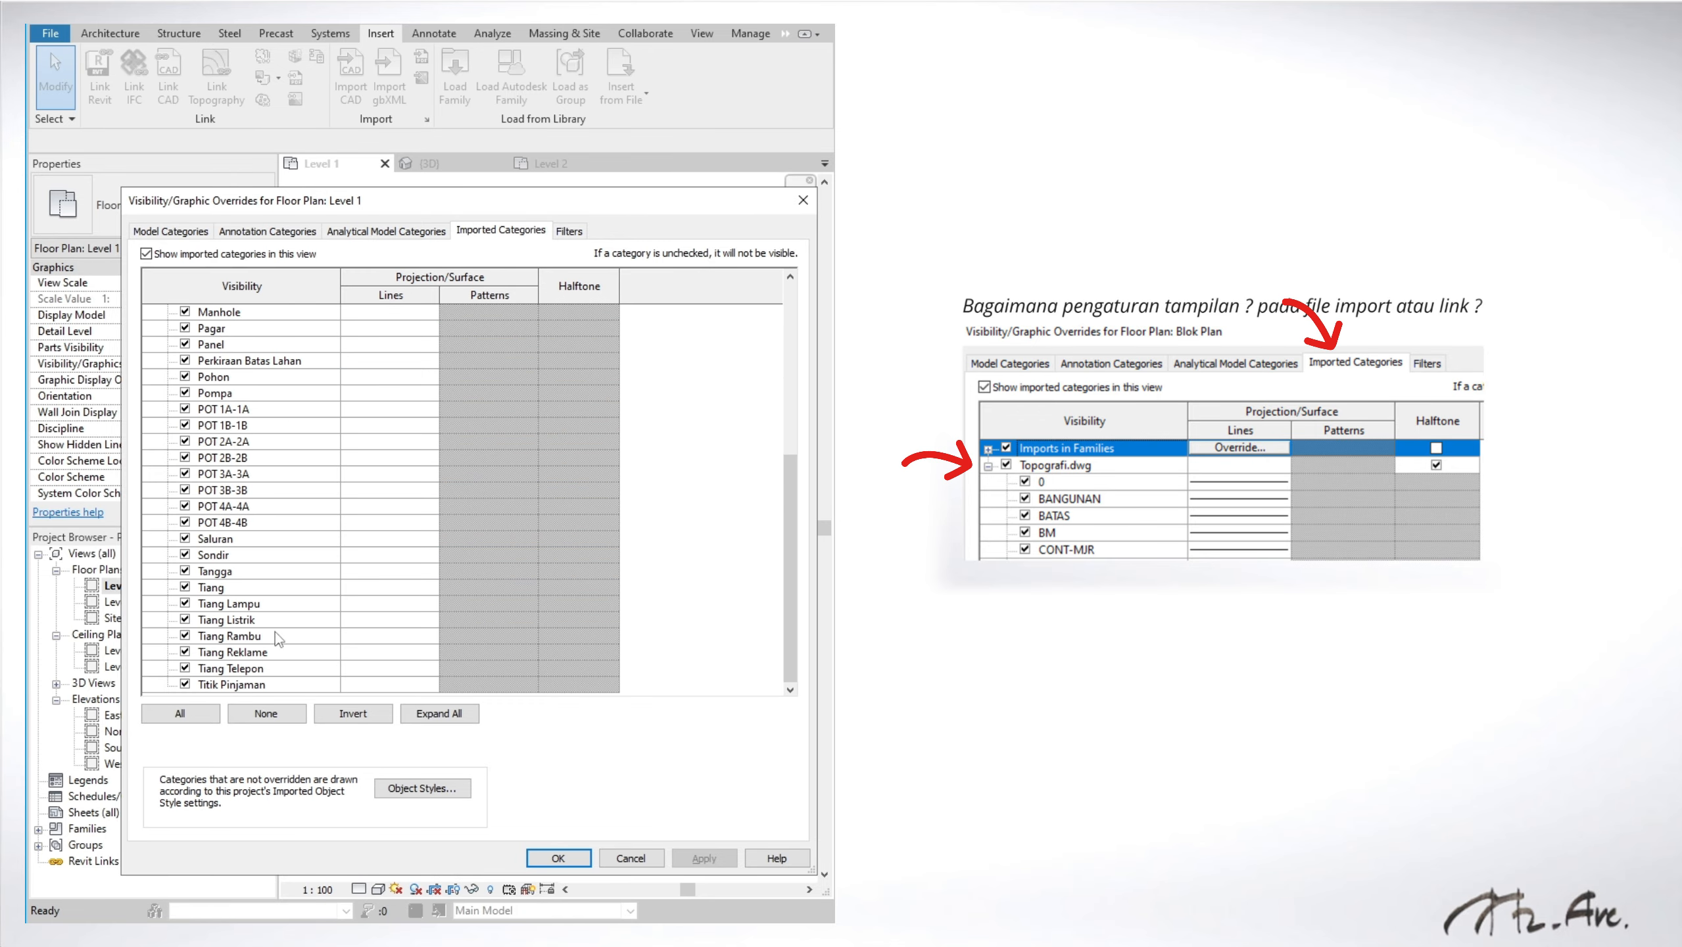
shift+click(263, 684)
click(432, 315)
click(424, 311)
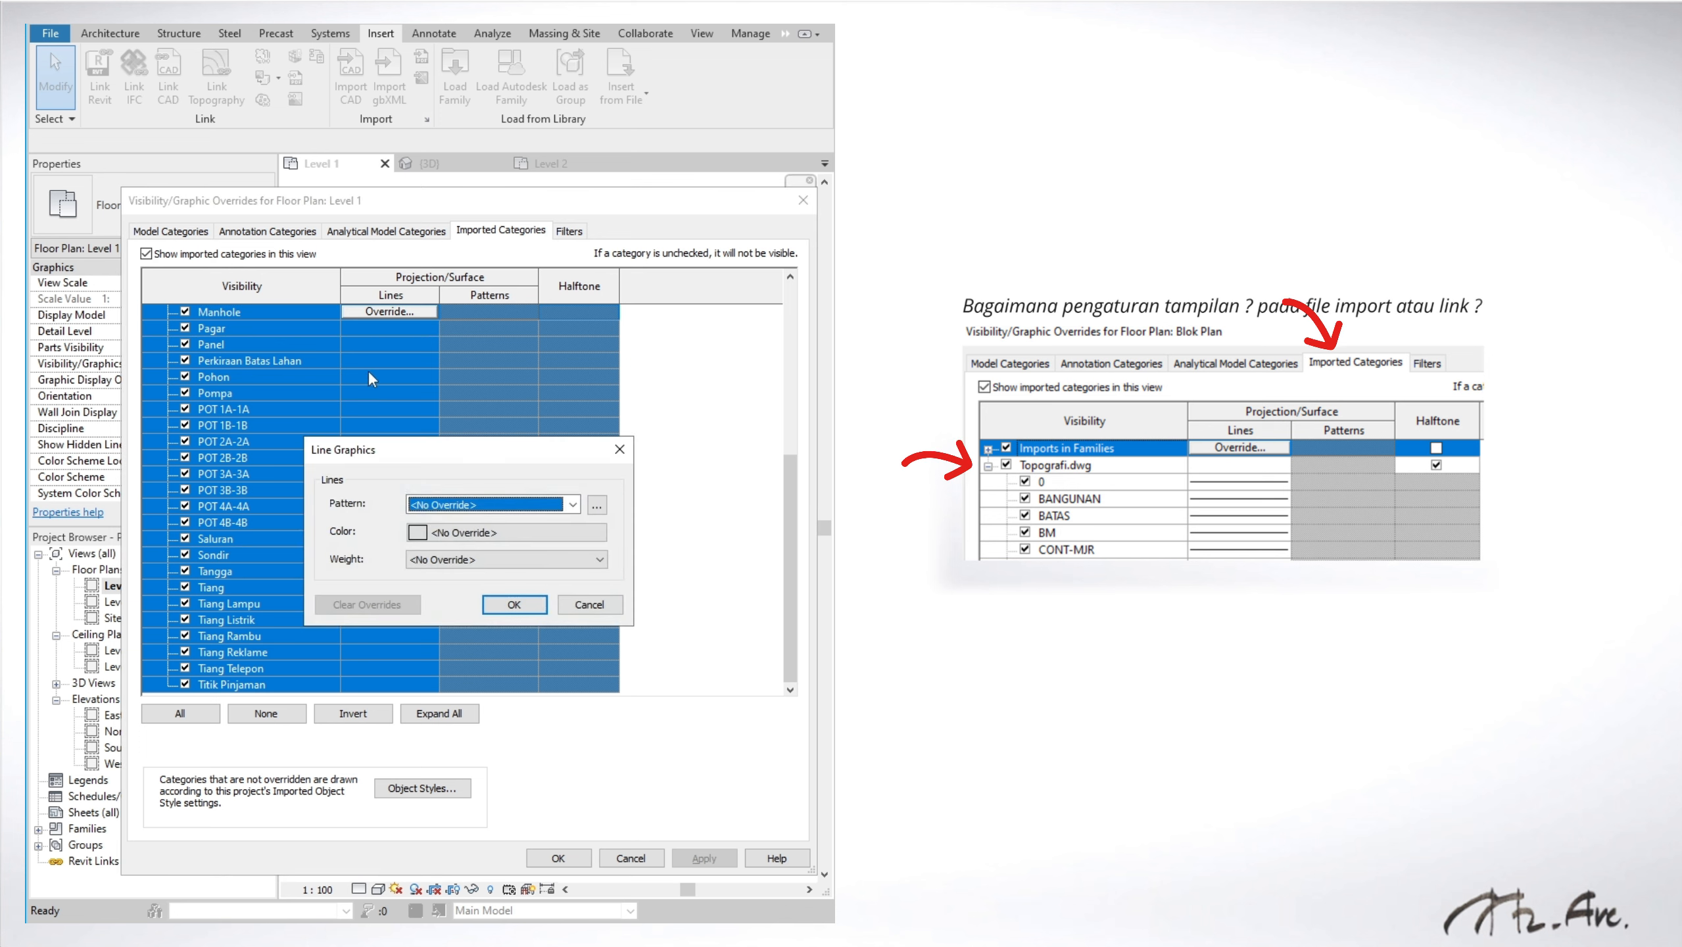
click(428, 505)
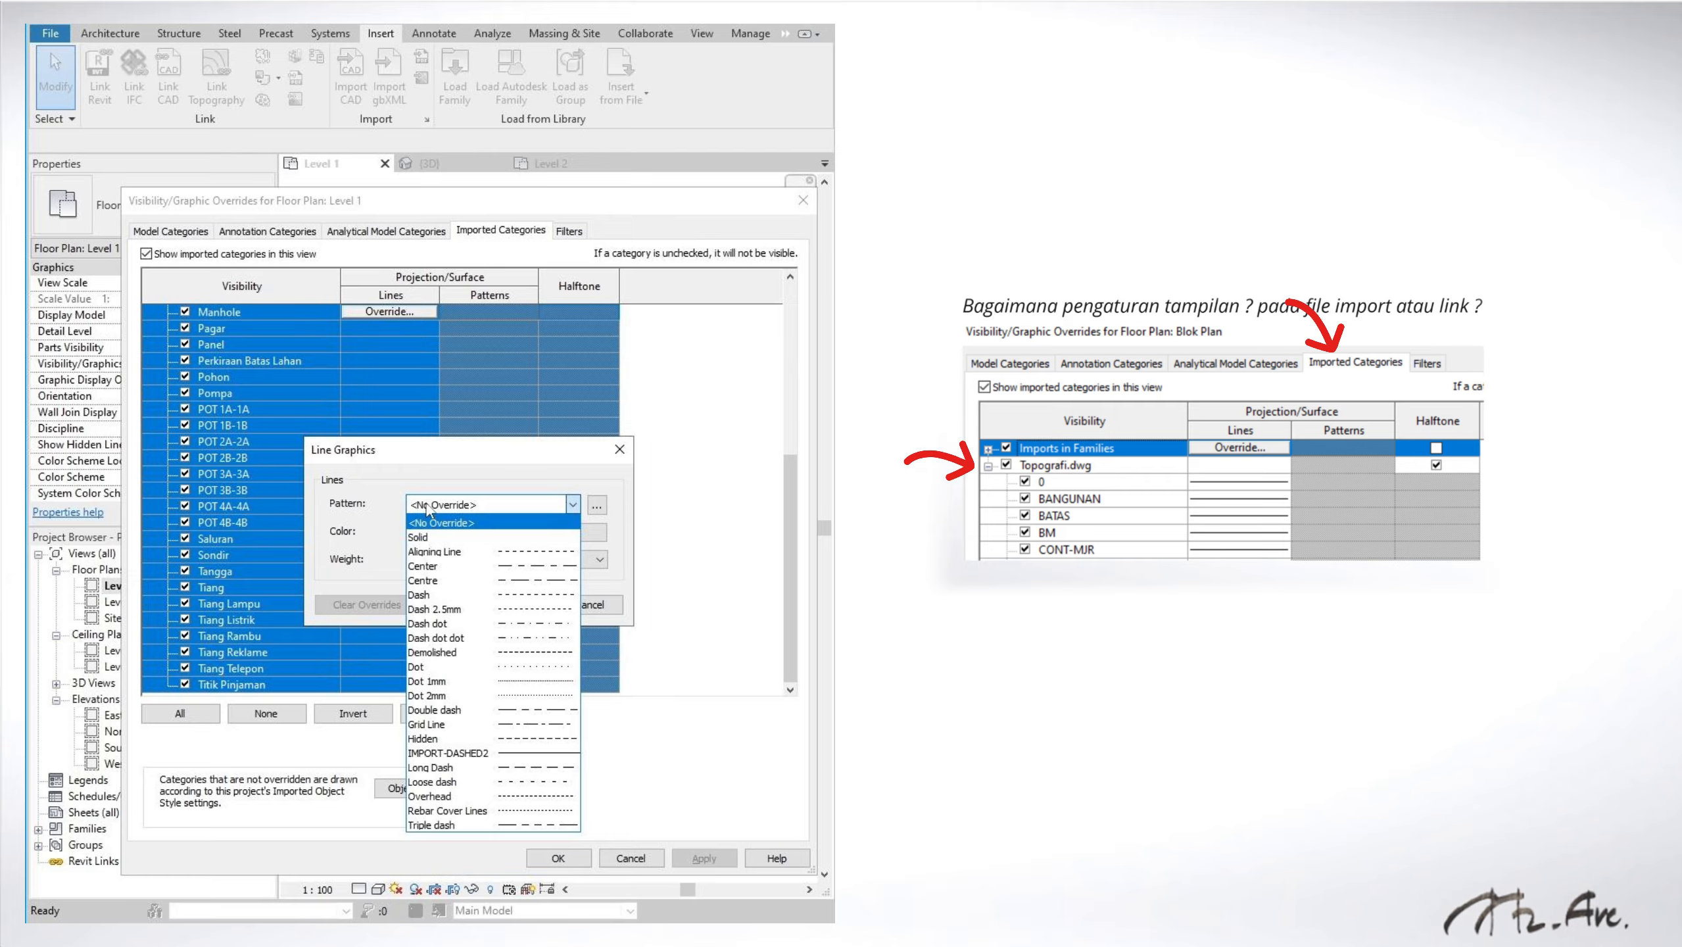
click(452, 541)
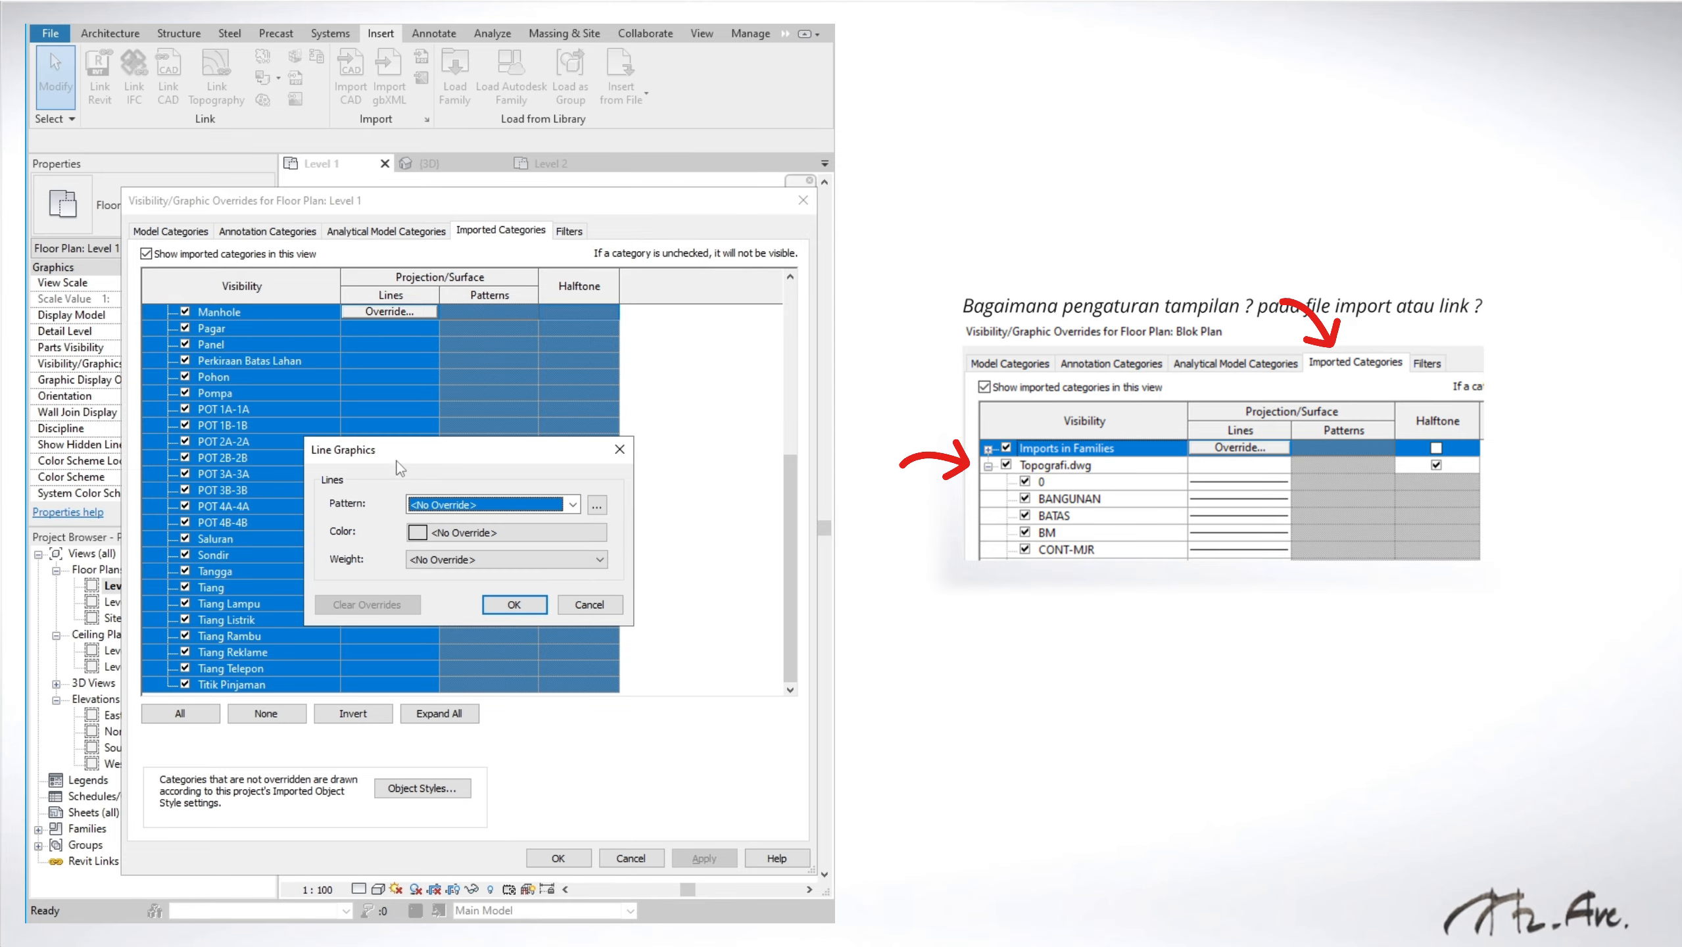
click(429, 534)
click(282, 507)
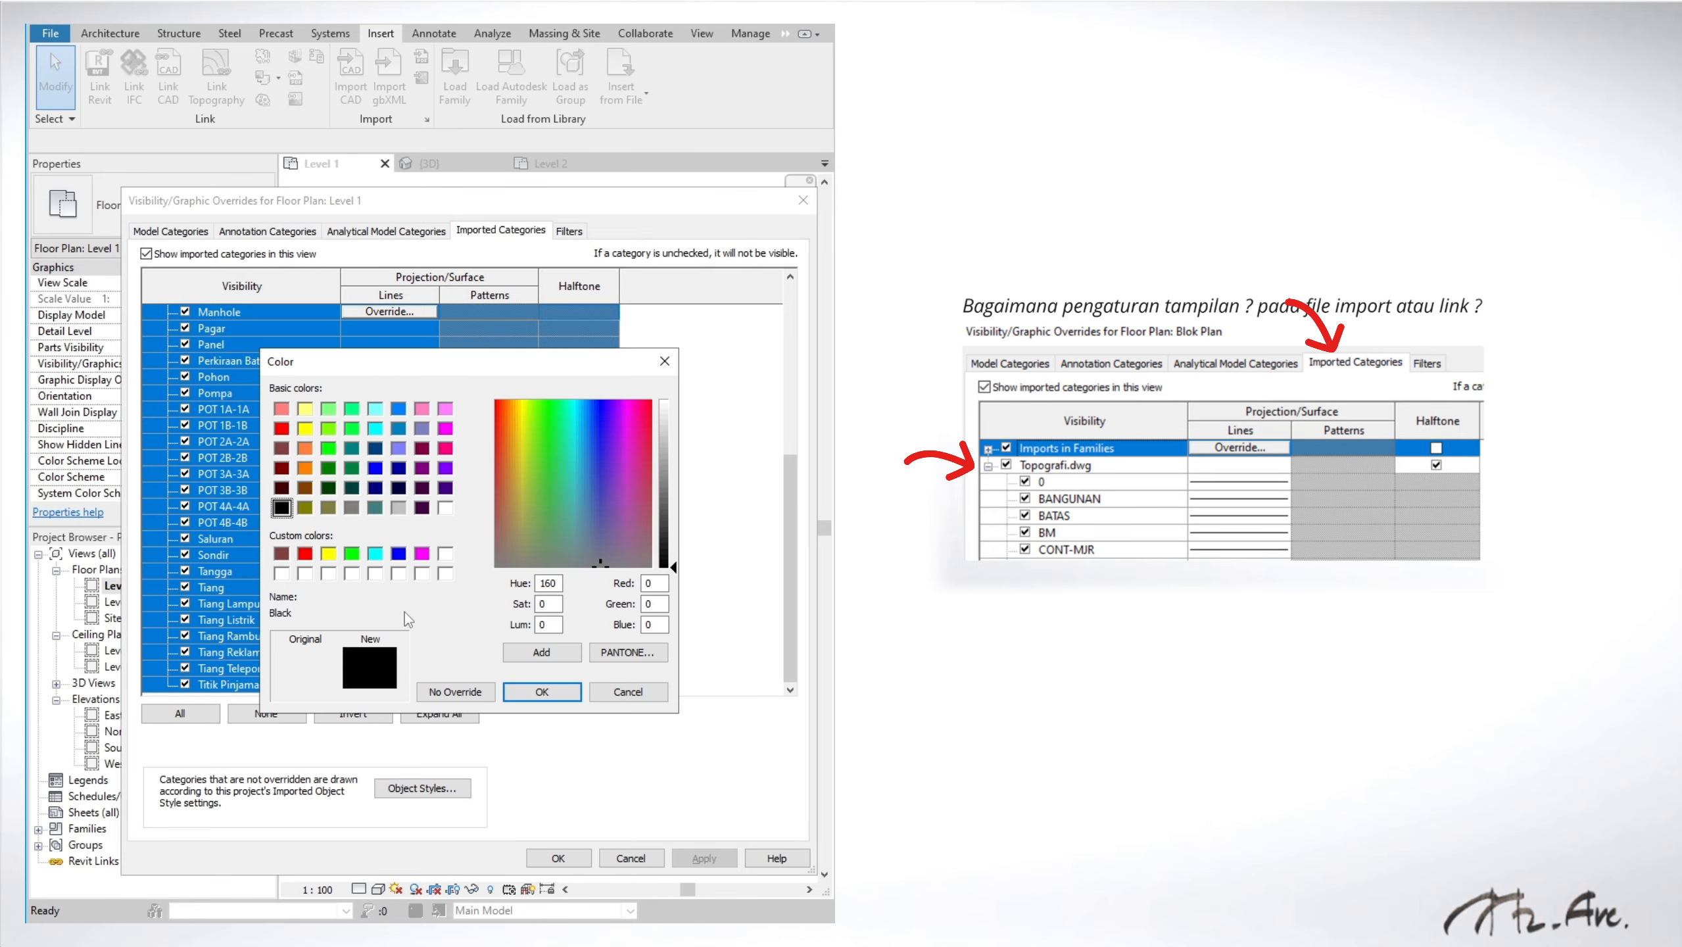
click(525, 692)
click(498, 563)
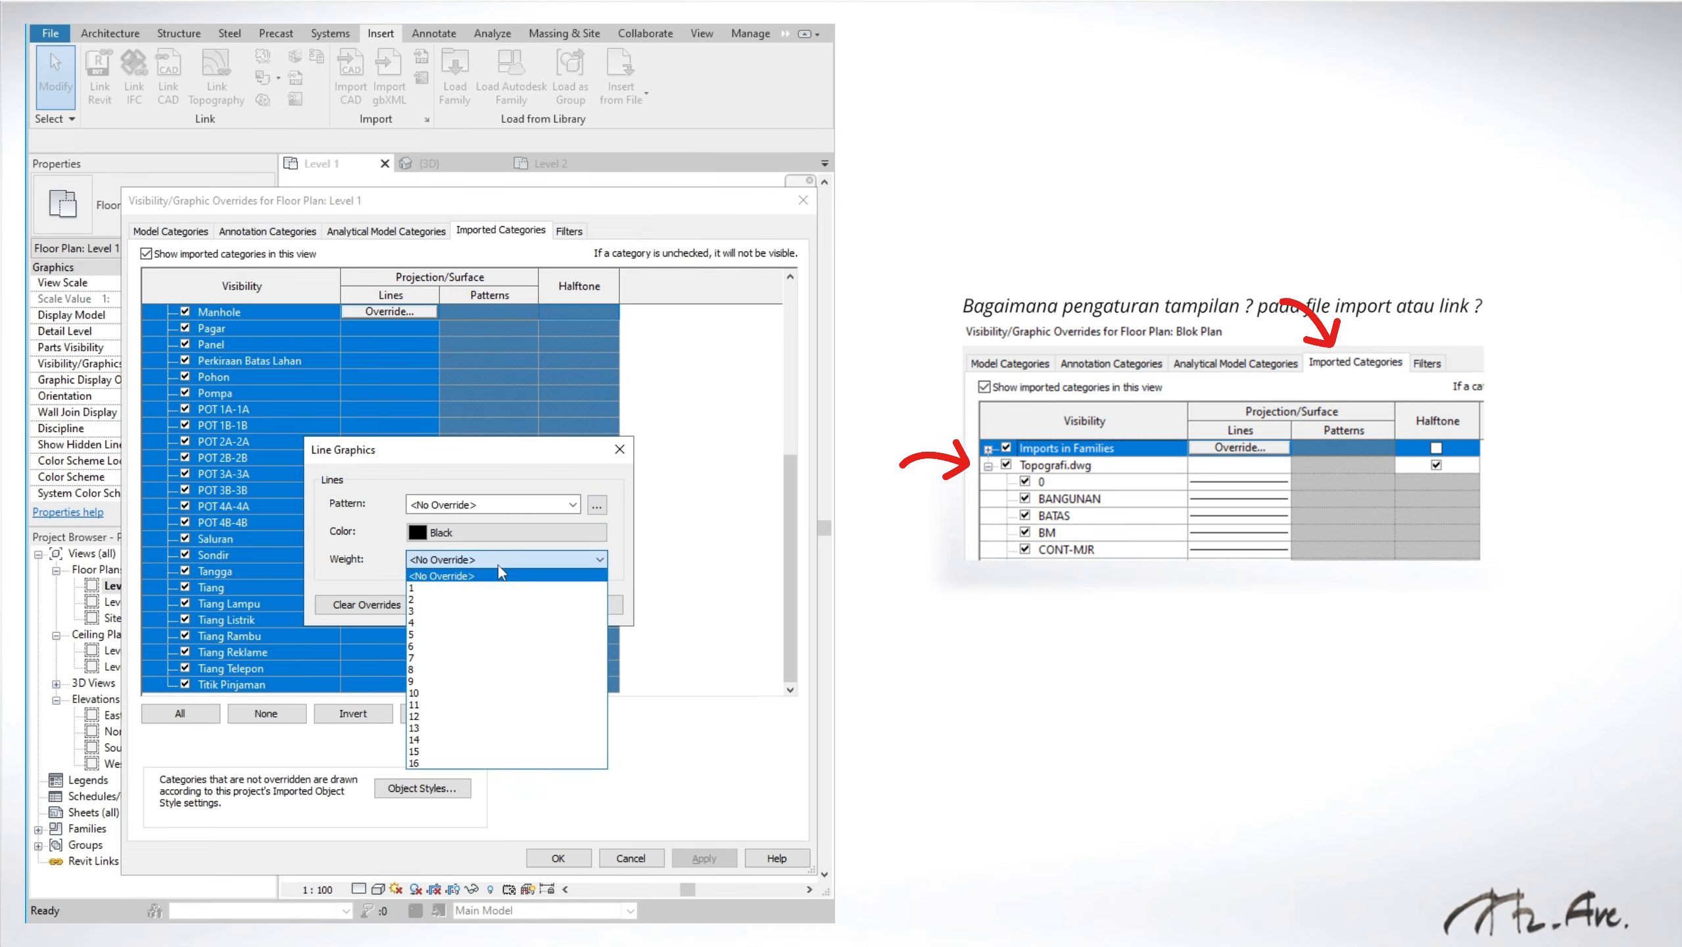
click(491, 599)
click(499, 604)
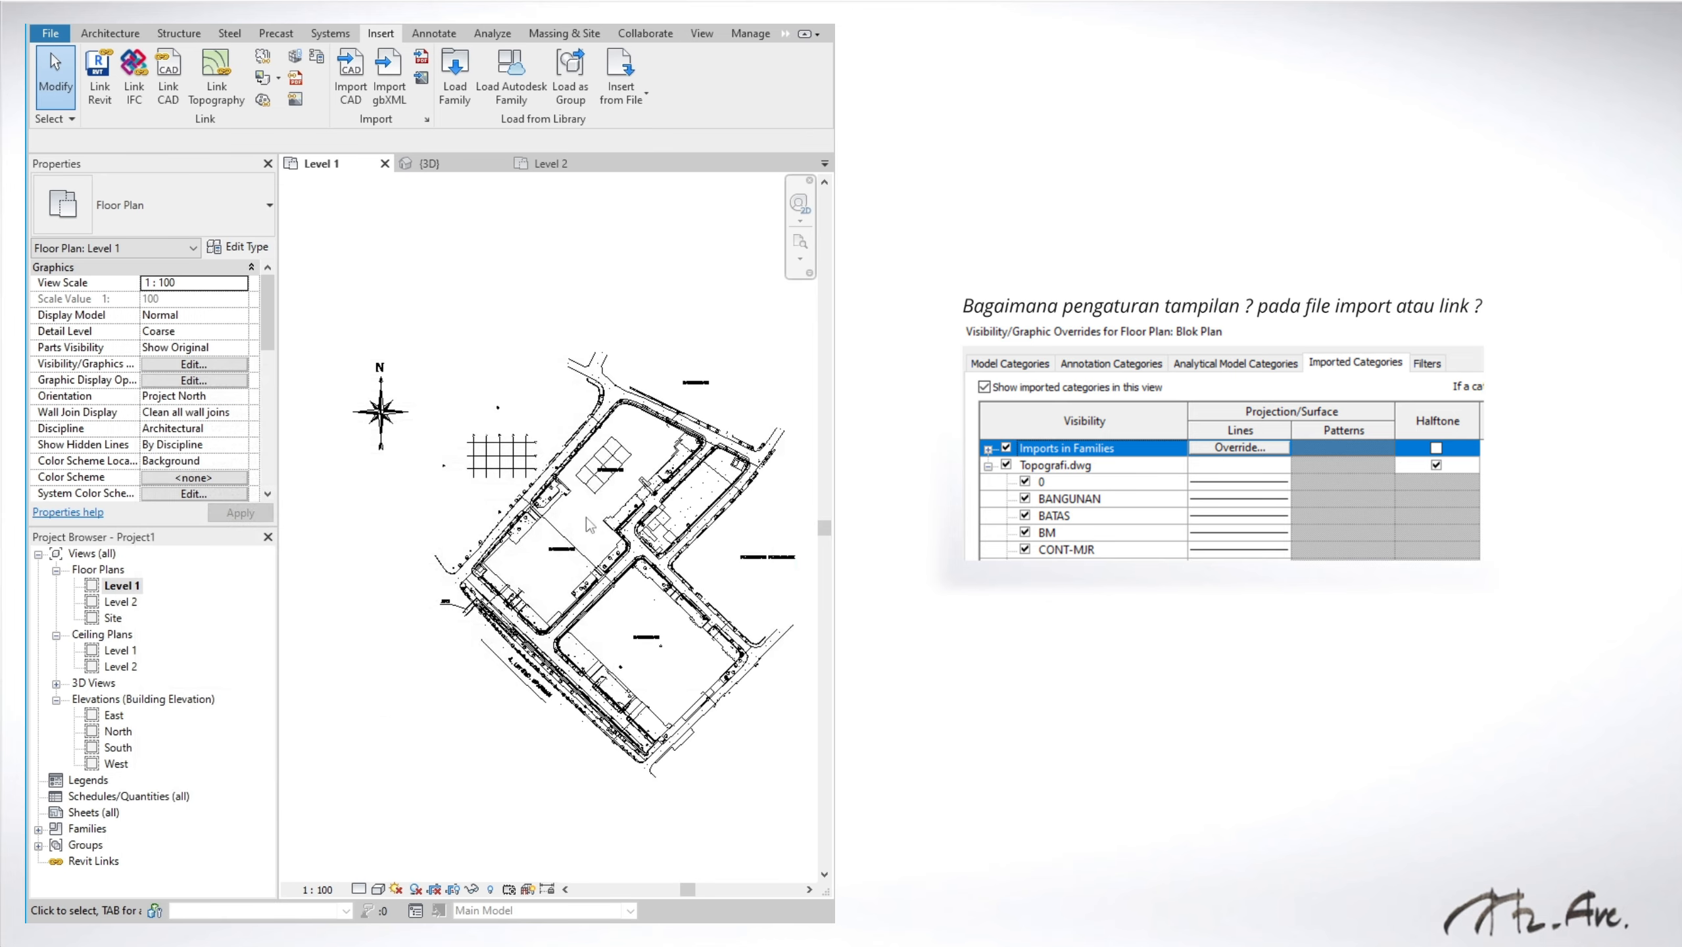
Step: Align the long edge of the site plan's eight-cell building outline to the uppermost horizontal grid line, rotating the linked drawing
scroll(576, 593, up, 5)
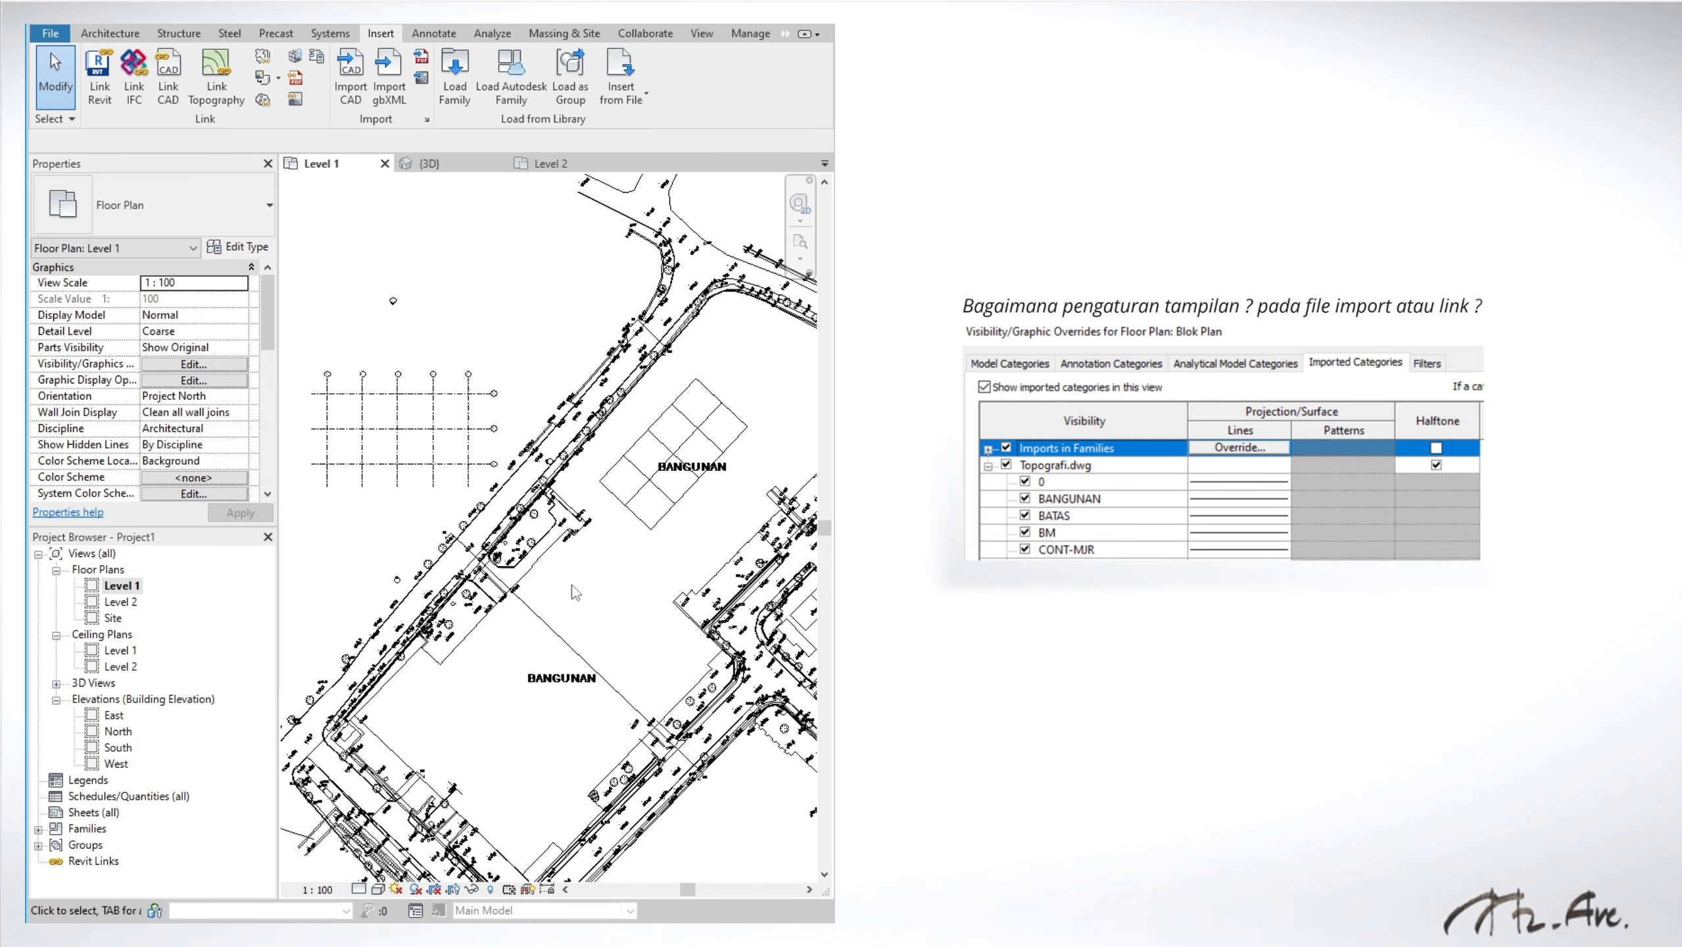
scroll(575, 592, down, 3)
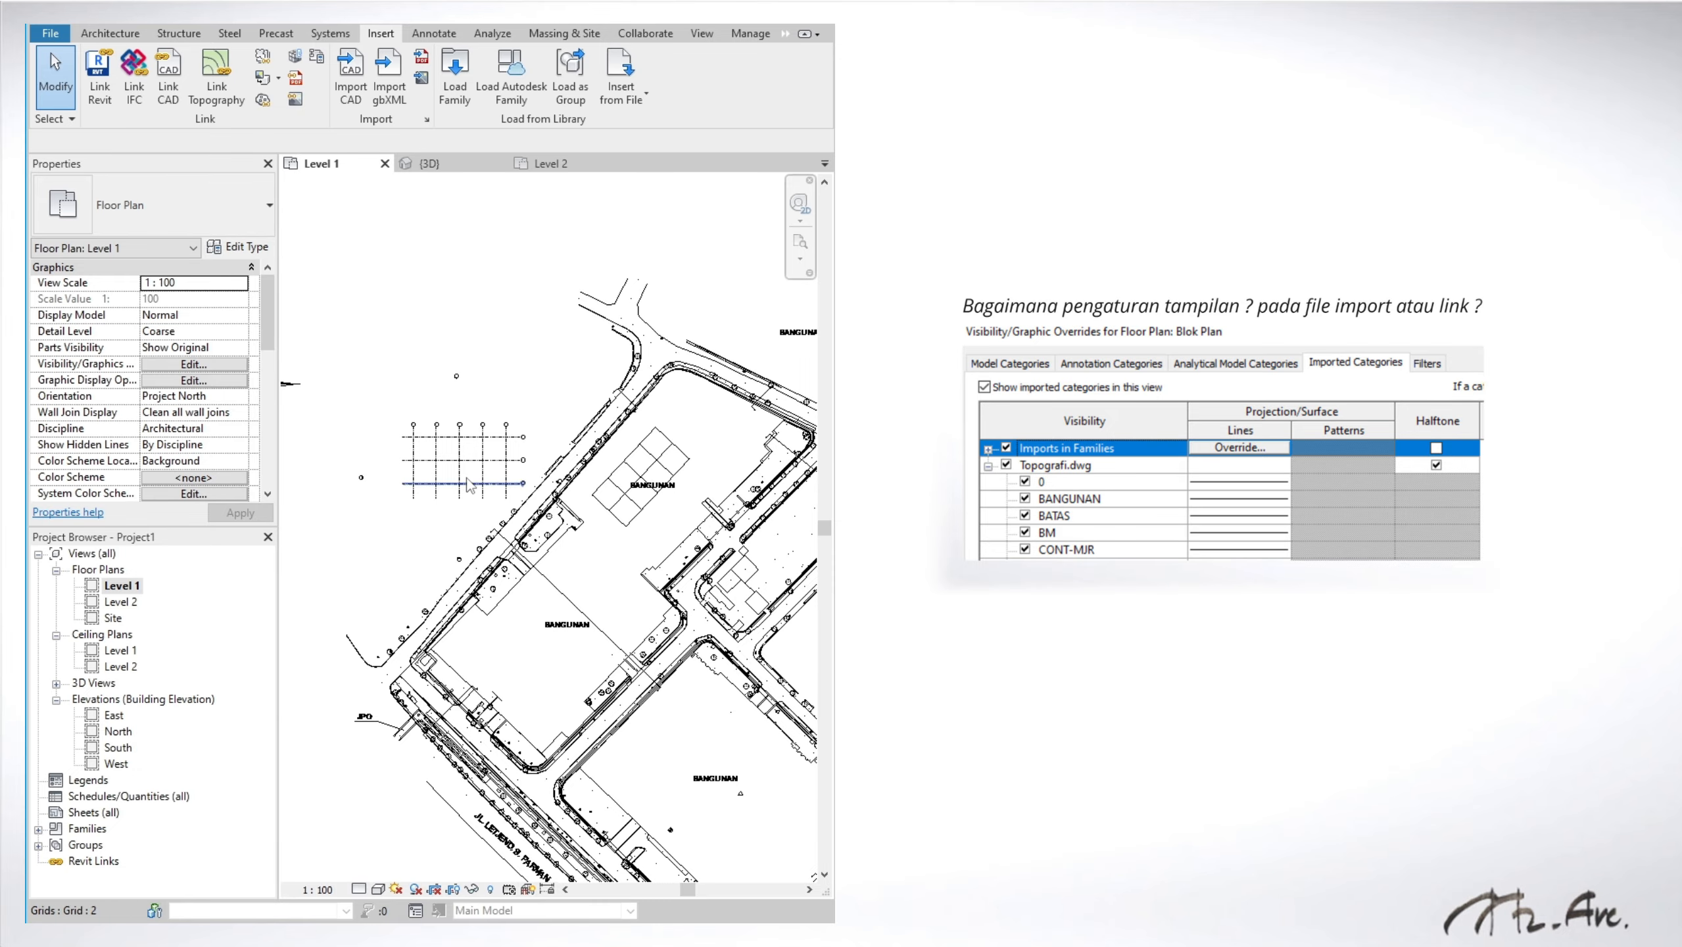
key(a)
key(l)
click(454, 438)
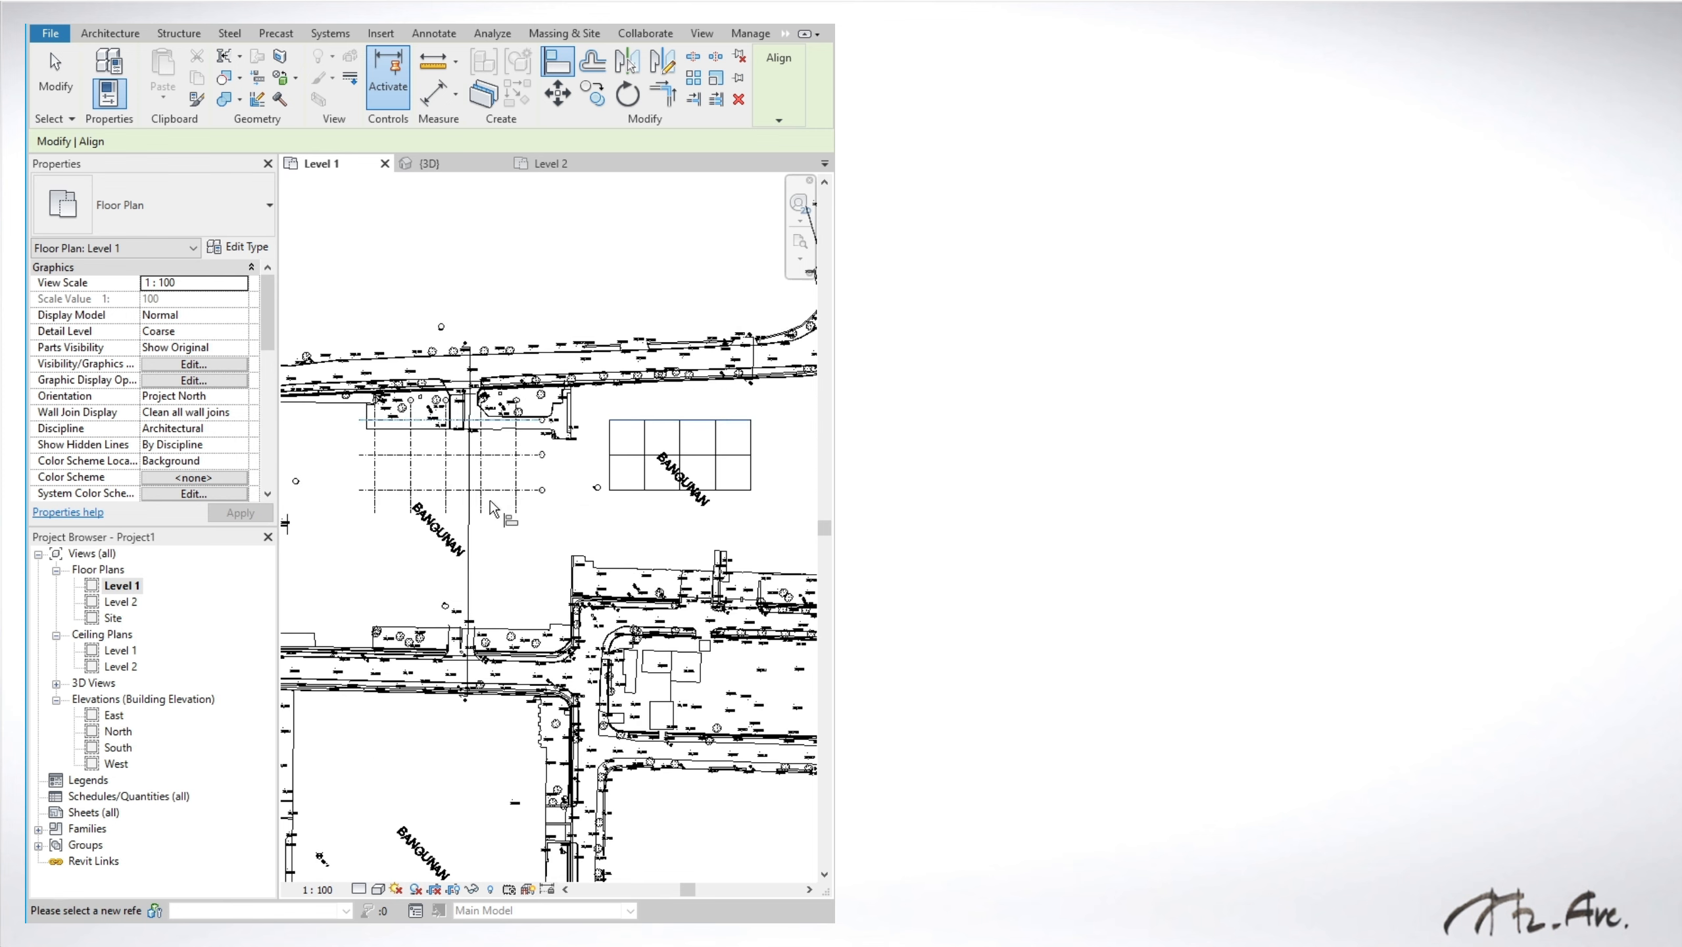
Step: Align the short east edge of the eight-cell building outline to vertical grid line 1 so the outline coincides with the grid
key(a)
key(l)
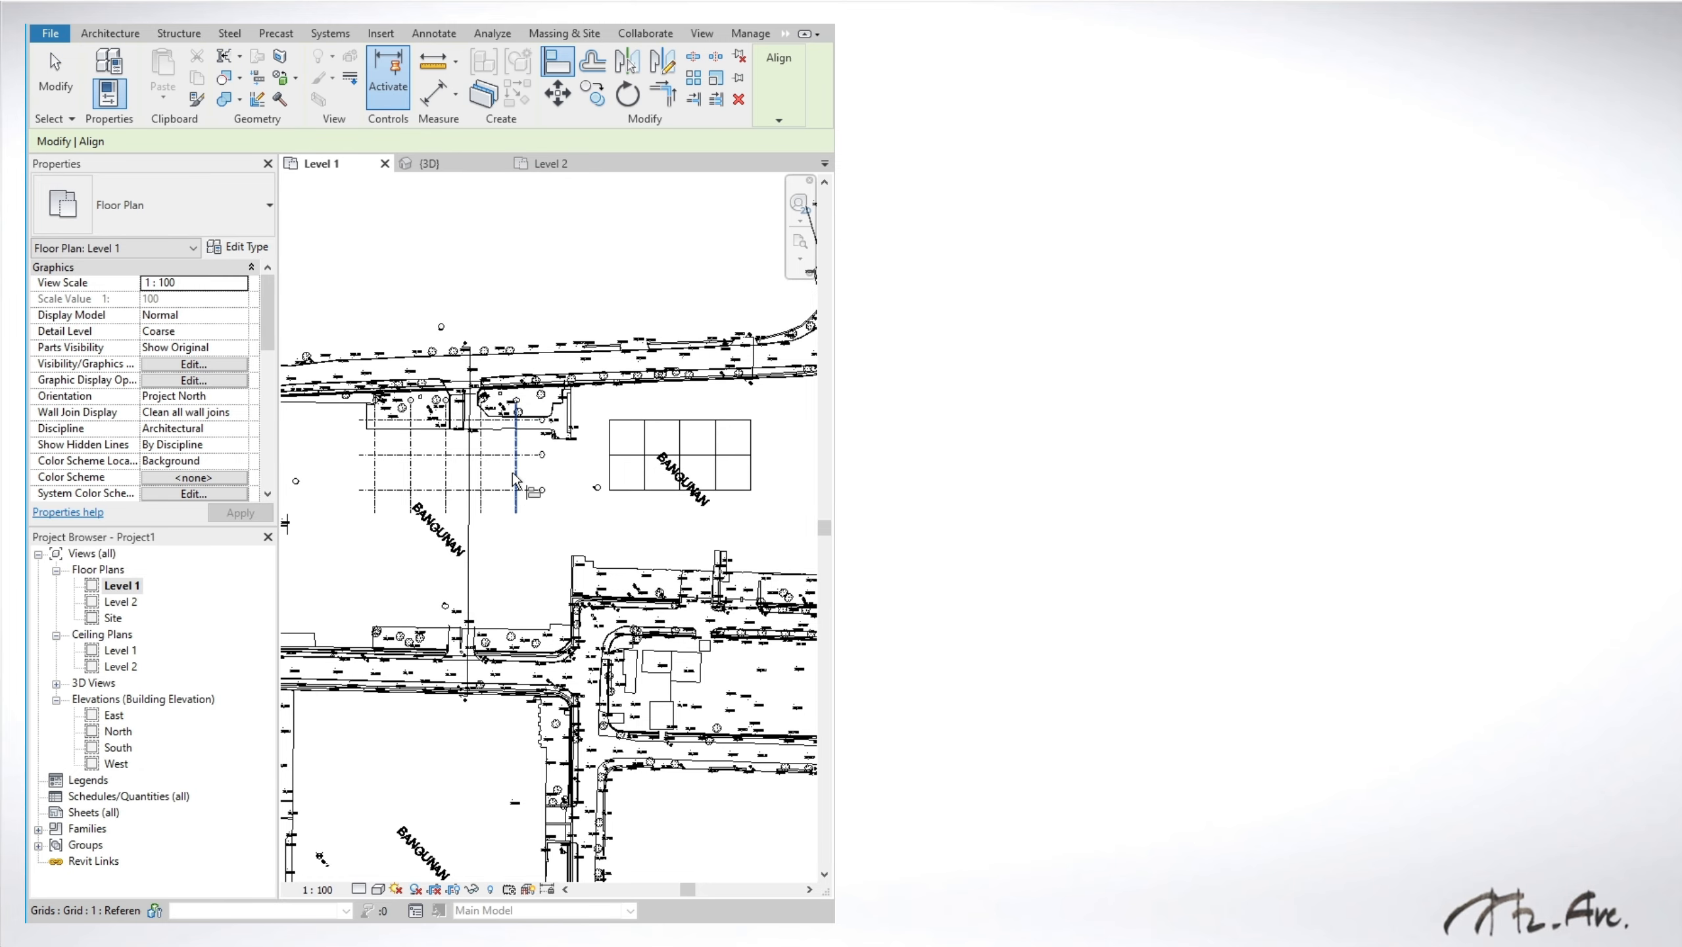
click(516, 494)
click(753, 472)
key(Escape)
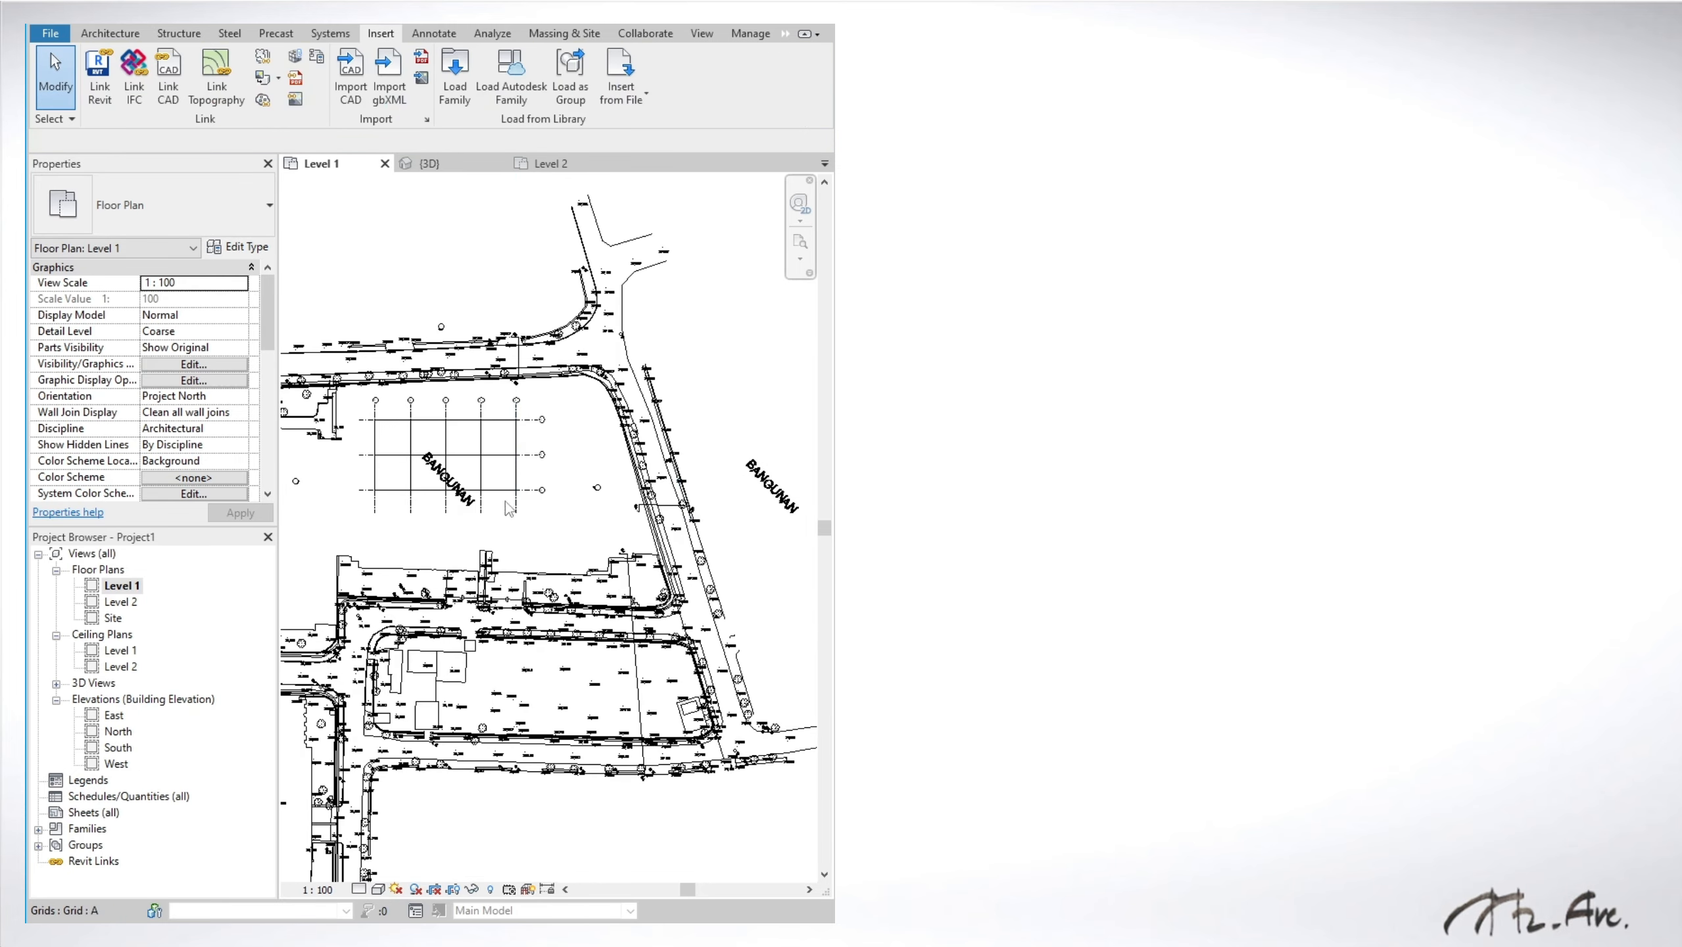
scroll(574, 676, down, 2)
middle_drag(476, 645, 554, 575)
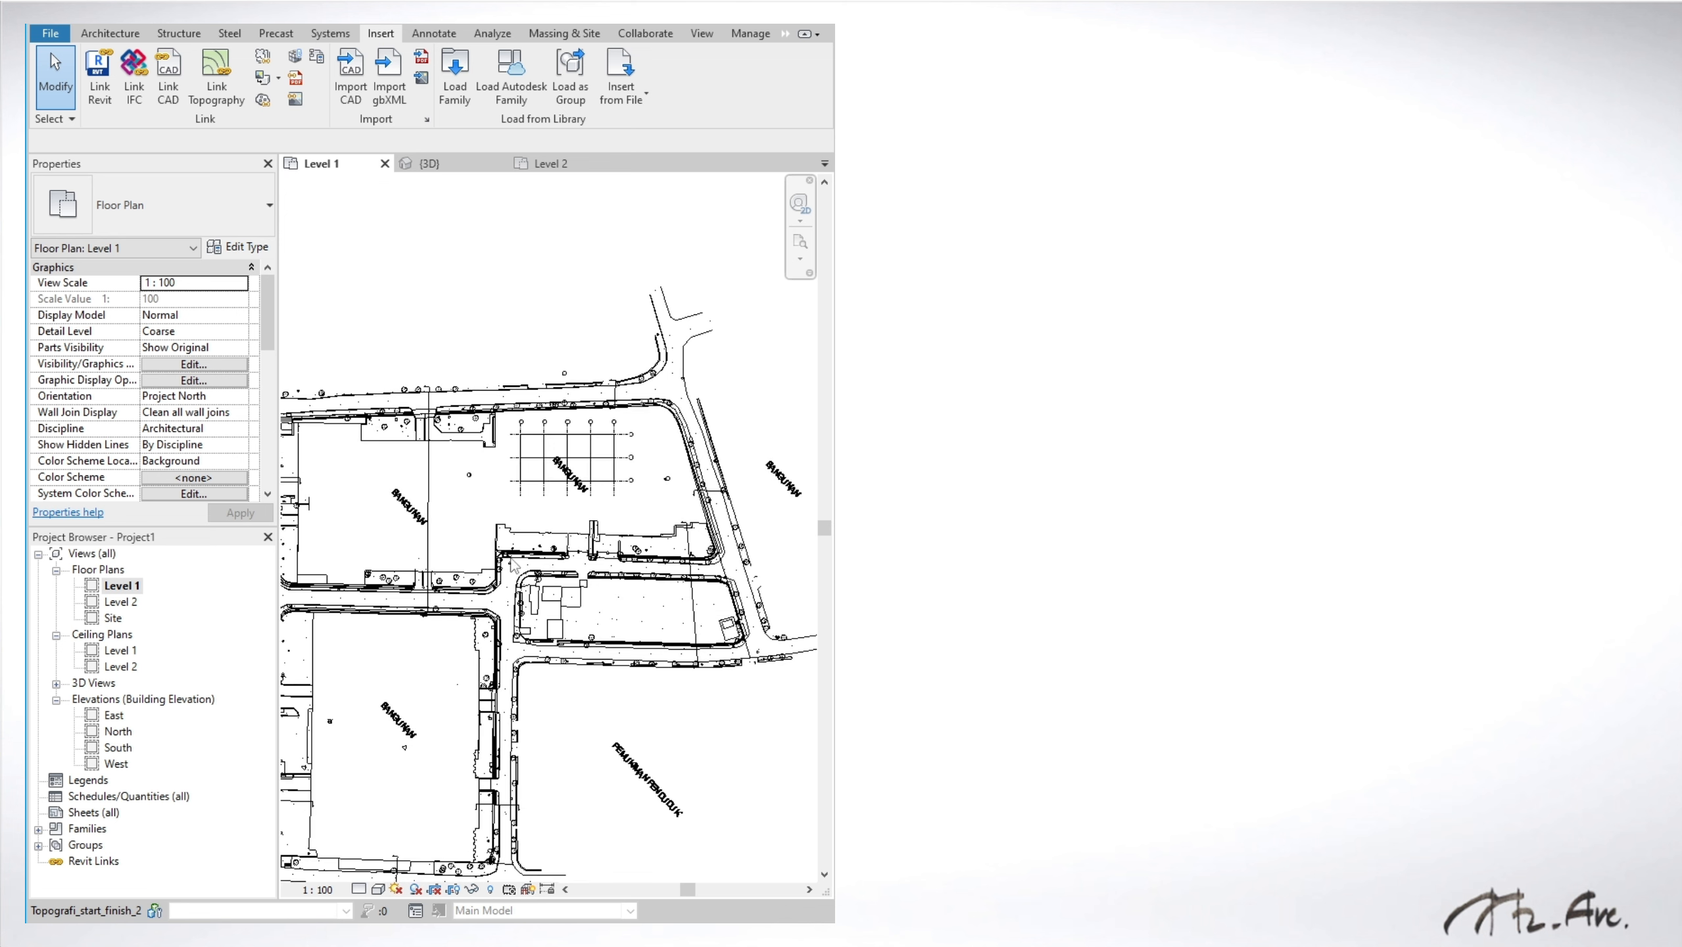
click(526, 563)
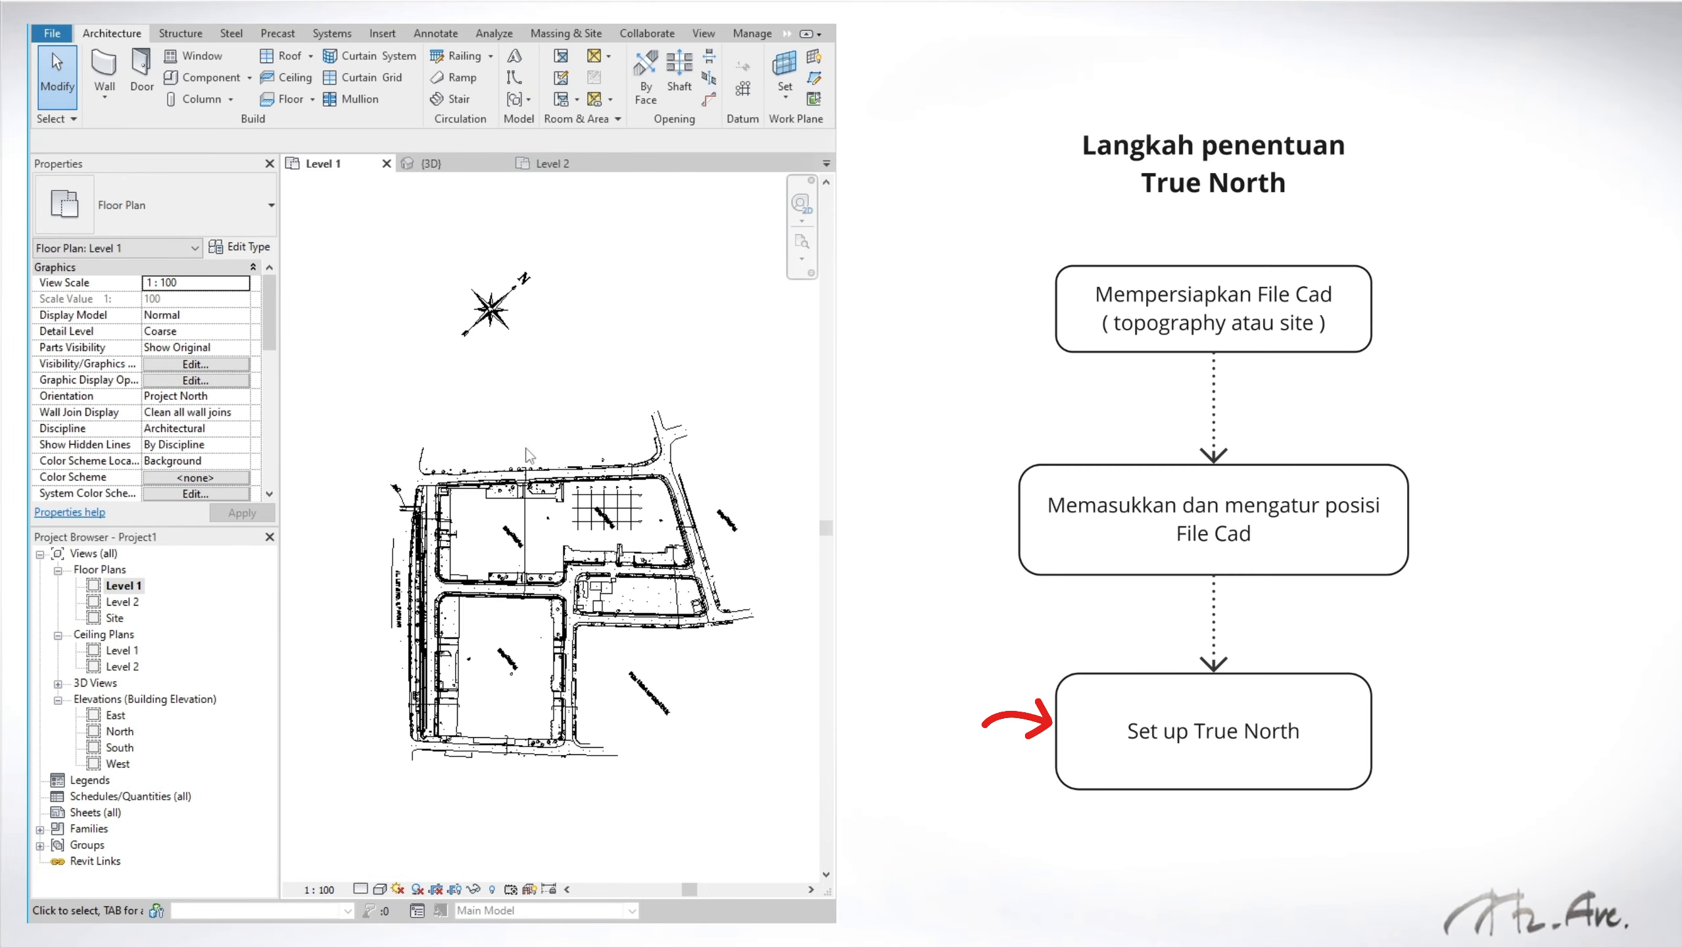
scroll(585, 452, up, 4)
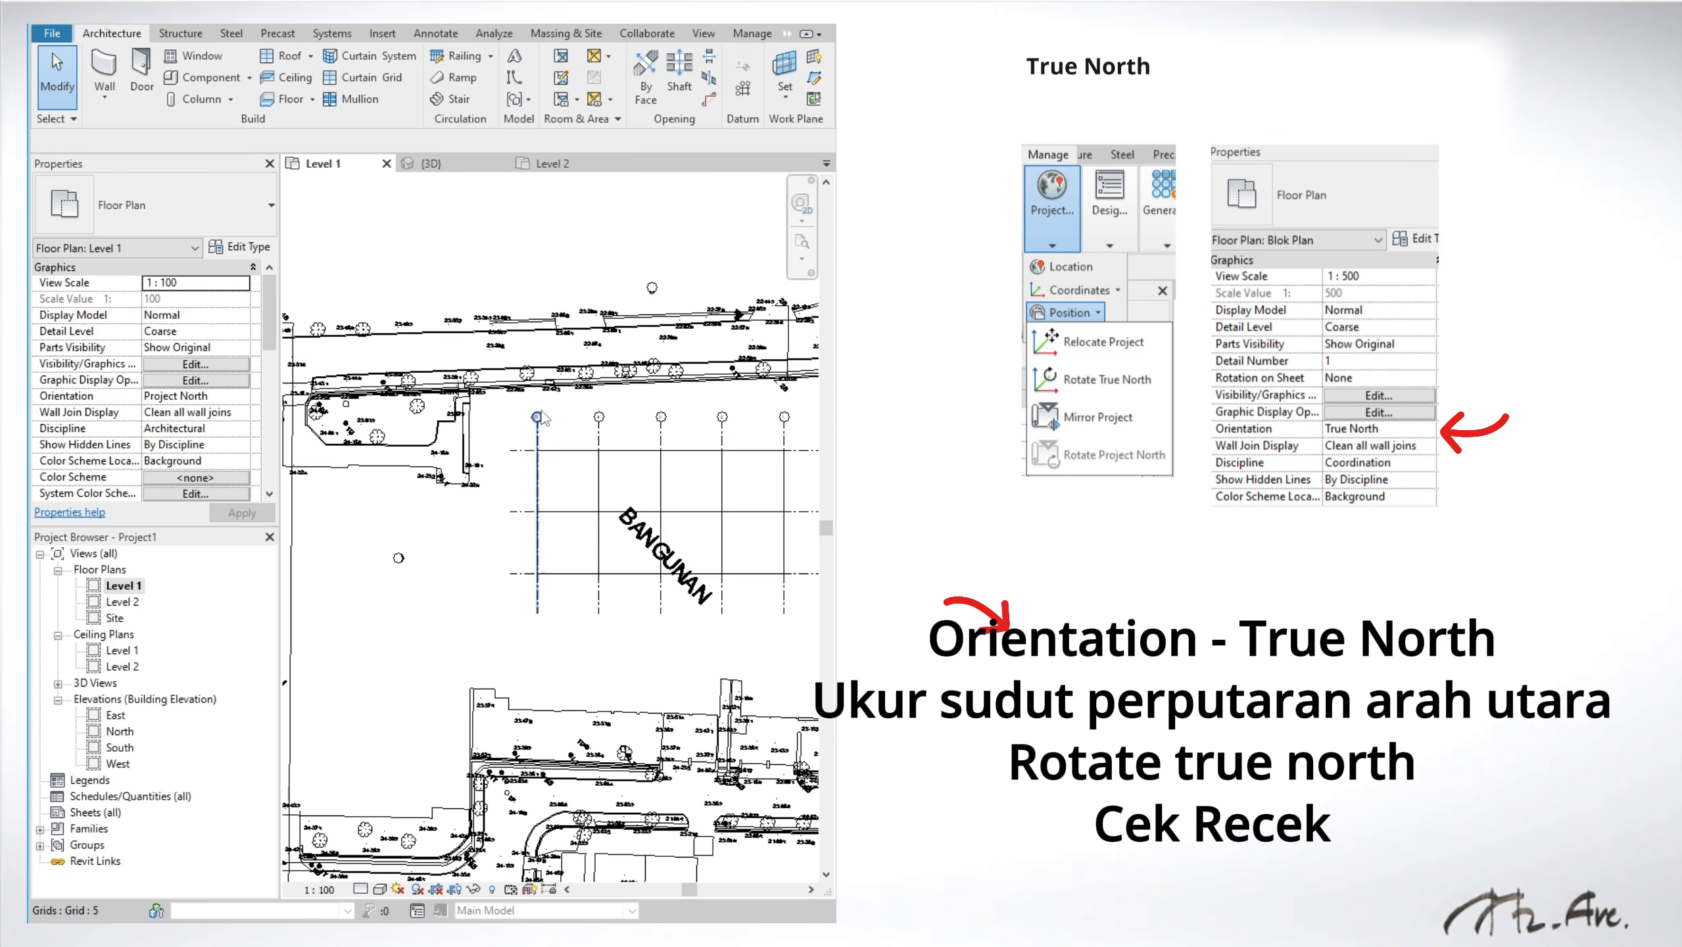
middle_drag(596, 574, 596, 576)
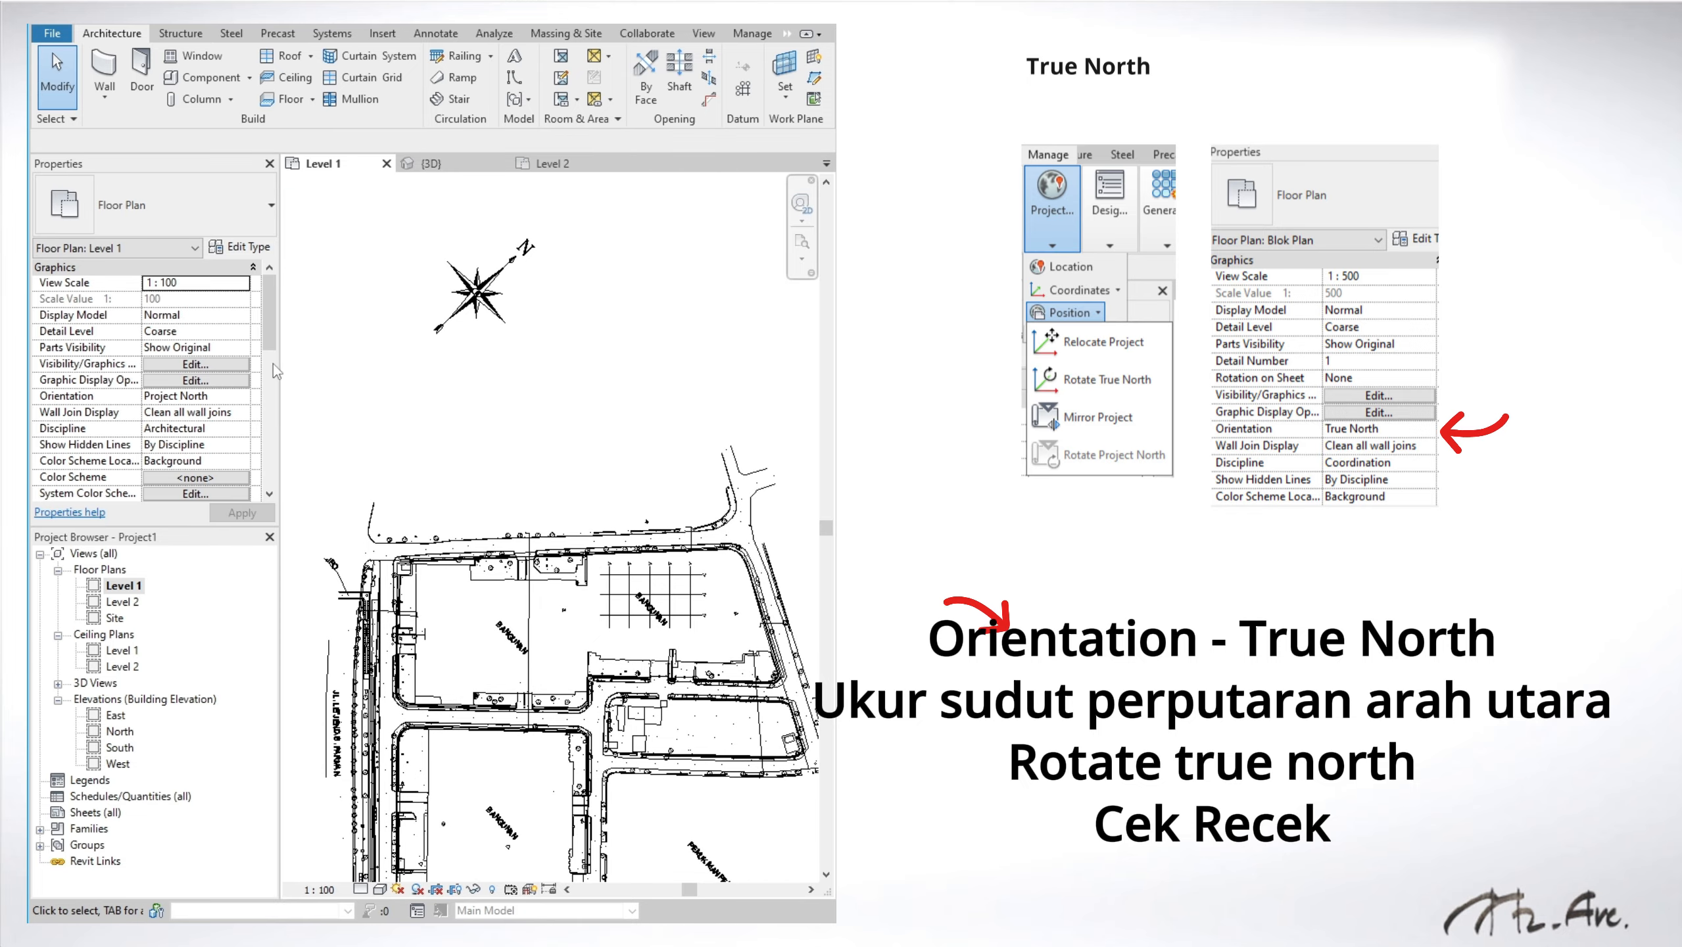
Step: Set the orientation of the Level 1 floor plan to True North and apply the change
click(240, 396)
click(243, 397)
click(199, 425)
click(242, 513)
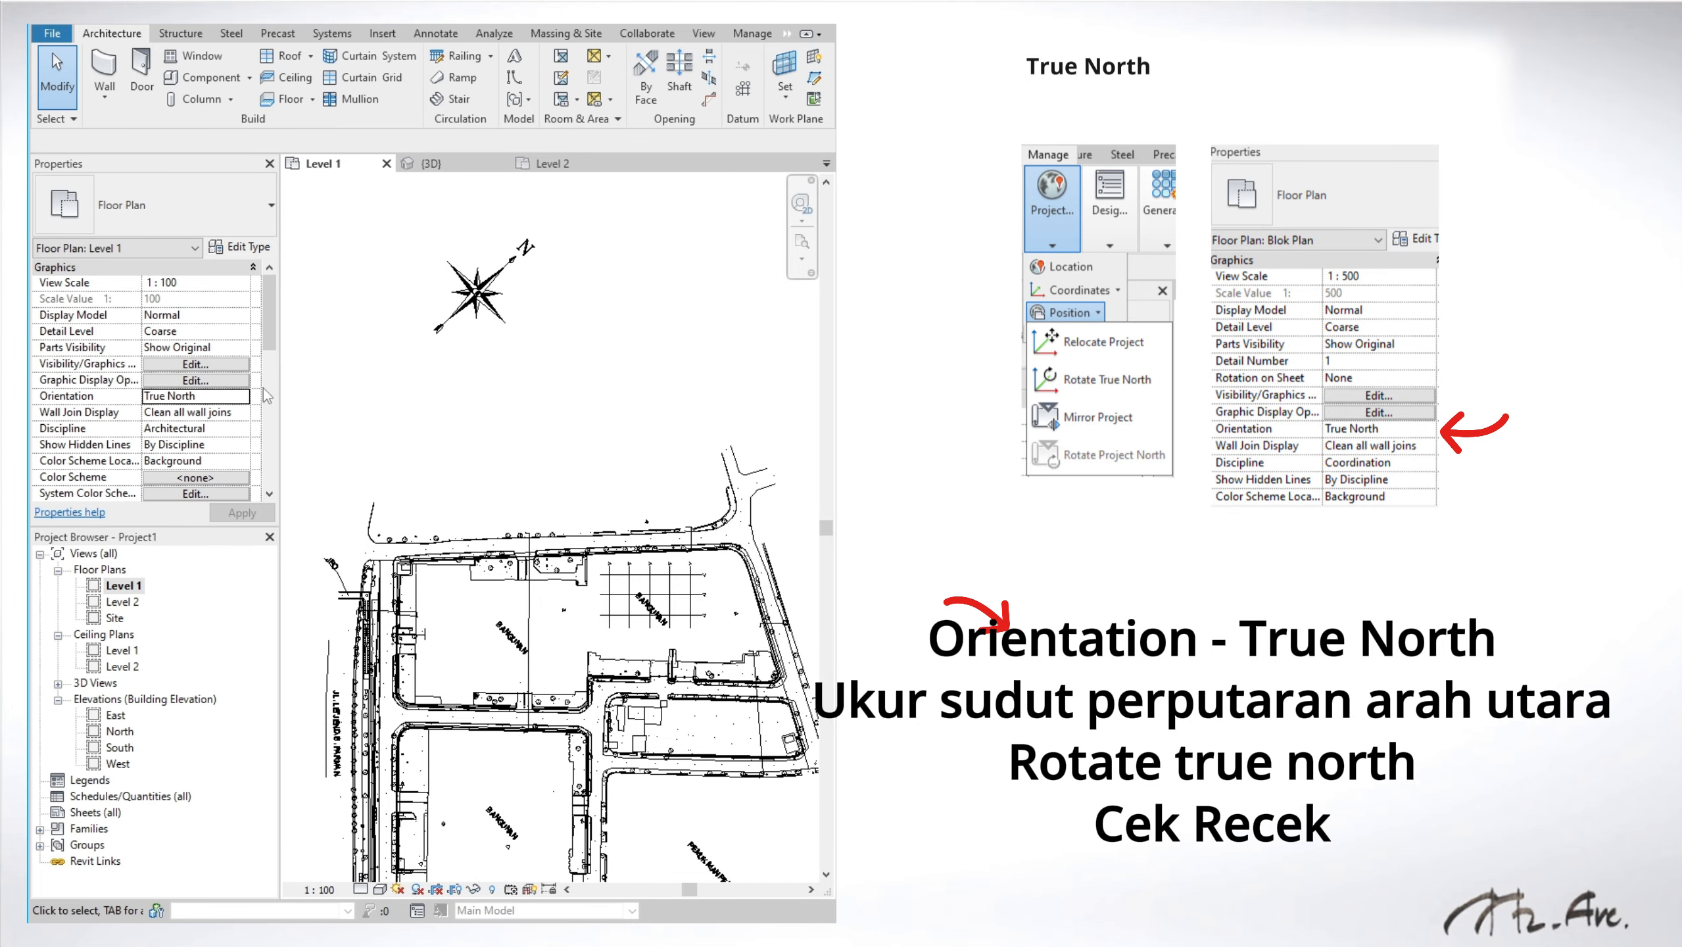
Step: Draw a vertical detail line upward from the lower end of the compass rose's north axis as an angle reference
scroll(464, 298, up, 8)
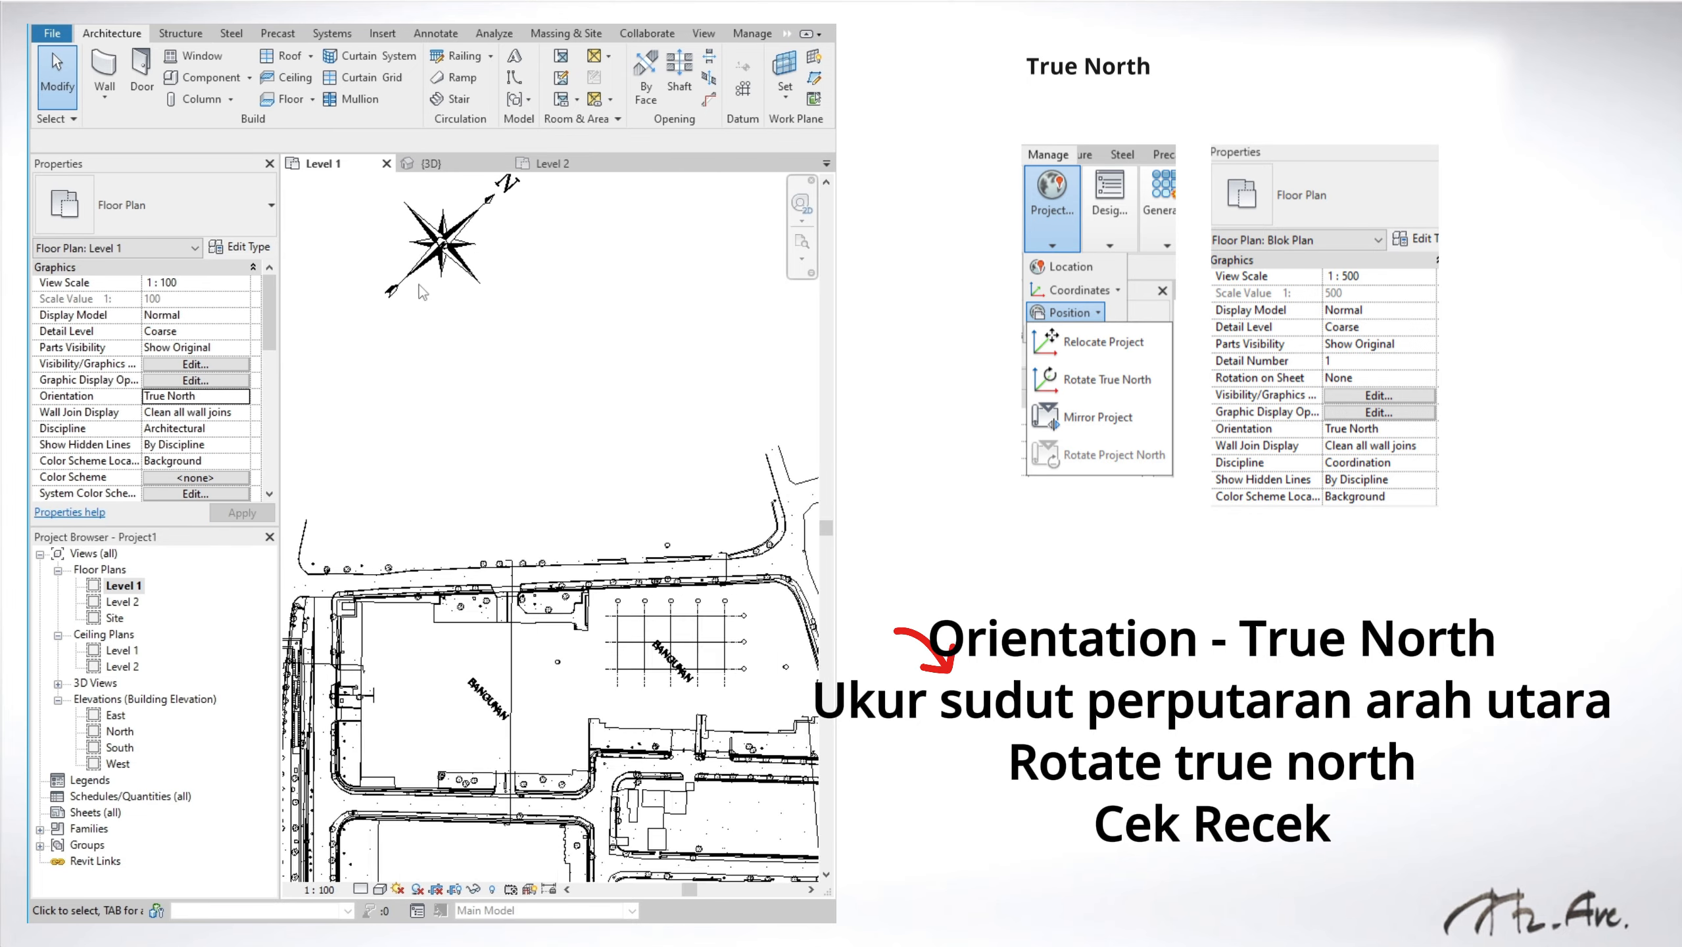
middle_drag(424, 430, 458, 520)
scroll(590, 401, down, 3)
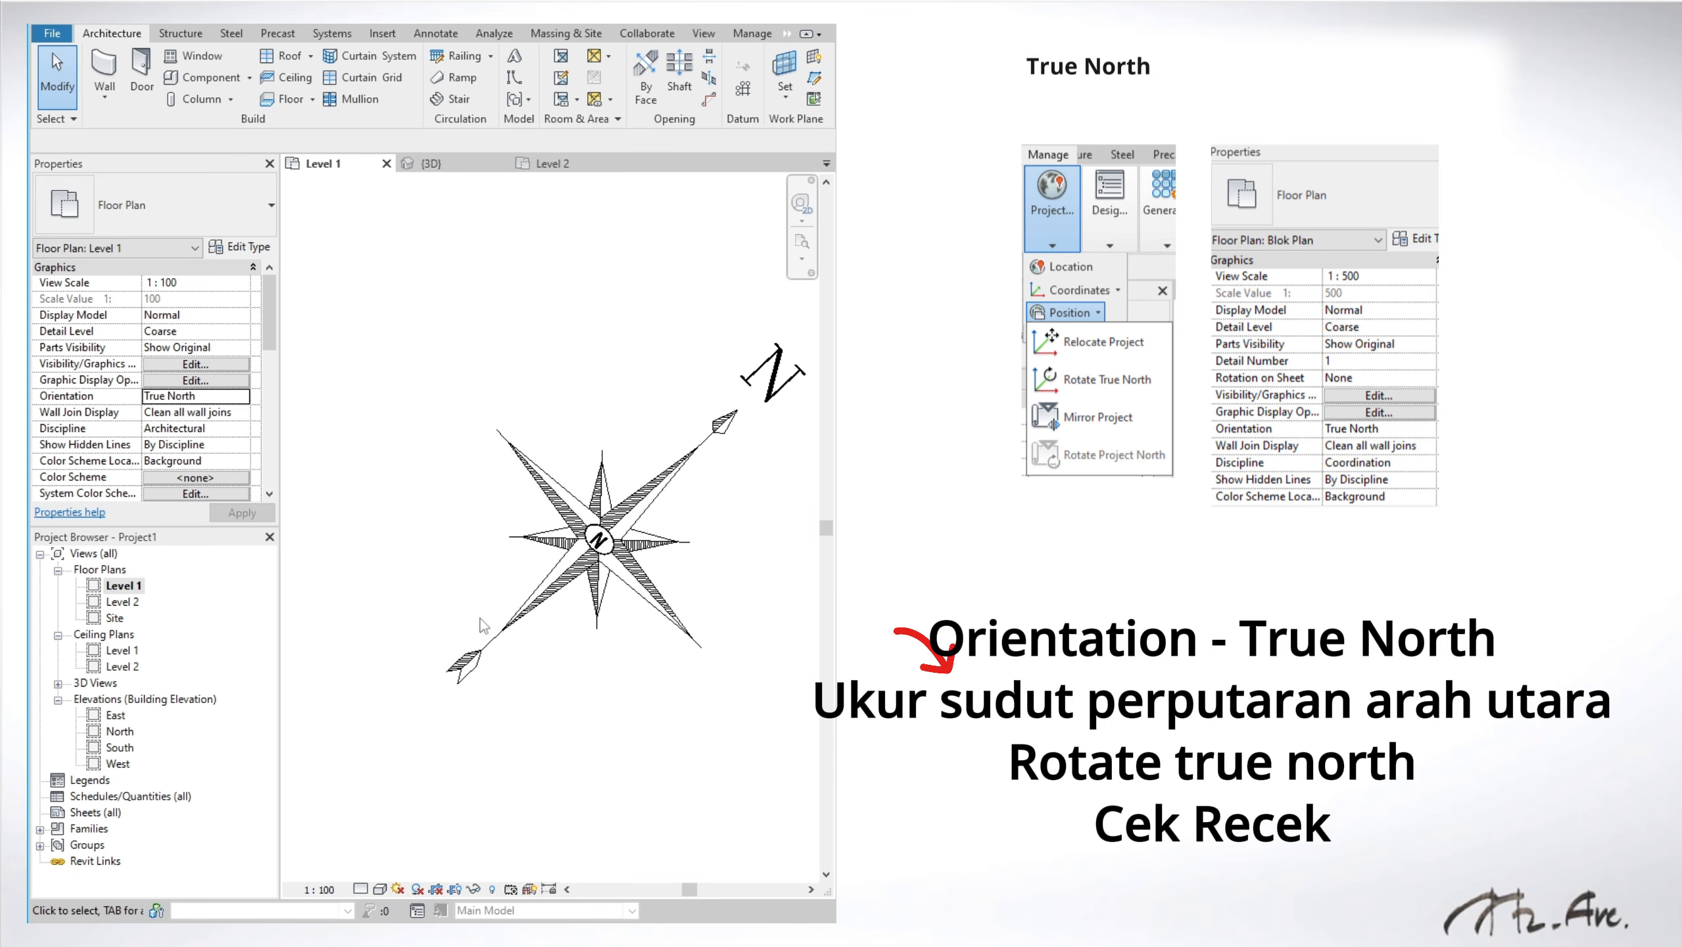
key(d)
key(l)
click(493, 638)
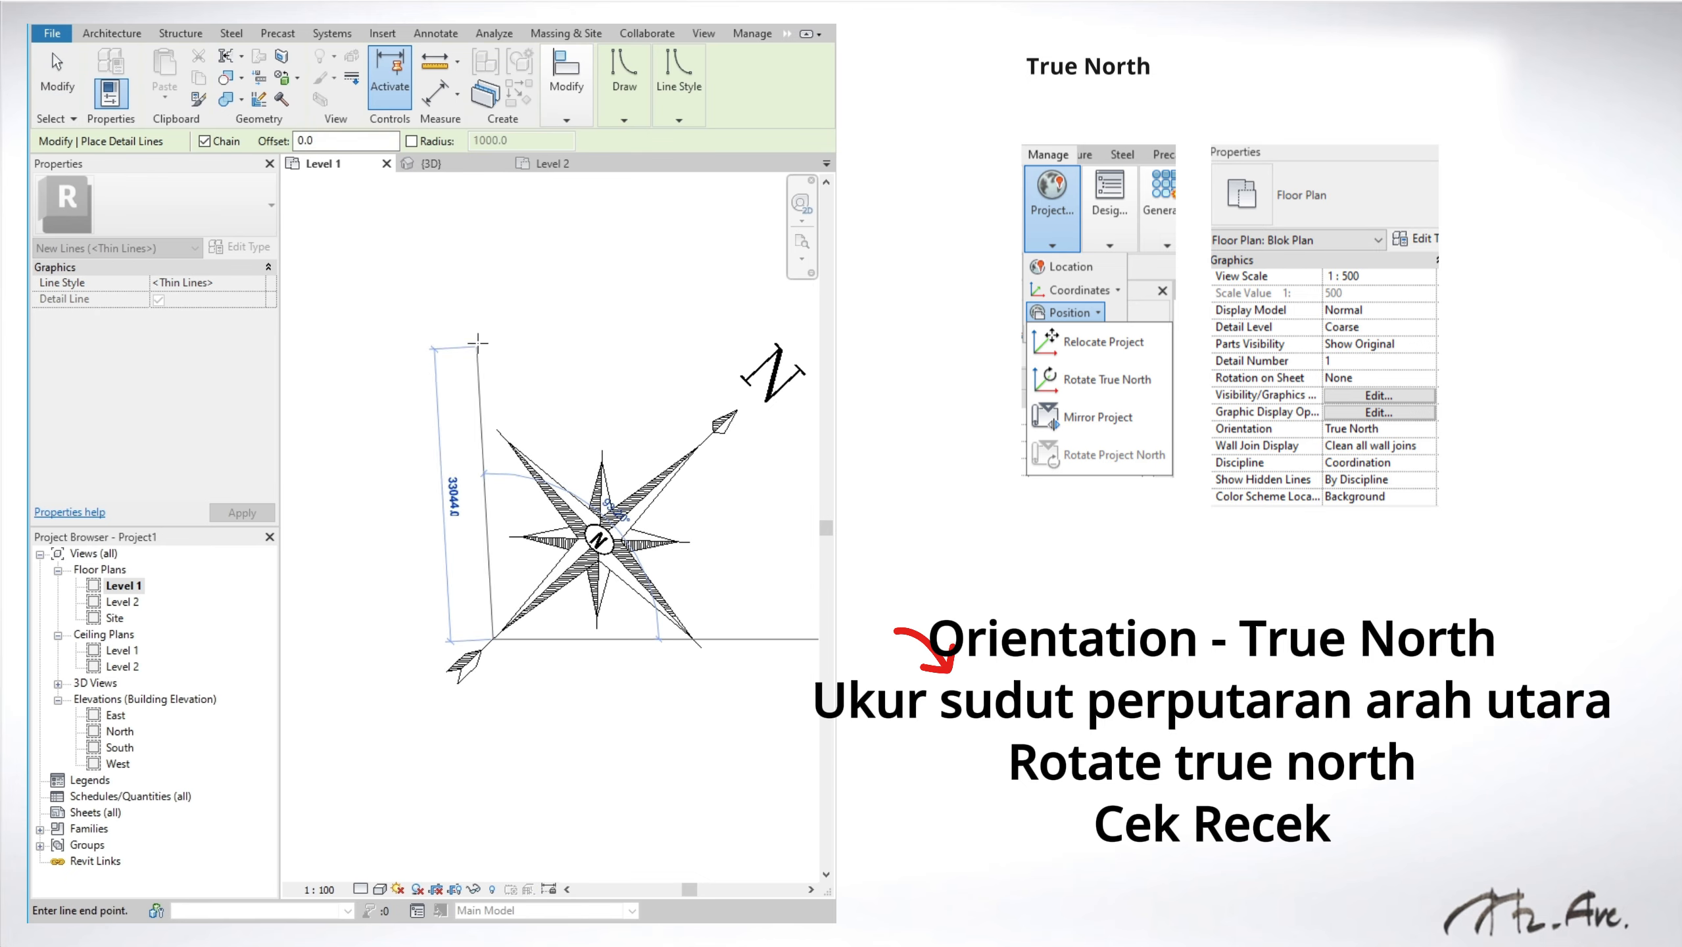
click(493, 322)
key(Escape)
key(Escape)
Step: Add an angular dimension between the vertical detail line and the compass rose's north axis
click(435, 33)
click(181, 73)
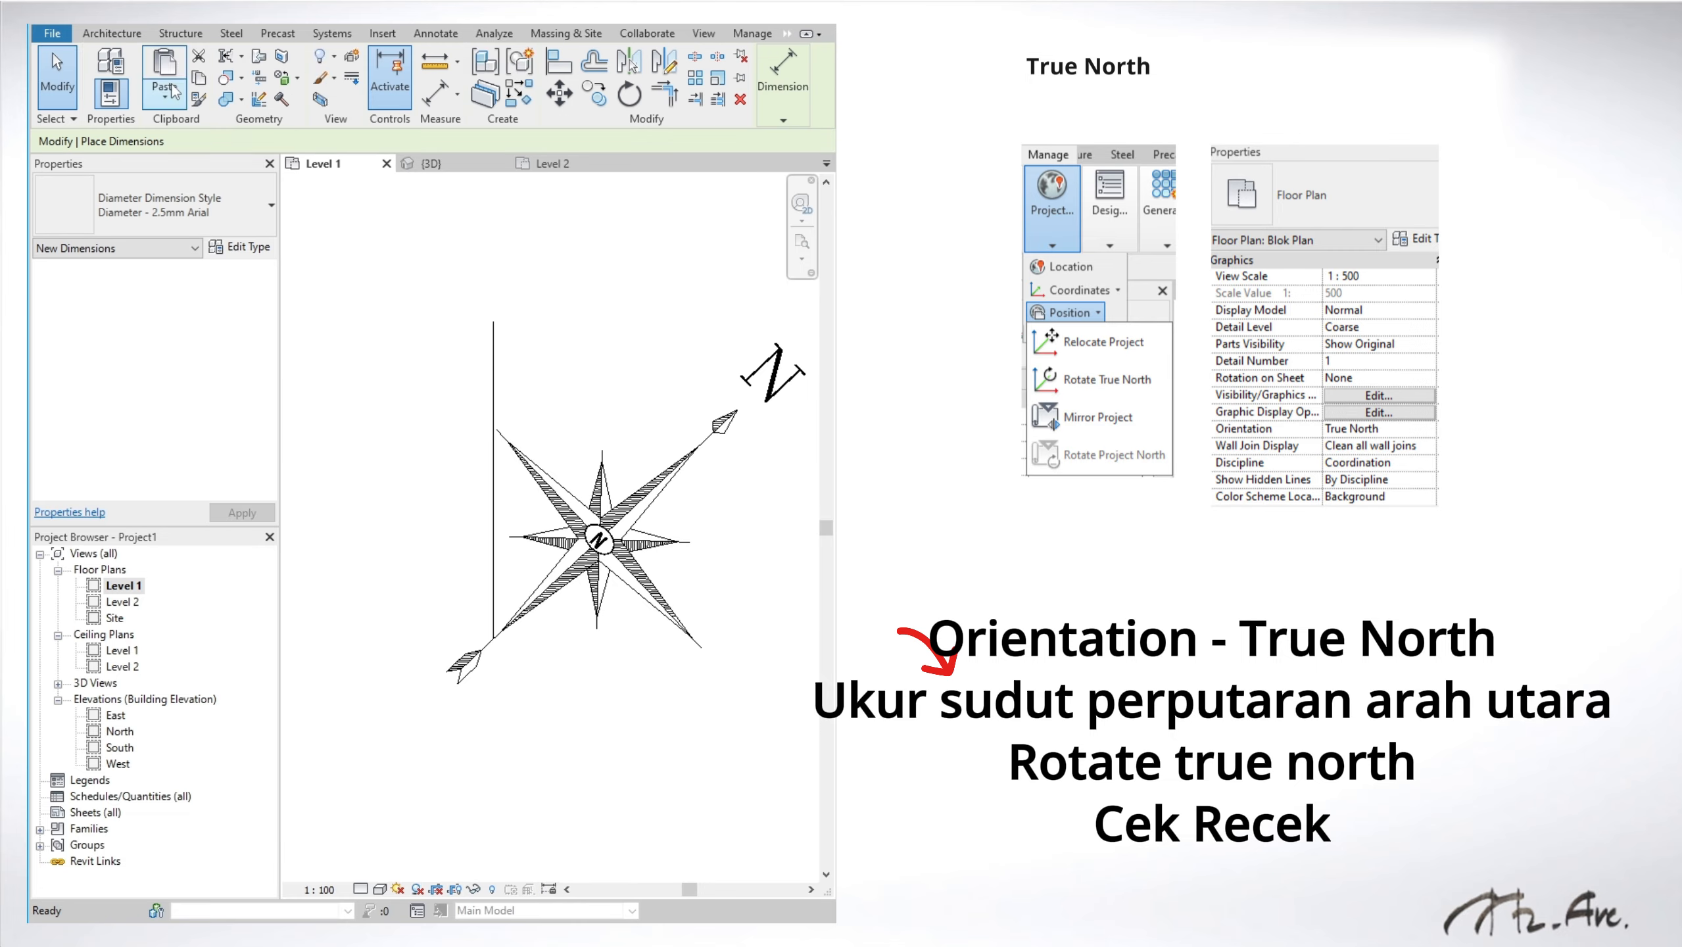
key(Escape)
click(181, 82)
scroll(550, 565, up, 3)
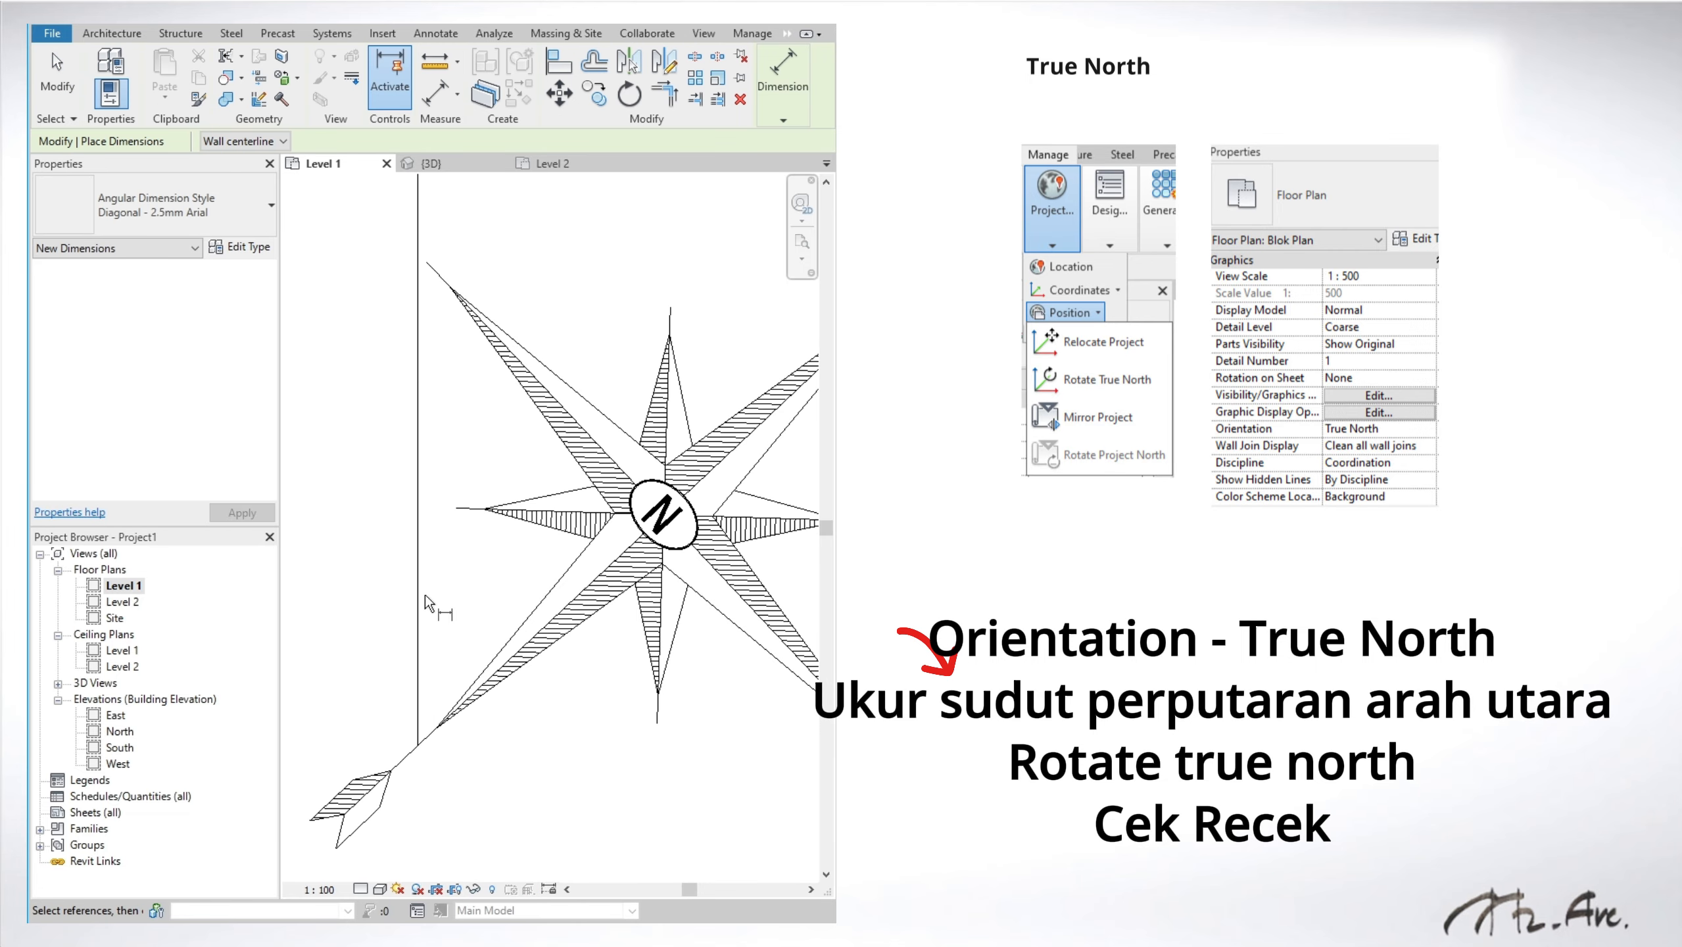
click(418, 594)
click(430, 732)
click(464, 630)
scroll(503, 611, up, 4)
key(Escape)
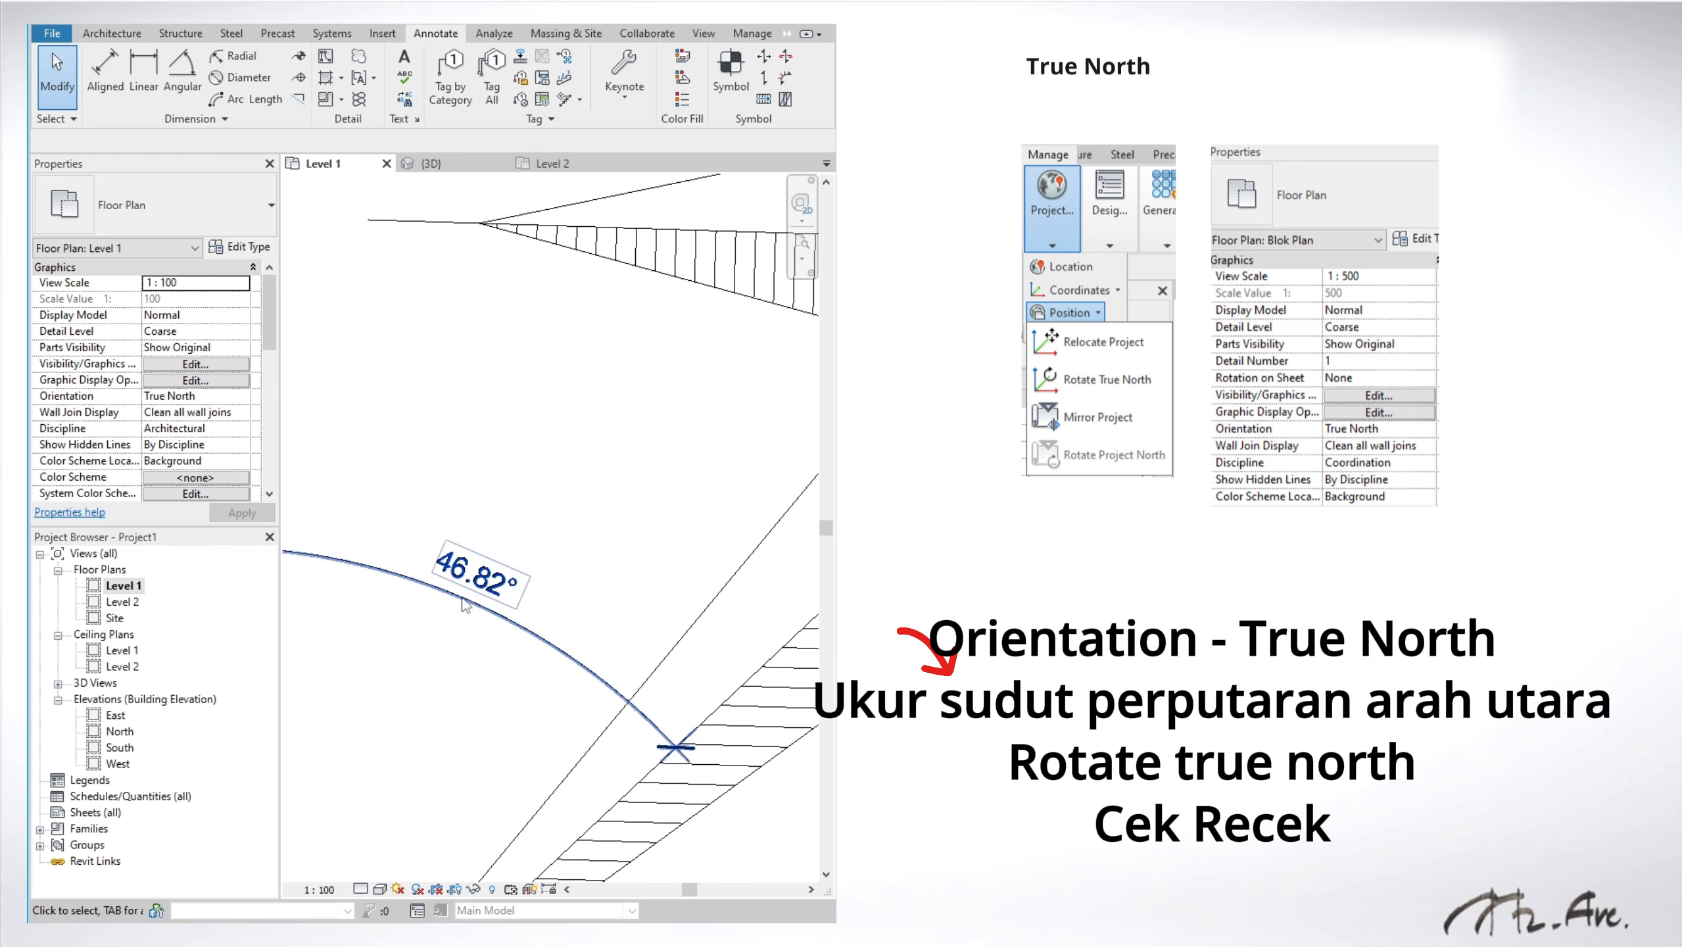
scroll(543, 600, down, 5)
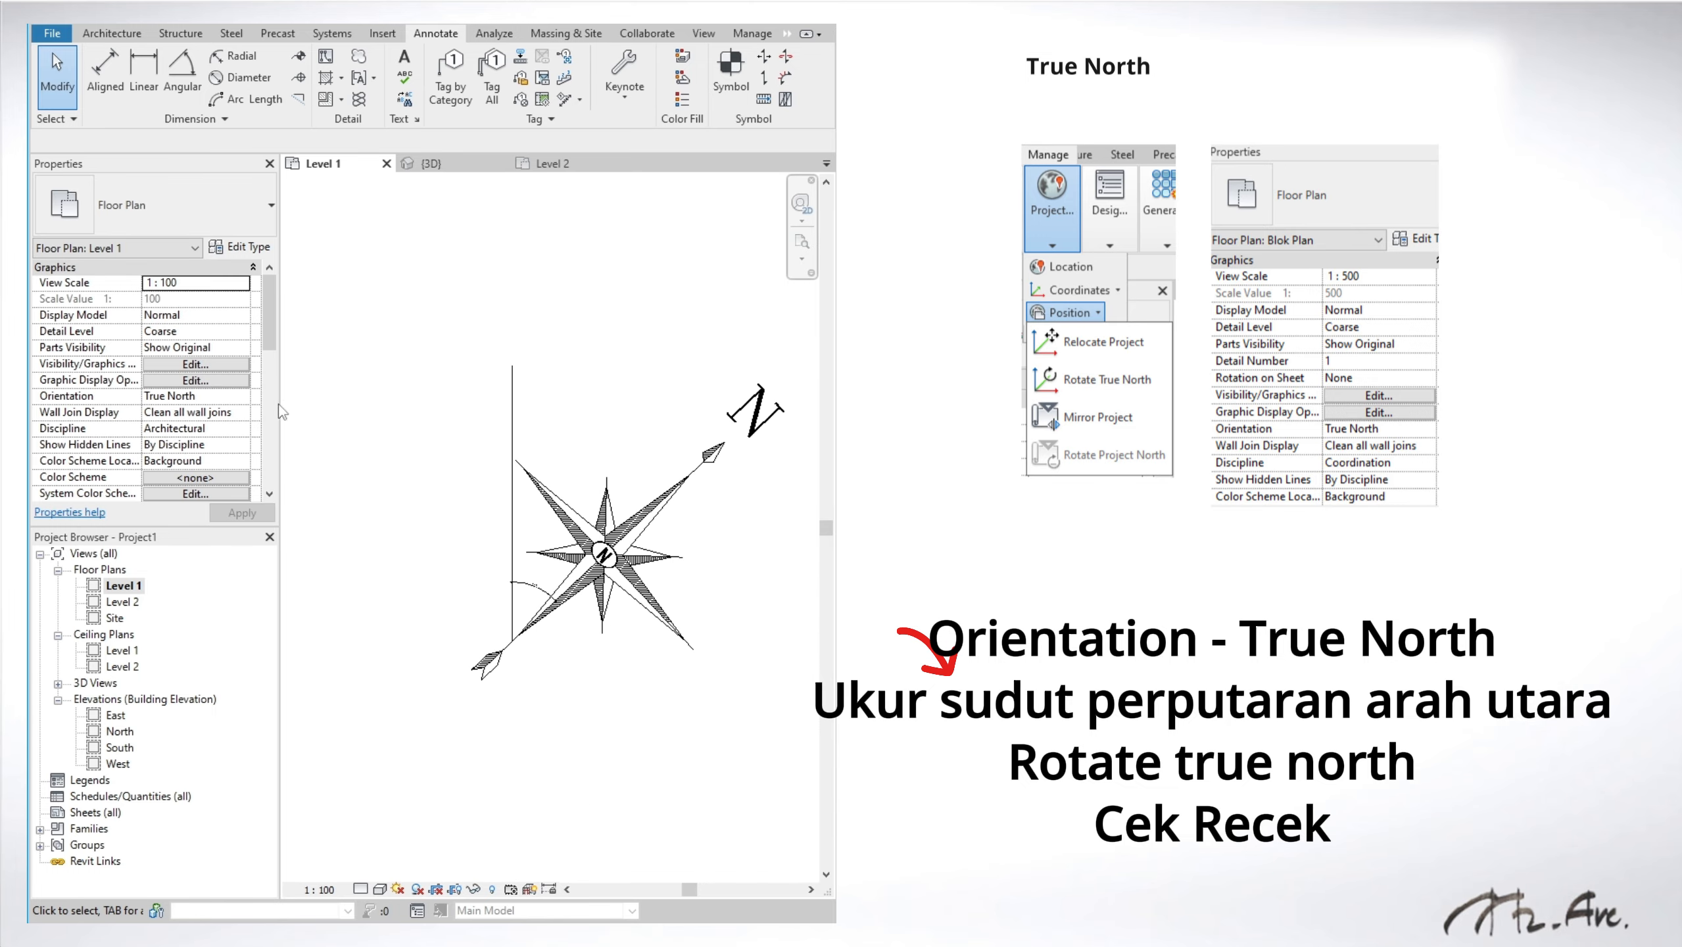
Step: Rotate True North with a counterclockwise rotation angle of 46.82
click(242, 399)
click(164, 120)
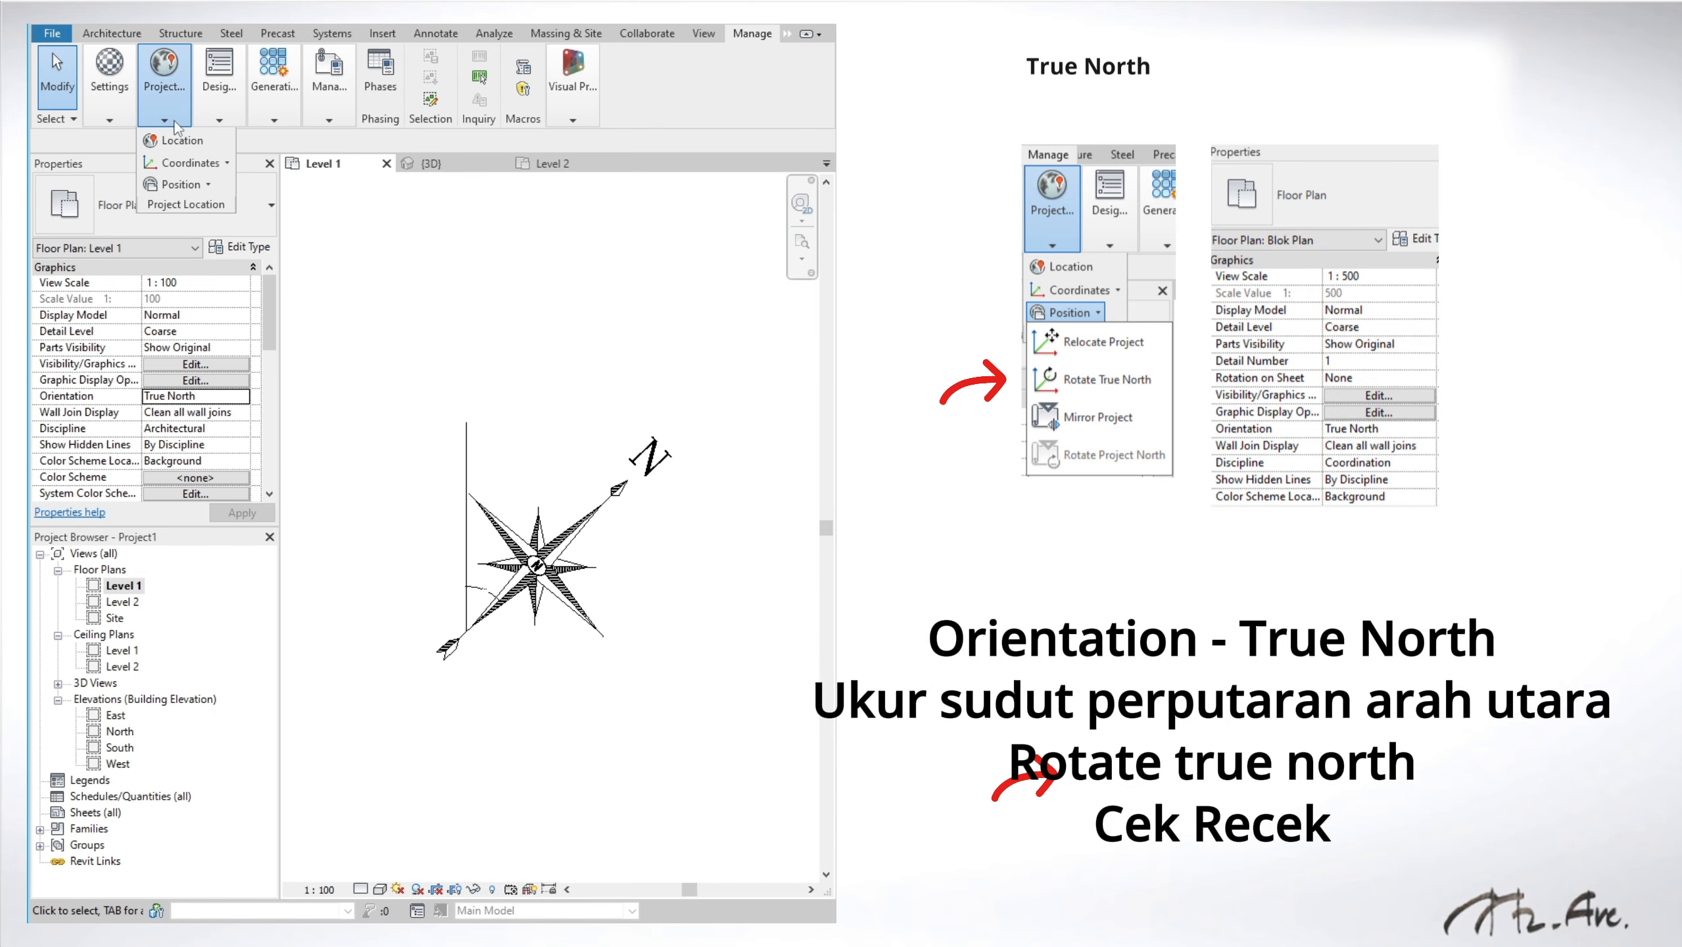
click(207, 185)
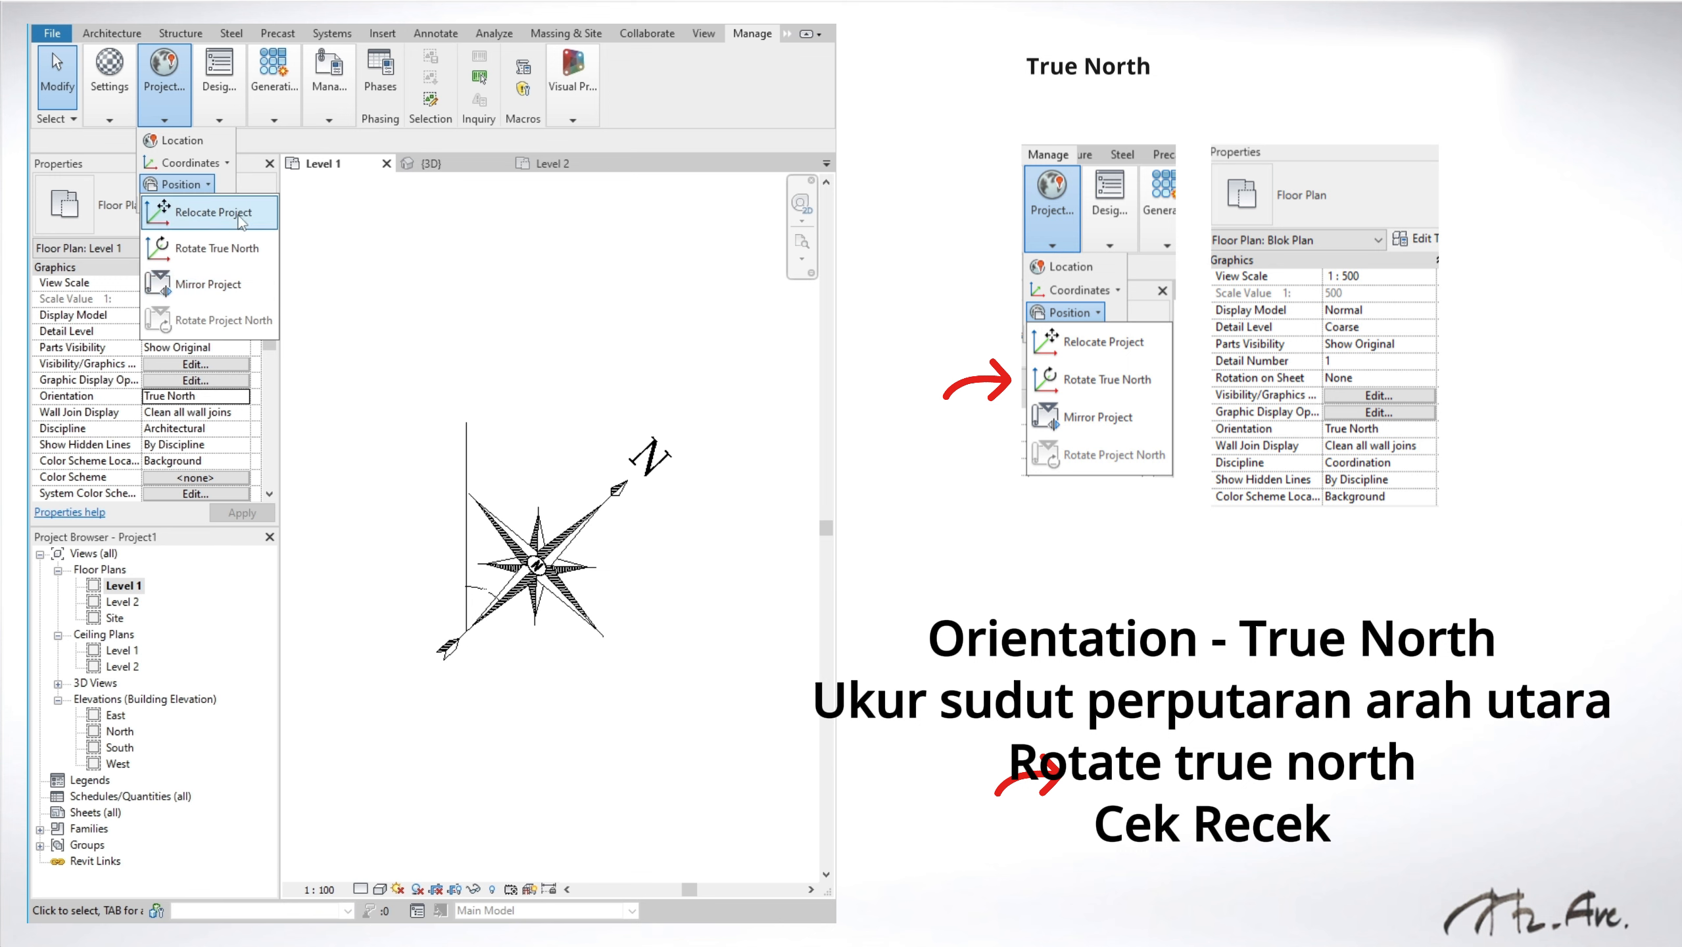
click(217, 248)
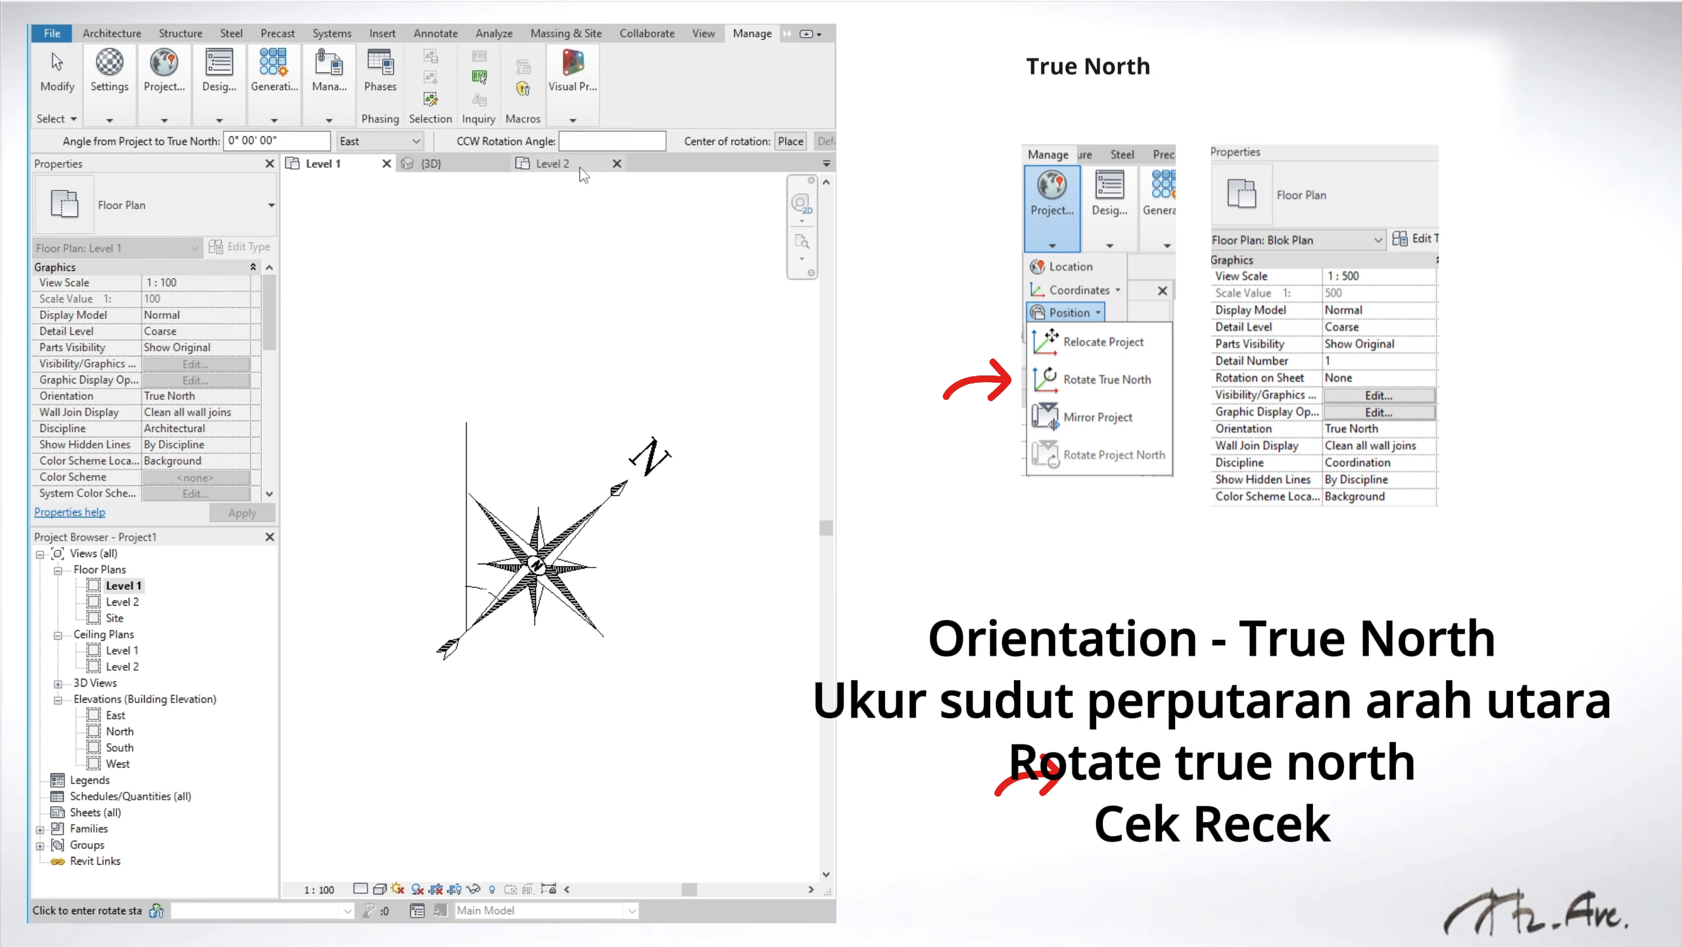
scroll(465, 630, up, 5)
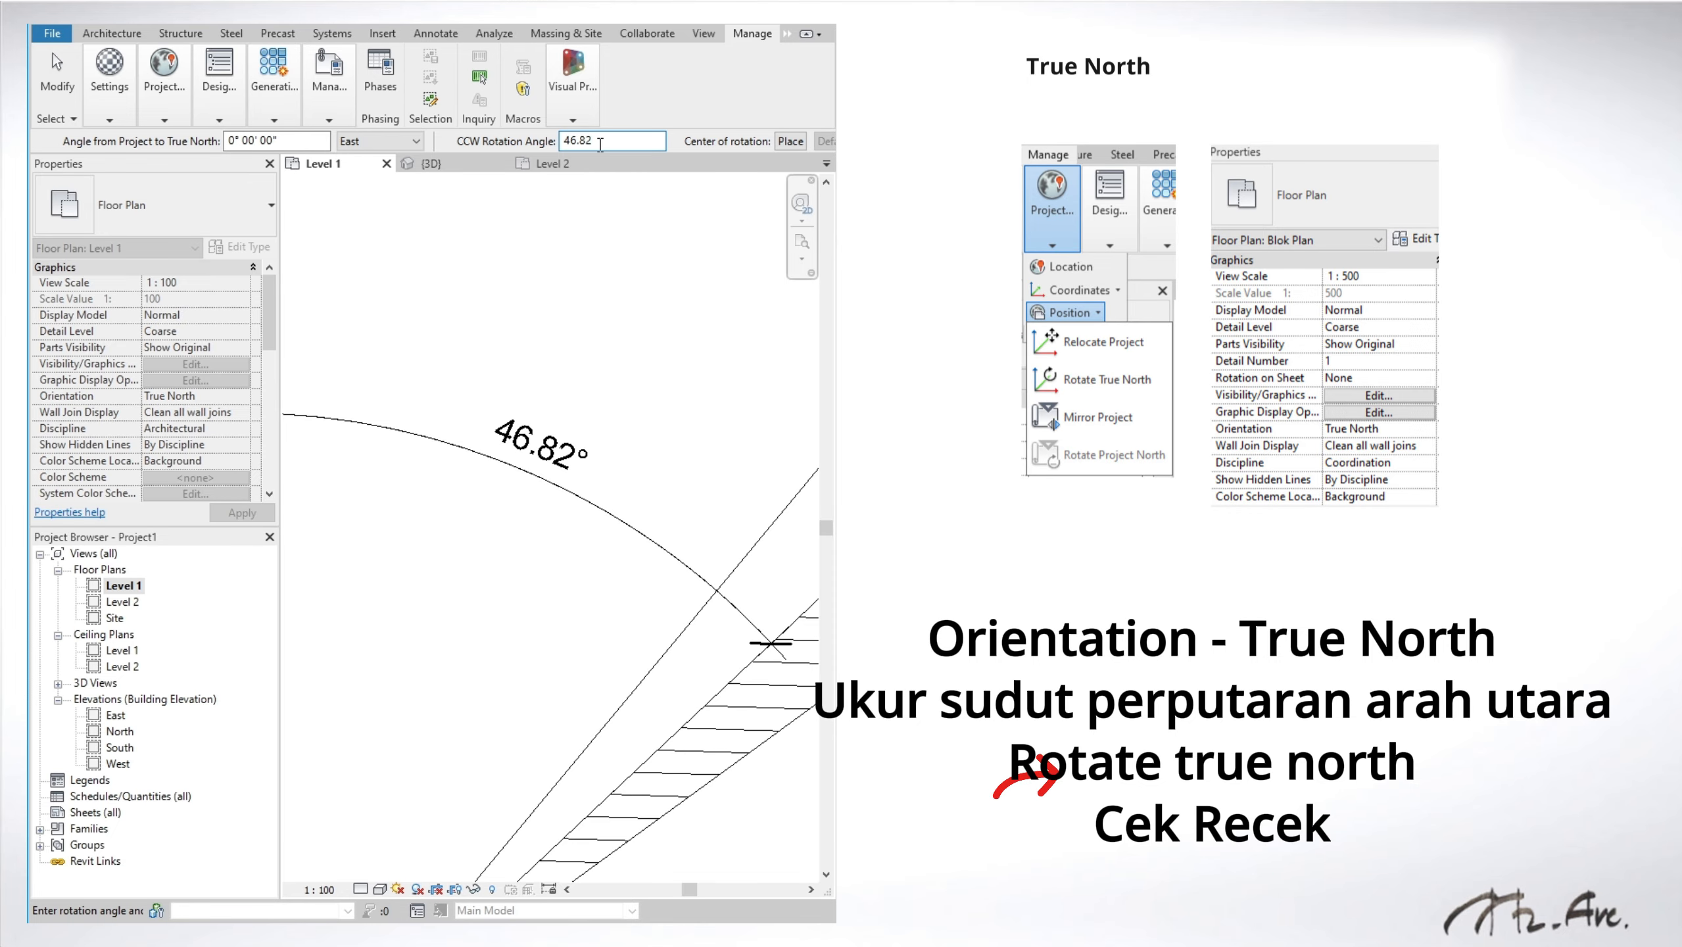
key(Return)
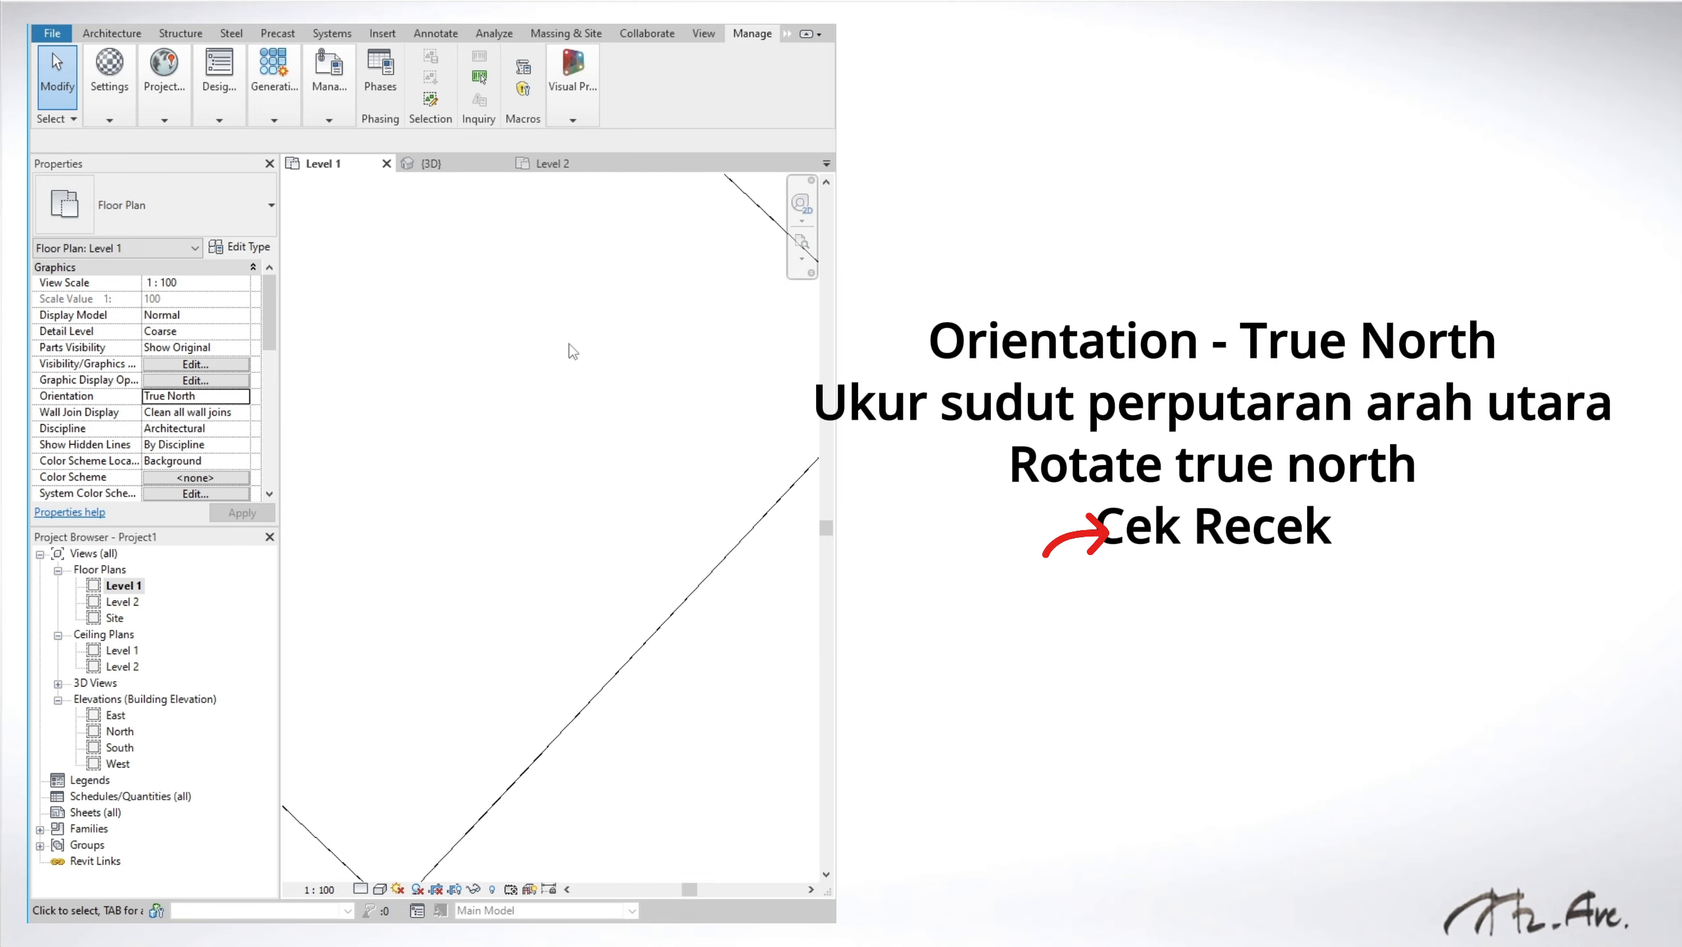
Step: Examine the compass rose, the building grid and the whole site plan to check the True North rotation
scroll(570, 345, down, 8)
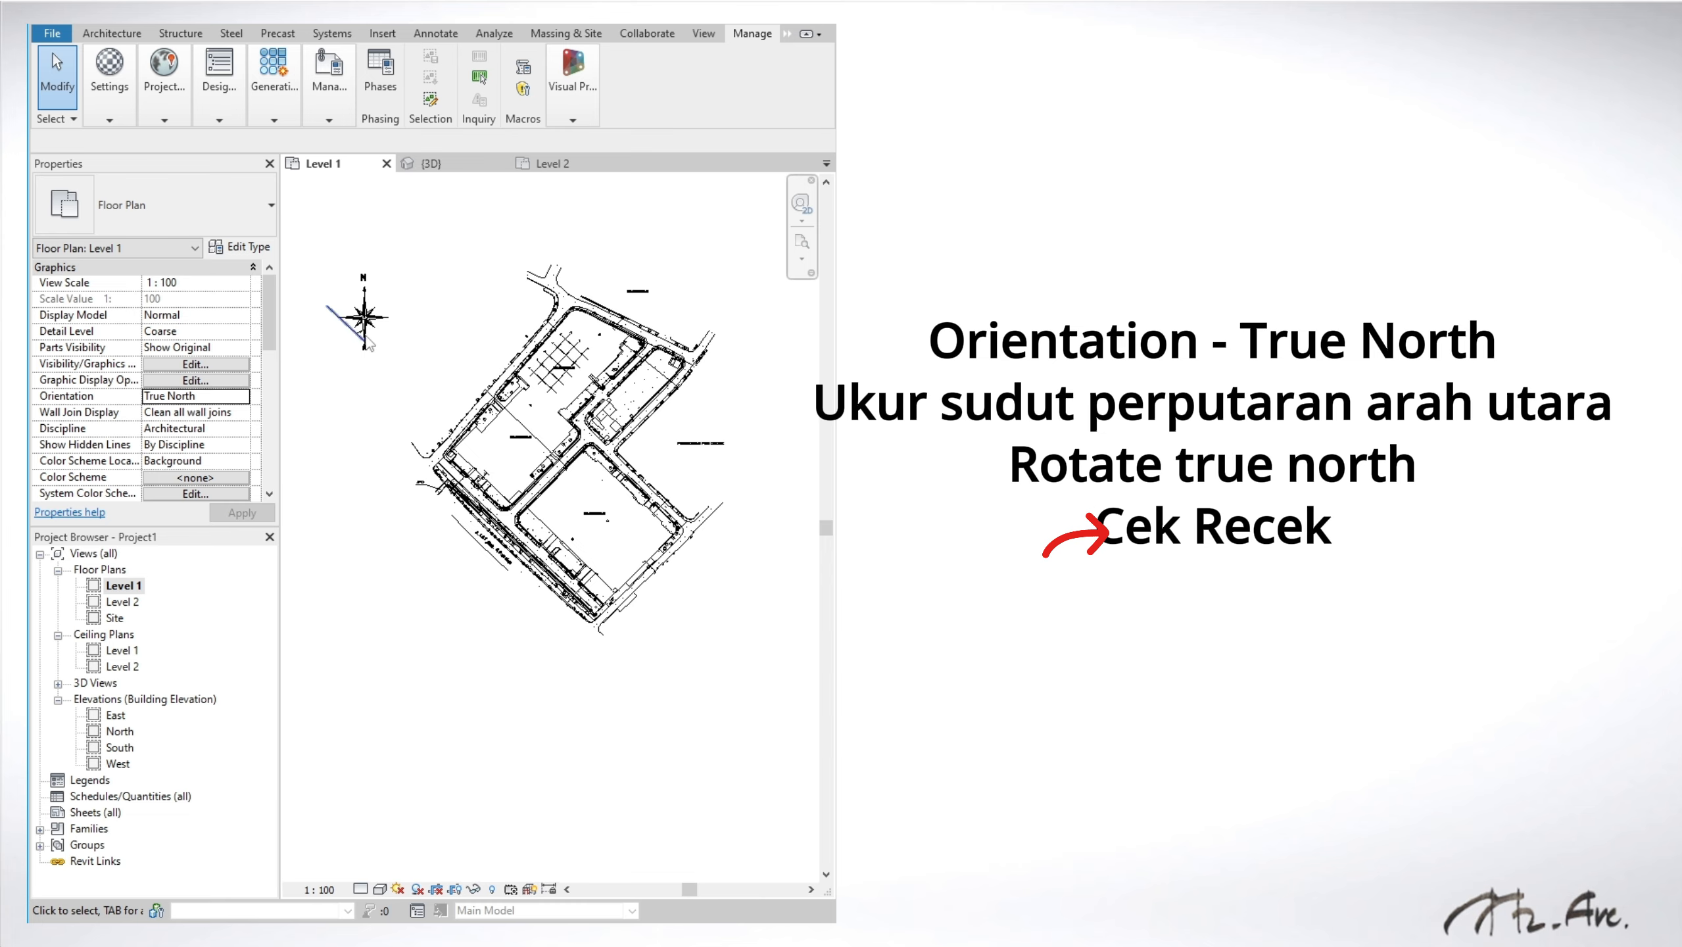
scroll(366, 342, up, 10)
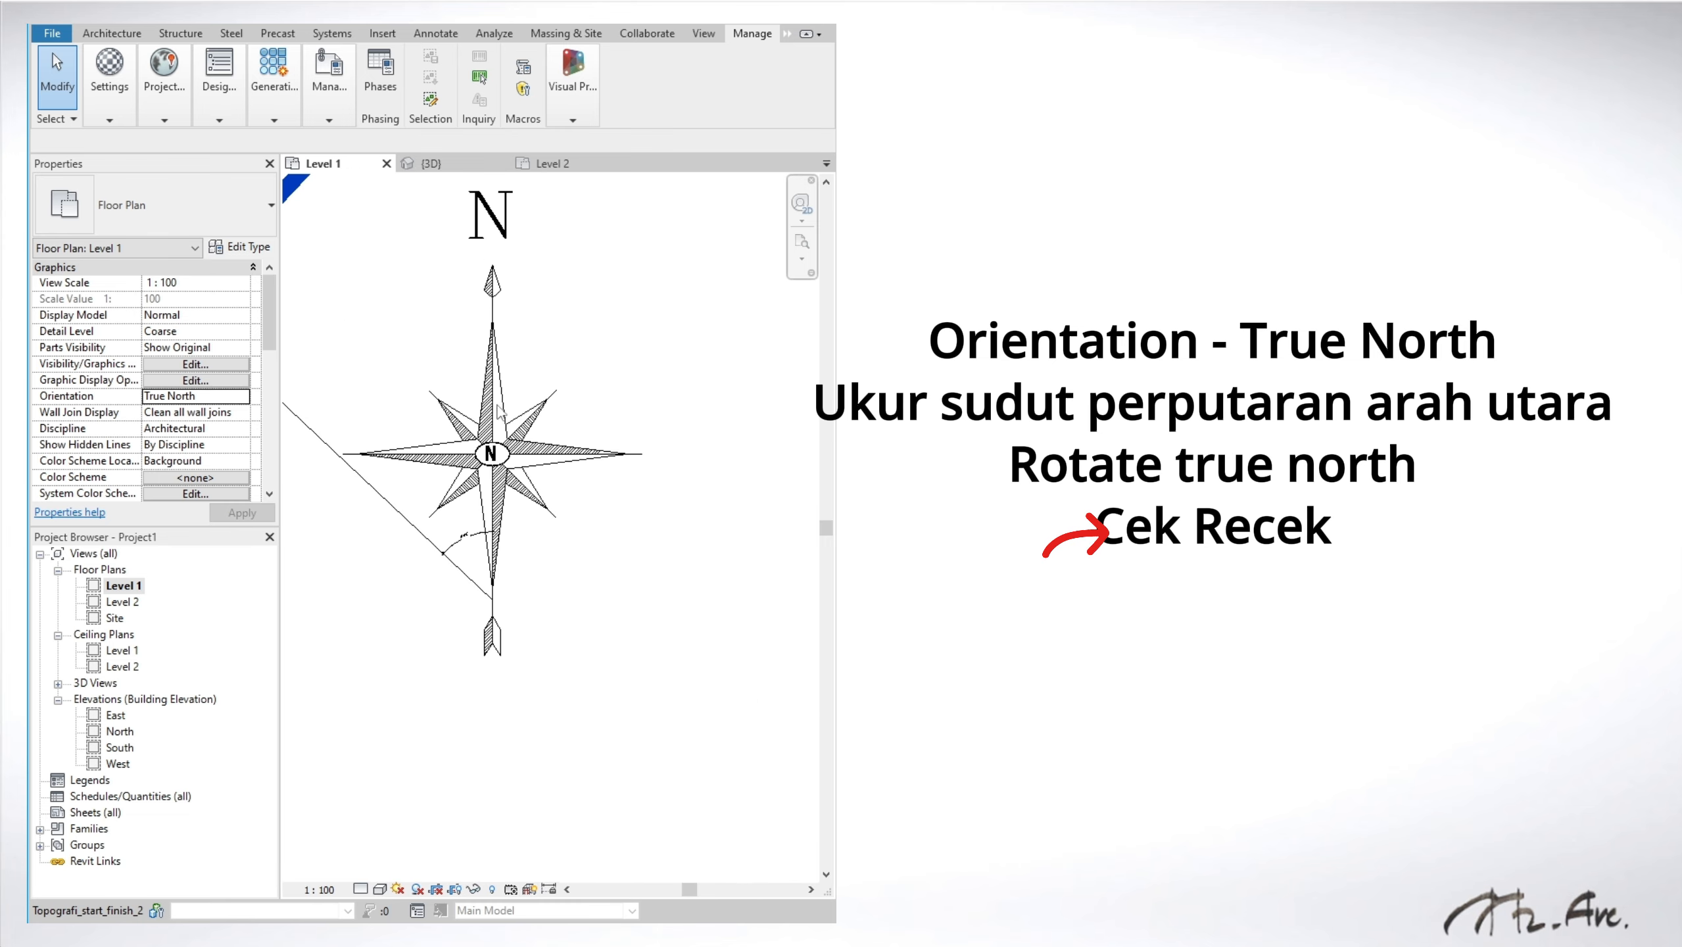
scroll(507, 256, down, 5)
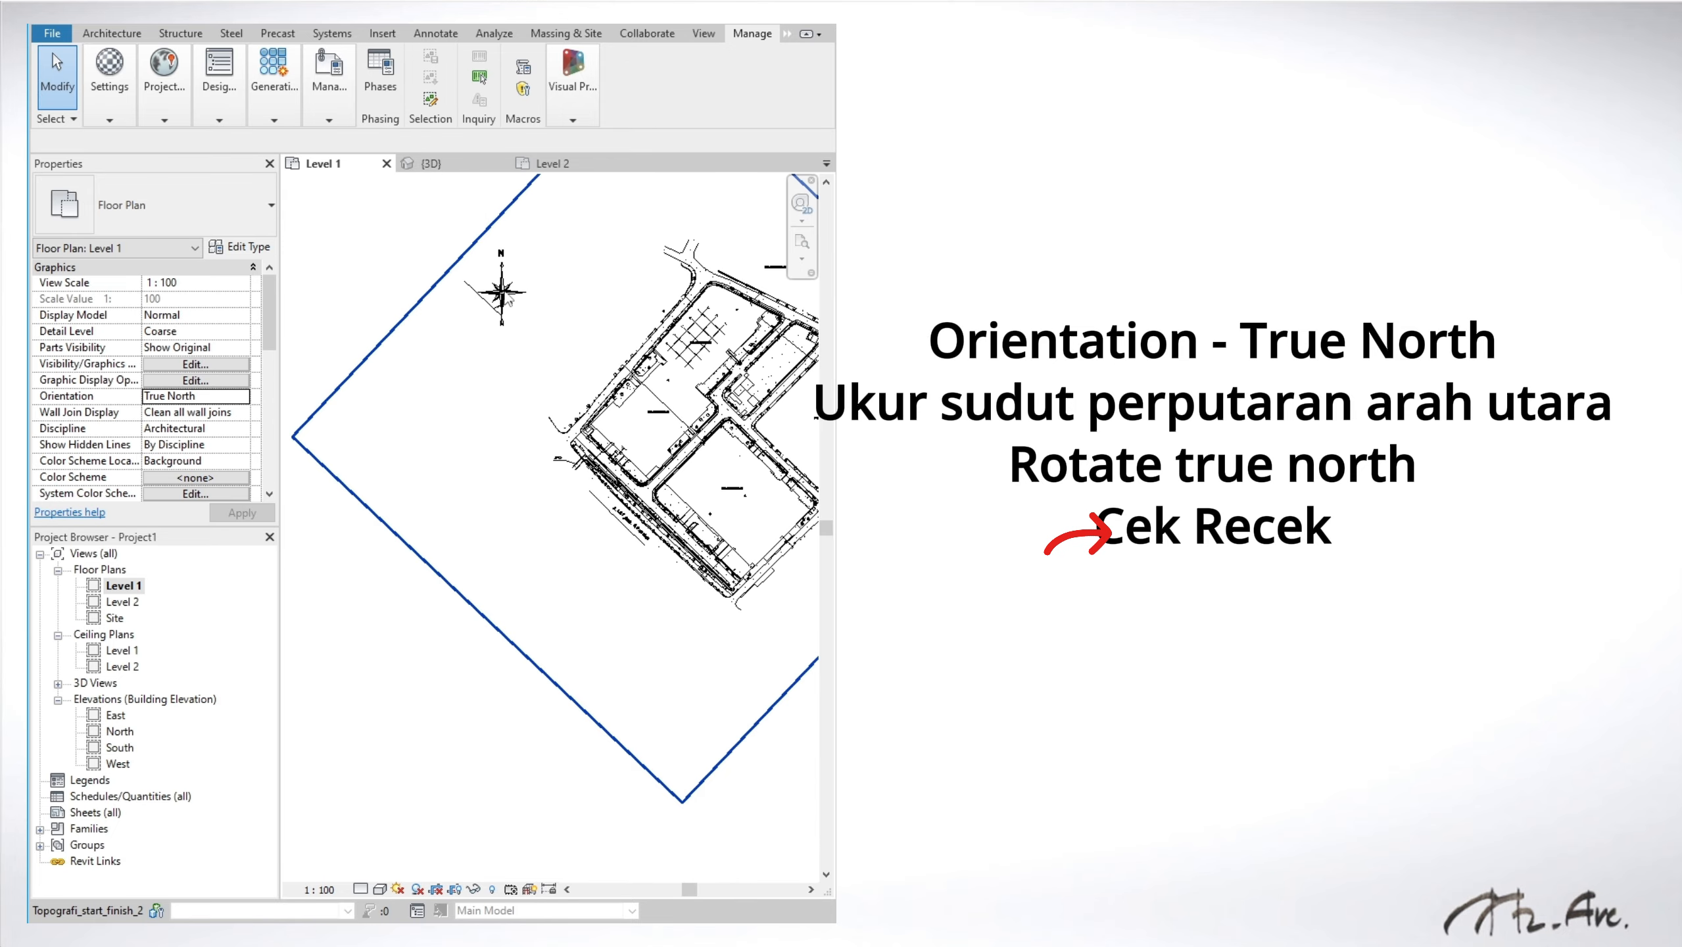
scroll(506, 284, up, 5)
scroll(505, 284, up, 2)
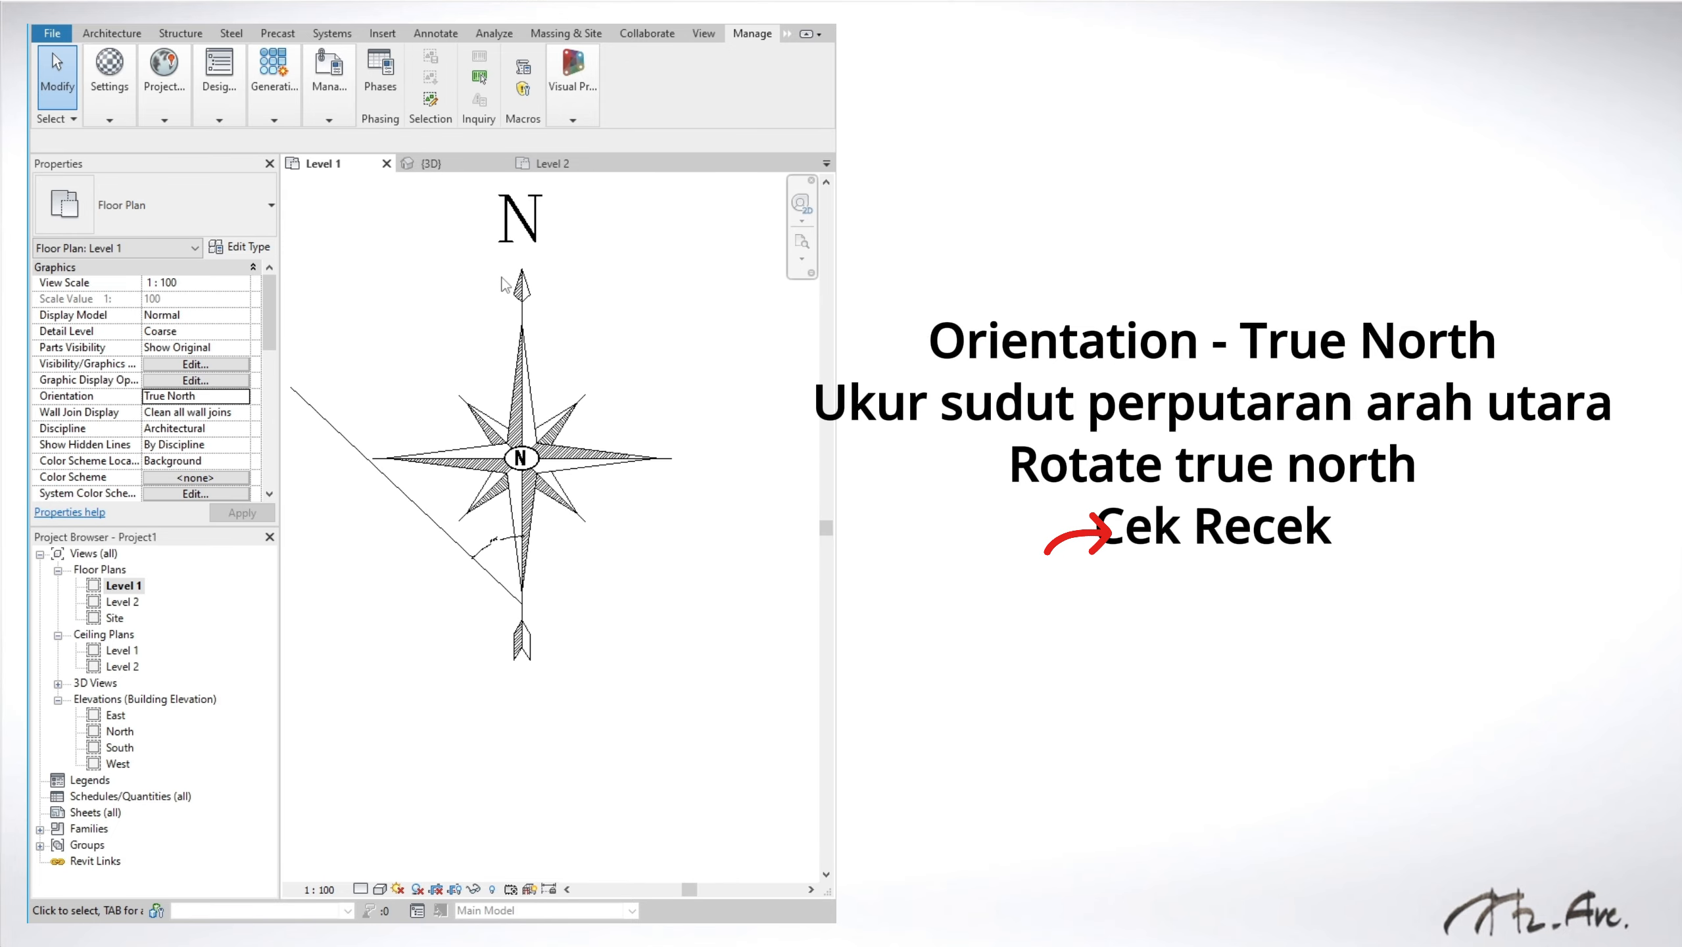
scroll(505, 284, down, 5)
scroll(524, 419, up, 6)
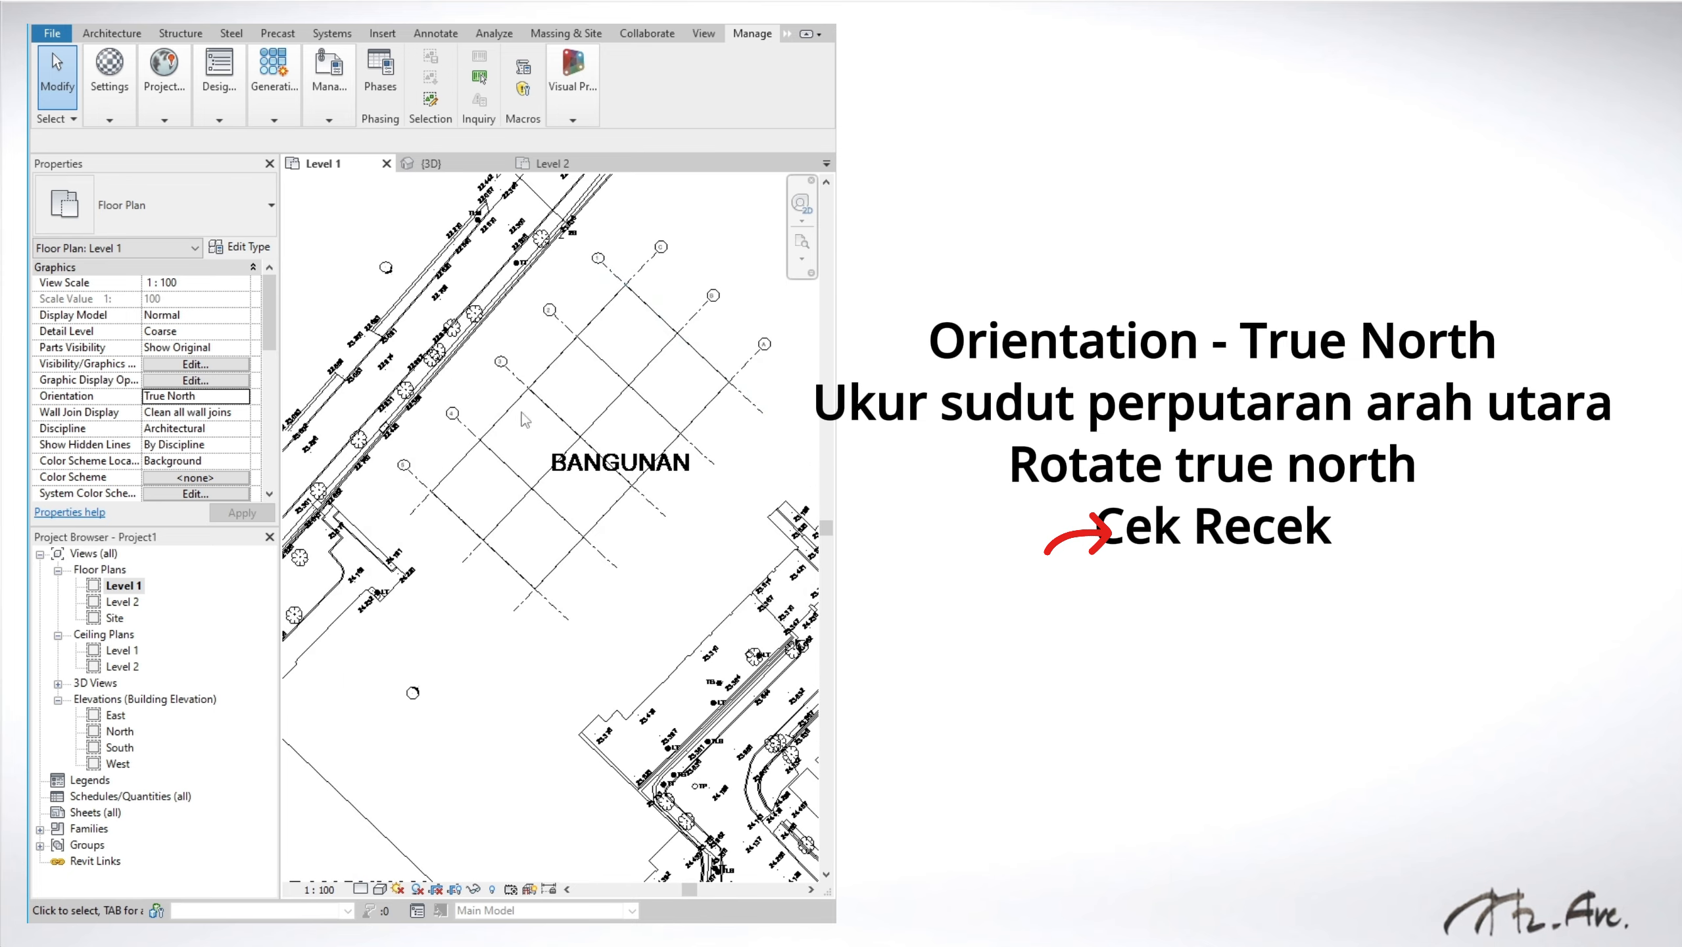
scroll(677, 323, down, 5)
scroll(642, 397, up, 4)
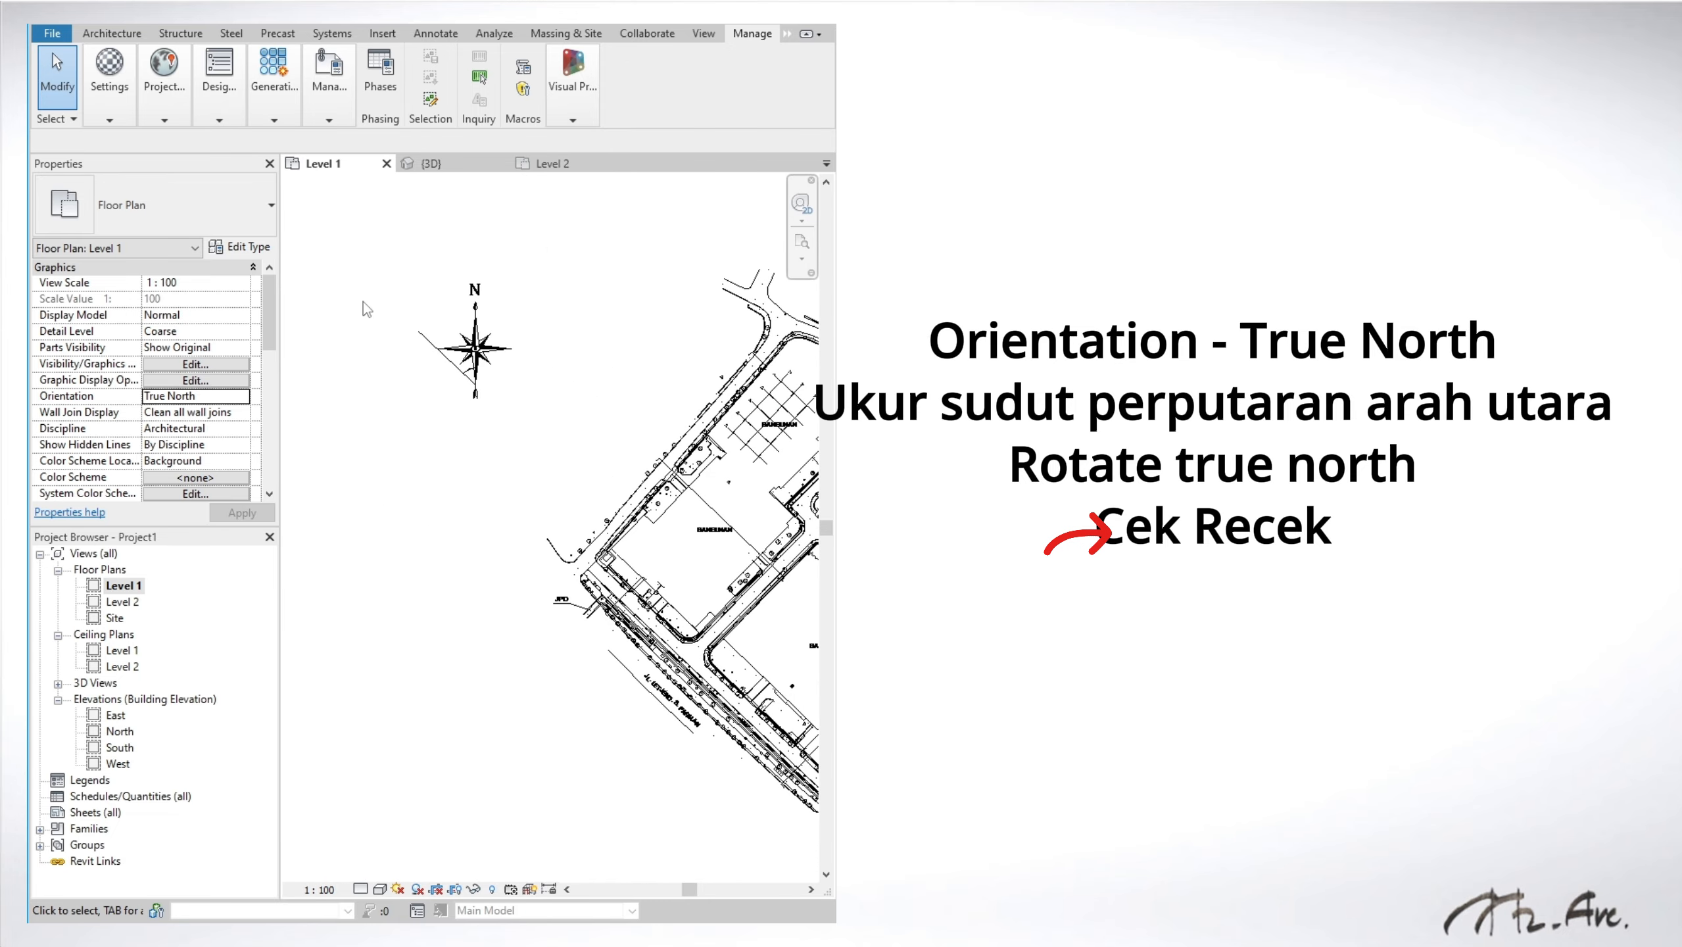
Step: Delete the reference detail line and its angular dimension beside the compass rose
scroll(432, 323, up, 5)
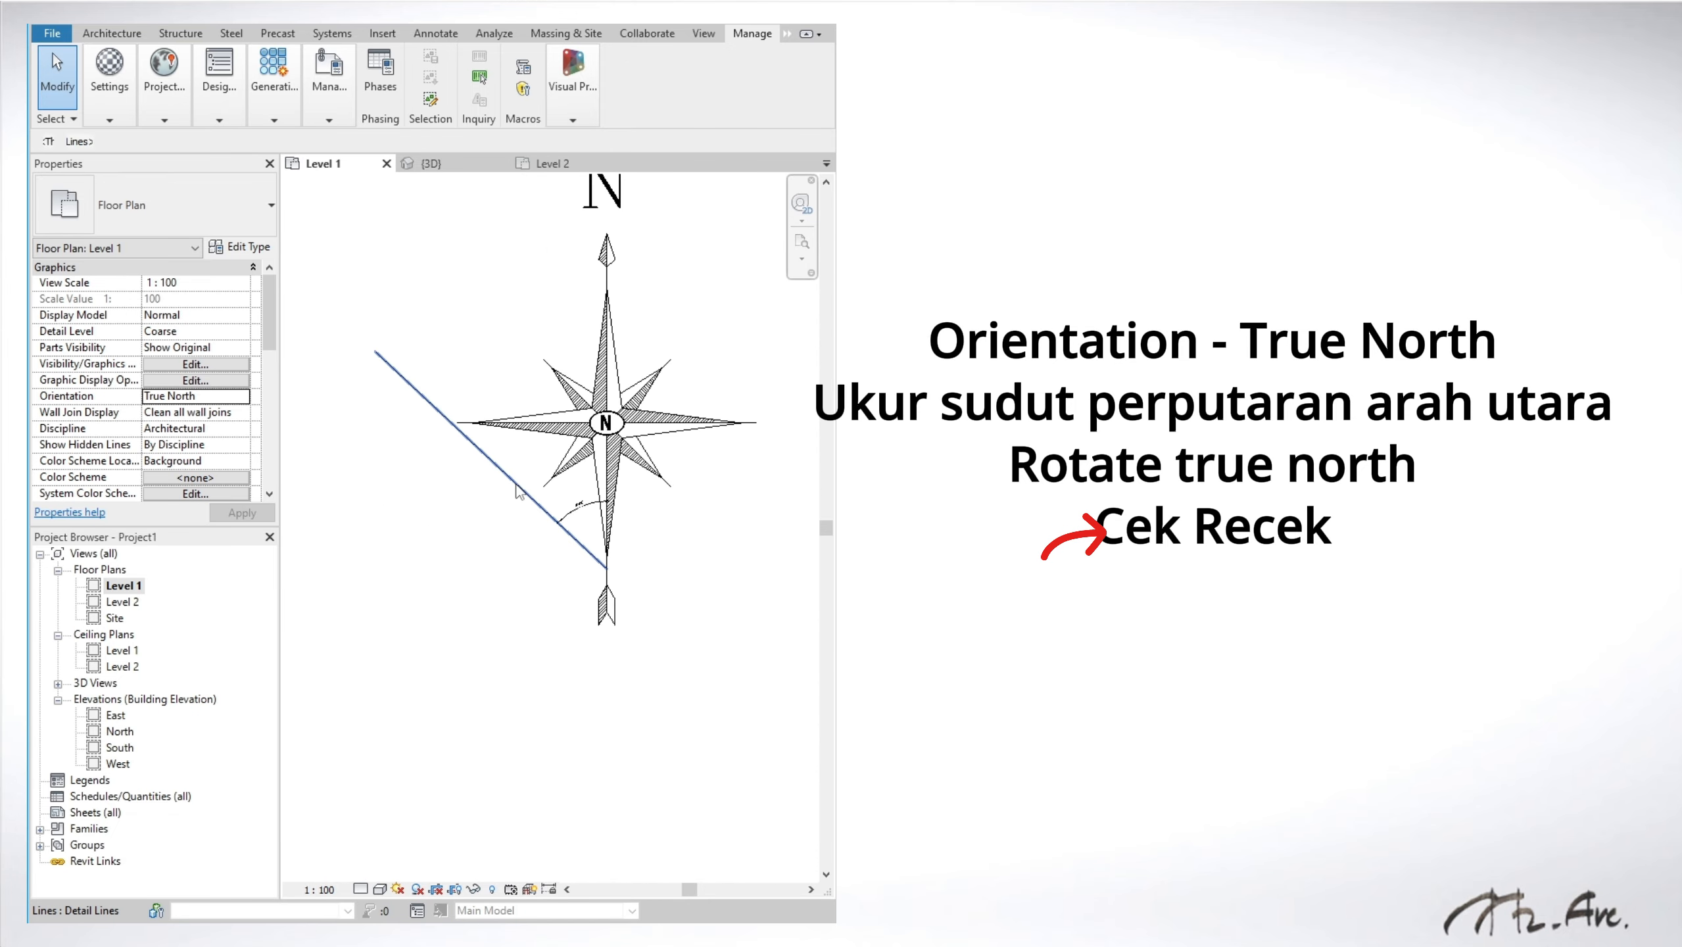
scroll(428, 392, down, 6)
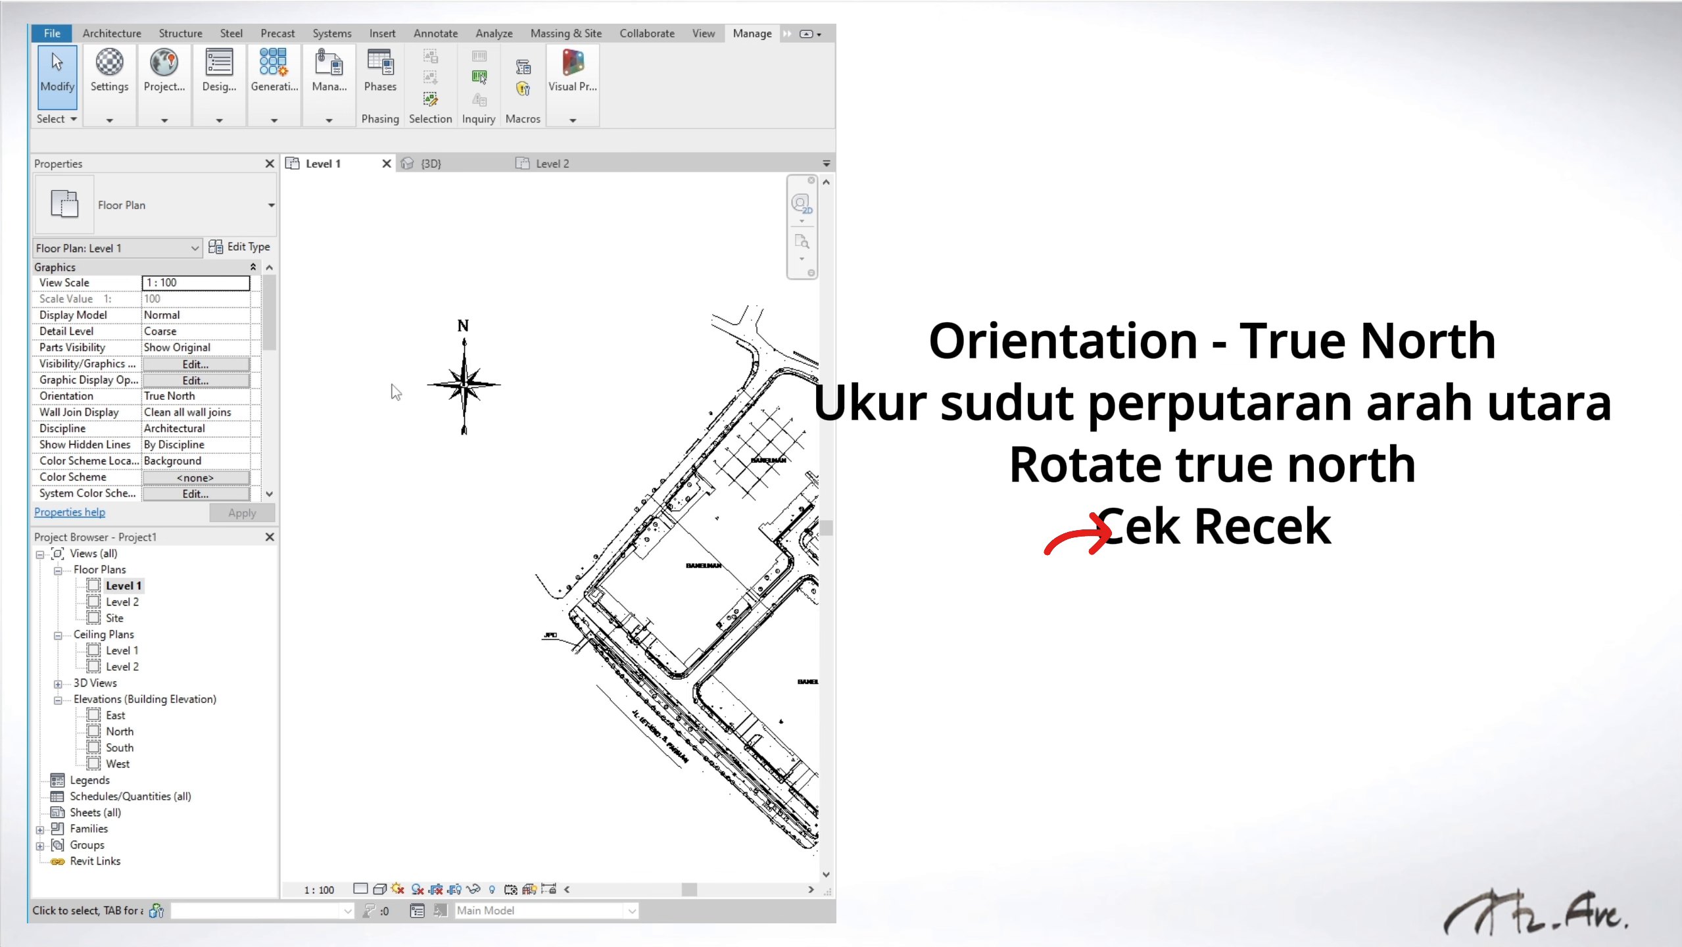
Step: Switch the Level 1 orientation to Project North and inspect the building grid
click(243, 397)
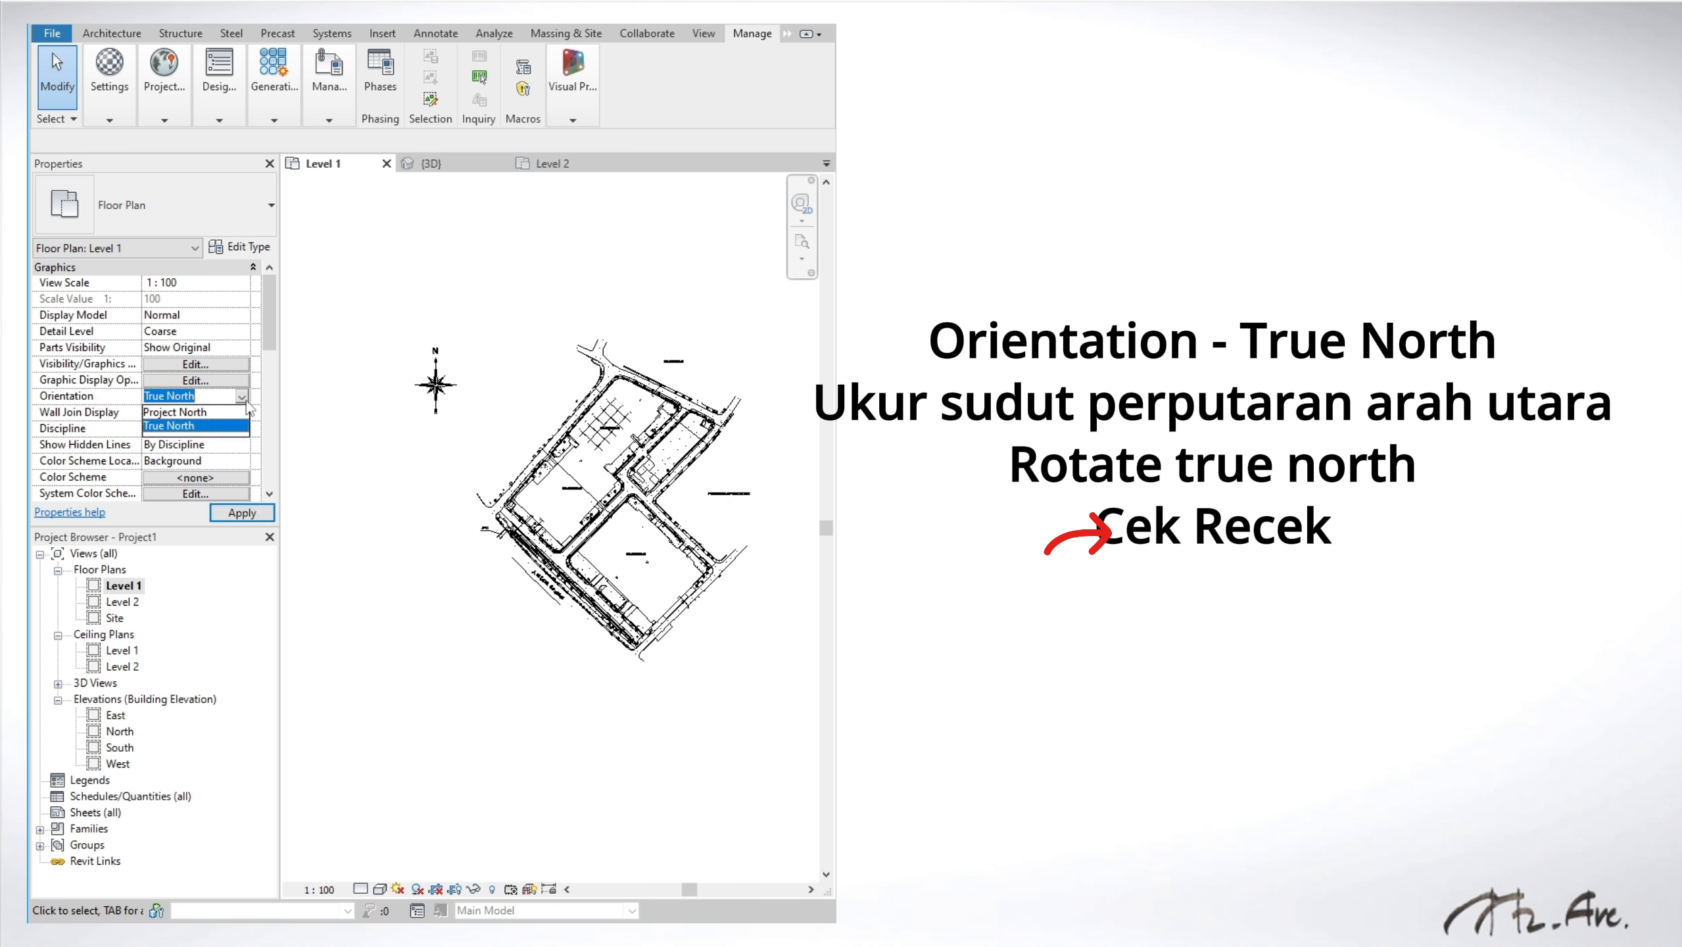
click(175, 411)
click(242, 512)
scroll(599, 411, up, 5)
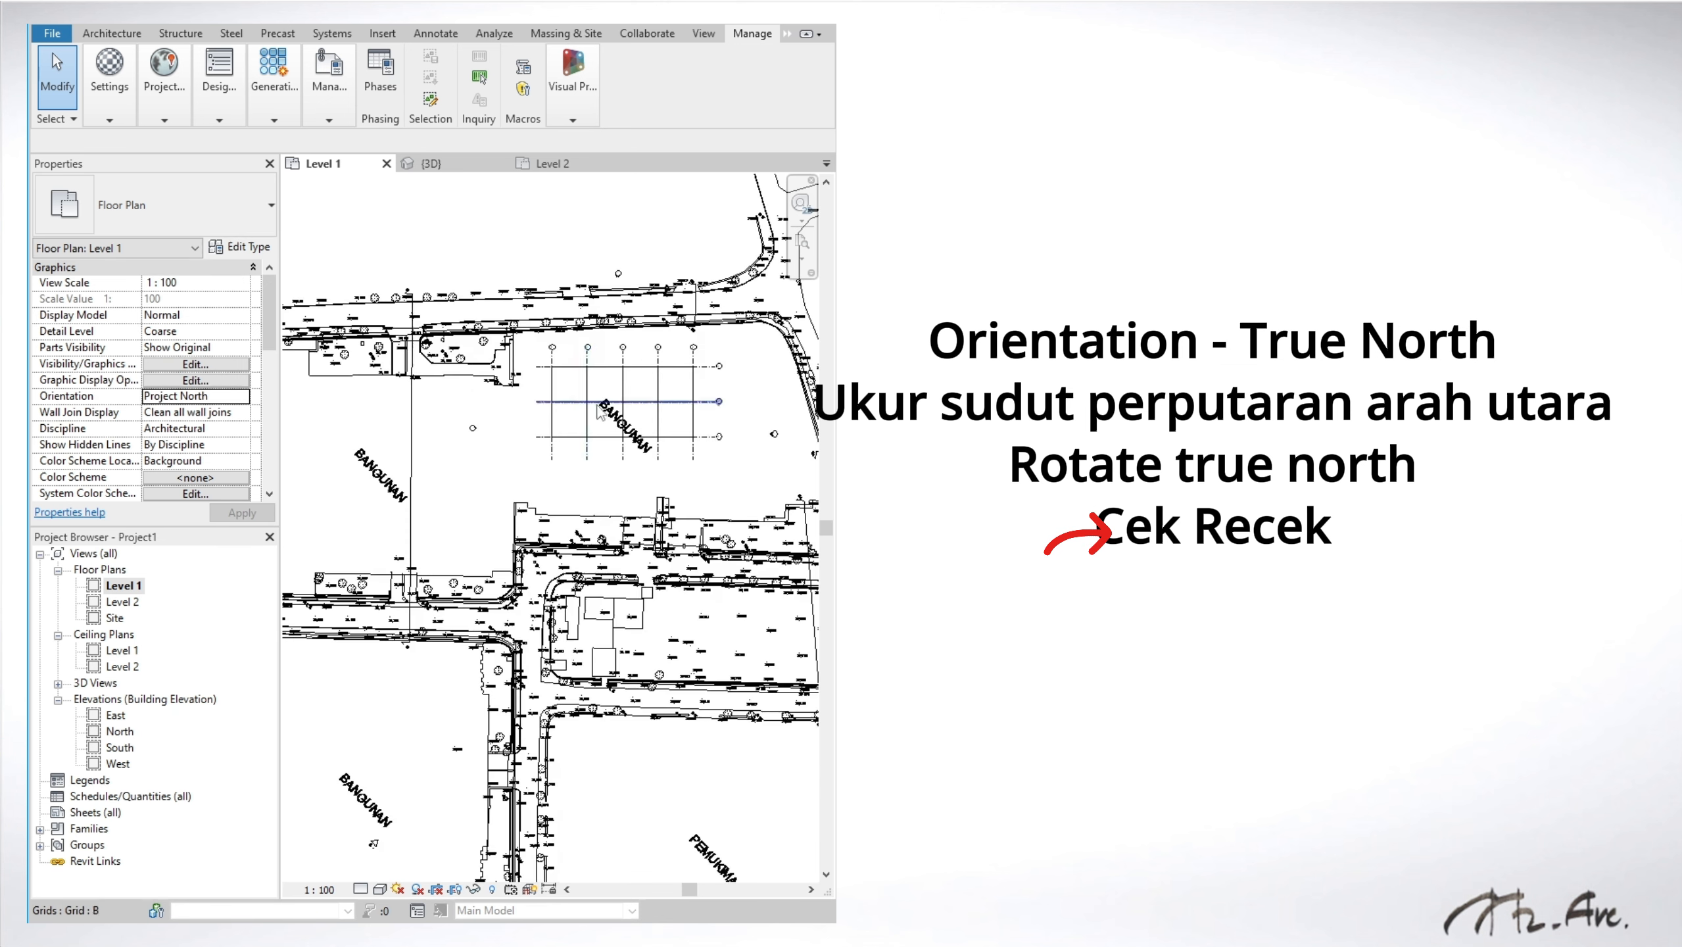
Step: Switch the Level 1 orientation back to True North and inspect the compass rose and site plan
scroll(600, 411, down, 5)
click(243, 396)
click(175, 427)
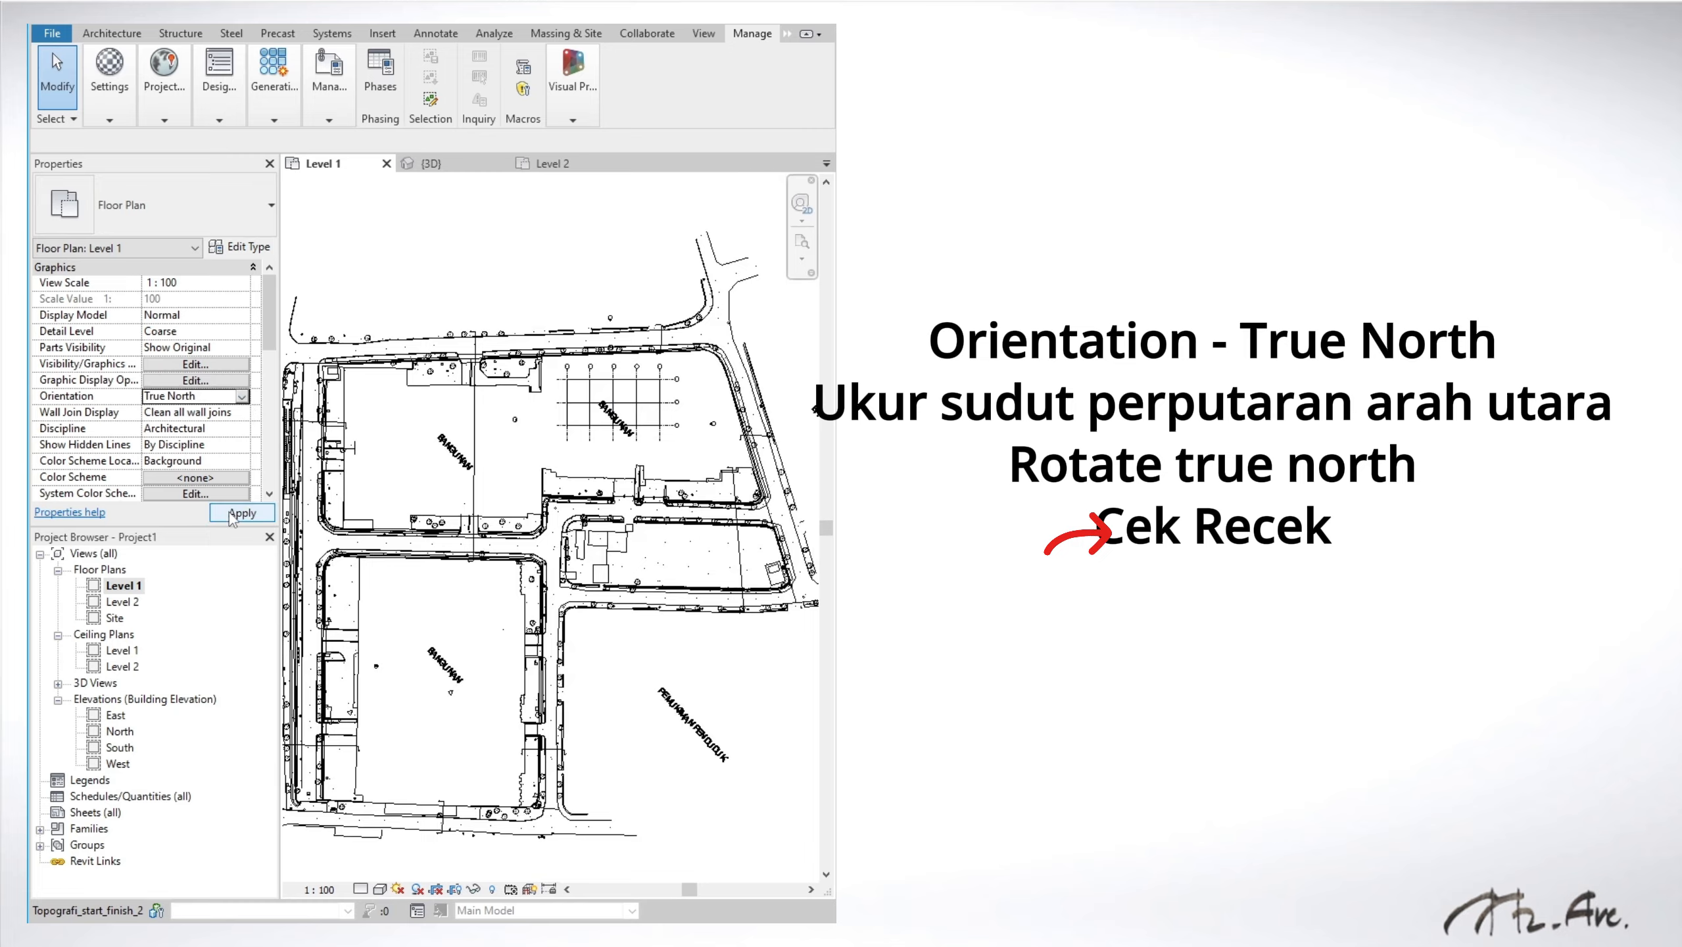
click(241, 513)
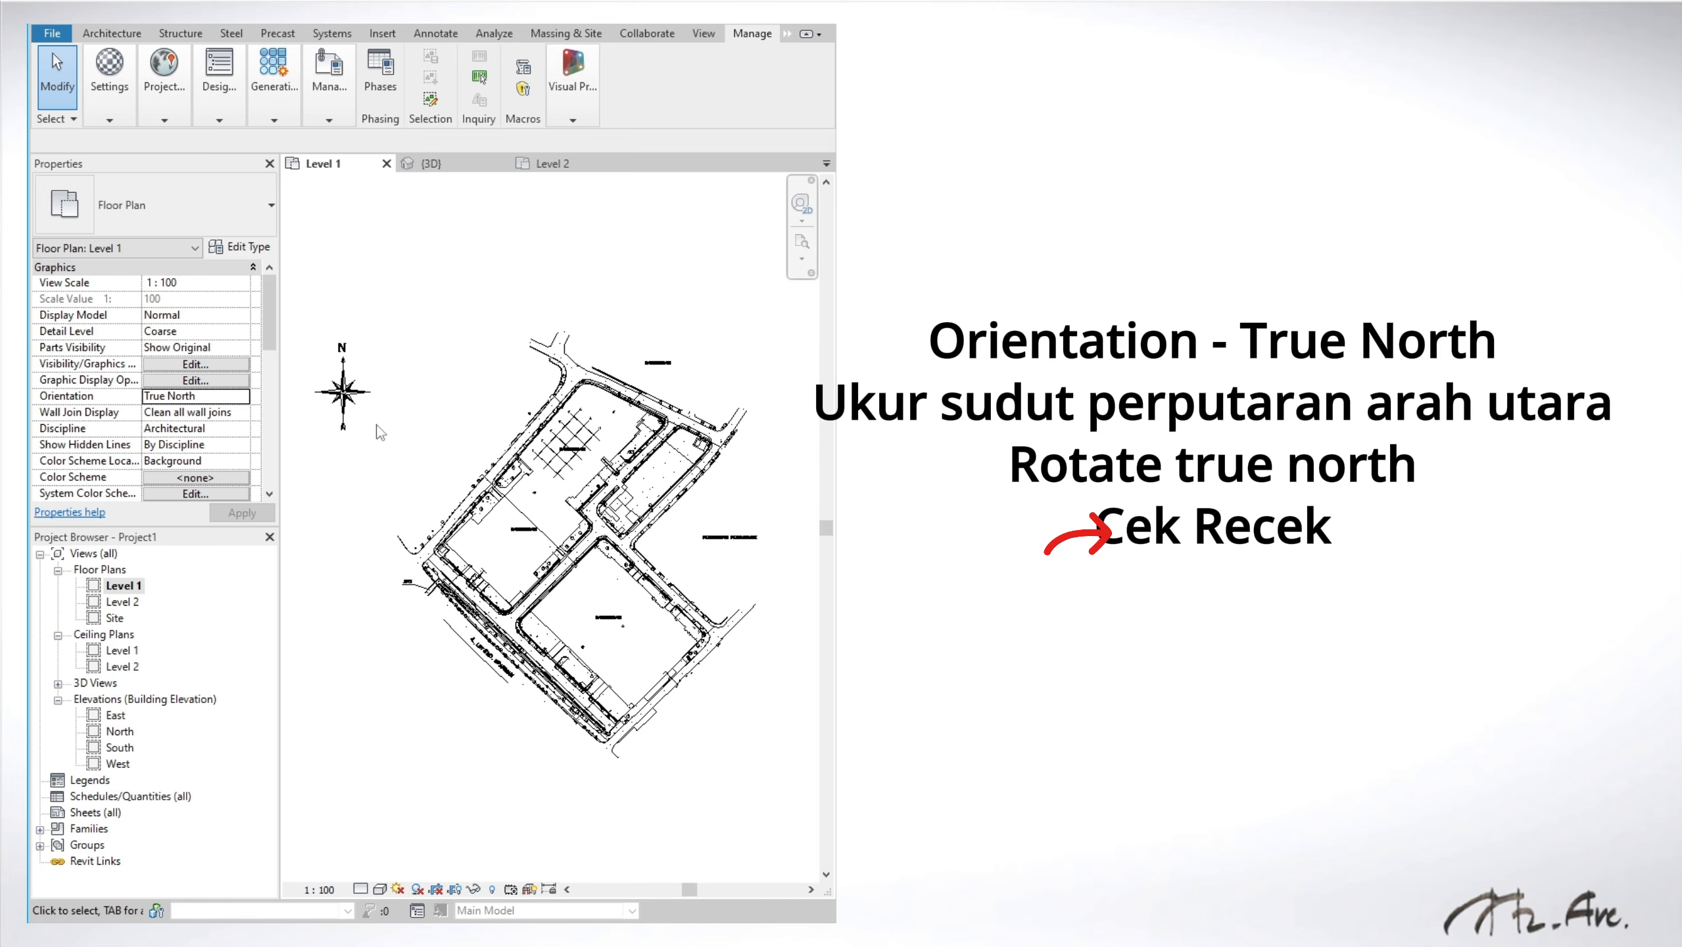
scroll(381, 432, up, 3)
scroll(472, 452, down, 5)
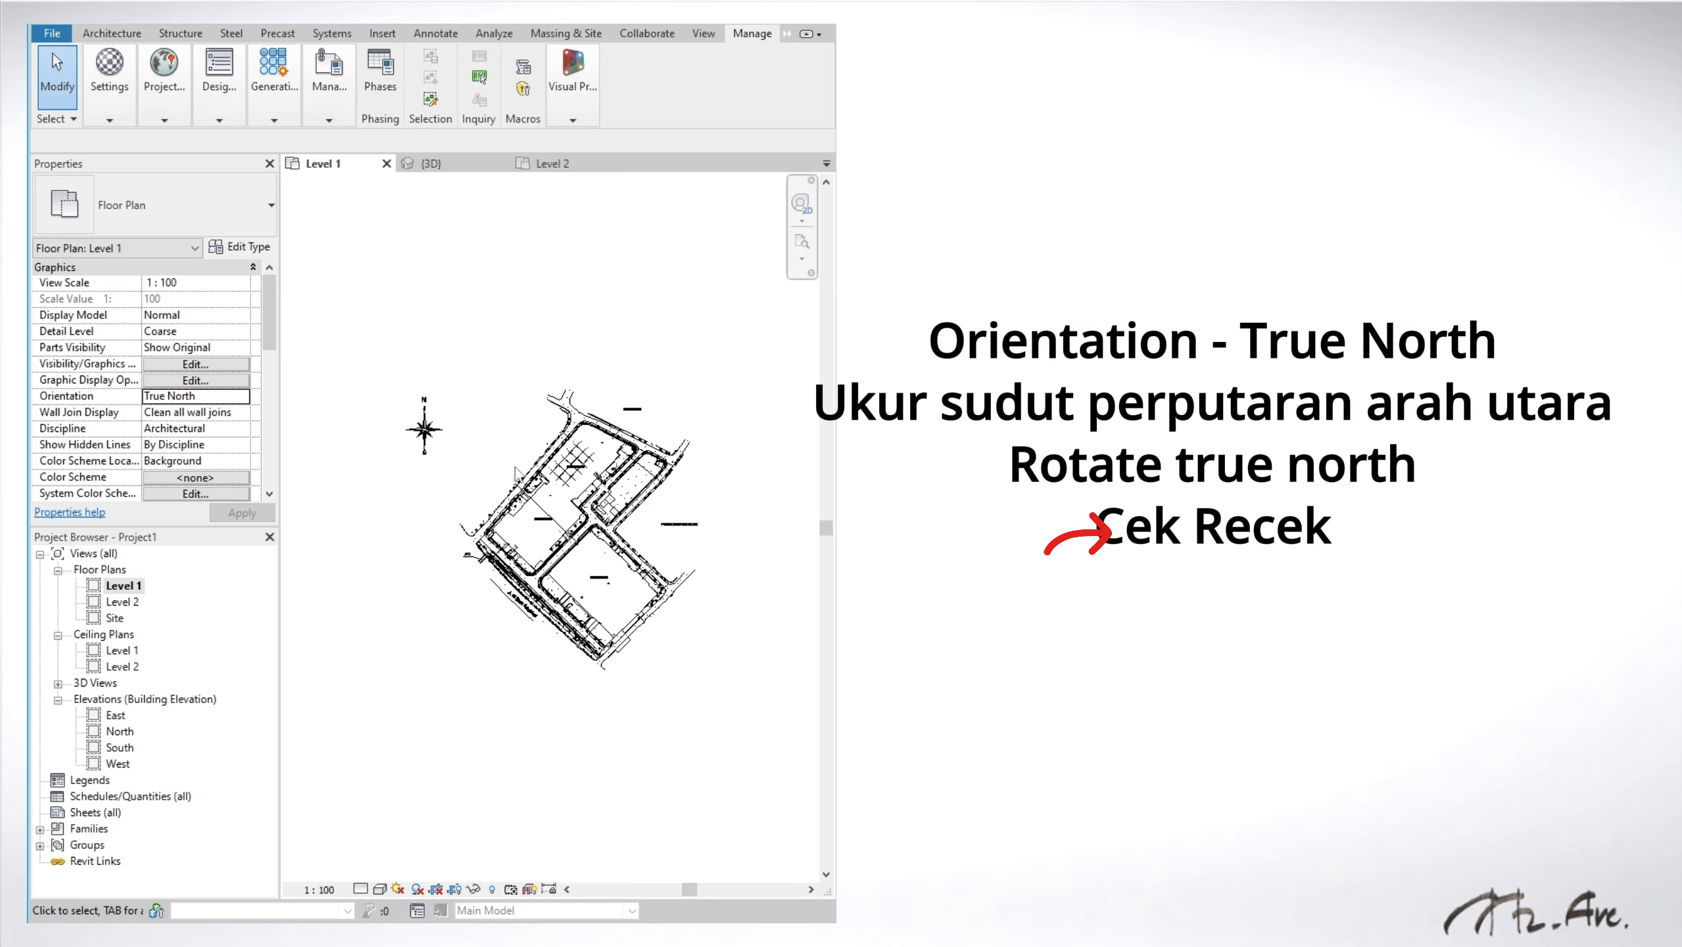
scroll(514, 466, up, 3)
scroll(644, 438, down, 3)
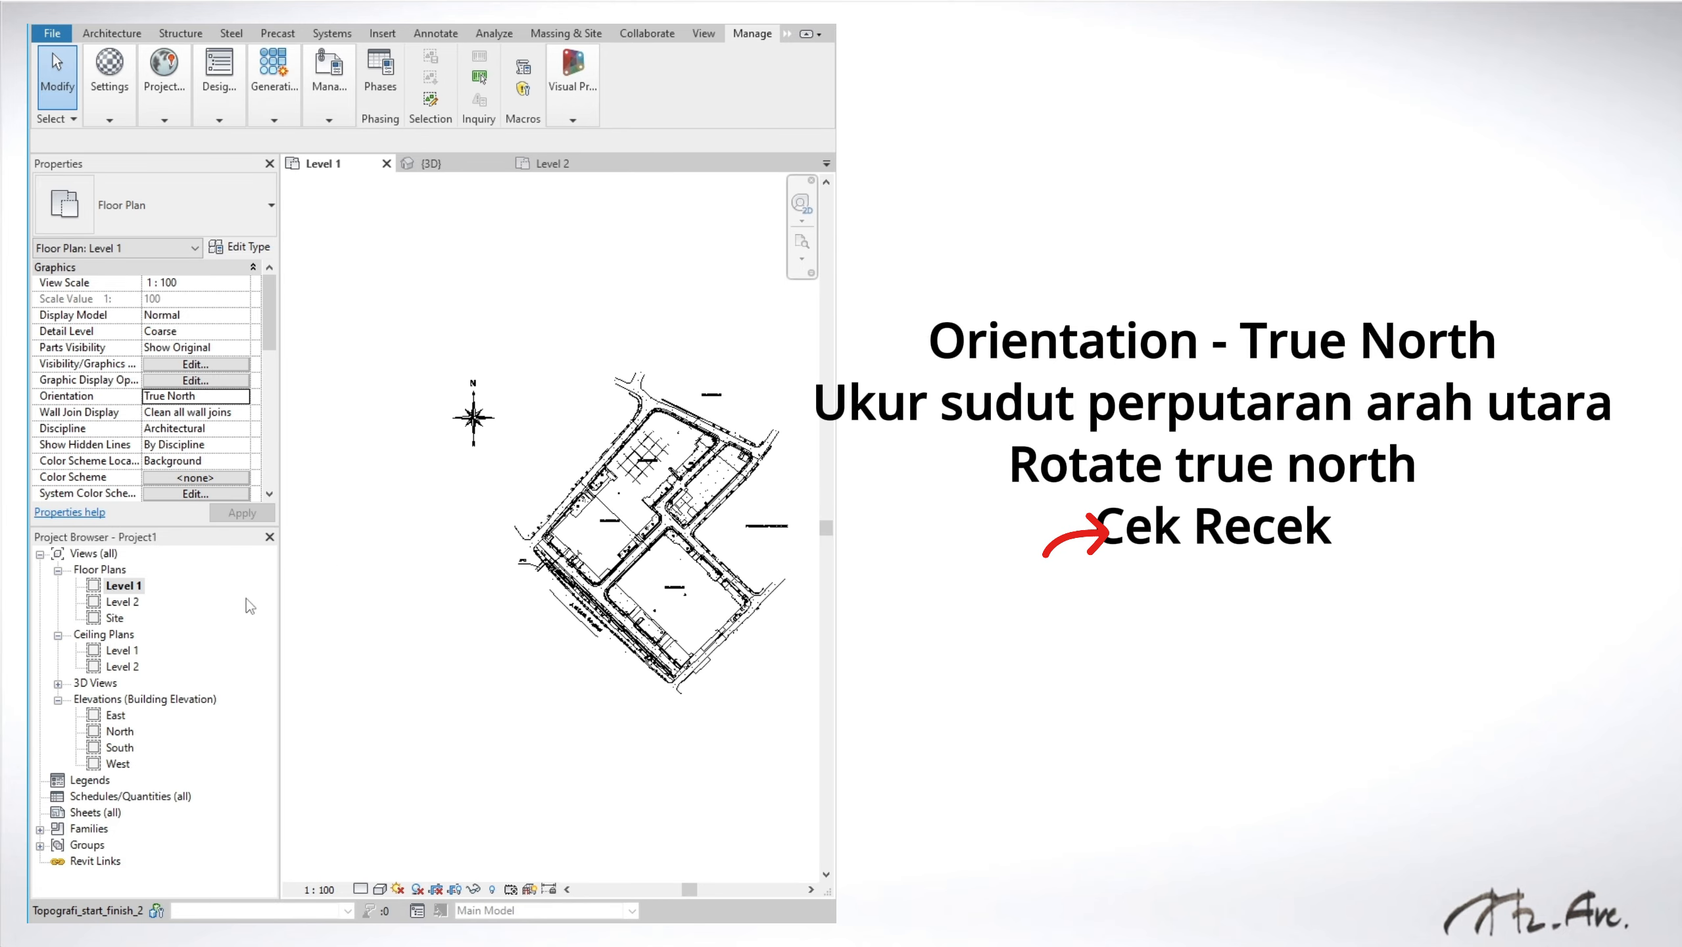
Step: Open the Level 2 floor plan, view its grid, and open its Orientation setting
double_click(136, 600)
scroll(398, 521, down, 4)
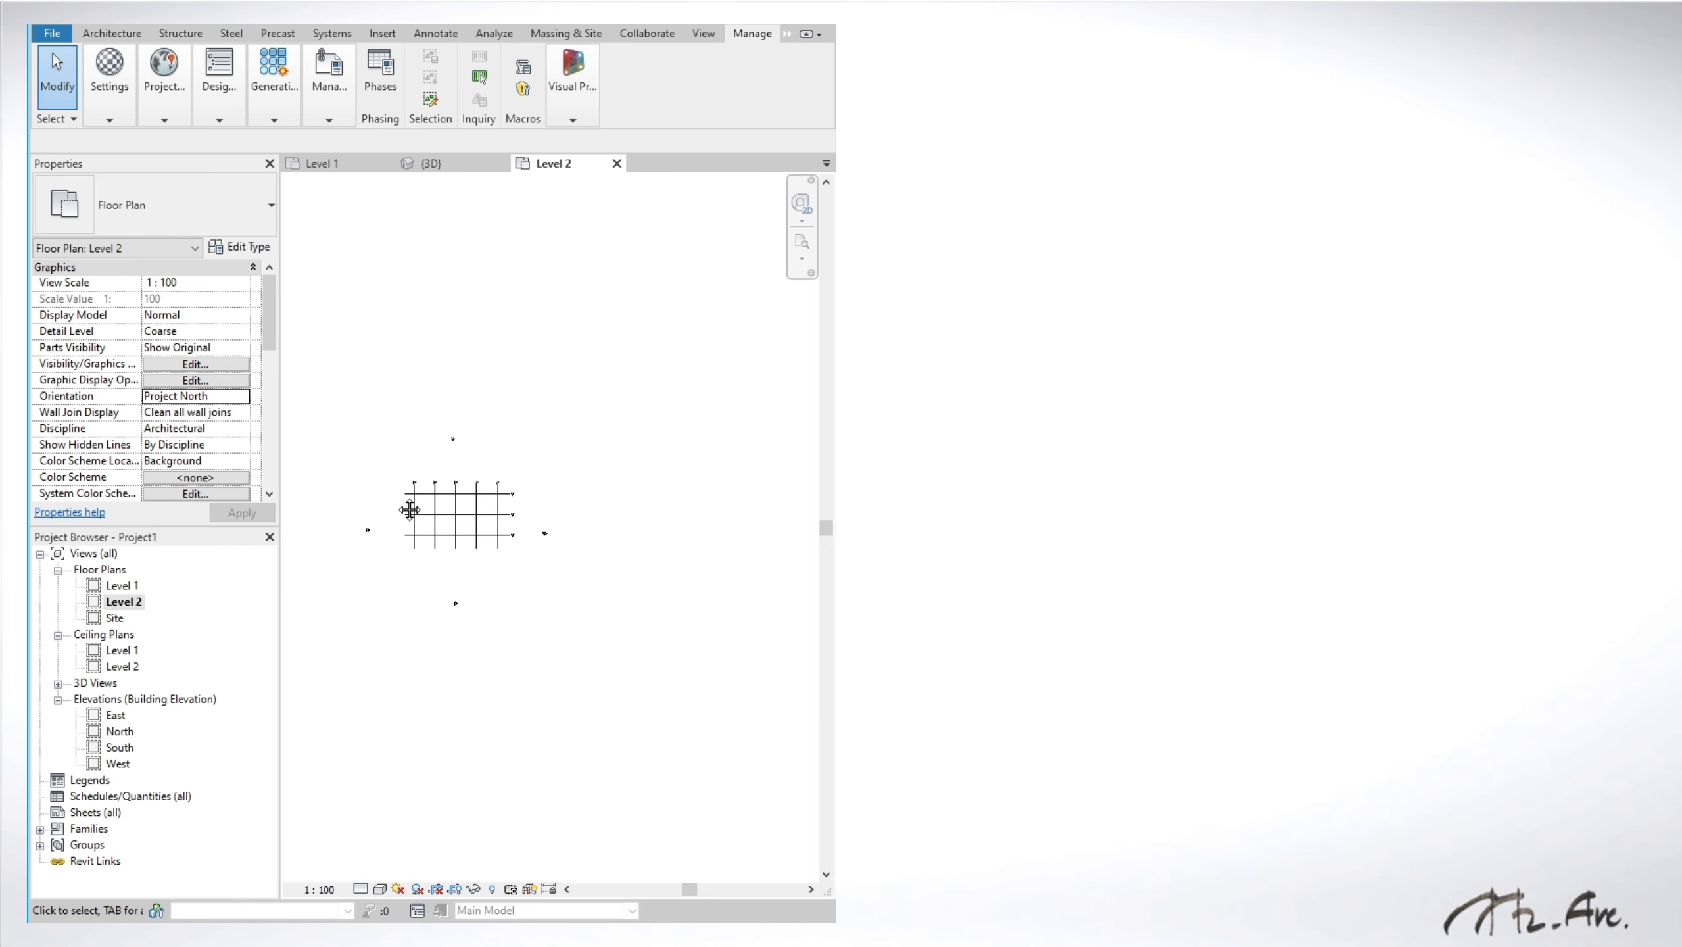
middle_drag(410, 509, 501, 587)
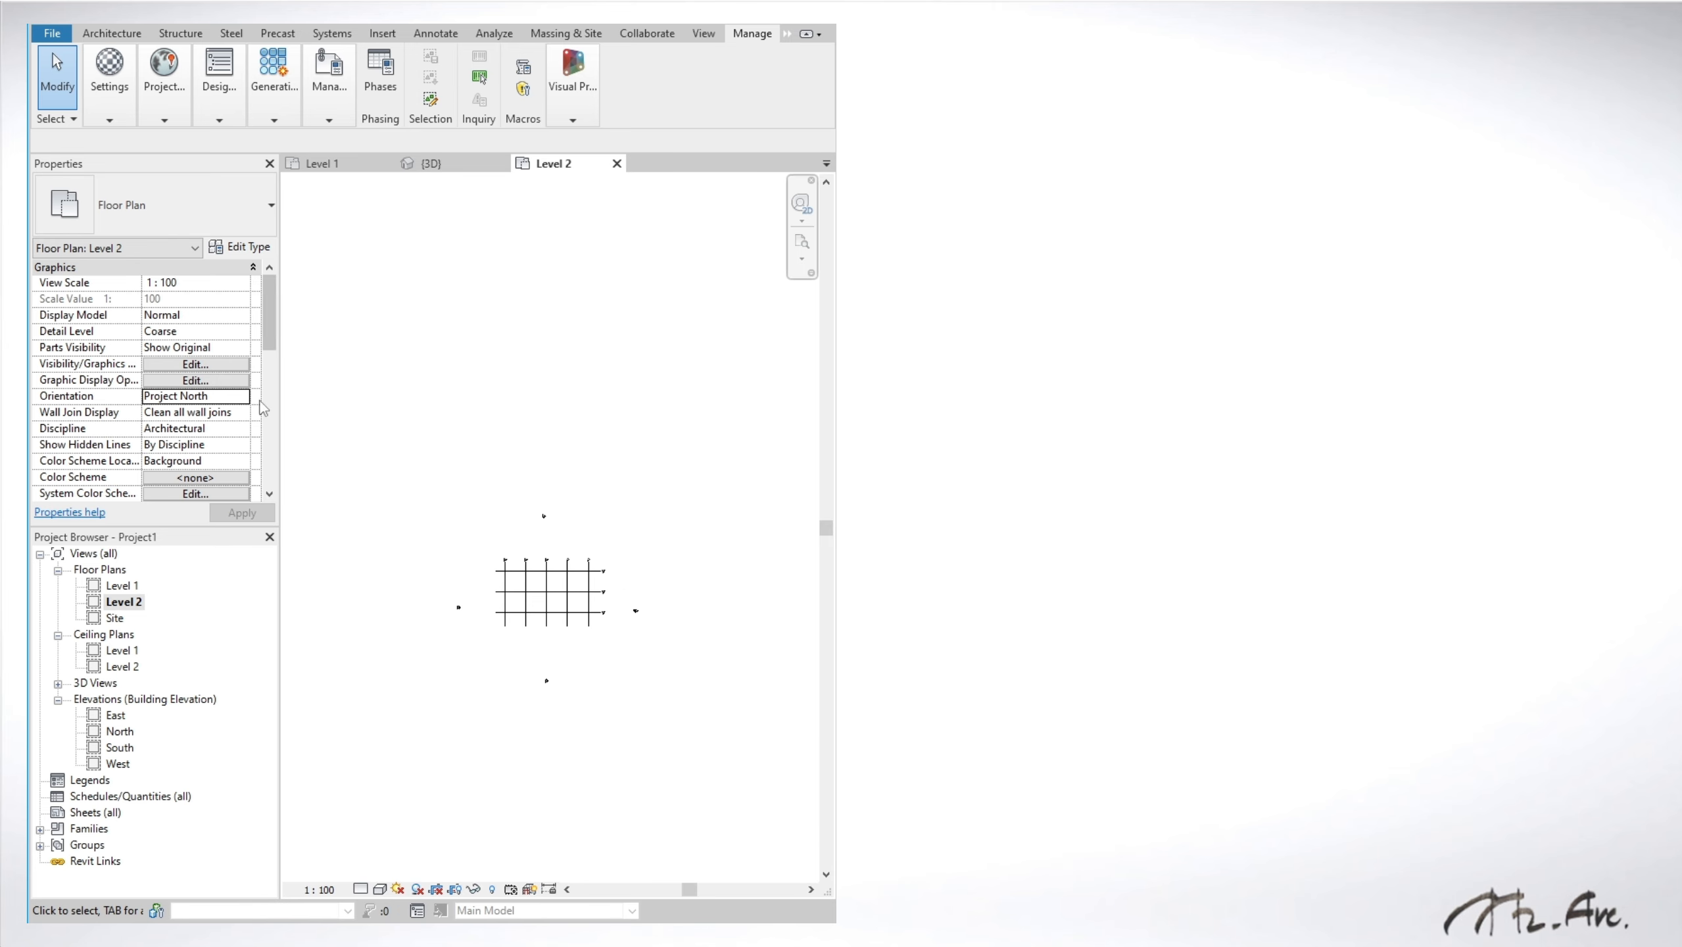
click(241, 395)
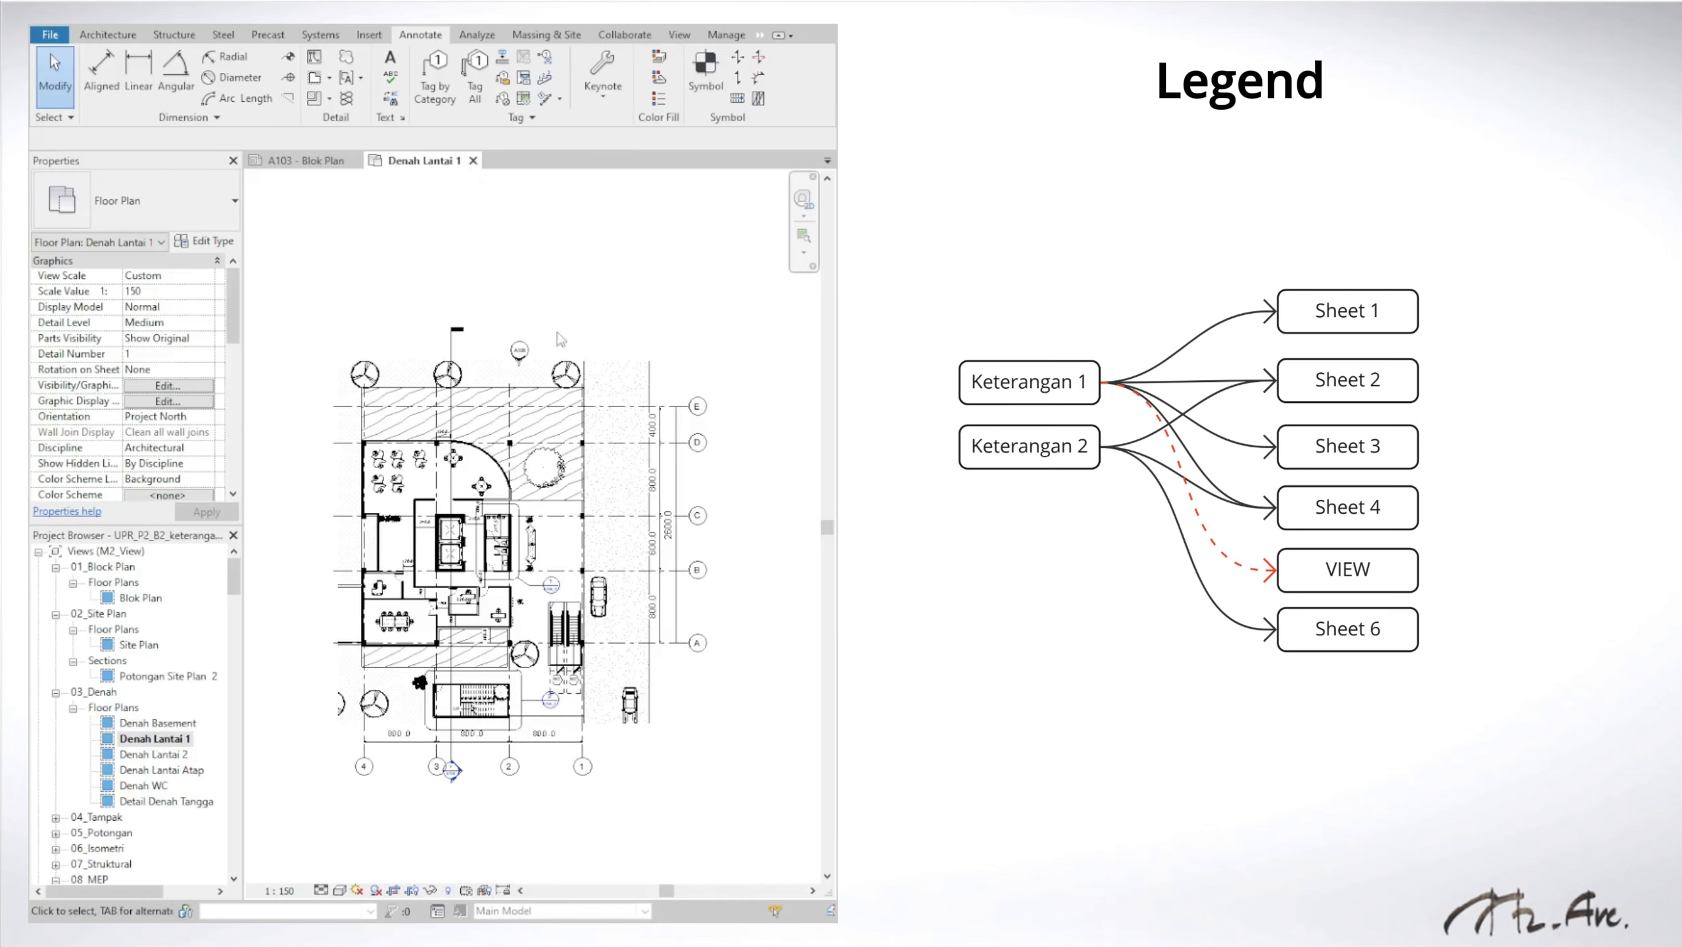
Step: Review the sheets A103 - Blok Plan, A104 - Site plan and A105 - Denah Lt 1 dan Basement, and locate Legends in the project
scroll(130, 806, down, 5)
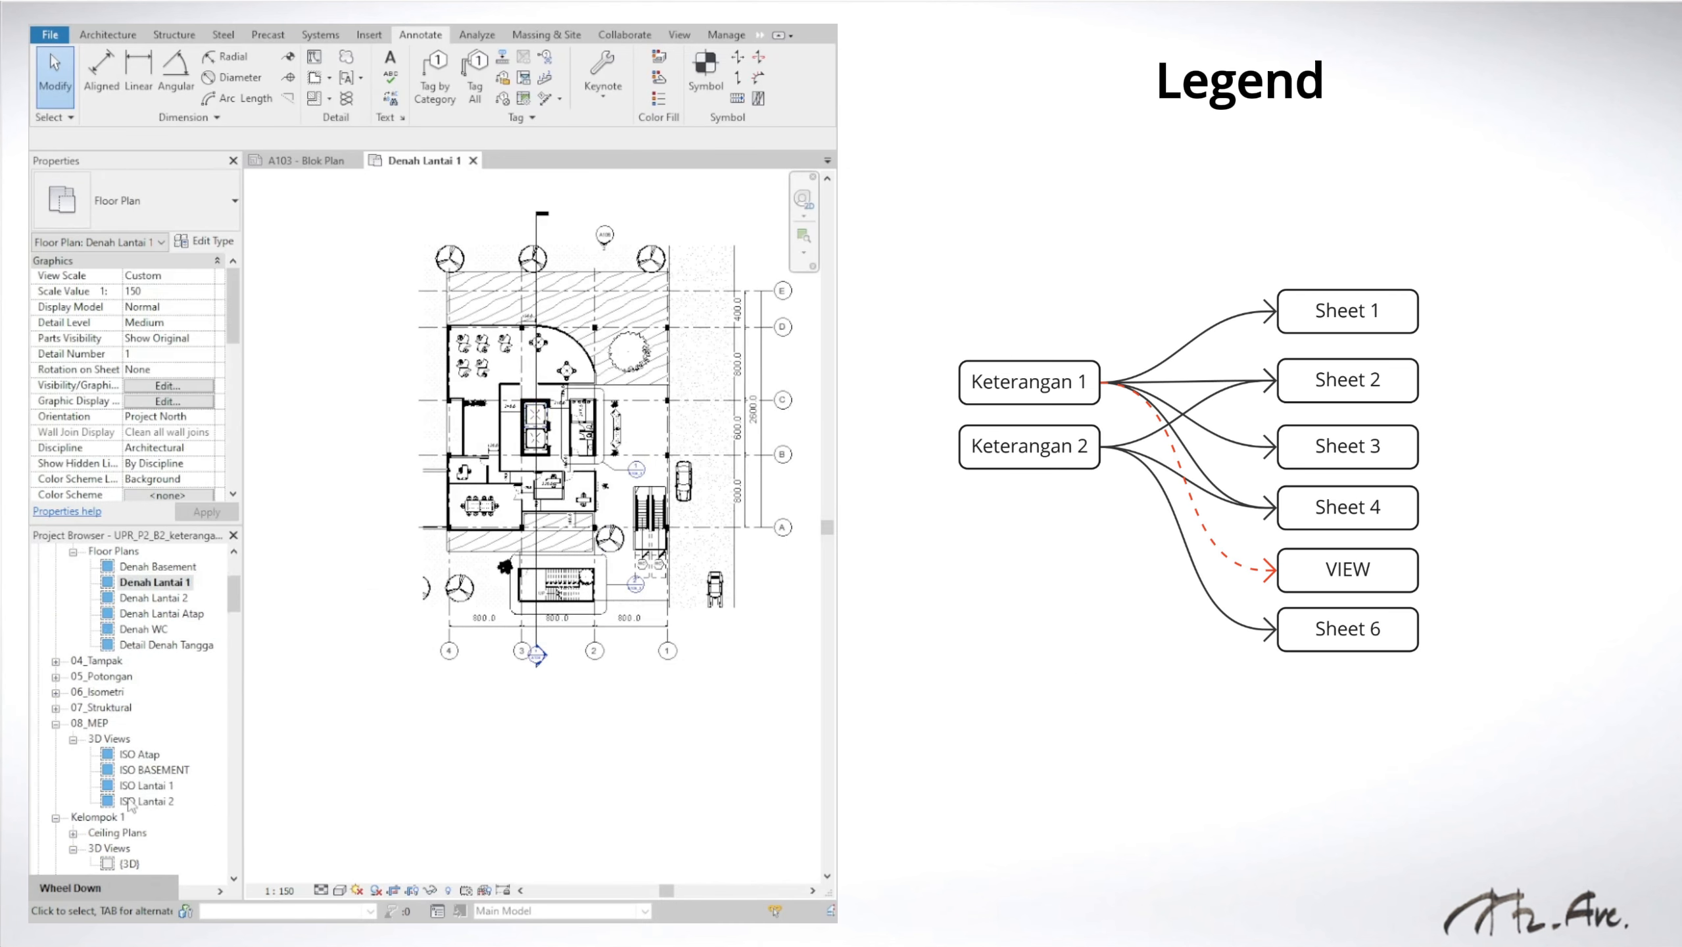
scroll(130, 805, down, 4)
double_click(127, 816)
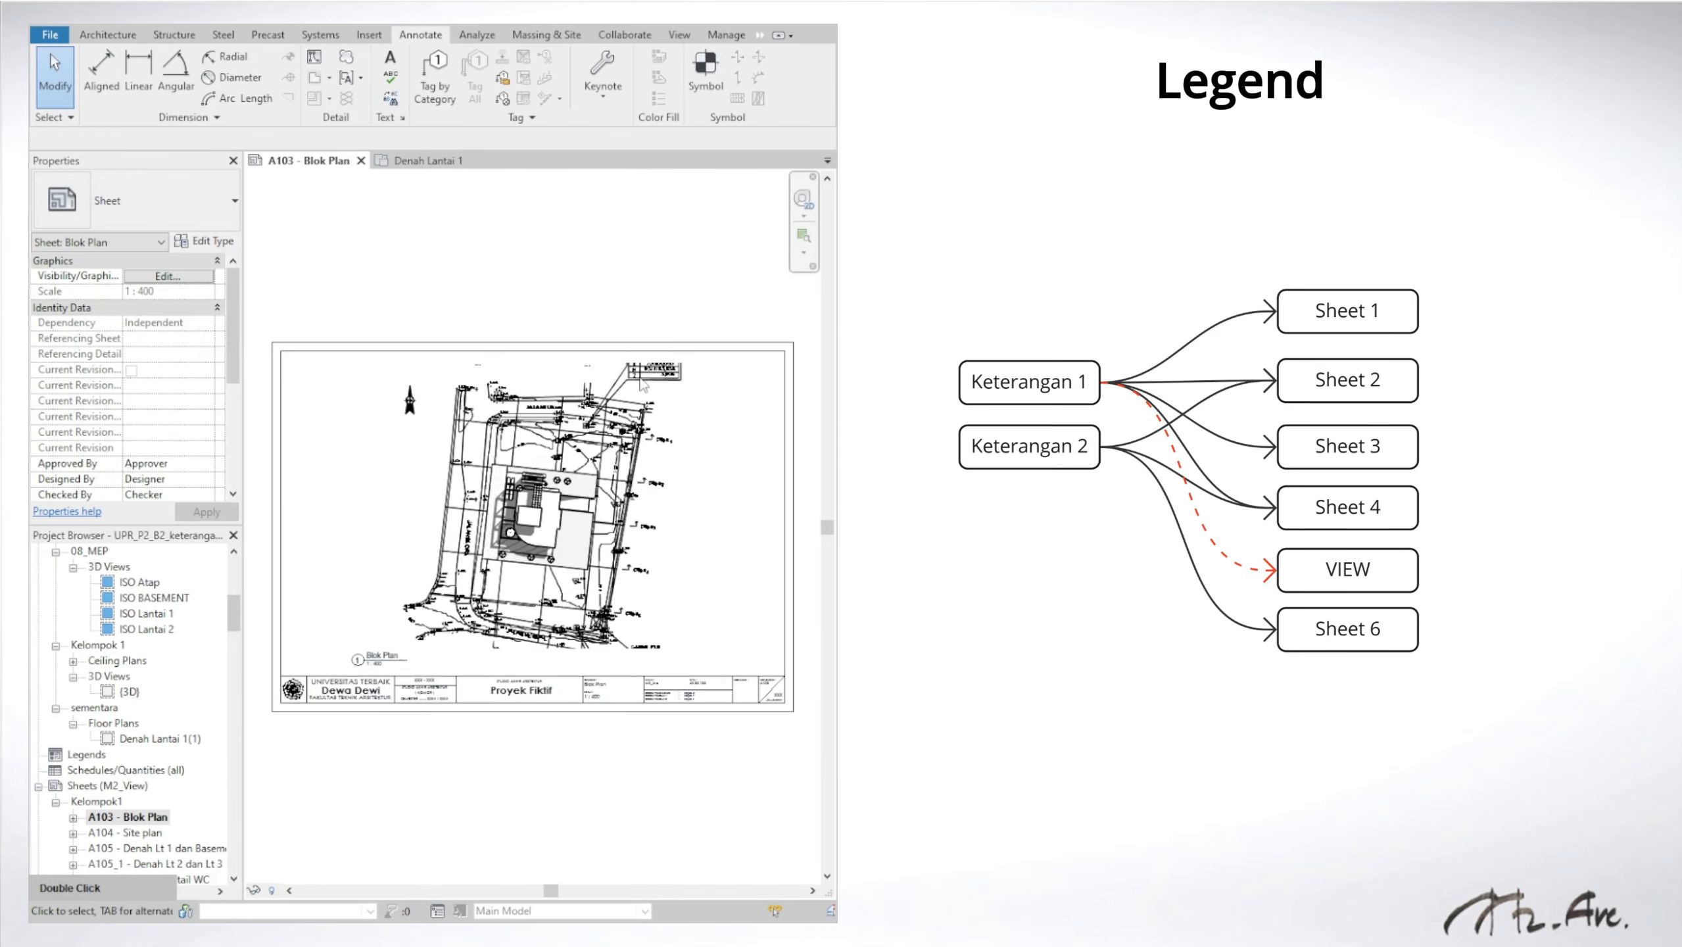
double_click(125, 833)
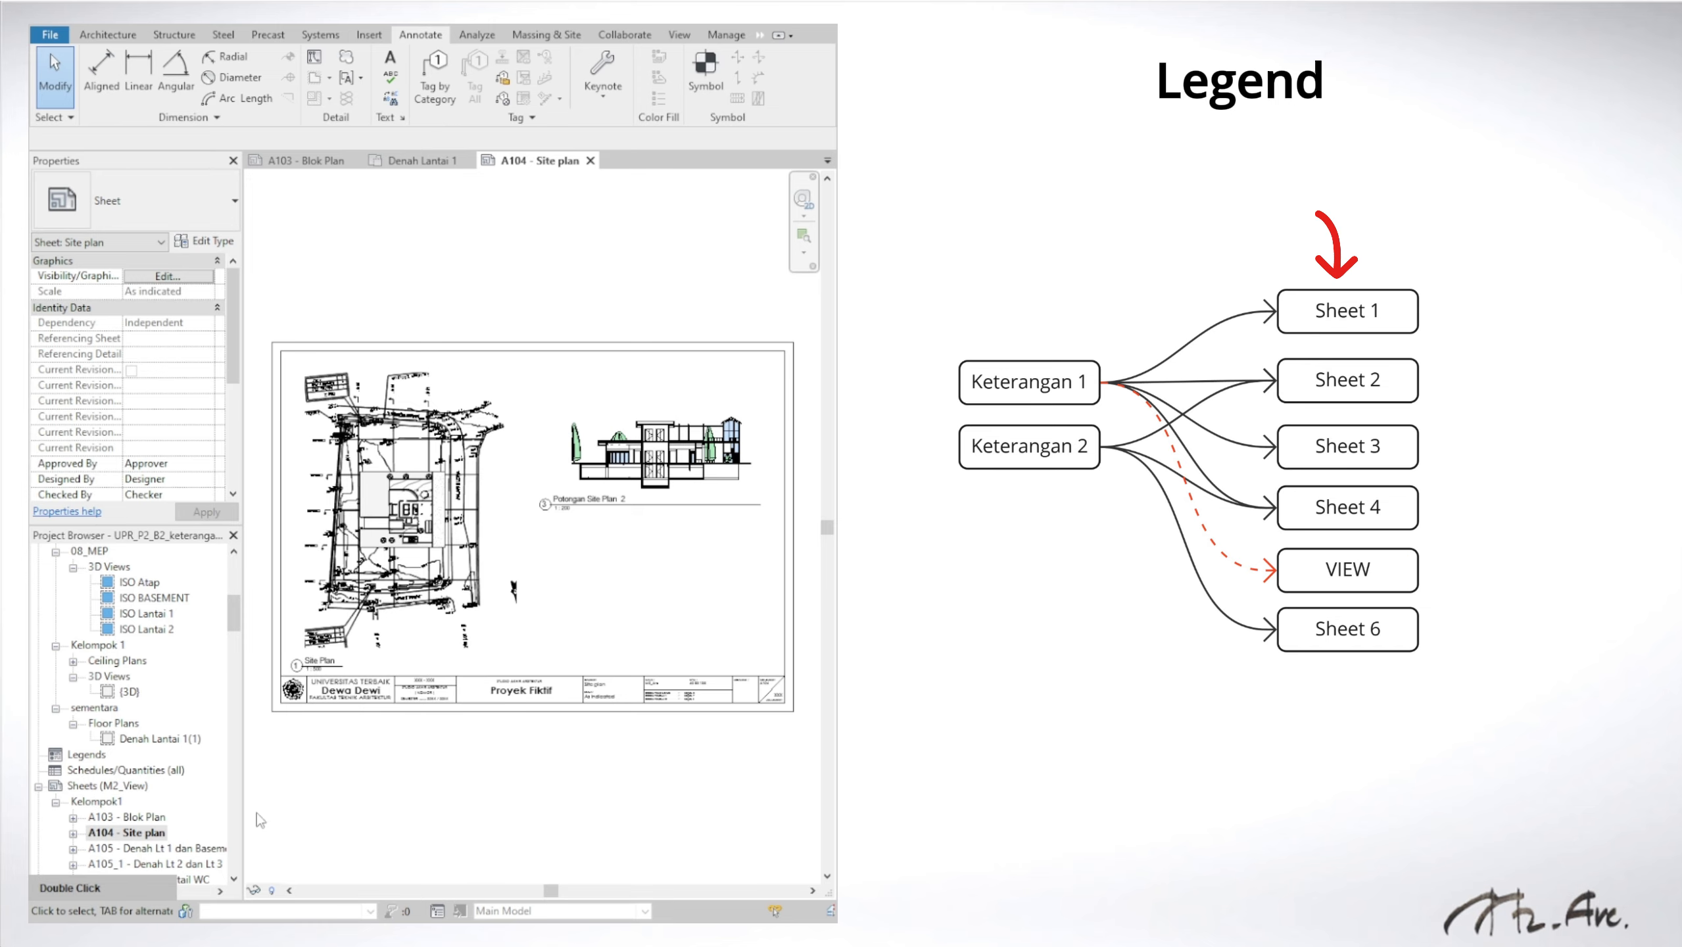
double_click(133, 849)
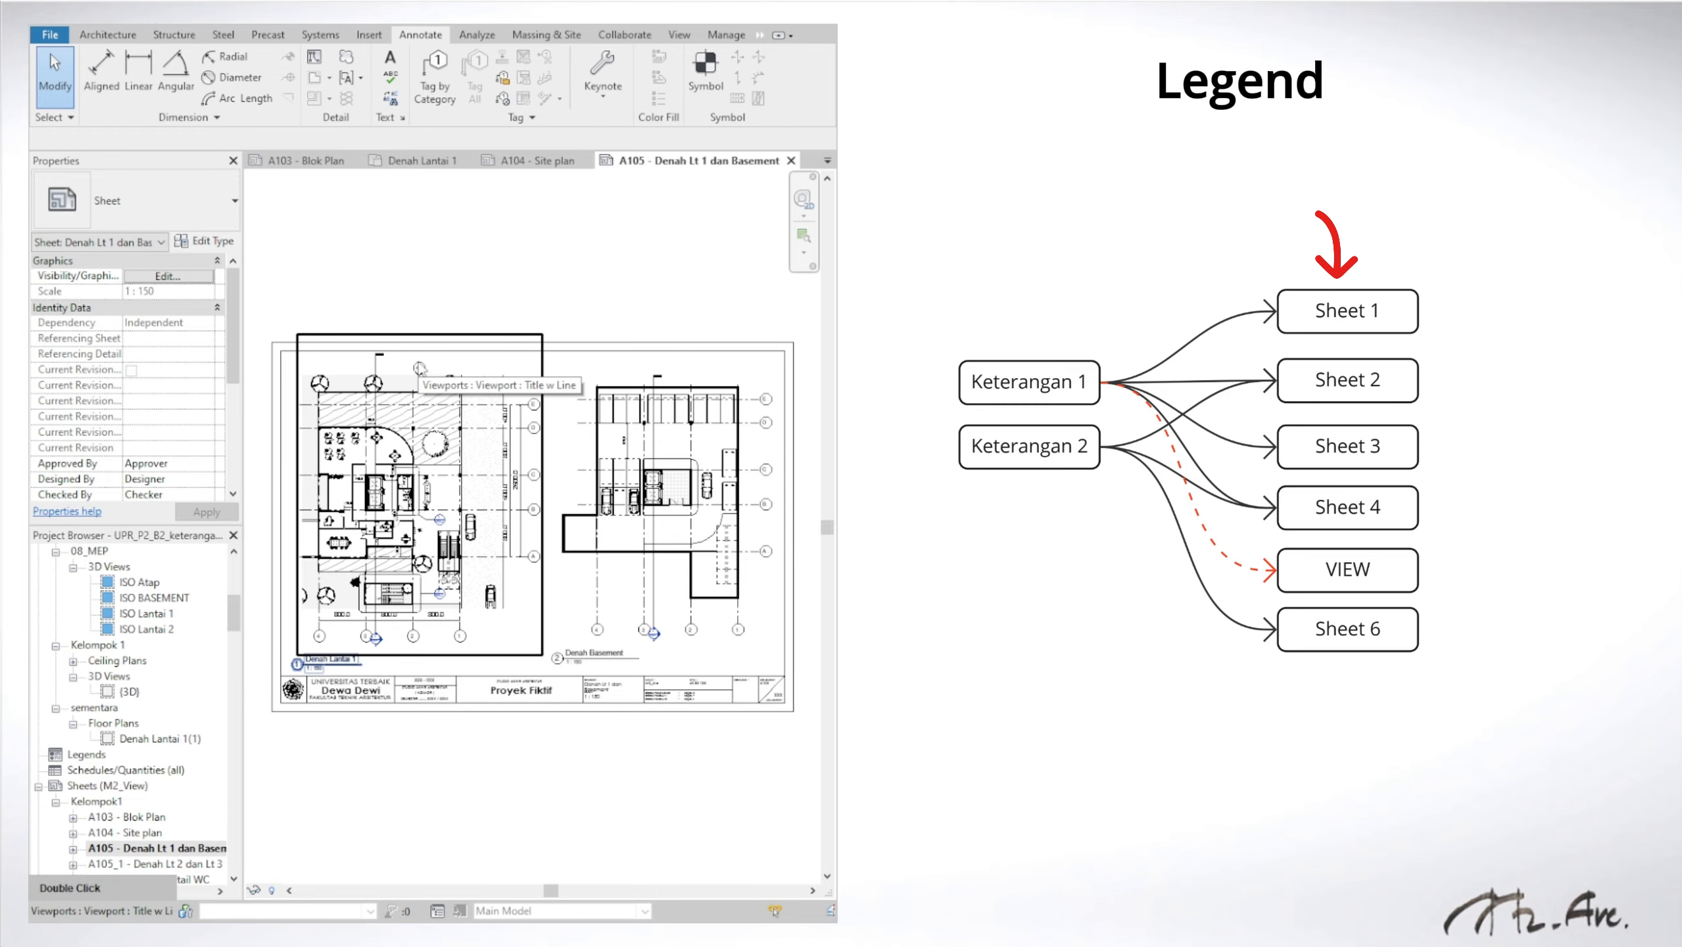
scroll(165, 742, up, 1)
scroll(402, 619, down, 2)
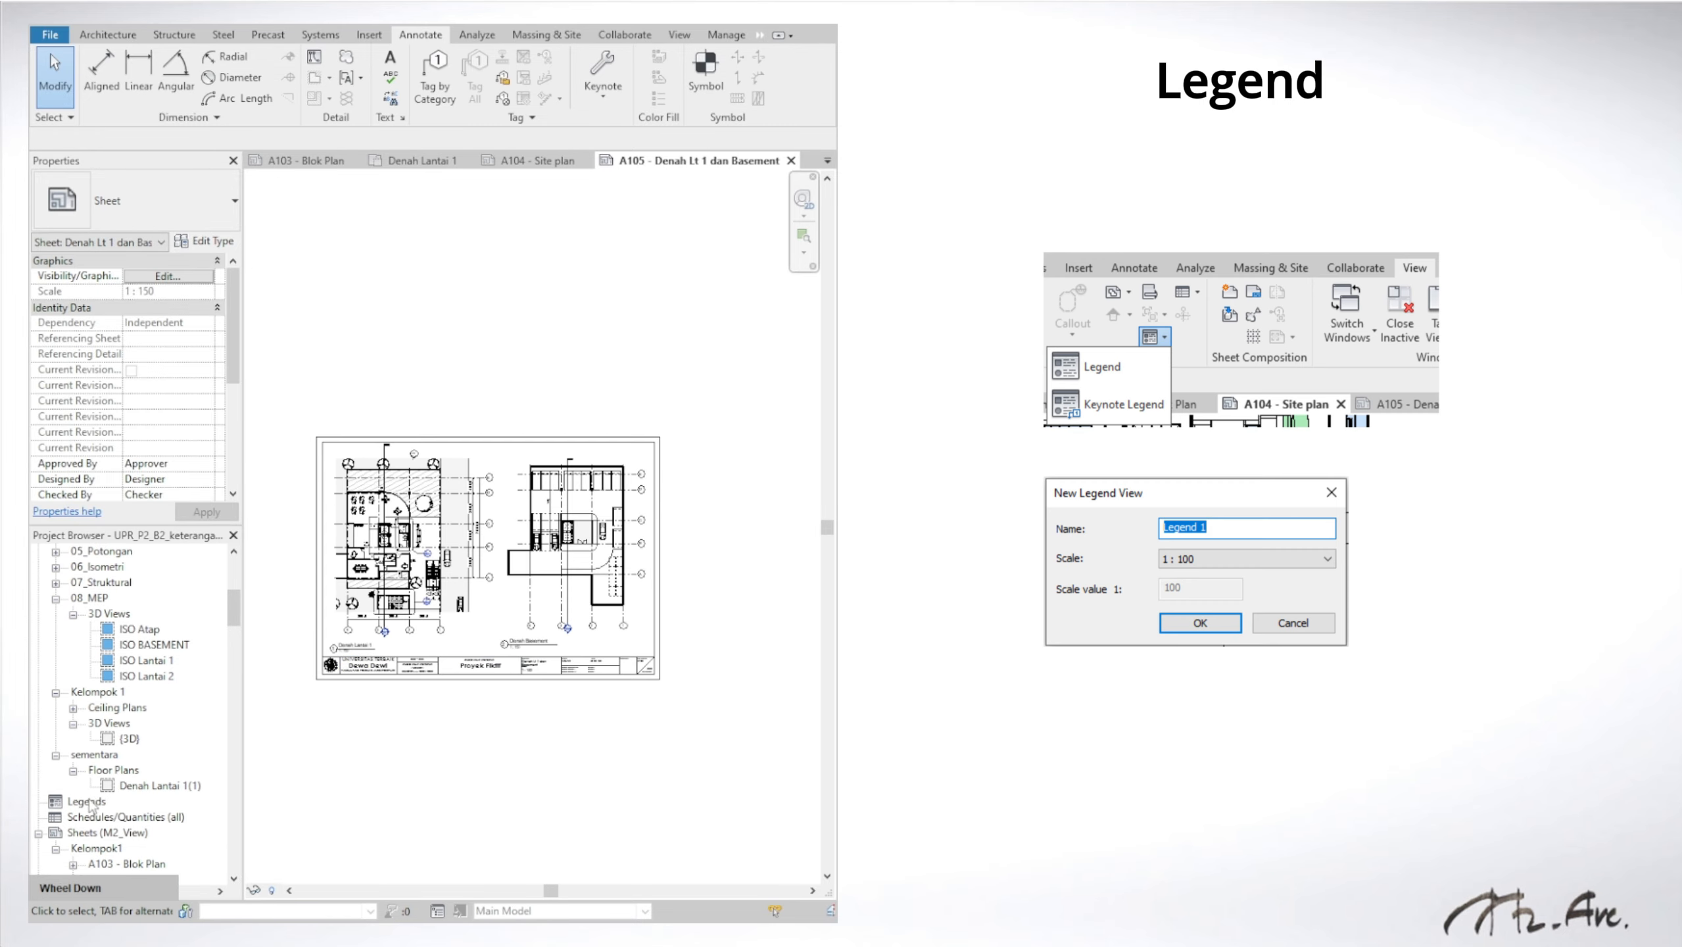
Step: Create a legend view named Contoh Keterangan at 1 : 100 scale and list it under Legends in the project
right_click(90, 803)
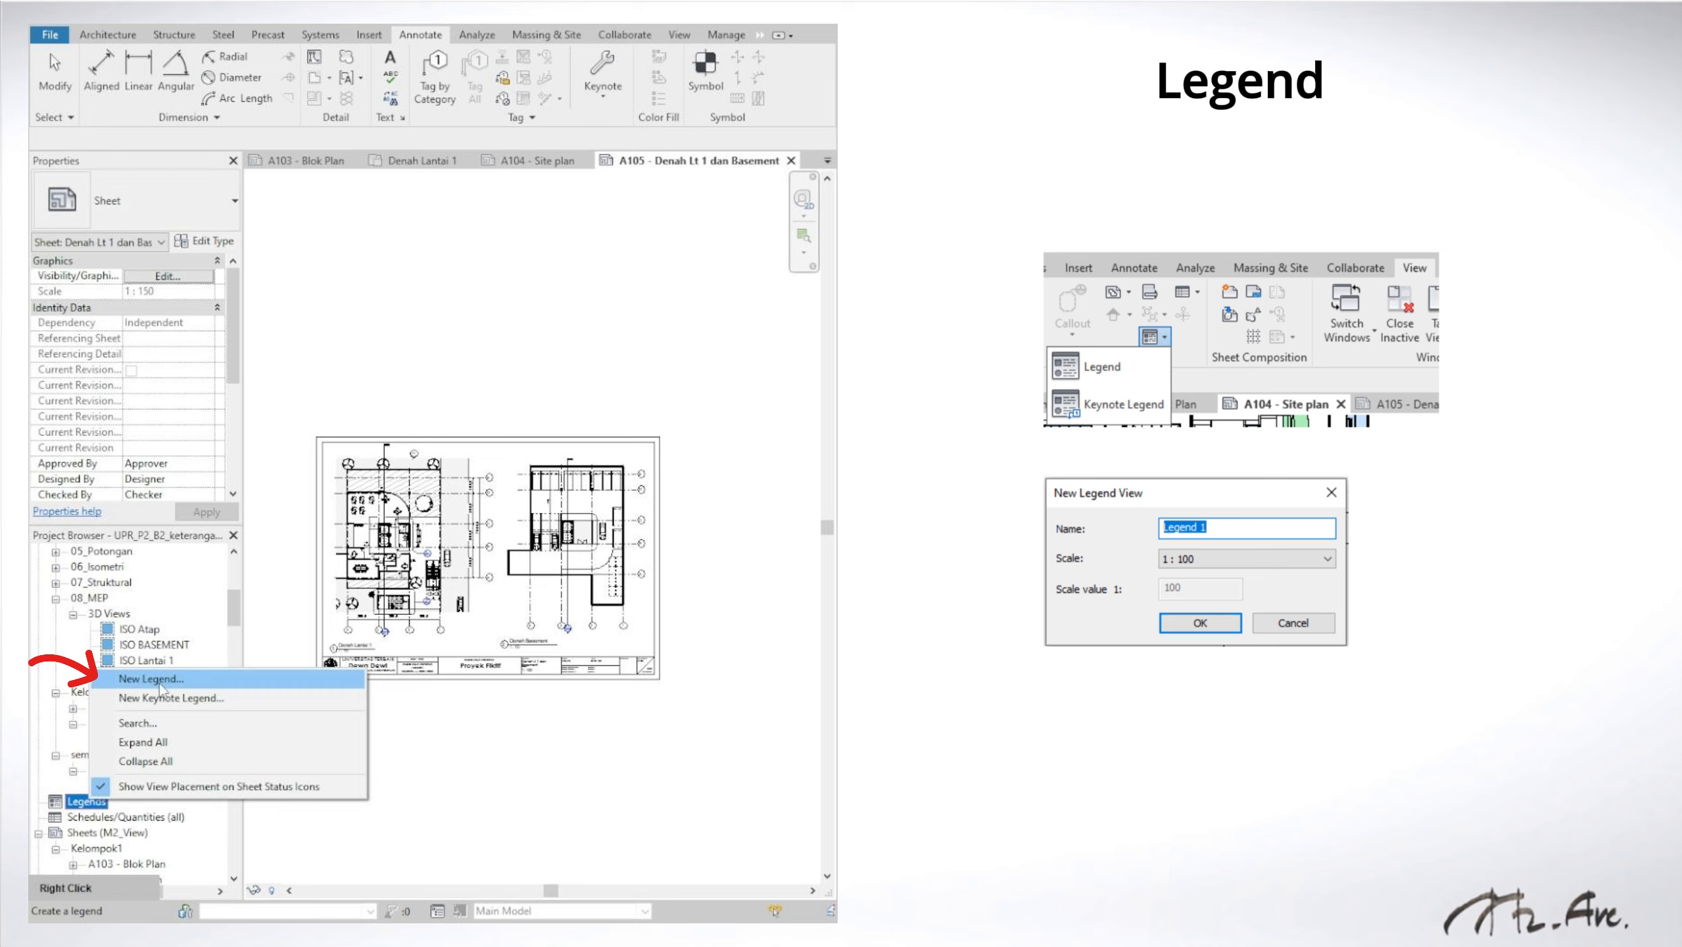
click(679, 33)
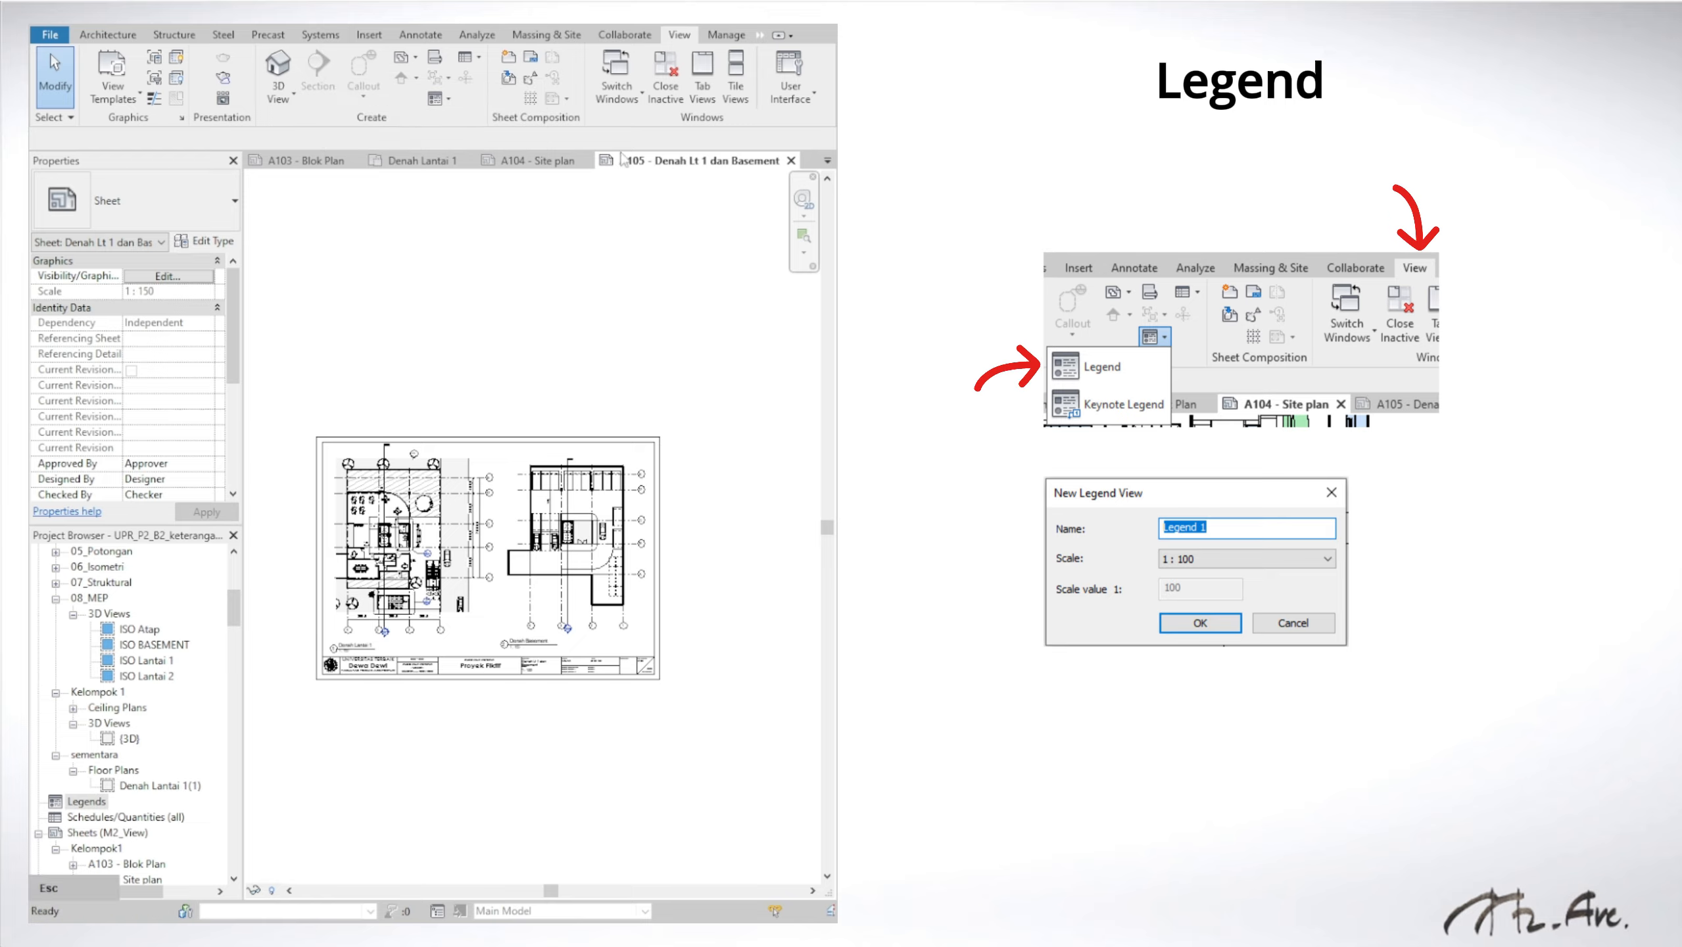
click(438, 98)
click(398, 127)
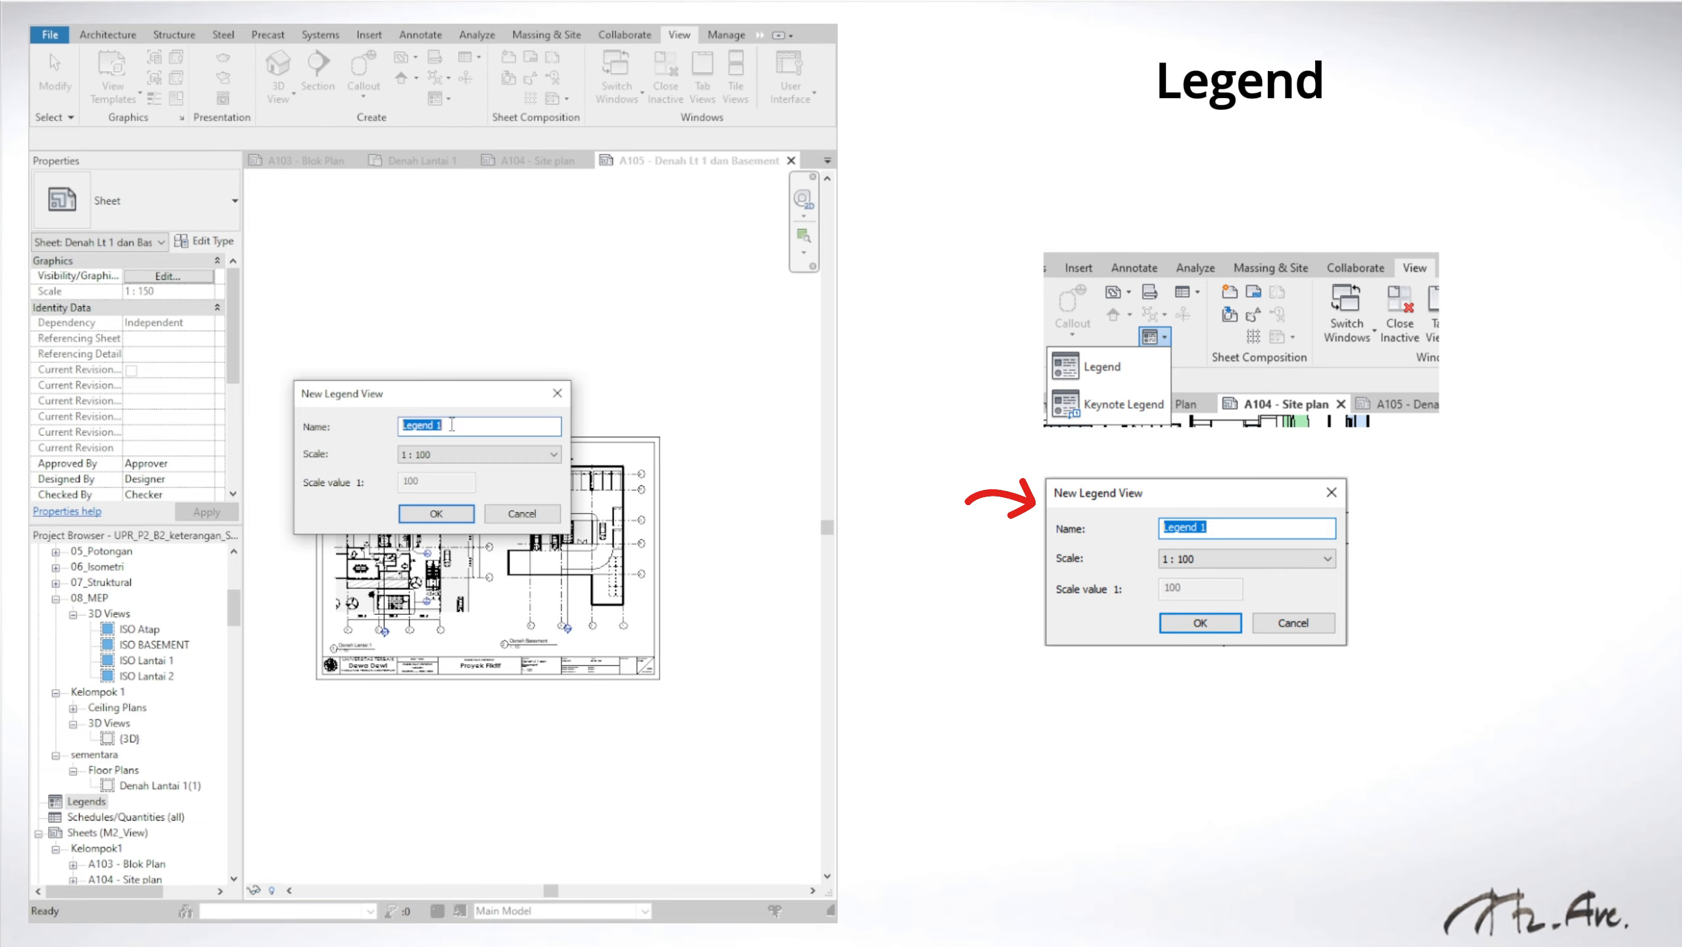
key(shift)
text(Contoh Ke)
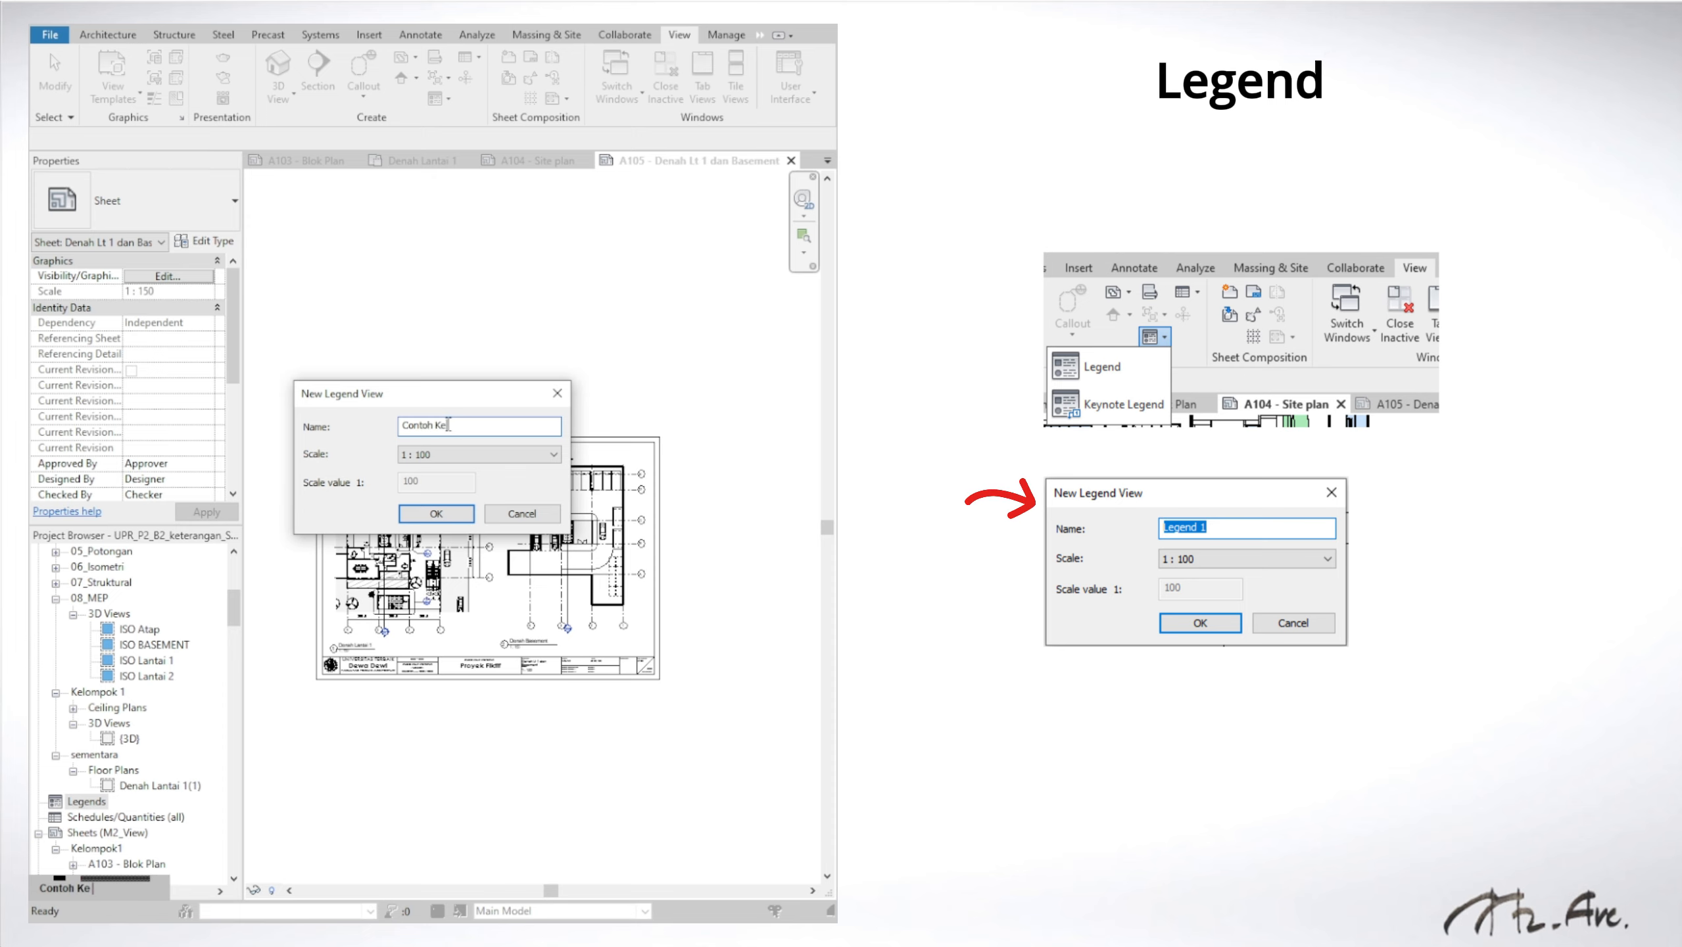
text(terangan)
click(490, 448)
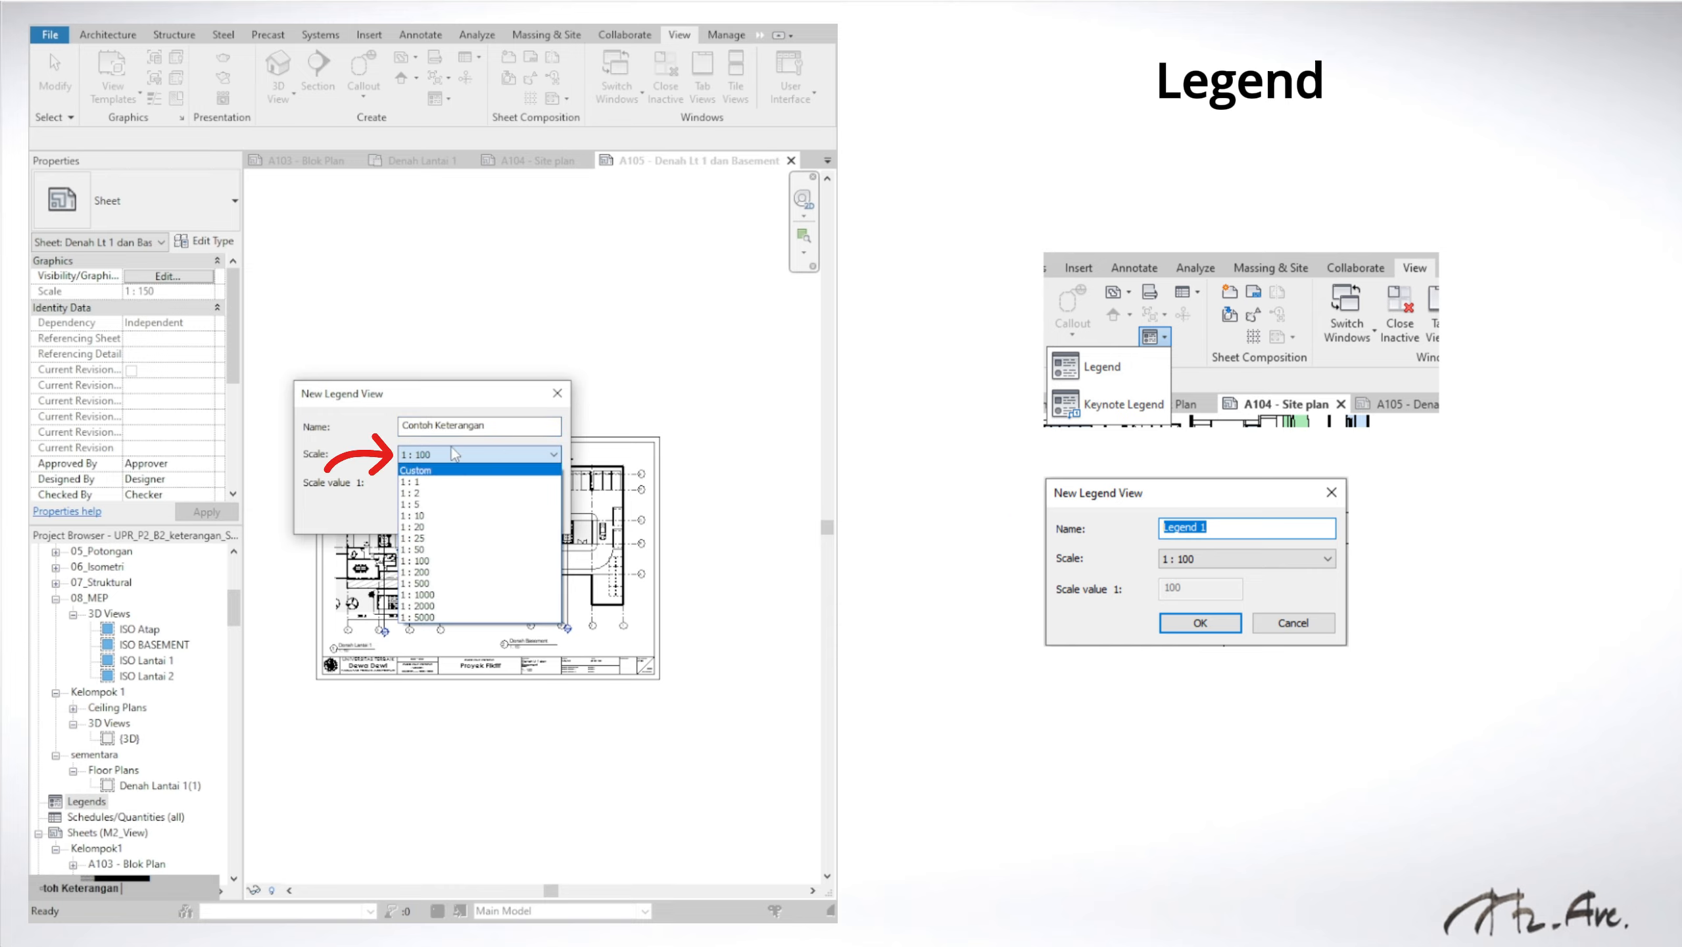
click(440, 560)
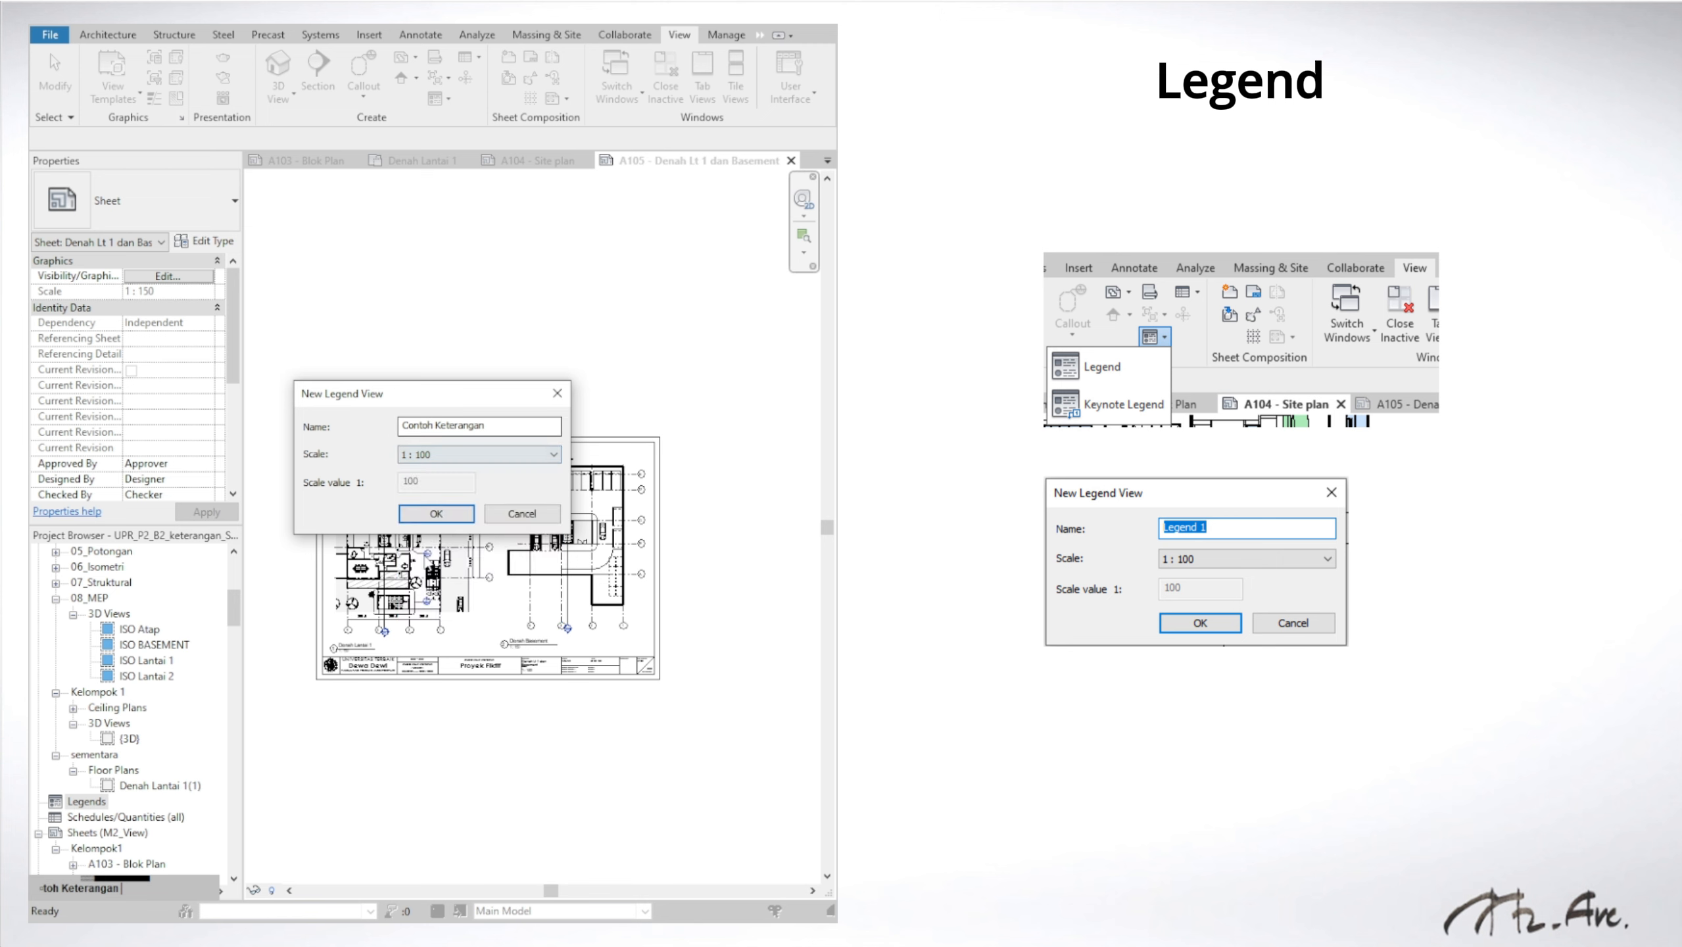
click(442, 514)
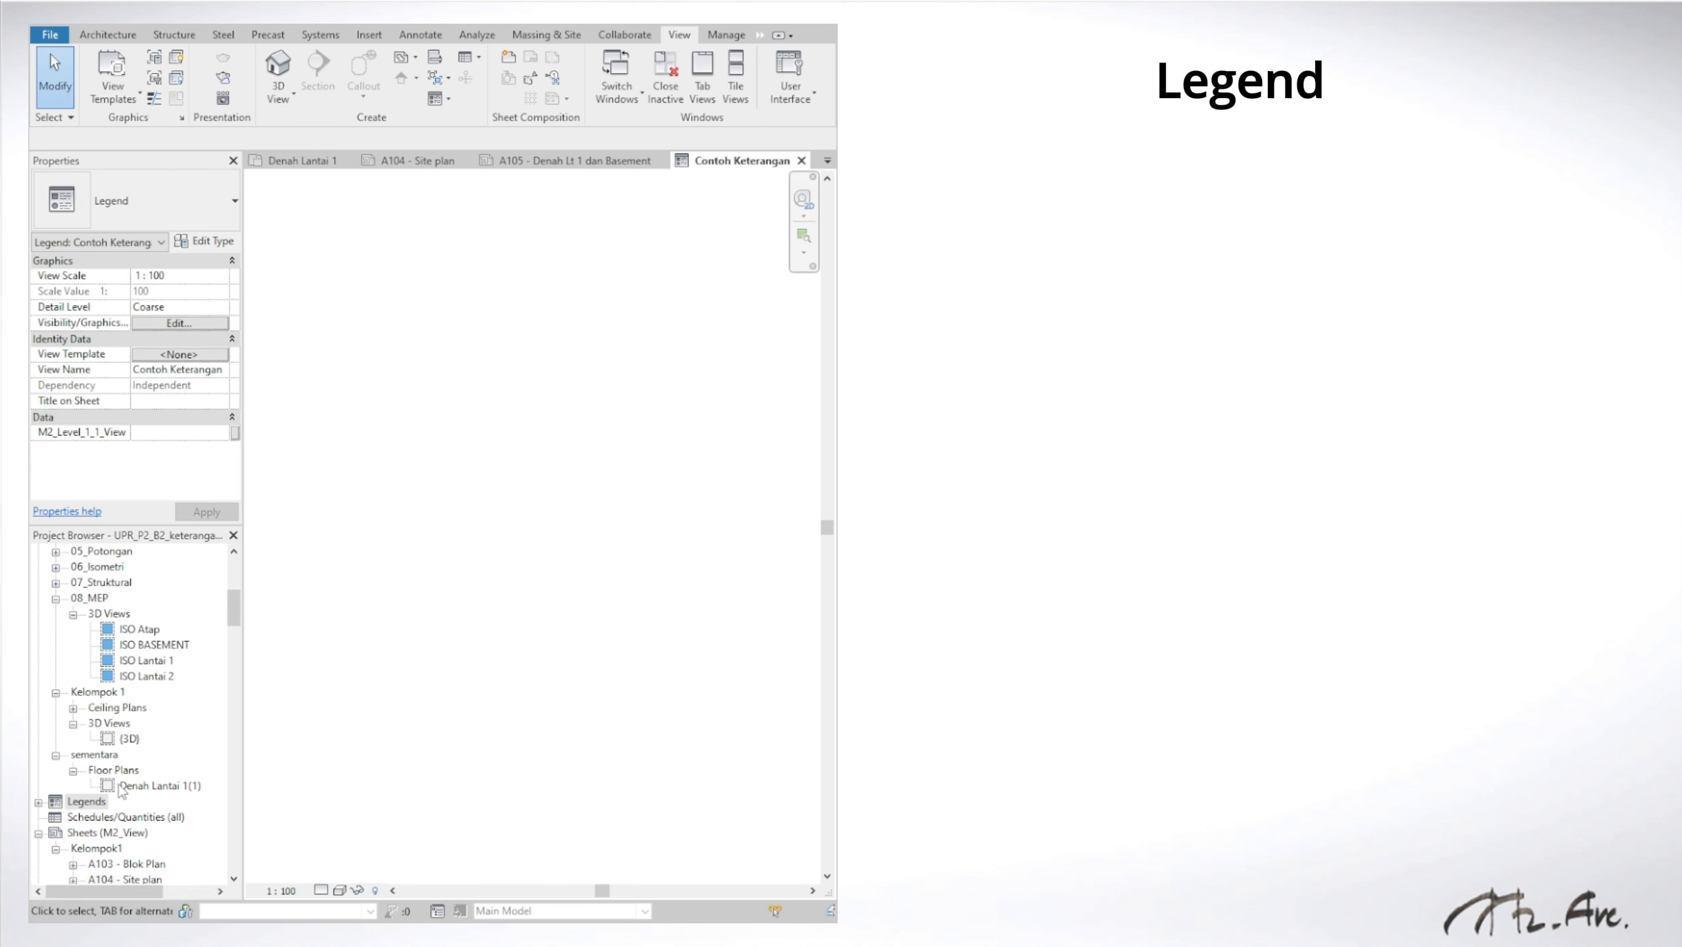
double_click(45, 804)
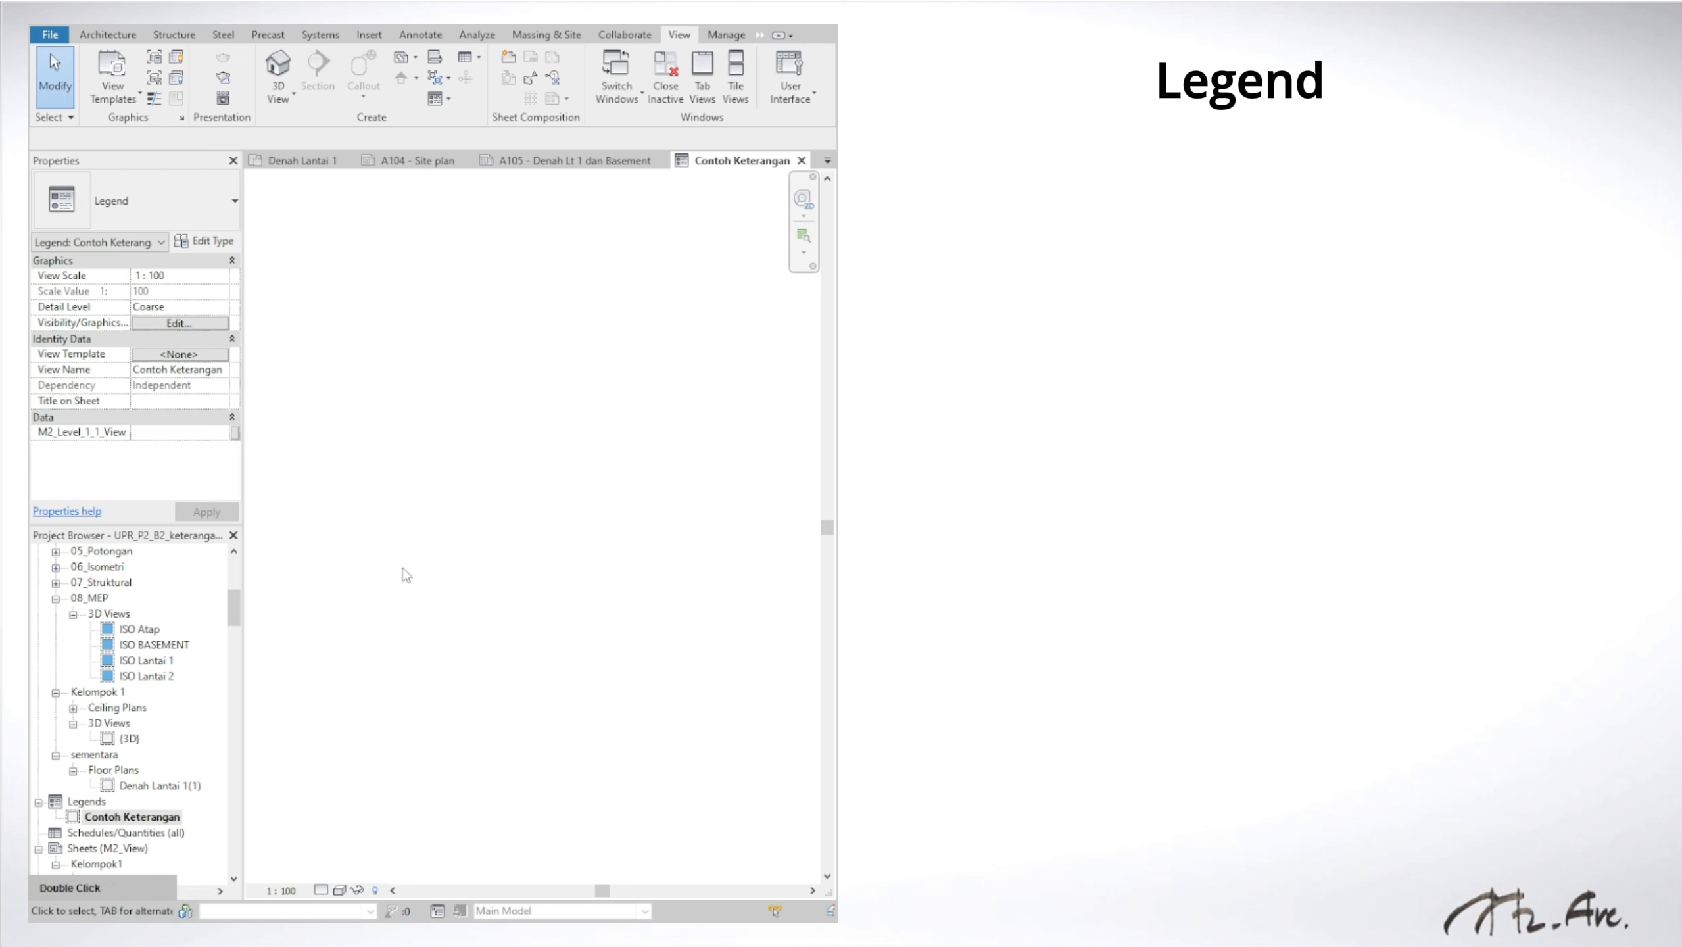
Step: Place the title text KETERANGAN in the legend using the M2_5 mm Arial text type
click(422, 35)
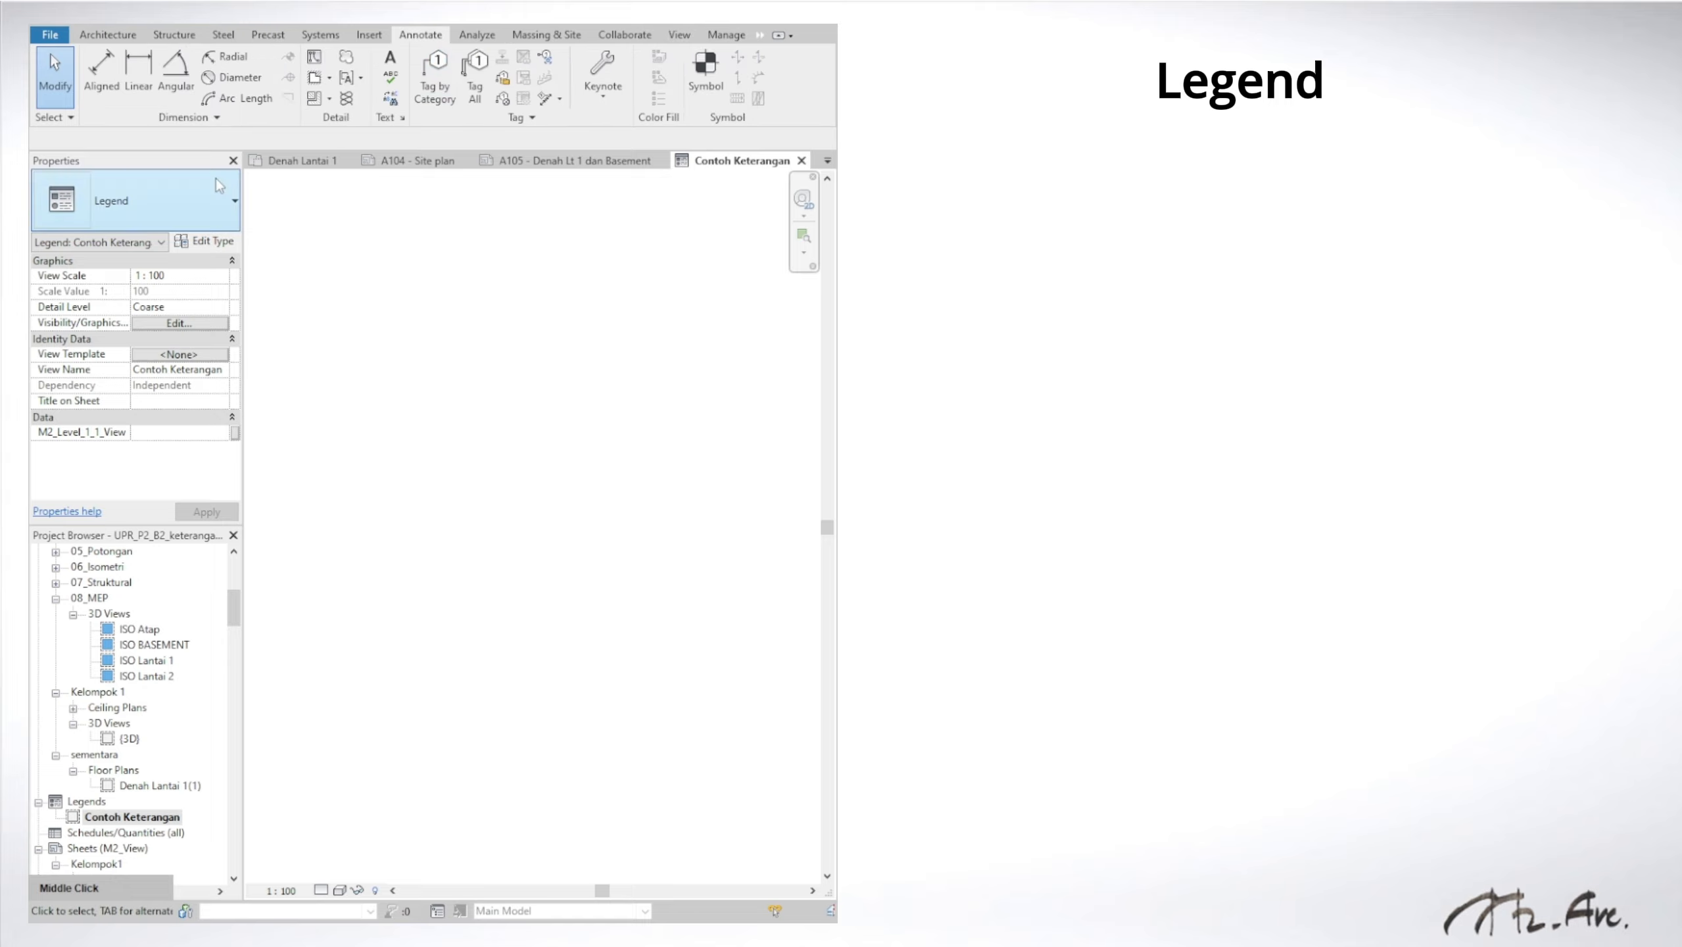
click(390, 63)
click(133, 200)
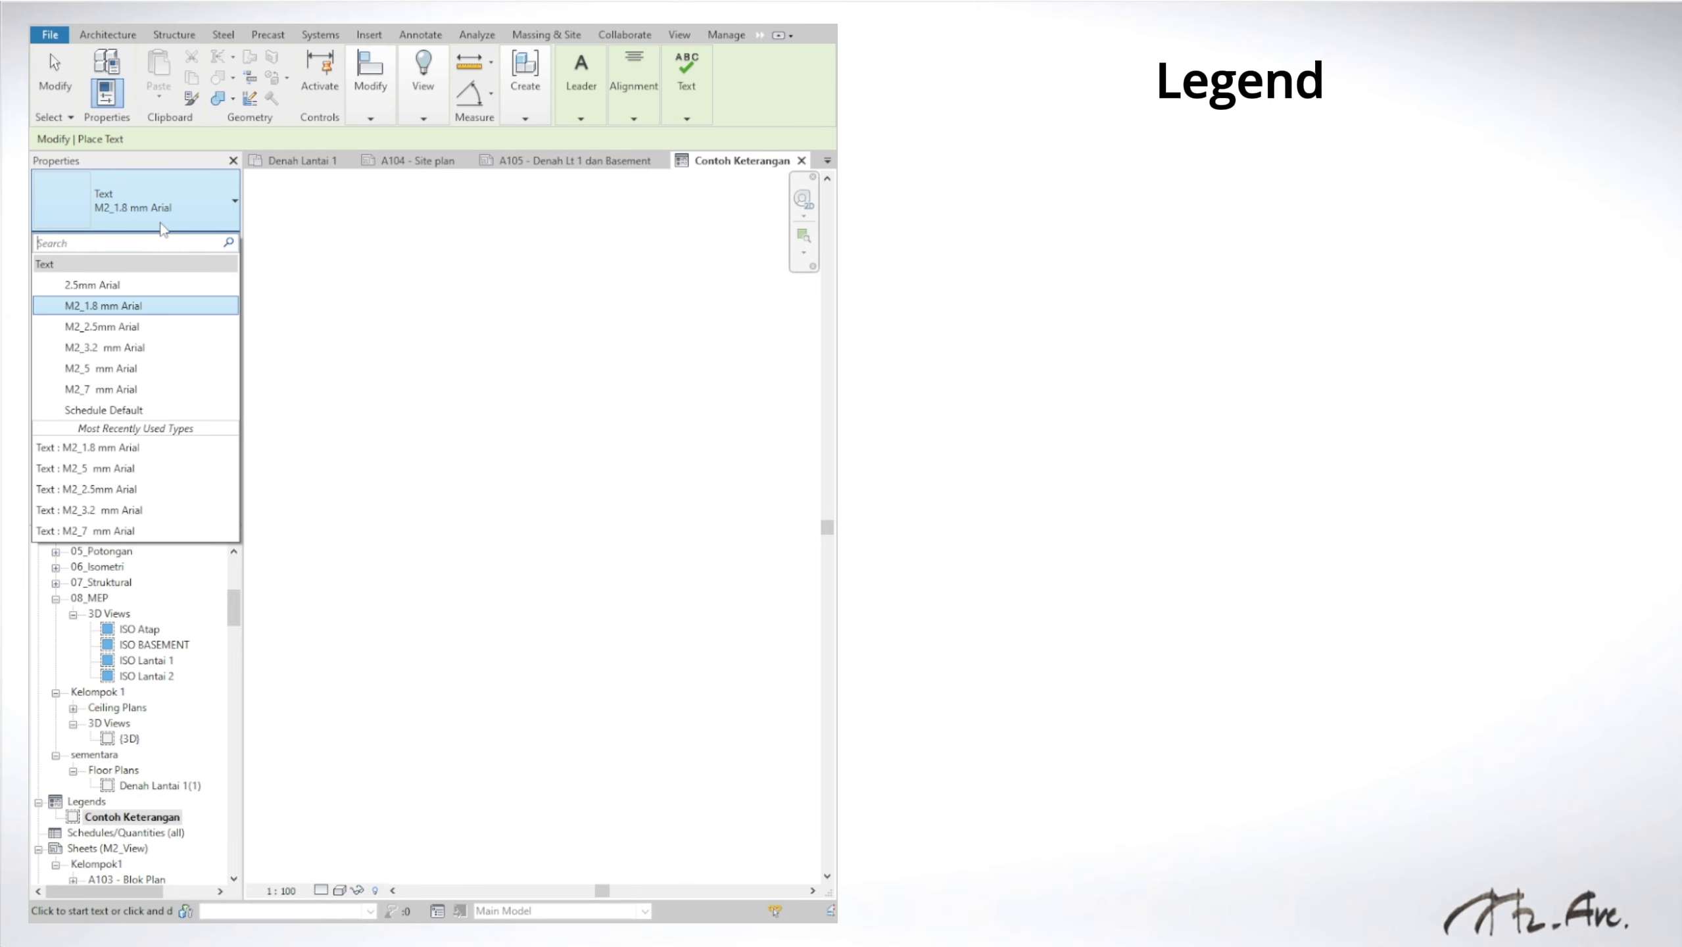
click(114, 368)
click(361, 375)
text(KE)
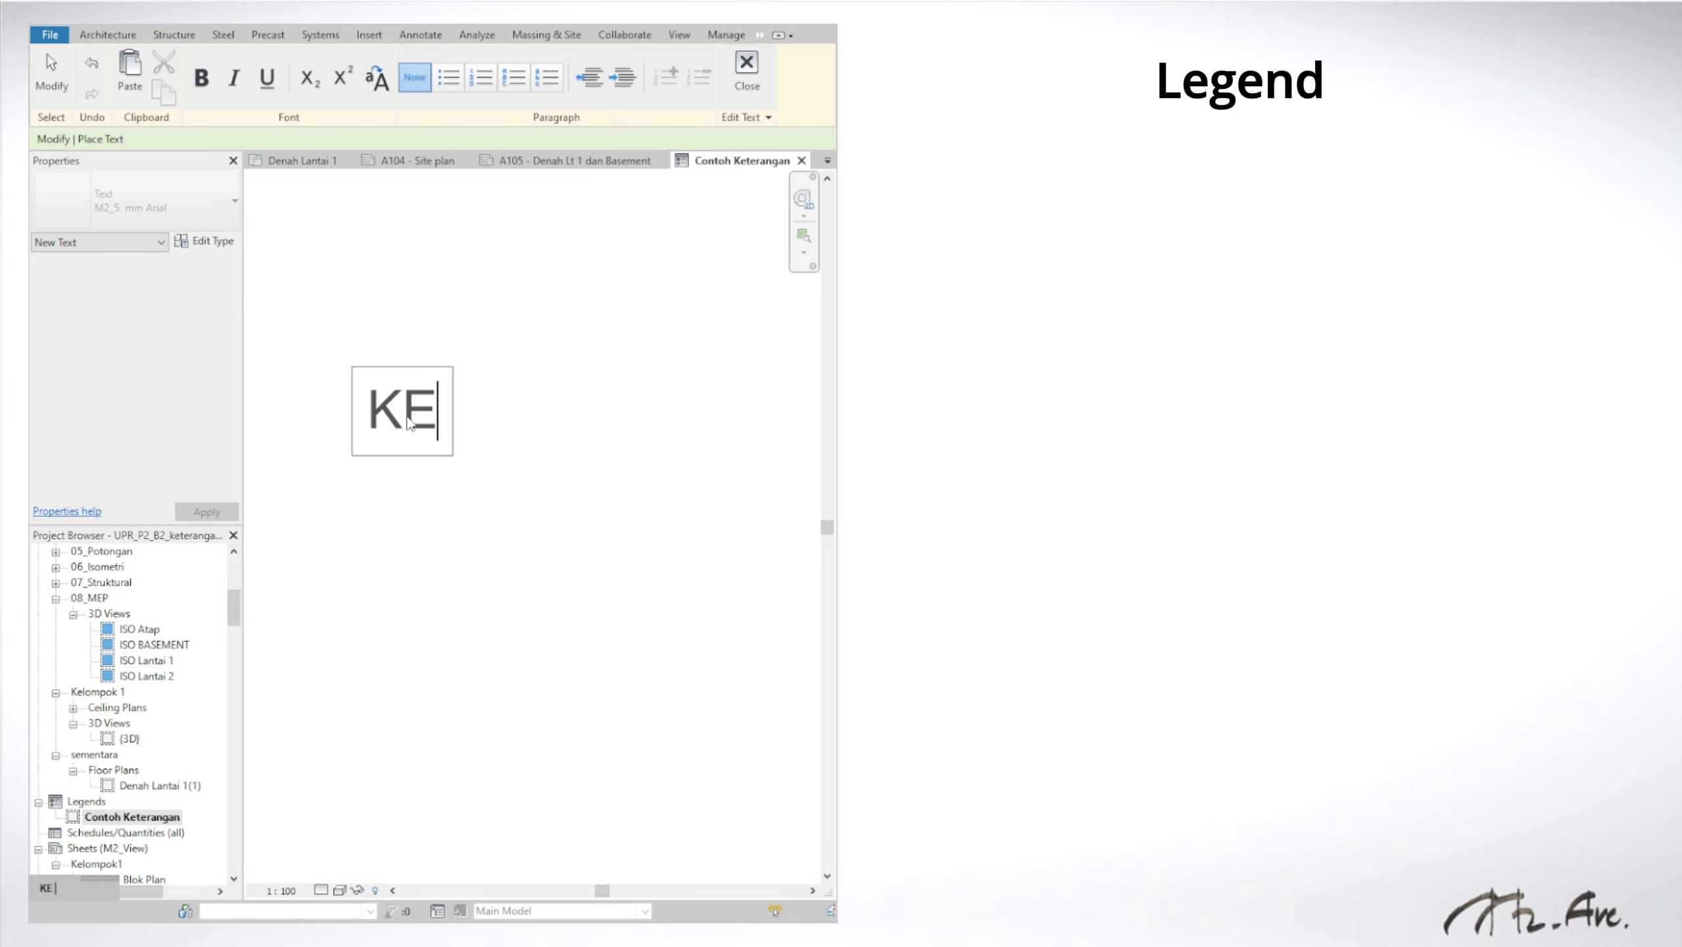
text(TERANGAN)
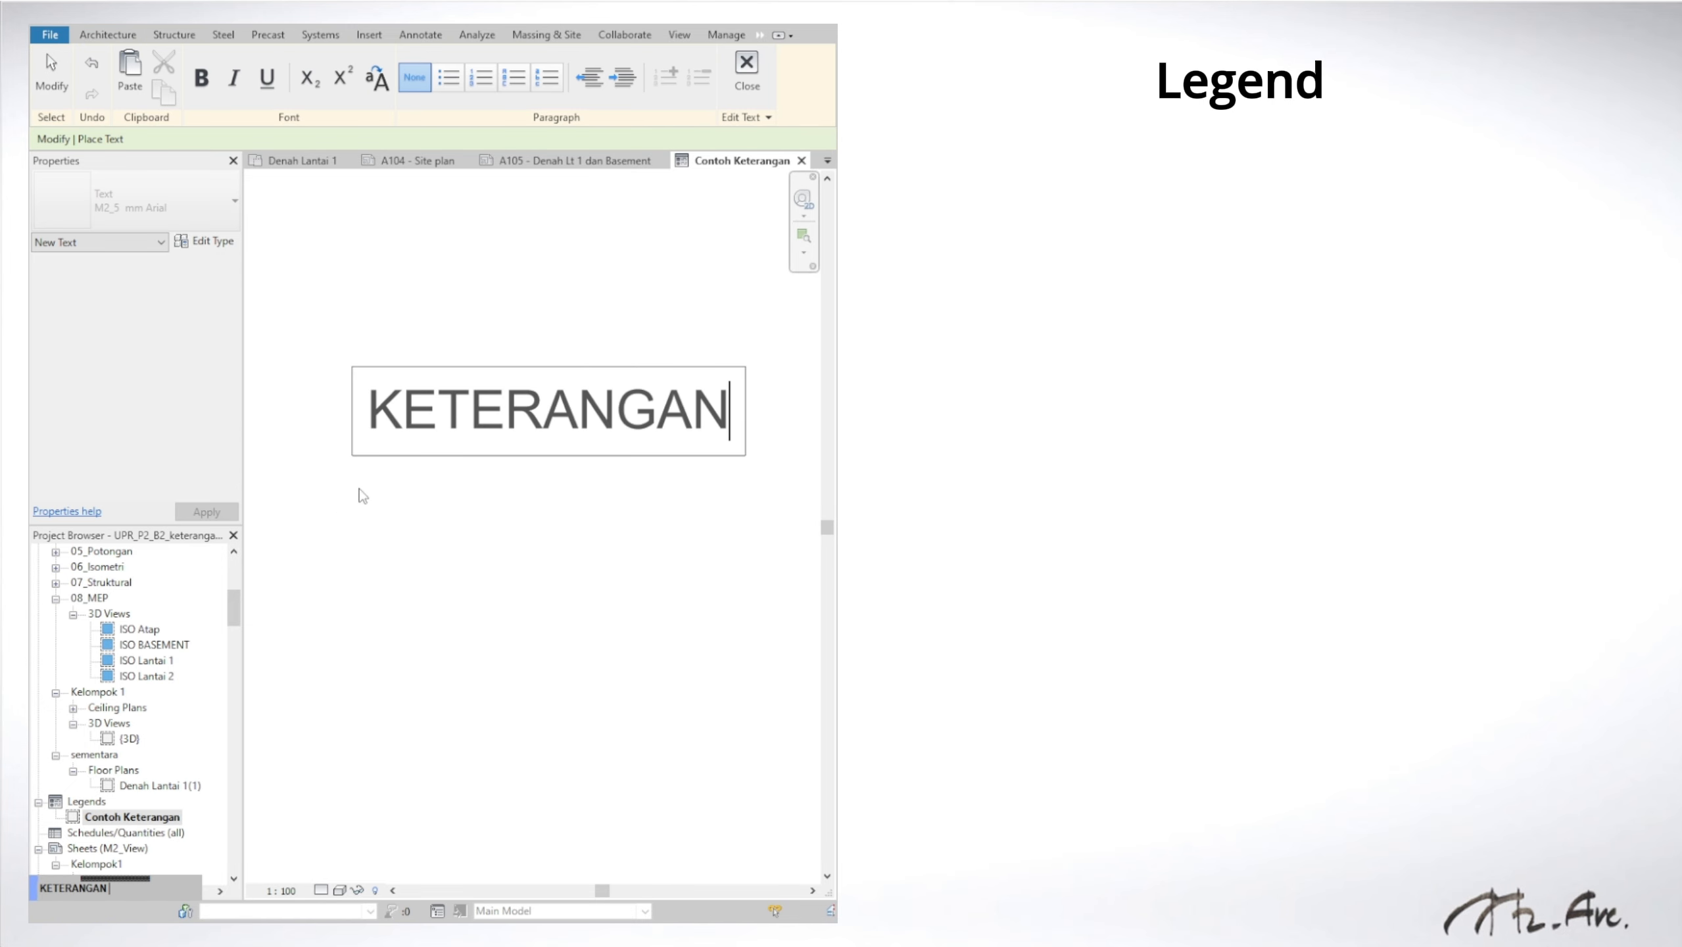
middle_click(492, 499)
key(Escape)
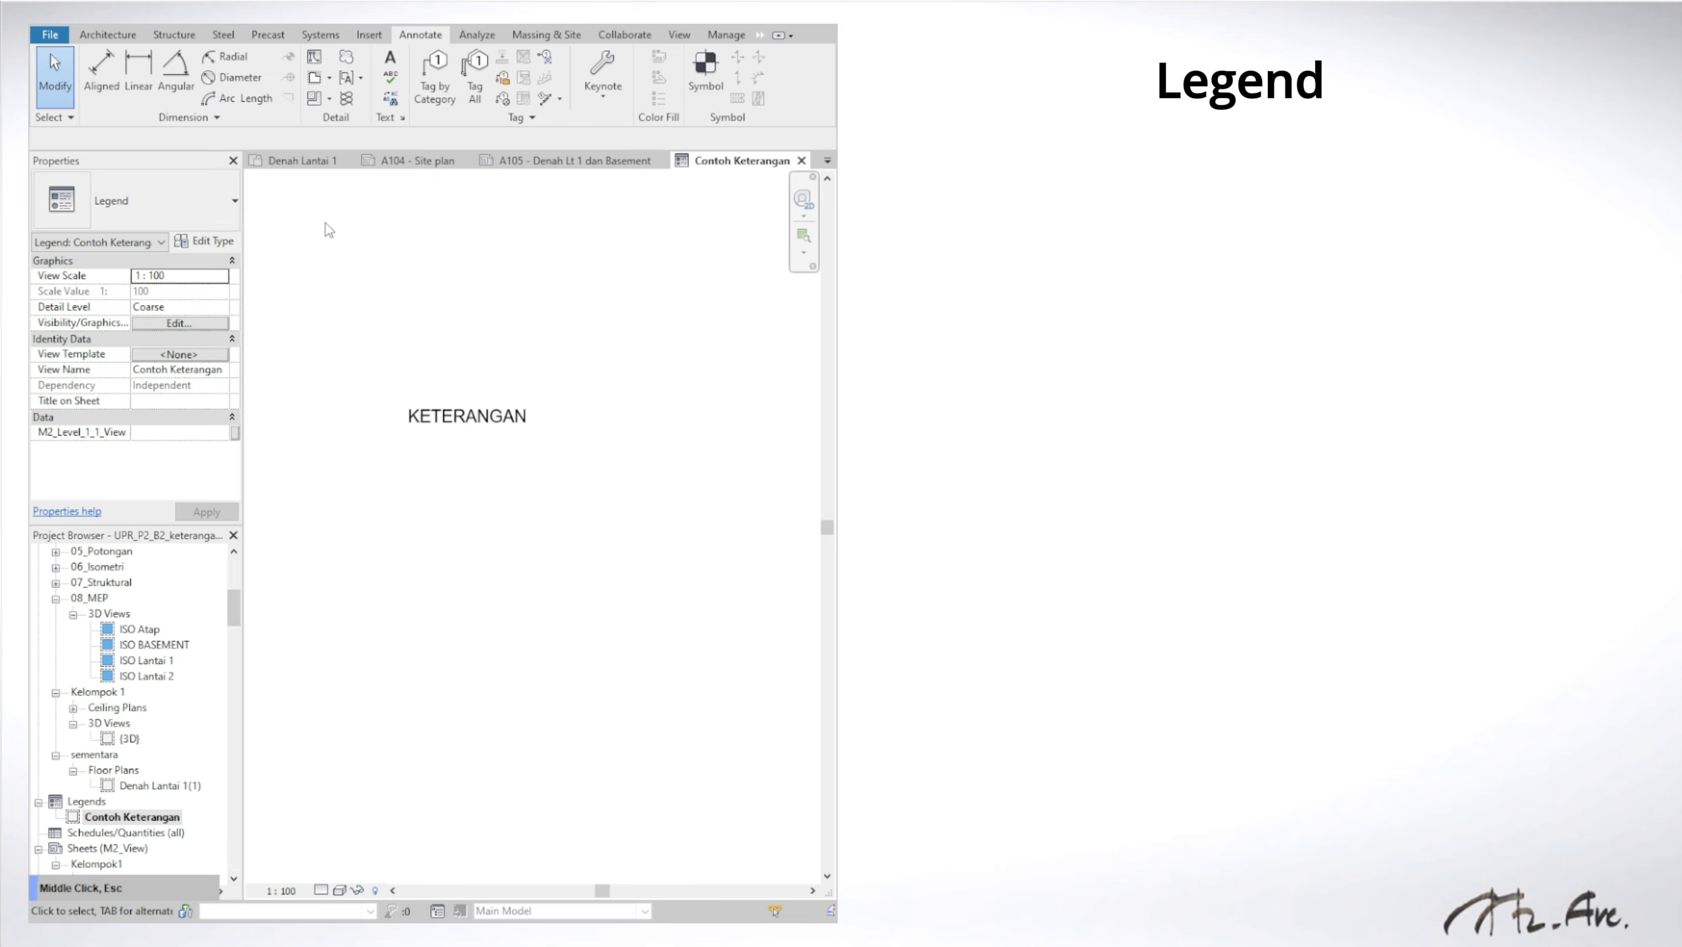
Step: Draw a vertical detail line about 1060 long left of the title and a horizontal one about 1000 long above it, sharing the upper-left corner
click(314, 58)
mouse_move(756, 99)
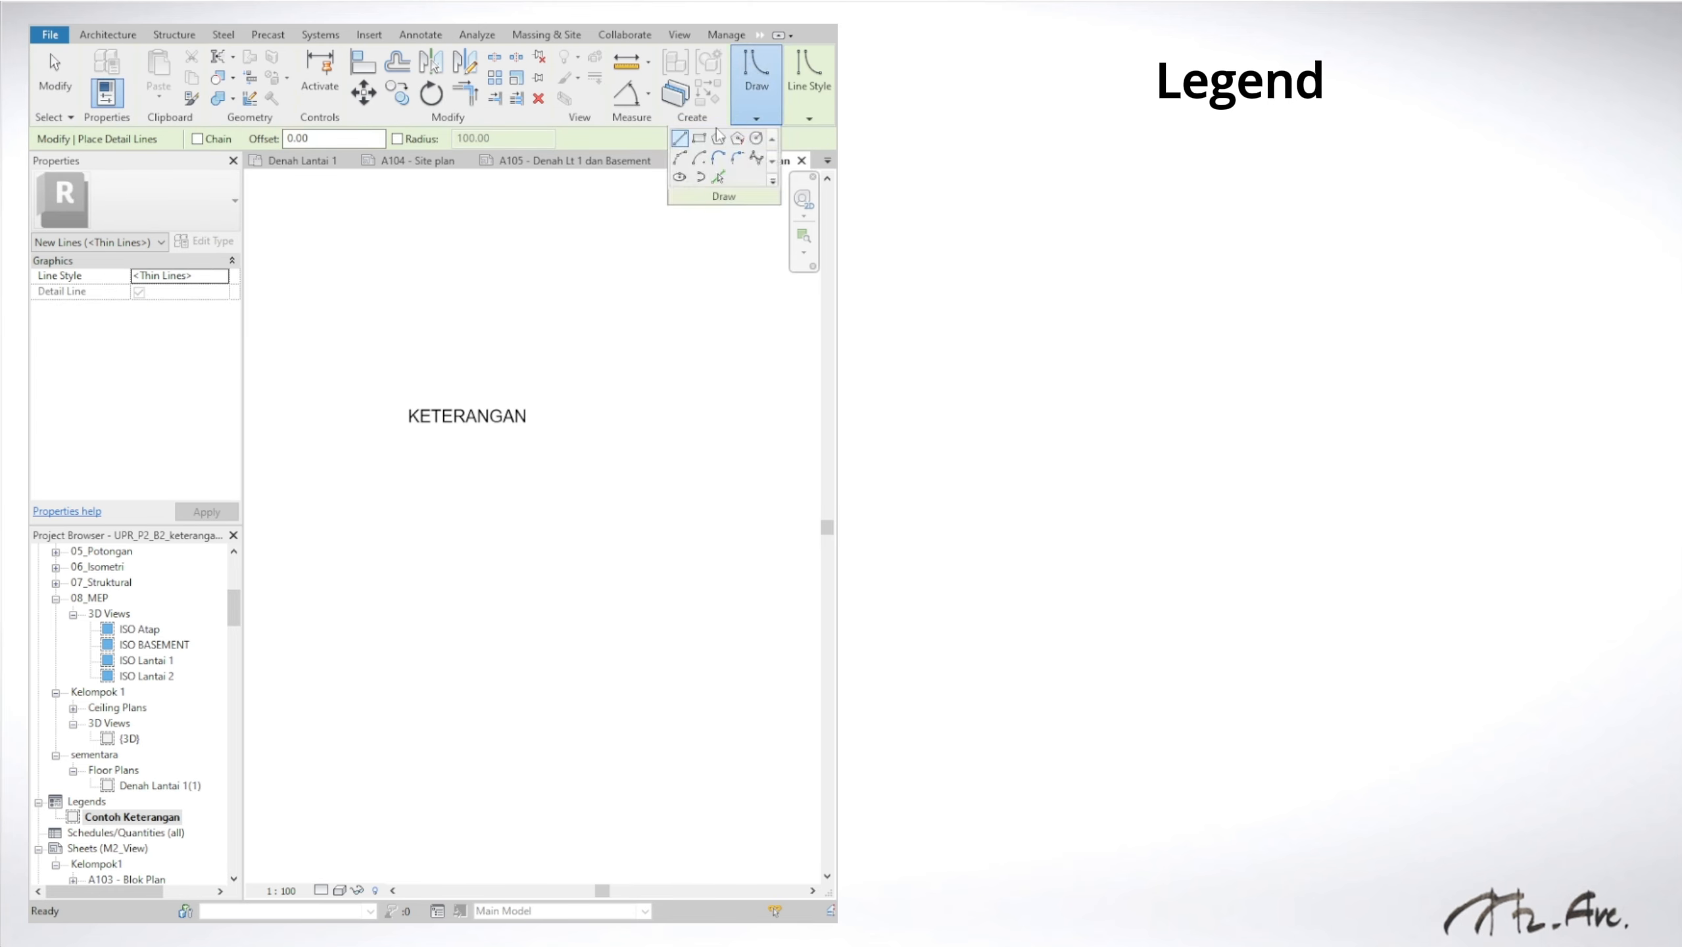
click(399, 402)
click(399, 659)
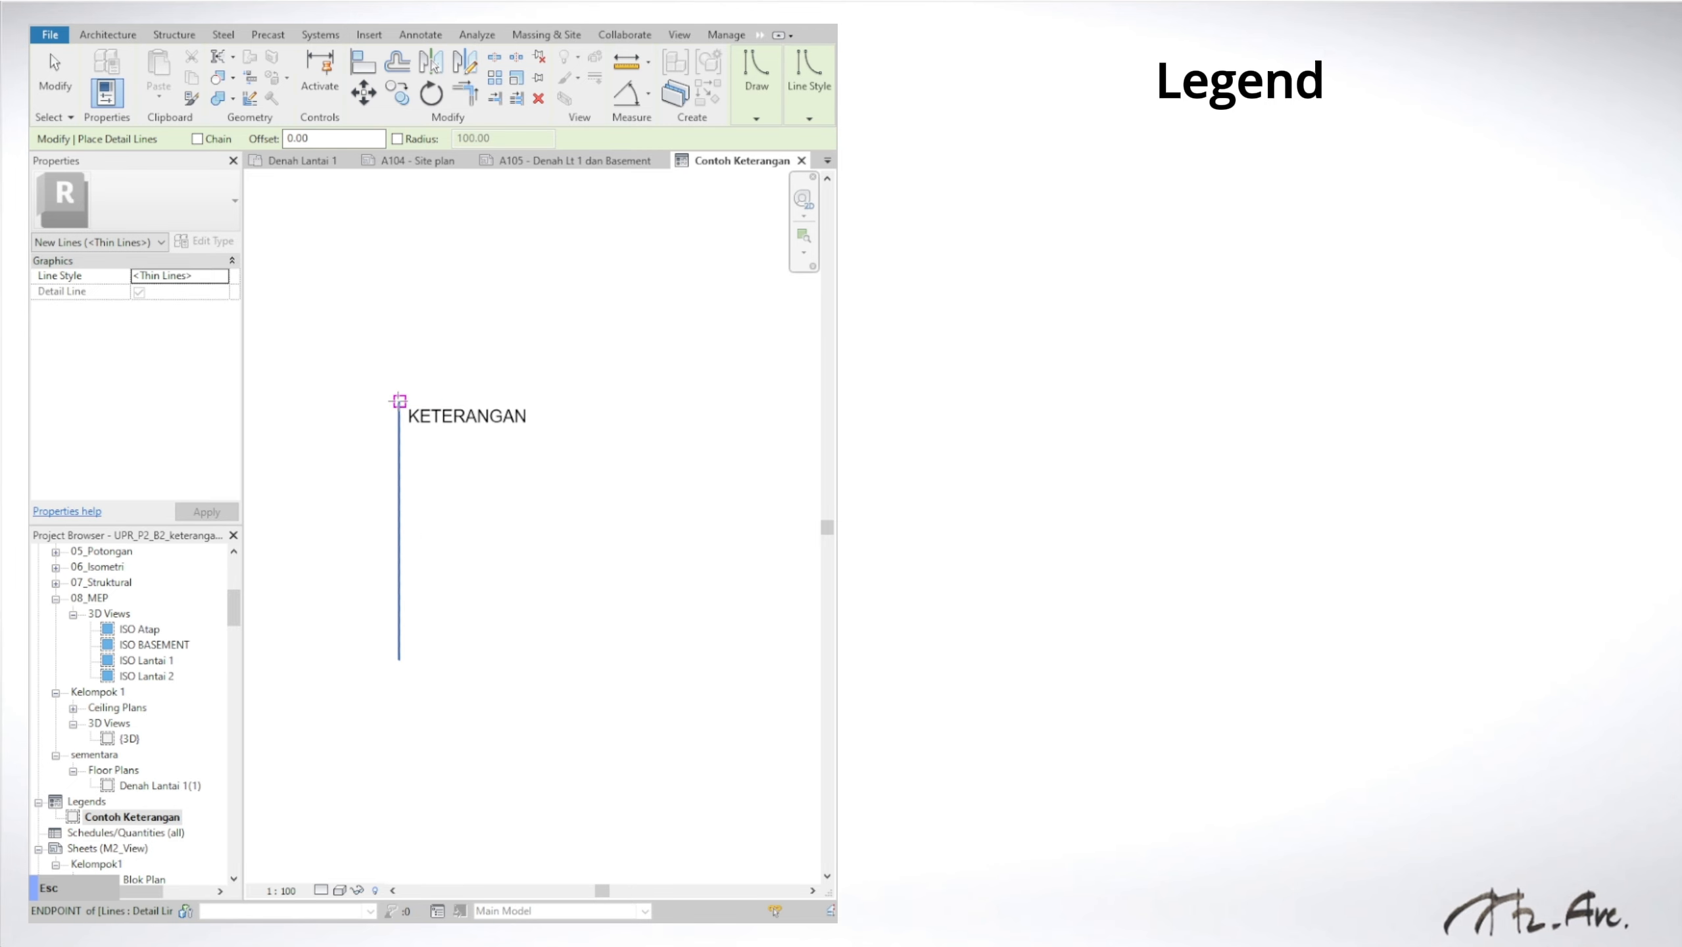
click(399, 402)
click(643, 401)
key(Escape)
key(Escape)
click(504, 402)
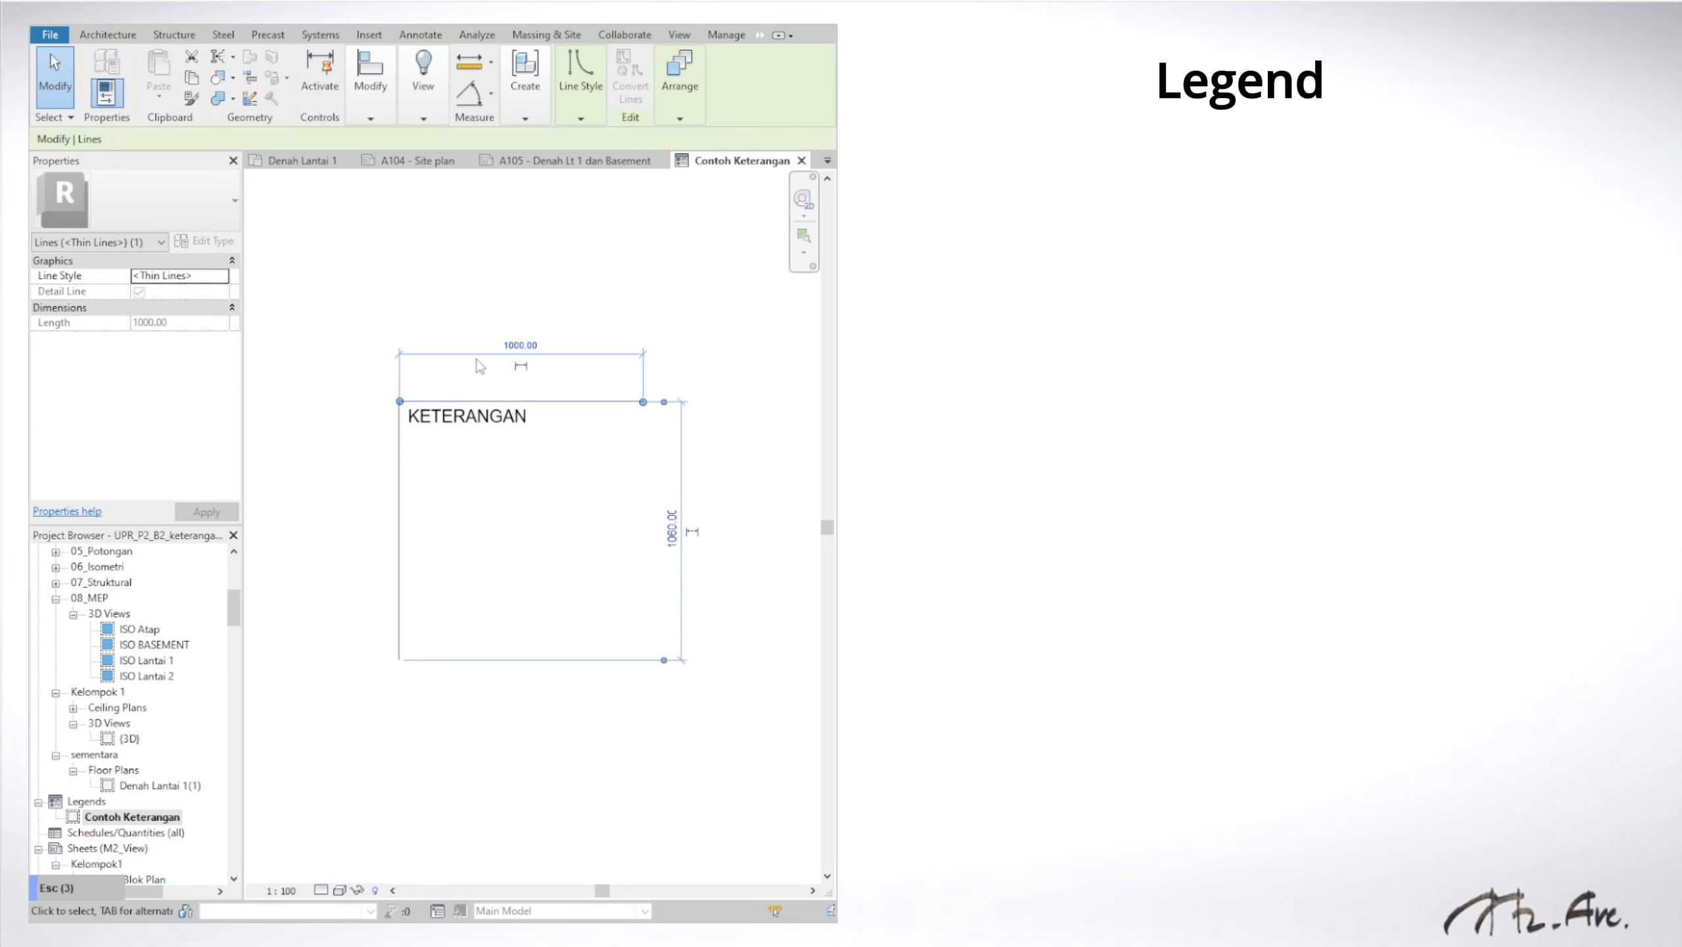
key(Escape)
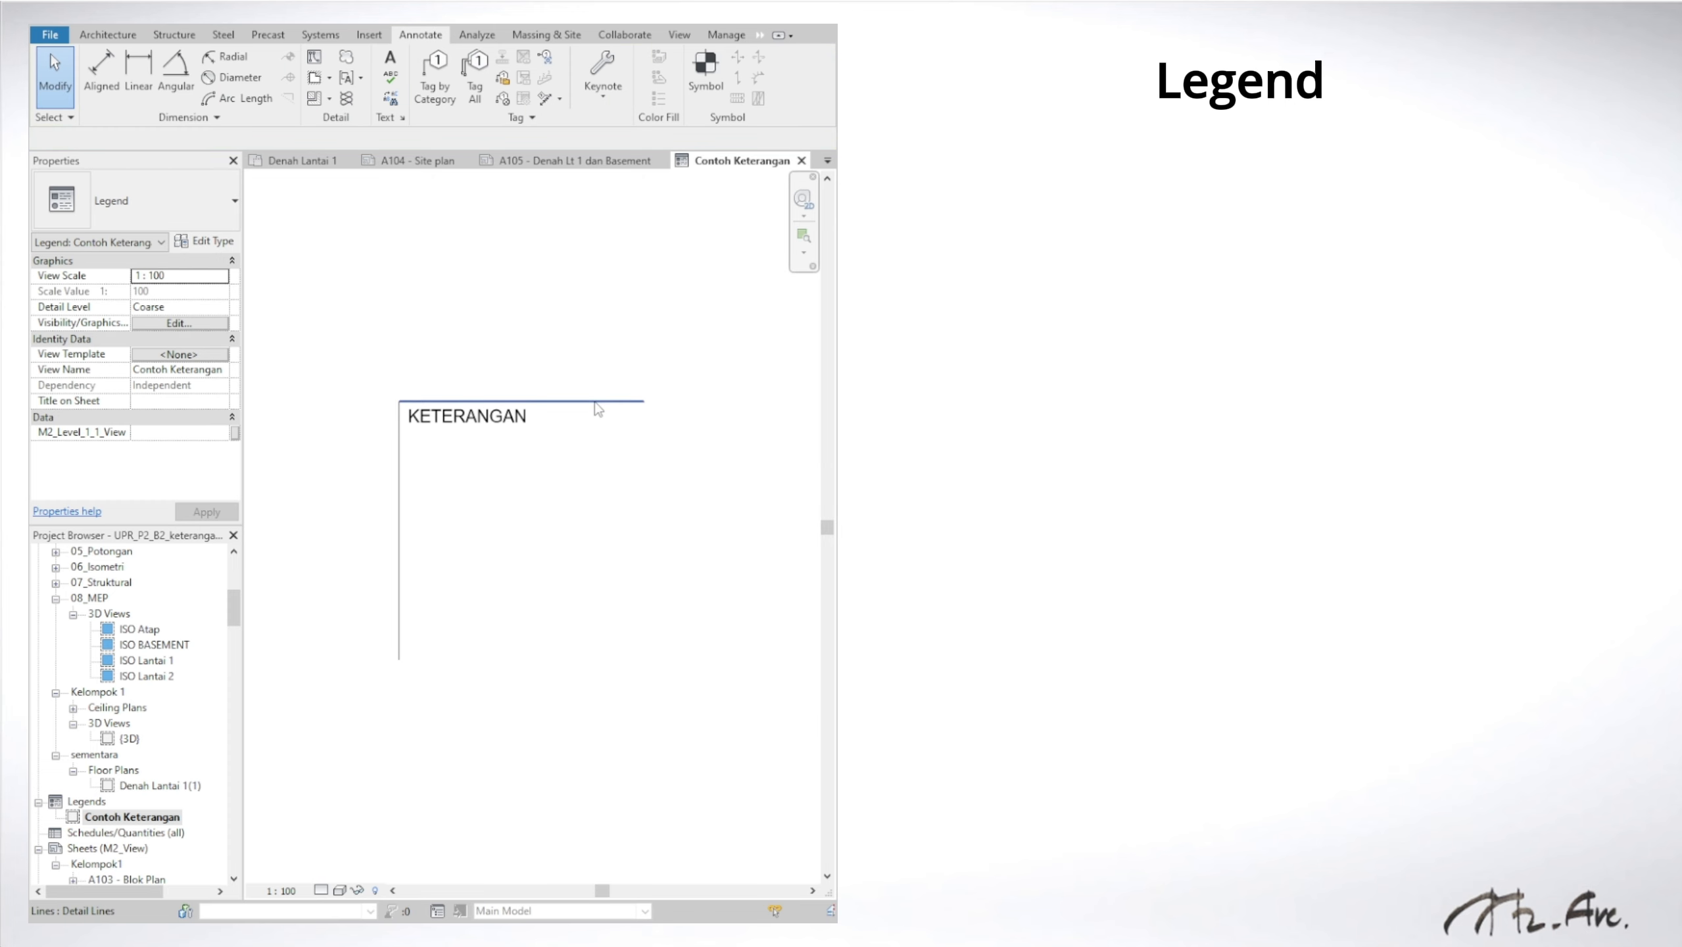
Step: Copy the horizontal line above the KETERANGAN title to just below the title
click(596, 403)
key(c)
key(o)
click(593, 402)
click(592, 436)
key(Escape)
key(Escape)
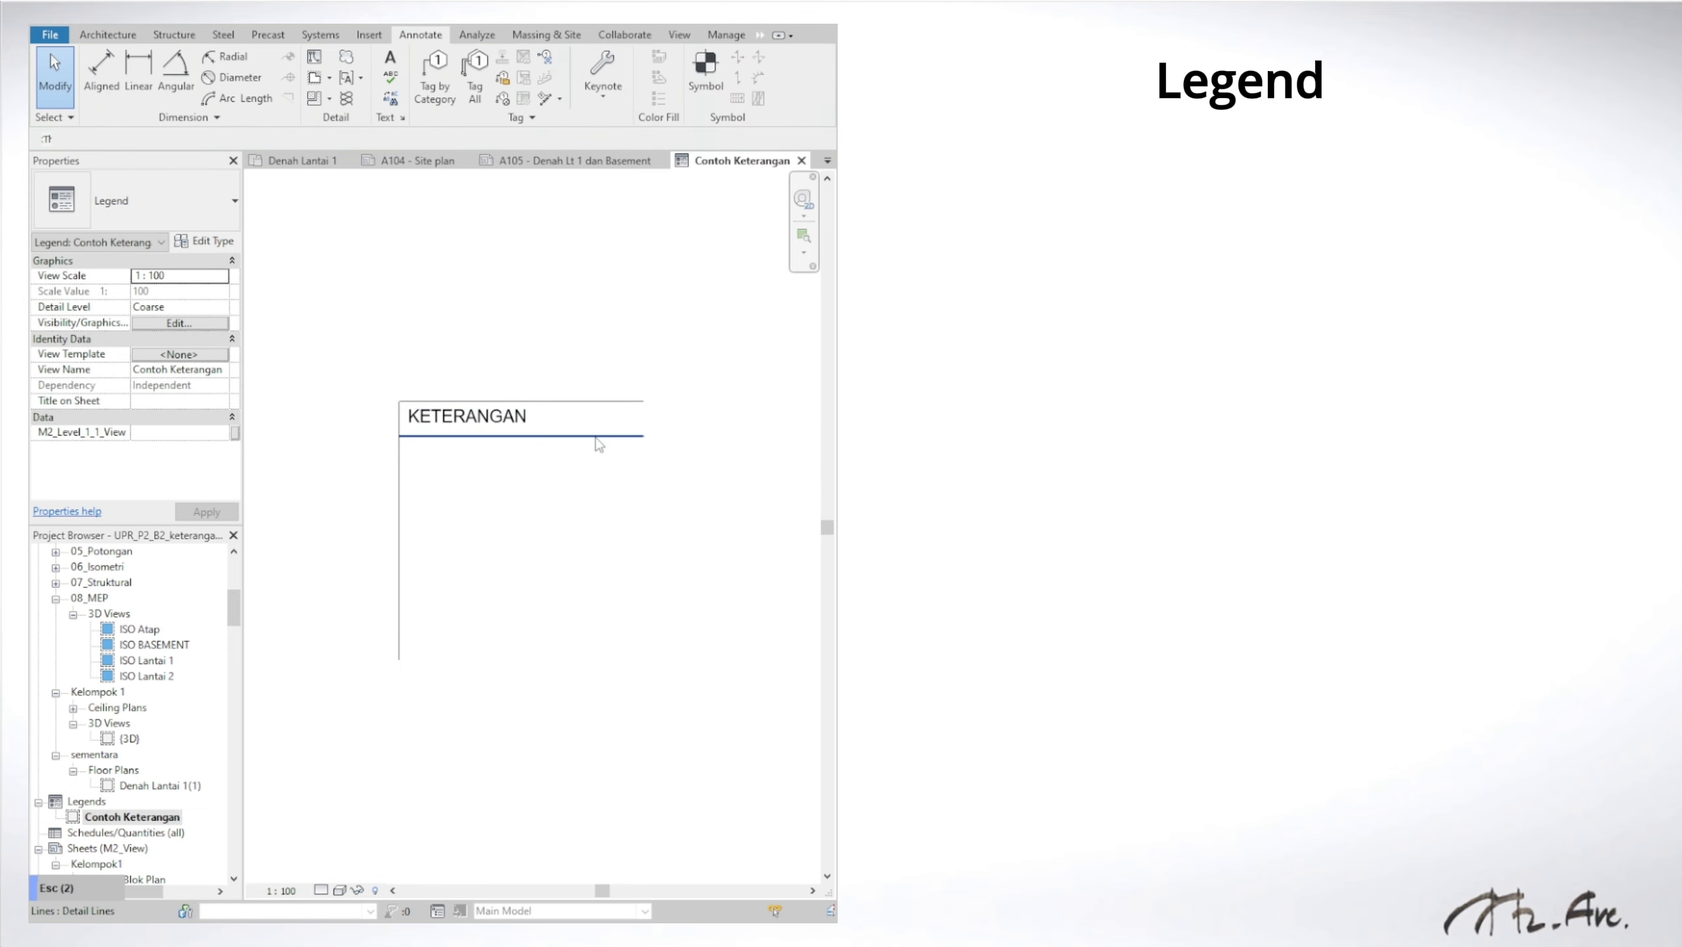
Step: Copy the line under the title downward to near the lower end of the vertical line
click(594, 437)
key(c)
key(o)
click(593, 436)
click(592, 643)
key(Escape)
key(Escape)
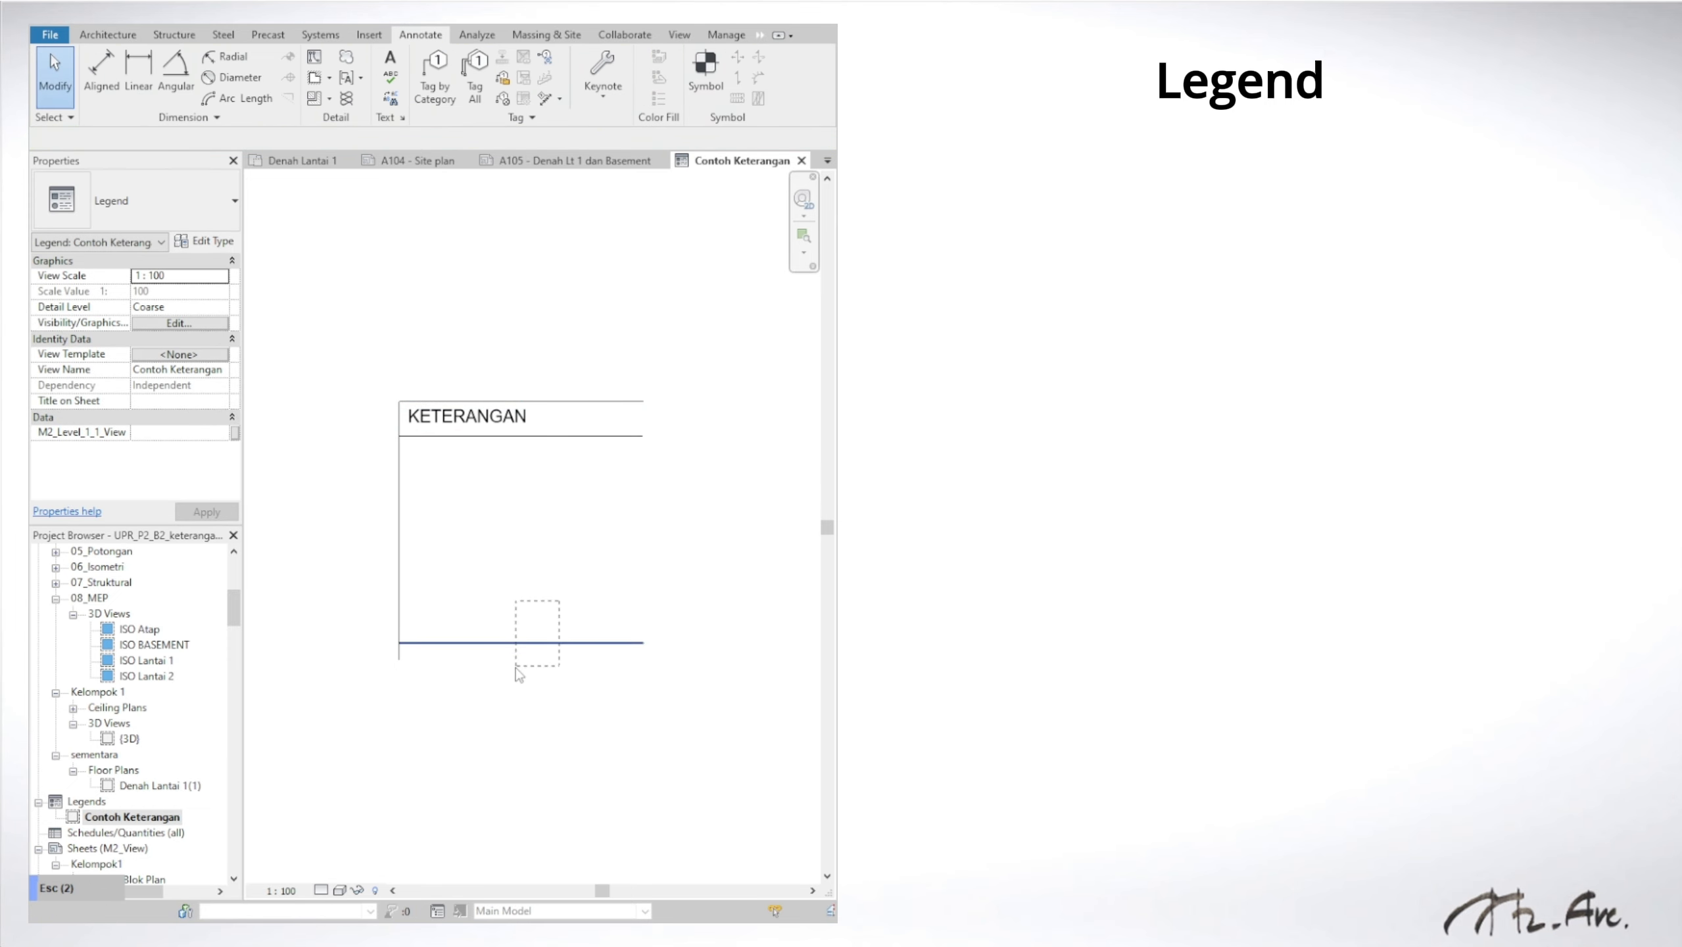
Step: Move the lowest horizontal line so it meets the lower endpoint of the vertical line
click(520, 645)
key(m)
key(v)
click(400, 645)
click(400, 659)
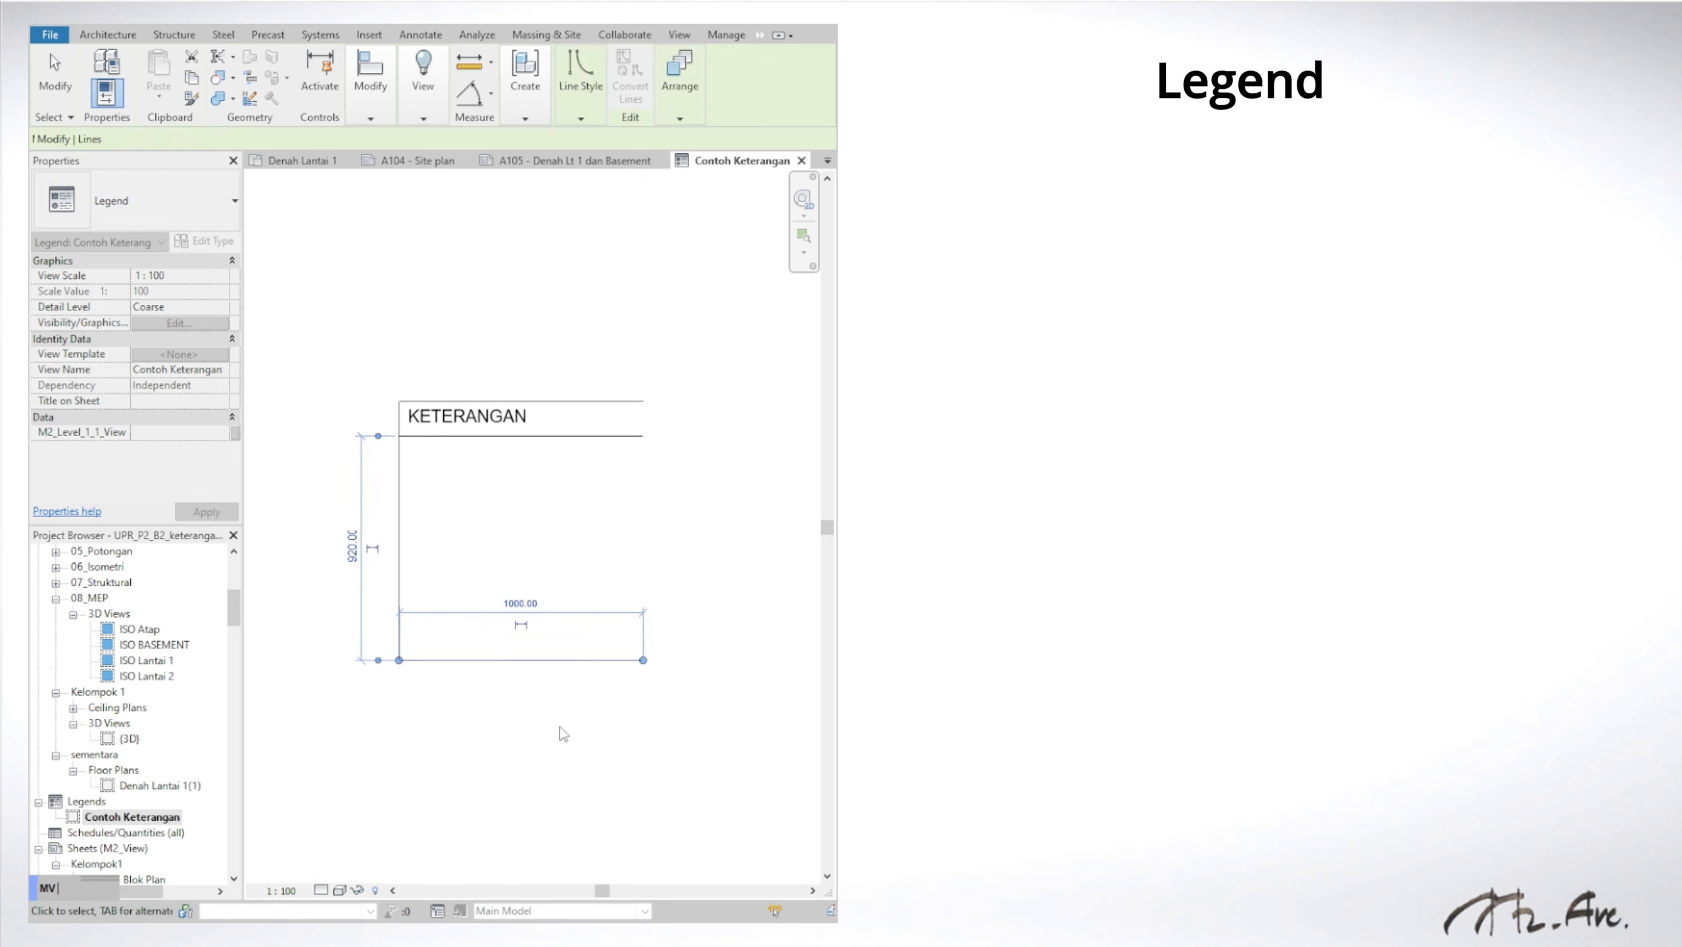
key(Escape)
key(Escape)
Step: Copy the left vertical line to the right ends of the horizontal lines to close the legend frame
click(399, 590)
key(c)
key(o)
click(401, 658)
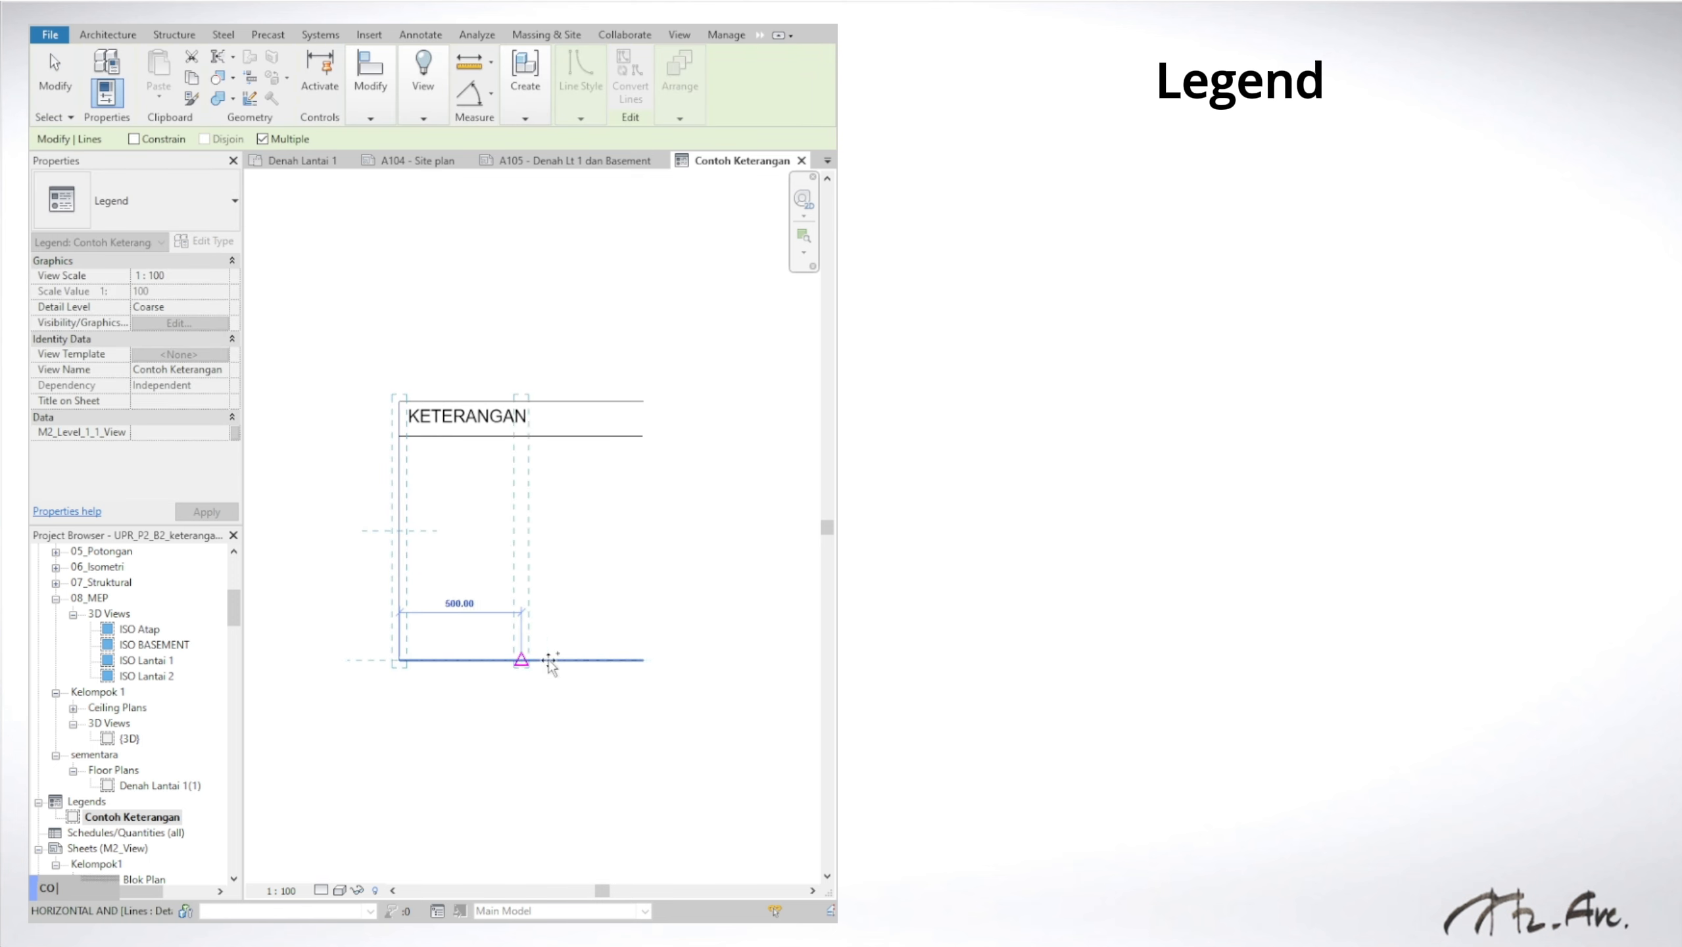
click(643, 659)
key(Escape)
key(Escape)
Step: Nudge the KETERANGAN title two increments to the right inside its header row
scroll(499, 473, up, 1)
middle_drag(499, 473, 446, 411)
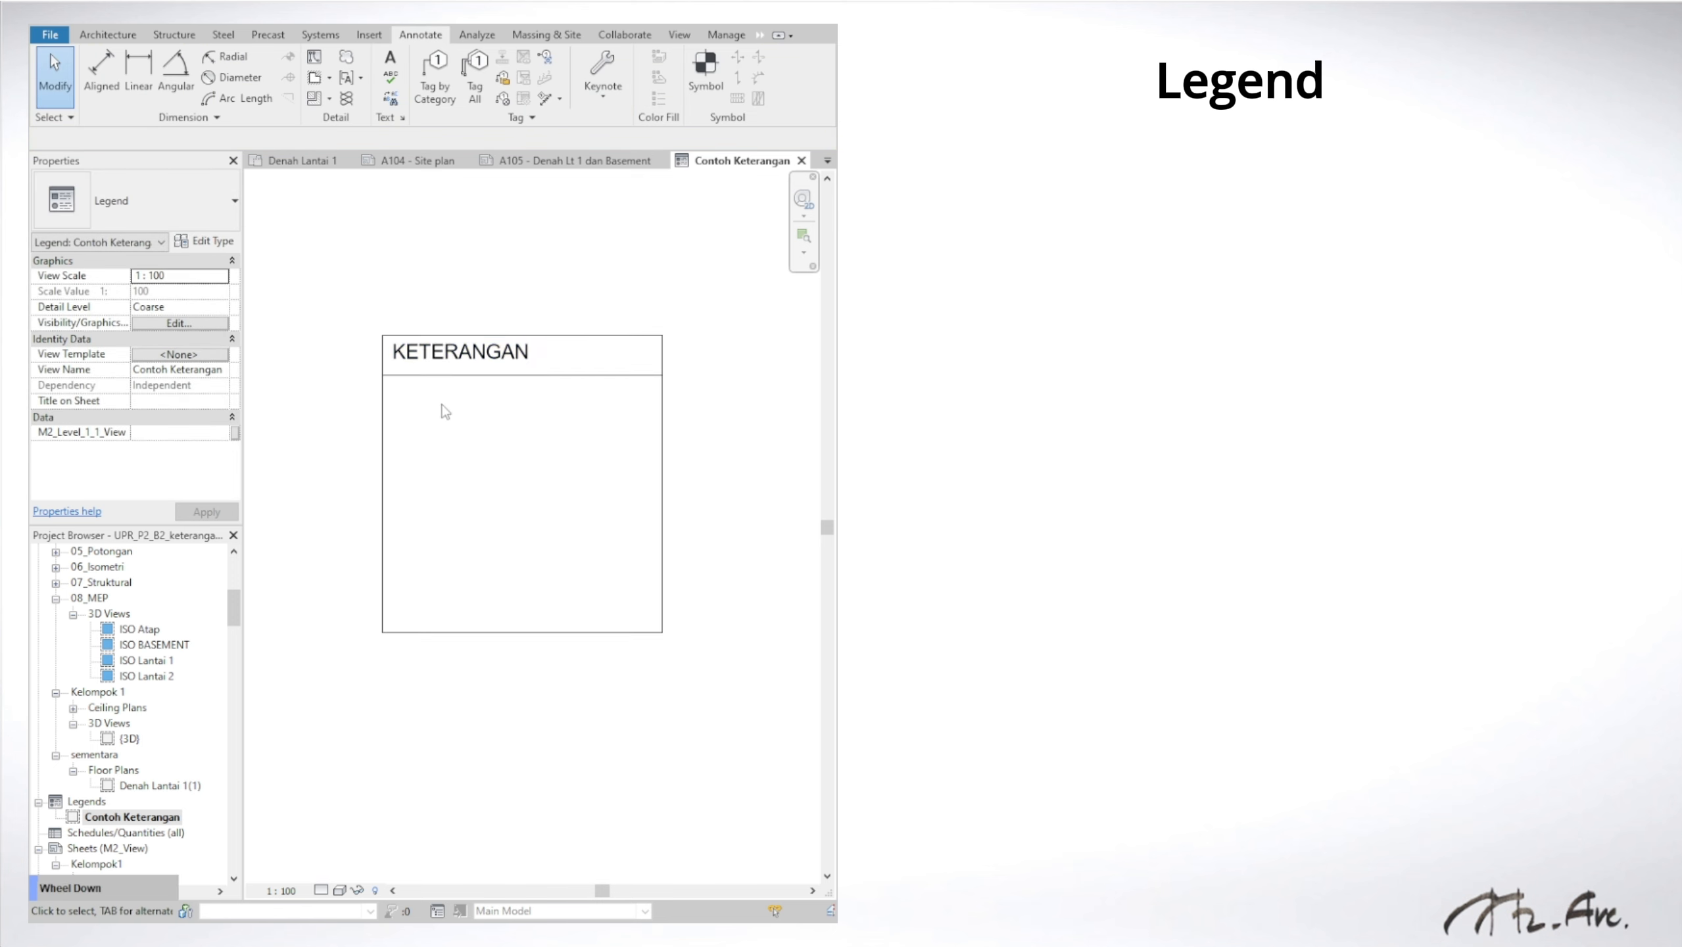
click(443, 364)
key(Right)
key(Right)
click(310, 365)
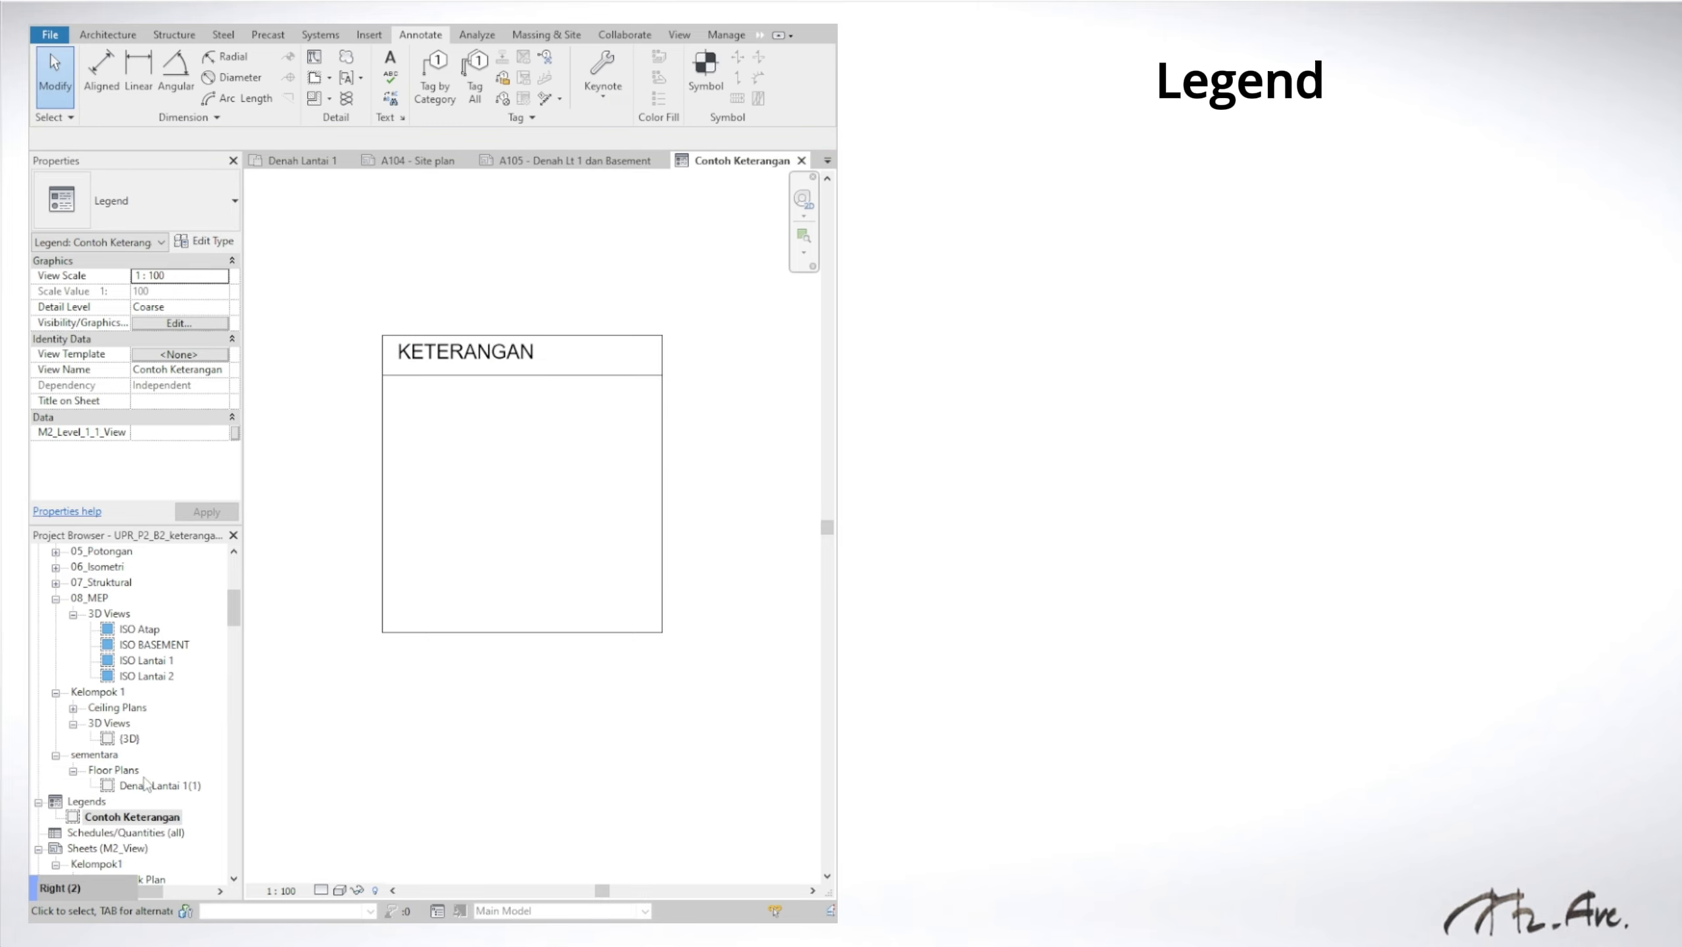
Step: Open sheet A103 - Blok Plan and place the Contoh Keterangan legend in its lower-right area, above the title block
scroll(120, 816, down, 3)
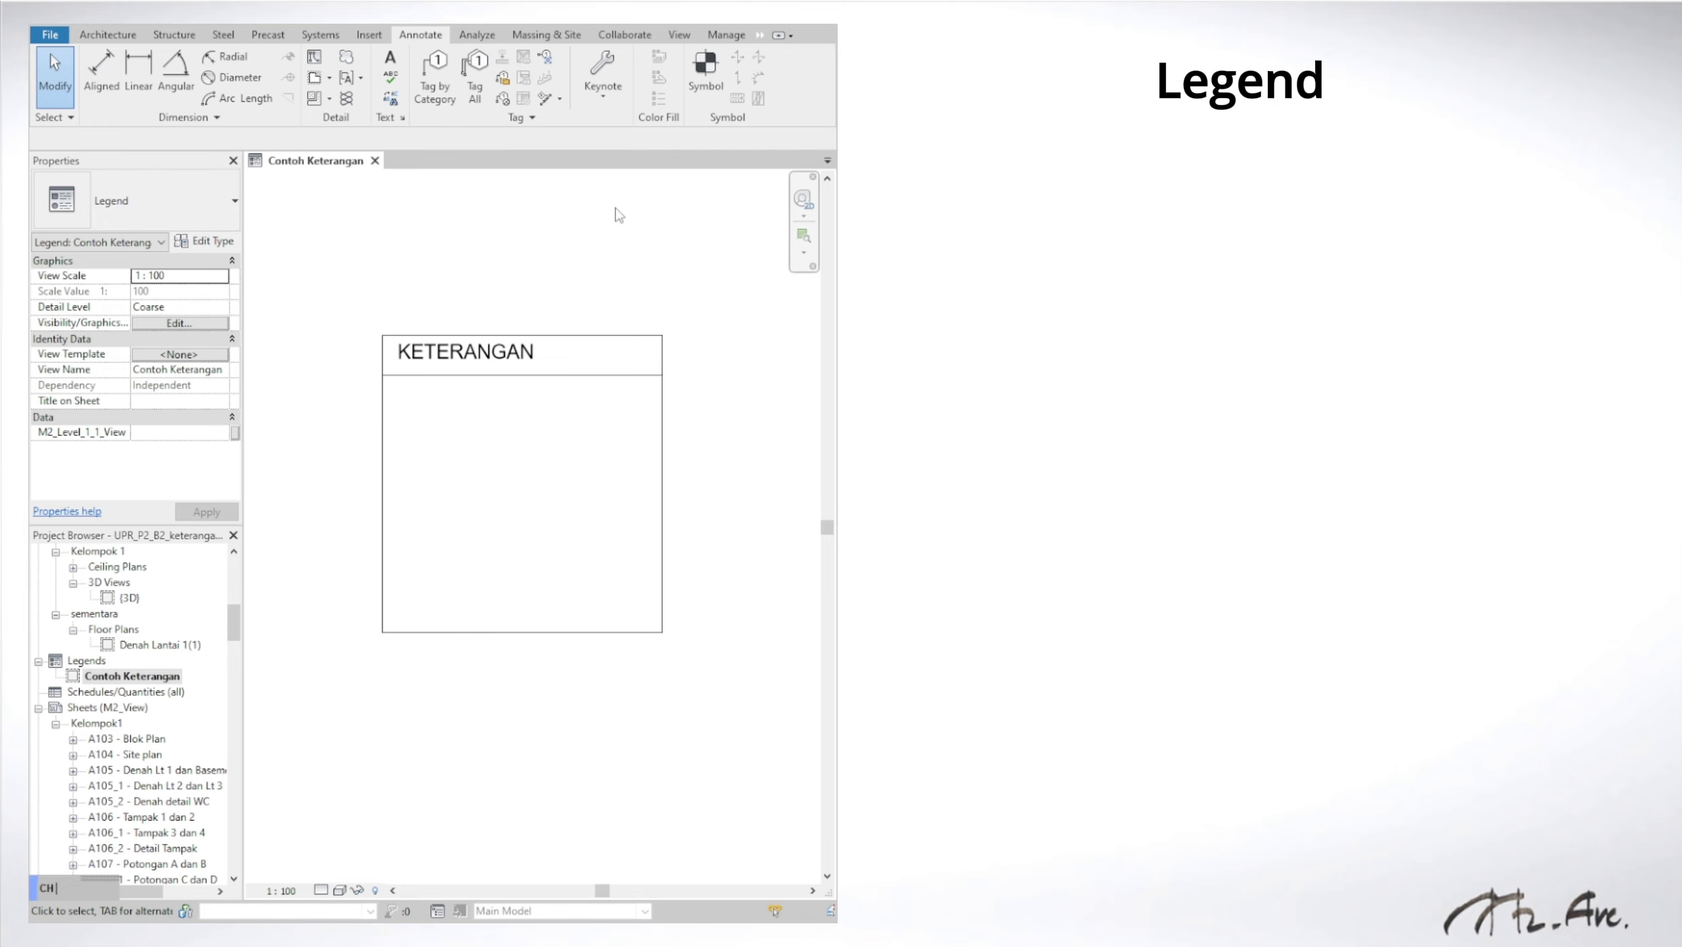
double_click(149, 738)
click(175, 676)
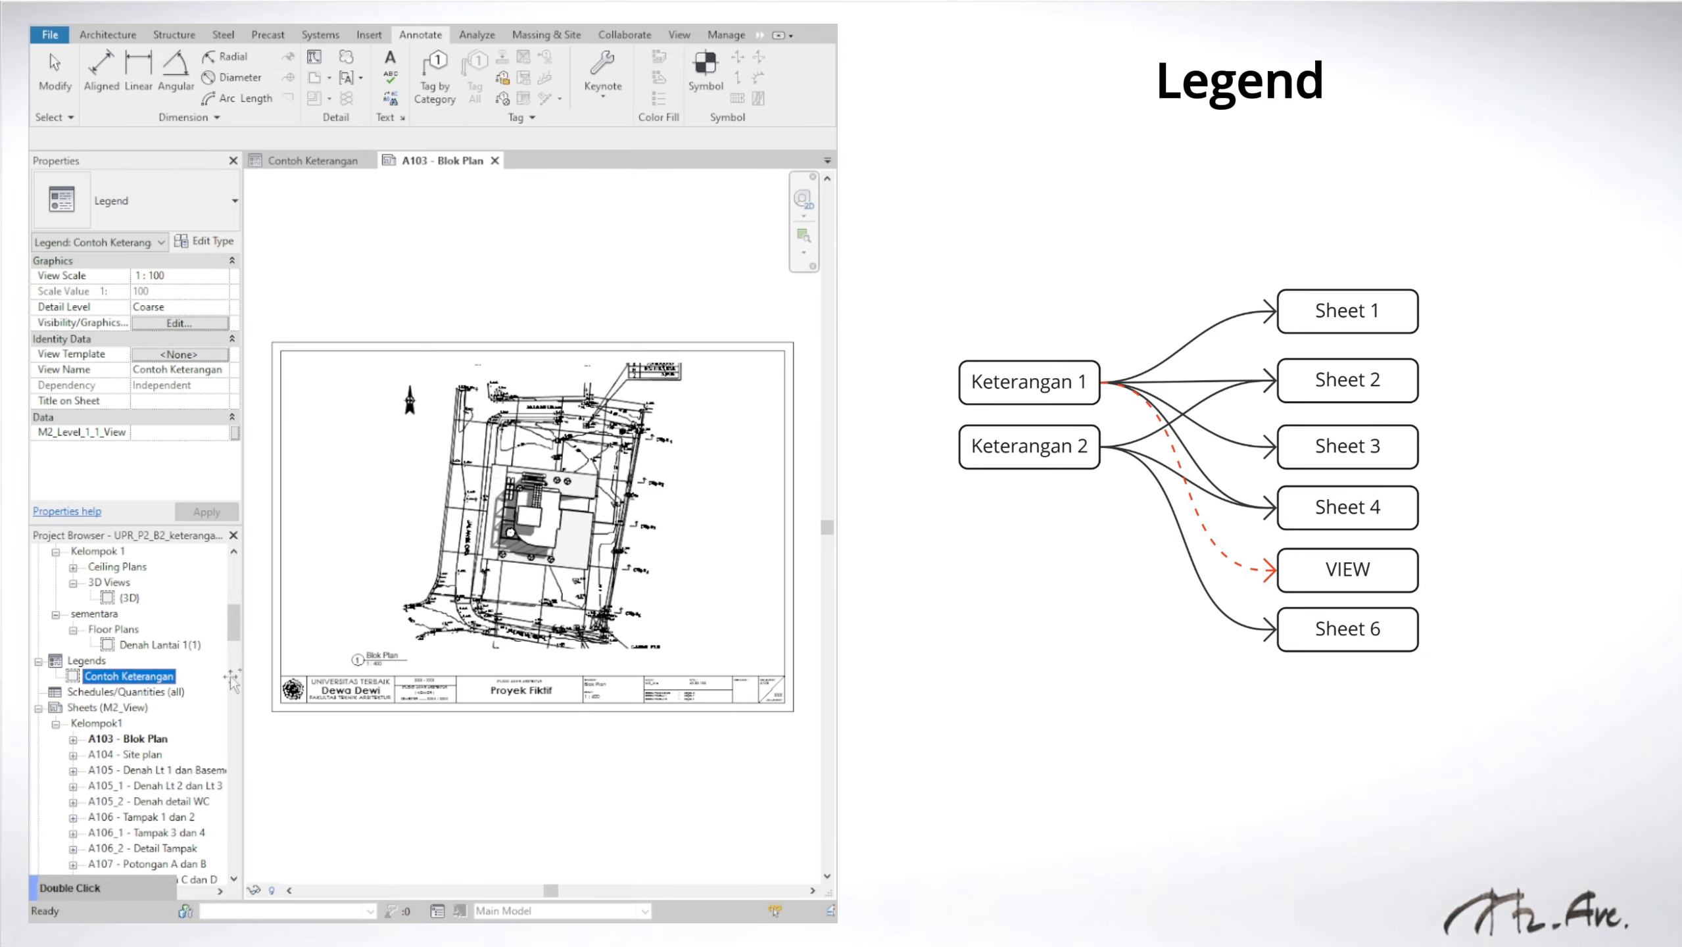
click(707, 605)
Step: Change the legend's viewport type to No Title on sheet A103 - Blok Plan
scroll(595, 581, up, 4)
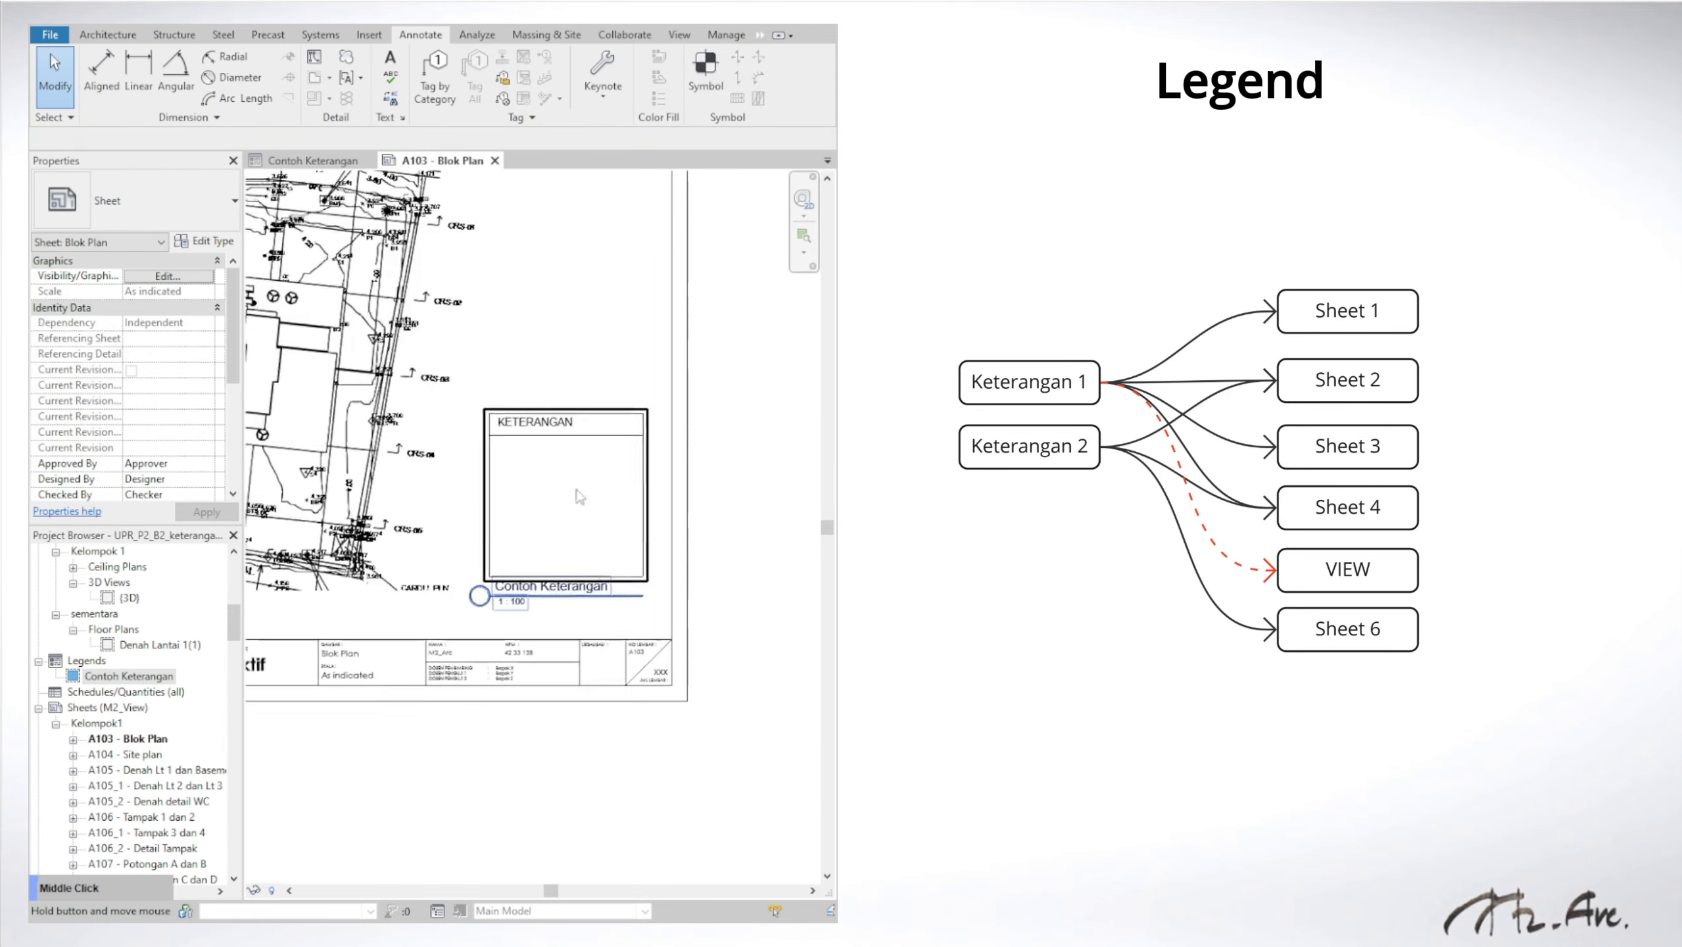
click(141, 218)
click(136, 281)
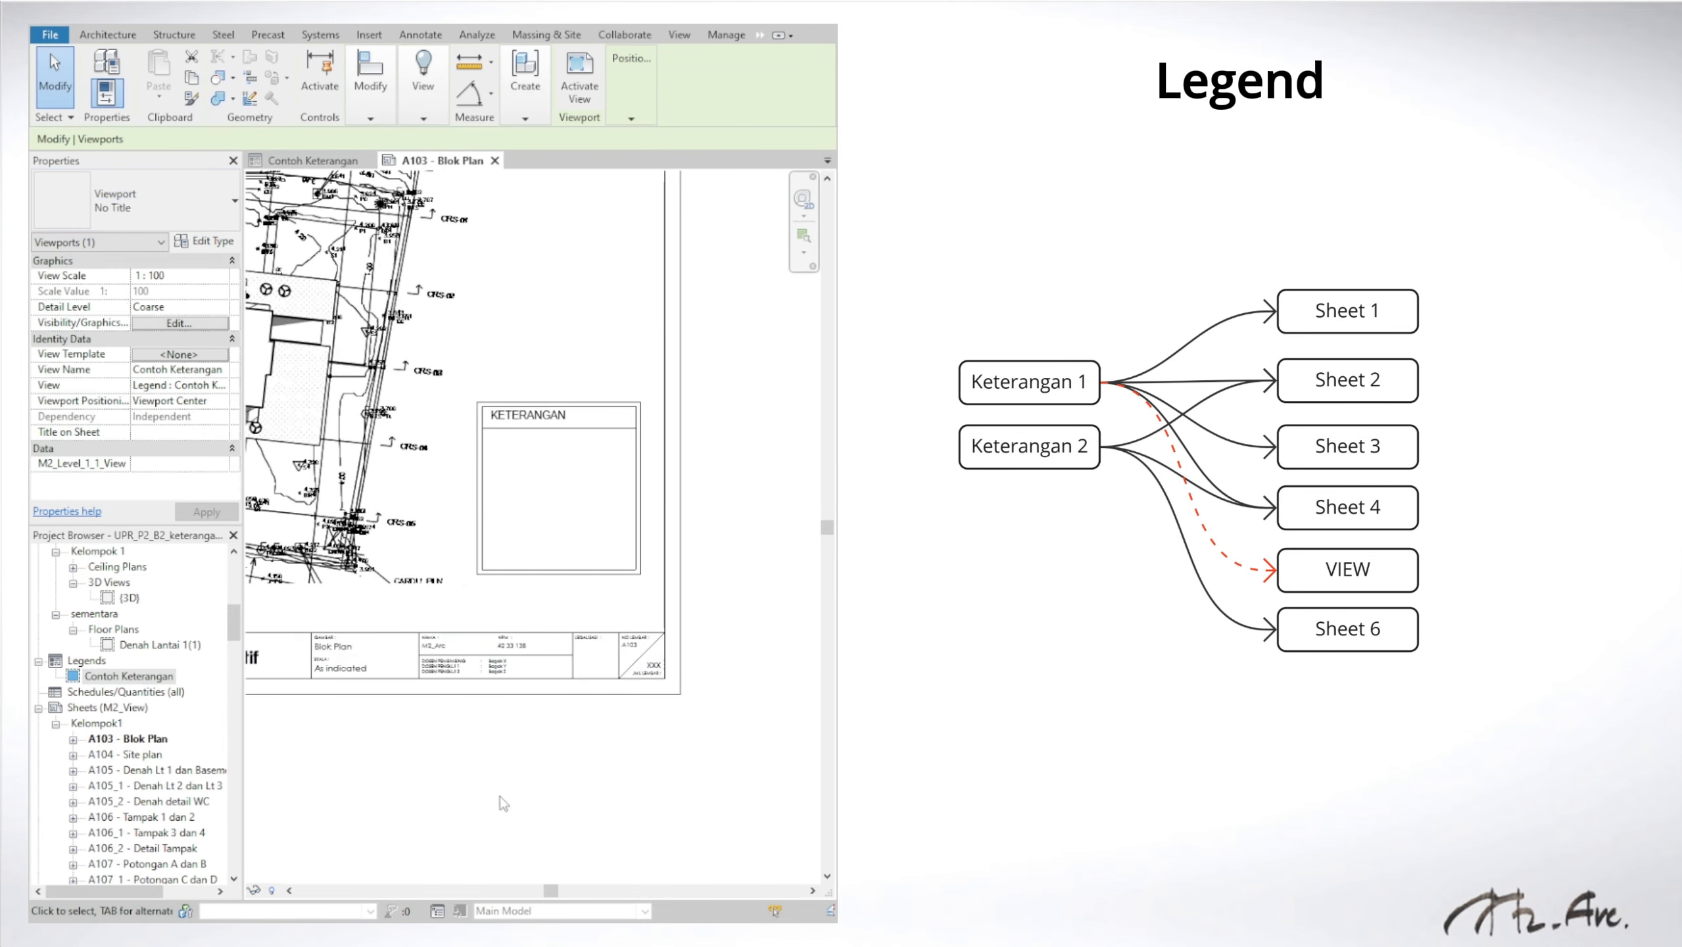
click(503, 799)
scroll(524, 717, down, 2)
middle_drag(524, 718, 666, 631)
Step: Place the Contoh Keterangan legend at the lower right of sheet A104 - Site plan and set its viewport type to No Title
double_click(125, 754)
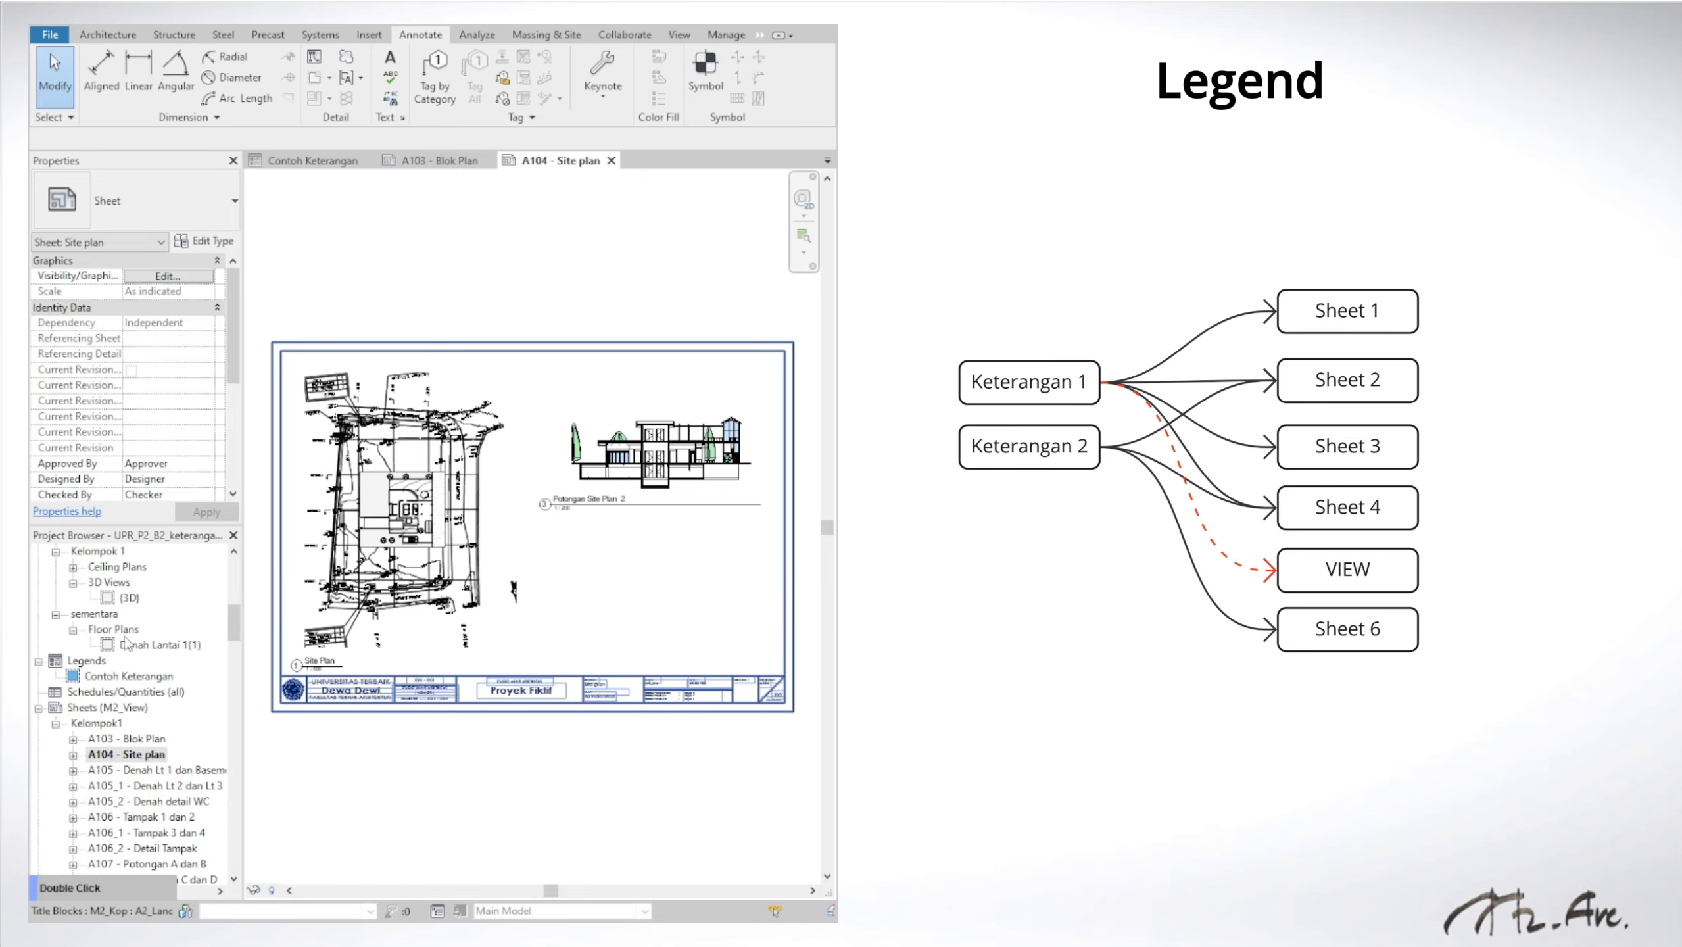
drag(113, 678, 704, 605)
click(707, 604)
key(Escape)
key(Escape)
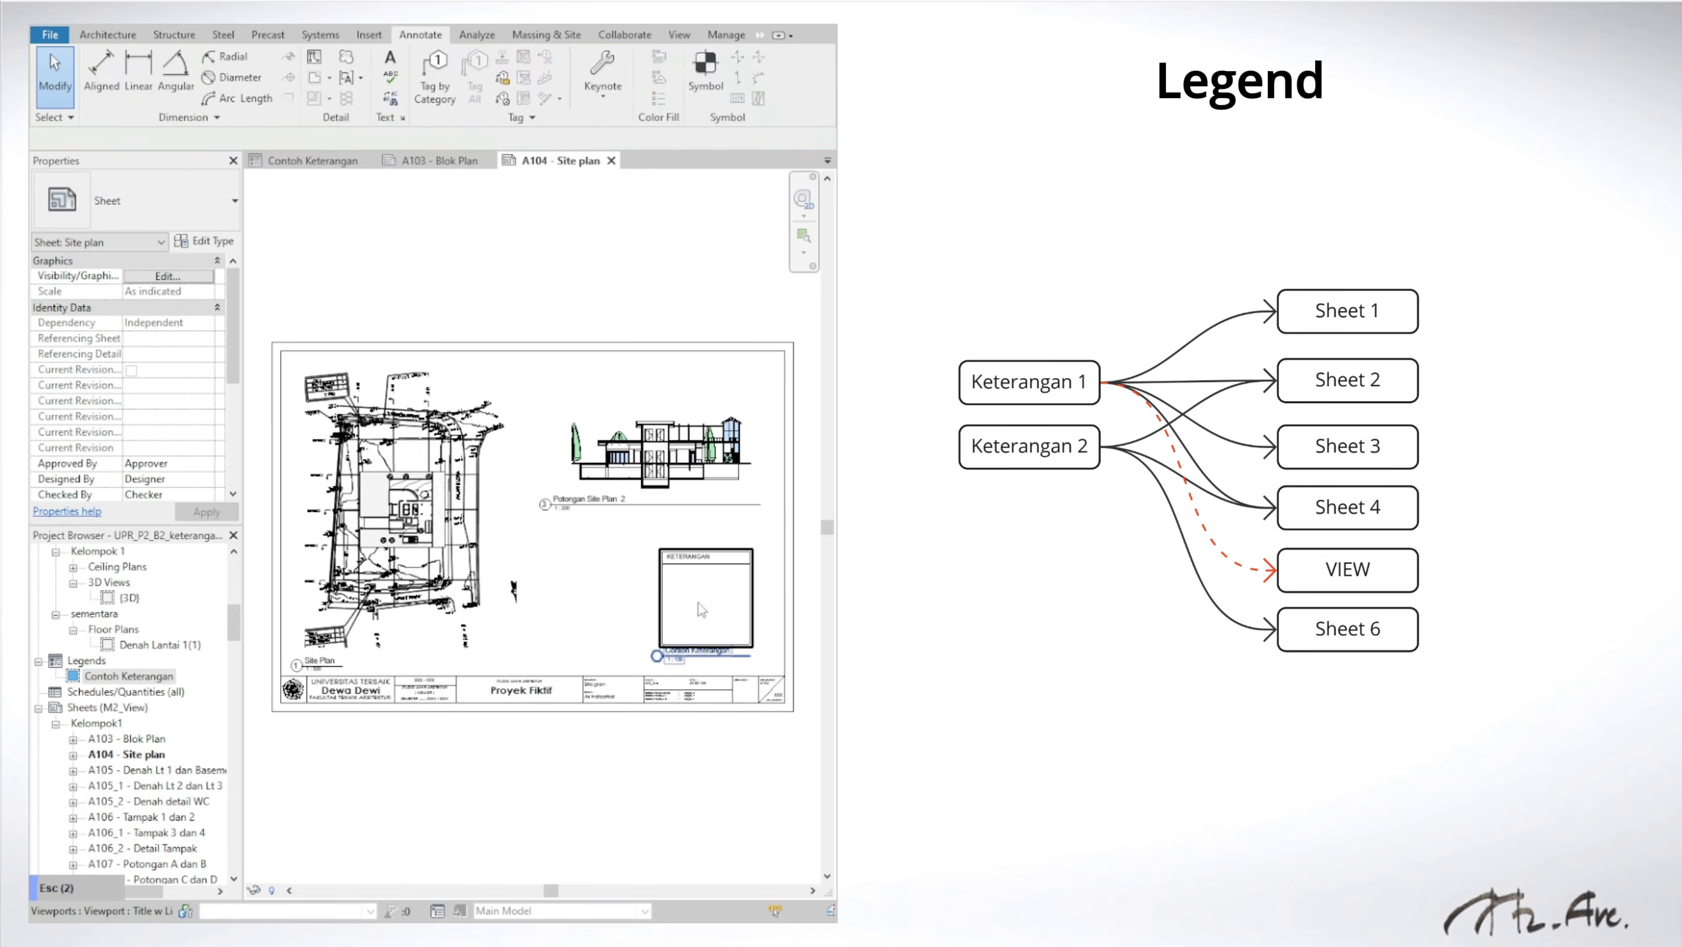
click(697, 607)
click(126, 216)
click(613, 782)
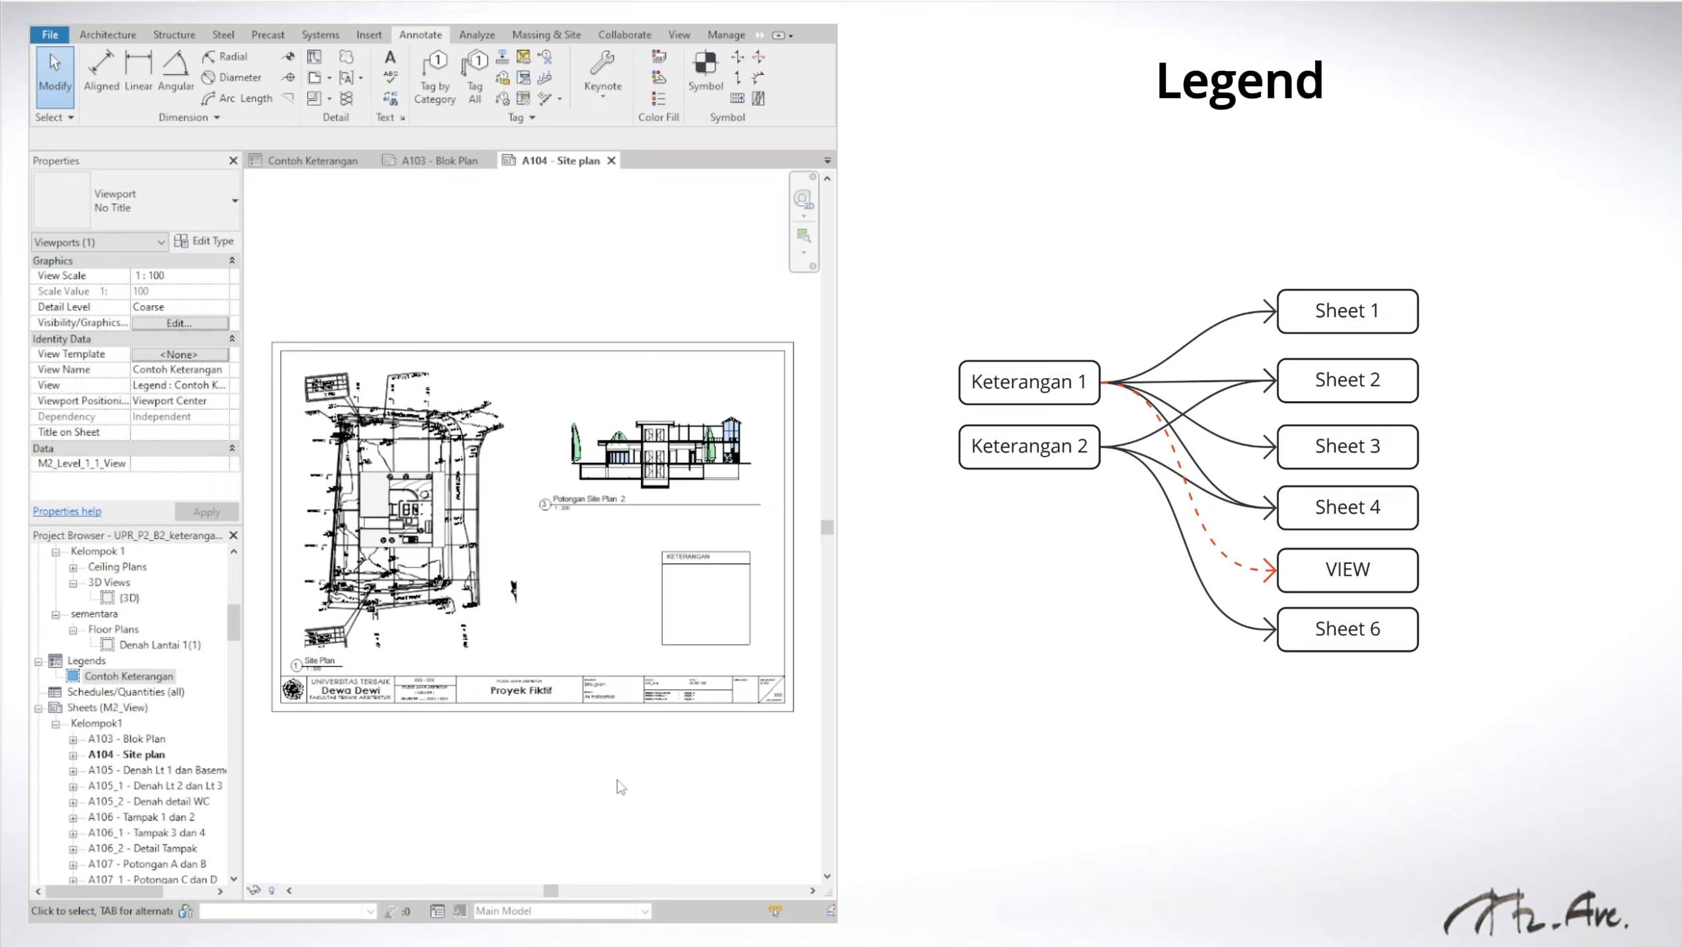
Step: Add a four-line placeholder note starting with ASDGASDGASDGLKALHK below the title in the Contoh Keterangan legend, using M2_1.8 mm Arial text
double_click(126, 676)
click(390, 66)
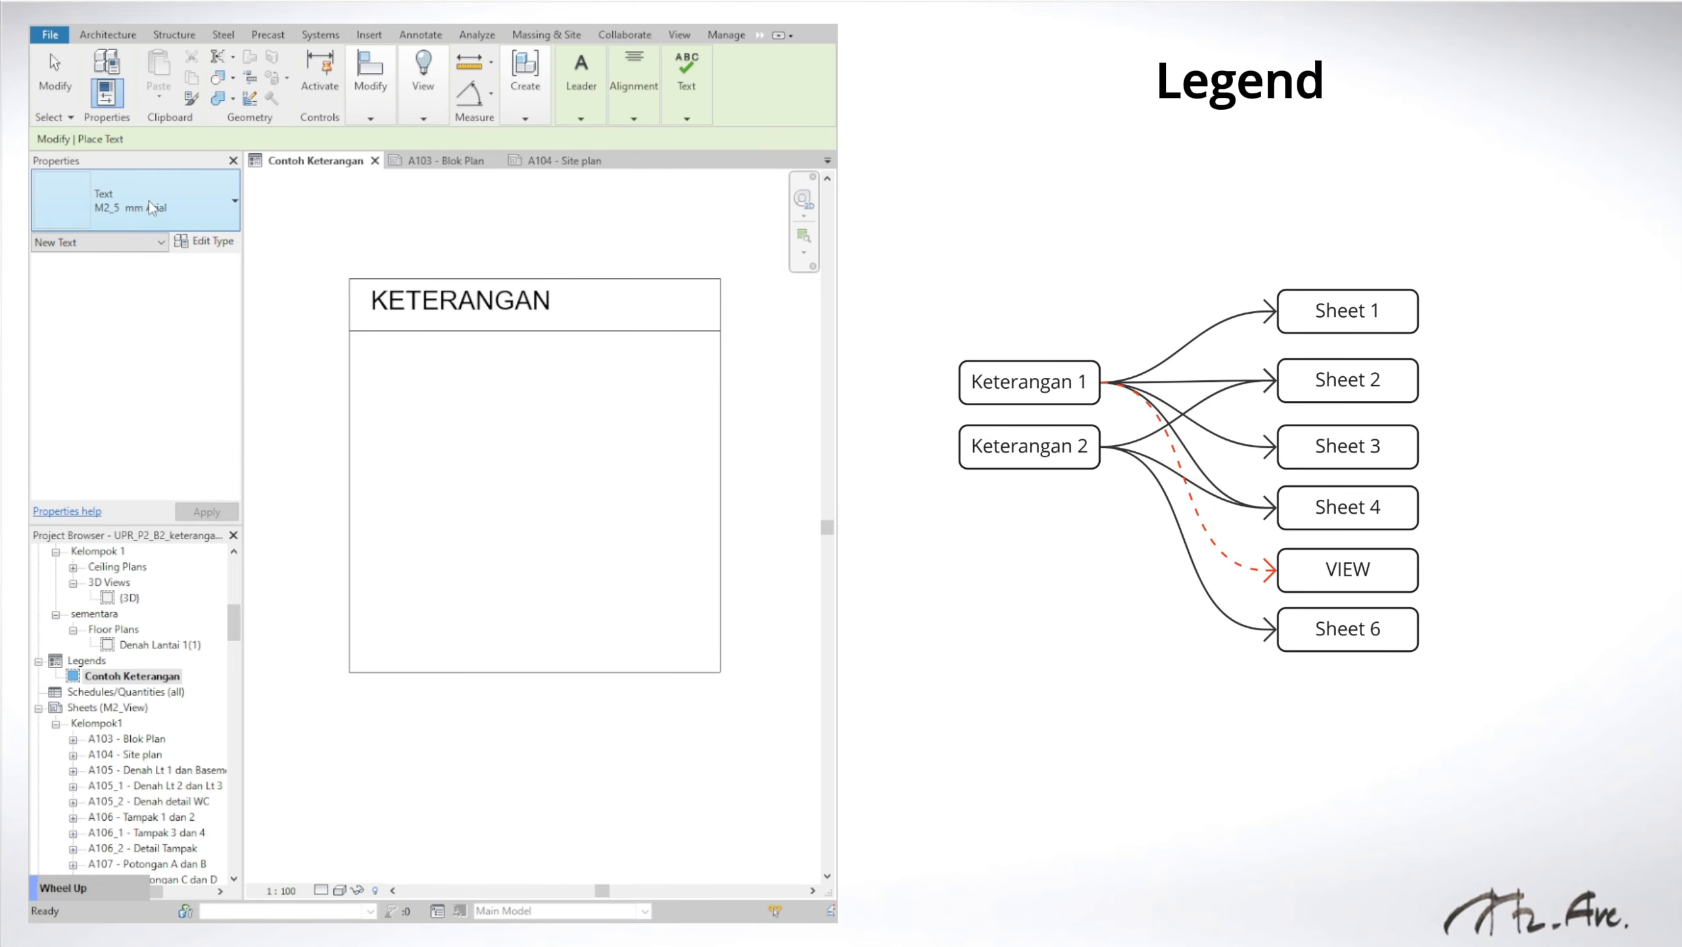
click(166, 201)
click(103, 306)
click(392, 370)
text(ASDGASDGASDGLKALHK)
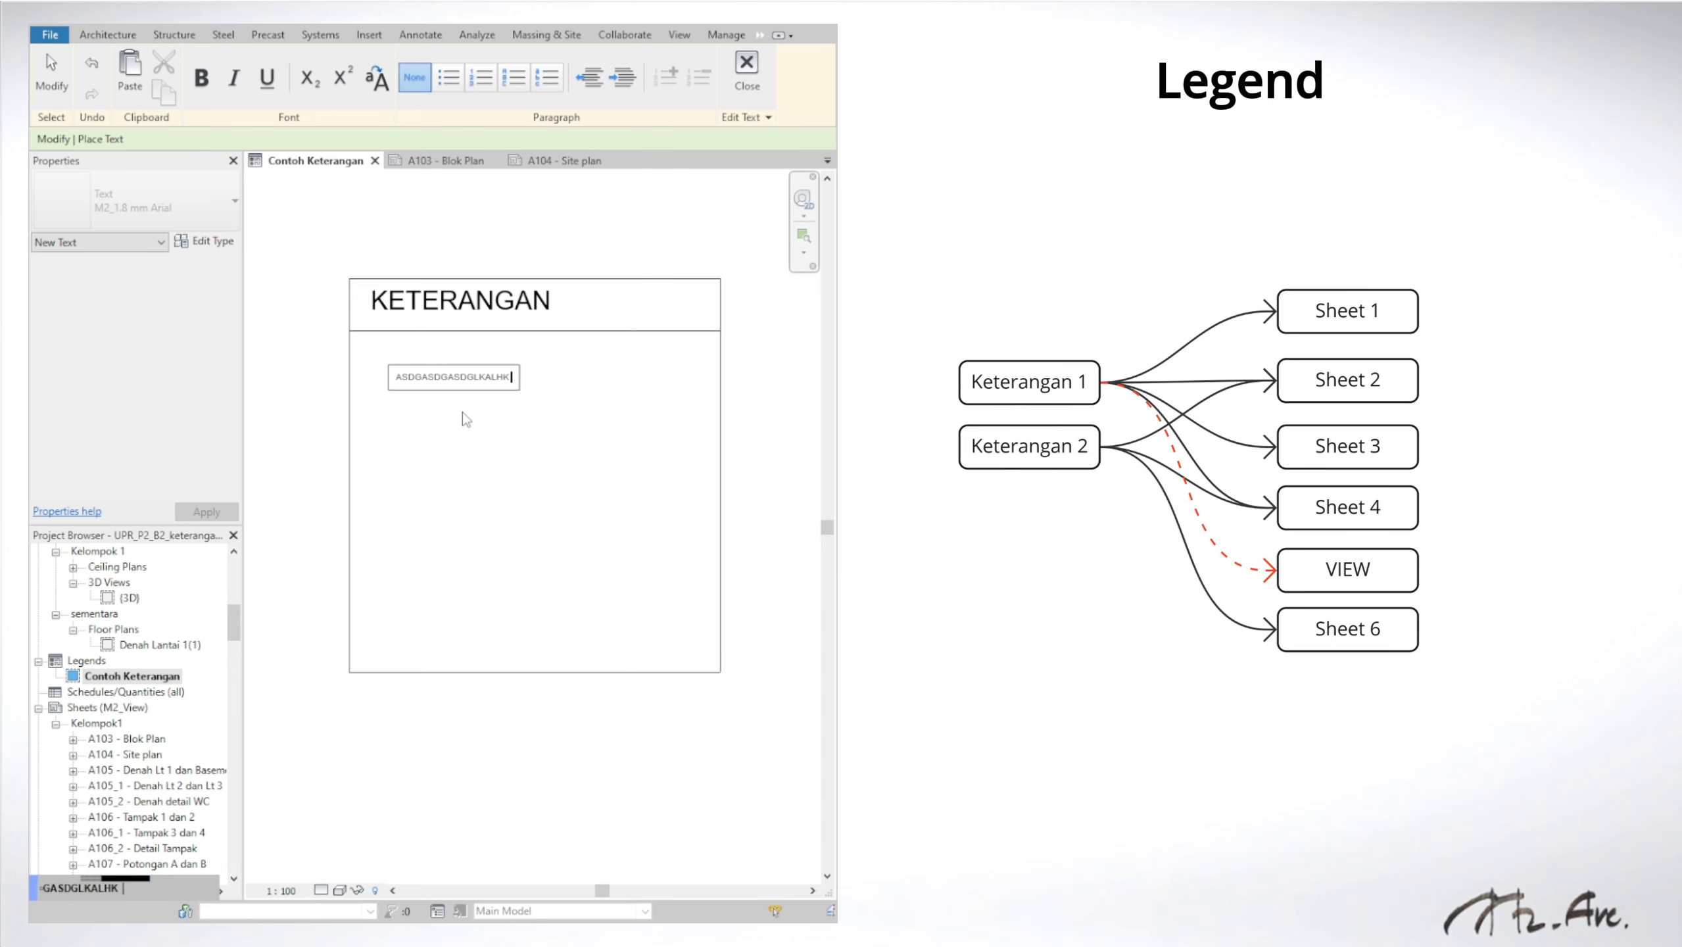
key(Return)
text(ALSDHG;LASDHG;LASDKHG ASD)
key(Return)
text(;ALKSDJHG;LADKHG)
key(Return)
text(A;SLDGH;LASDGHL;SDKHG)
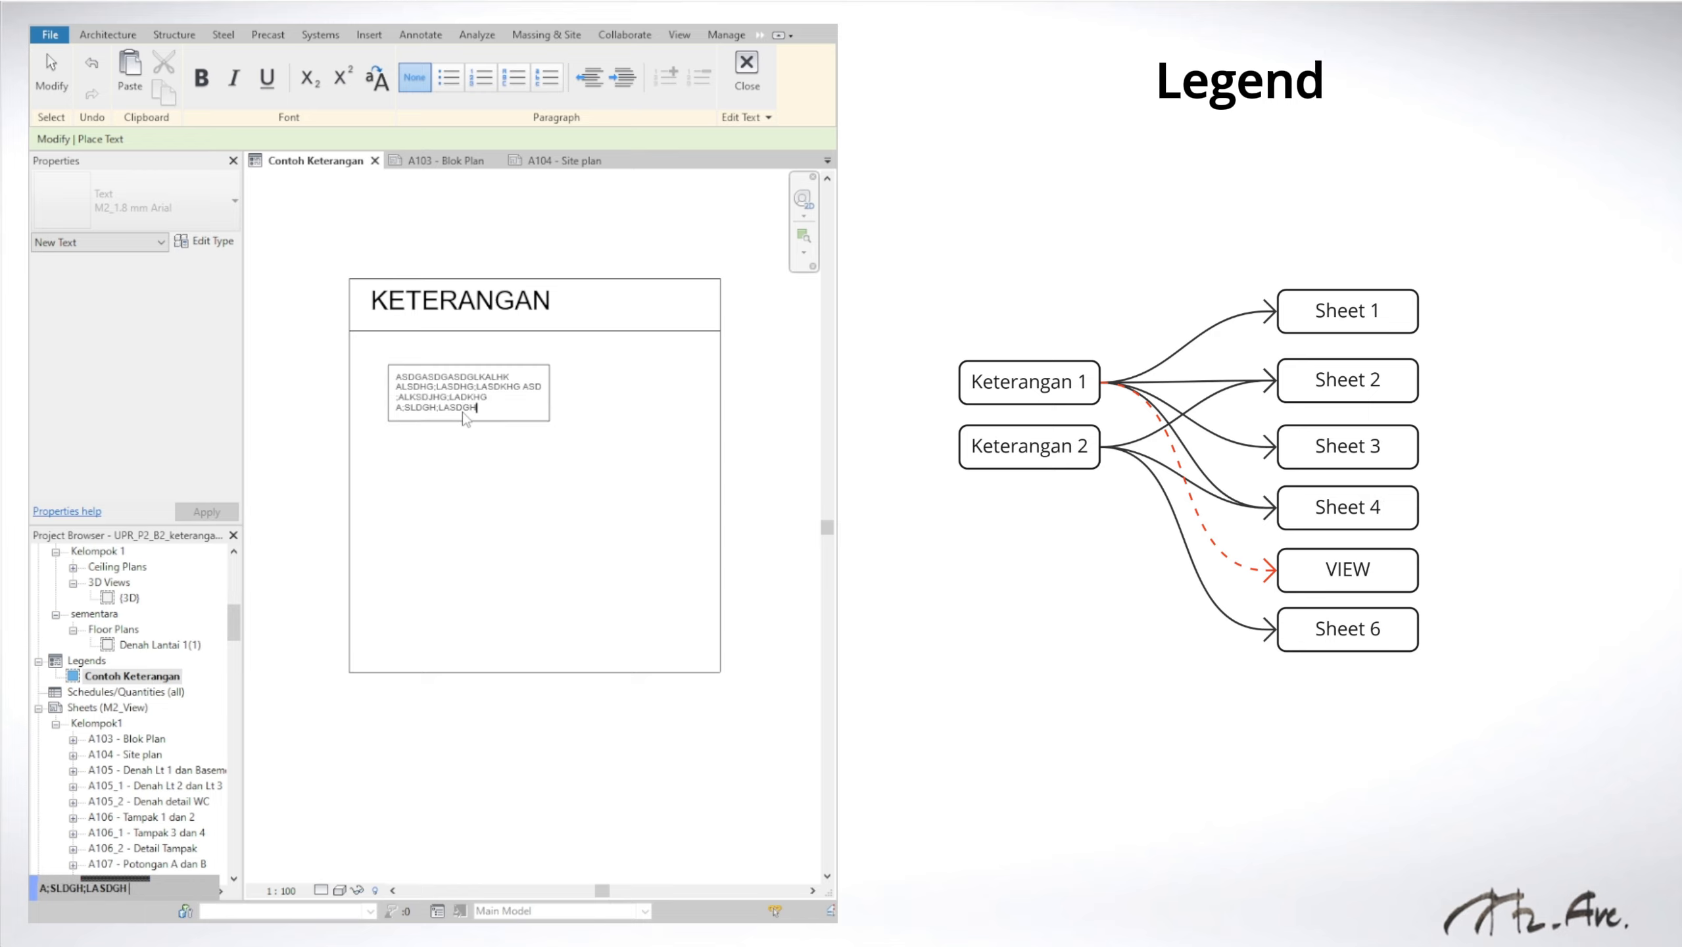
click(320, 446)
key(Escape)
Step: Nudge the placeholder note left and up, closer to the legend's header row
click(421, 400)
key(Left)
key(Left)
key(Up)
key(Up)
key(Up)
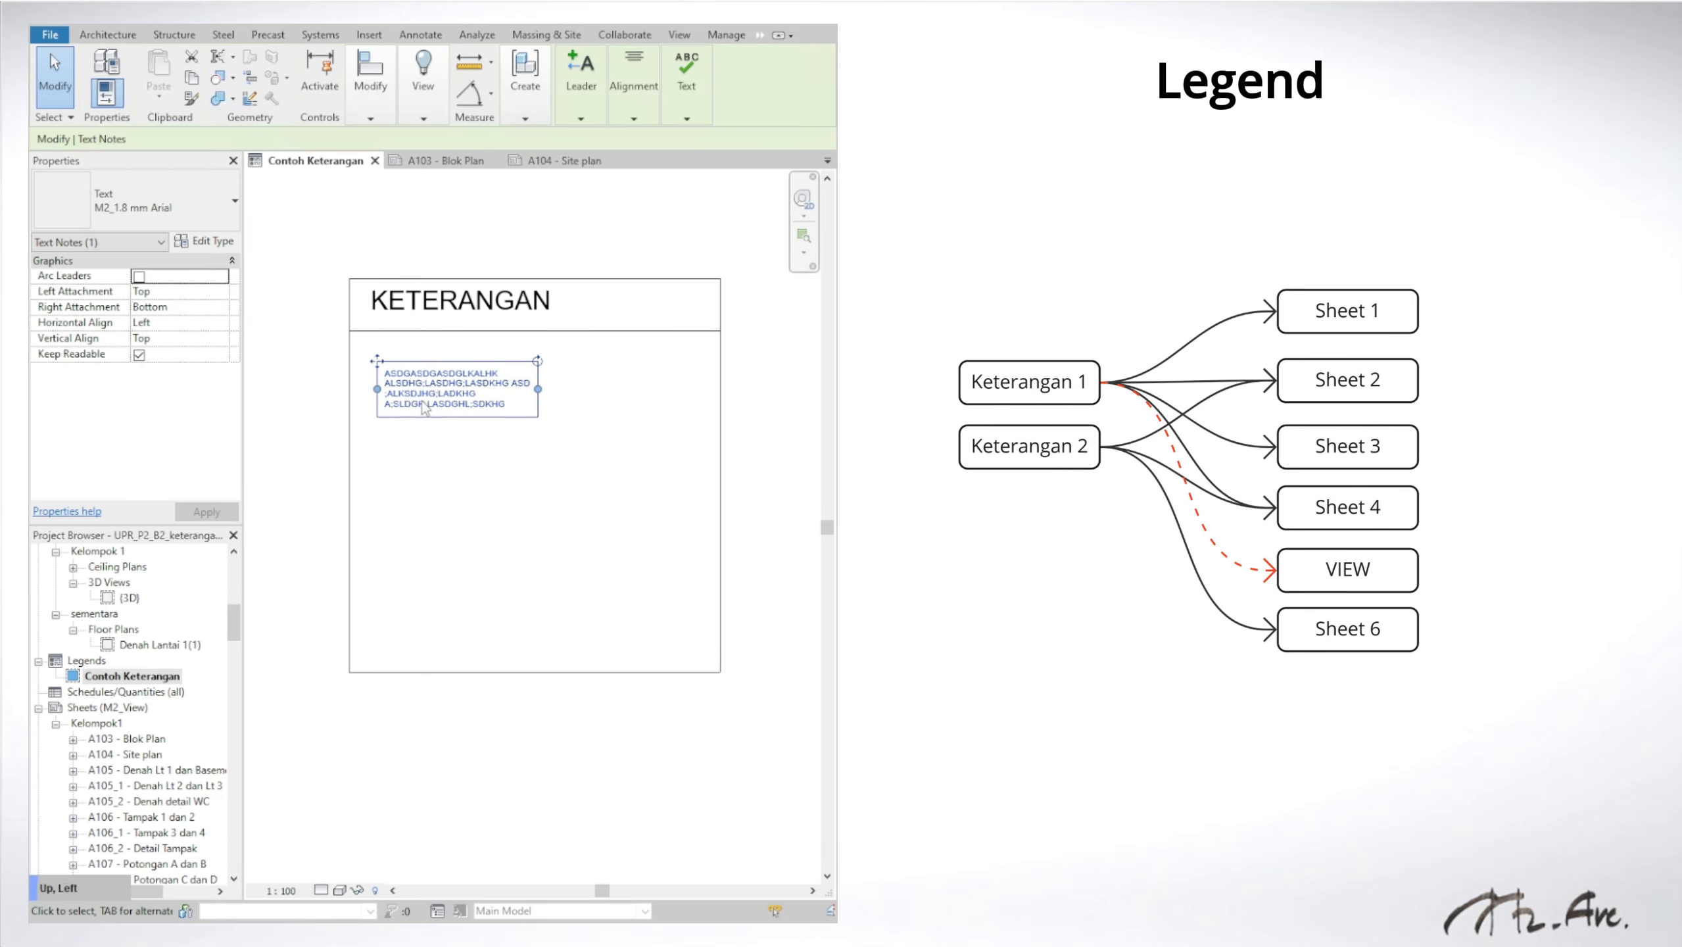
click(601, 413)
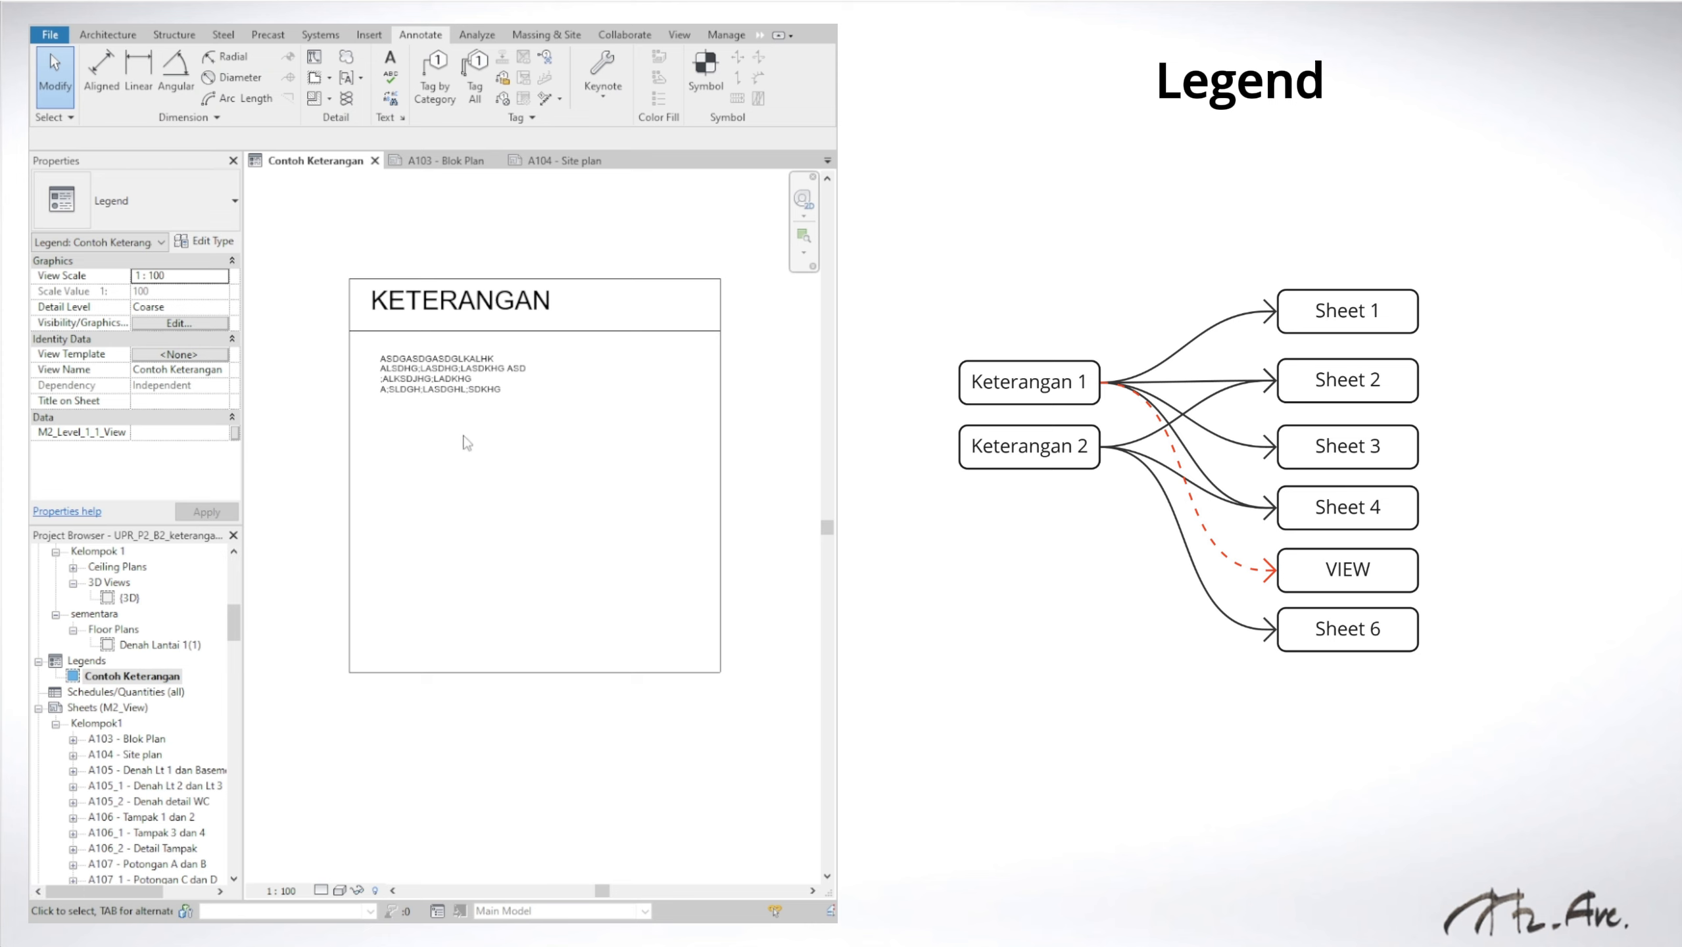
Step: Check the placeholder note in the legend placed on sheets A103 - Blok Plan and A104 - Site plan
double_click(126, 738)
scroll(266, 658, up, 5)
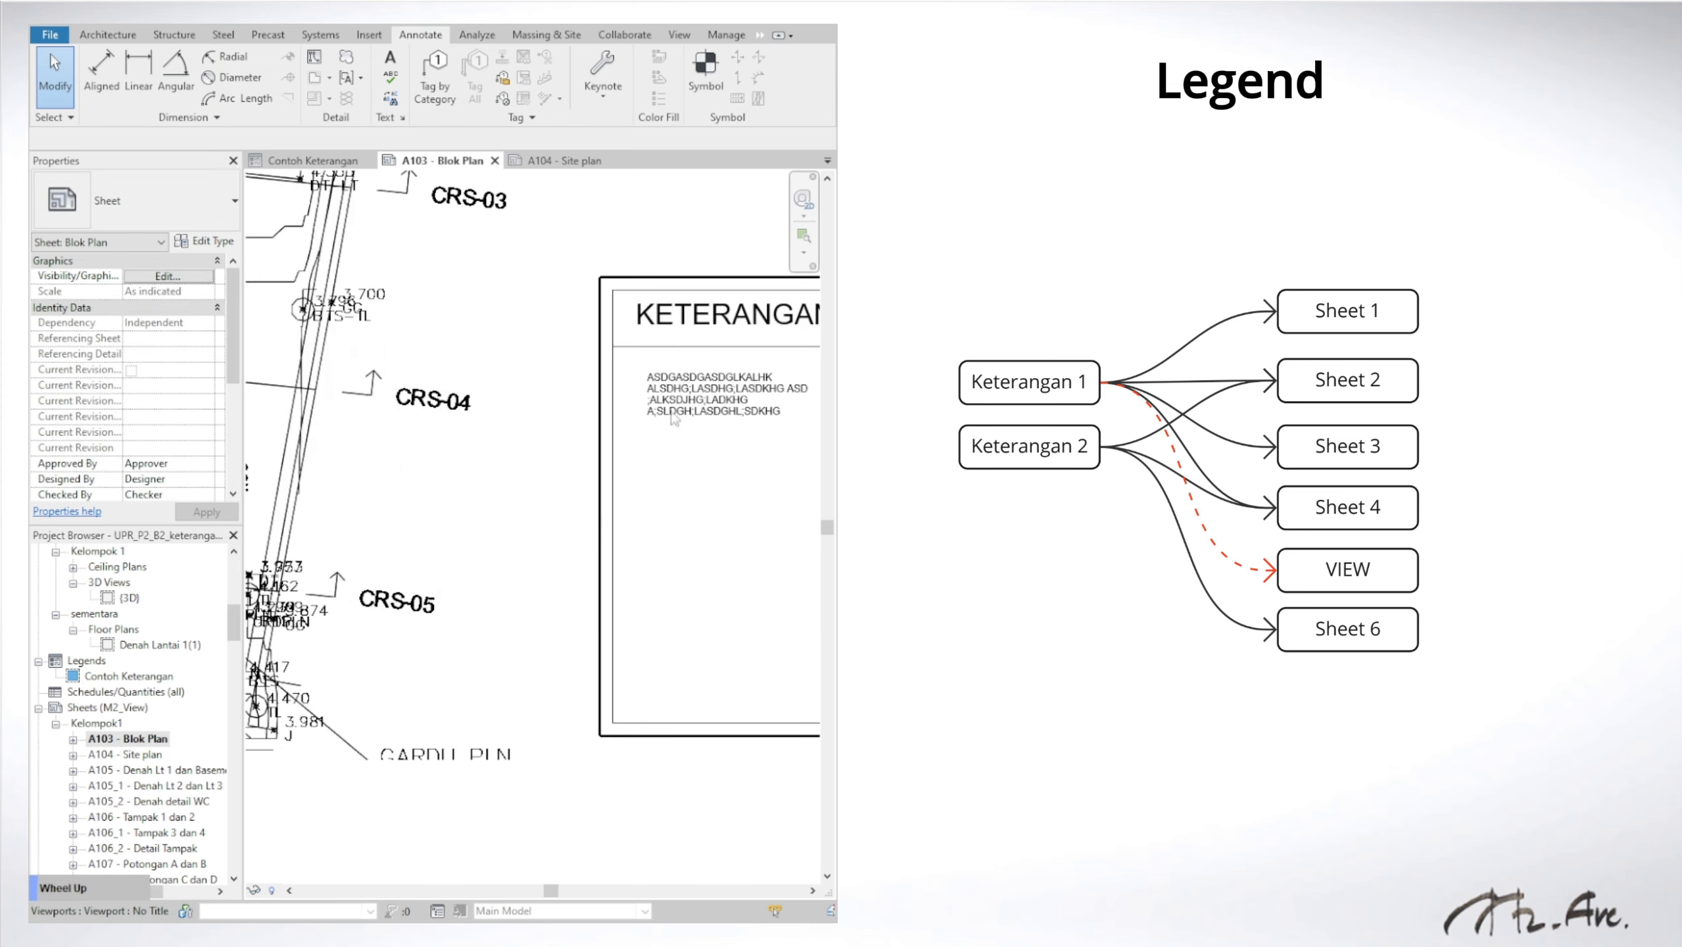
double_click(125, 754)
scroll(710, 611, up, 4)
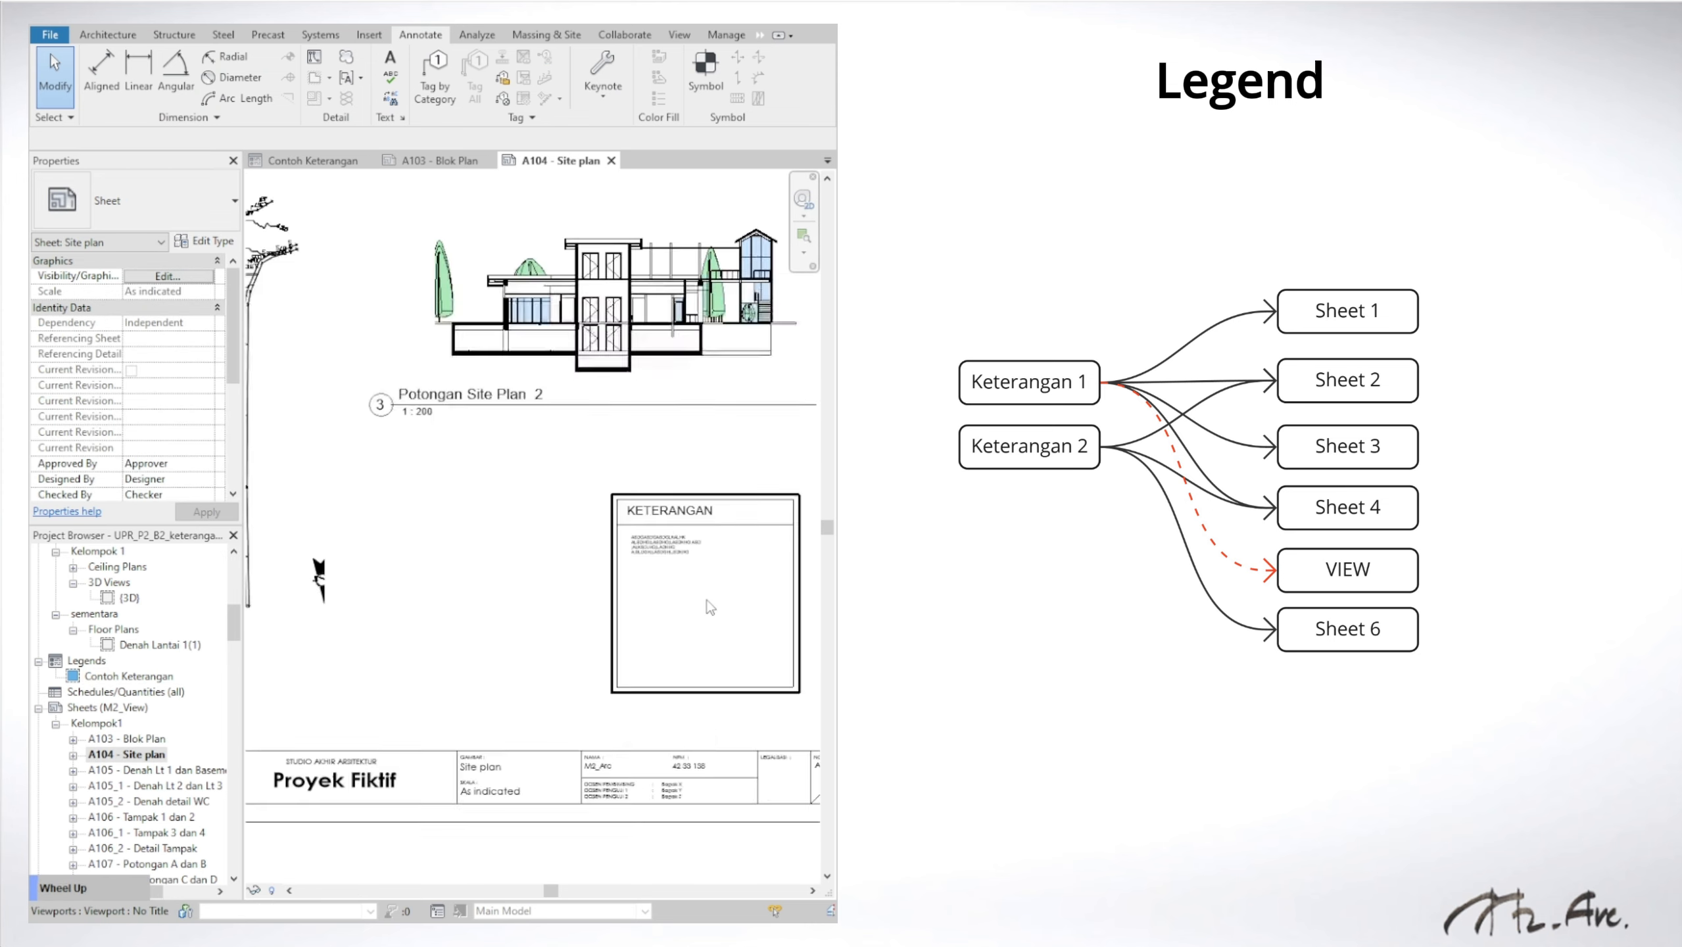
Step: Activate the legend's viewport on sheet A104 - Site plan and select its placeholder note
middle_drag(699, 637, 510, 583)
double_click(512, 547)
scroll(490, 522, down, 5)
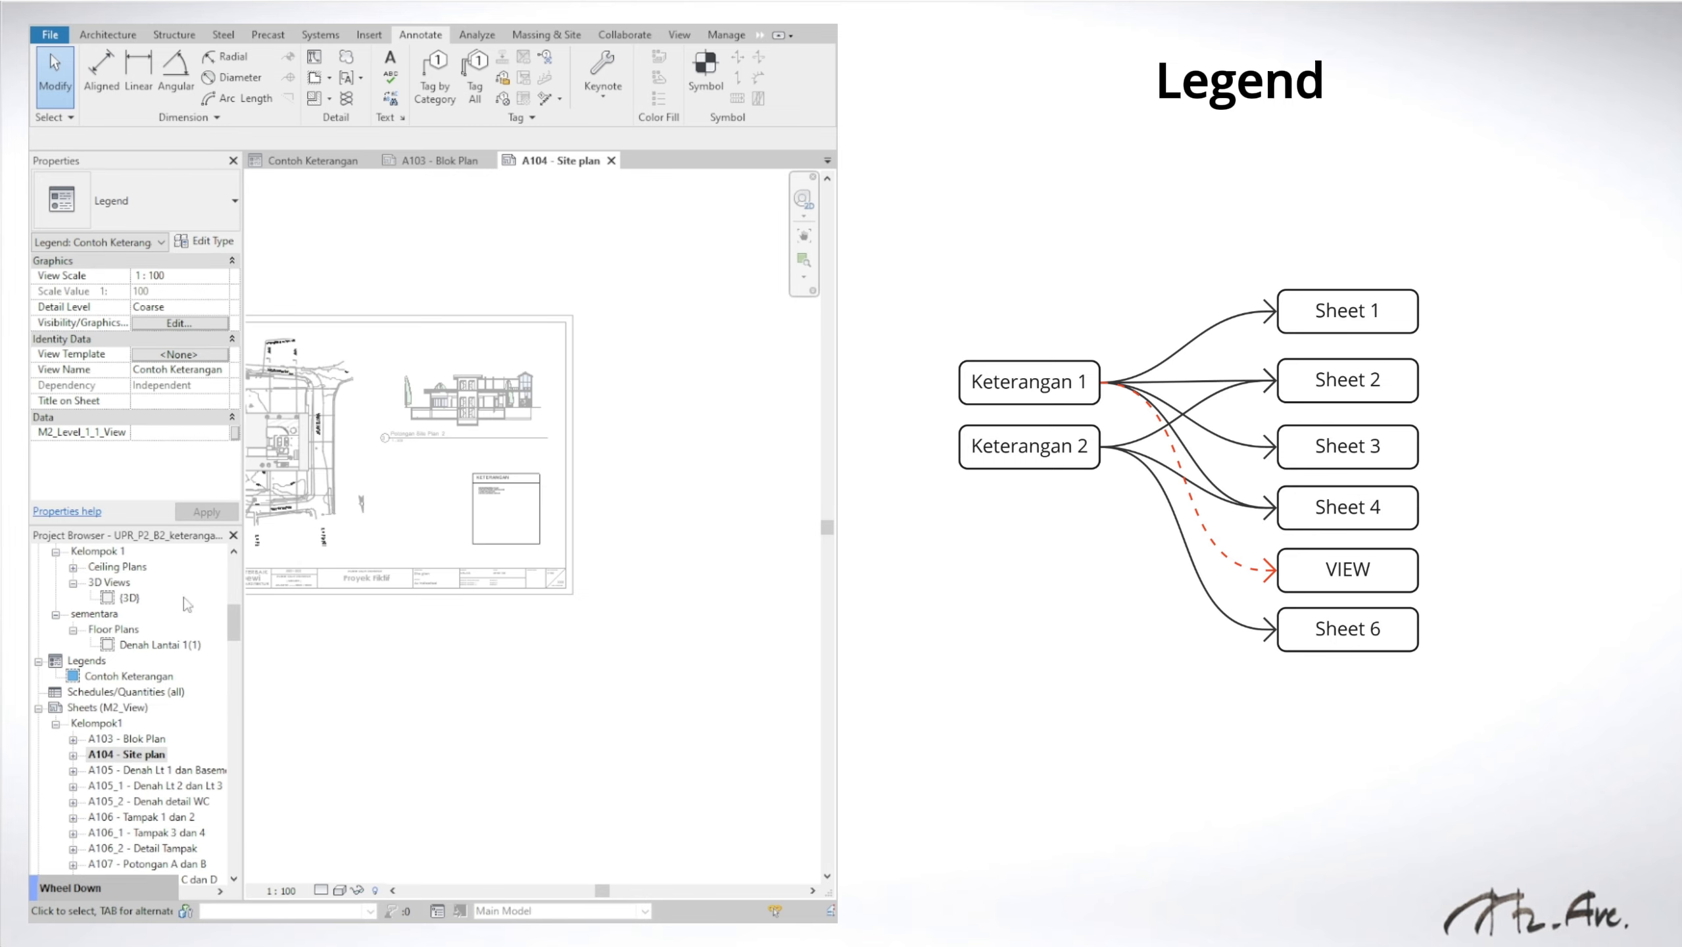
scroll(499, 519, up, 5)
click(454, 428)
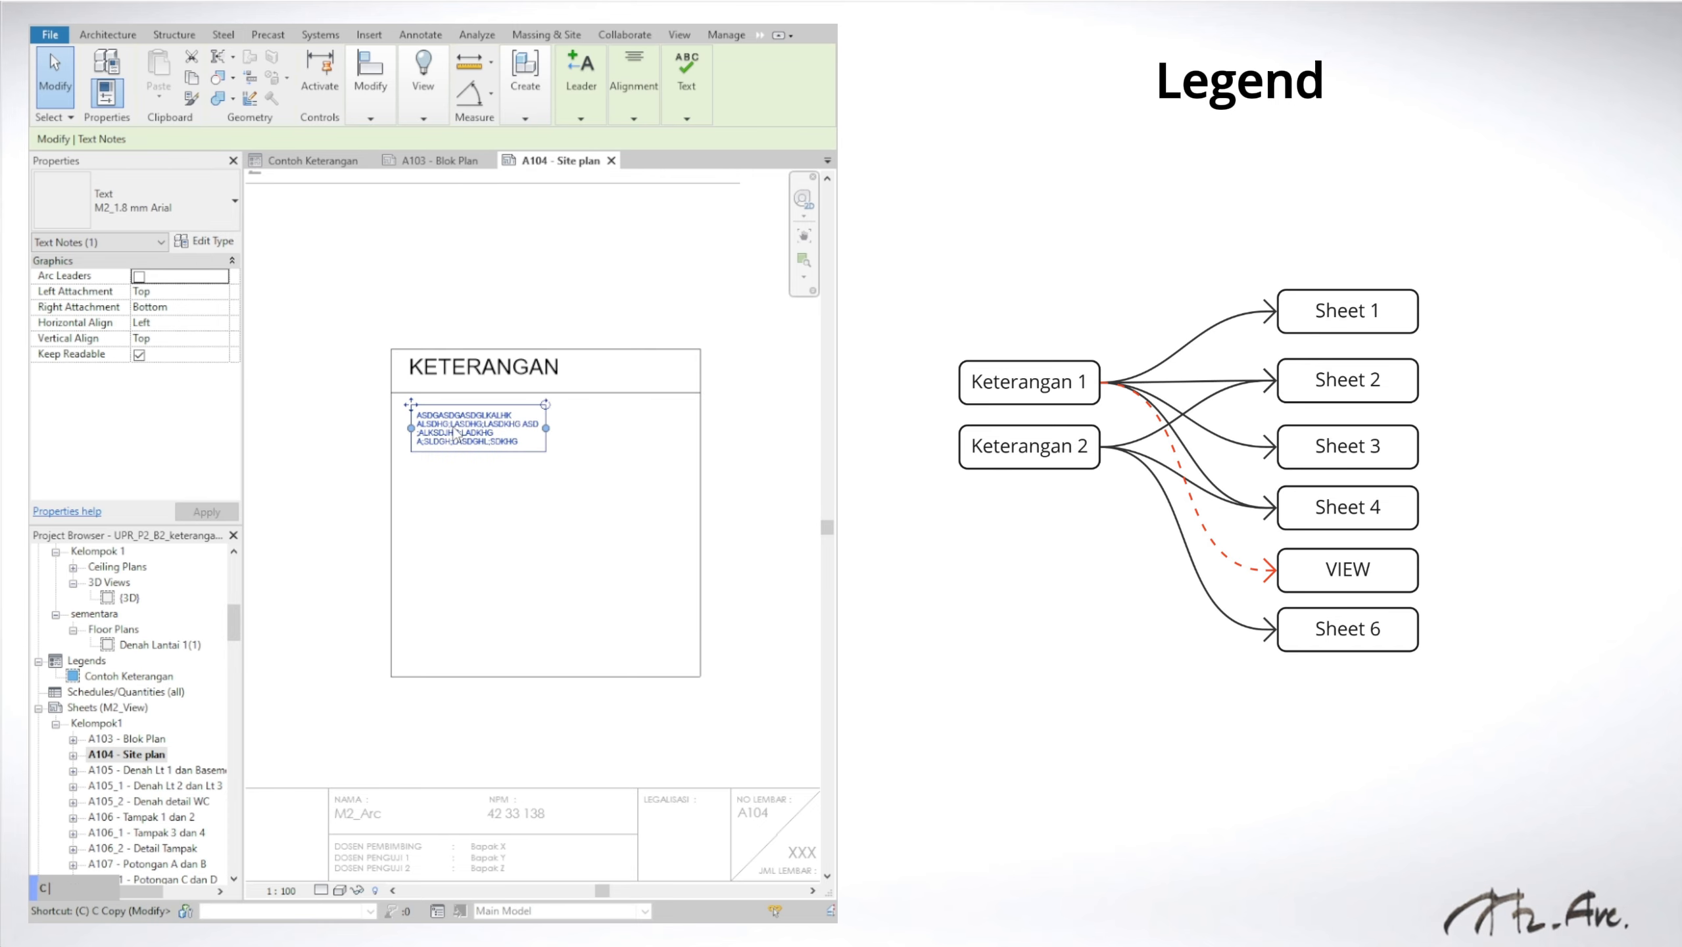
Step: Insert a C into the second line of the placeholder note so it starts with ALSDHCG, and finish the text editing
click(451, 492)
double_click(444, 428)
text(C)
key(Escape)
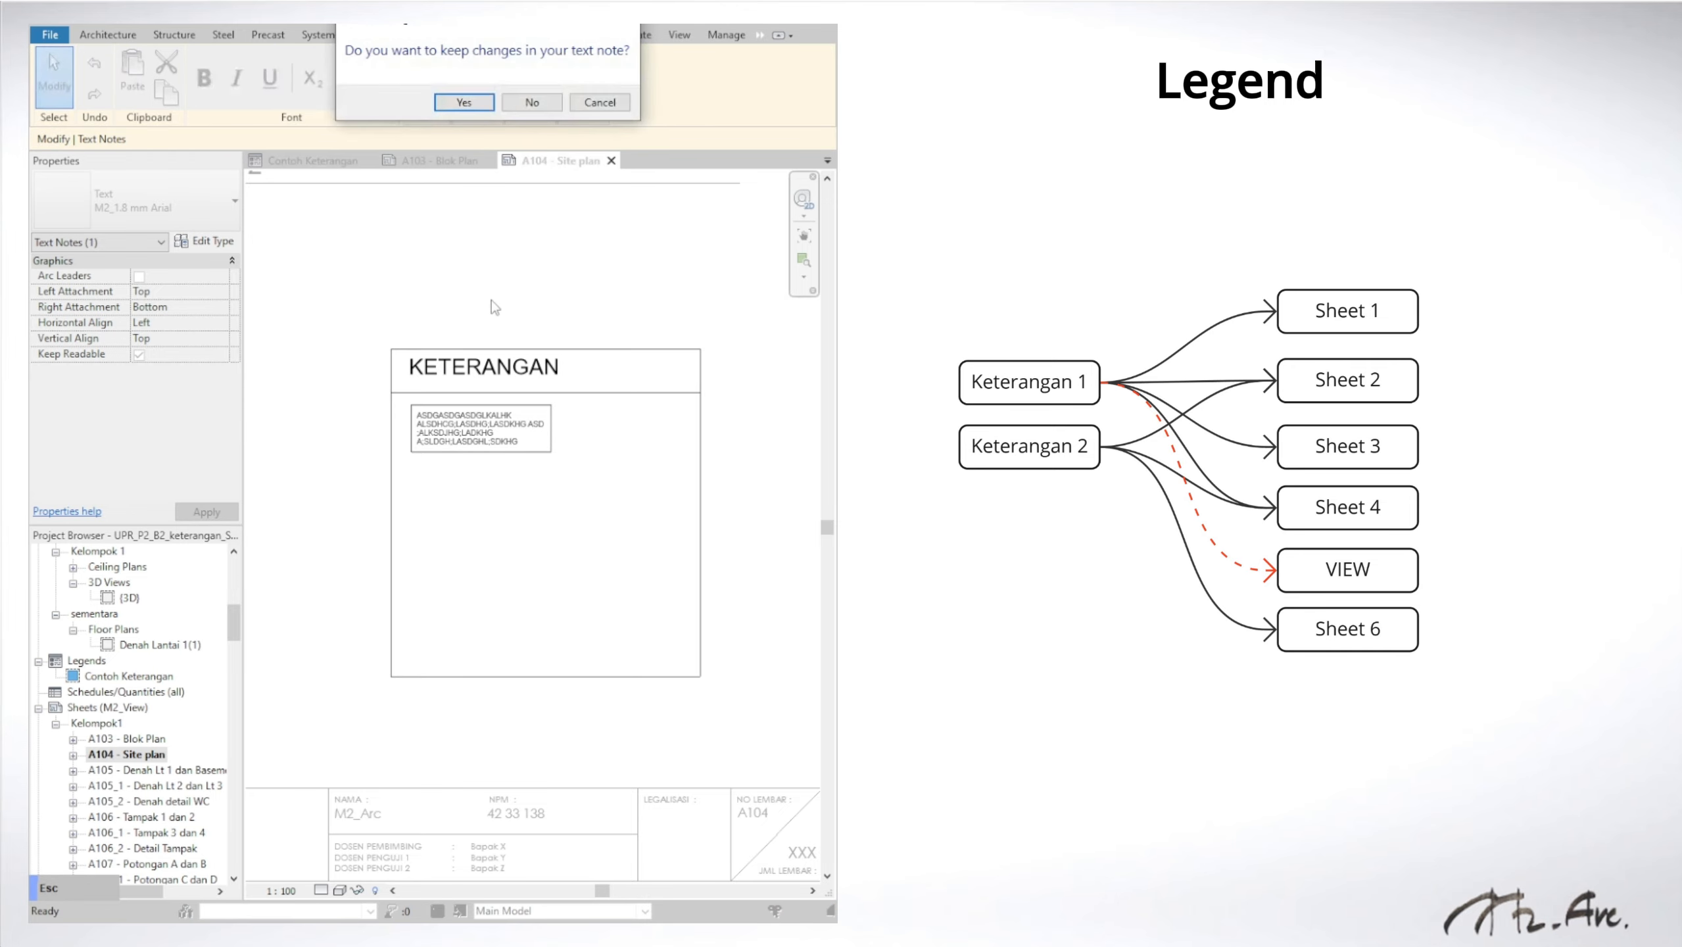
click(581, 103)
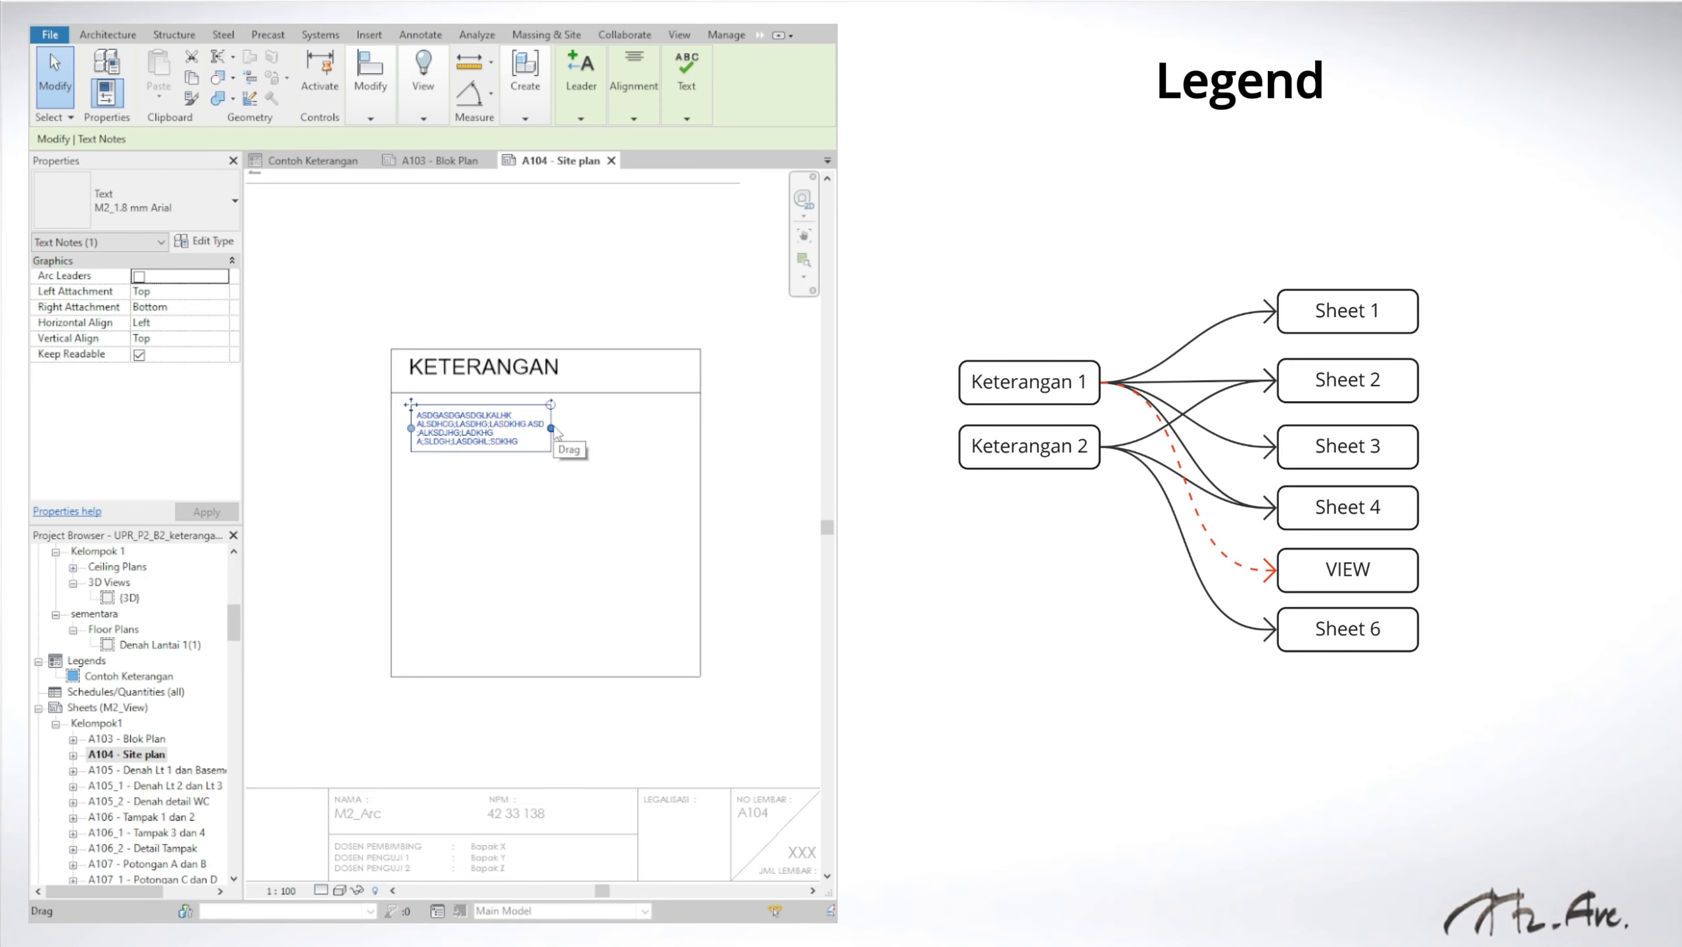
Step: Copy the placeholder note three times straight down inside the legend frame and deactivate the legend's viewport
key(c)
key(o)
click(551, 428)
click(551, 502)
click(551, 574)
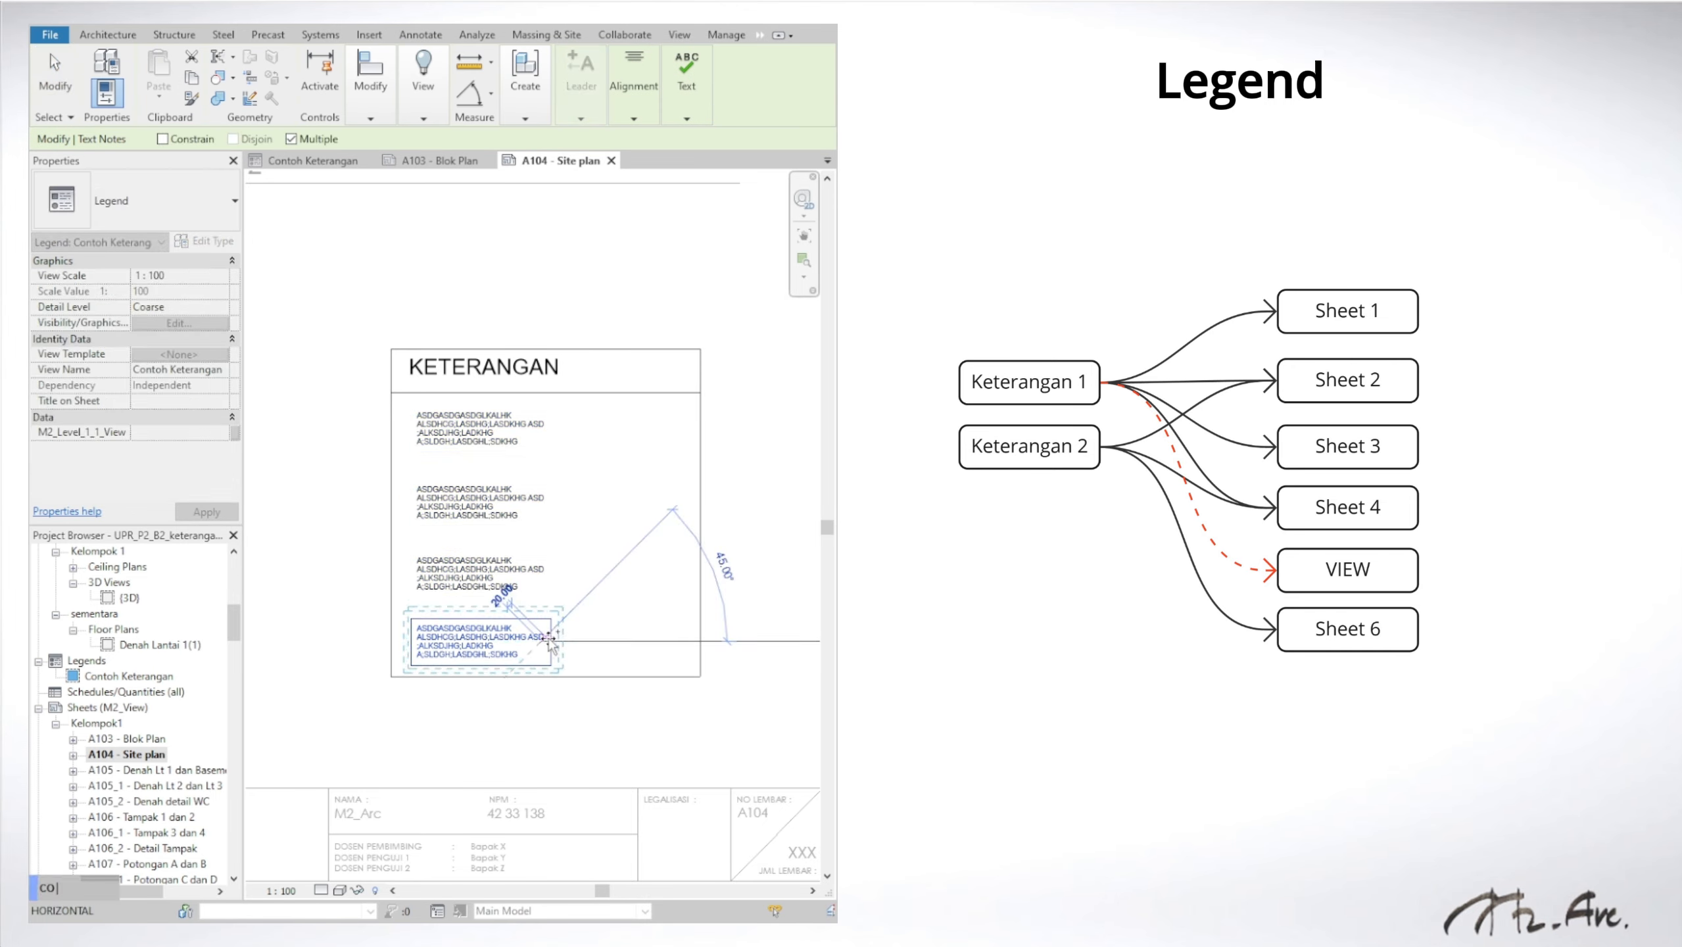
key(Escape)
key(Escape)
double_click(568, 272)
Step: Review the copied notes in the legend on sheet A103 and look through sheets A104 - Site plan and A105
double_click(137, 741)
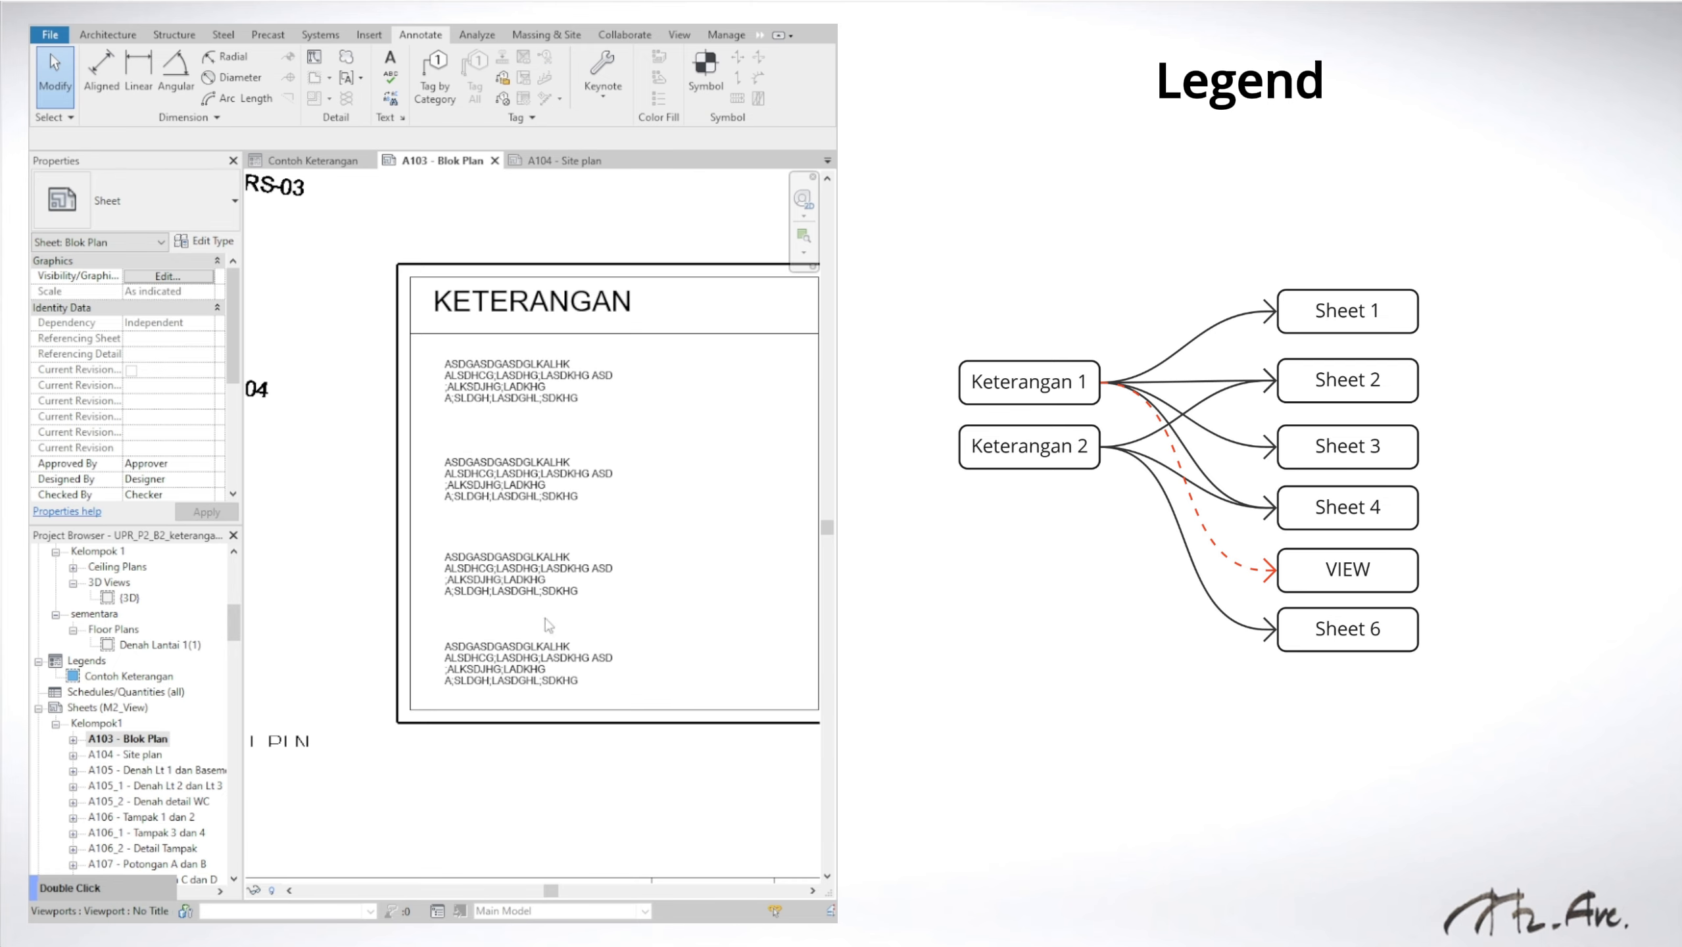
double_click(158, 769)
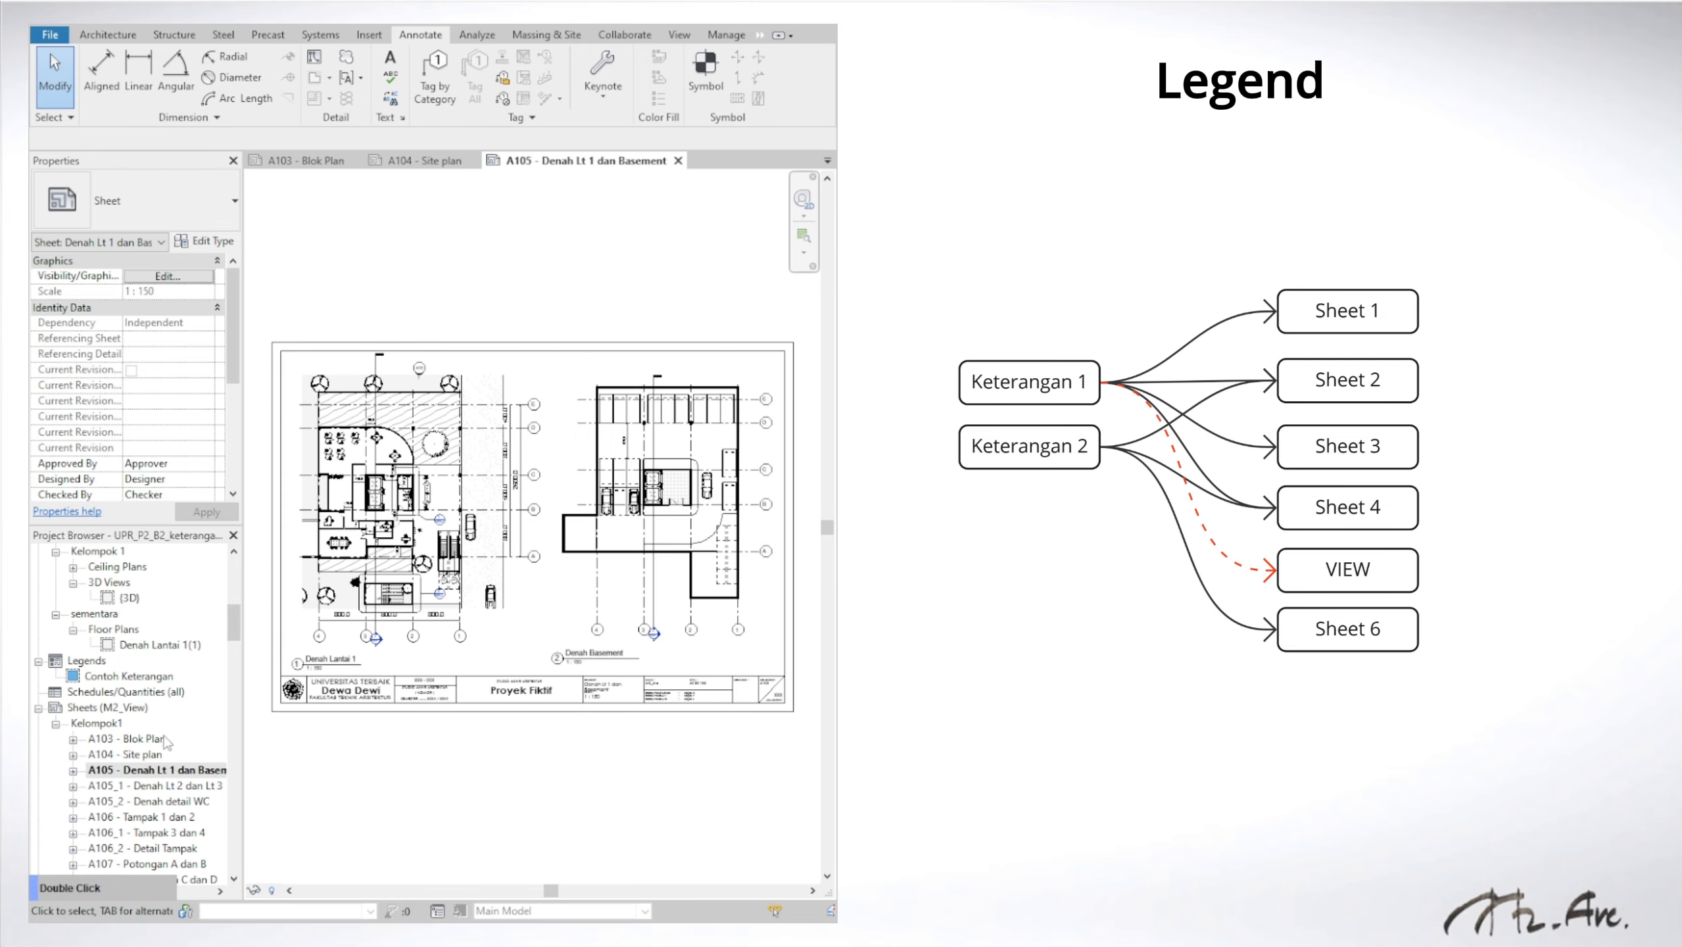
double_click(146, 757)
double_click(157, 737)
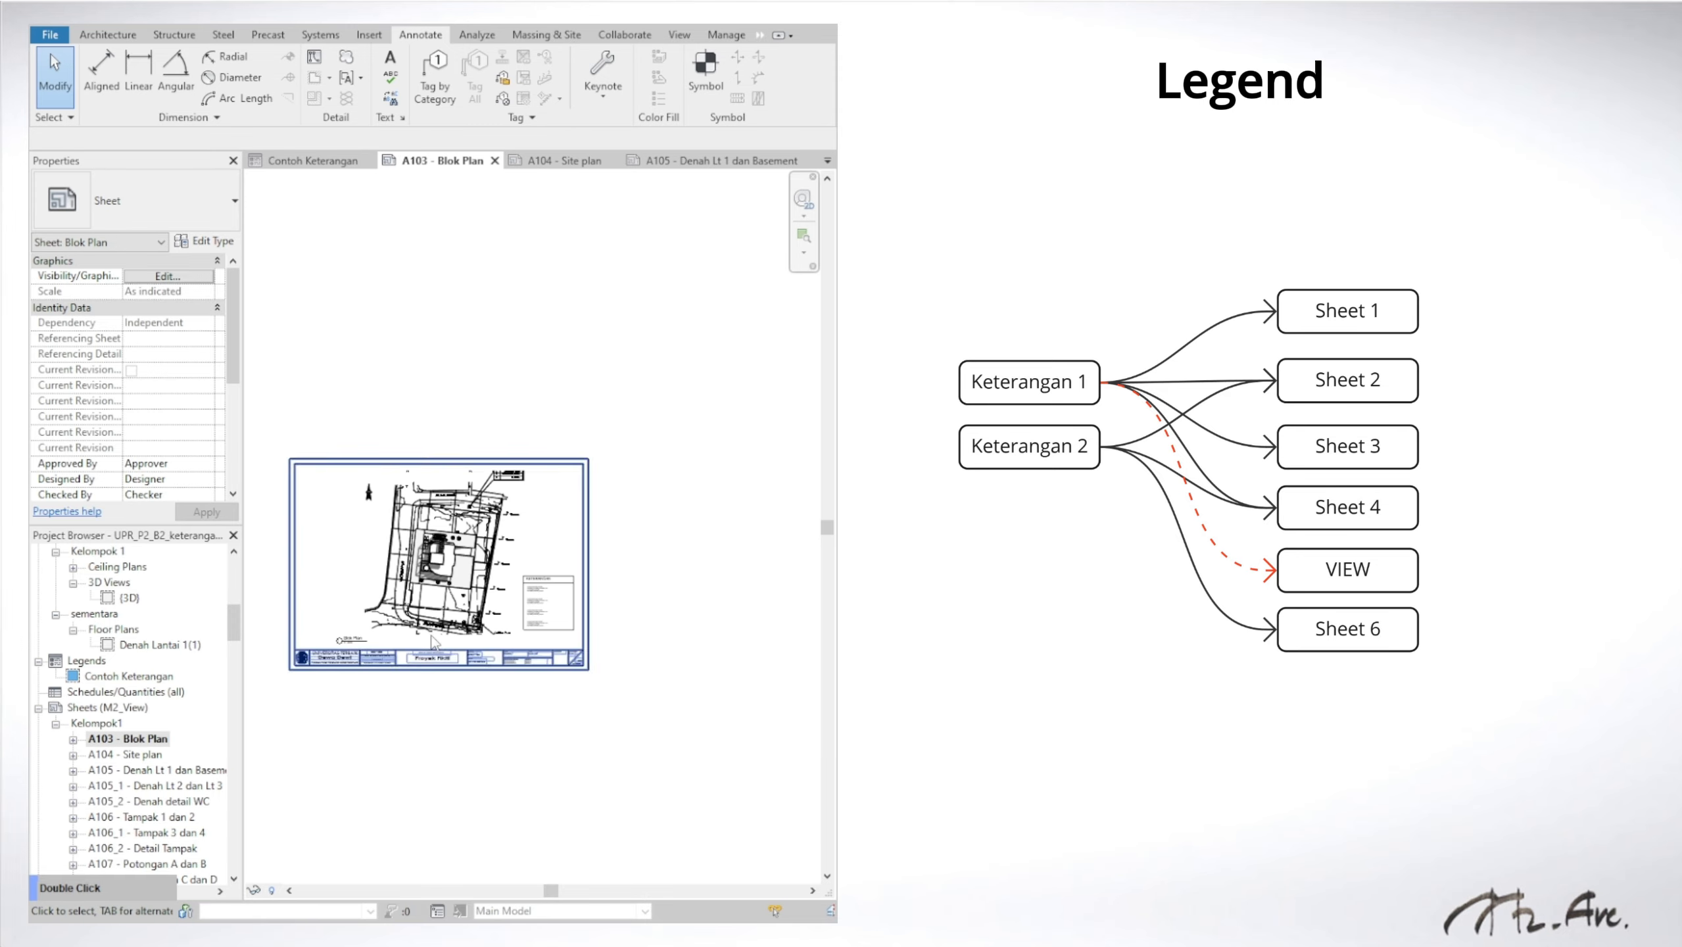
scroll(434, 641, up, 3)
Step: Open the Contoh Keterangan legend and place an M2_Tag Segi Tiga symbol beside each of the four notes
double_click(129, 676)
scroll(507, 438, down, 2)
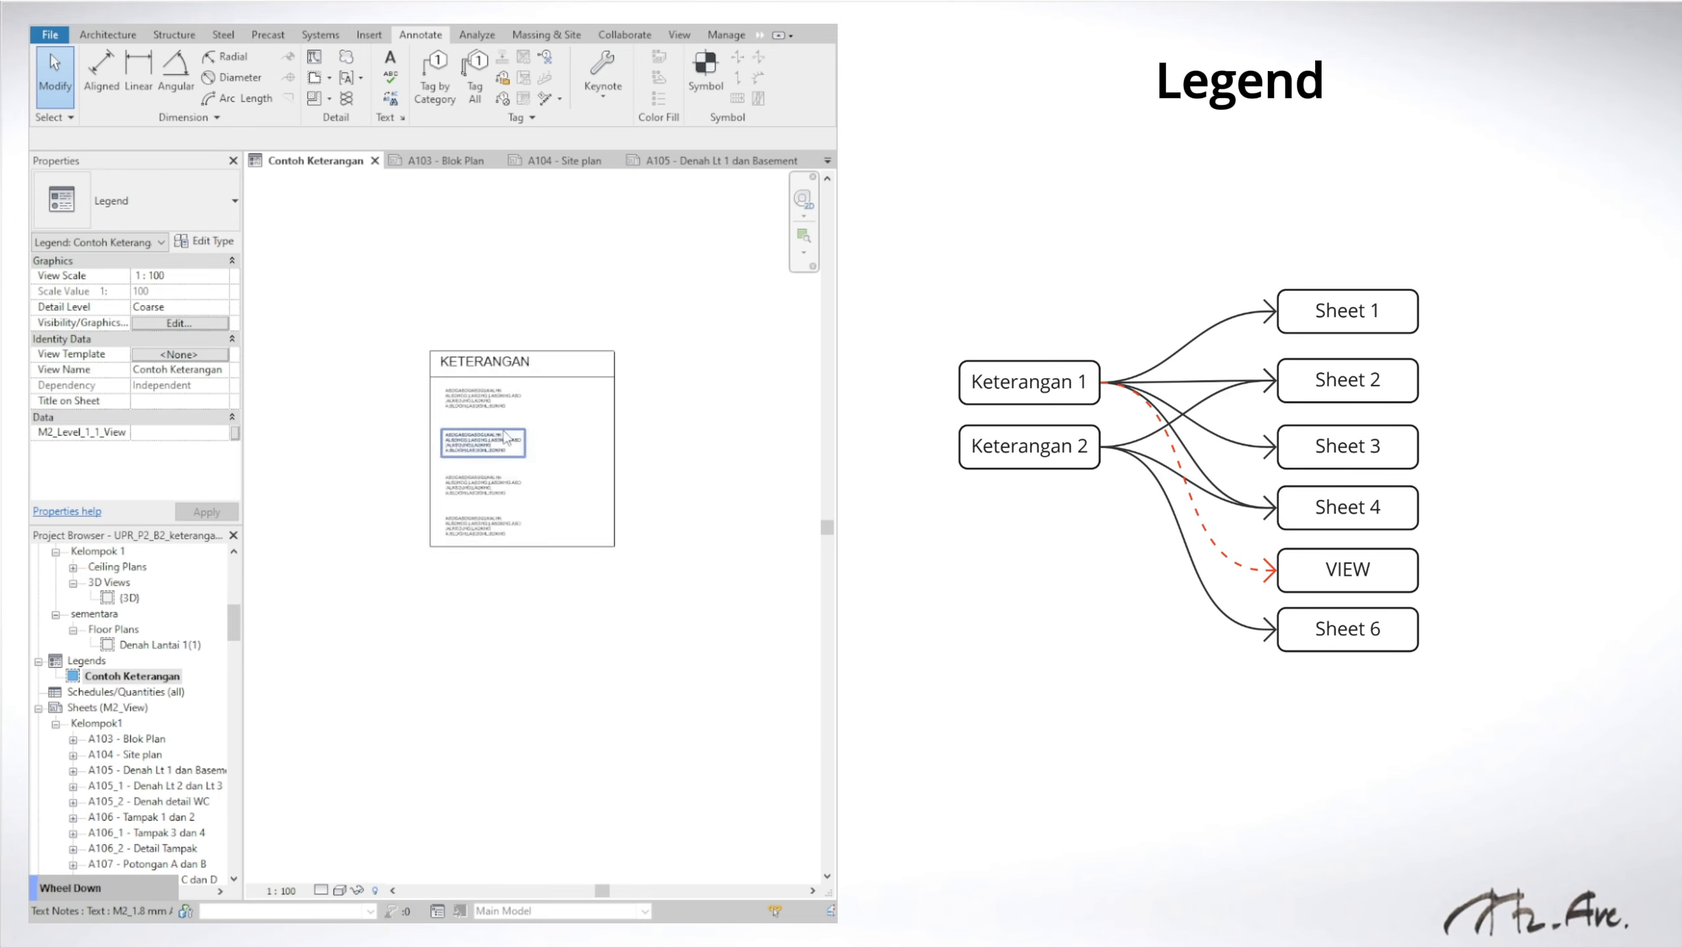
scroll(570, 451, up, 3)
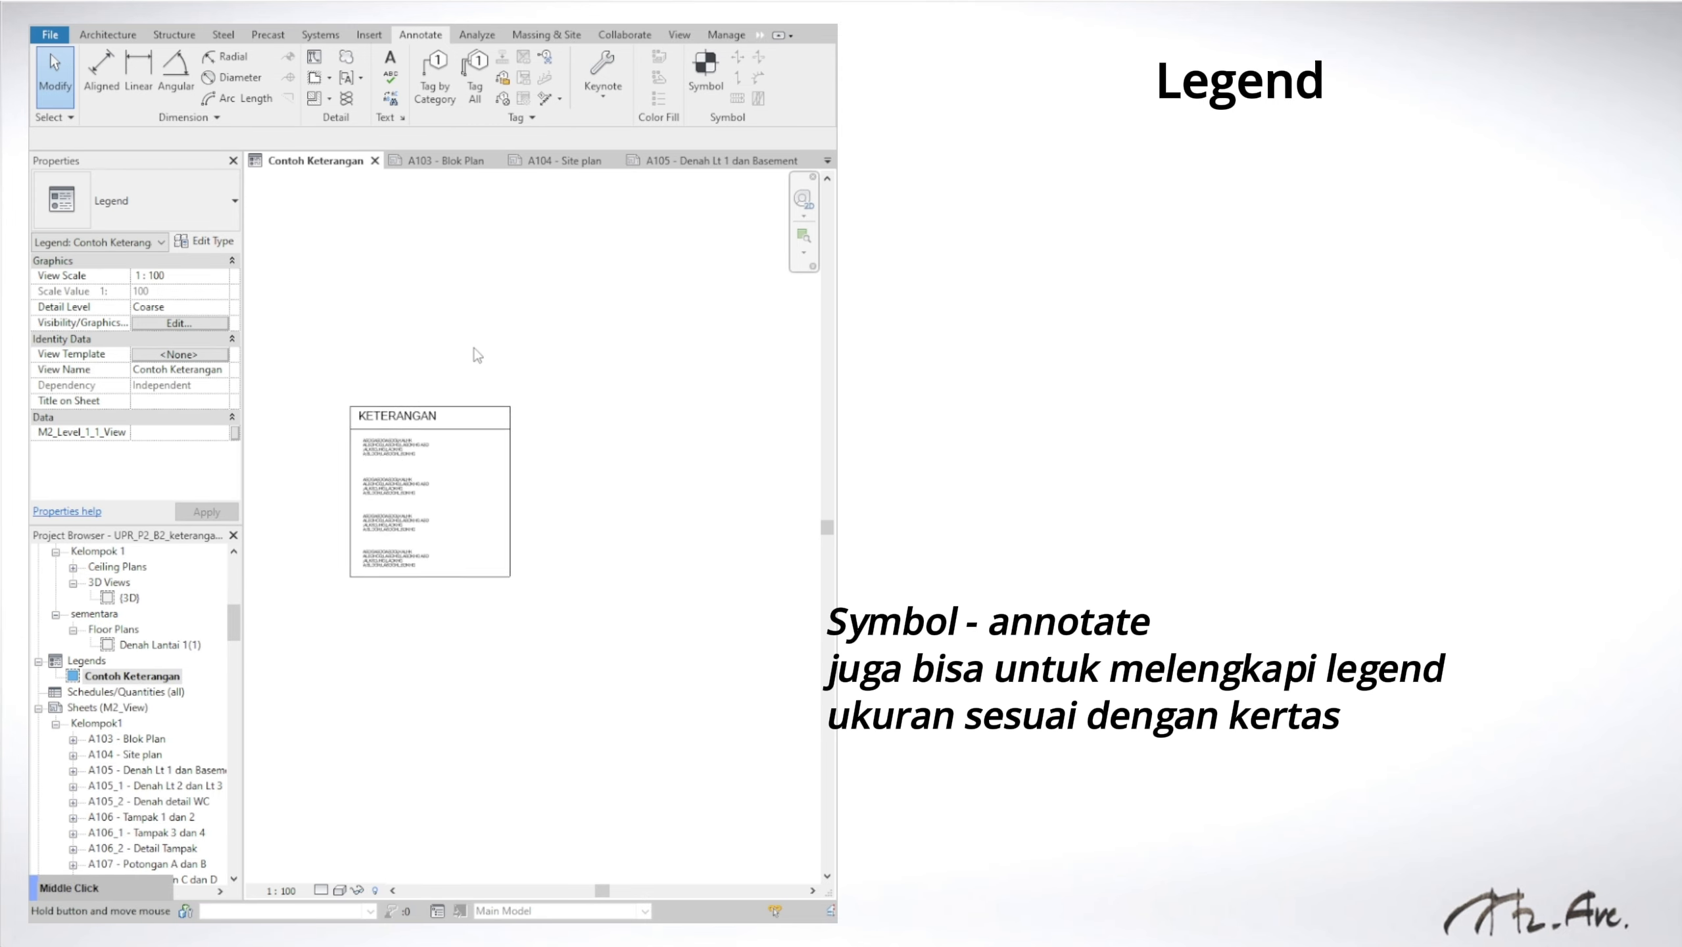
click(705, 77)
click(150, 218)
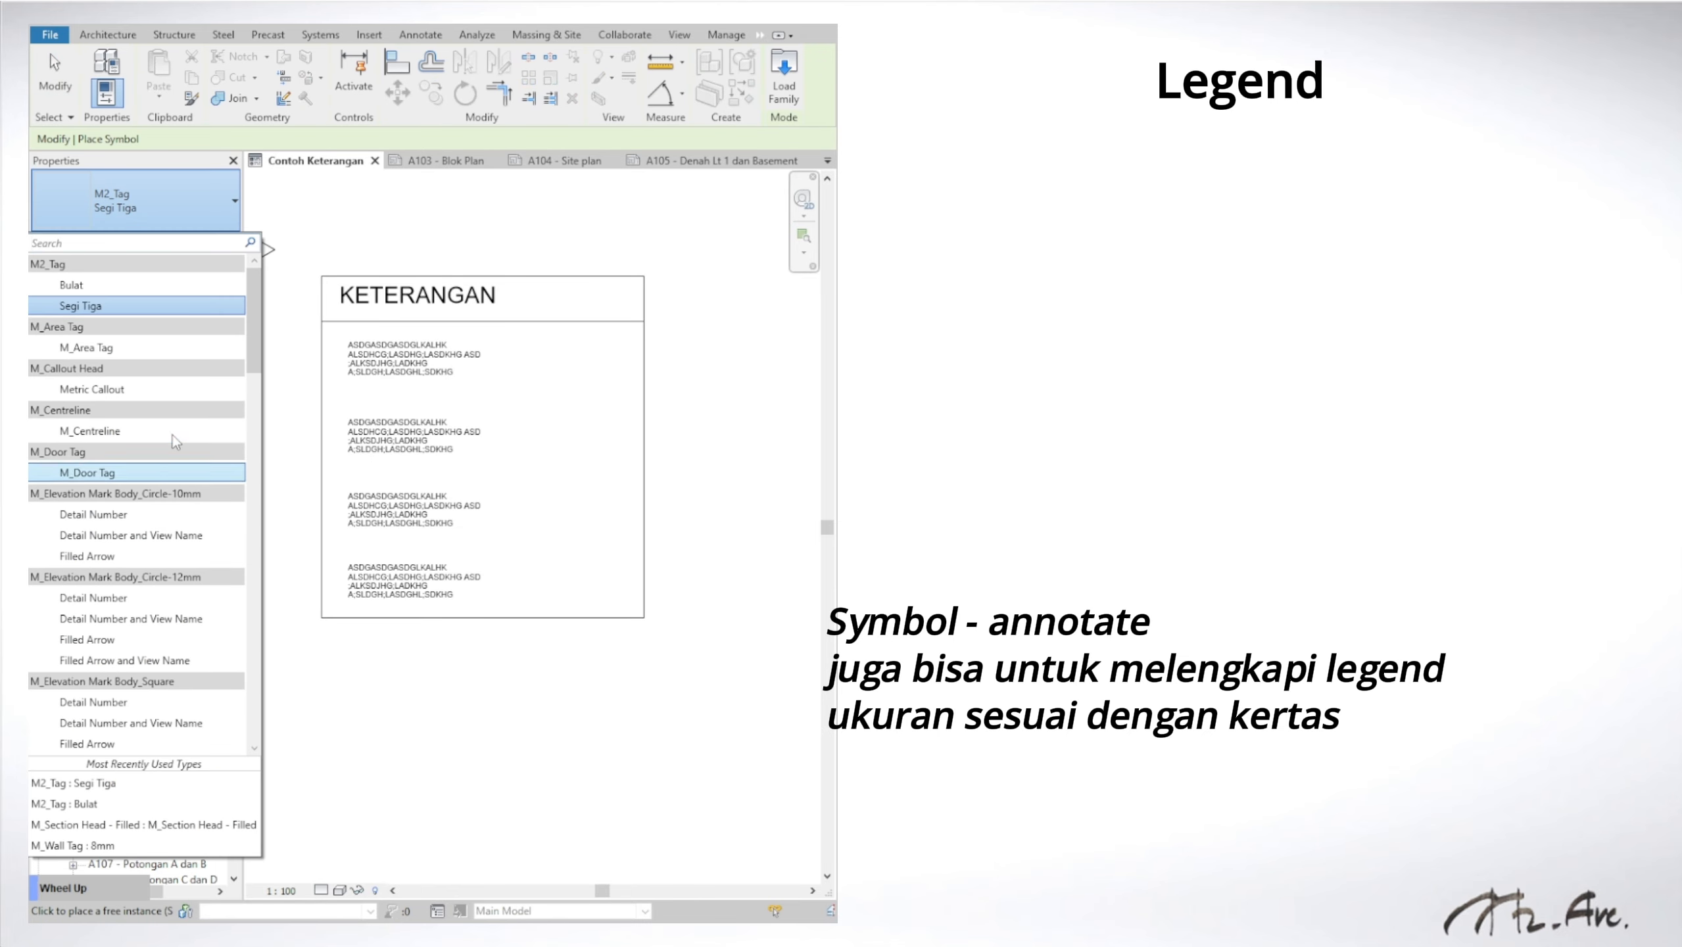
click(82, 306)
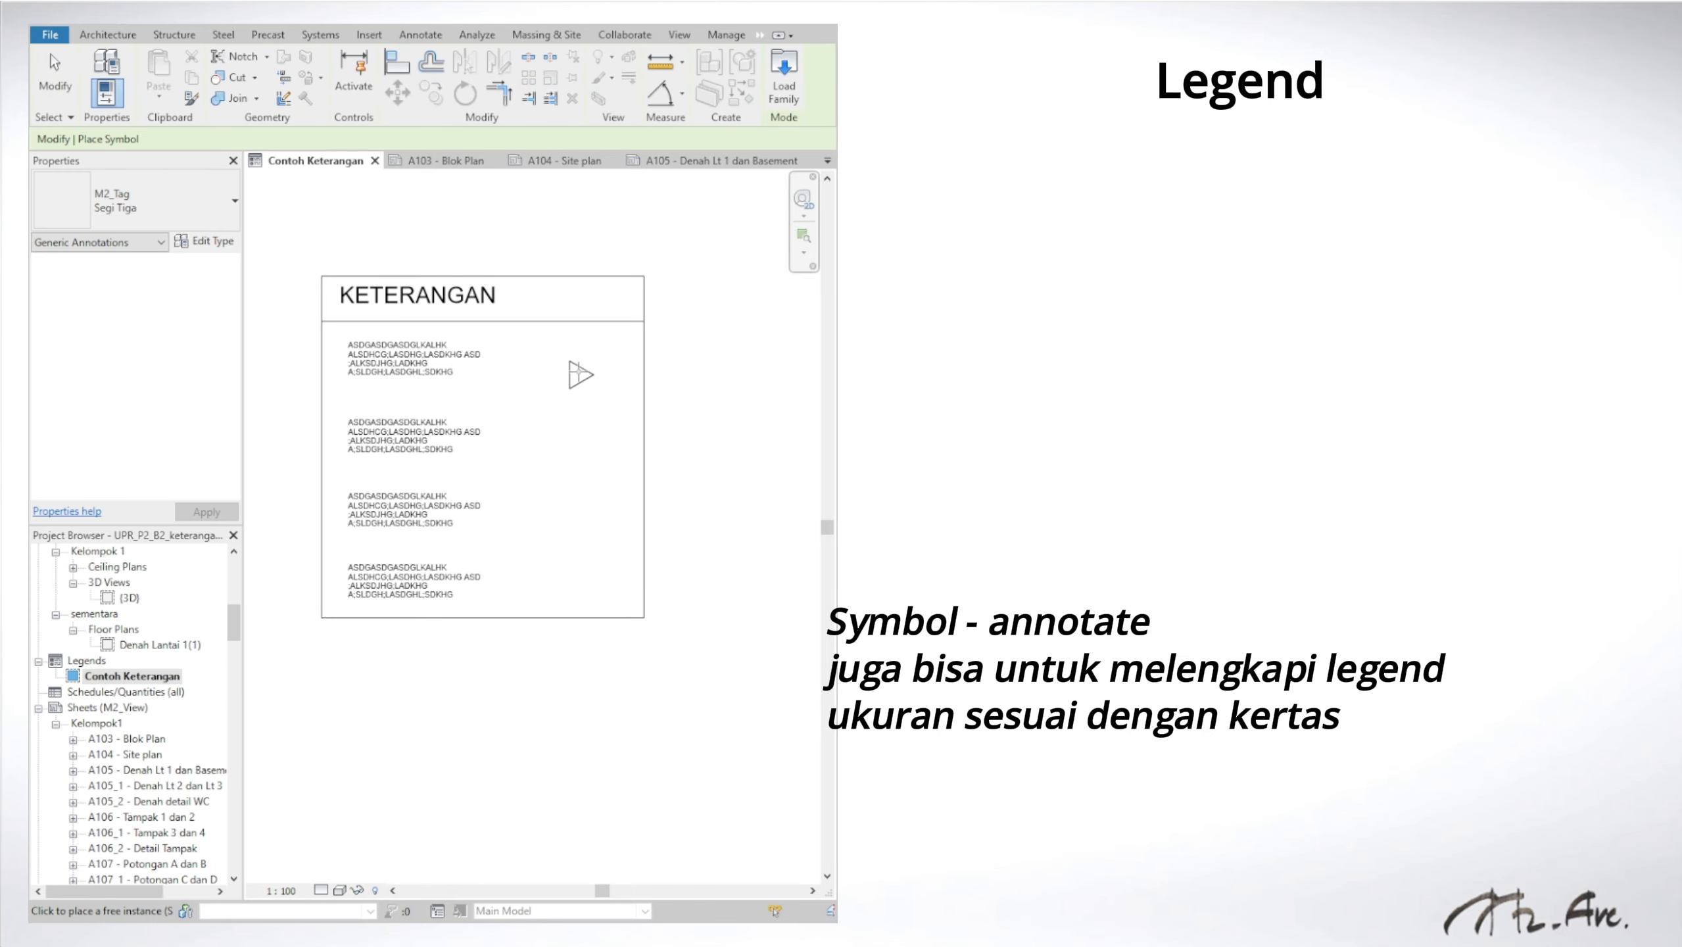
click(565, 571)
key(Escape)
key(Escape)
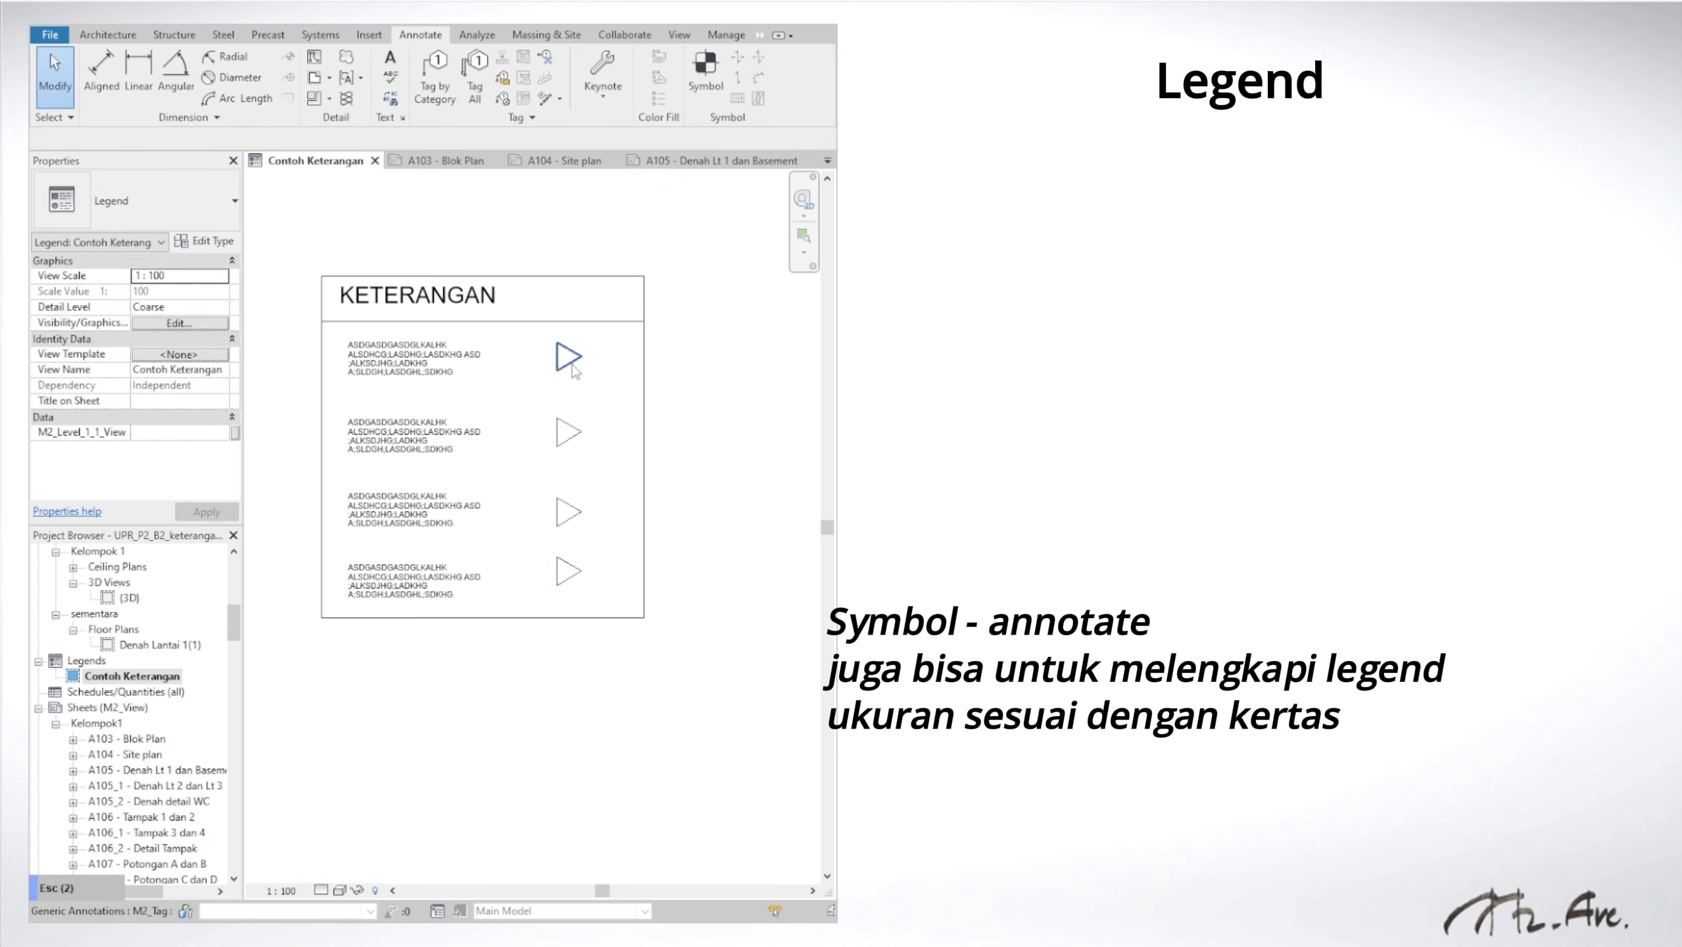
Step: Change the symbol beside the first note to the M2_Tag Bulat type and select the second note's symbol
click(563, 358)
click(133, 202)
click(109, 285)
click(598, 351)
click(561, 437)
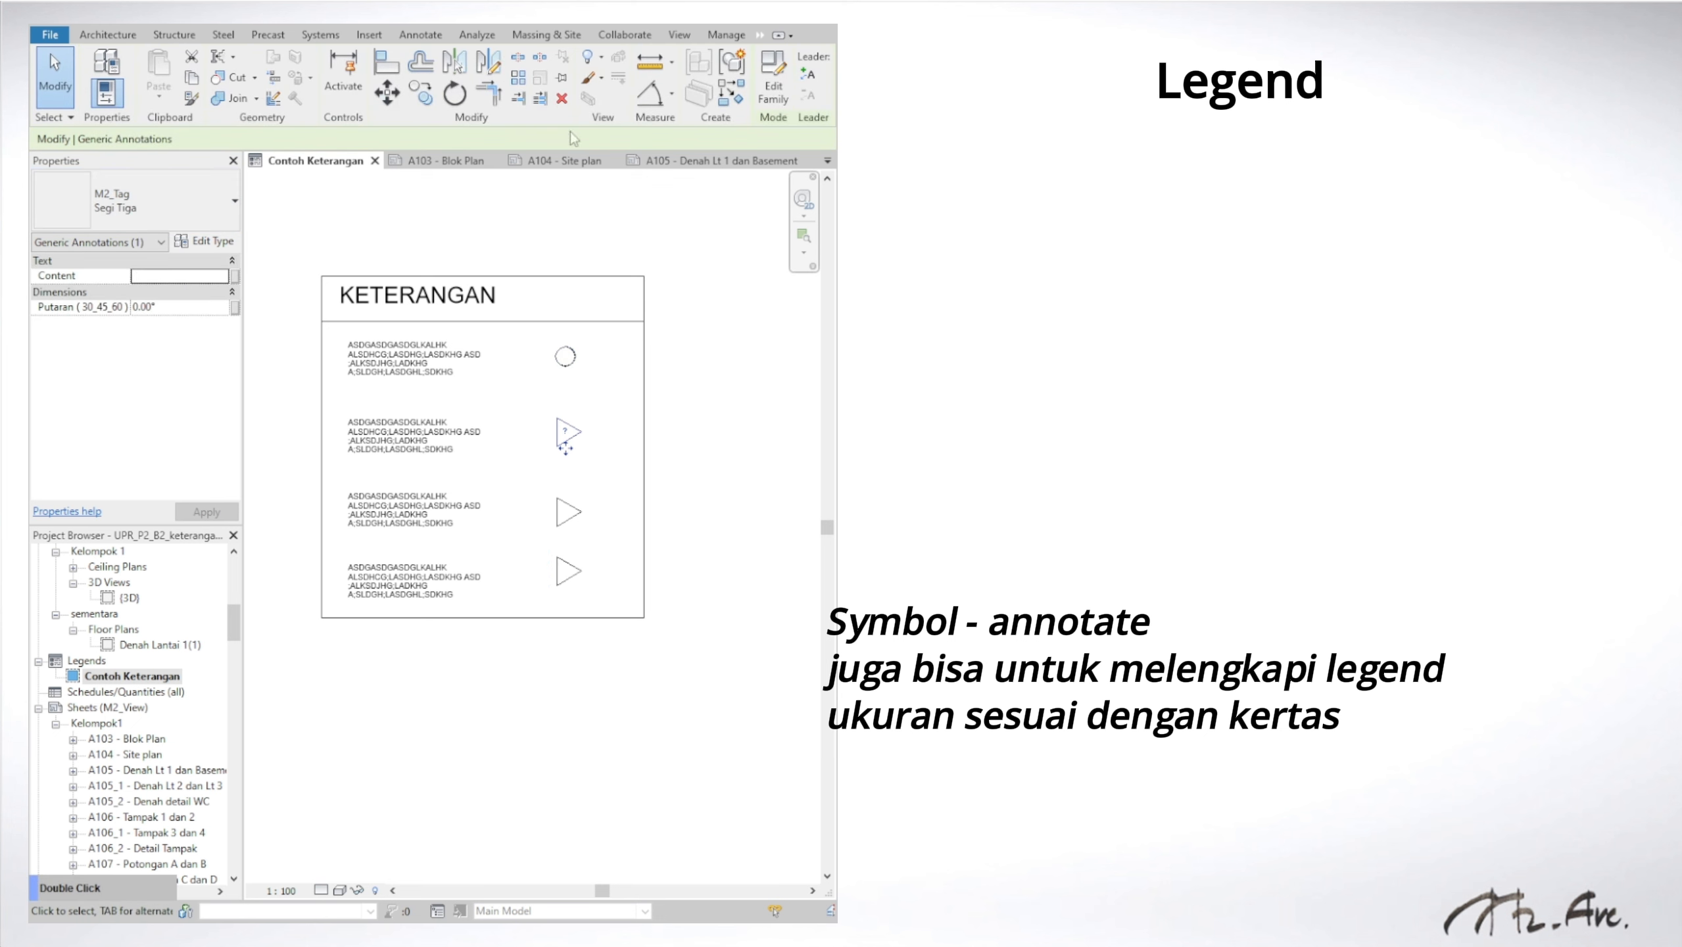
Step: Try the legend at a view scale of 1:200 and set it back to 1:100
click(272, 889)
click(300, 803)
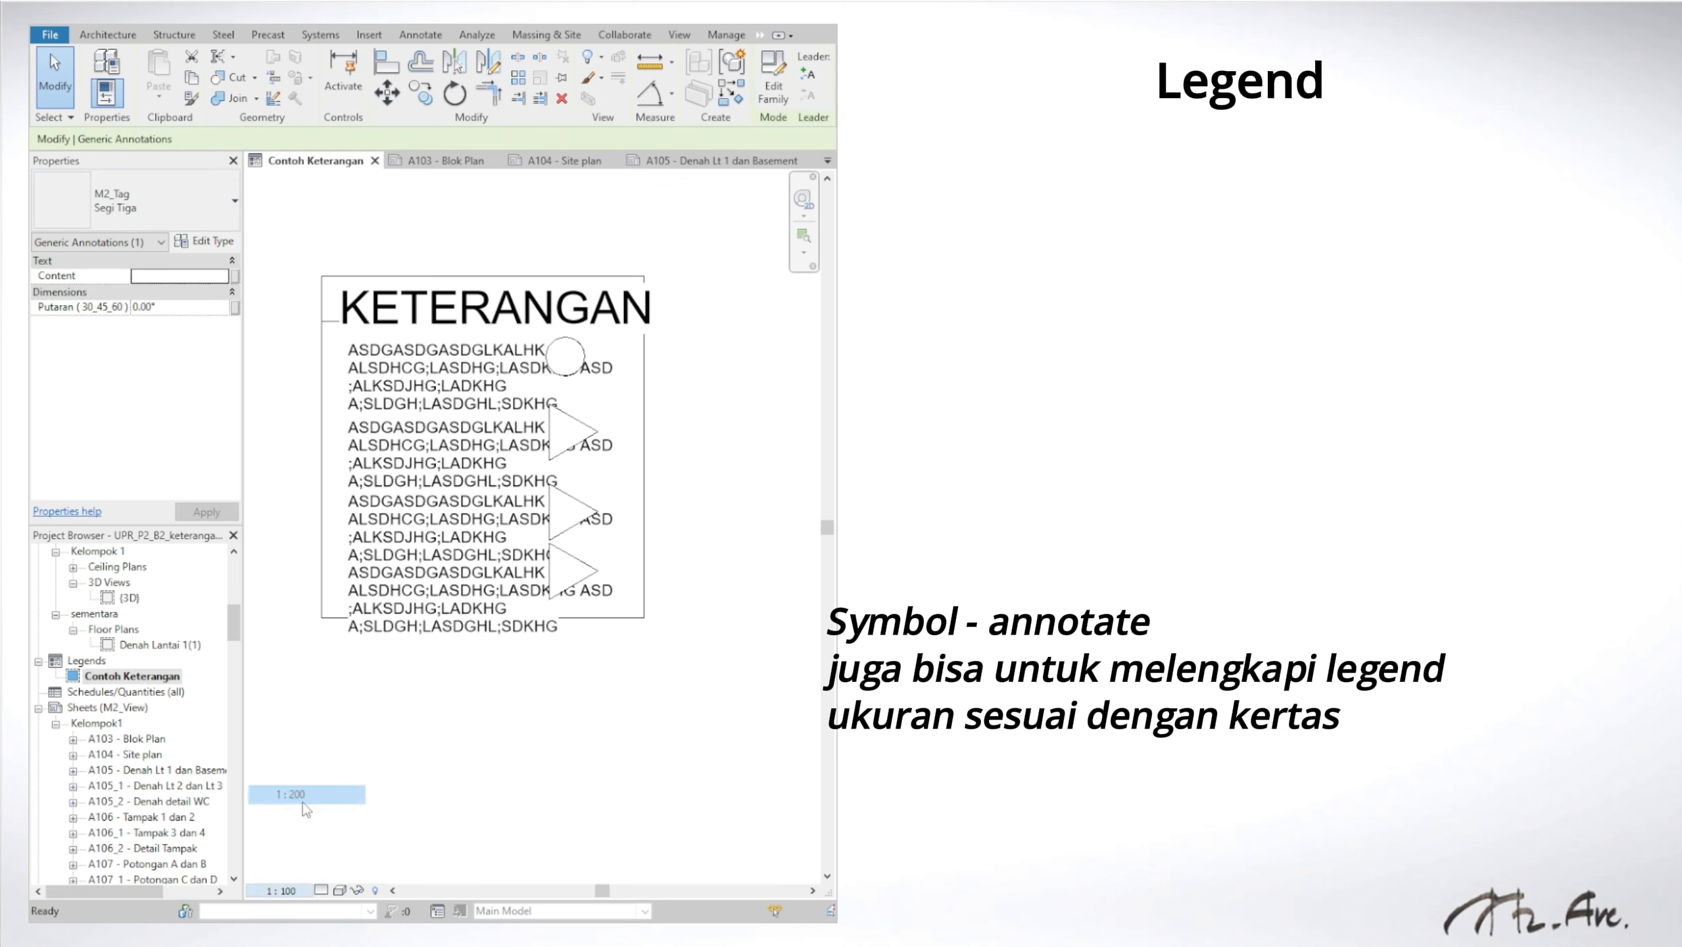
click(281, 890)
click(307, 781)
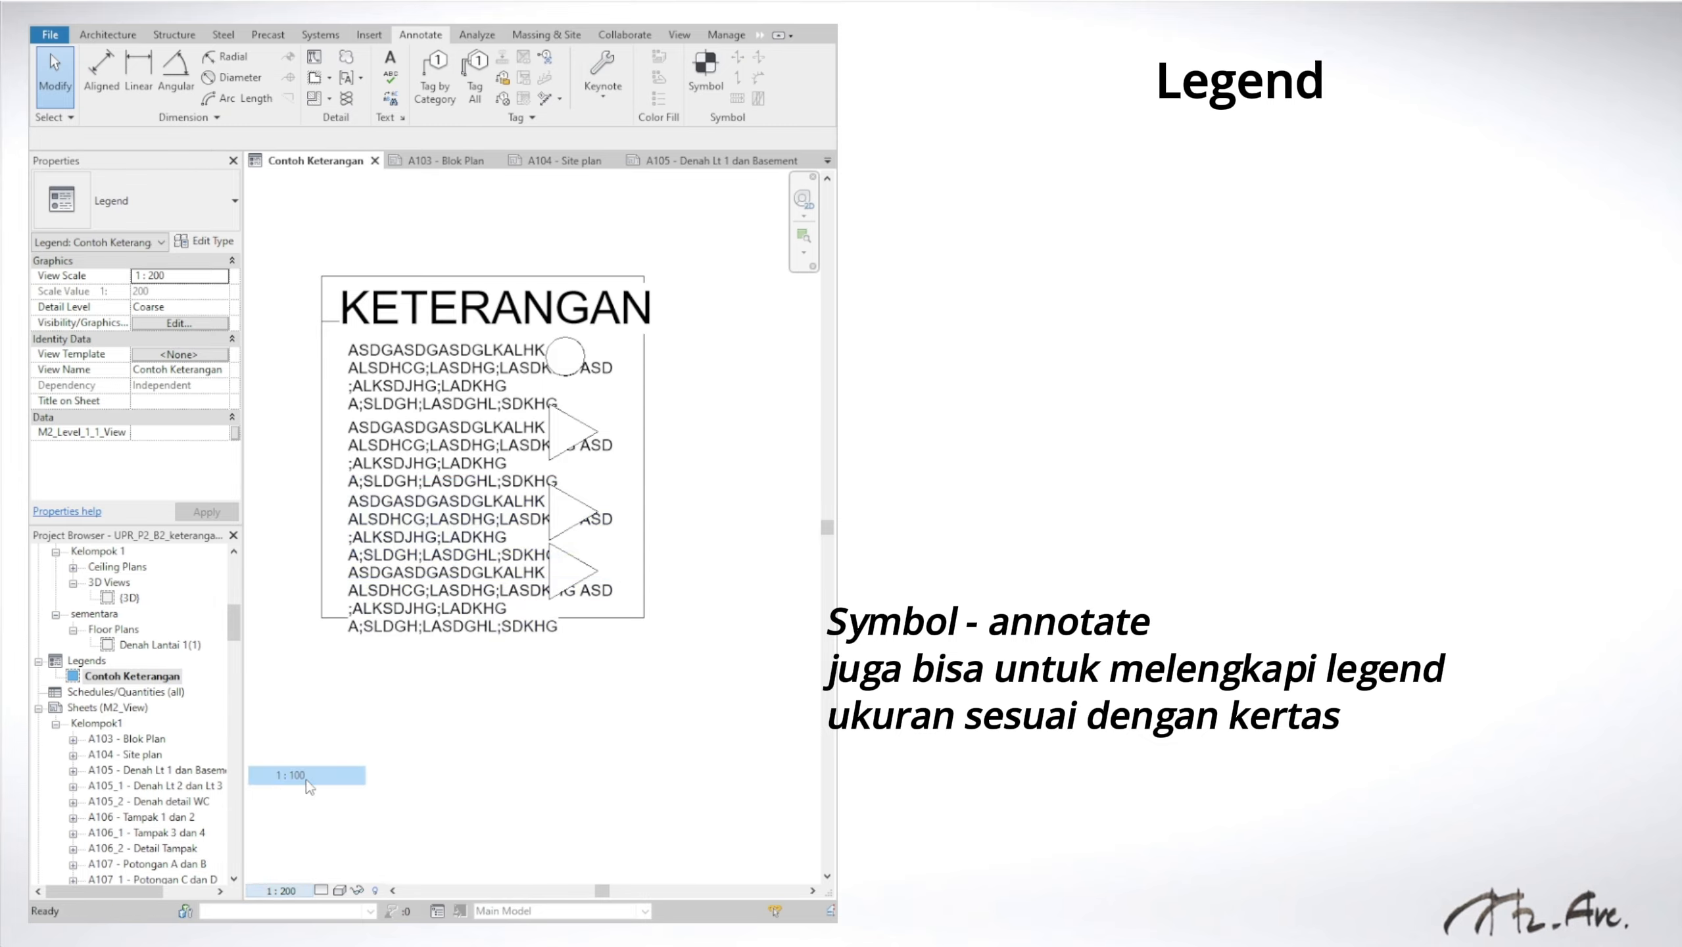
Step: Change the symbol beside the second note to M2_Tag Bulat and set its content to WF
scroll(569, 512, up, 3)
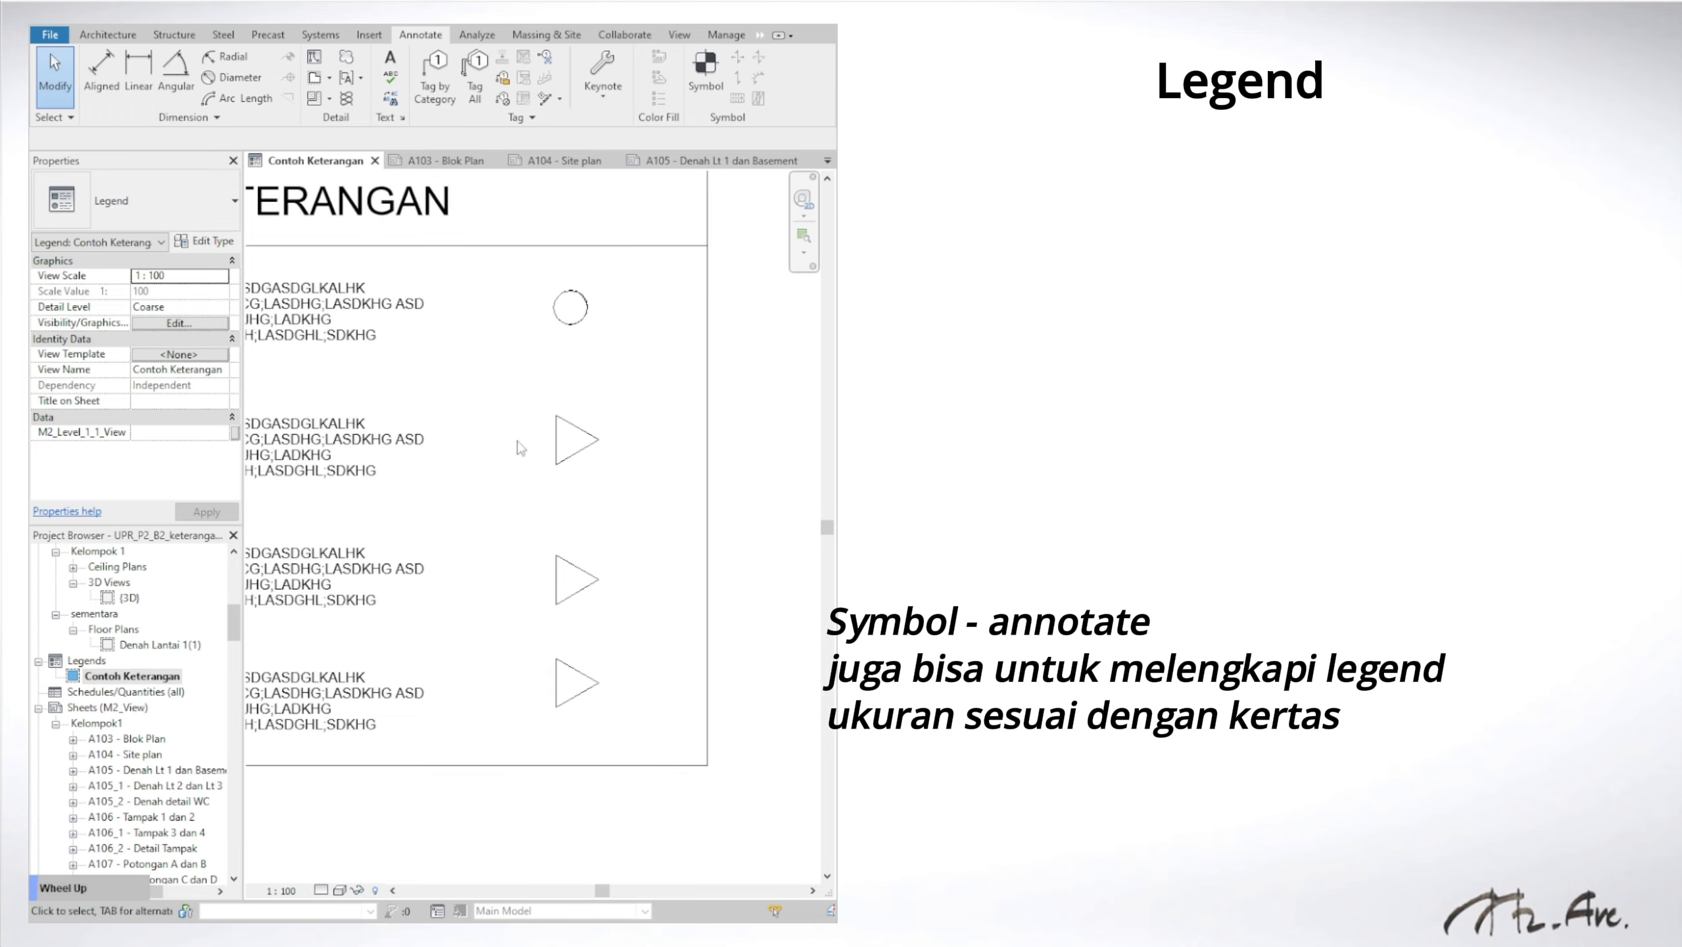
middle_drag(525, 444, 677, 429)
click(667, 435)
click(158, 210)
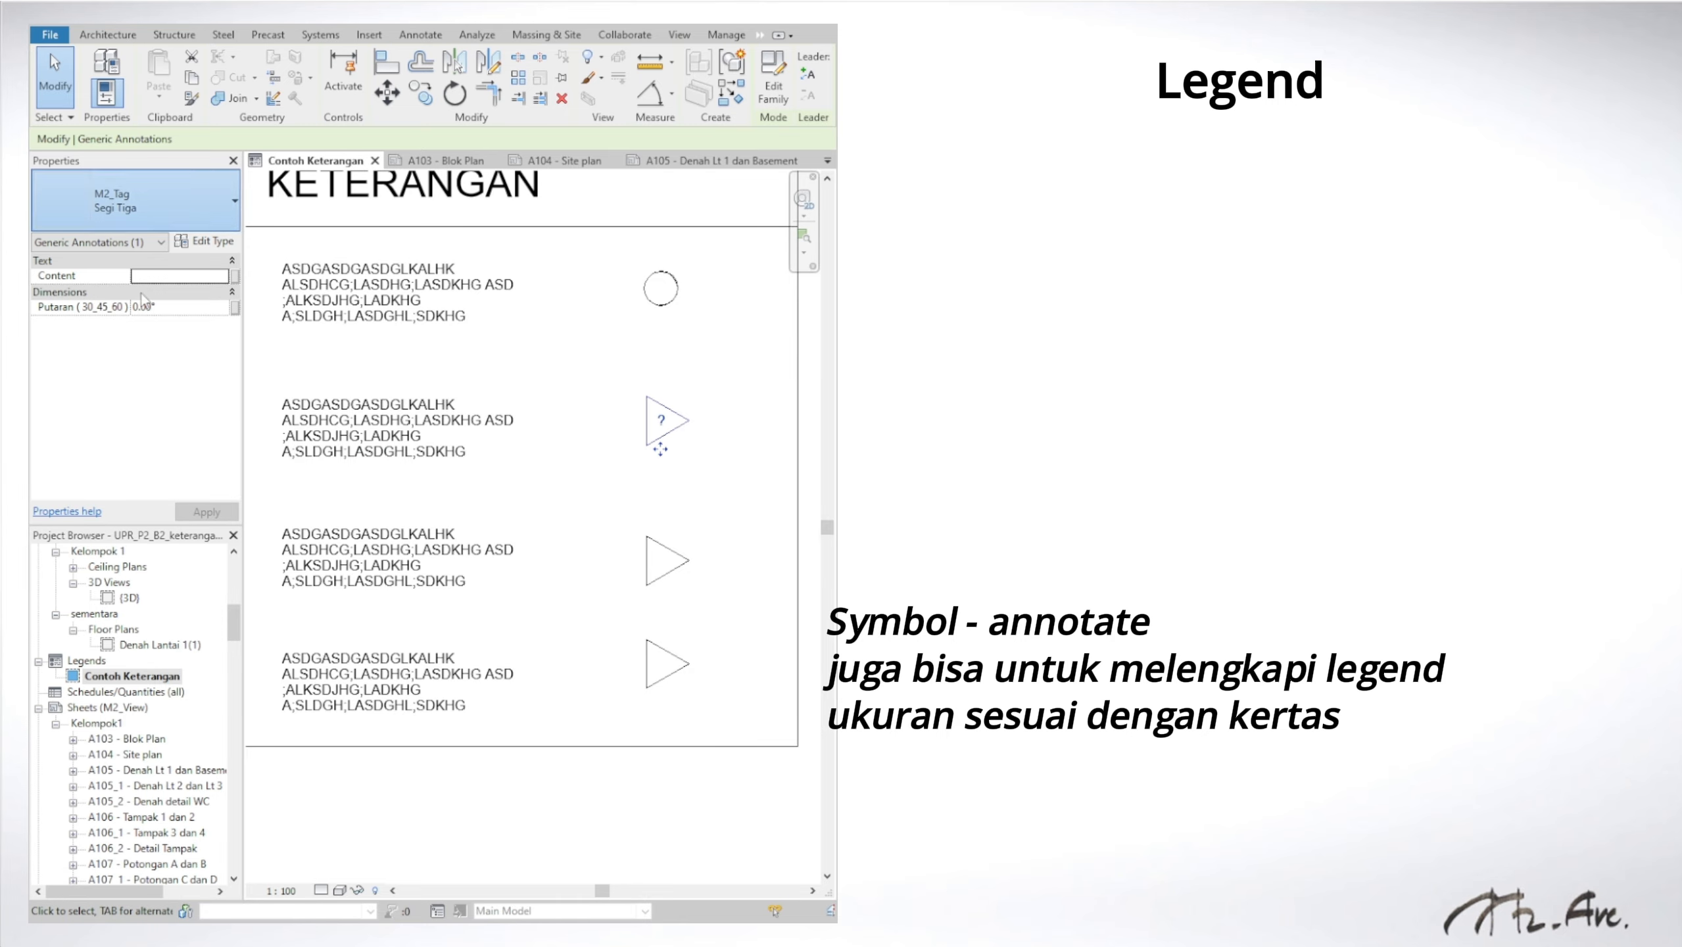
click(94, 348)
text(WF)
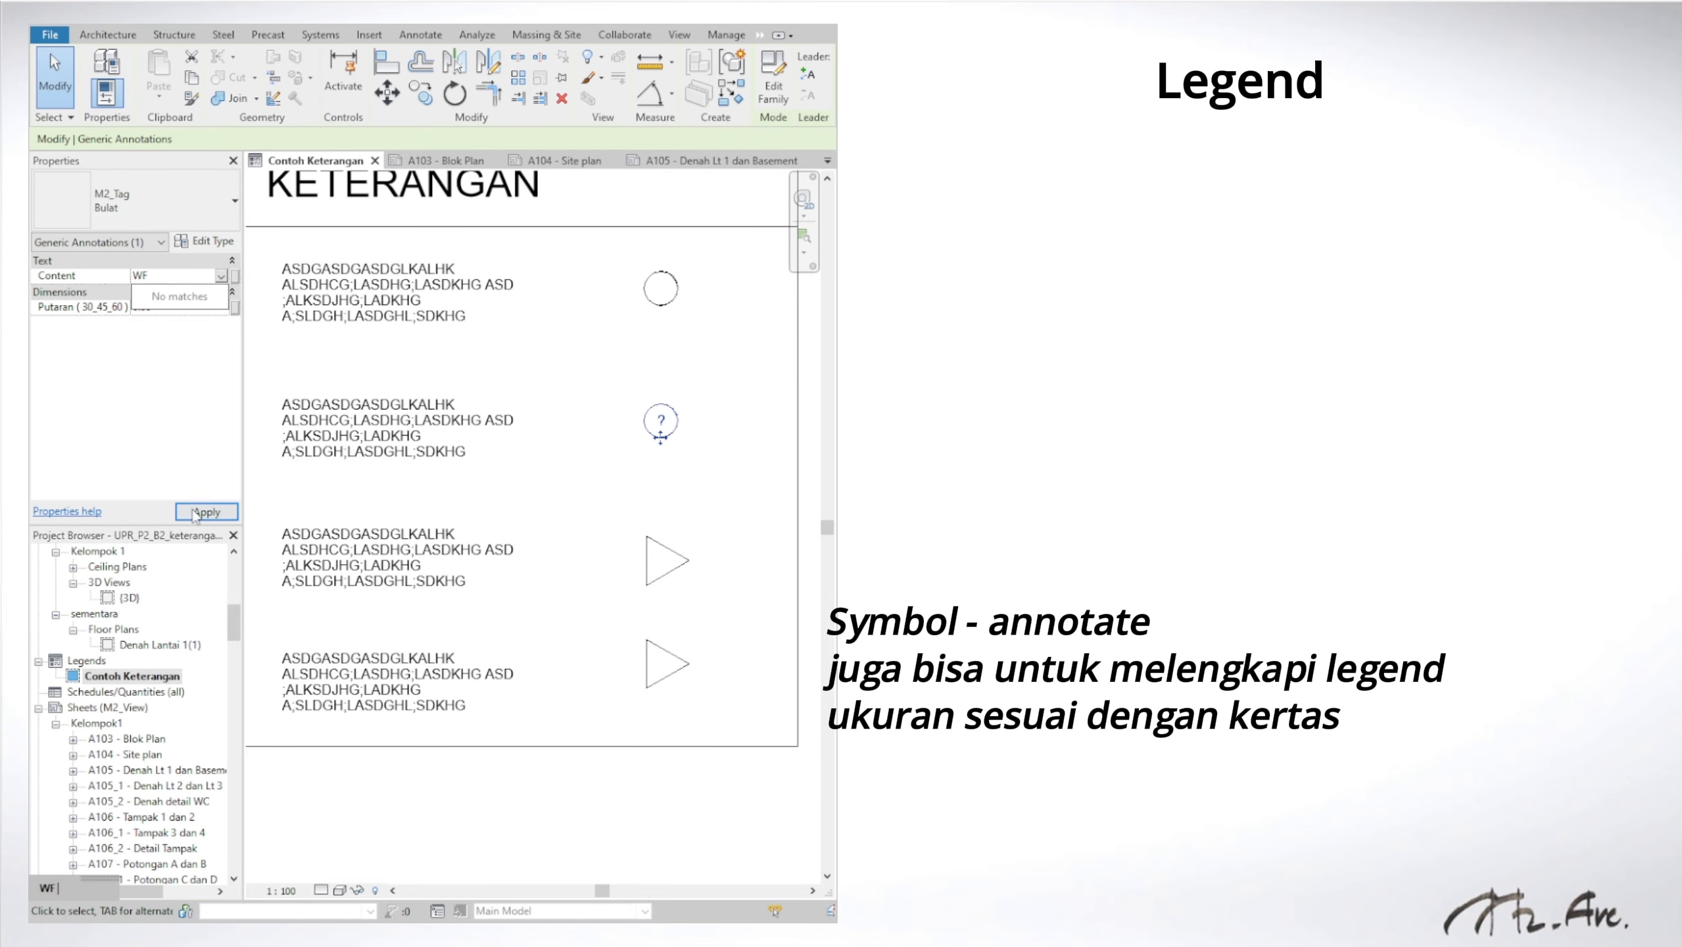
click(196, 515)
click(658, 302)
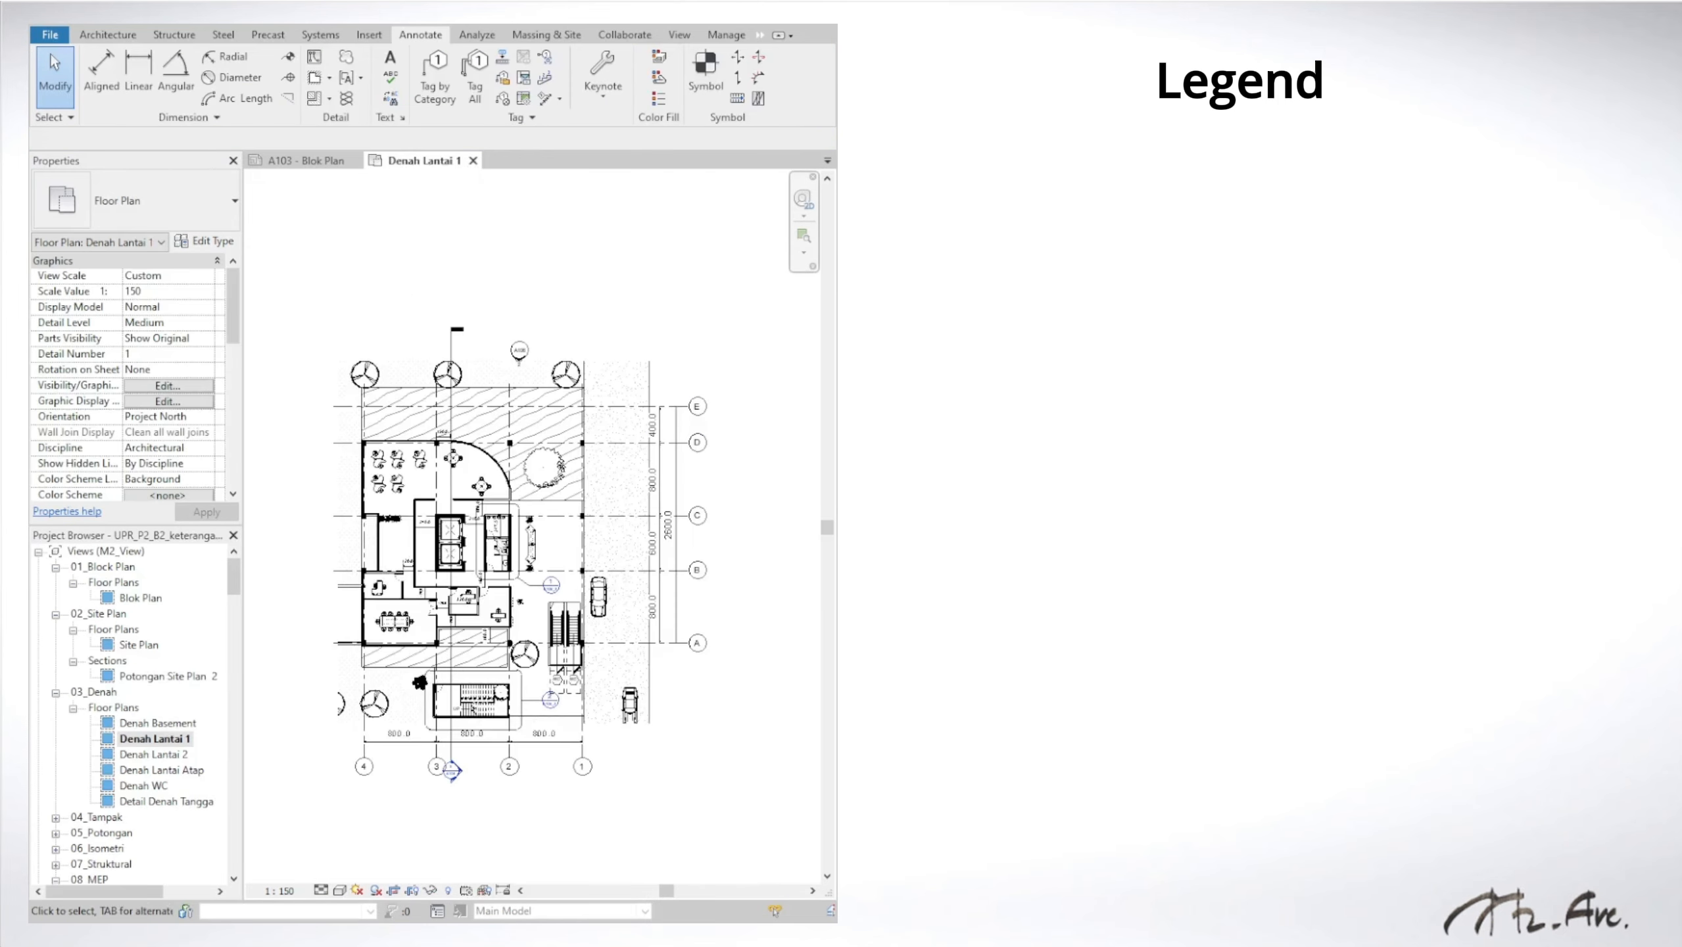
Step: Review the Denah Lantai 1 floor plan and sheets A103, A104 and A105
scroll(550, 464, down, 2)
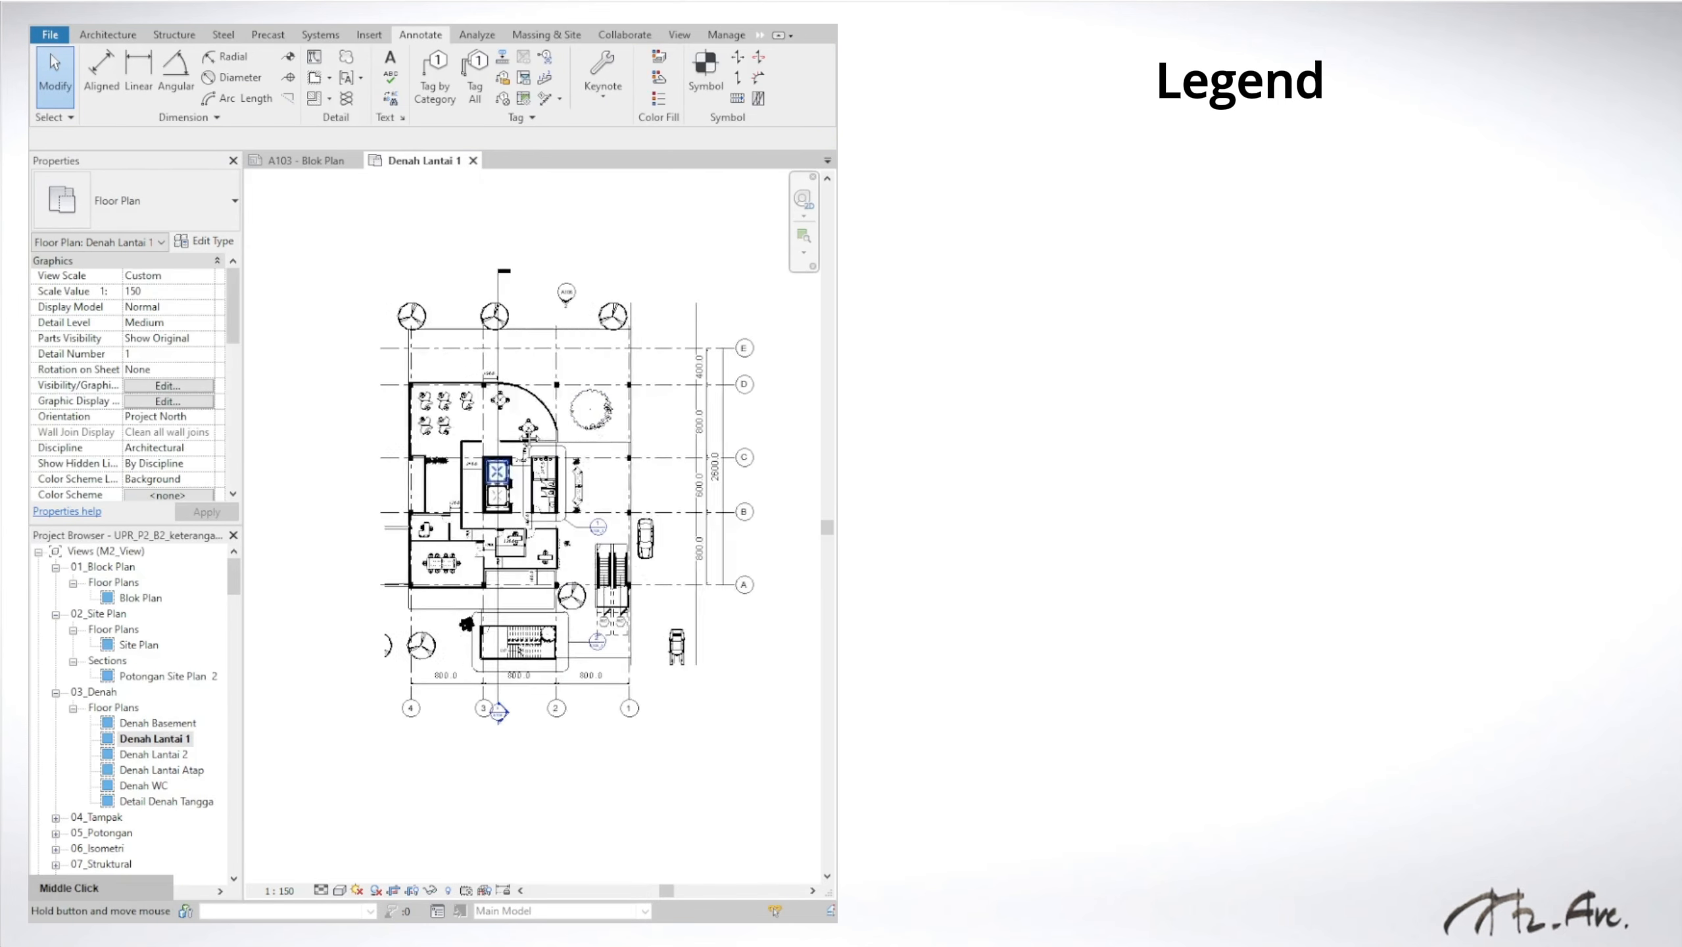
scroll(129, 809, down, 5)
scroll(128, 809, down, 5)
double_click(128, 816)
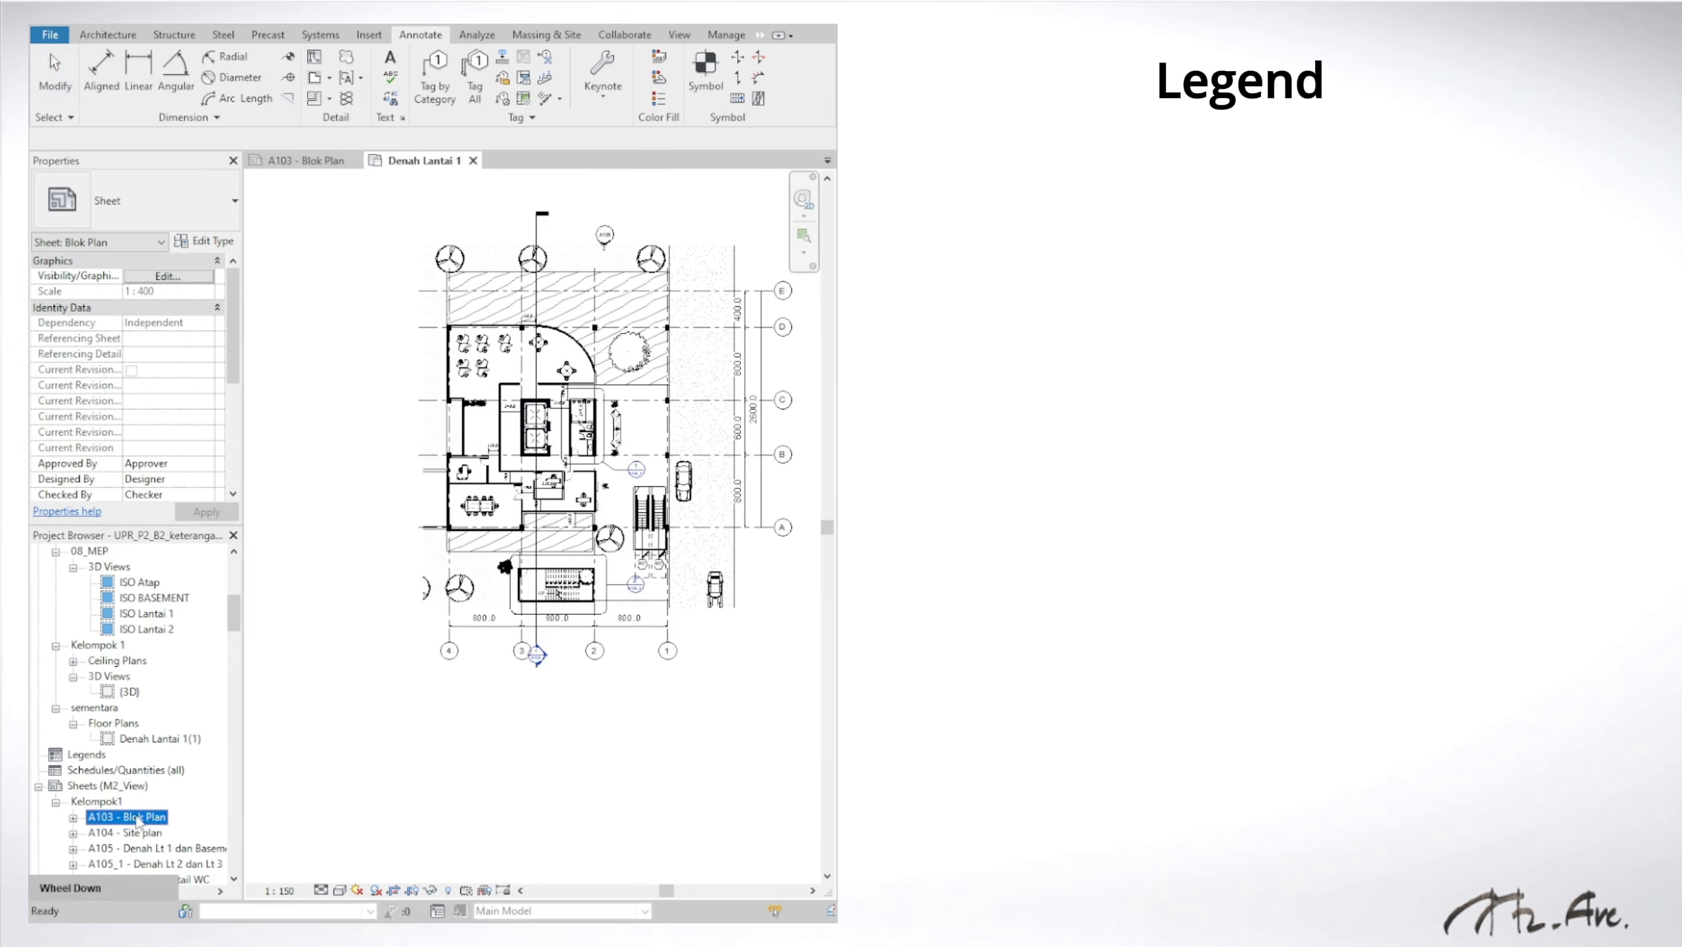
double_click(126, 833)
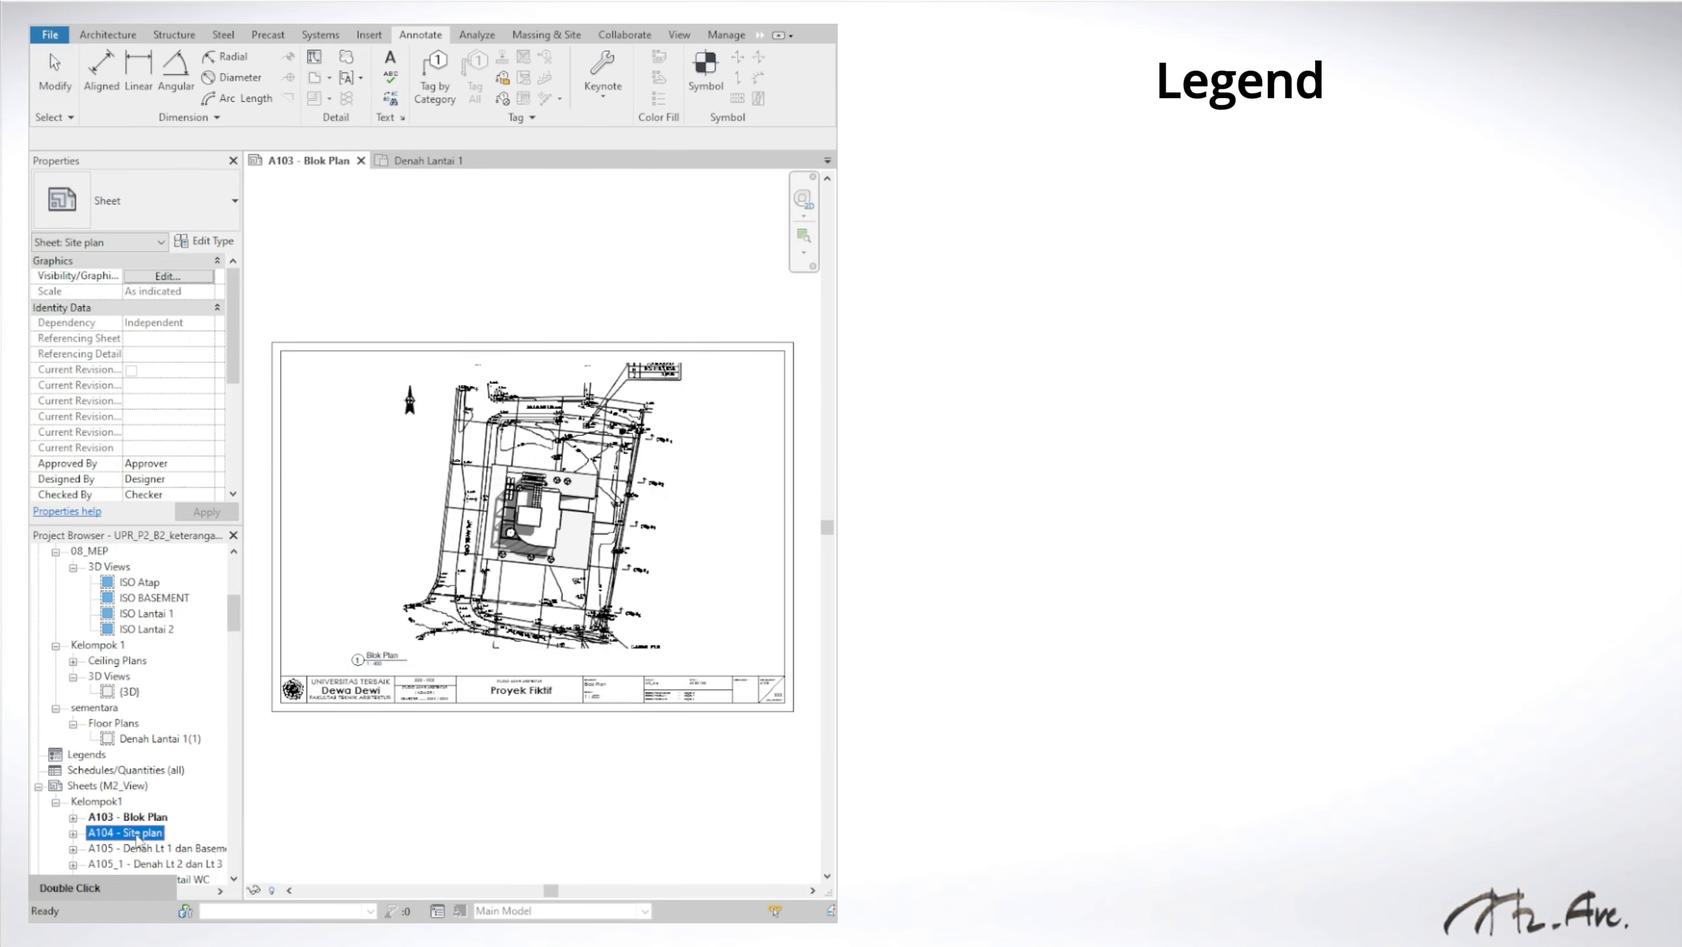
double_click(156, 848)
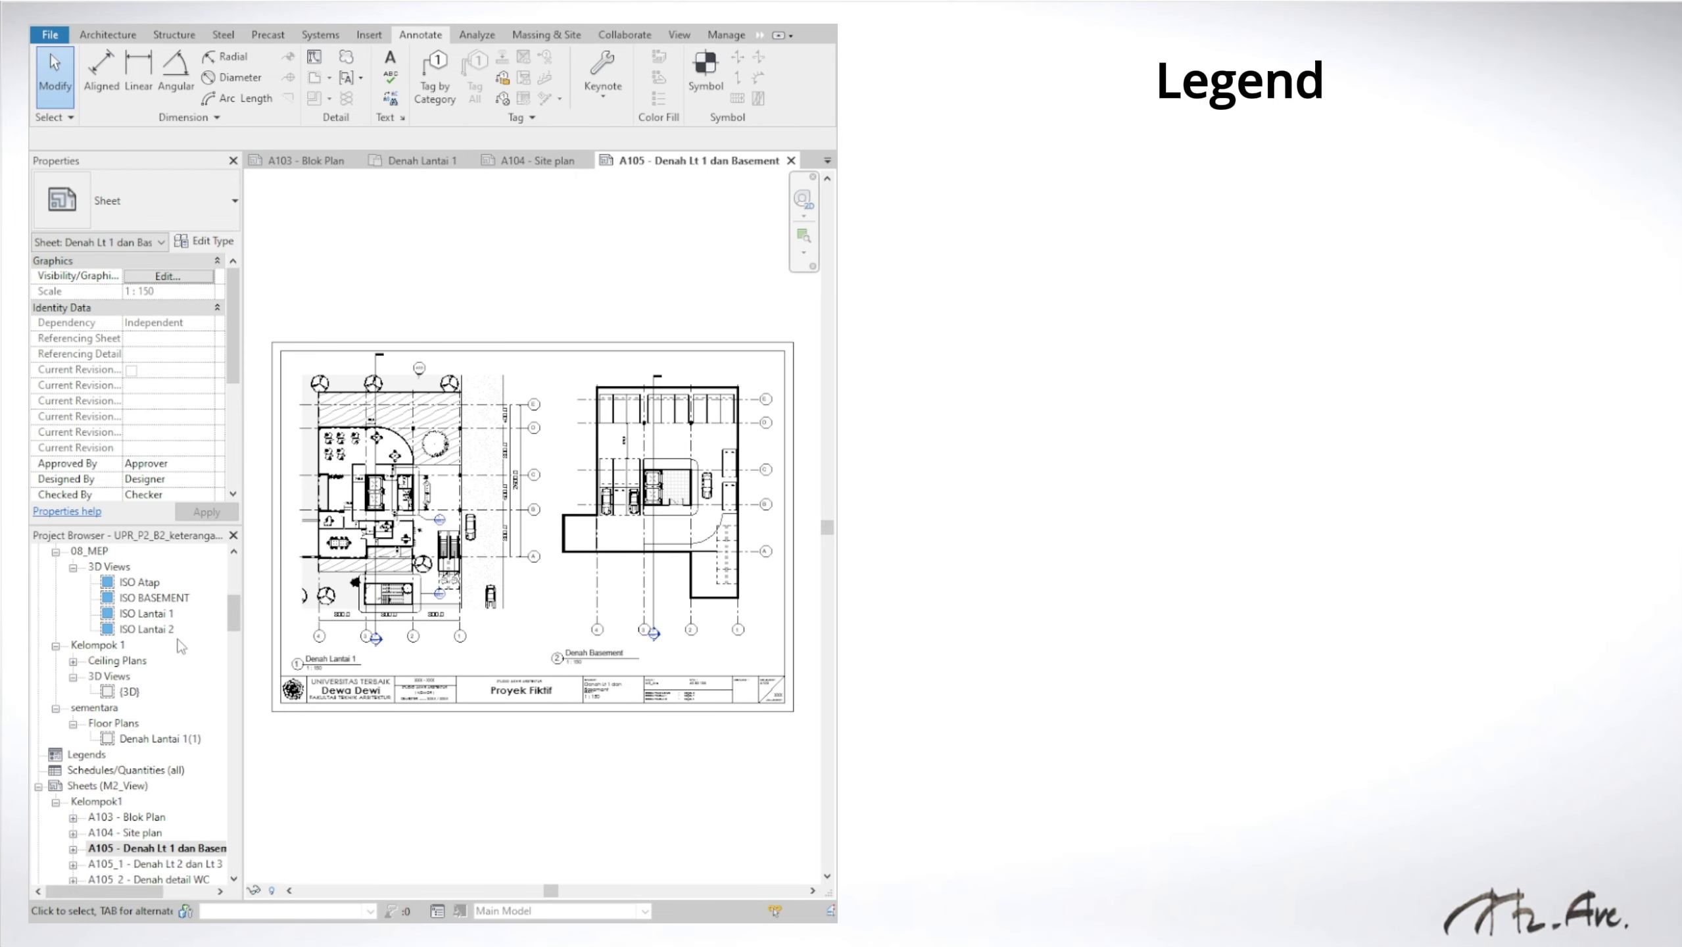
Step: Display the creation options for the project's Legends category and dismiss them
scroll(103, 751, up, 1)
scroll(402, 620, down, 2)
right_click(91, 799)
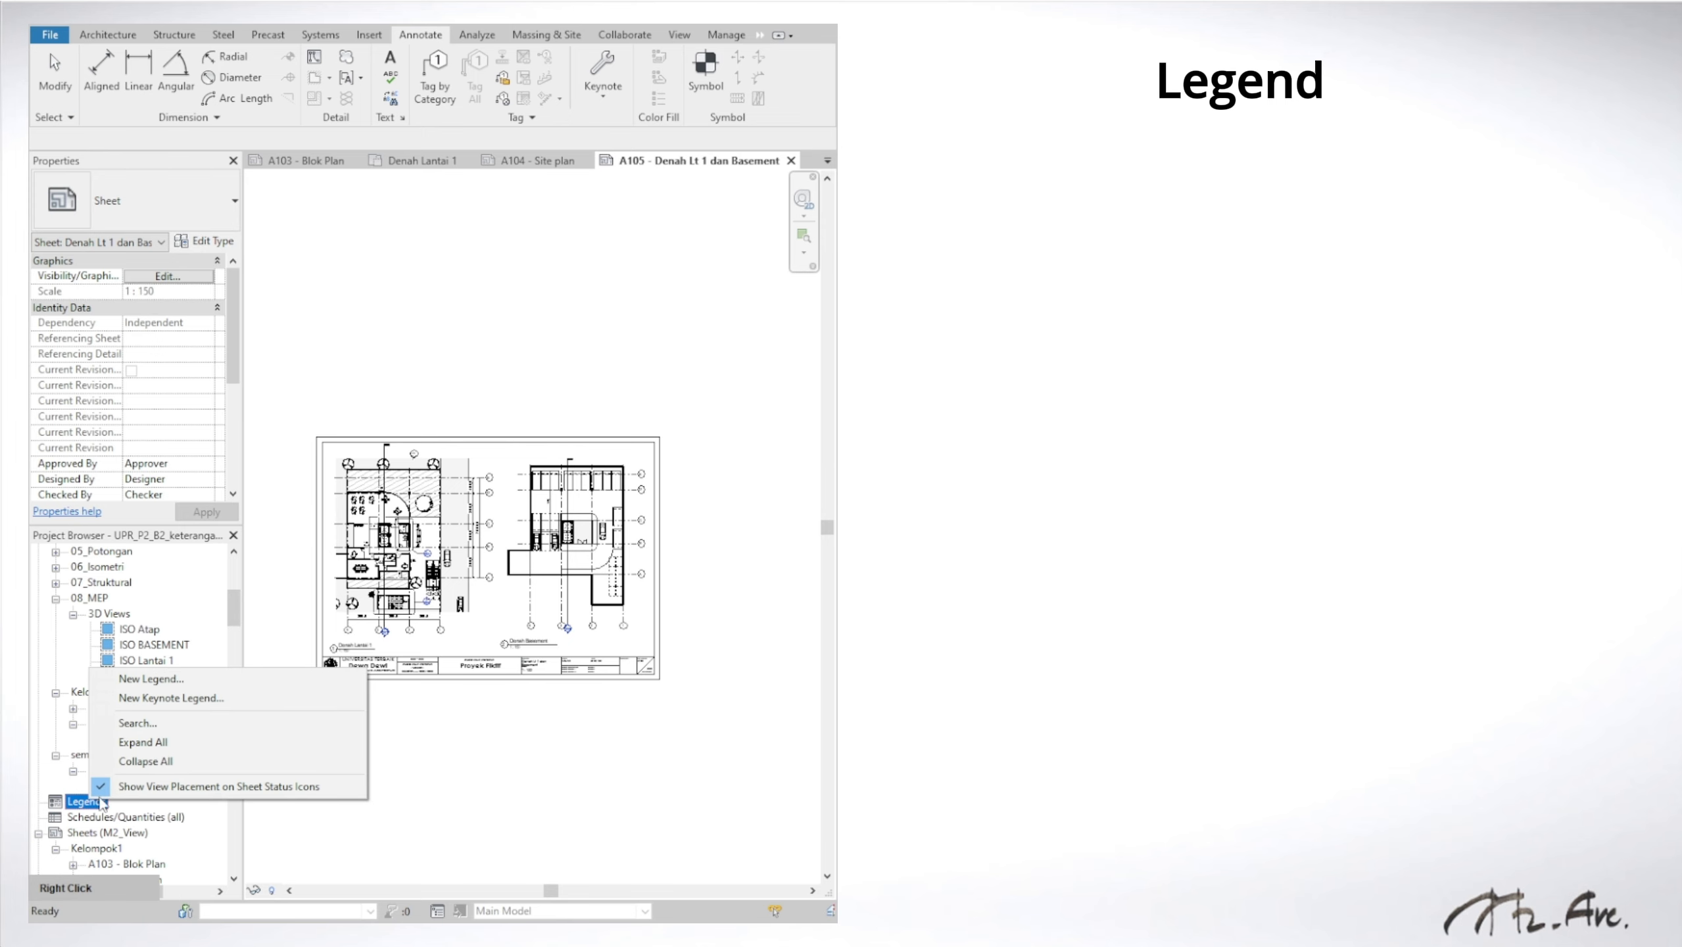
key(Escape)
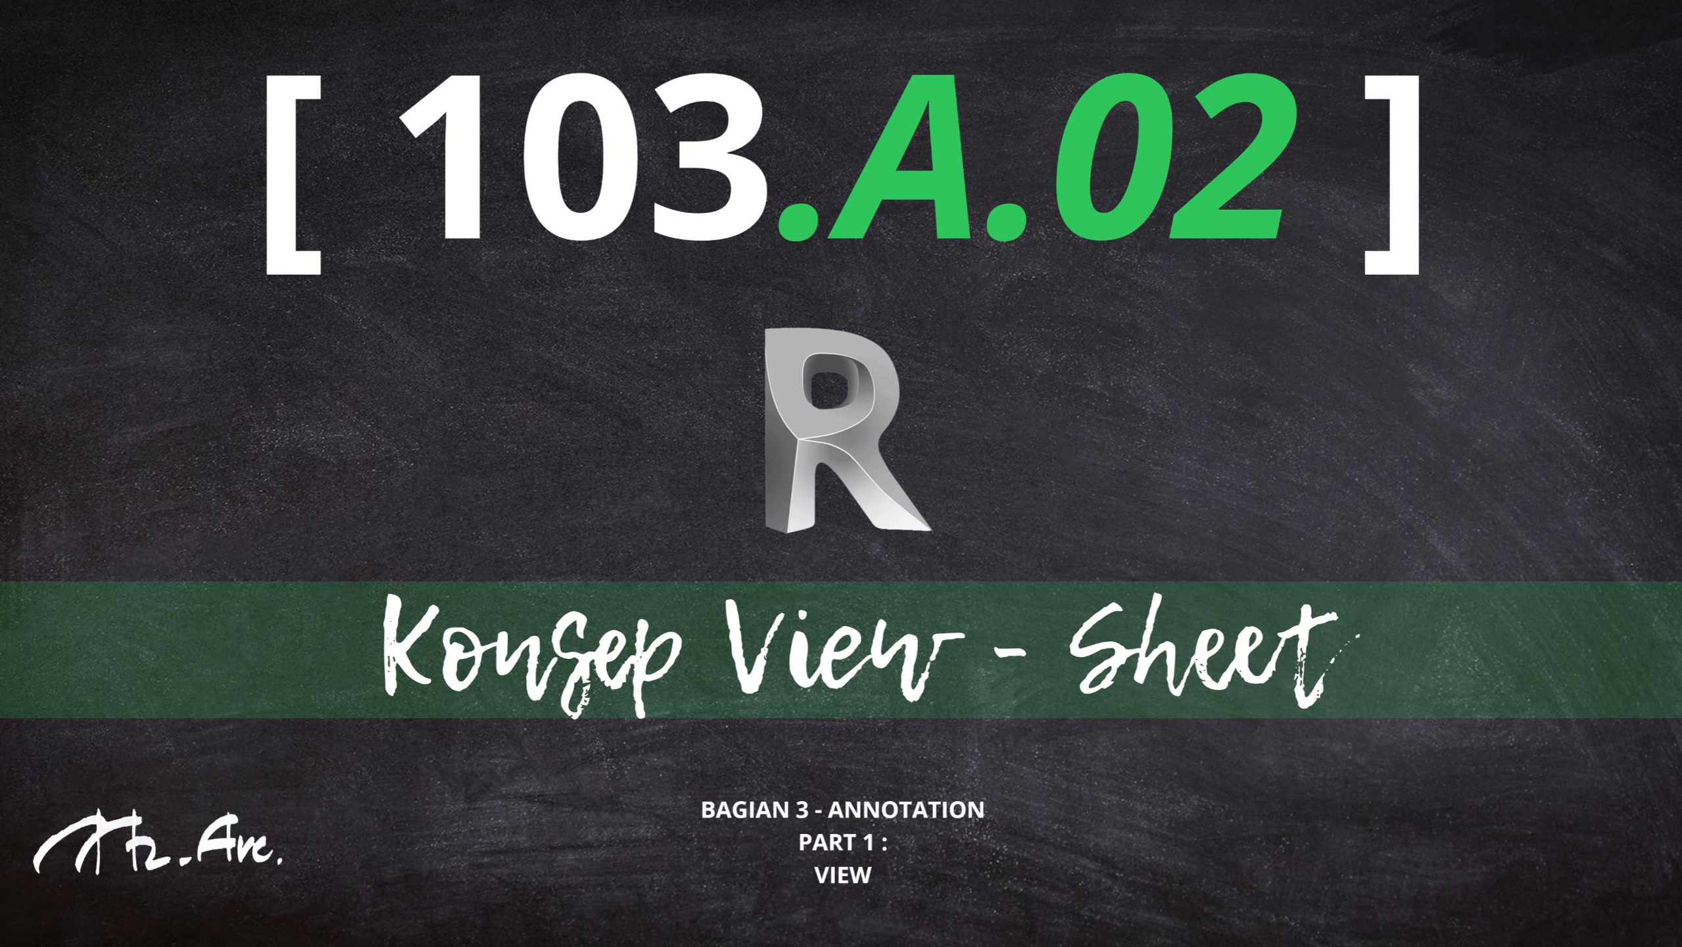